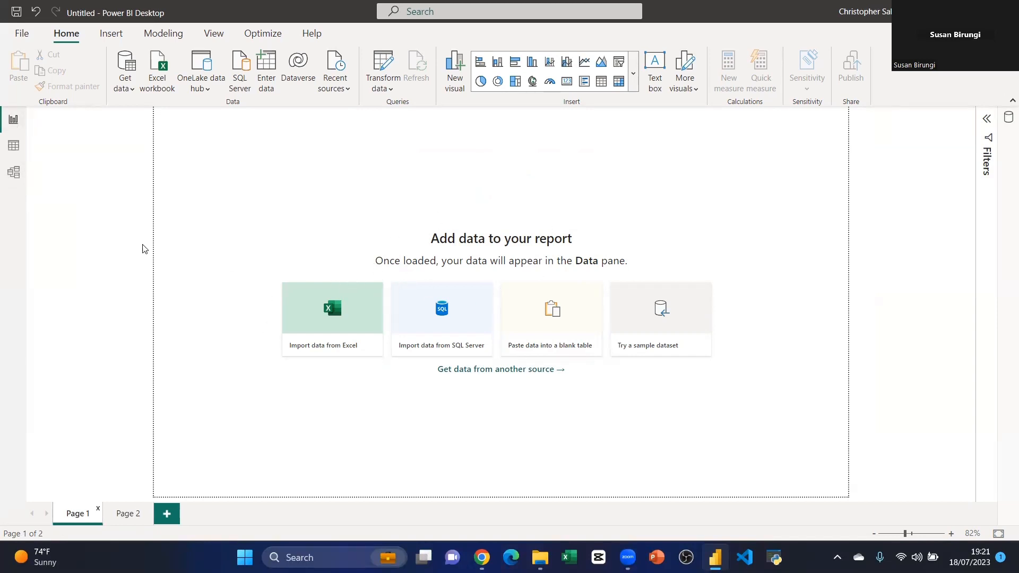
Step: Look at the empty Data view and Model view, and return to the Report view
{"action": "left_click", "coordinate": [14, 146]}
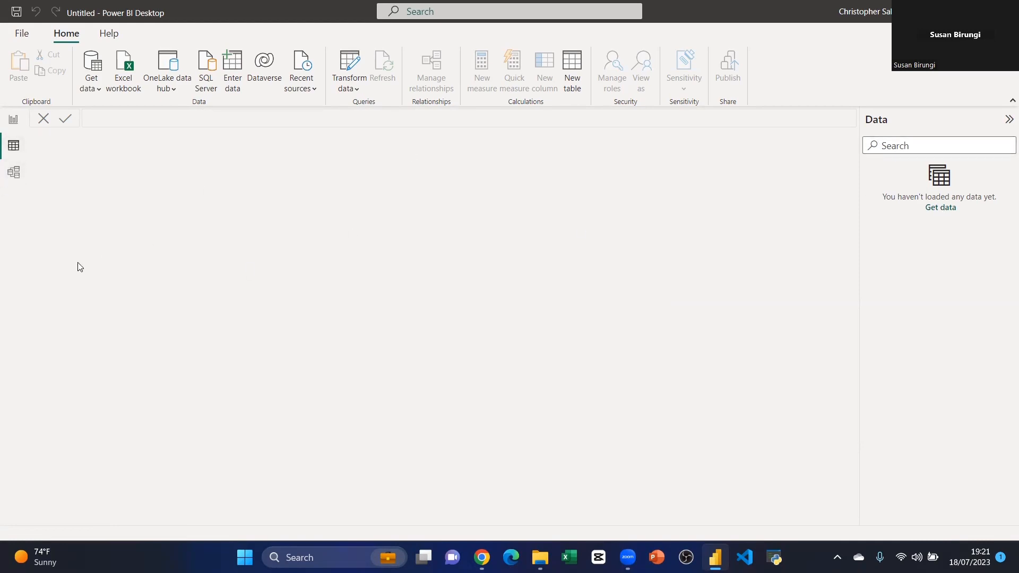
{"action": "left_click", "coordinate": [14, 175]}
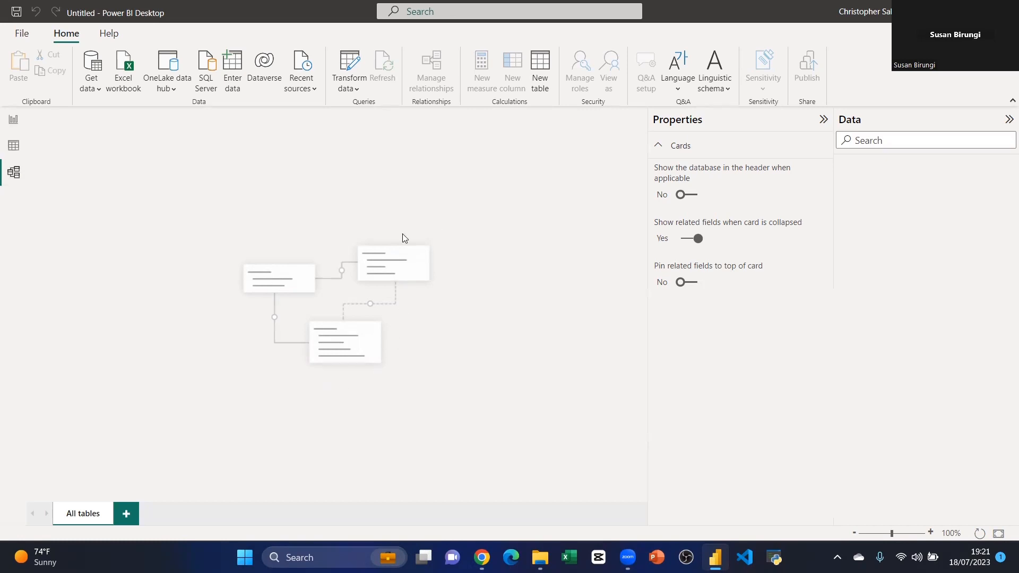
{"action": "left_click", "coordinate": [13, 122]}
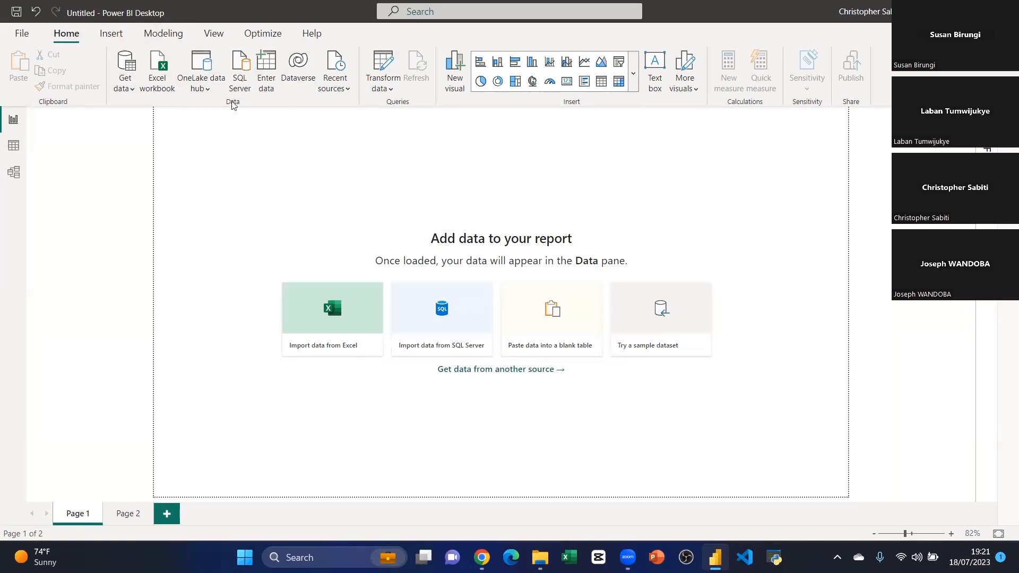
Step: Check the installed Power BI Desktop version and its release month, and close the version information
{"action": "left_click", "coordinate": [111, 33]}
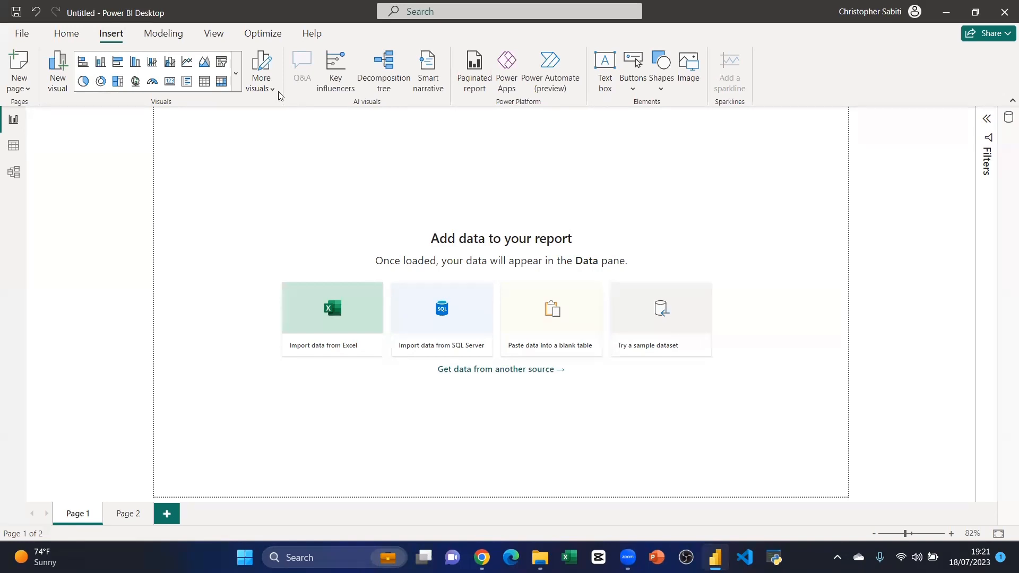
{"action": "left_click", "coordinate": [310, 35]}
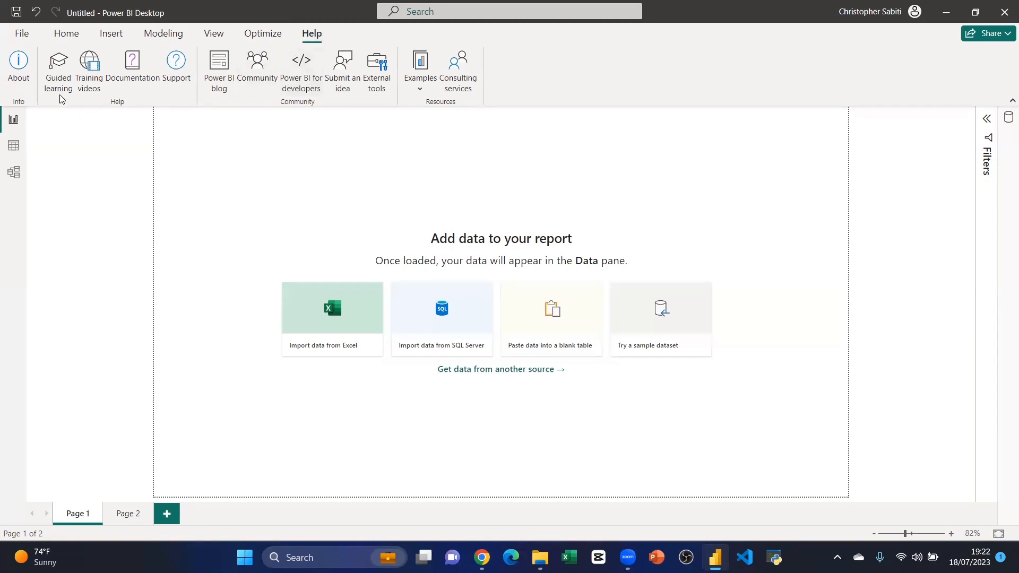
{"action": "left_click", "coordinate": [26, 74]}
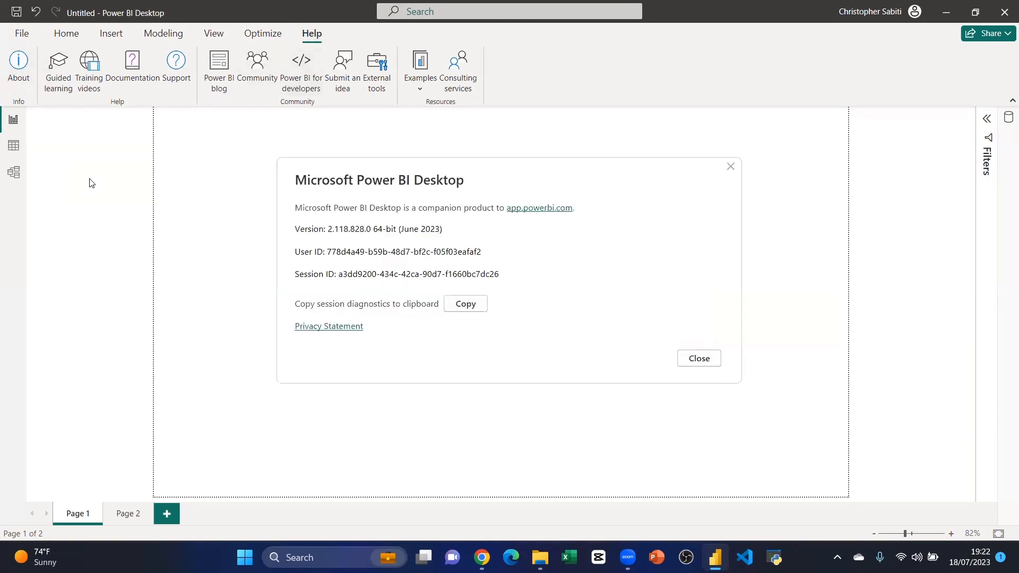
{"action": "double_click", "coordinate": [406, 230]}
{"action": "left_click_drag", "start_coordinate": [428, 229], "coordinate": [439, 229]}
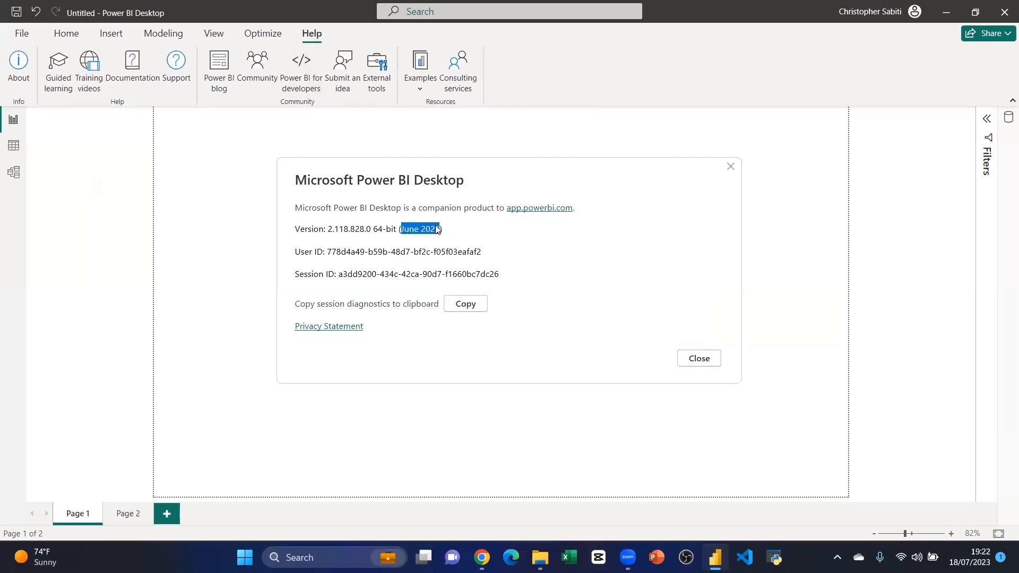
{"action": "left_click", "coordinate": [537, 303]}
{"action": "left_click", "coordinate": [730, 166]}
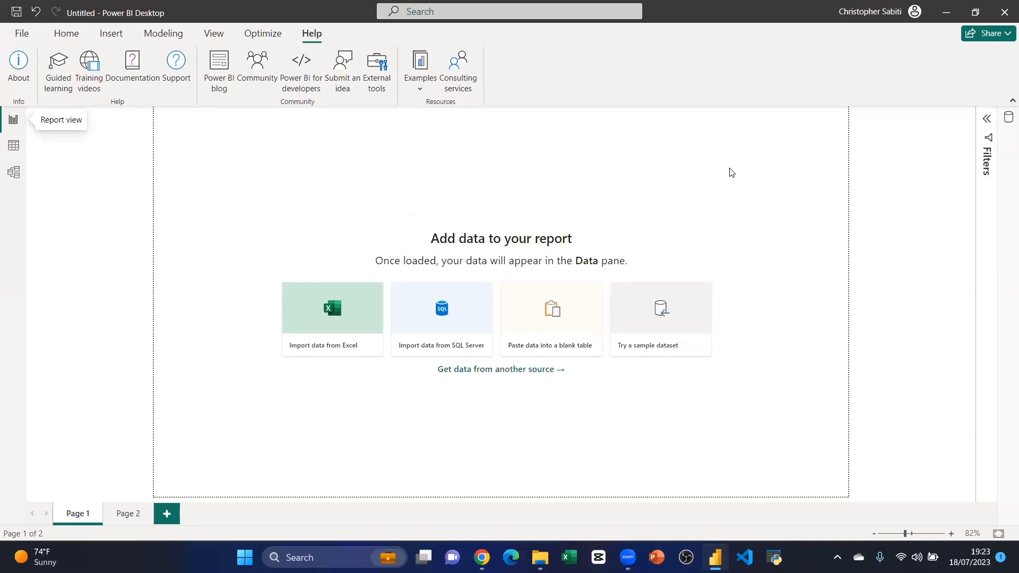
Step: Review the list of common data sources offered for getting data
{"action": "left_click", "coordinate": [62, 37]}
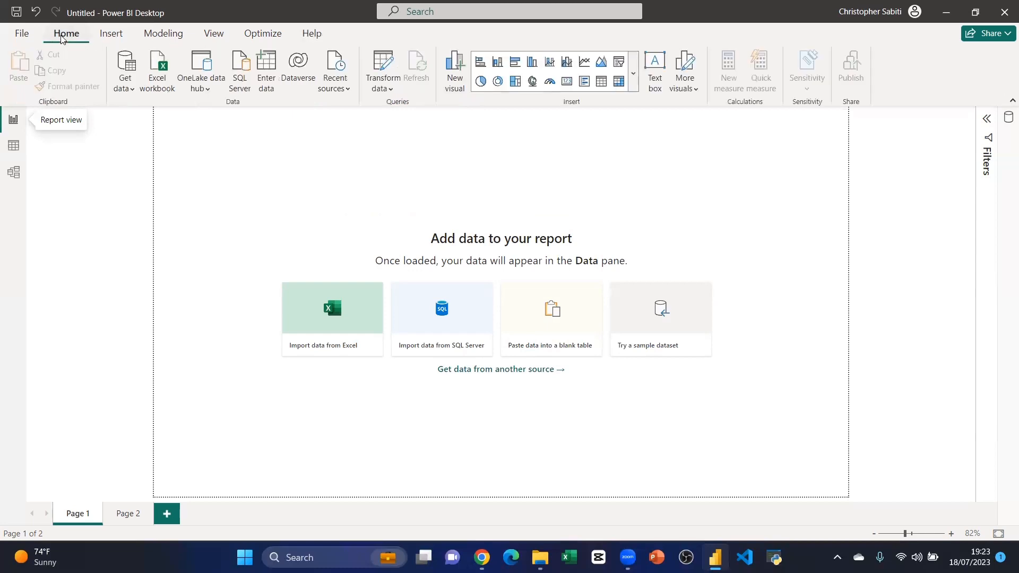
{"action": "left_click", "coordinate": [125, 88]}
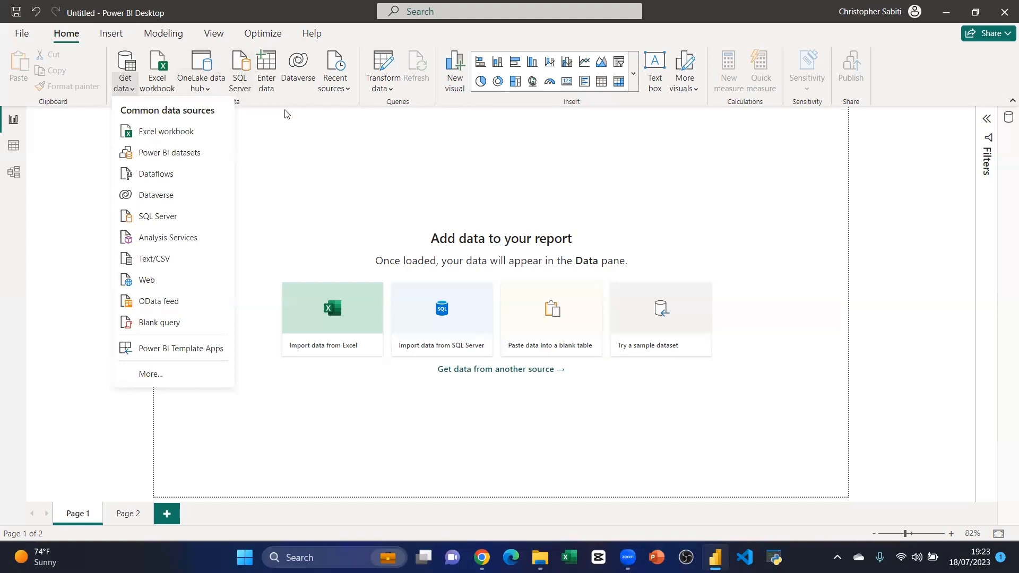
{"action": "left_click", "coordinate": [385, 154]}
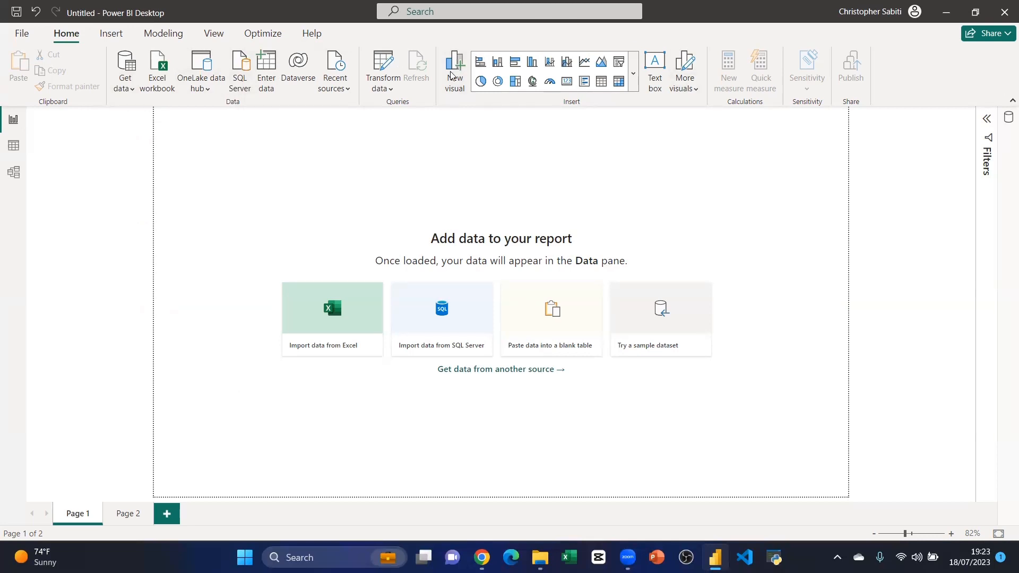
Step: Examine the full gallery of visuals that can be inserted, from bar and column charts through AI visuals and other types
{"action": "left_click", "coordinate": [111, 33]}
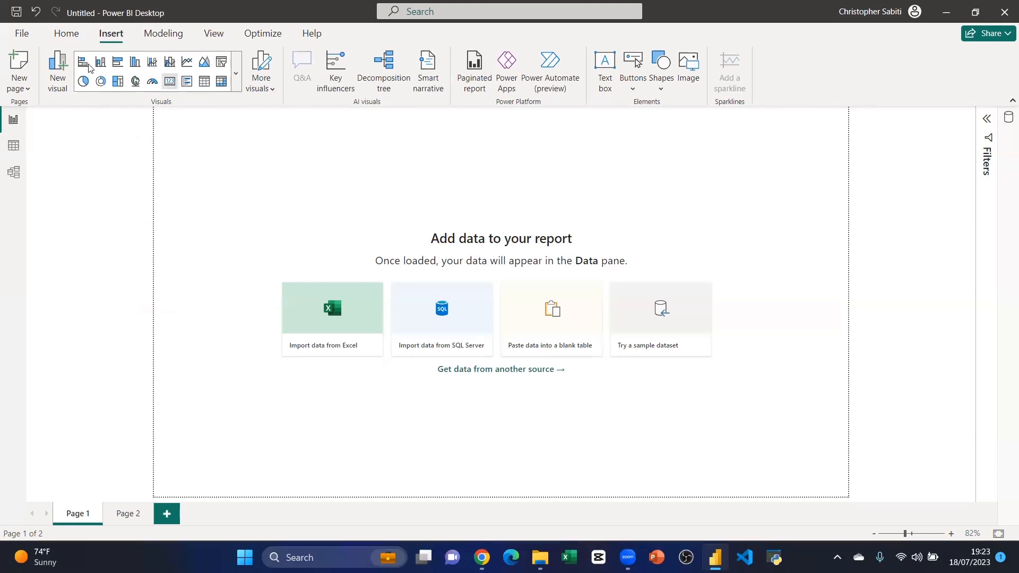
{"action": "left_click", "coordinate": [66, 34]}
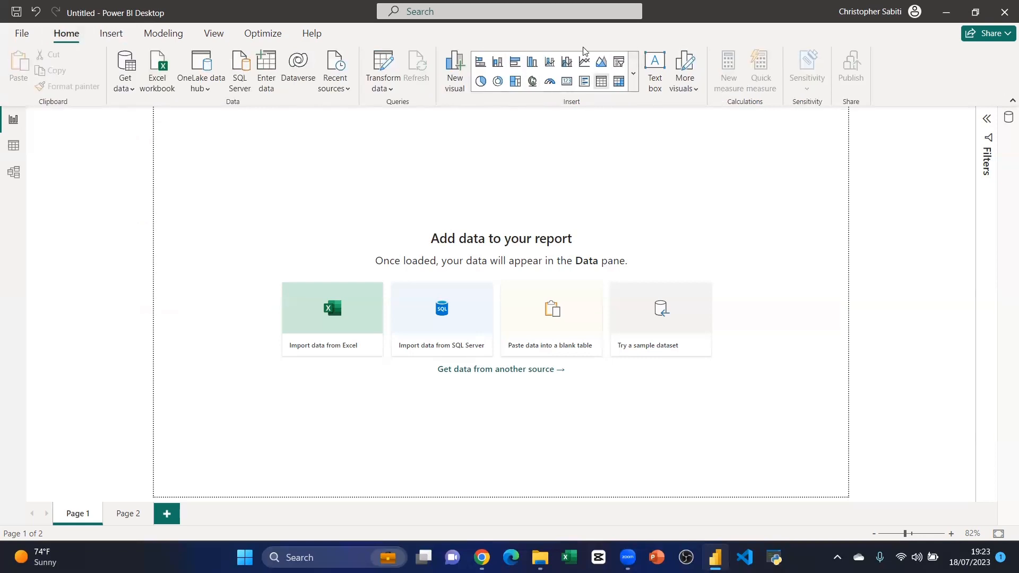
{"action": "left_click", "coordinate": [102, 37]}
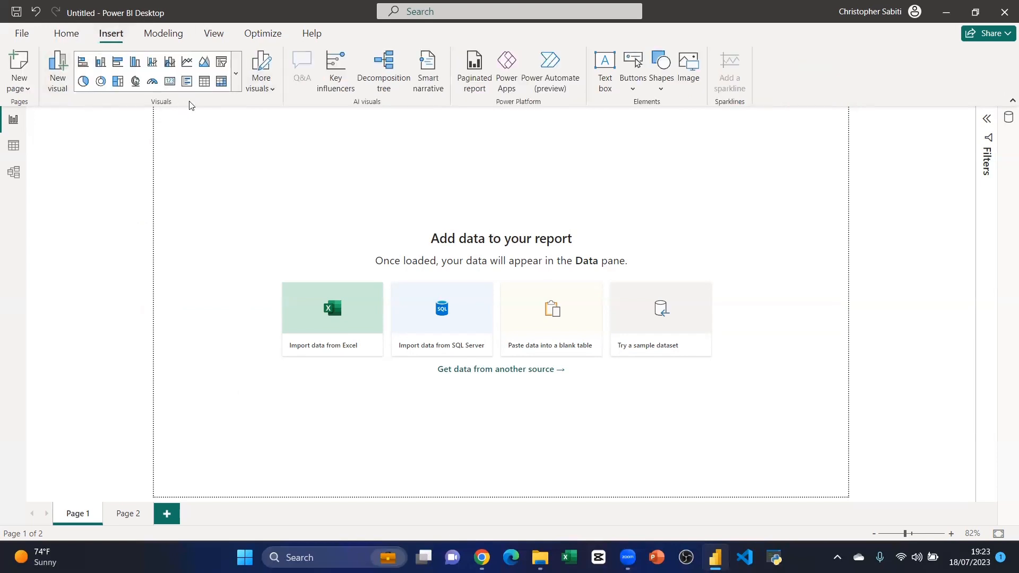
{"action": "left_click", "coordinate": [236, 80]}
{"action": "scroll", "coordinate": [159, 350], "scroll_direction": "down", "scroll_amount": 4}
{"action": "scroll", "coordinate": [167, 202], "scroll_direction": "up", "scroll_amount": 4}
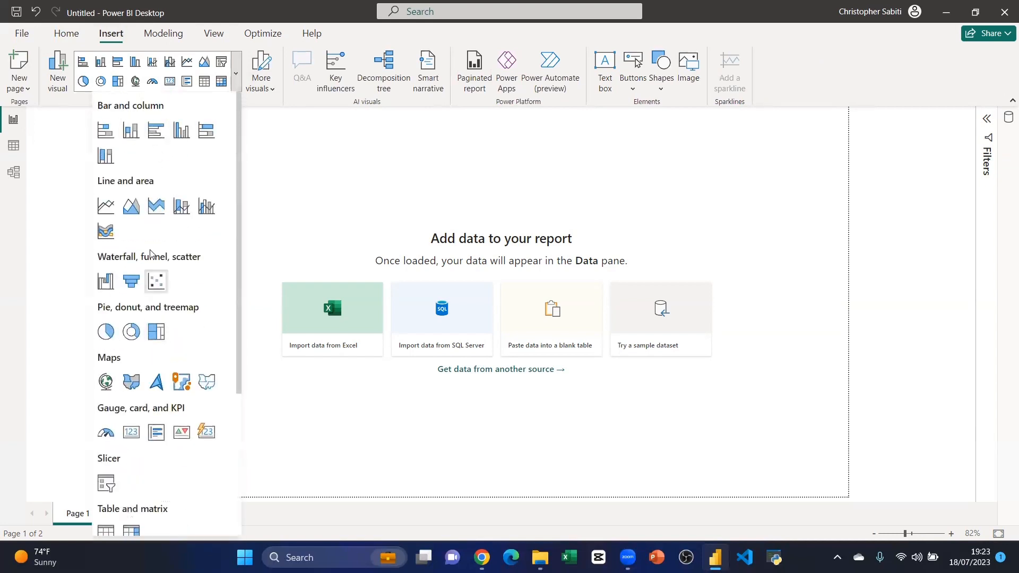
{"action": "scroll", "coordinate": [152, 259], "scroll_direction": "down", "scroll_amount": 4}
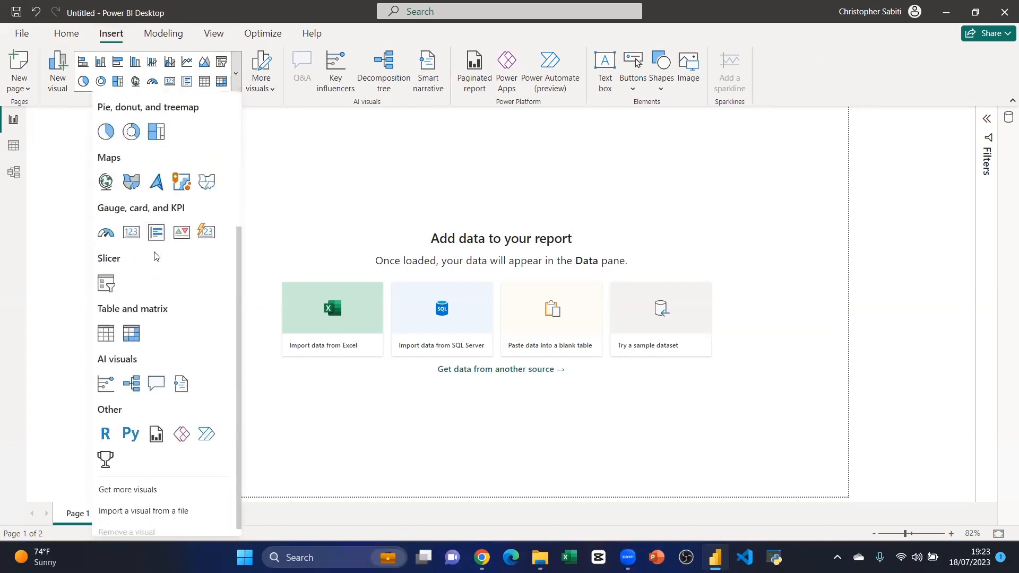
{"action": "left_click", "coordinate": [281, 140]}
Step: Preview the report page in mobile layout and with gridlines, and return to the desktop layout with gridlines off
{"action": "left_click", "coordinate": [159, 36]}
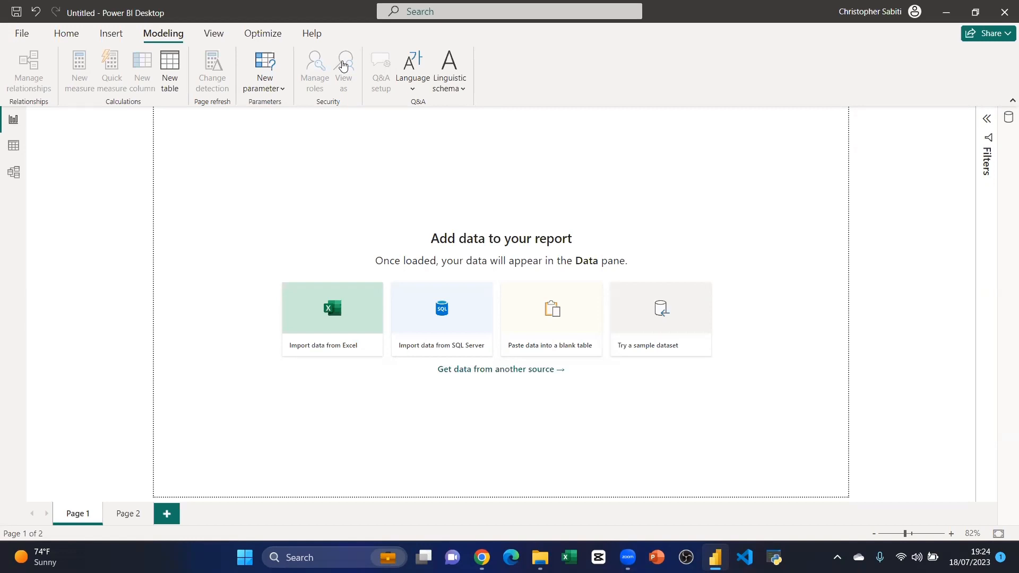
{"action": "left_click", "coordinate": [209, 33]}
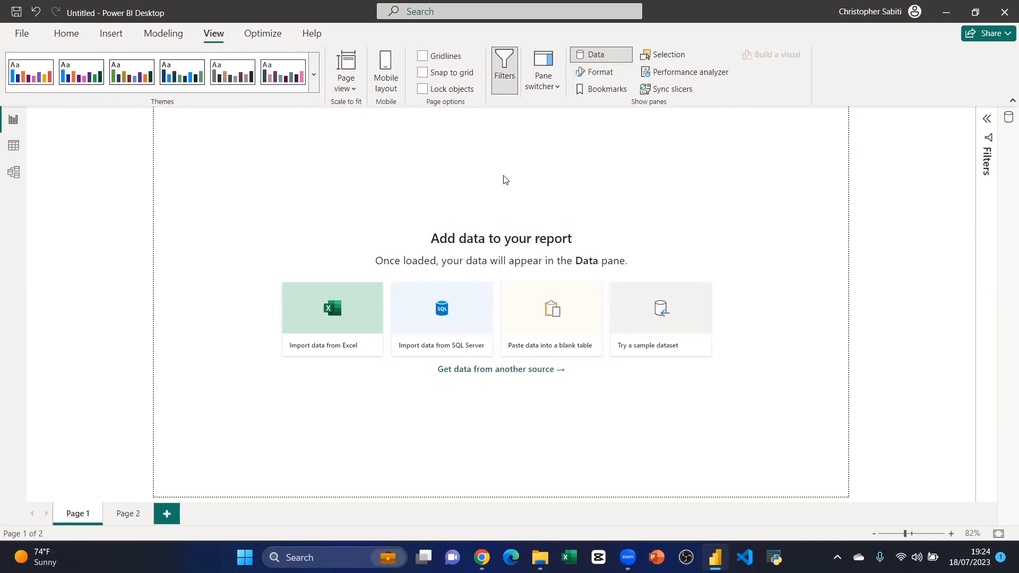
{"action": "left_click", "coordinate": [380, 73]}
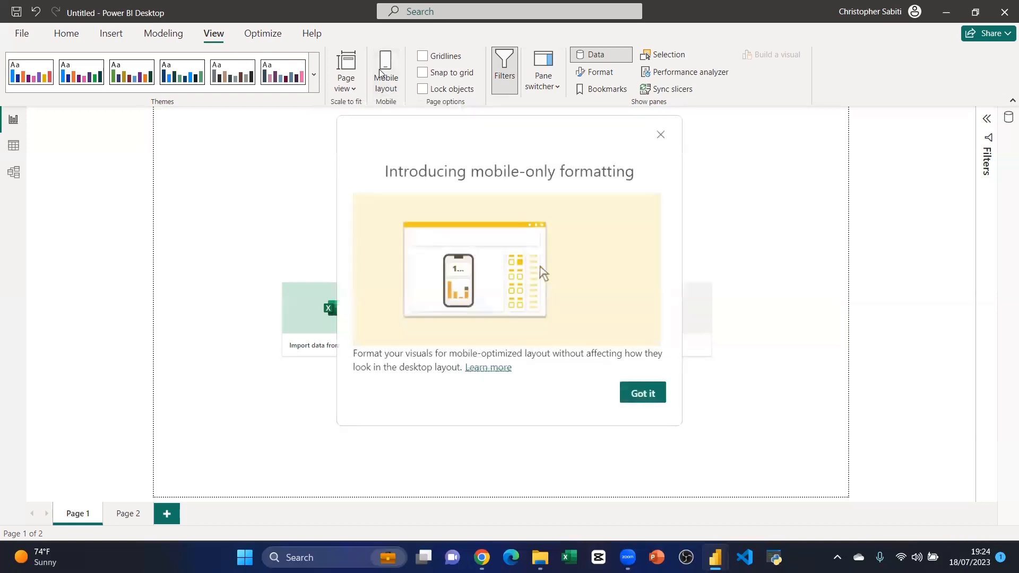
{"action": "left_click", "coordinate": [660, 138]}
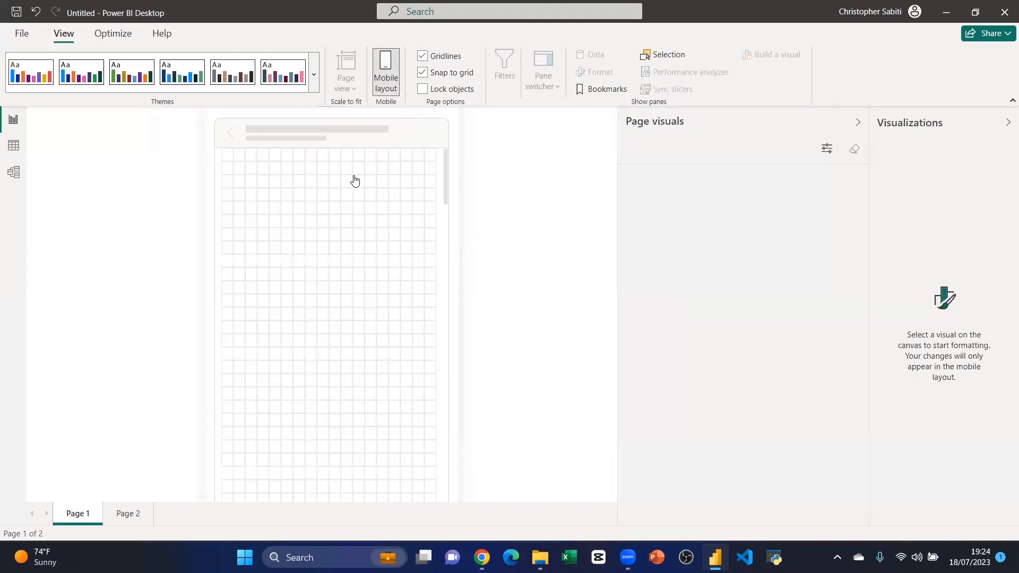
{"action": "left_click", "coordinate": [386, 74]}
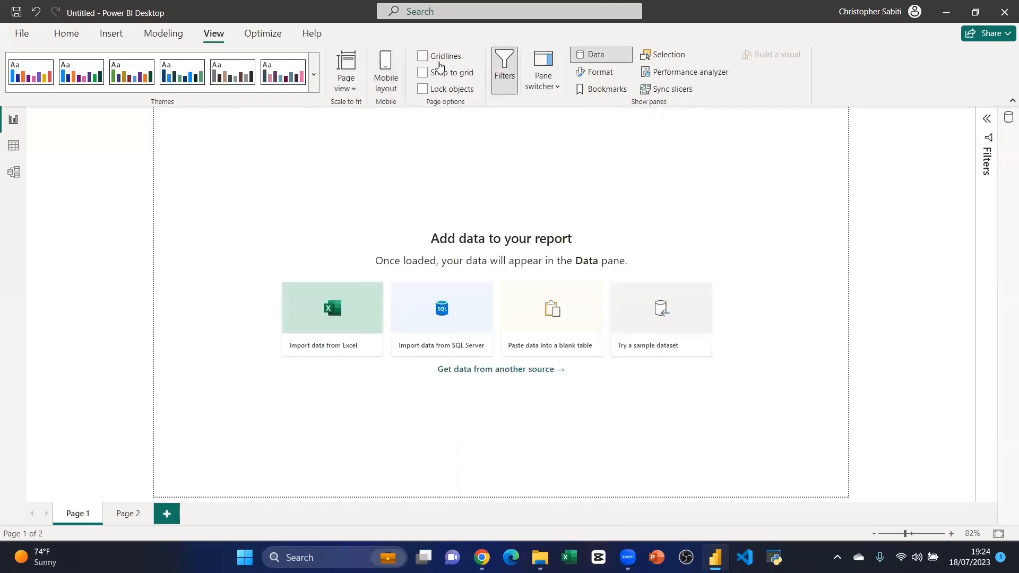
{"action": "left_click", "coordinate": [423, 56]}
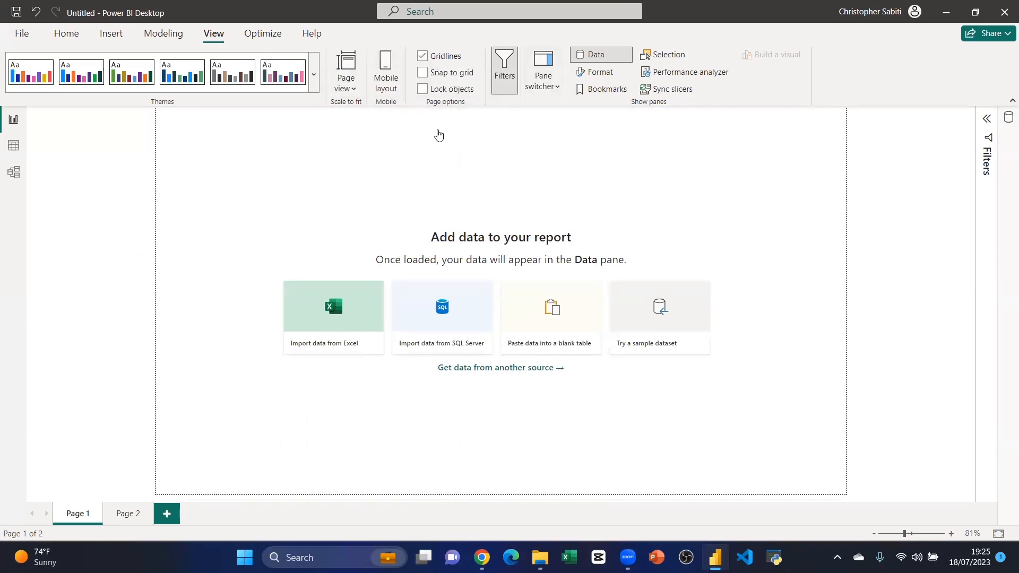
{"action": "left_click", "coordinate": [423, 57]}
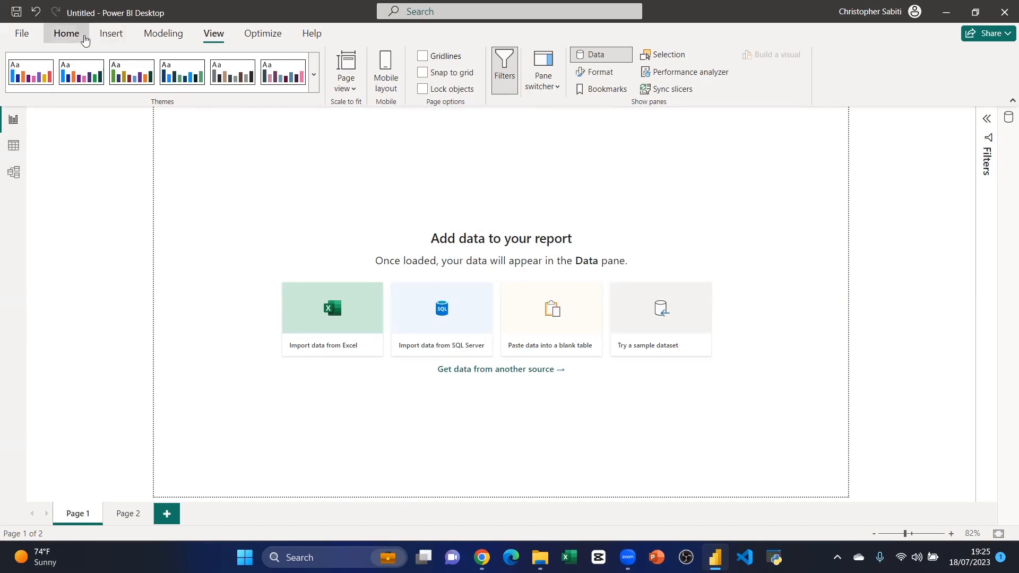
Step: Browse in File Explorer to the Northwind Traders folder inside LAT_Analytics, view its data files, and return to Power BI Desktop
{"action": "left_click", "coordinate": [68, 34]}
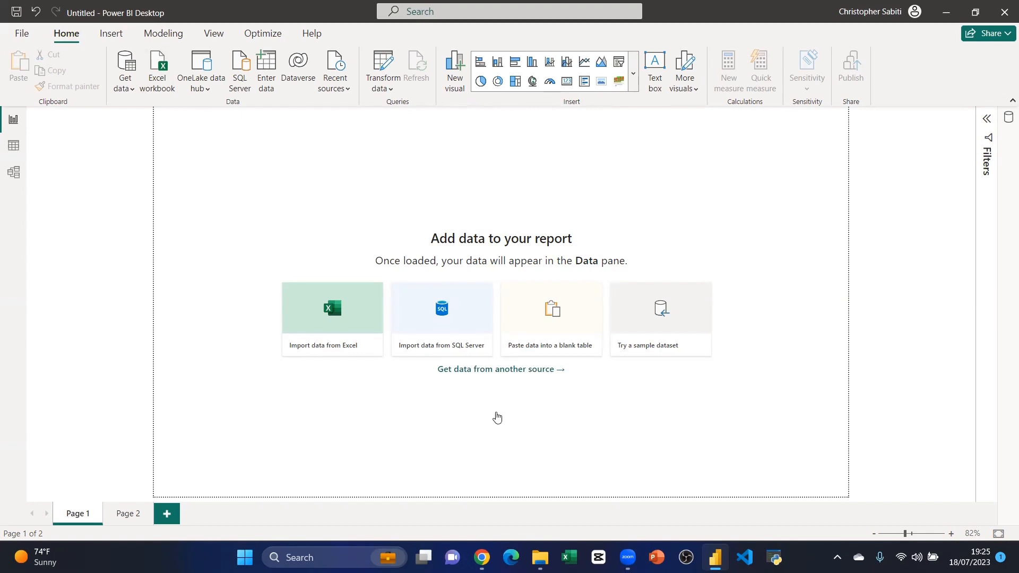
{"action": "left_click", "coordinate": [539, 557]}
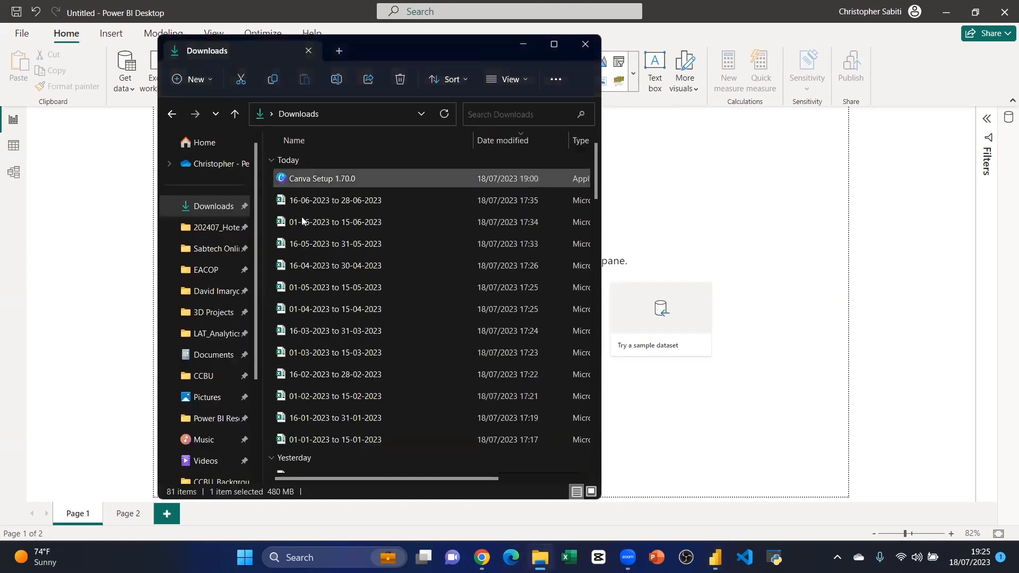
{"action": "left_click", "coordinate": [215, 335]}
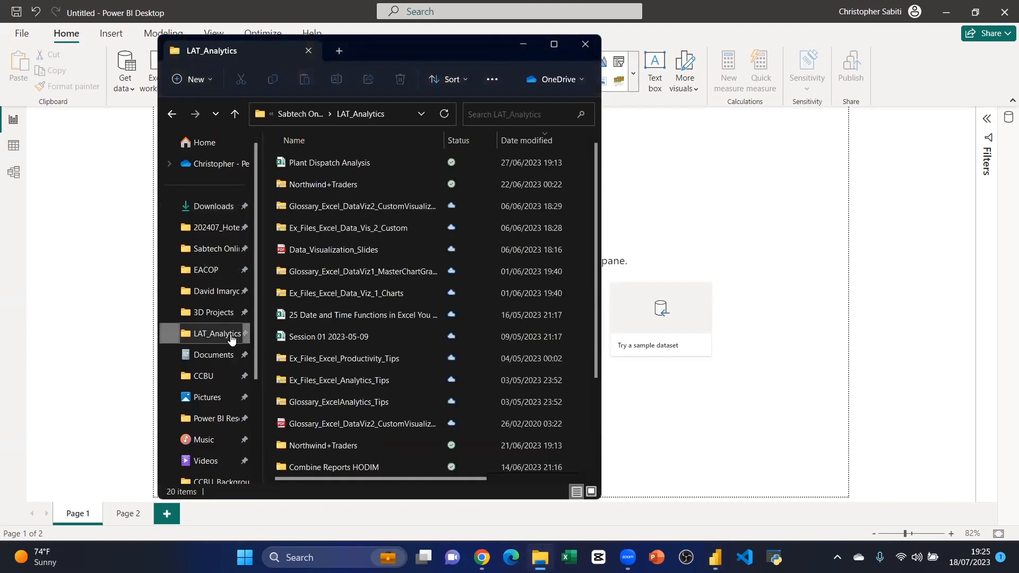
{"action": "double_click", "coordinate": [345, 447]}
{"action": "double_click", "coordinate": [332, 164]}
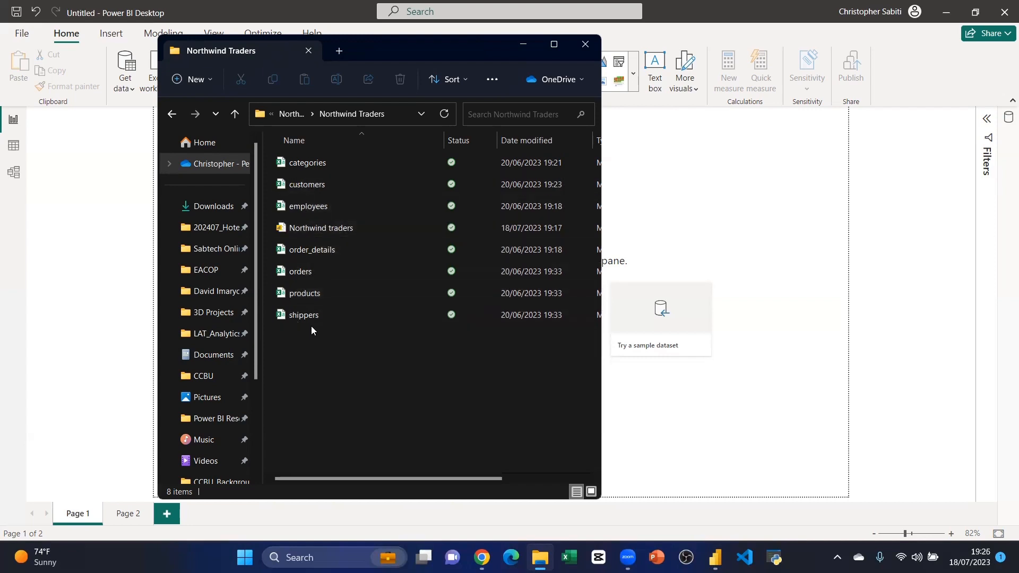
{"action": "left_click_drag", "start_coordinate": [306, 350], "coordinate": [336, 179]}
{"action": "left_click", "coordinate": [331, 370]}
{"action": "left_click", "coordinate": [677, 199]}
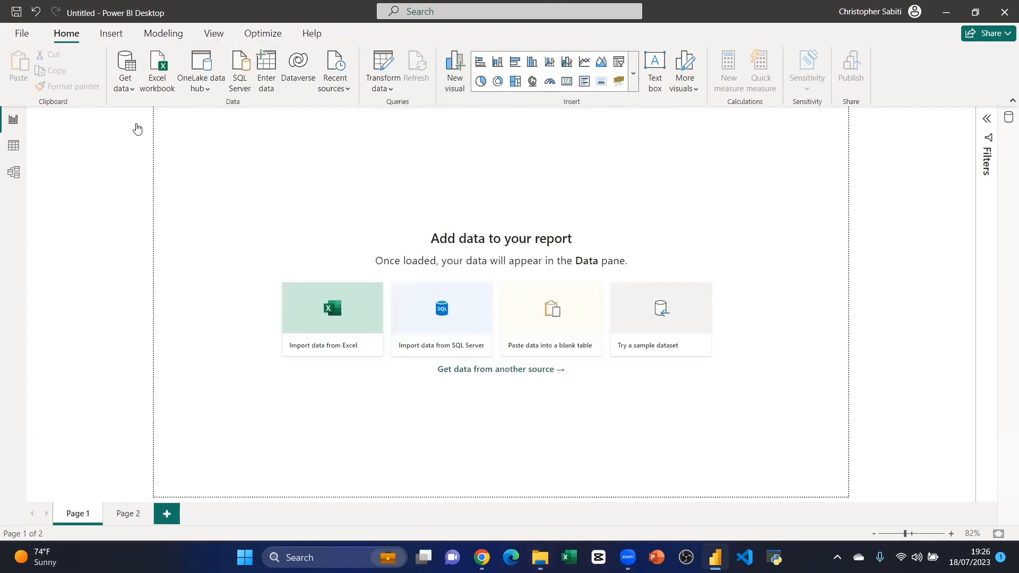
Step: Examine the common data sources and the complete connector list for getting data, and cancel the Get Data dialog
{"action": "left_click", "coordinate": [132, 90]}
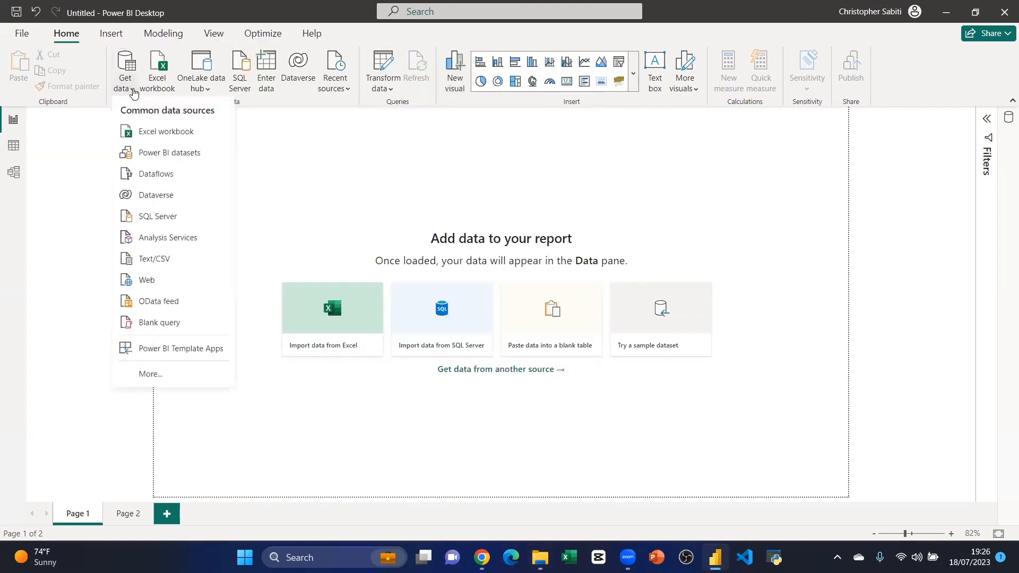
{"action": "left_click", "coordinate": [285, 177]}
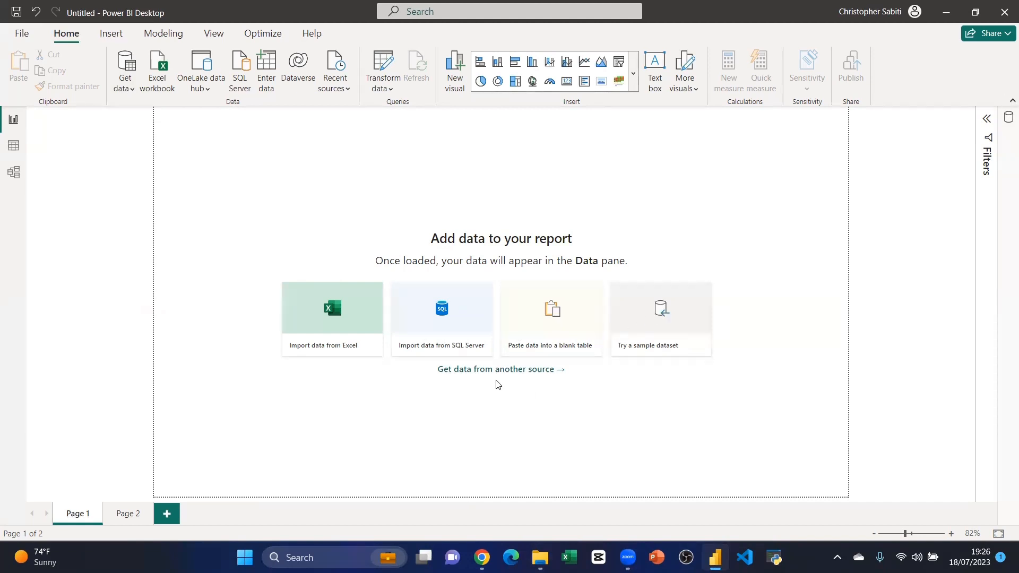
{"action": "left_click", "coordinate": [127, 88]}
{"action": "left_click", "coordinate": [482, 413]}
{"action": "left_click", "coordinate": [520, 375]}
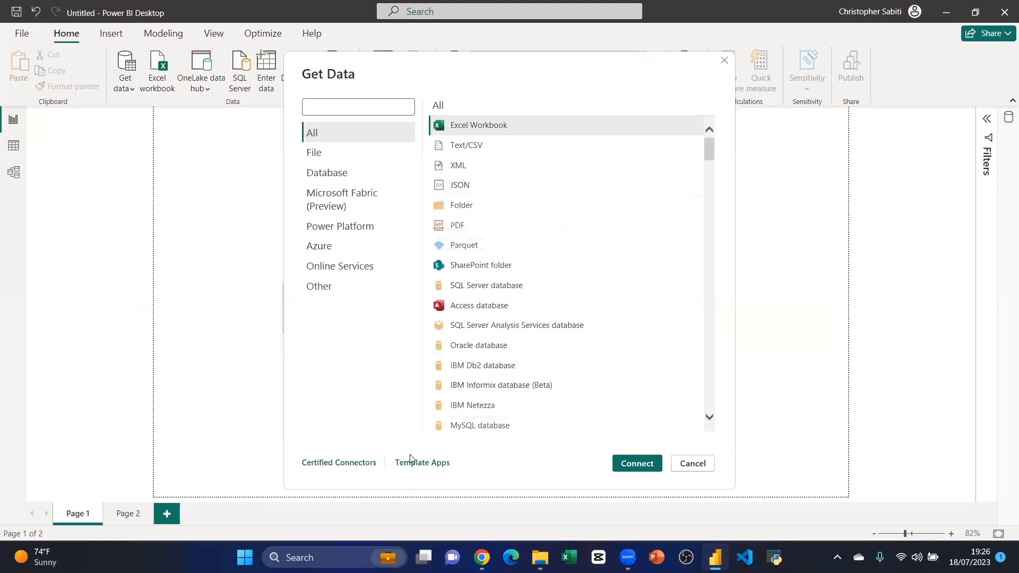
{"action": "left_click", "coordinate": [723, 61]}
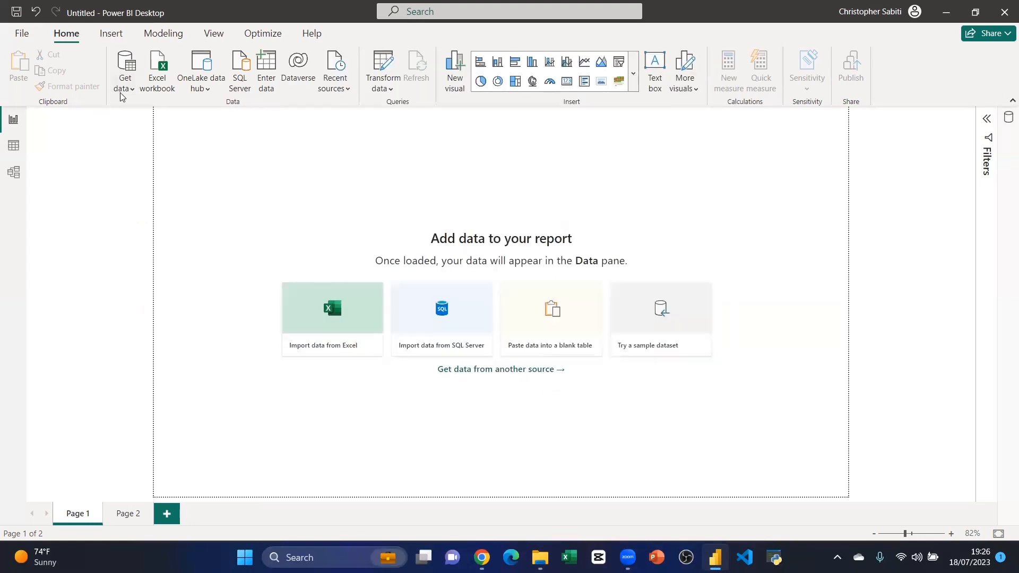
{"action": "left_click", "coordinate": [126, 80]}
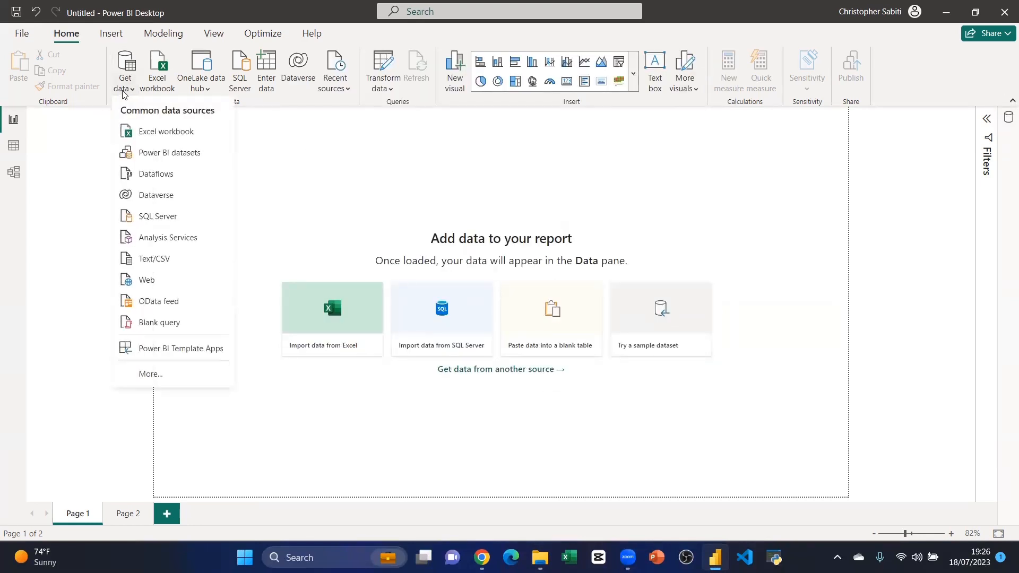
{"action": "left_click", "coordinate": [150, 377]}
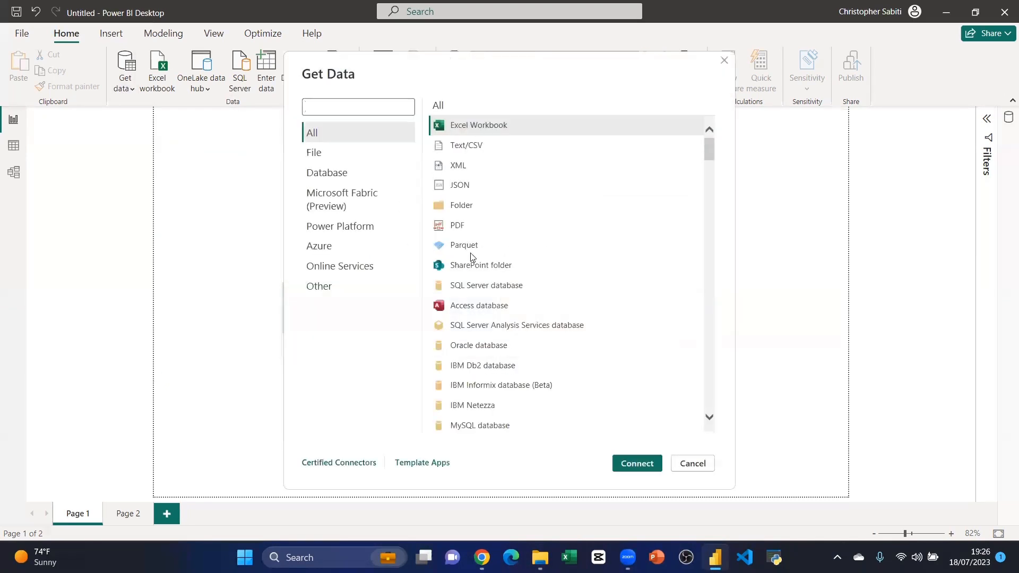
{"action": "left_click", "coordinate": [693, 466]}
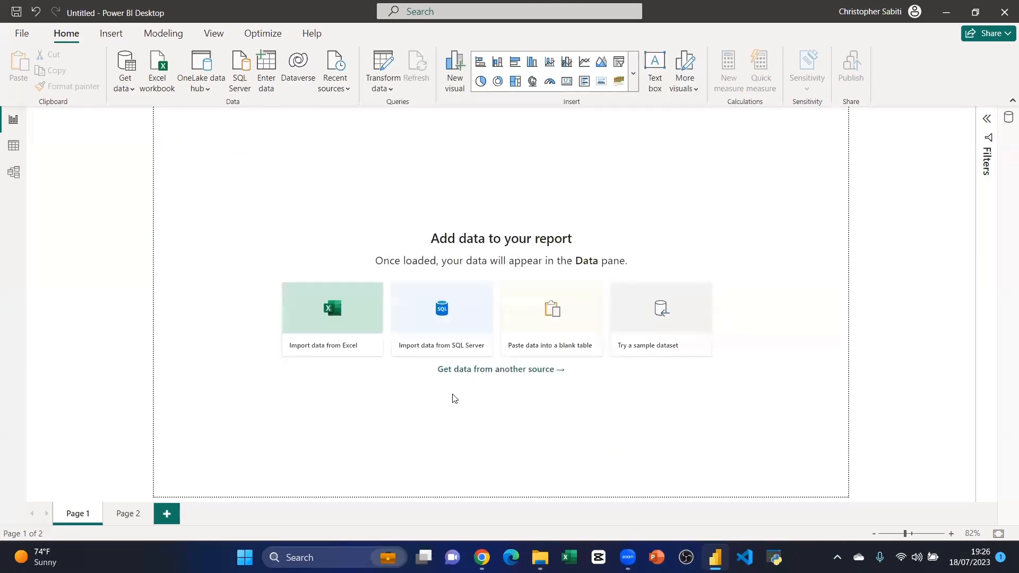
Step: Open the full Get Data connector list, check the file type of categories in its File Explorer properties, and return to Power BI Desktop
{"action": "left_click", "coordinate": [464, 370]}
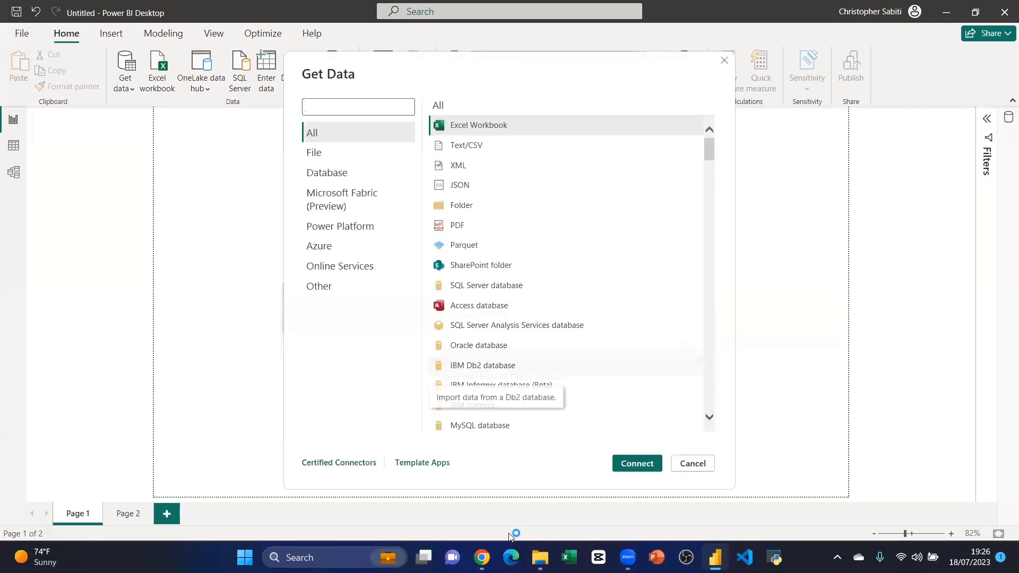
{"action": "left_click", "coordinate": [540, 557]}
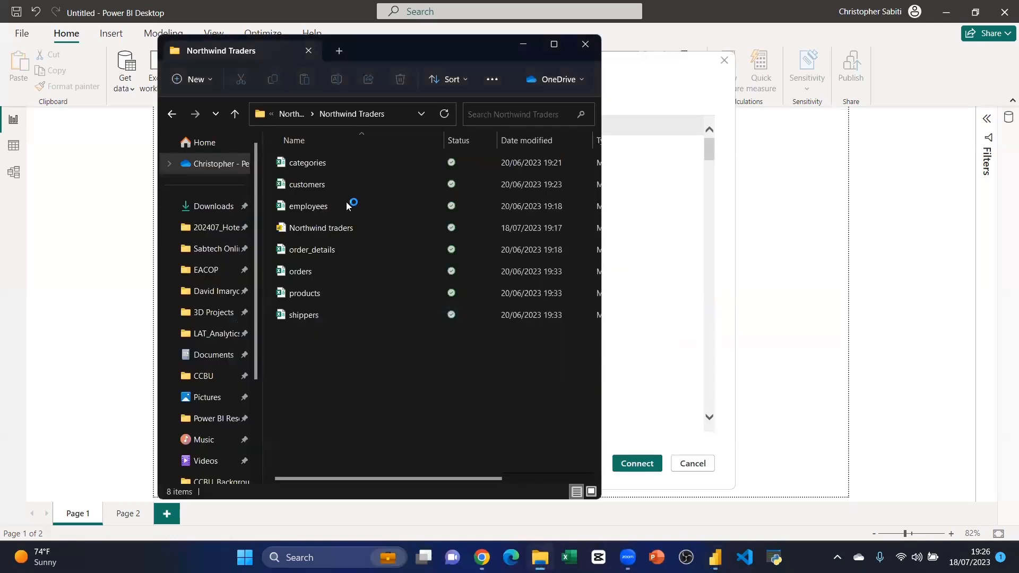
{"action": "left_click", "coordinate": [326, 163]}
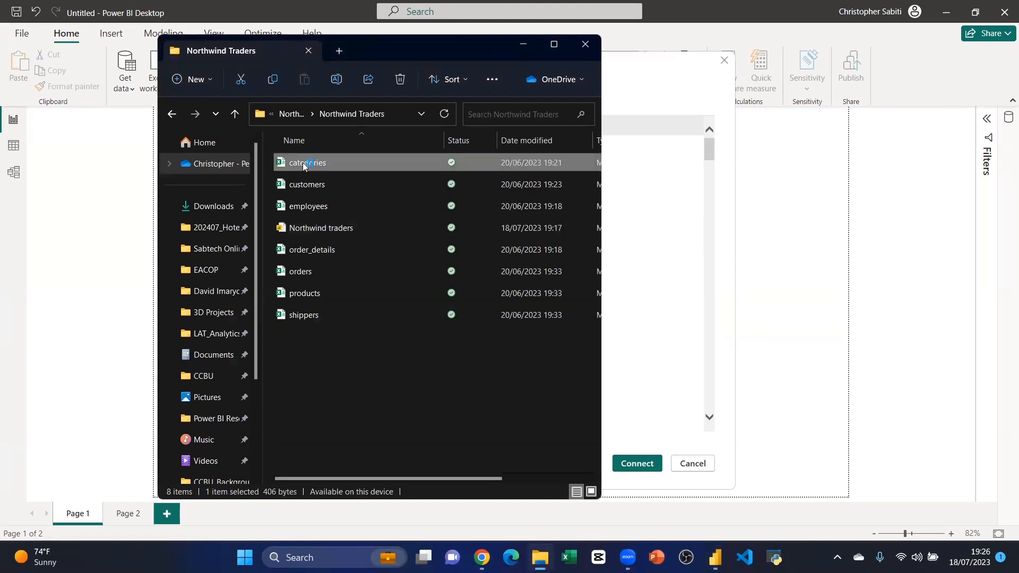
{"action": "right_click", "coordinate": [304, 166]}
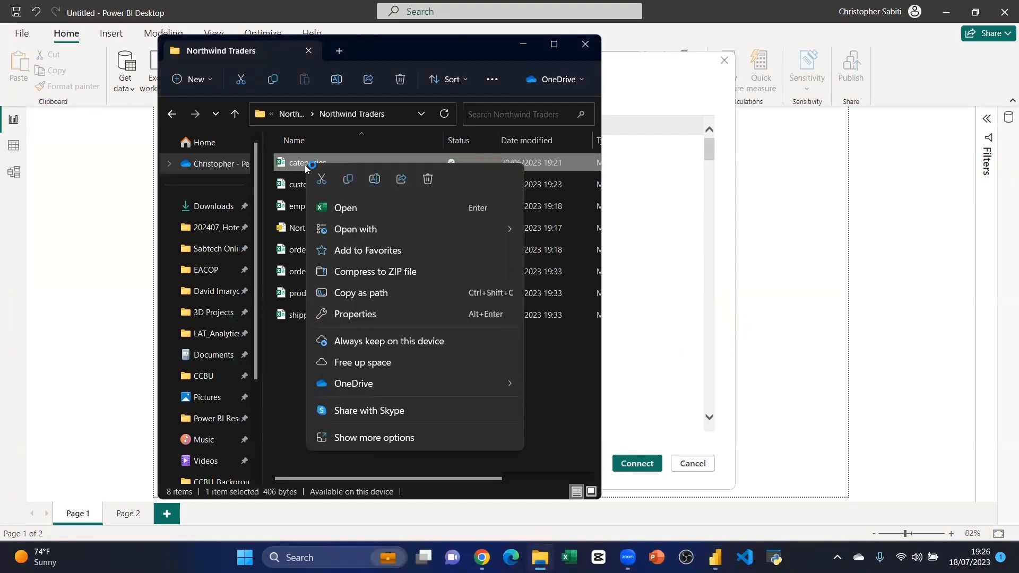
{"action": "left_click", "coordinate": [365, 432]}
{"action": "left_click", "coordinate": [369, 314]}
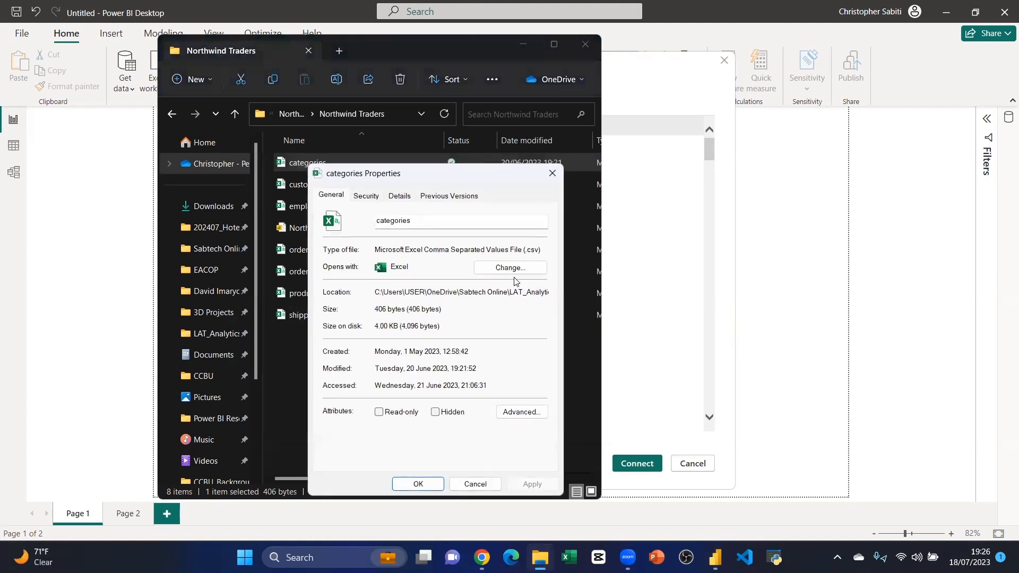
{"action": "double_click", "coordinate": [538, 249]}
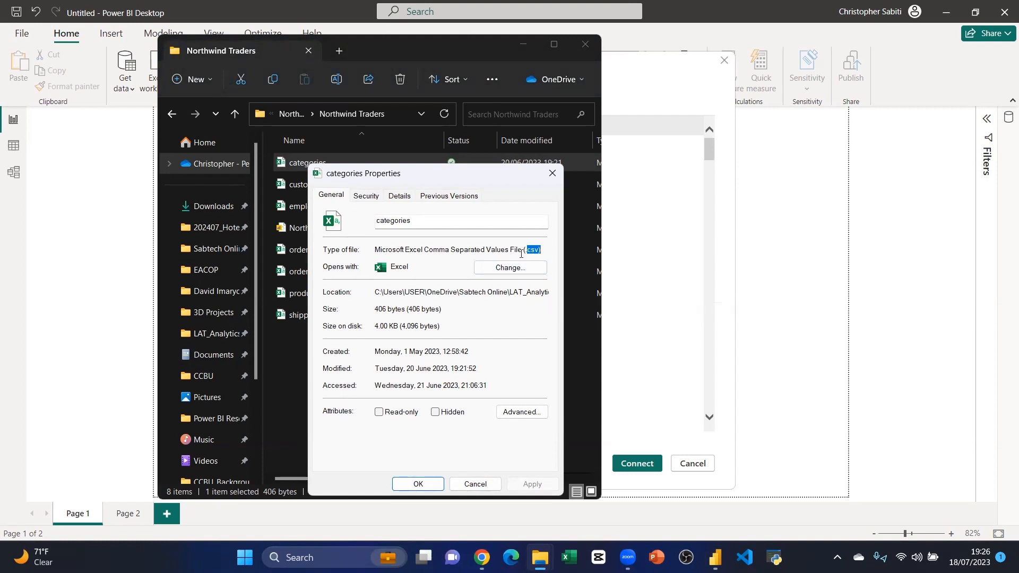
{"action": "left_click", "coordinate": [552, 174]}
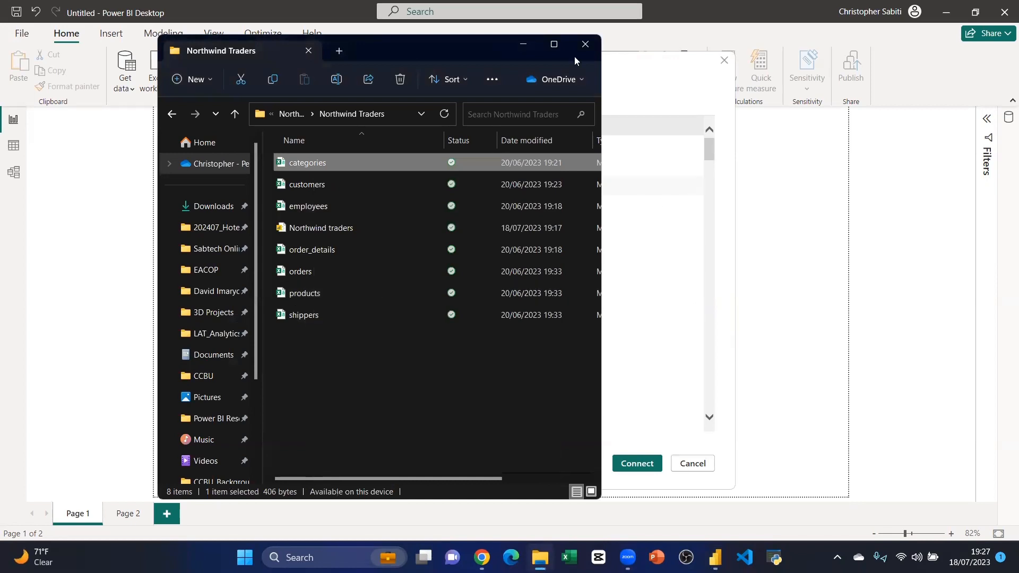
{"action": "key", "text": "alt+Tab"}
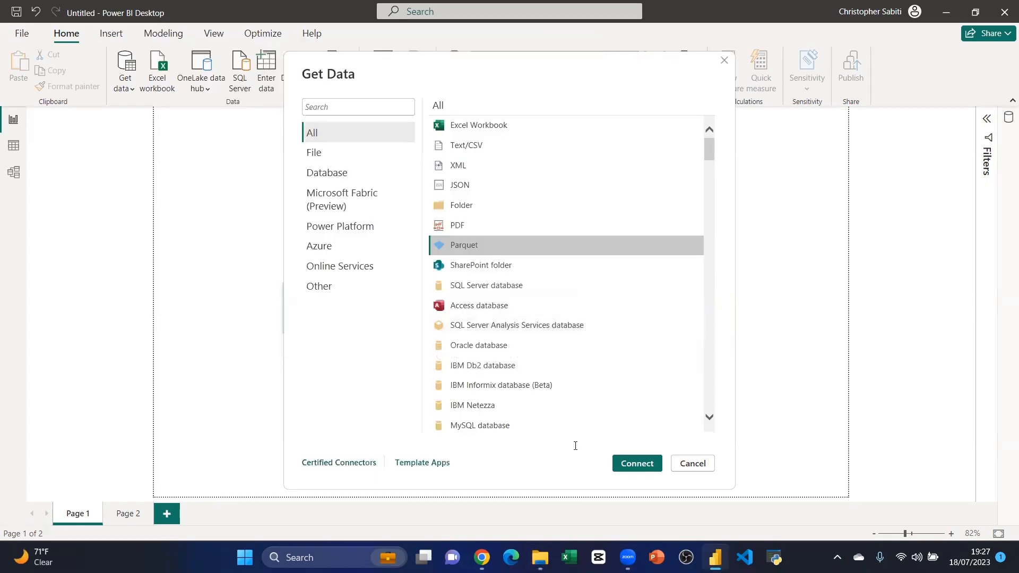
Step: Choose Text/CSV as the data source and connect to it
{"action": "left_click", "coordinate": [469, 146]}
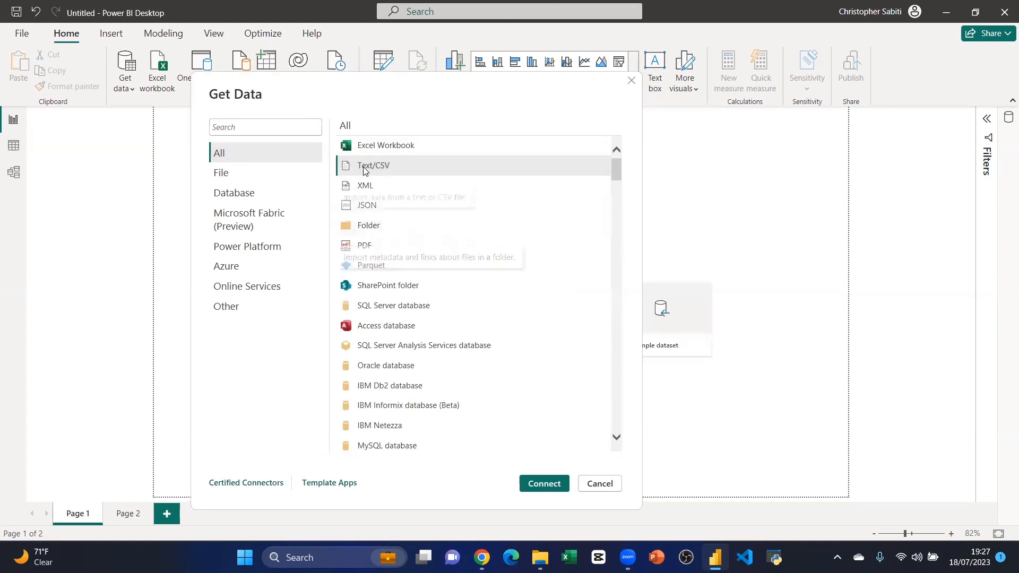
{"action": "left_click", "coordinate": [386, 149]}
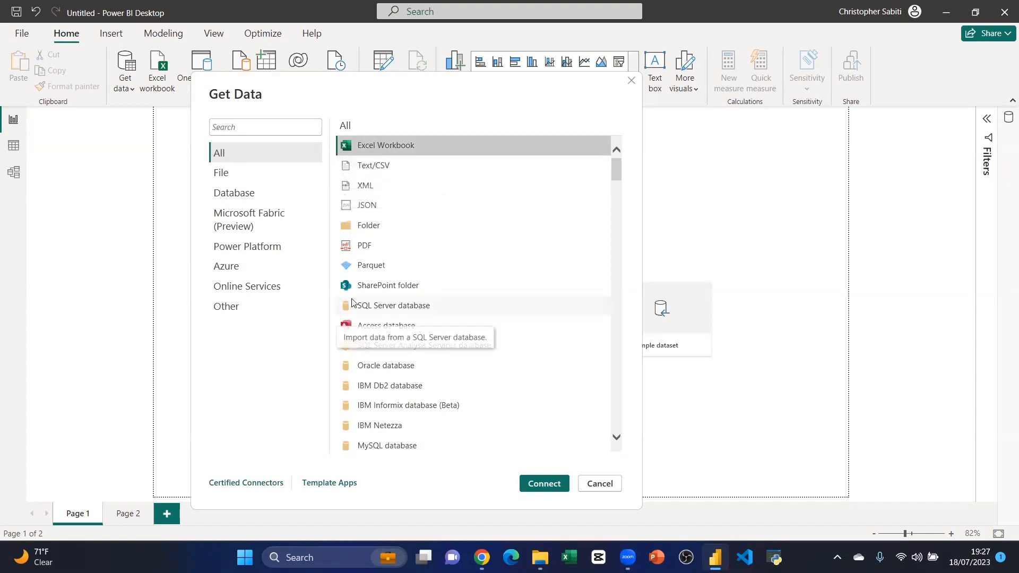
{"action": "left_click", "coordinate": [382, 165]}
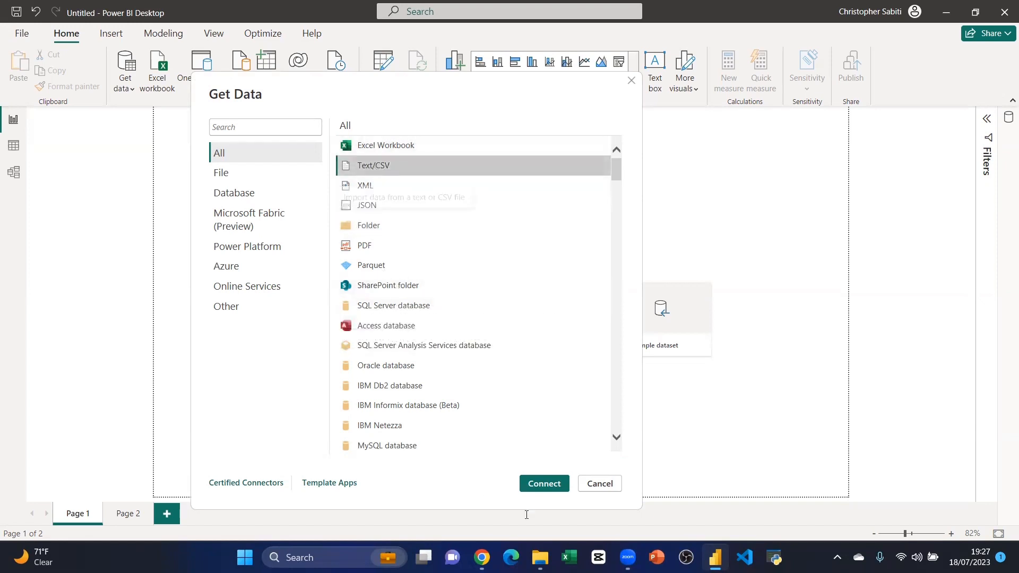
{"action": "left_click", "coordinate": [540, 483]}
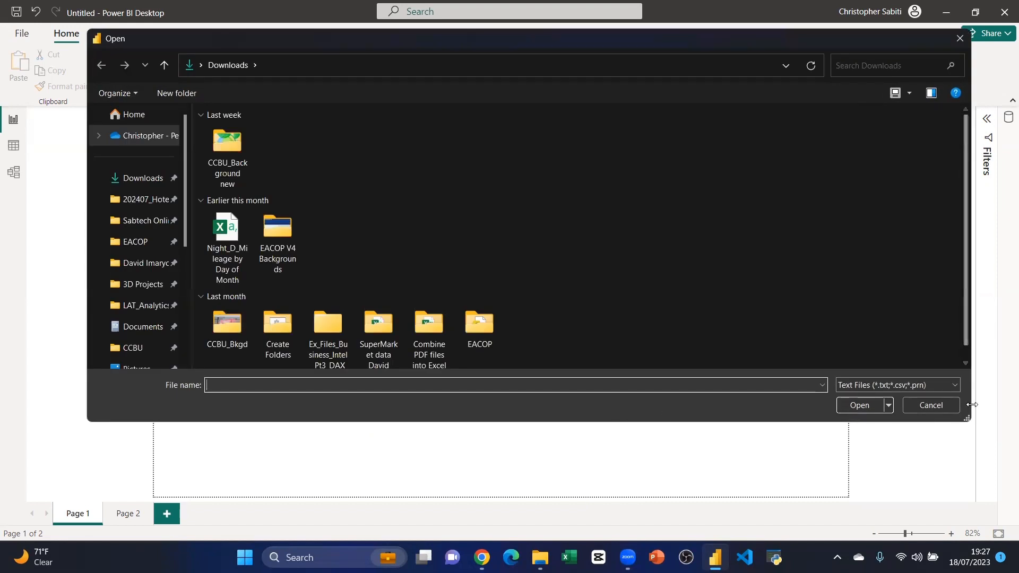
Step: Browse to LAT_Analytics > Northwind+Traders > Northwind Traders for the source file and compare its file list with the same folder in File Explorer
{"action": "left_click_drag", "start_coordinate": [966, 419], "coordinate": [747, 471]}
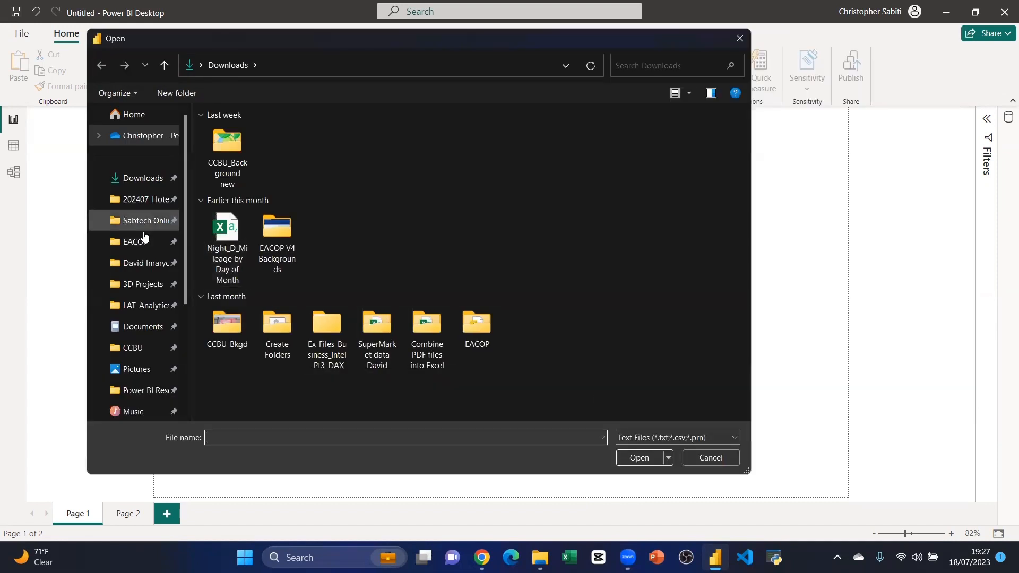
{"action": "left_click", "coordinate": [128, 305]}
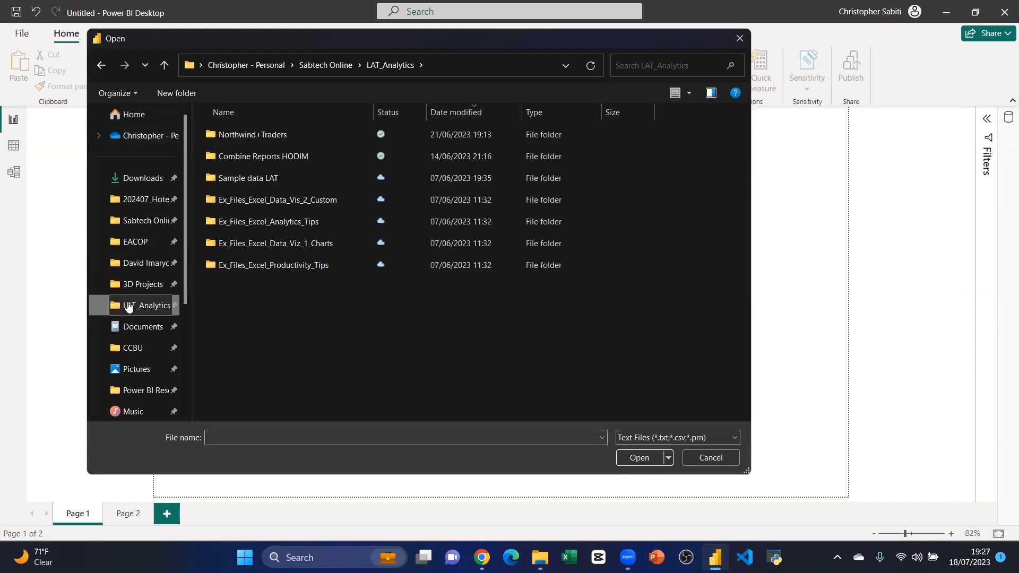
{"action": "double_click", "coordinate": [265, 136]}
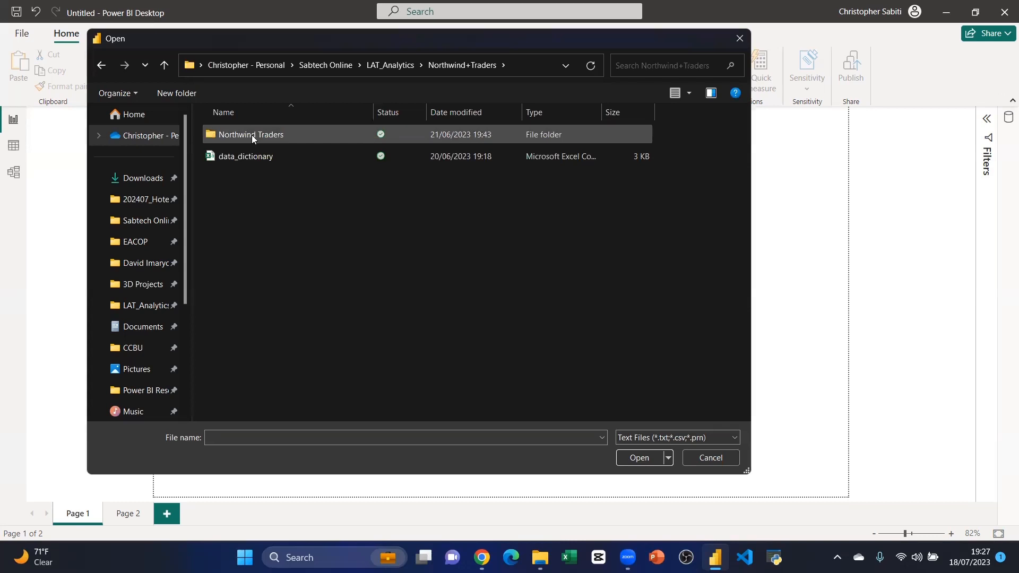
{"action": "double_click", "coordinate": [252, 135]}
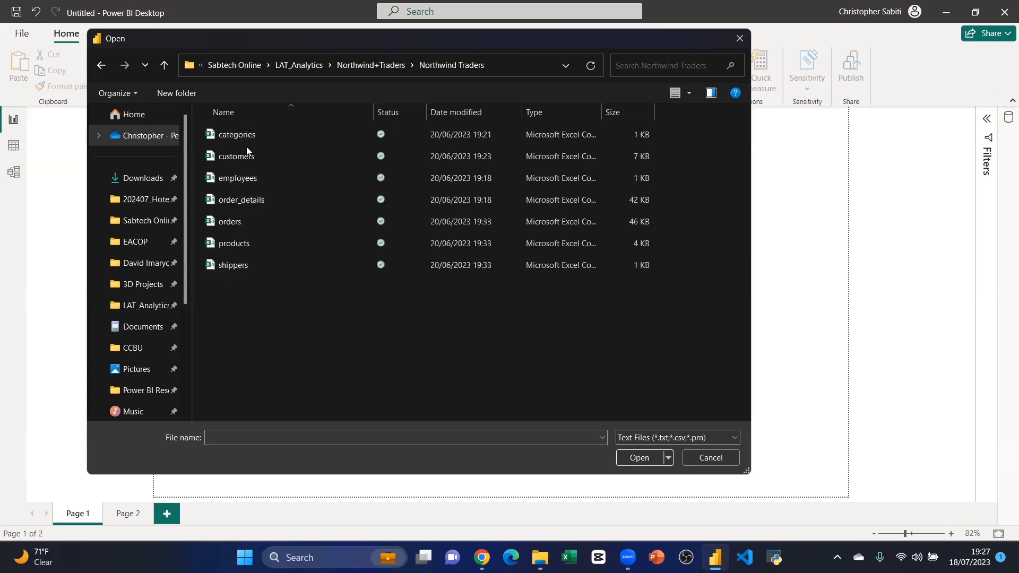
{"action": "left_click", "coordinate": [540, 557]}
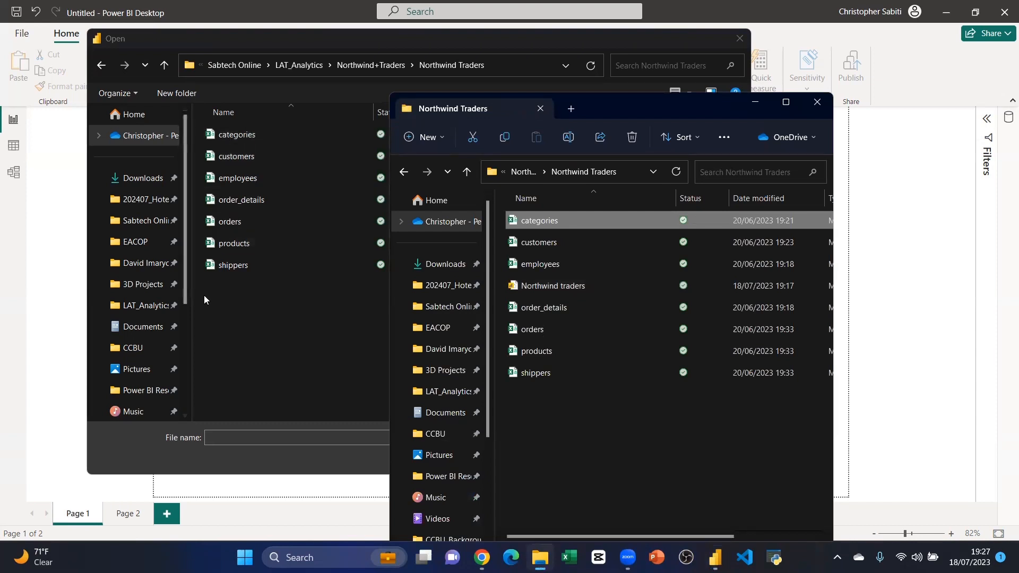
{"action": "left_click", "coordinate": [755, 102]}
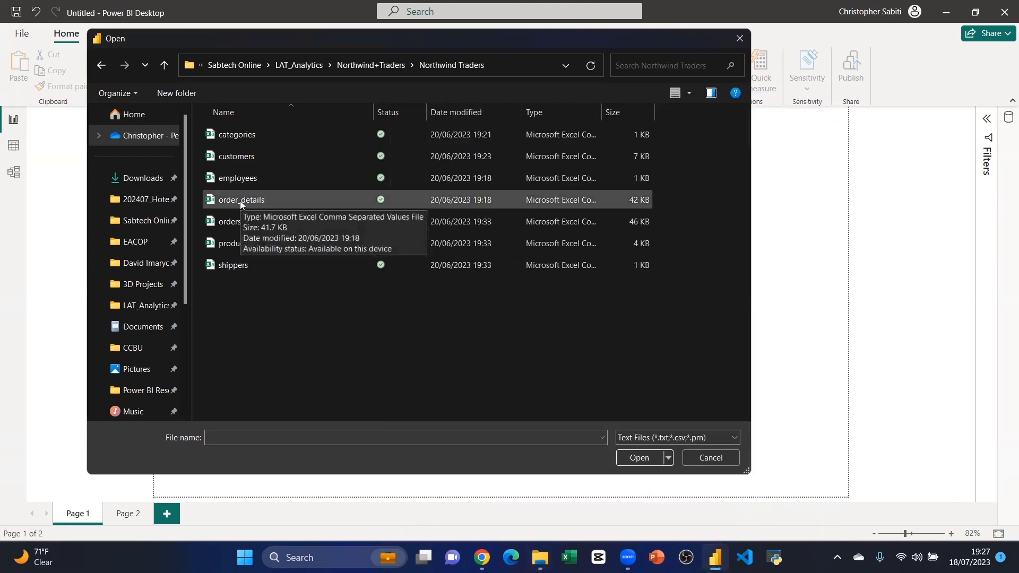
Step: Open the categories CSV file and load it into the report with the default import settings
{"action": "left_click", "coordinate": [227, 136]}
{"action": "left_click", "coordinate": [636, 461]}
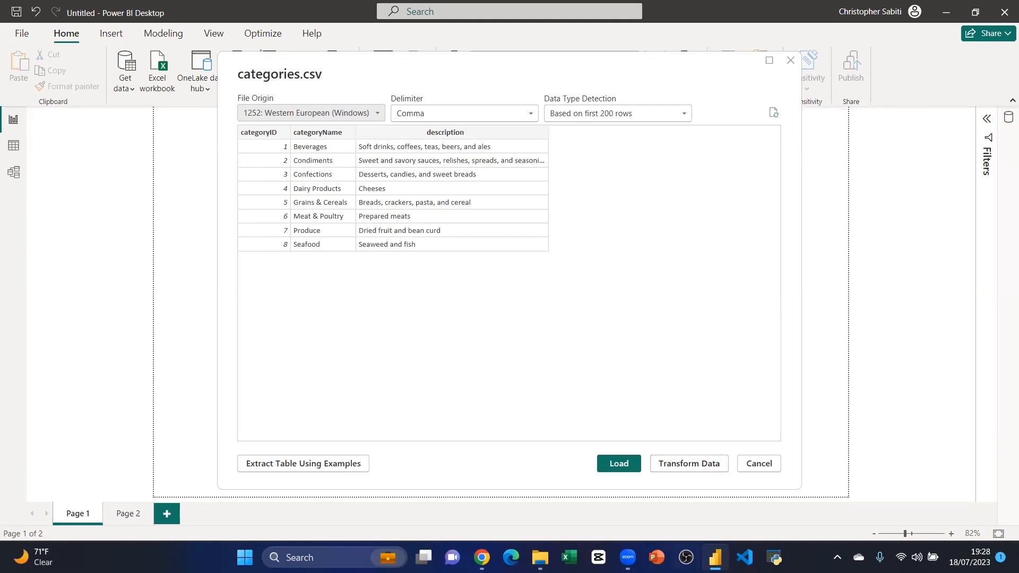
{"action": "left_click", "coordinate": [619, 464]}
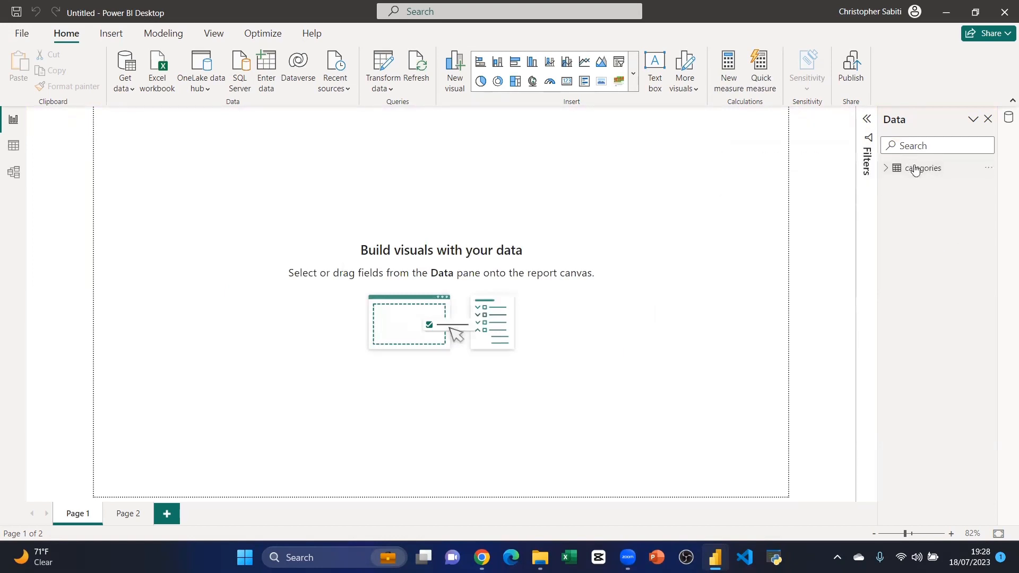
Step: Examine the rows of the loaded categories table in Table view and return to Report view
{"action": "left_click", "coordinate": [14, 149]}
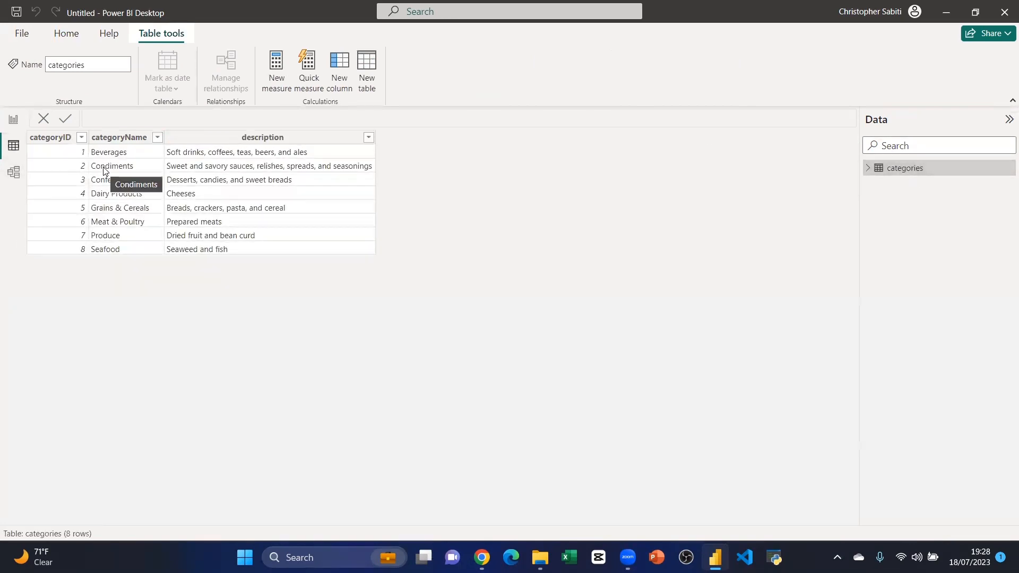
{"action": "left_click", "coordinate": [14, 120]}
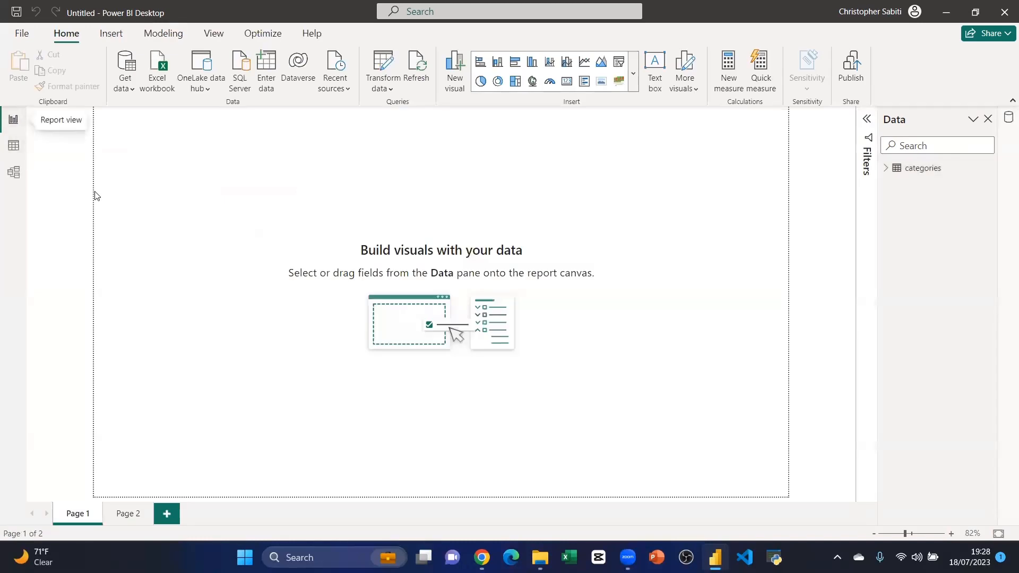
{"action": "left_click", "coordinate": [128, 89]}
{"action": "left_click", "coordinate": [308, 189]}
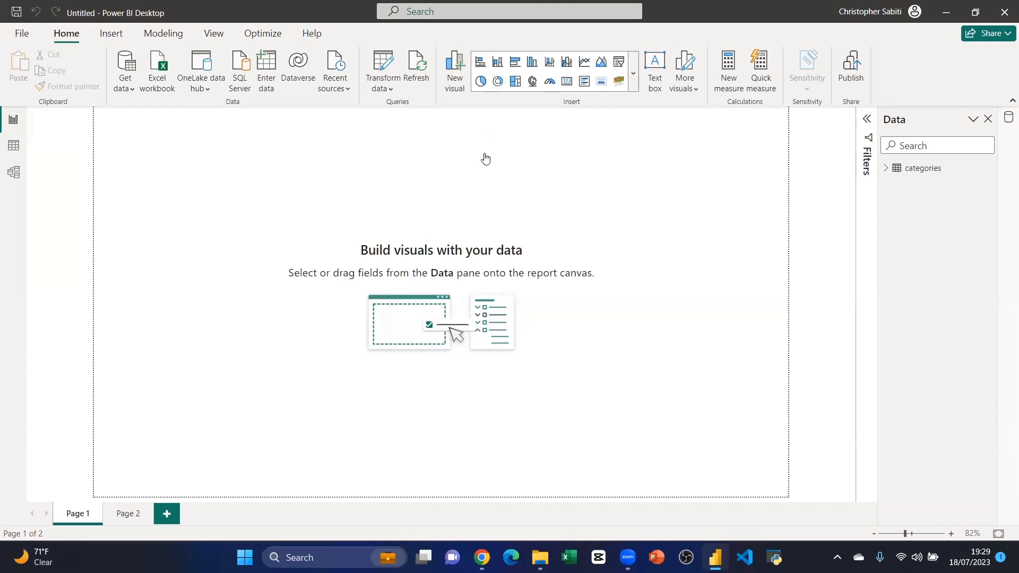
Step: Try a clustered bar chart of Count of categoryID by categoryName on Page 1, and delete the visual
{"action": "left_click", "coordinate": [886, 168]}
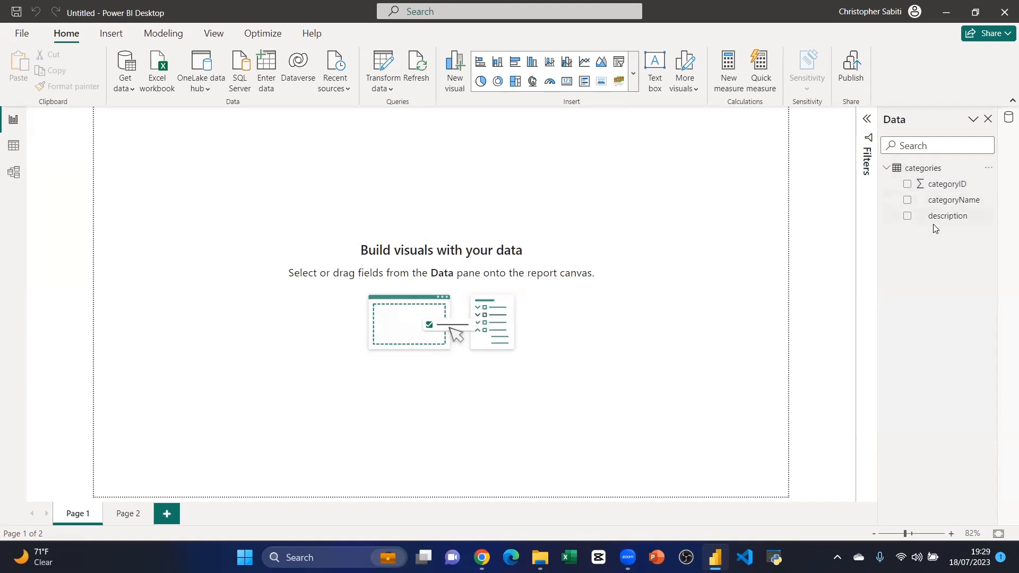
{"action": "left_click", "coordinate": [907, 184]}
{"action": "left_click_drag", "start_coordinate": [195, 257], "coordinate": [333, 328]}
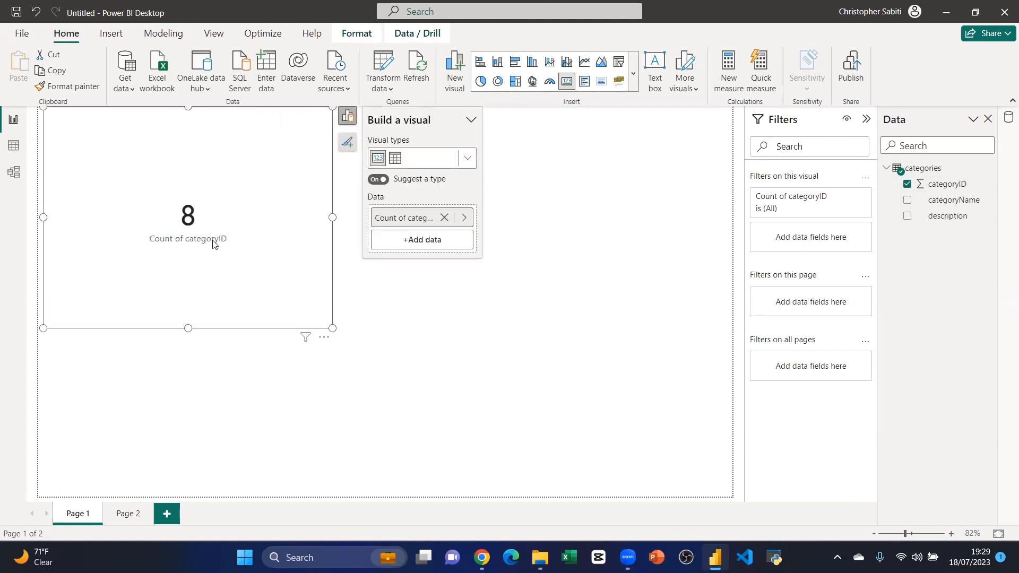
{"action": "left_click", "coordinate": [514, 61]}
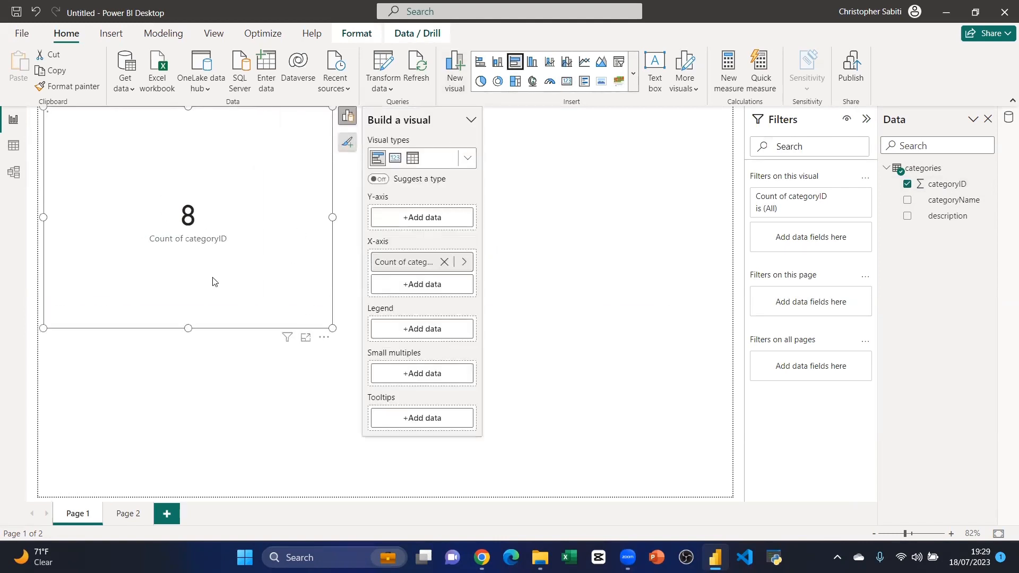
{"action": "left_click", "coordinate": [906, 200]}
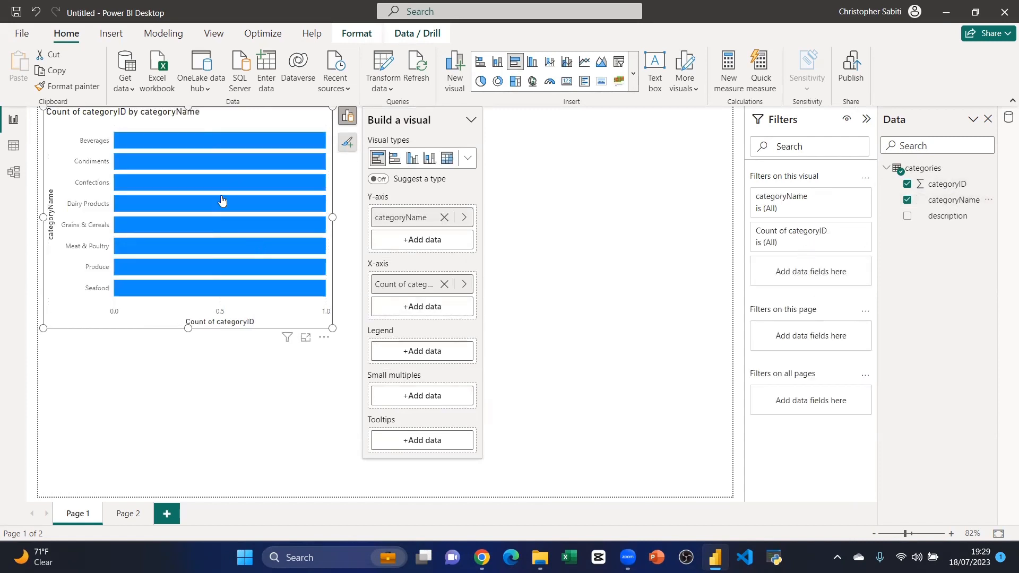
{"action": "mouse_move", "coordinate": [317, 248]}
{"action": "key", "text": "Delete"}
Step: Load the customers CSV file from the Northwind Traders folder into the report through the Text/CSV connector
{"action": "left_click", "coordinate": [116, 92]}
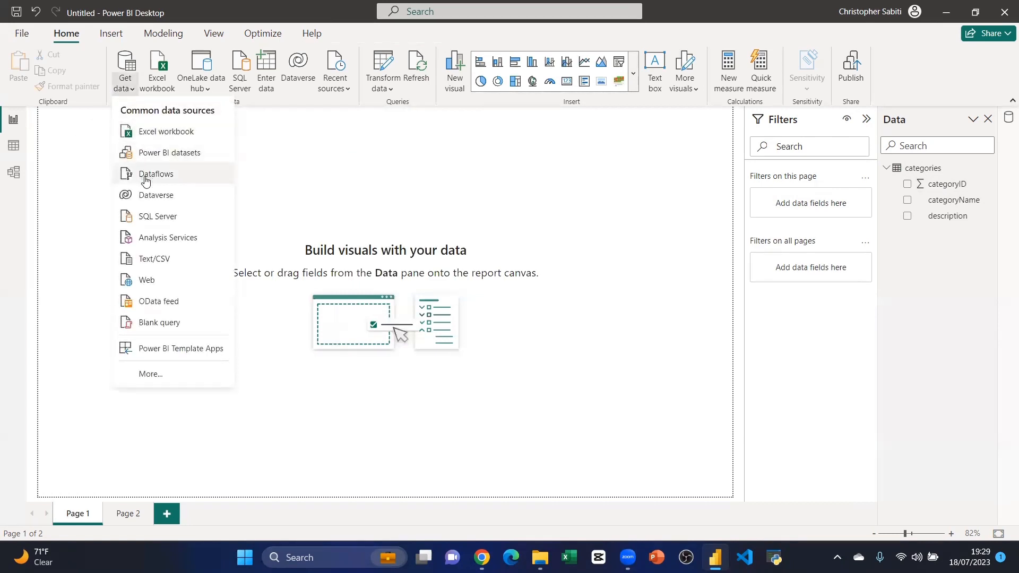
{"action": "left_click", "coordinate": [155, 385]}
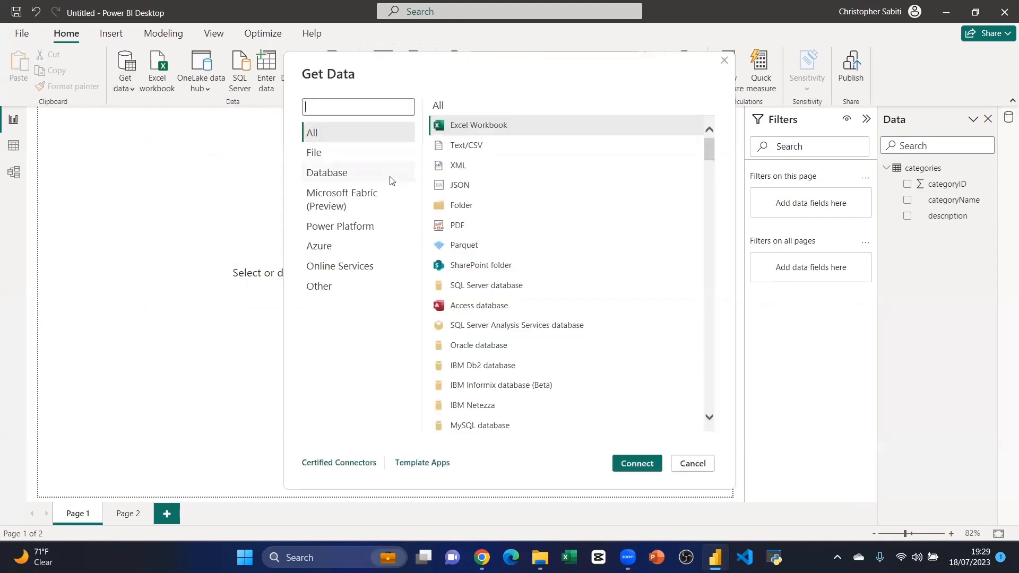
{"action": "left_click", "coordinate": [468, 145]}
{"action": "left_click", "coordinate": [637, 463]}
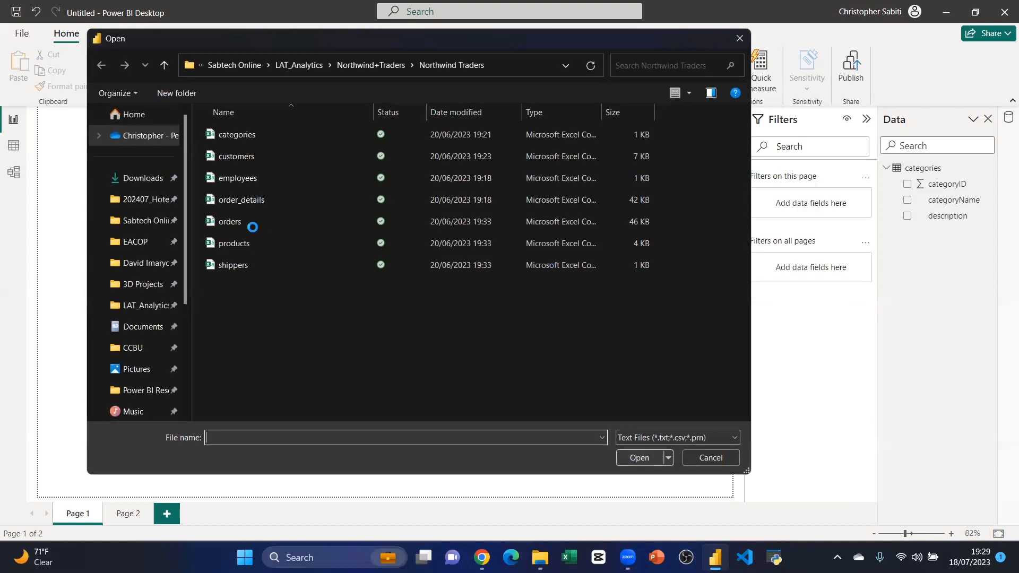
{"action": "left_click", "coordinate": [237, 156]}
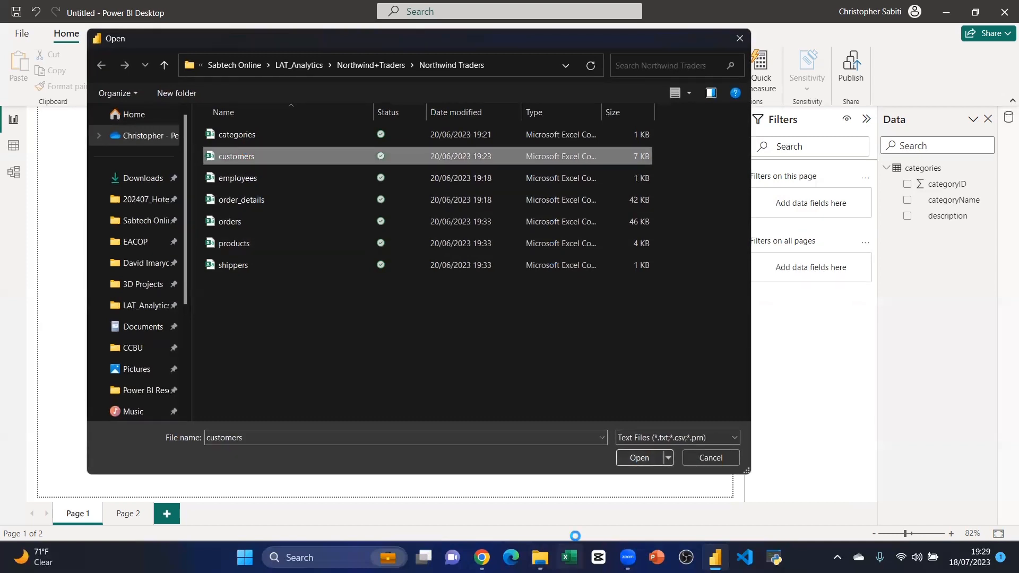
{"action": "left_click", "coordinate": [632, 455]}
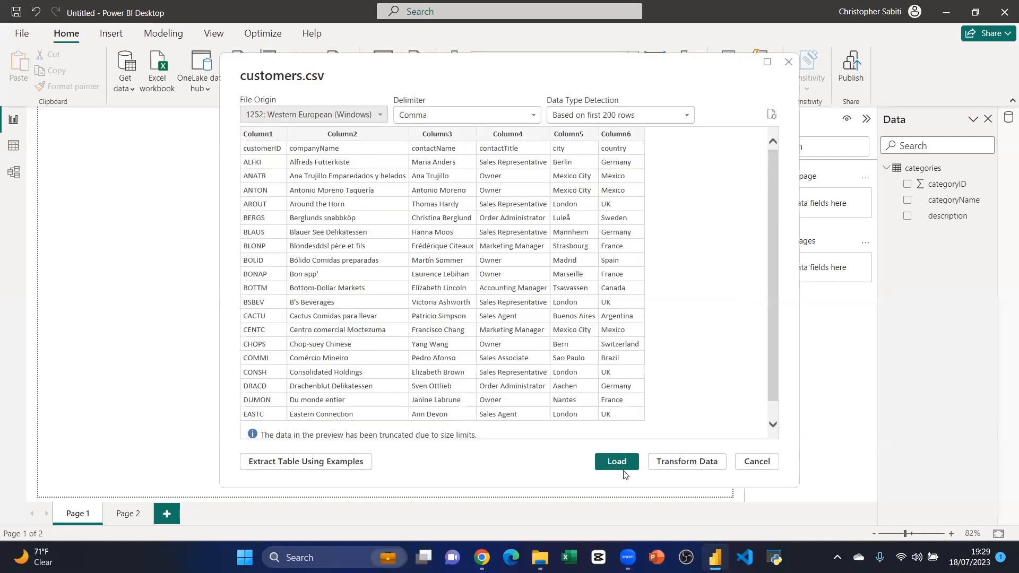
{"action": "left_click", "coordinate": [617, 461]}
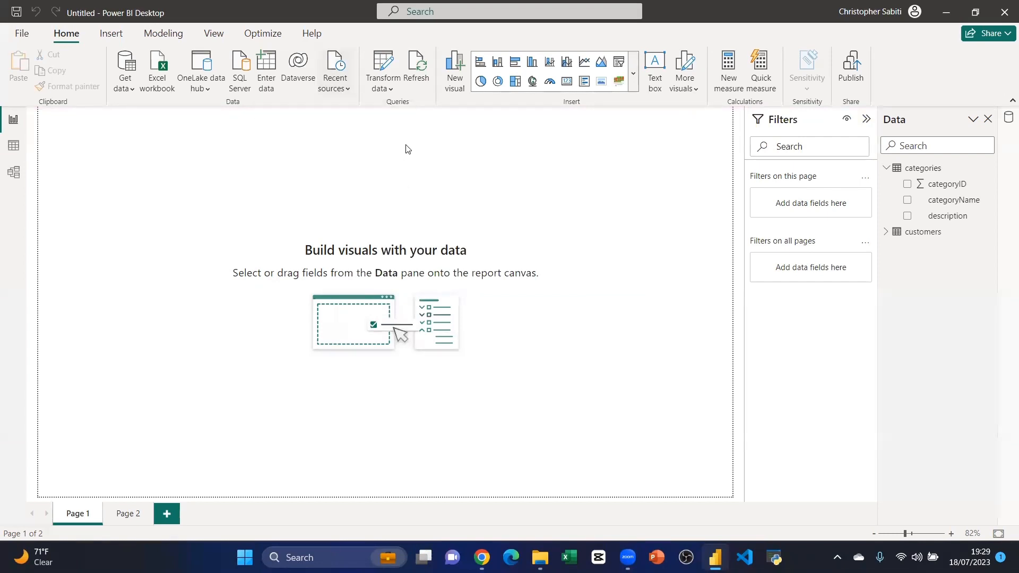
Step: Try an SQL Server connection to server 10.100.81.89 and database HODIM in Import mode, and cancel it
{"action": "left_click", "coordinate": [335, 72]}
{"action": "left_click", "coordinate": [266, 177]}
{"action": "left_click", "coordinate": [132, 89]}
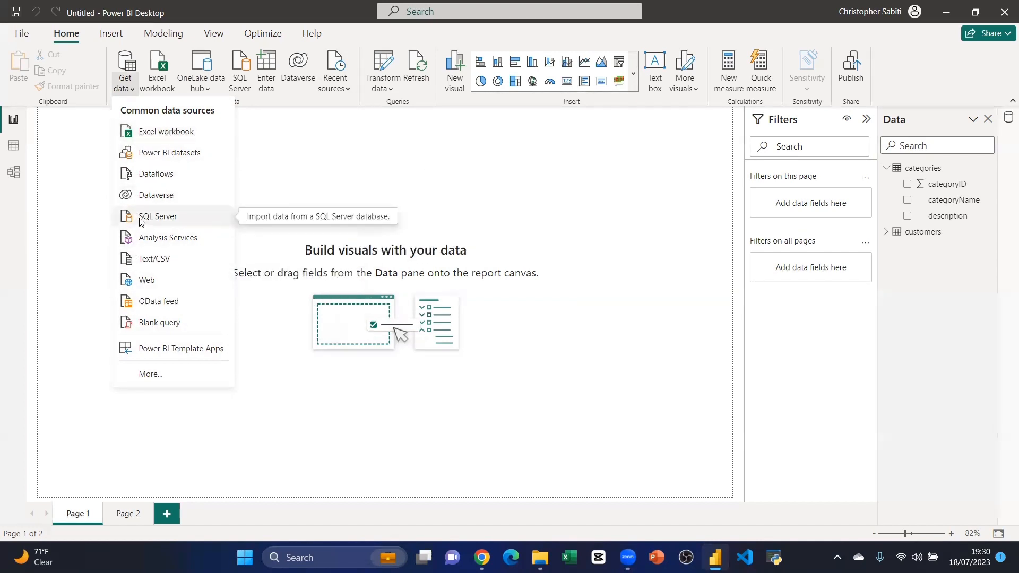
{"action": "left_click", "coordinate": [158, 217]}
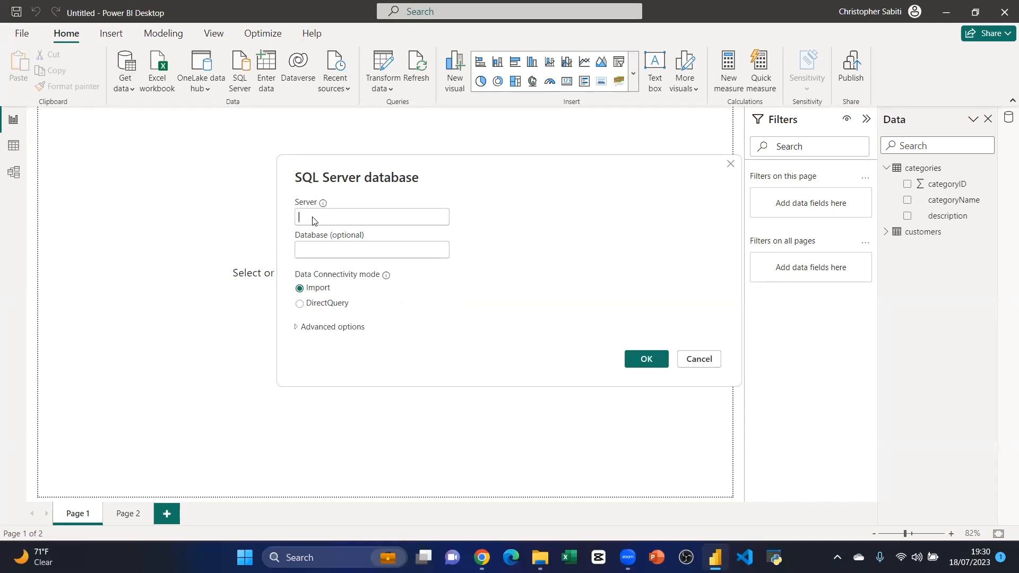
{"action": "type", "text": "10.100.81.89"}
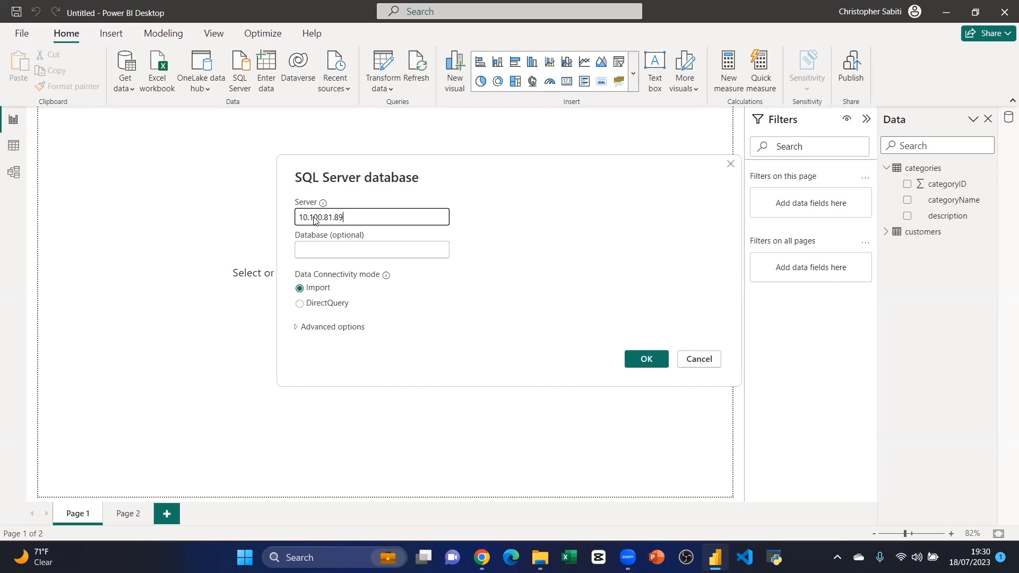
{"action": "key", "text": "Tab"}
{"action": "type", "text": "H"}
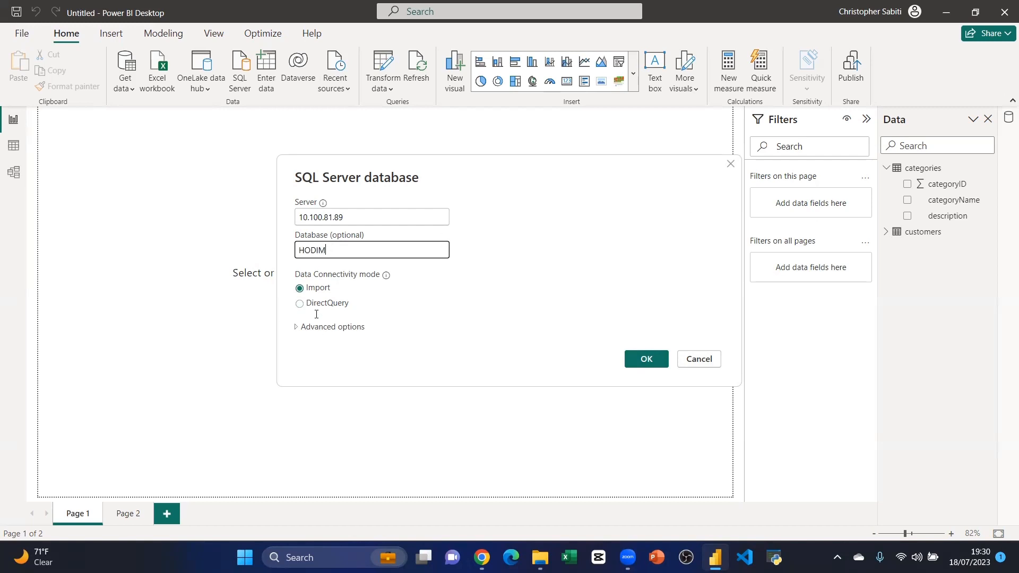
{"action": "left_click", "coordinate": [698, 359]}
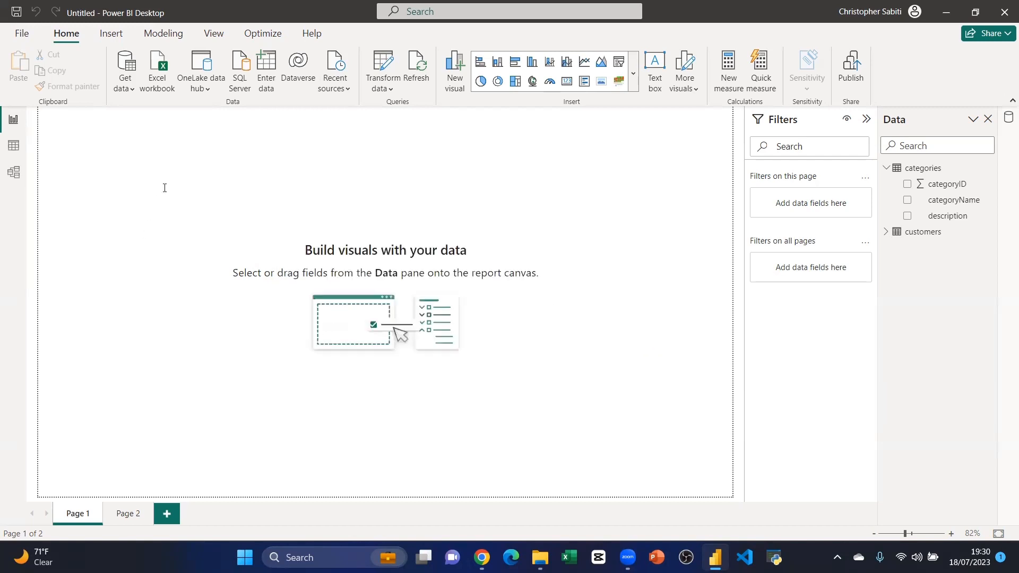
Step: Examine the full list of available data source connectors, from common file types to specialised services such as Amazon Athena and Databricks
{"action": "left_click", "coordinate": [126, 94]}
{"action": "left_click", "coordinate": [146, 377]}
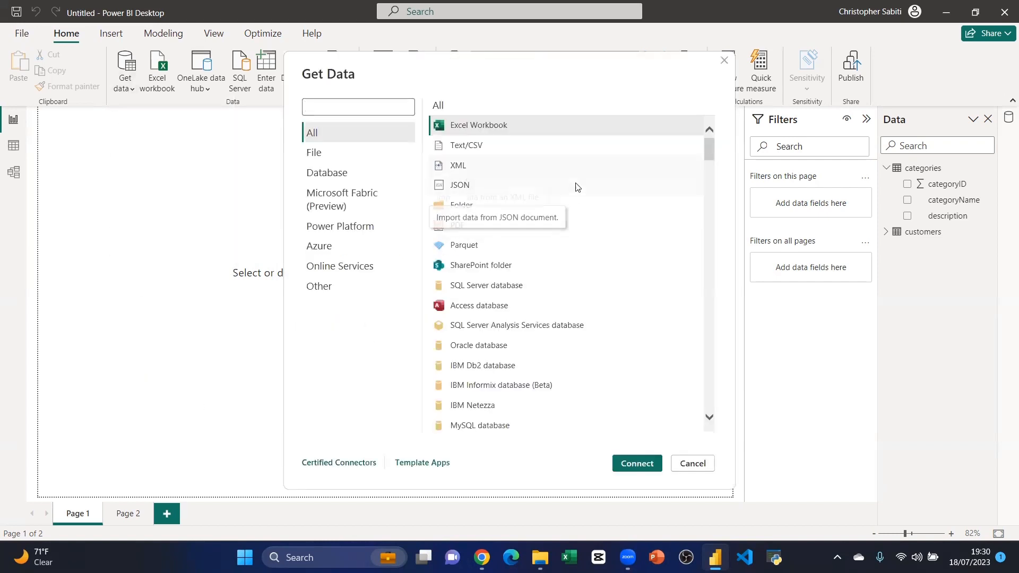
{"action": "left_click_drag", "start_coordinate": [710, 150], "coordinate": [702, 328]}
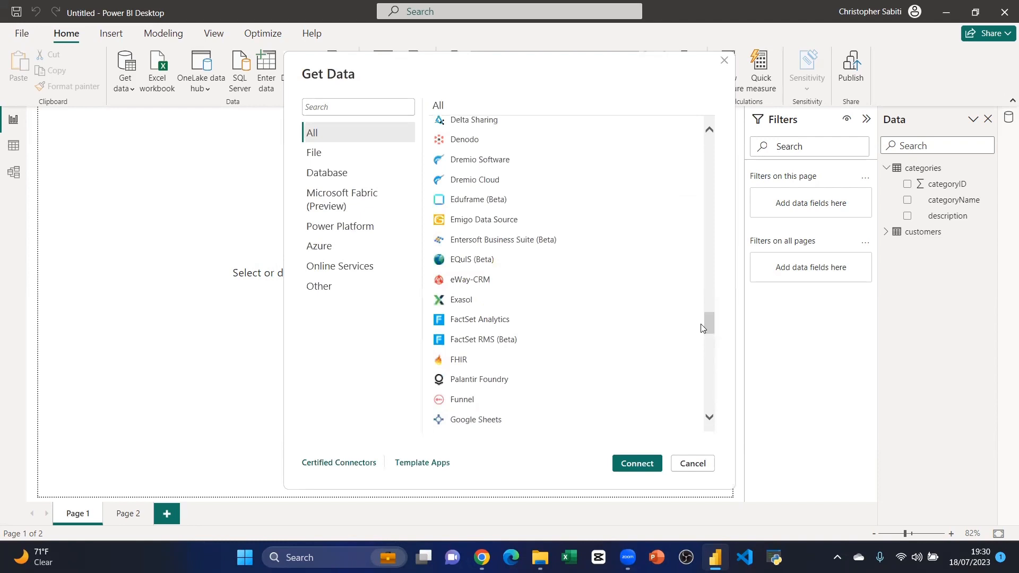
{"action": "scroll", "coordinate": [532, 298], "scroll_direction": "up", "scroll_amount": 4}
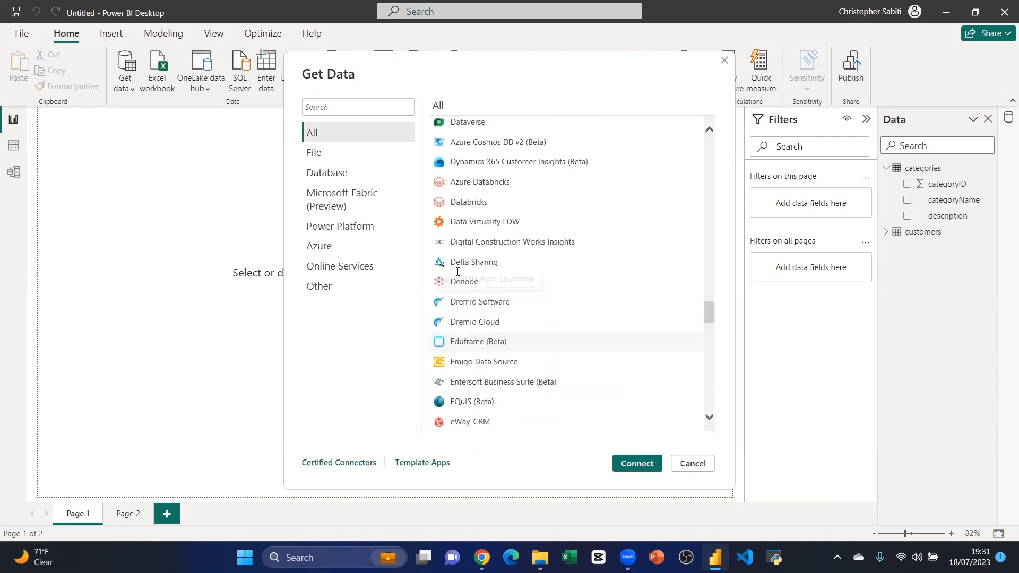
{"action": "scroll", "coordinate": [457, 204], "scroll_direction": "up", "scroll_amount": 2}
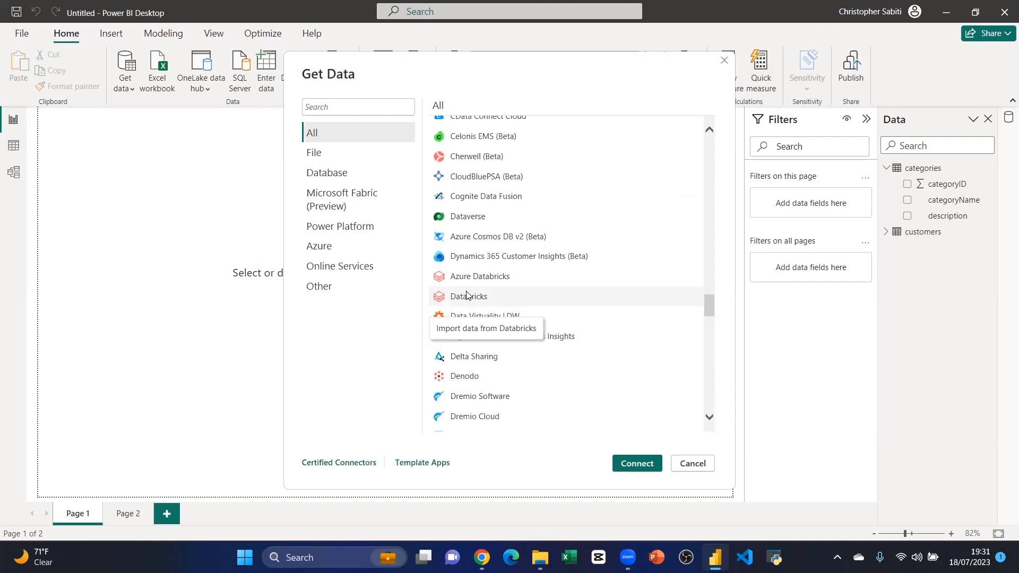
{"action": "scroll", "coordinate": [475, 287], "scroll_direction": "up", "scroll_amount": 2}
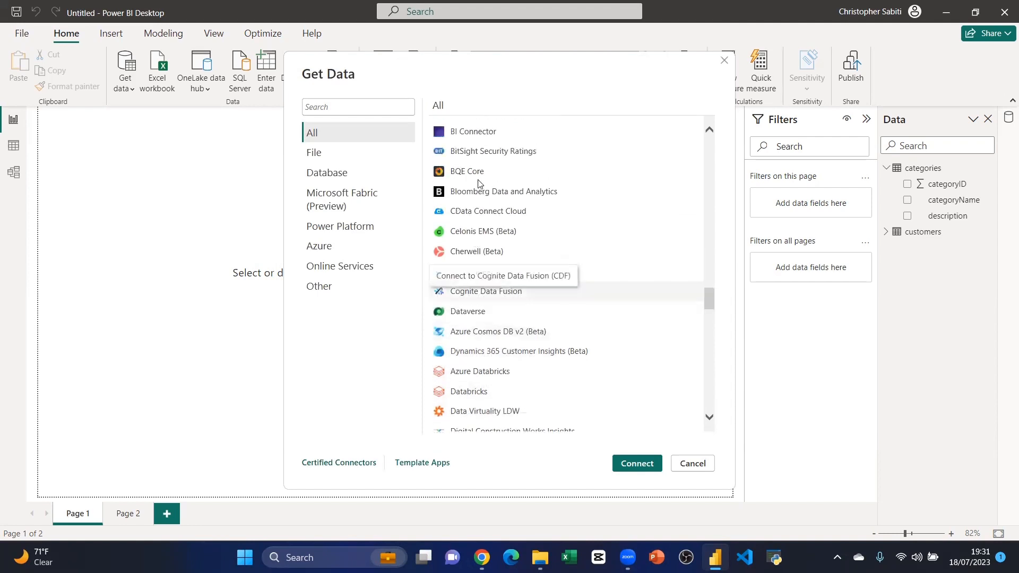
{"action": "scroll", "coordinate": [485, 276], "scroll_direction": "up", "scroll_amount": 2}
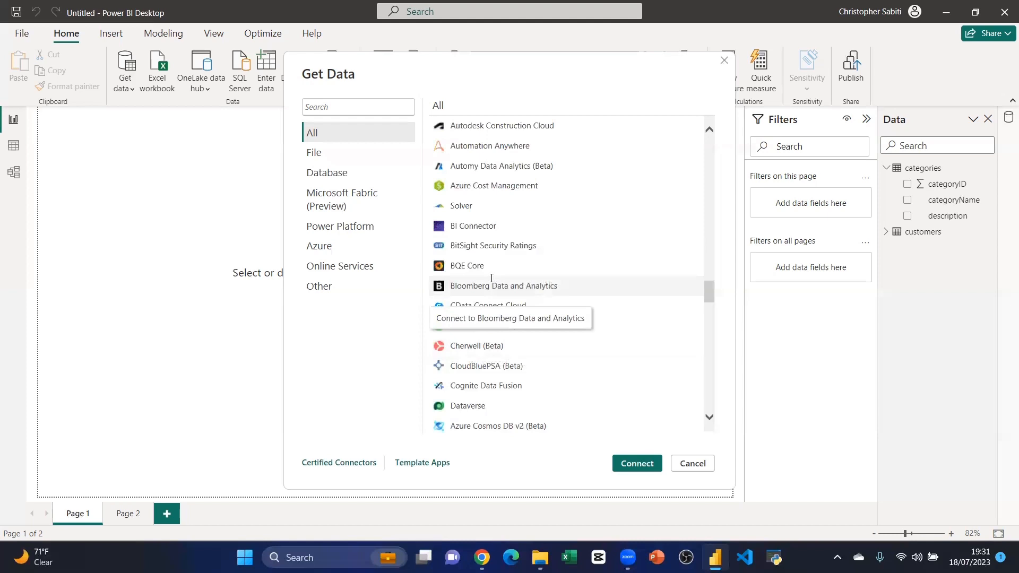
{"action": "scroll", "coordinate": [485, 277], "scroll_direction": "up", "scroll_amount": 3}
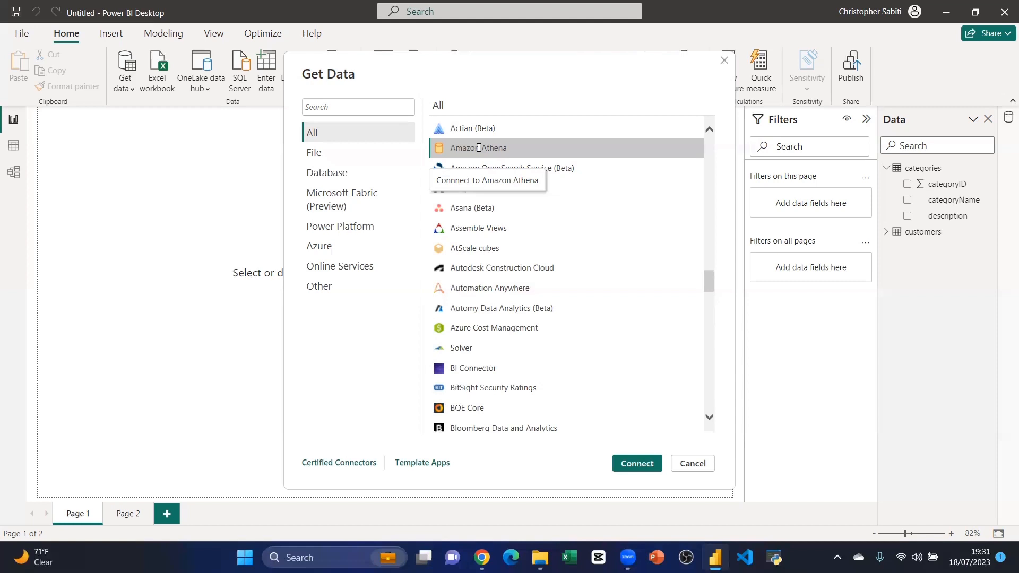
{"action": "scroll", "coordinate": [552, 291], "scroll_direction": "down", "scroll_amount": 20}
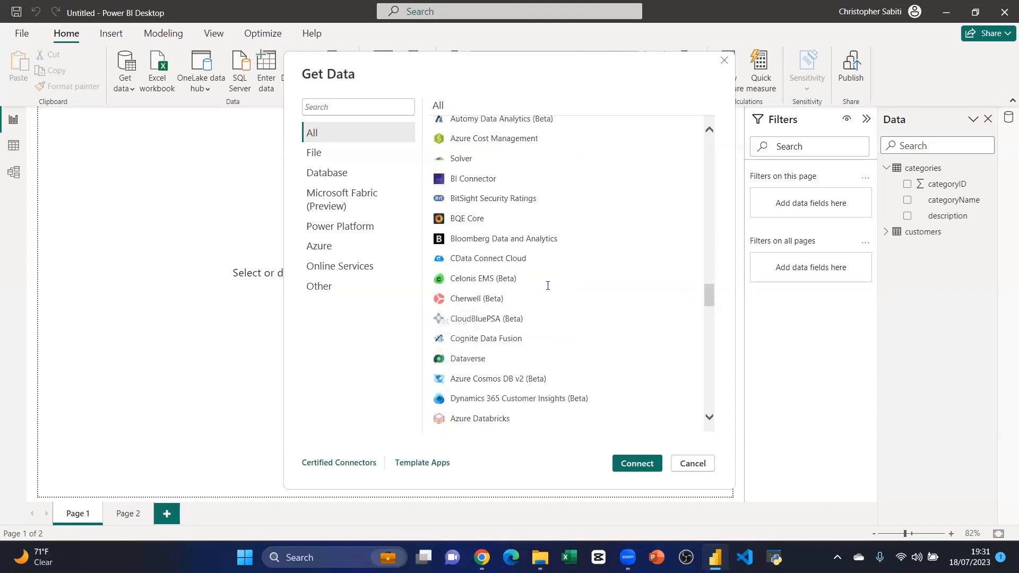
{"action": "scroll", "coordinate": [552, 291], "scroll_direction": "down", "scroll_amount": 12}
{"action": "scroll", "coordinate": [535, 292], "scroll_direction": "up", "scroll_amount": 20}
{"action": "scroll", "coordinate": [534, 292], "scroll_direction": "up", "scroll_amount": 15}
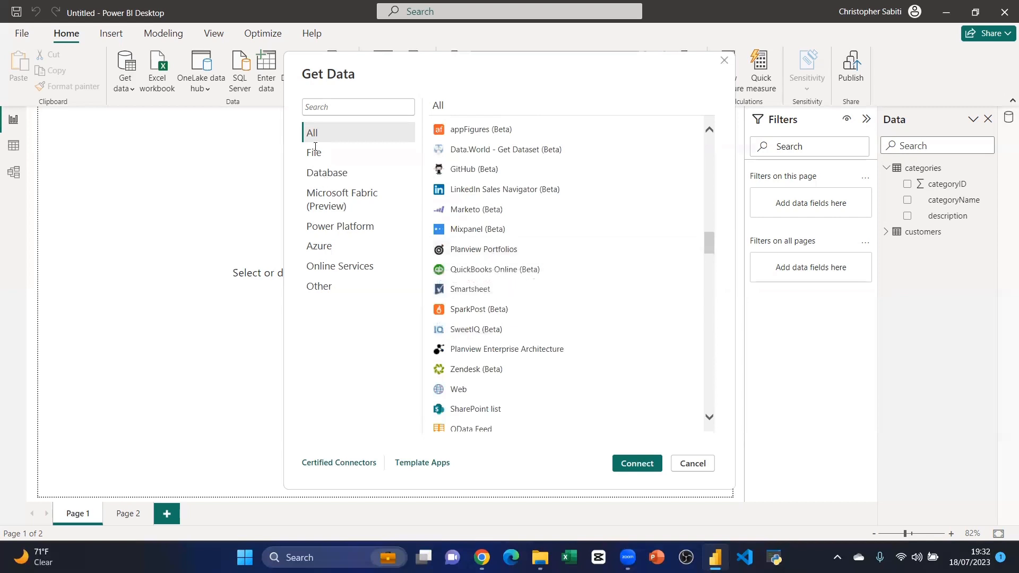
Step: Load the employees CSV file into the report, choosing the Text/CSV connector from the File category
{"action": "left_click", "coordinate": [316, 152]}
{"action": "left_click", "coordinate": [491, 141]}
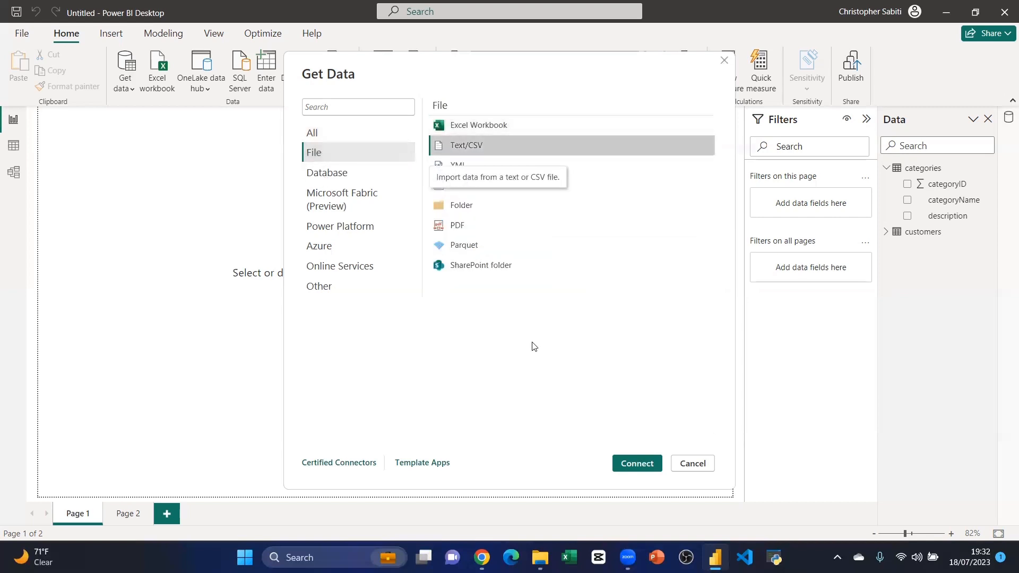
{"action": "left_click", "coordinate": [637, 463]}
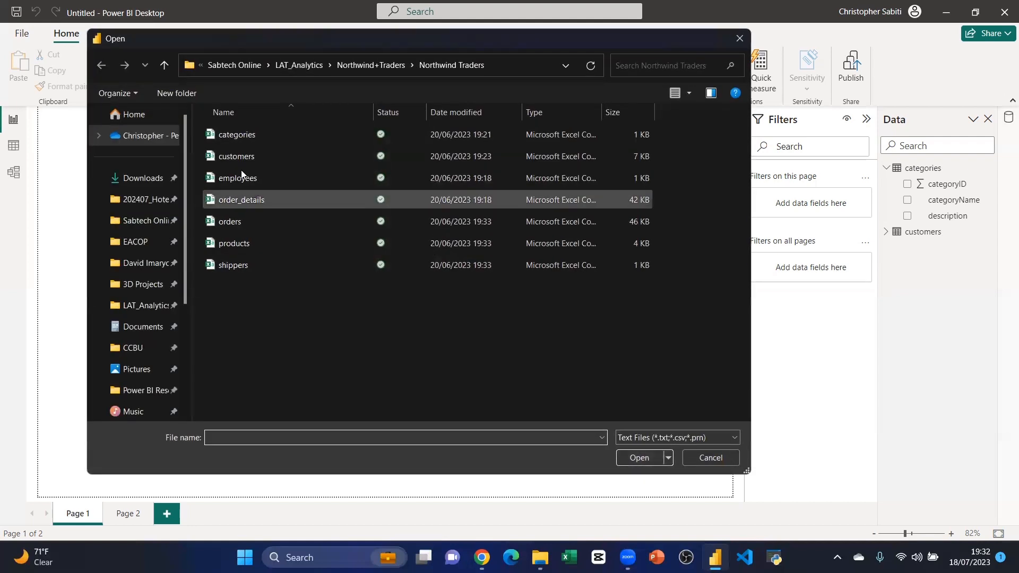
{"action": "left_click", "coordinate": [241, 171]}
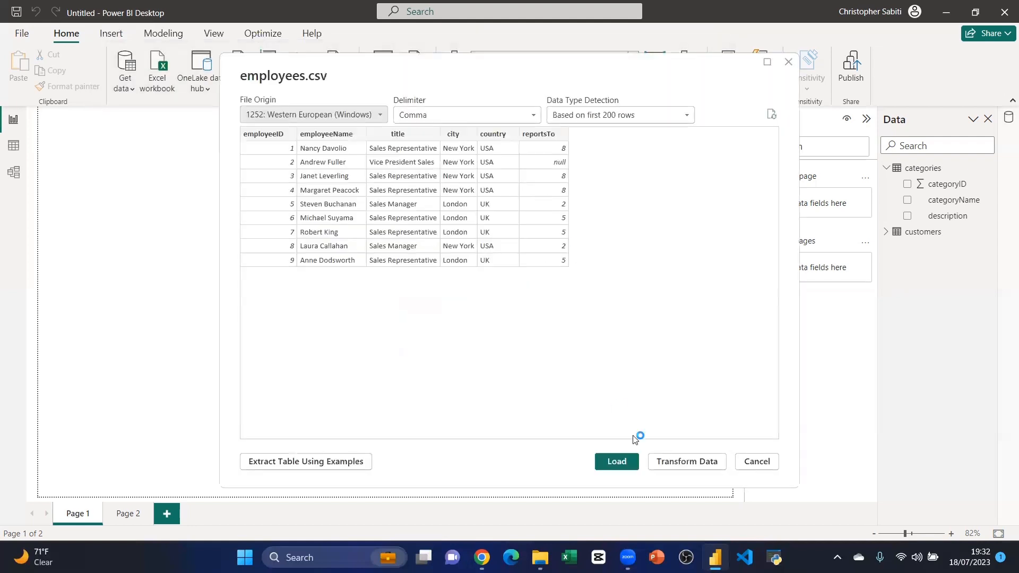
{"action": "left_click", "coordinate": [628, 465]}
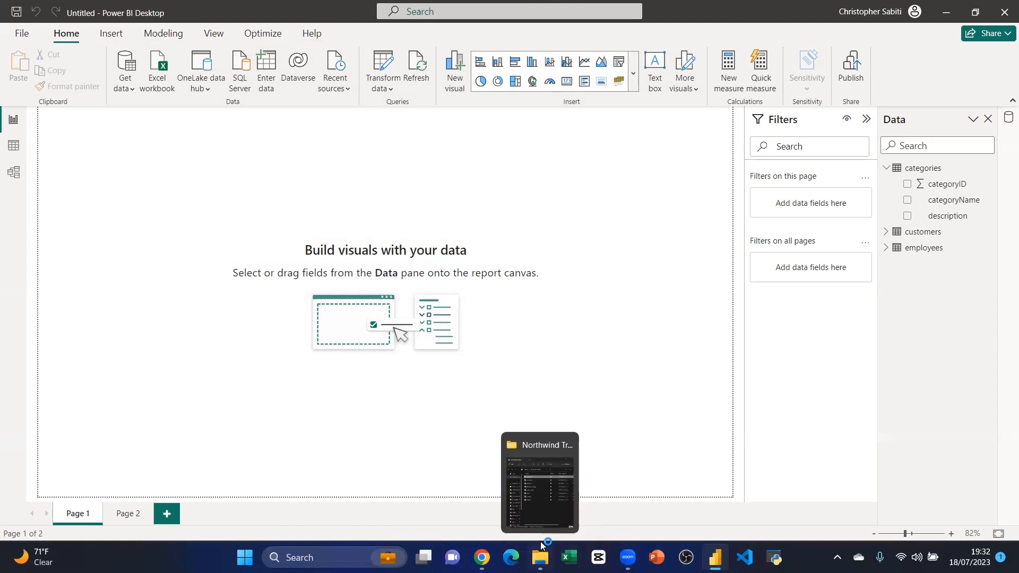
Step: Open the order_details CSV file in Power Query Editor for transformation, and close and apply it to the report
{"action": "left_click", "coordinate": [125, 82]}
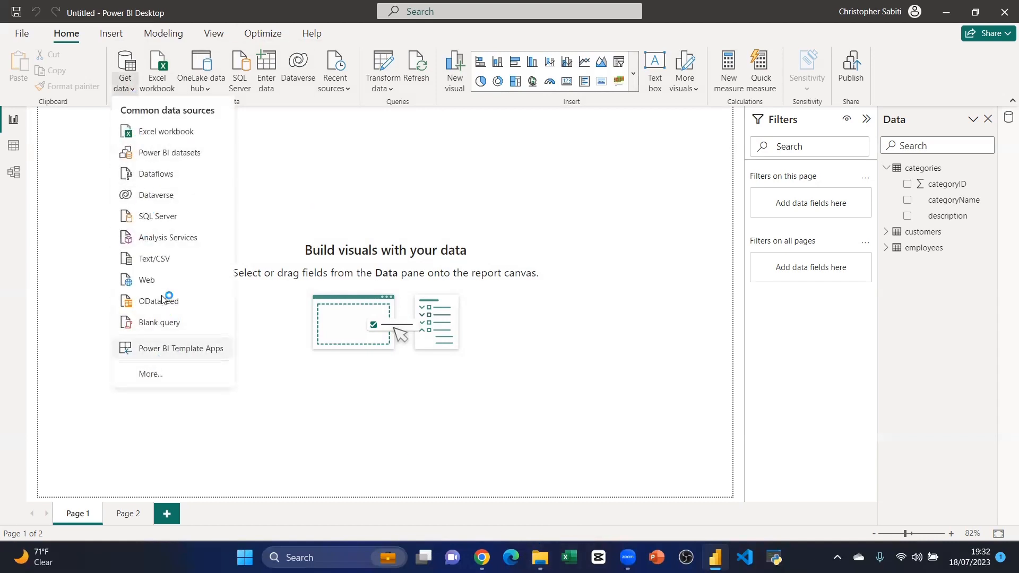
{"action": "left_click", "coordinate": [154, 260]}
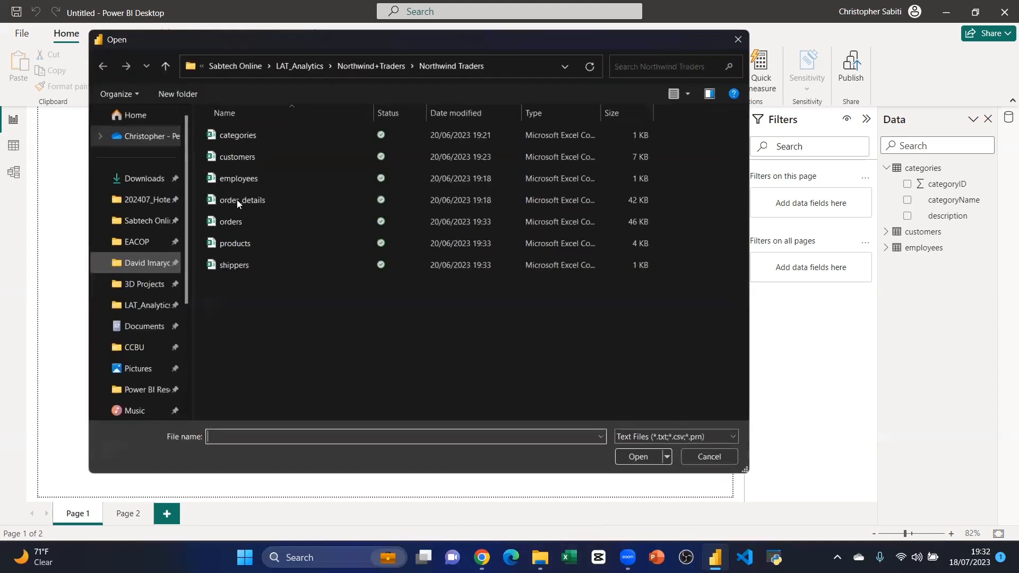
{"action": "double_click", "coordinate": [244, 219]}
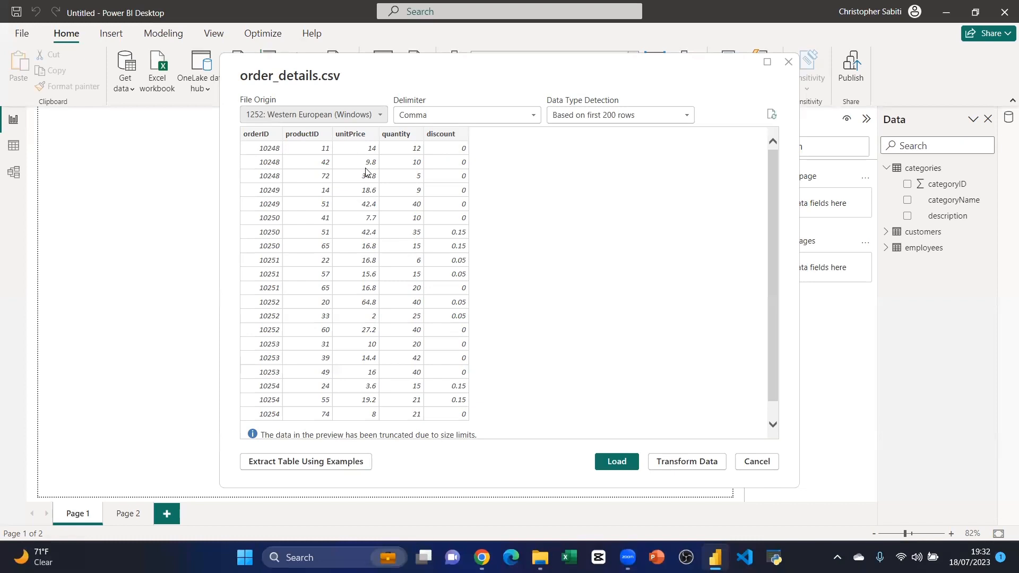
{"action": "left_click", "coordinate": [675, 462]}
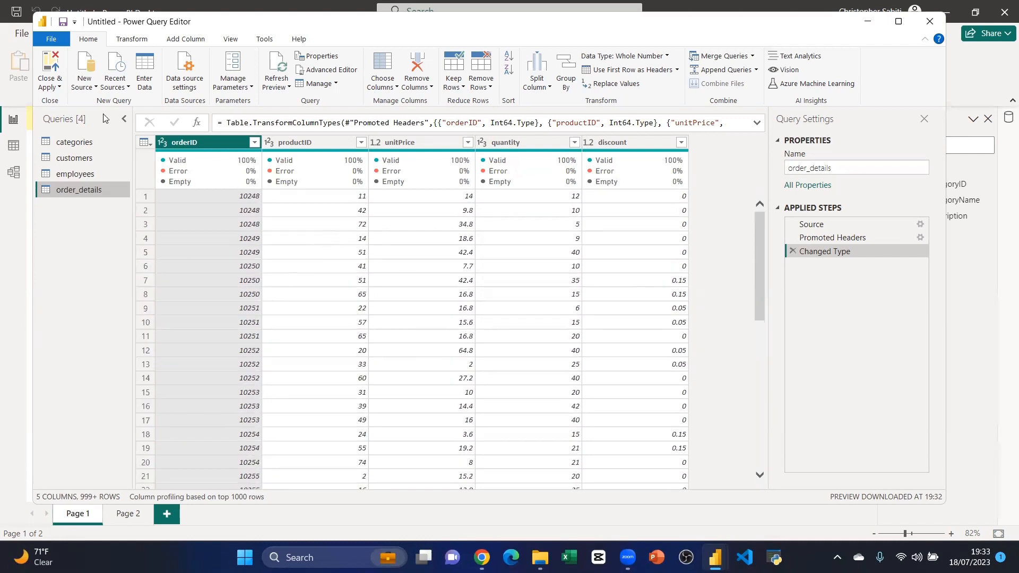
{"action": "left_click", "coordinate": [59, 87]}
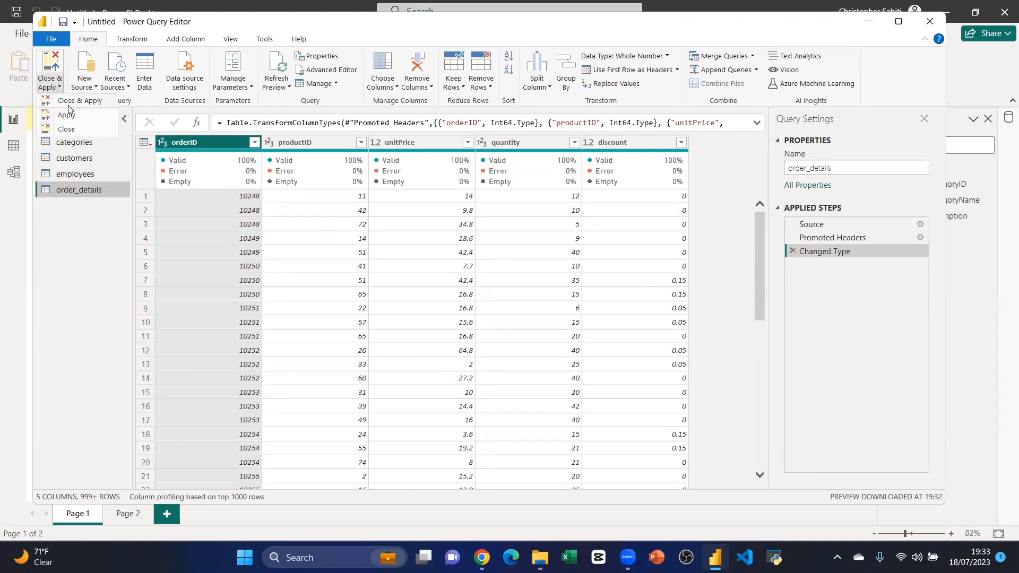
{"action": "left_click", "coordinate": [65, 102]}
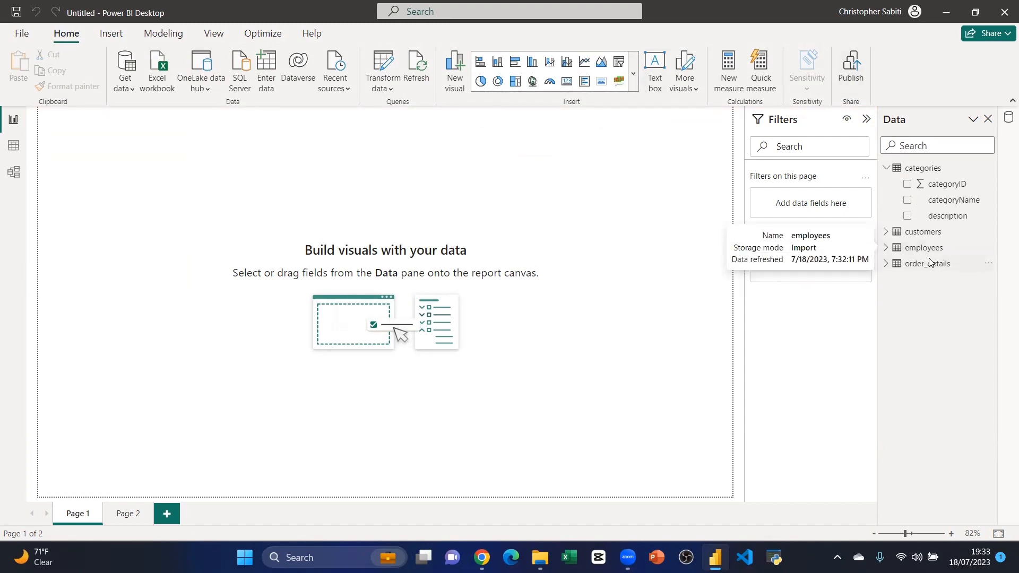
{"action": "mouse_move", "coordinate": [928, 261]}
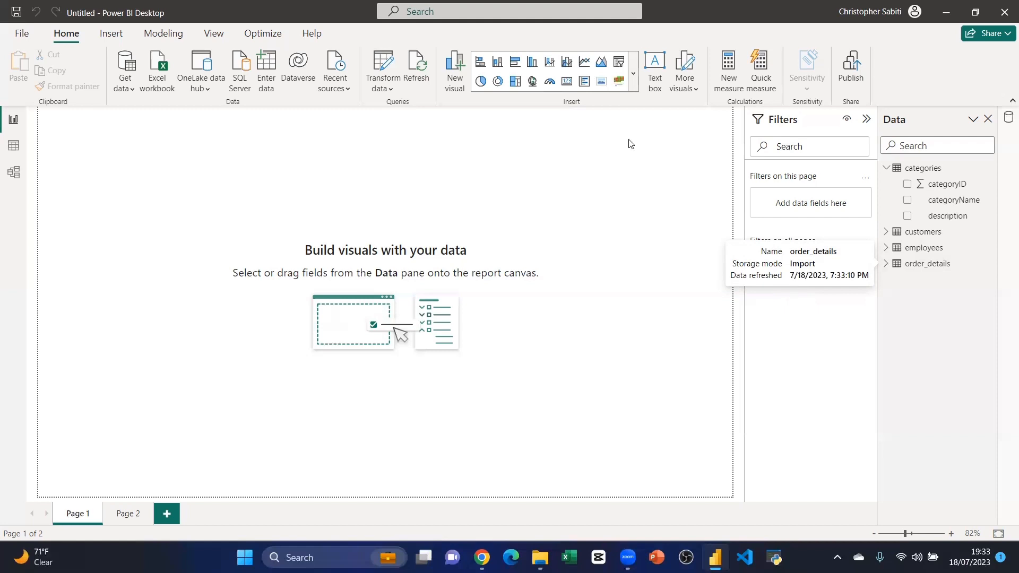
Step: Load the orders CSV file from the Northwind Traders folder with the default import settings
{"action": "left_click", "coordinate": [125, 84]}
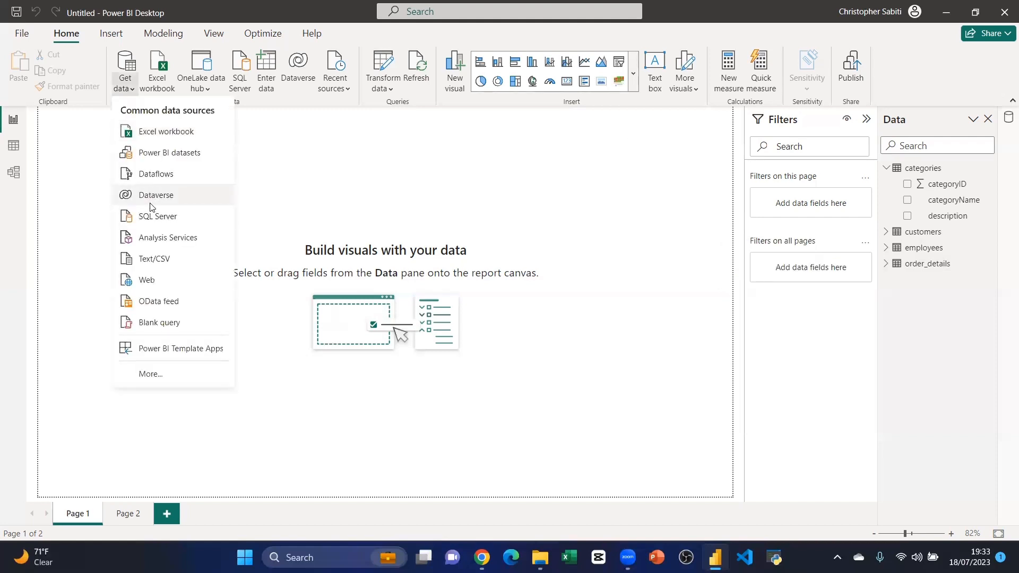
{"action": "left_click", "coordinate": [156, 260]}
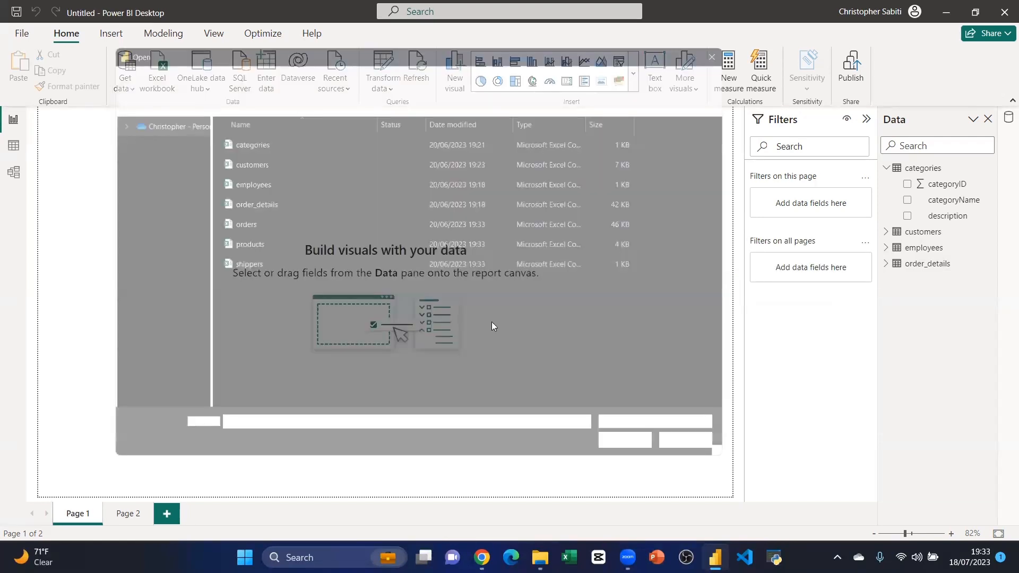
{"action": "double_click", "coordinate": [213, 221]}
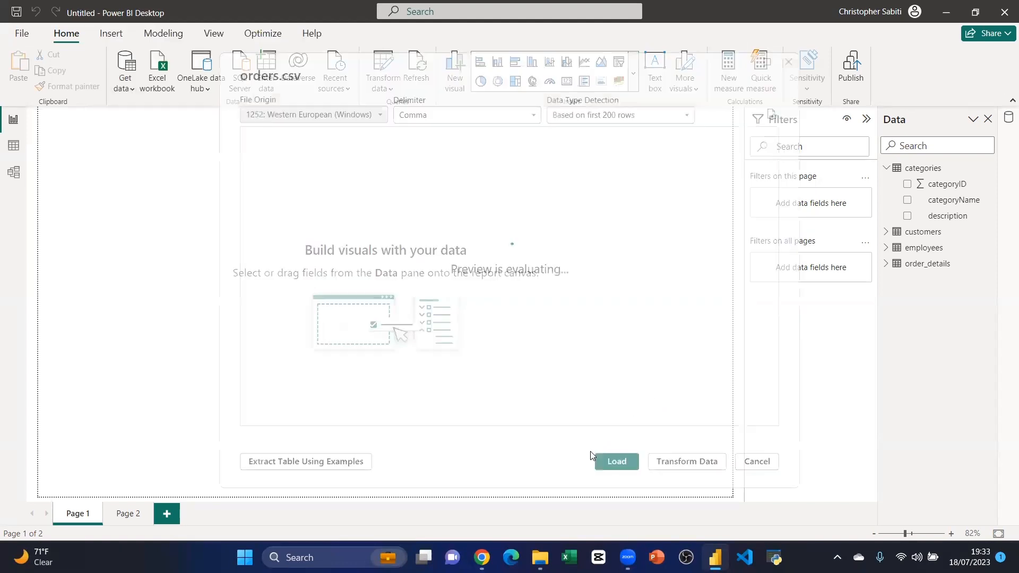
{"action": "left_click", "coordinate": [615, 462]}
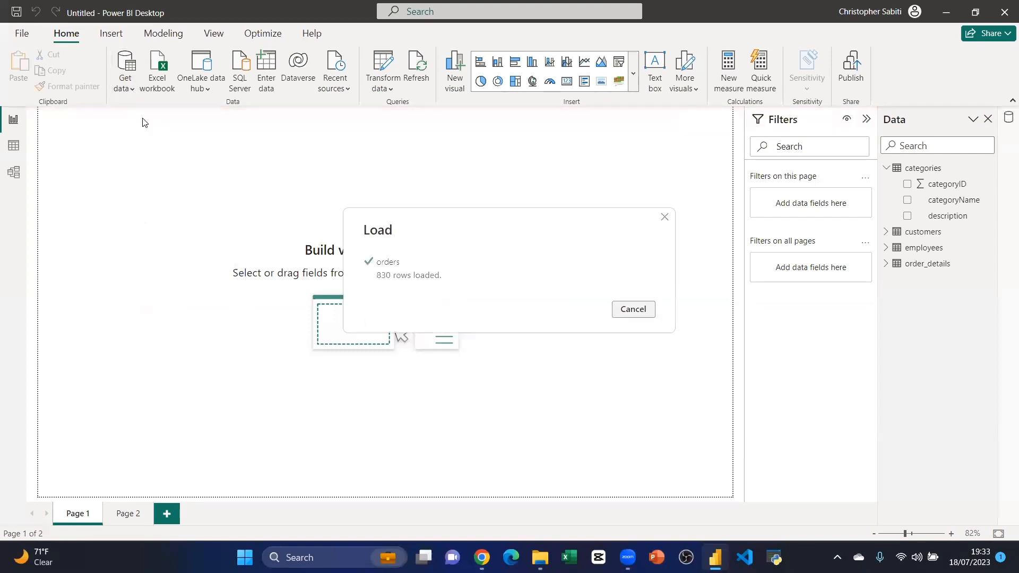
Step: Load the products CSV file from the Northwind Traders folder with the default import settings
{"action": "left_click", "coordinate": [132, 92]}
{"action": "left_click", "coordinate": [163, 260]}
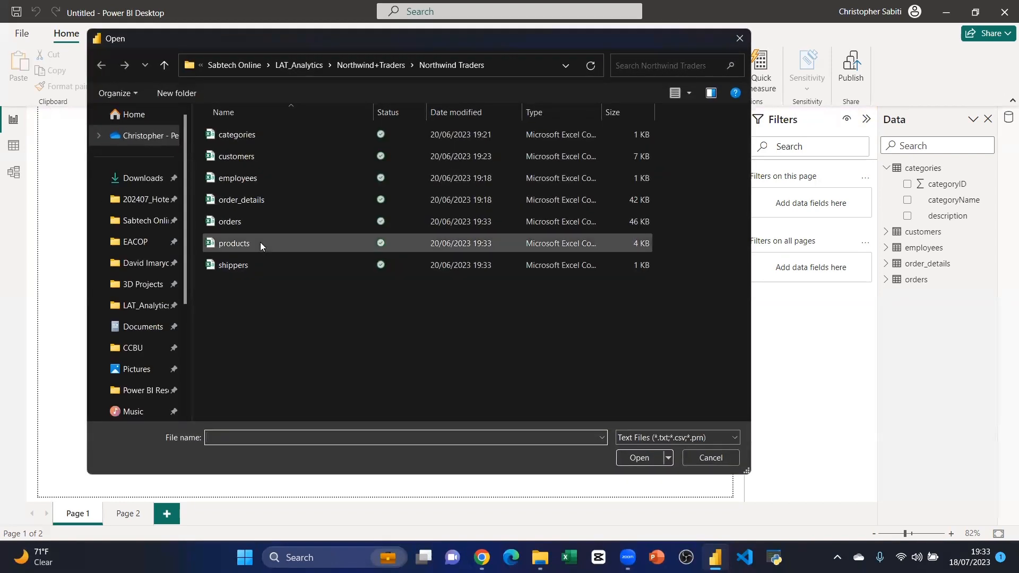
{"action": "double_click", "coordinate": [260, 243]}
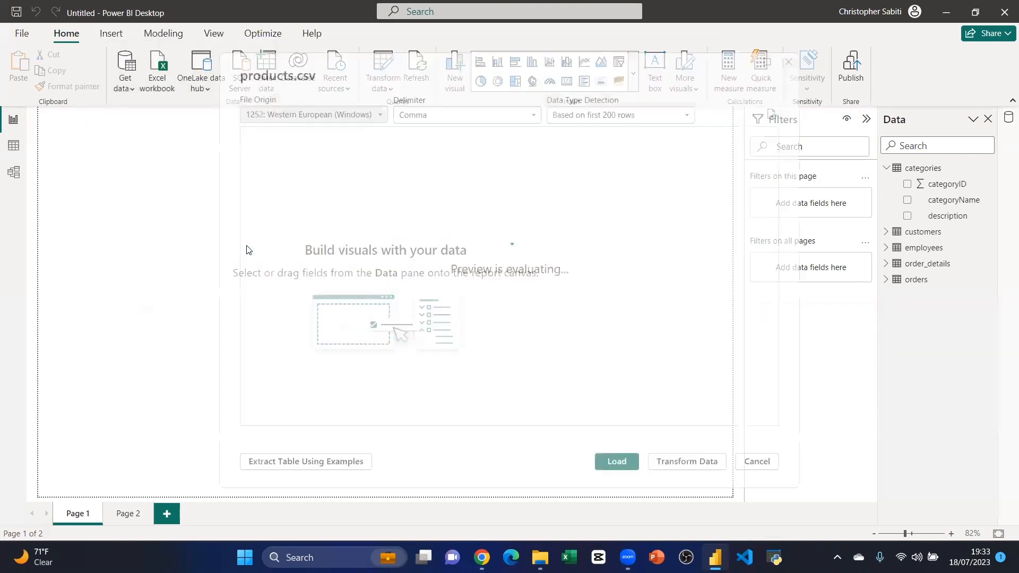
{"action": "left_click", "coordinate": [618, 462]}
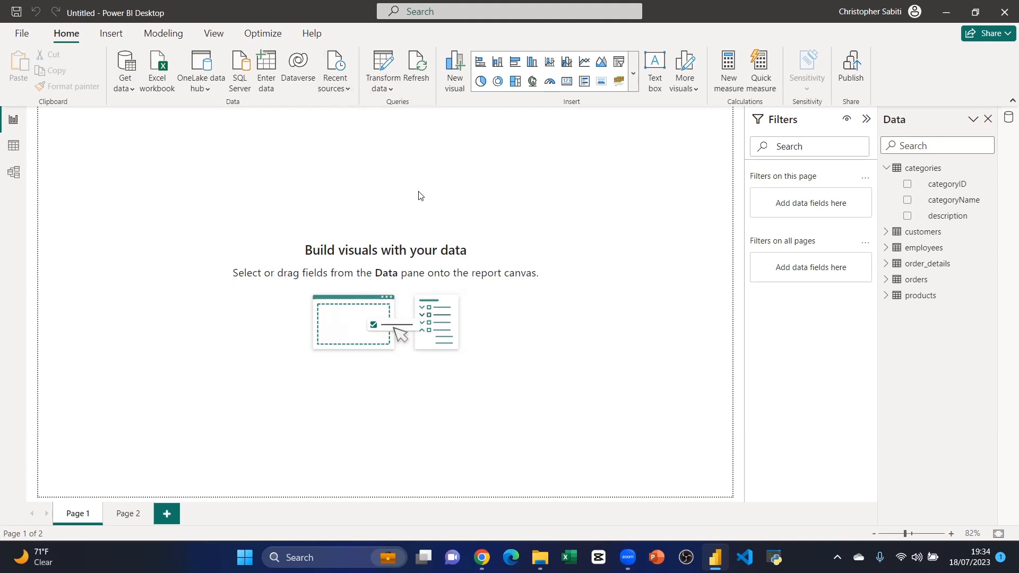
Step: Open the shippers CSV file from the Northwind Traders folder in Power Query Editor for transformation, using the Text/CSV connector
{"action": "left_click", "coordinate": [127, 90]}
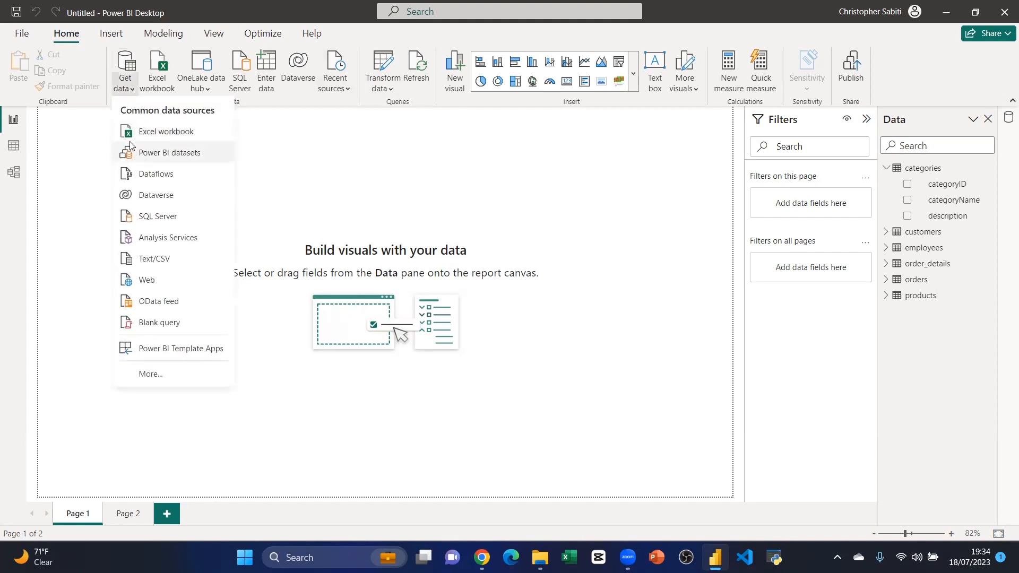
{"action": "left_click", "coordinate": [156, 374]}
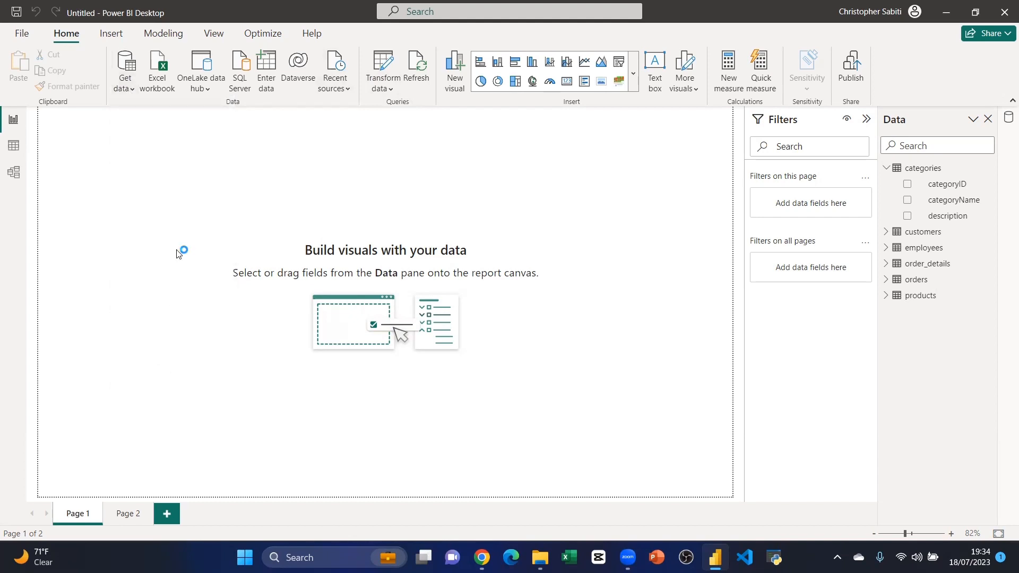
{"action": "left_click", "coordinate": [434, 208]}
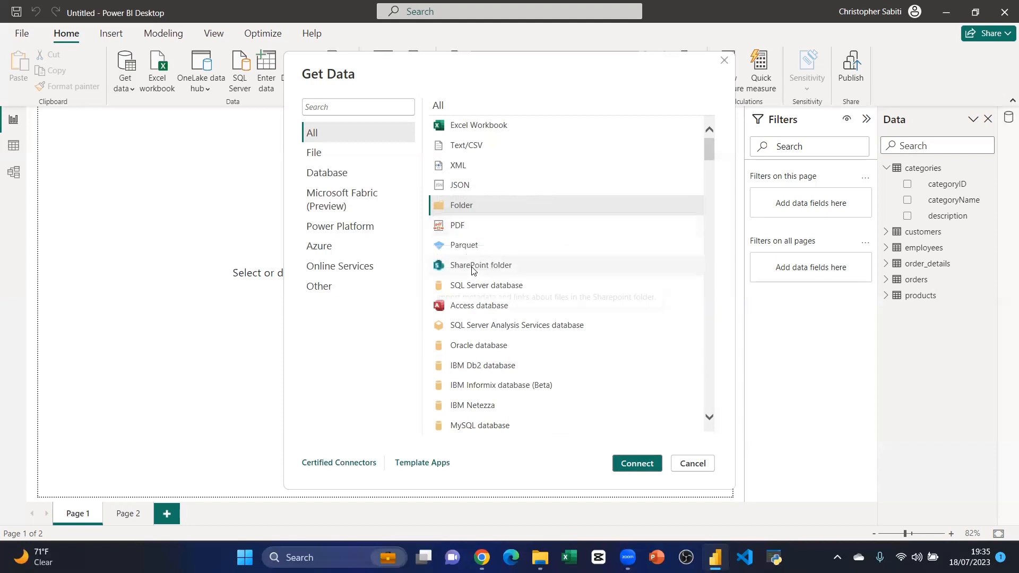
{"action": "left_click", "coordinate": [474, 151]}
{"action": "left_click", "coordinate": [624, 462]}
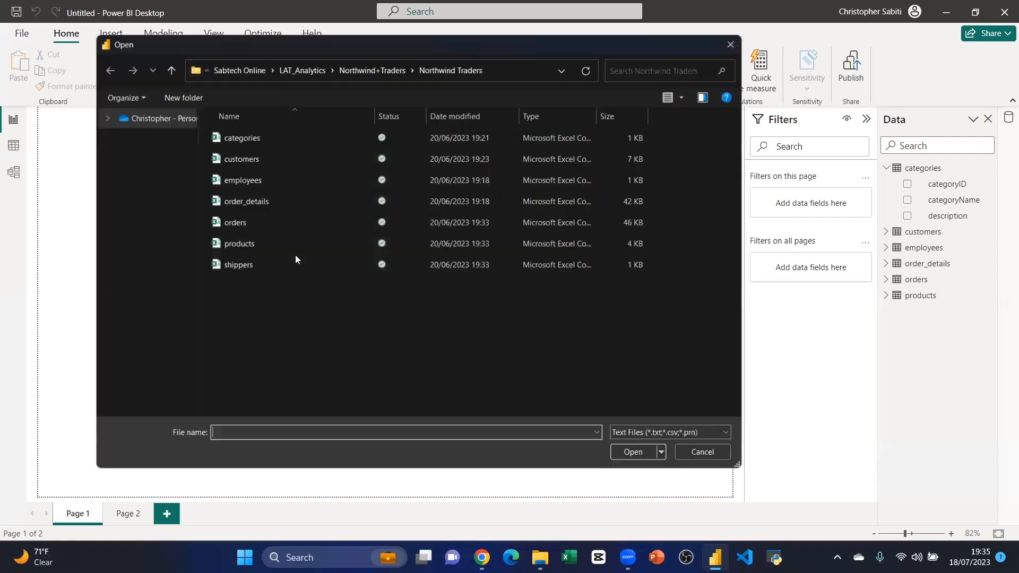
{"action": "left_click", "coordinate": [295, 259]}
{"action": "left_click", "coordinate": [631, 454]}
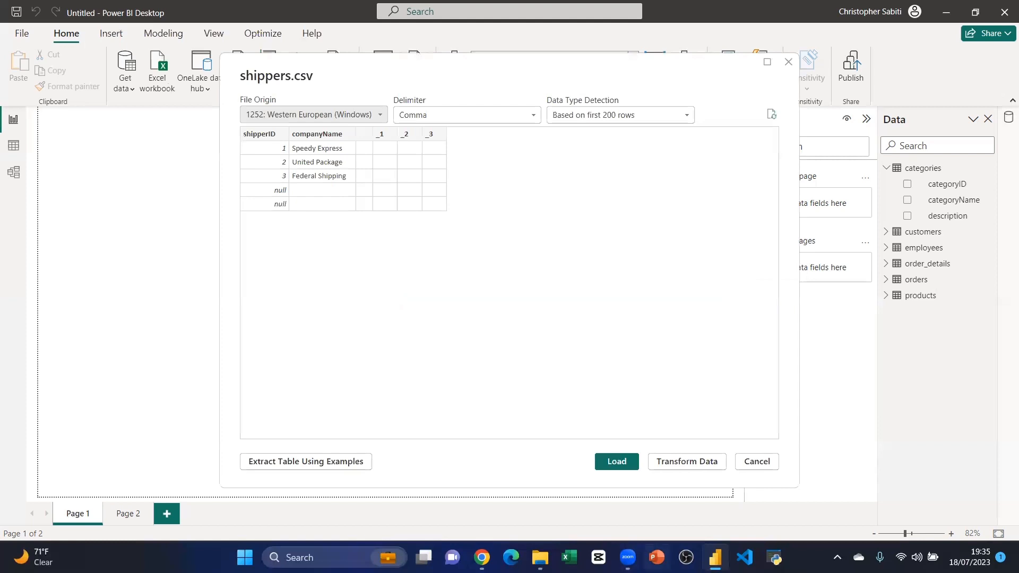
{"action": "mouse_move", "coordinate": [632, 551]}
{"action": "left_click", "coordinate": [688, 467]}
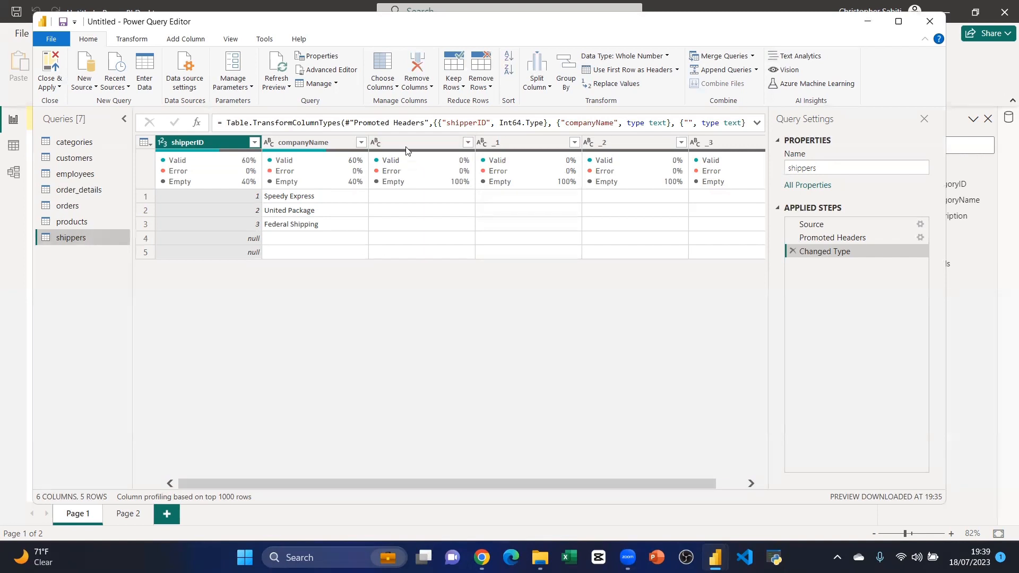
Step: Remove all columns of the shippers query other than companyName and shipperID
{"action": "left_click", "coordinate": [320, 141]}
{"action": "left_click_drag", "start_coordinate": [235, 139], "coordinate": [297, 145]}
{"action": "left_click", "coordinate": [325, 142]}
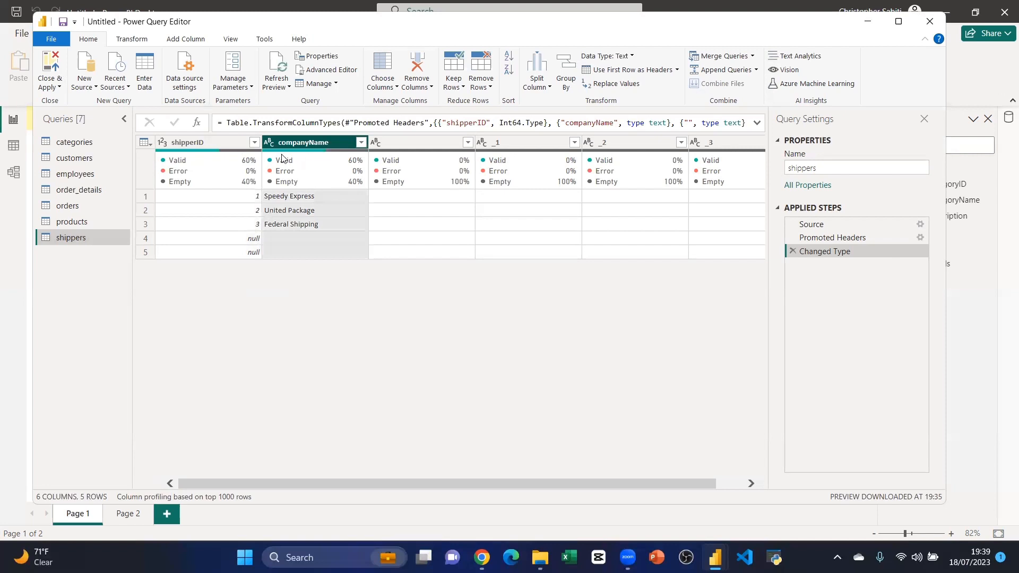
{"action": "left_click", "coordinate": [232, 143], "text": "ctrl"}
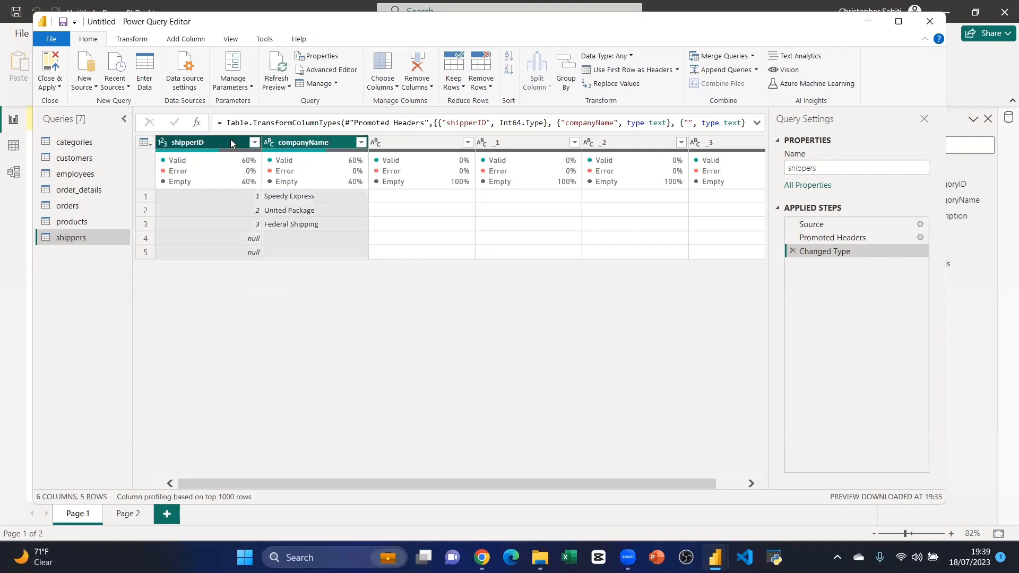
{"action": "right_click", "coordinate": [289, 145]}
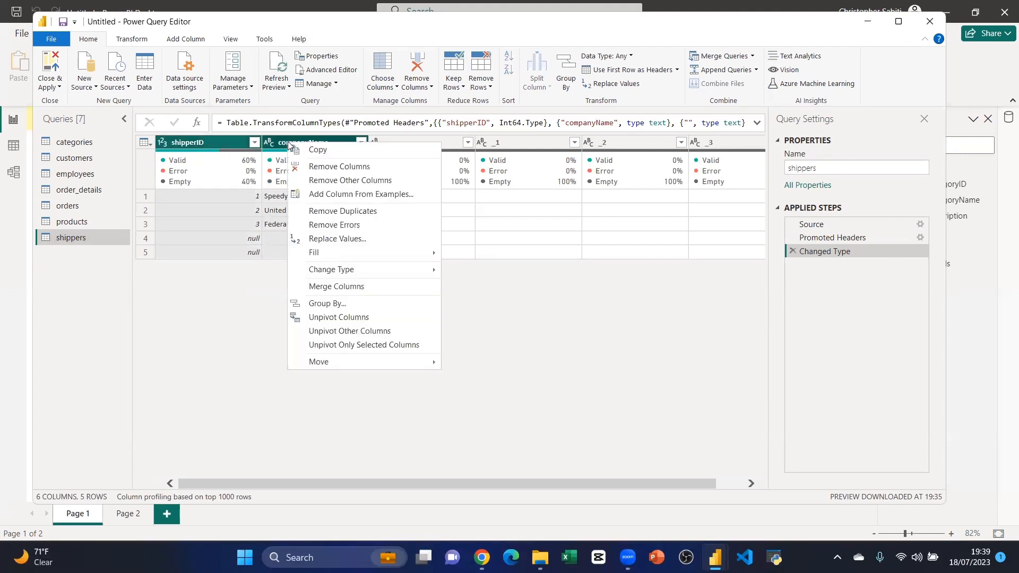
{"action": "left_click", "coordinate": [351, 181]}
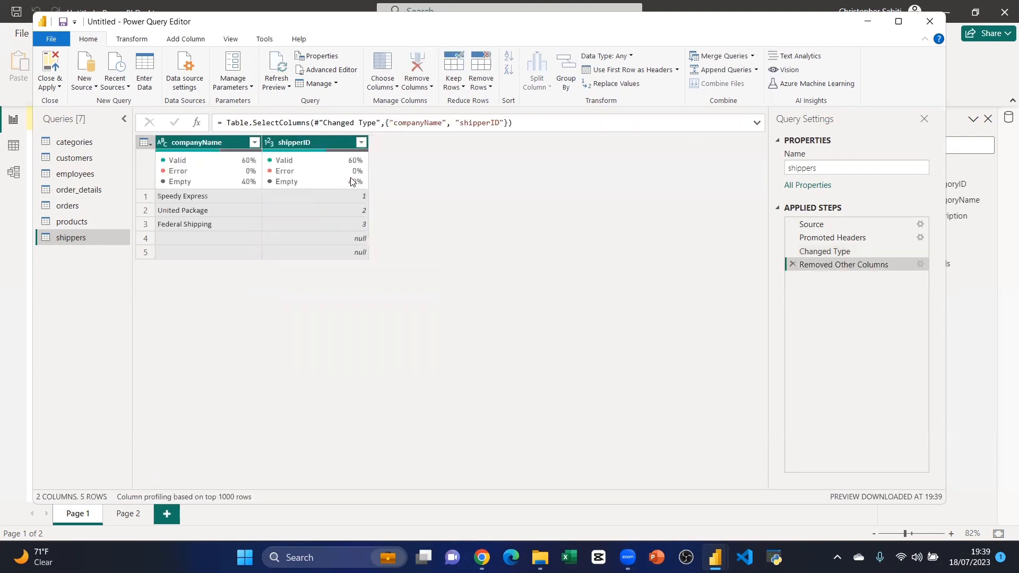
{"action": "left_click", "coordinate": [352, 251]}
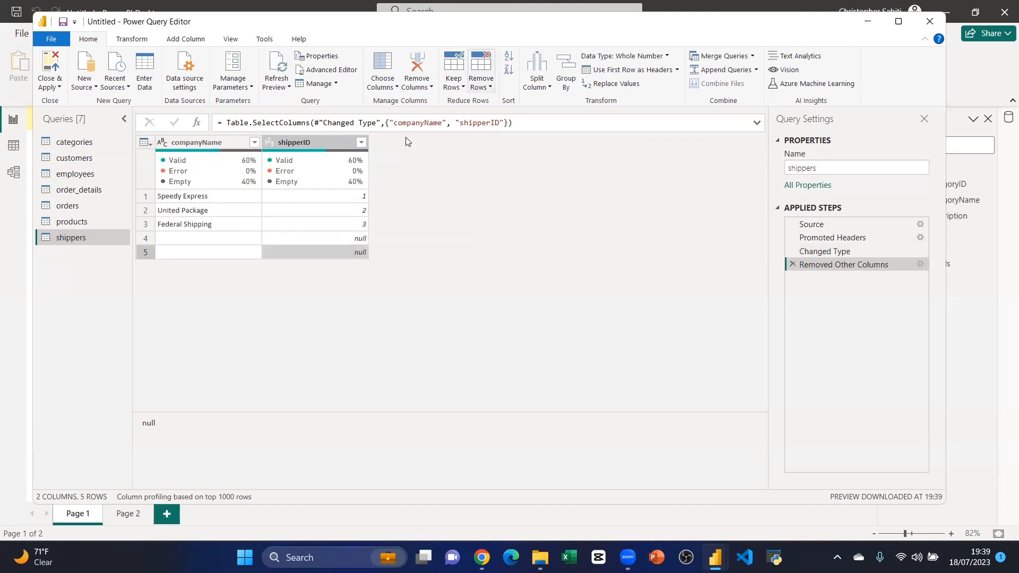
{"action": "left_click", "coordinate": [482, 80]}
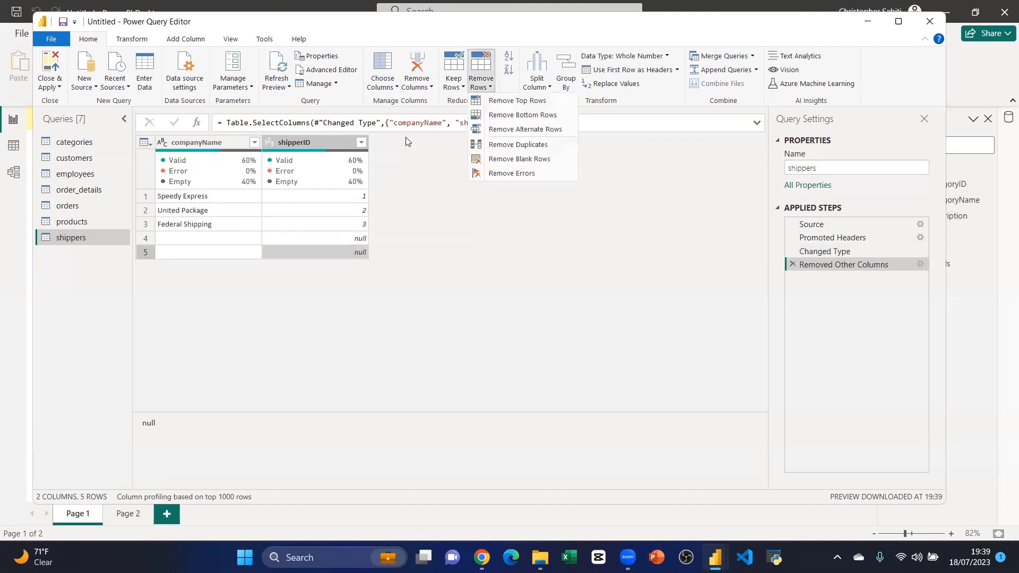
{"action": "left_click", "coordinate": [497, 119]}
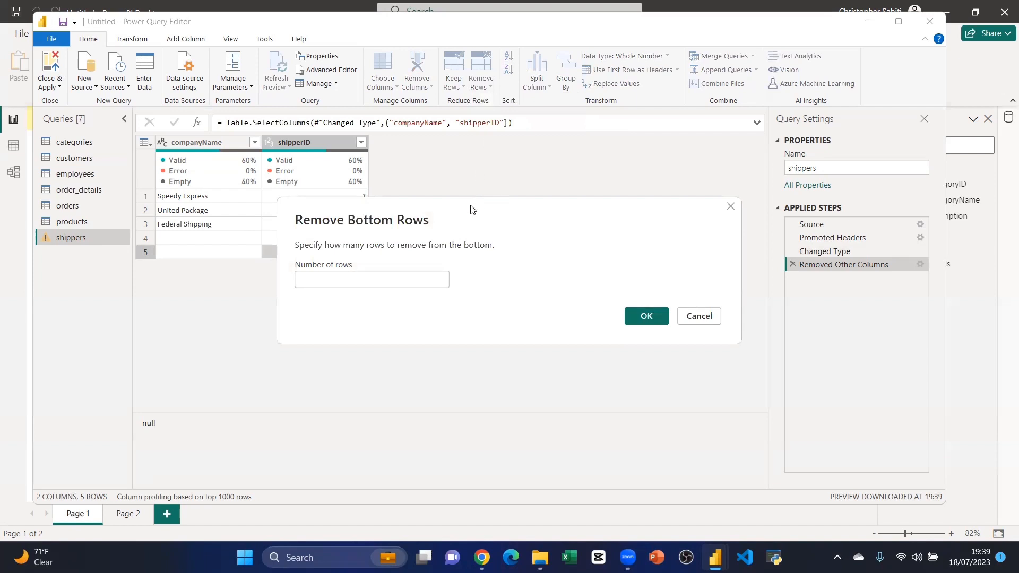
{"action": "left_click_drag", "start_coordinate": [485, 215], "coordinate": [604, 235]}
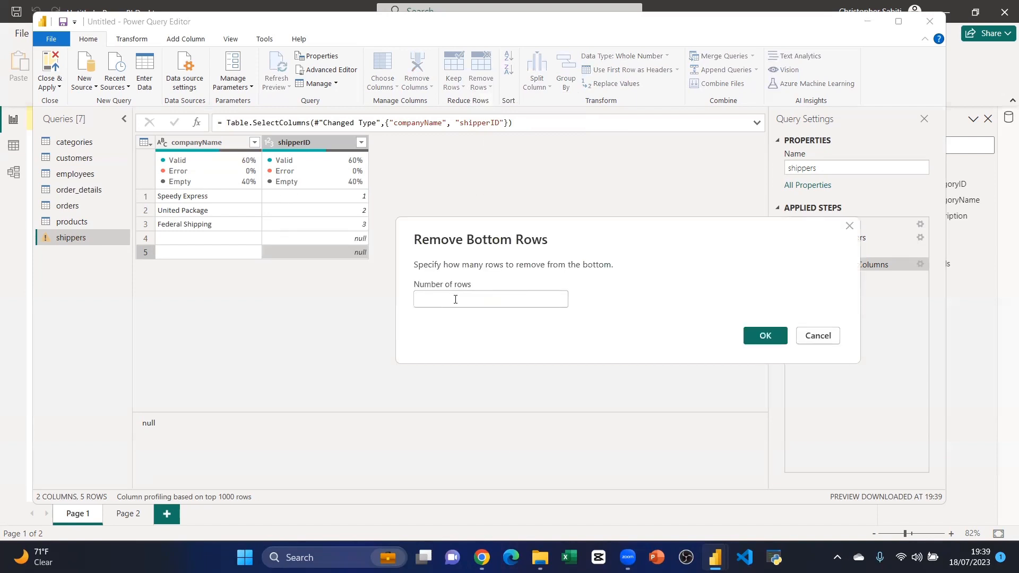
{"action": "type", "text": "2"}
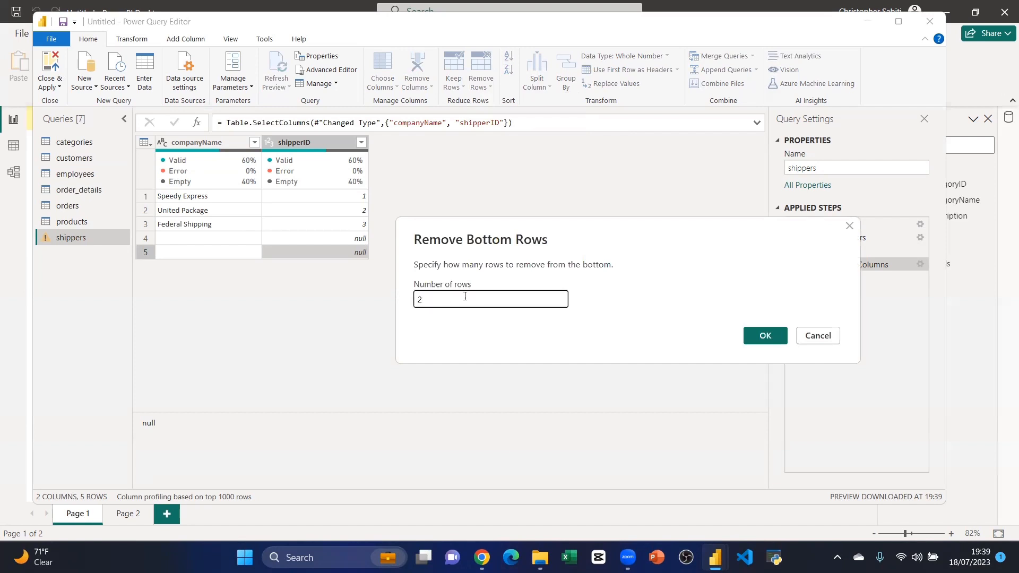
{"action": "left_click", "coordinate": [817, 336]}
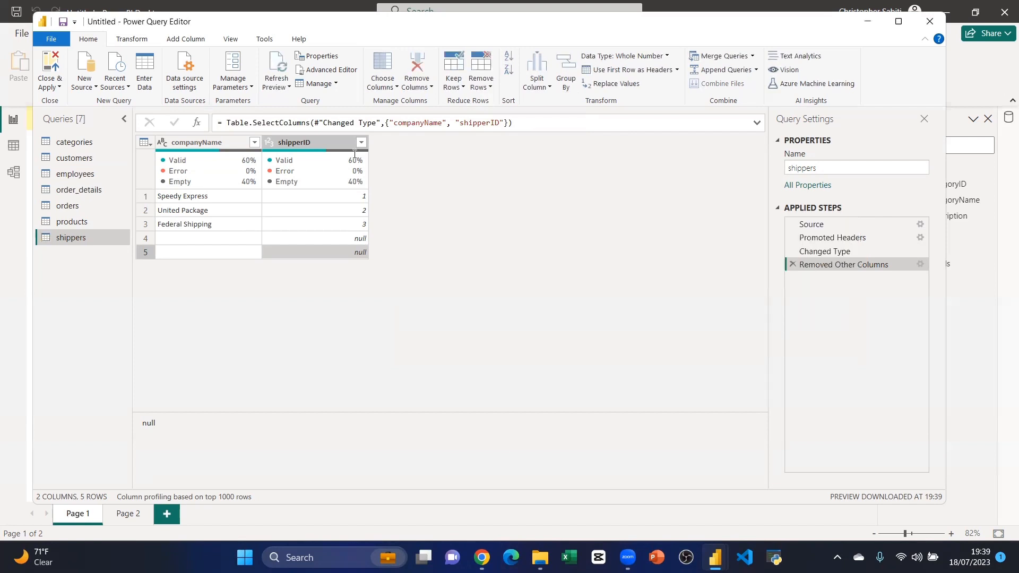
Step: Filter the null values out of the shipperID column, and close and apply the shippers query to the report
{"action": "left_click", "coordinate": [361, 142]}
{"action": "left_click", "coordinate": [360, 142]}
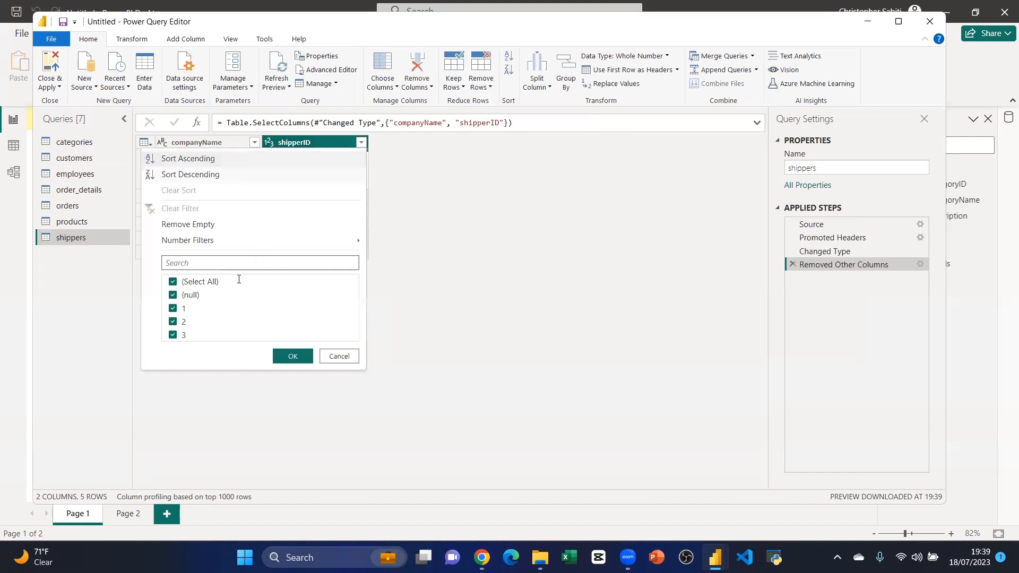
{"action": "left_click", "coordinate": [173, 295]}
{"action": "left_click", "coordinate": [287, 356]}
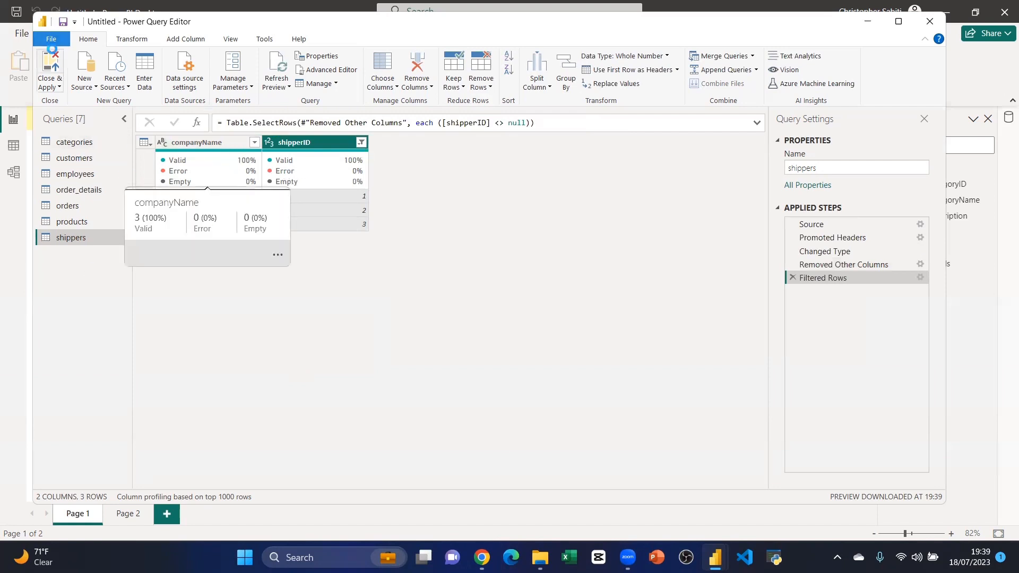
{"action": "left_click", "coordinate": [56, 87]}
{"action": "left_click", "coordinate": [61, 100]}
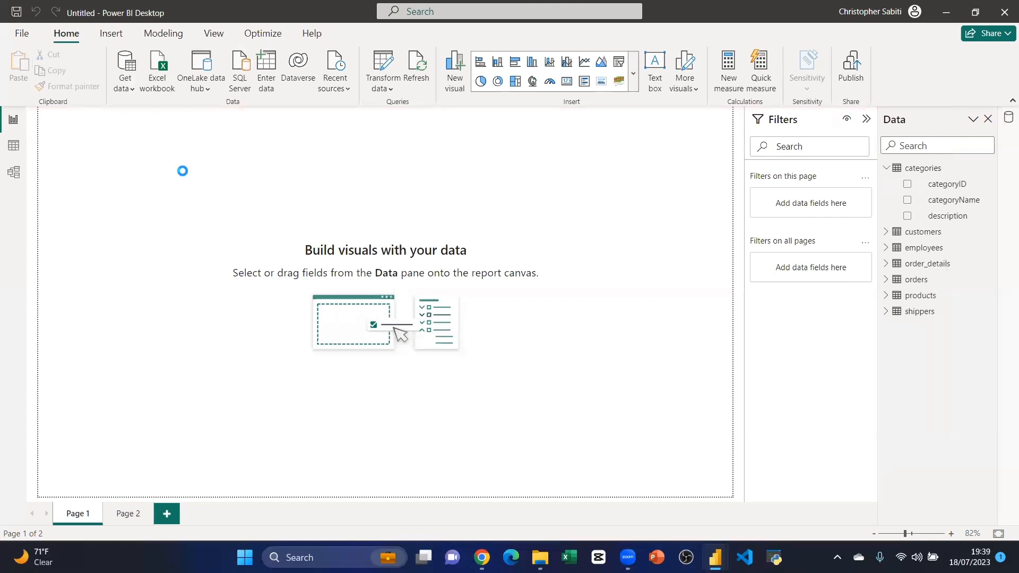
Step: Review the commands available for the order_details table, such as refreshing its data and editing its query
{"action": "left_click", "coordinate": [930, 266]}
{"action": "left_click", "coordinate": [922, 294]}
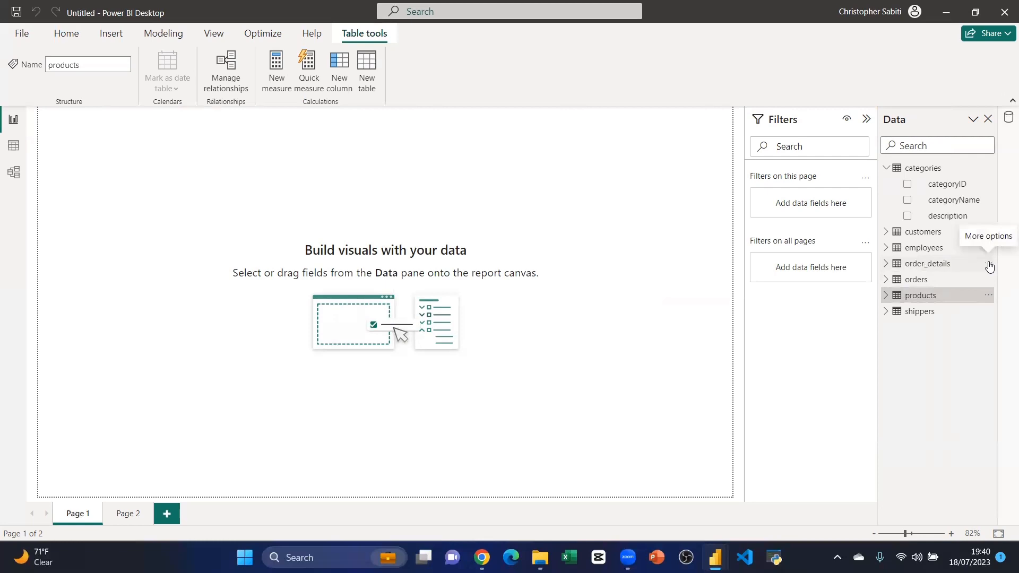
{"action": "left_click", "coordinate": [988, 264]}
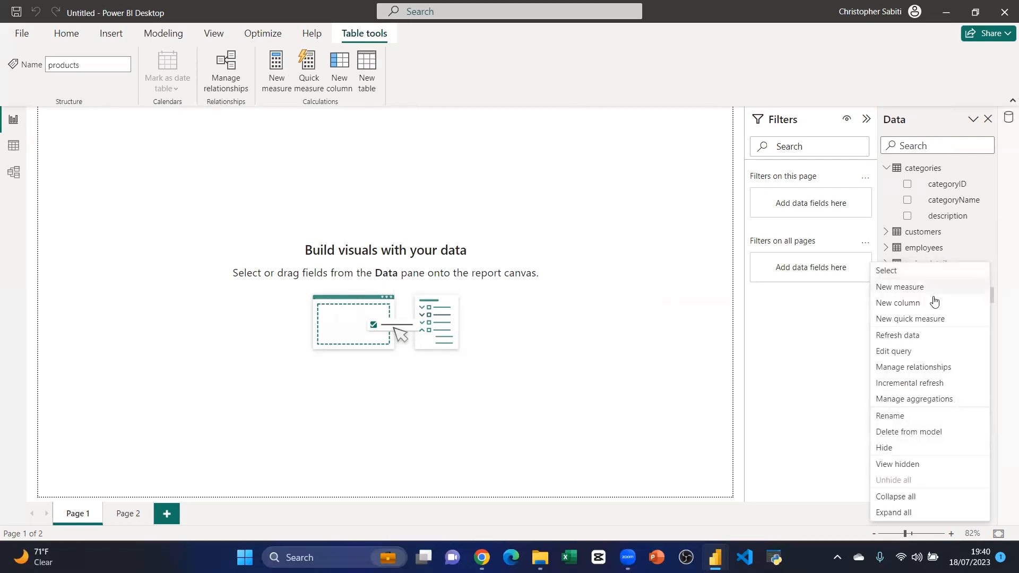
{"action": "left_click", "coordinate": [999, 259]}
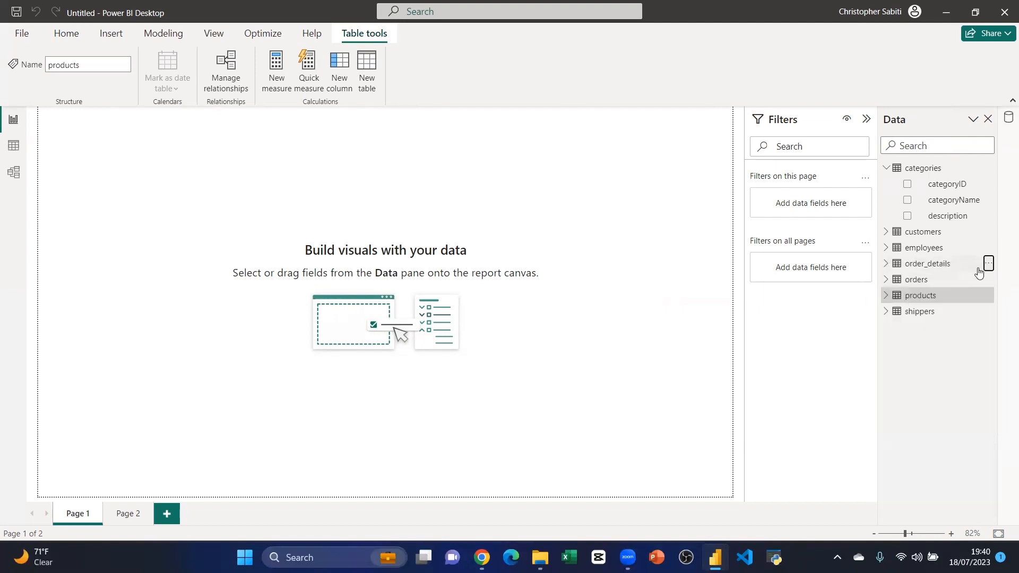
{"action": "left_click", "coordinate": [988, 264]}
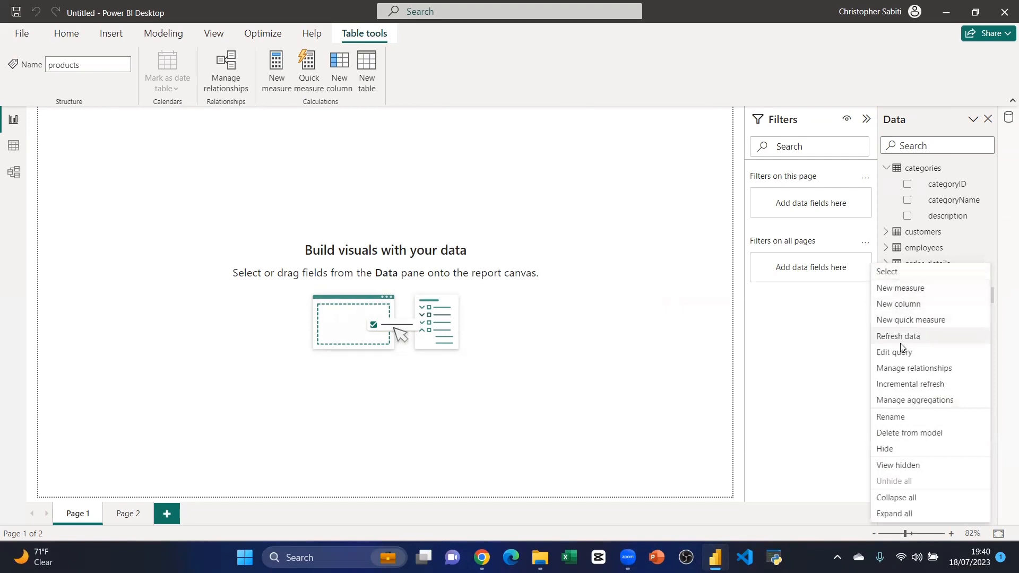
{"action": "left_click", "coordinate": [848, 391]}
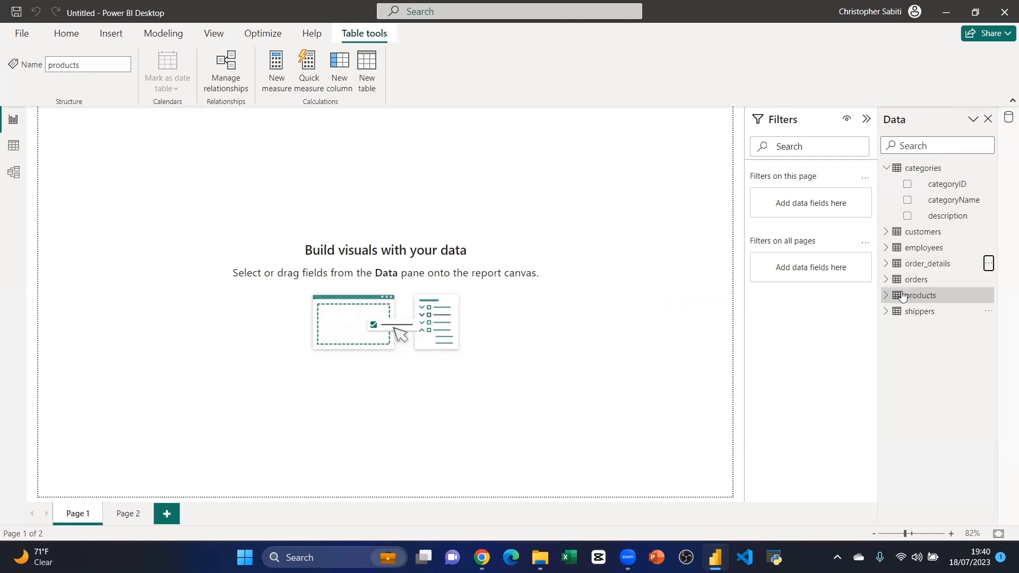
{"action": "mouse_move", "coordinate": [936, 270]}
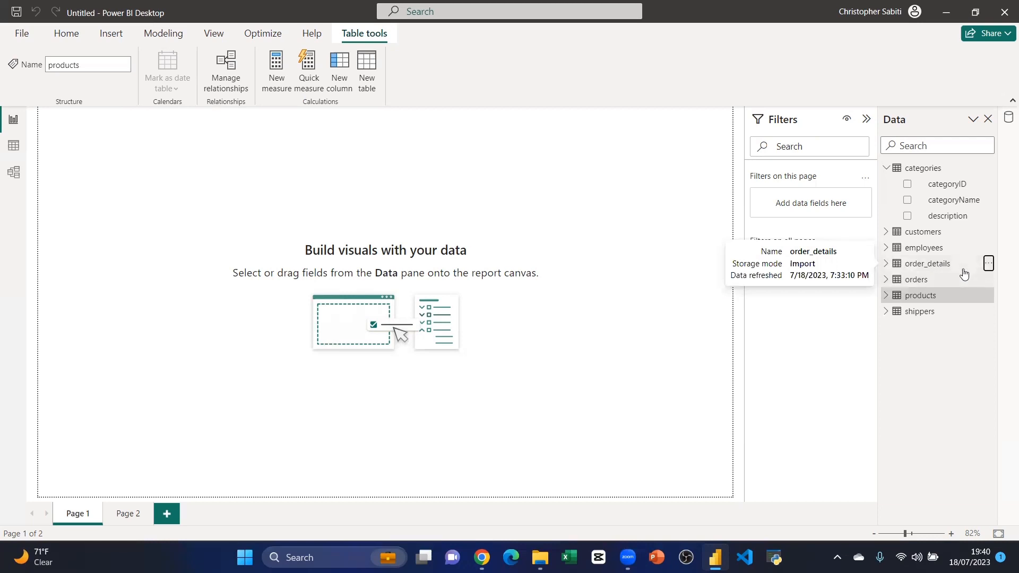
{"action": "left_click", "coordinate": [989, 264]}
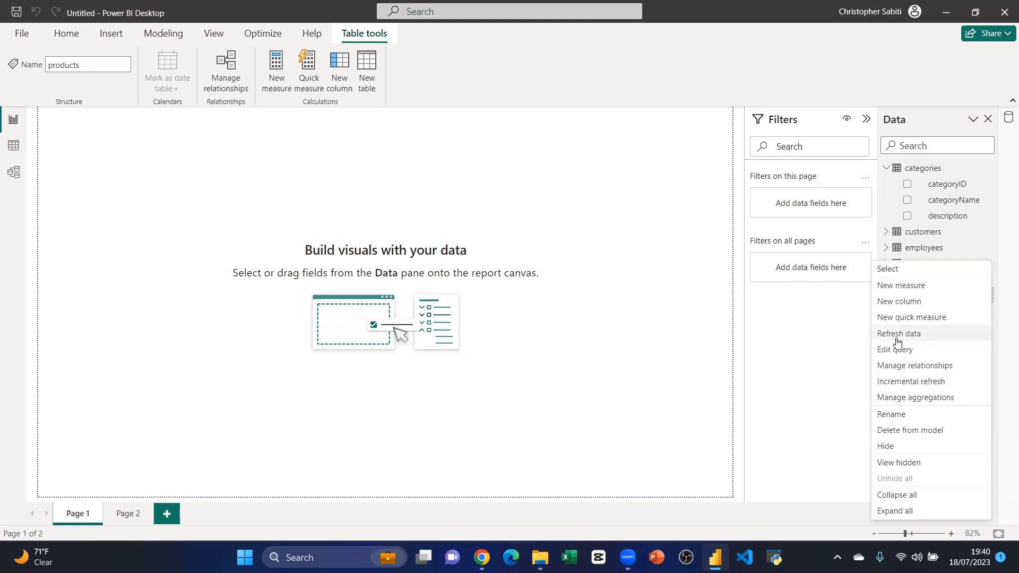
{"action": "left_click", "coordinate": [809, 355]}
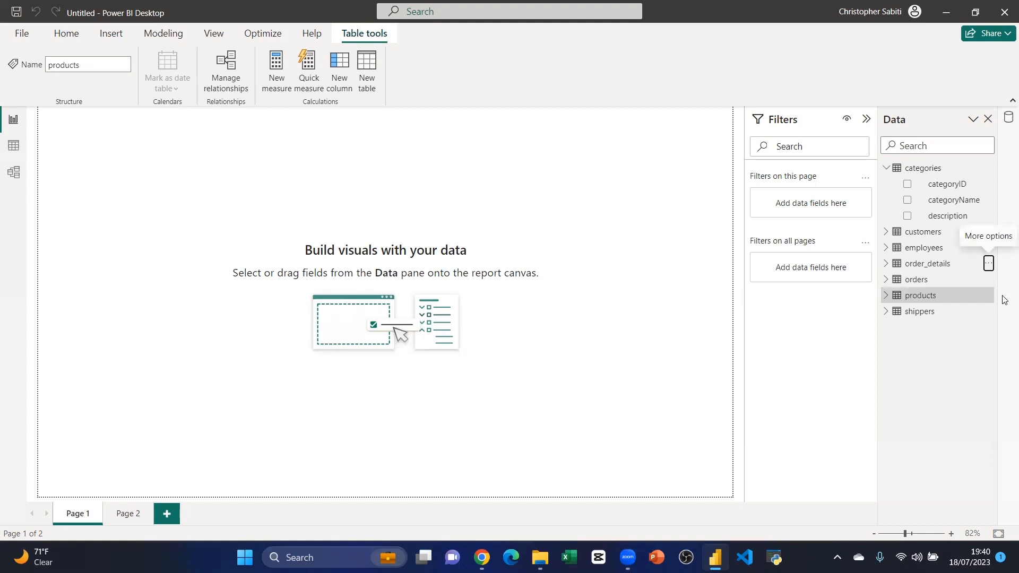
Step: Open the order_details query in Power Query Editor, trying the separate Apply and Close options to return to the report
{"action": "left_click", "coordinate": [989, 263]}
{"action": "left_click", "coordinate": [897, 353]}
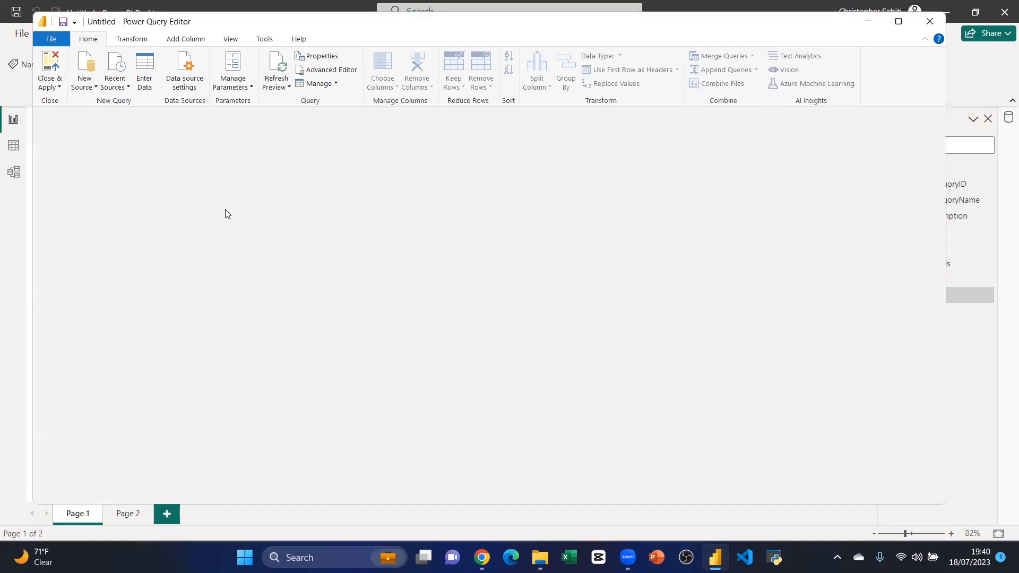
{"action": "left_click", "coordinate": [53, 88]}
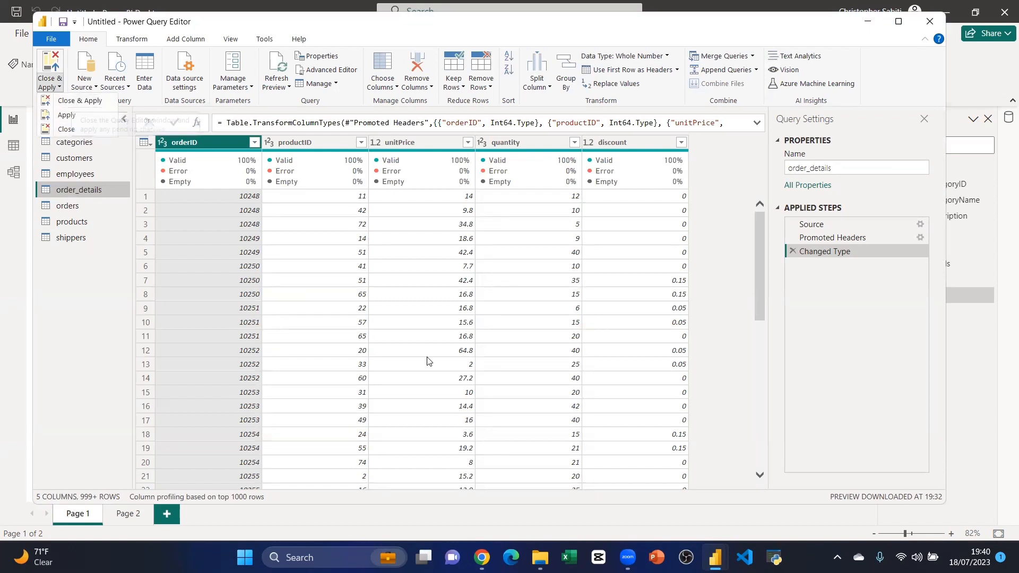
{"action": "left_click", "coordinate": [67, 117]}
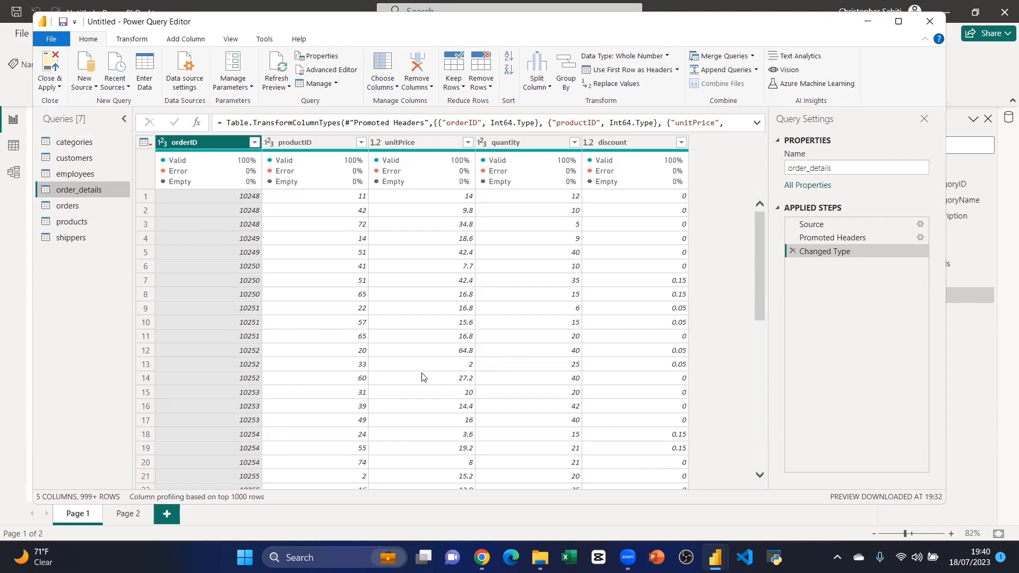
{"action": "left_click", "coordinate": [59, 87]}
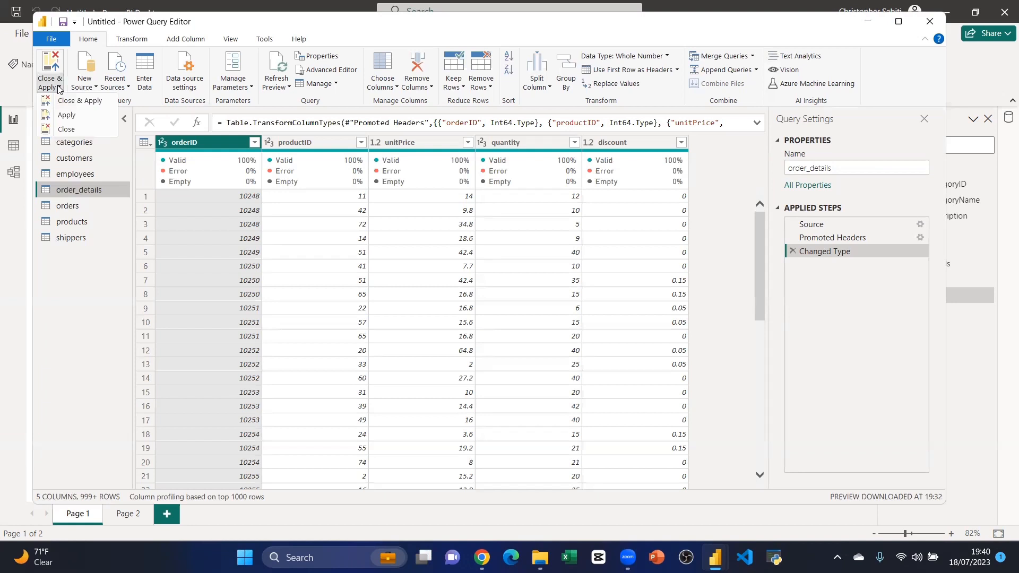
{"action": "left_click", "coordinate": [58, 132]}
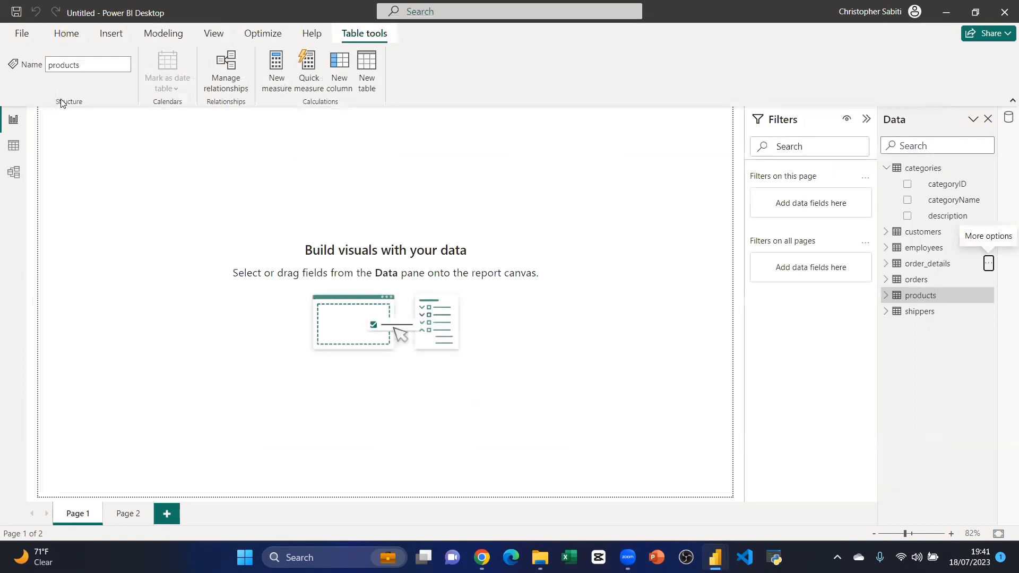
Step: Collapse the categories table's field list, and show the table relationships in the model view at 81% zoom with the Data pane collapsed
{"action": "left_click", "coordinate": [887, 168]}
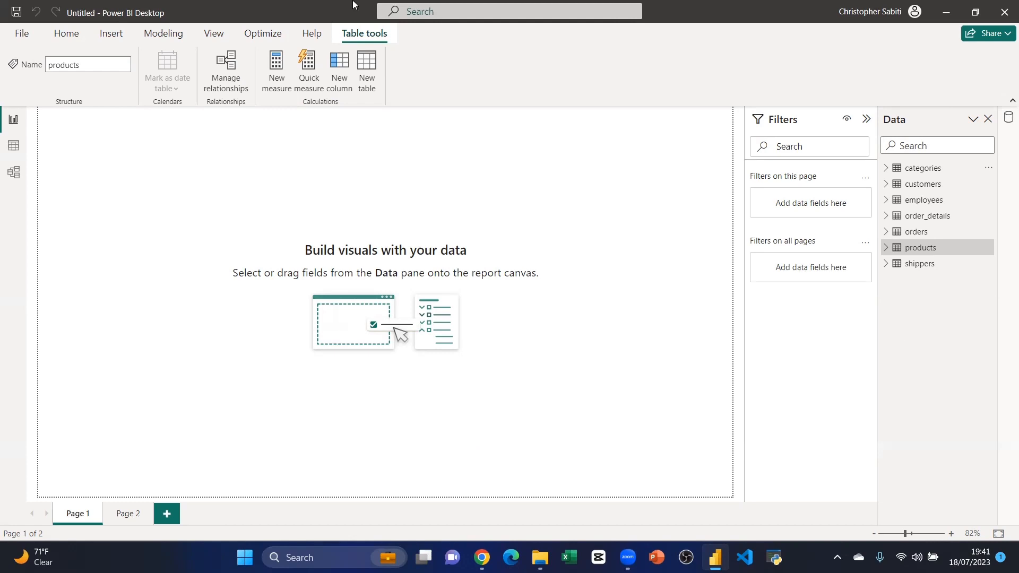
{"action": "left_click", "coordinate": [14, 173]}
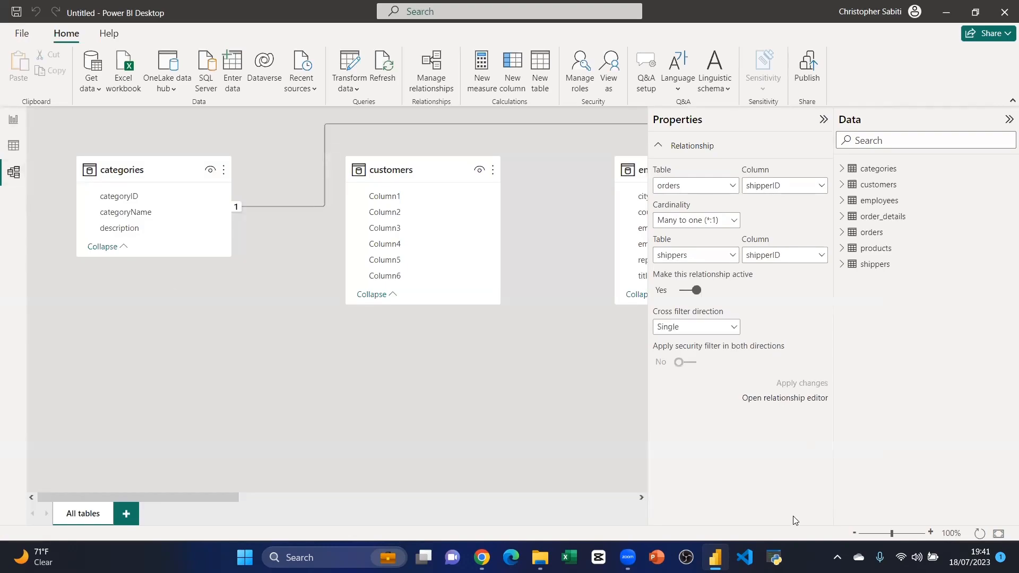
{"action": "mouse_move", "coordinate": [891, 535]}
{"action": "left_mouse_down"}
{"action": "mouse_move", "coordinate": [868, 537]}
{"action": "mouse_move", "coordinate": [885, 535]}
{"action": "left_mouse_up"}
{"action": "left_click", "coordinate": [1008, 120]}
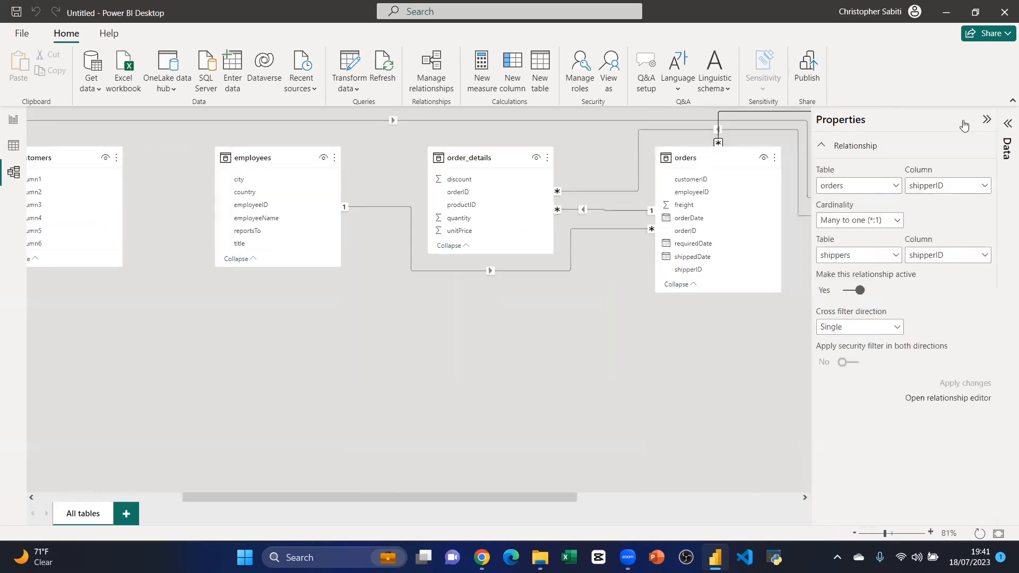
Step: Collapse the Properties pane, and examine the customers table's column names and first row in the data view
{"action": "left_click", "coordinate": [983, 121]}
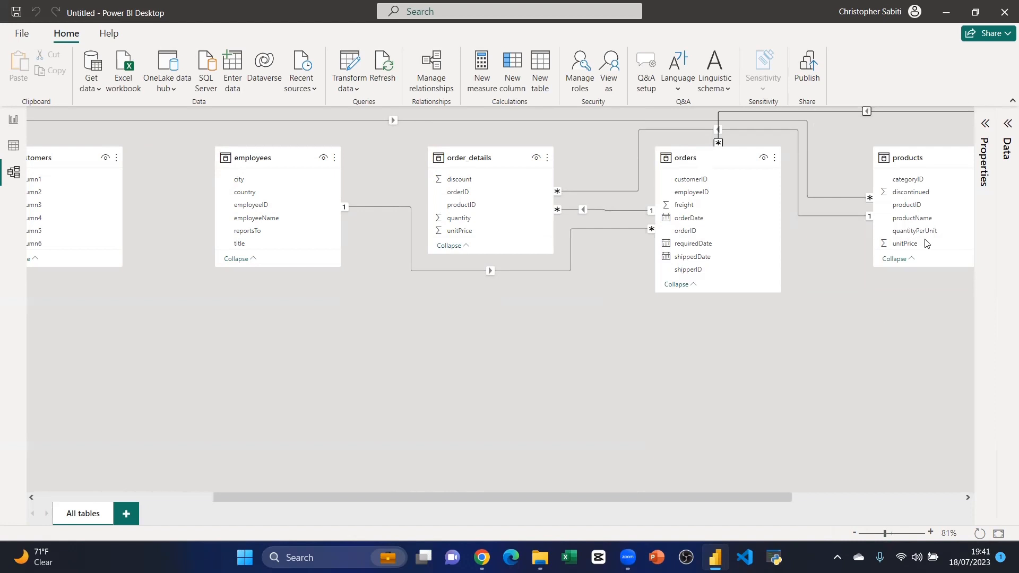
{"action": "left_click_drag", "start_coordinate": [638, 496], "coordinate": [313, 496]}
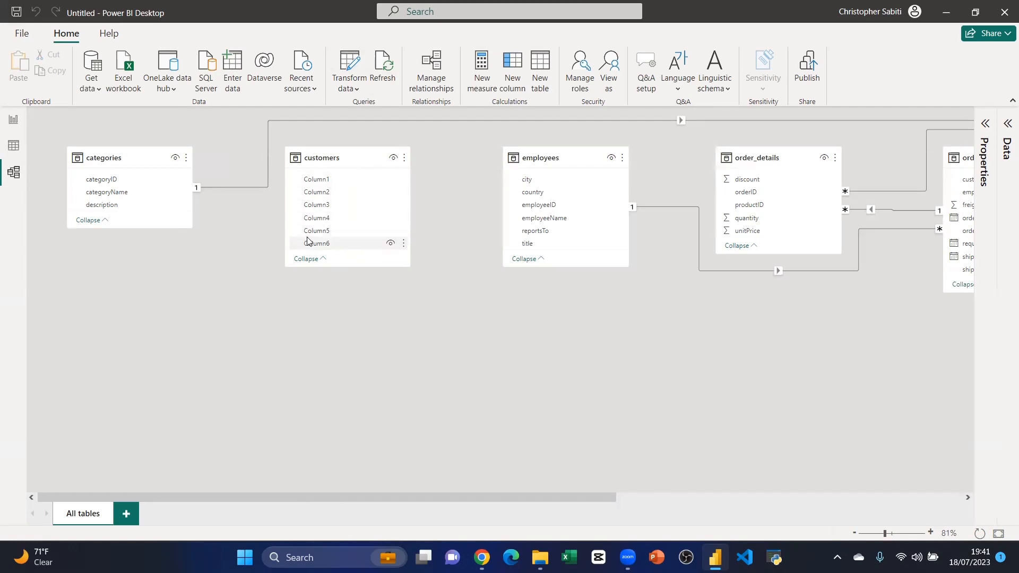
{"action": "left_click", "coordinate": [14, 146]}
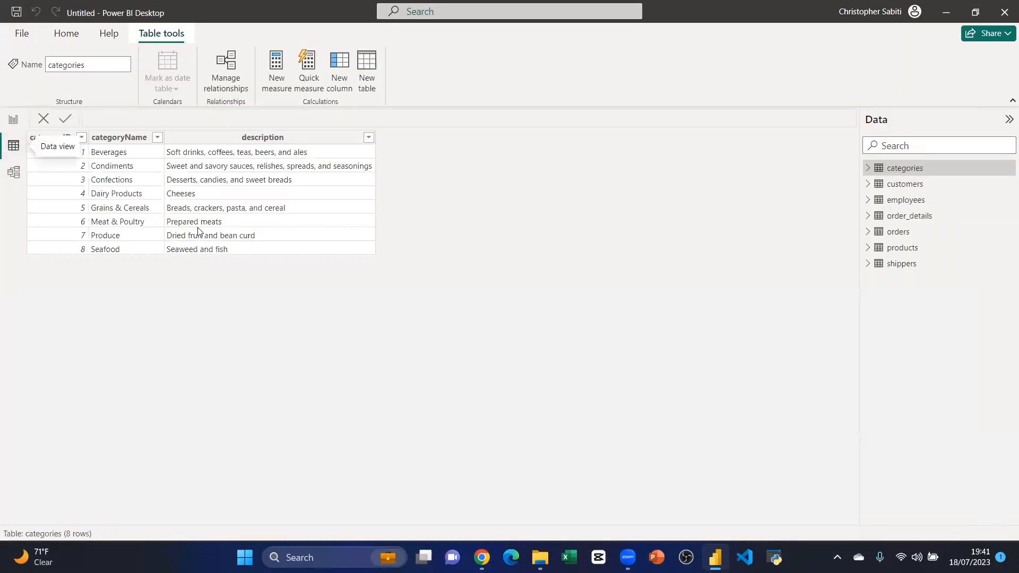
{"action": "left_click", "coordinate": [907, 183]}
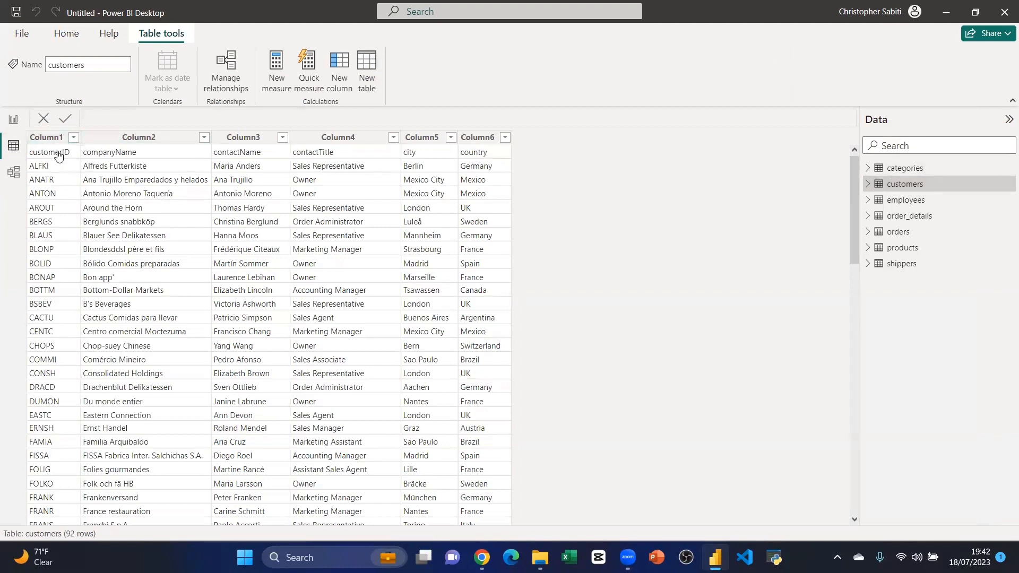
{"action": "left_click", "coordinate": [53, 139]}
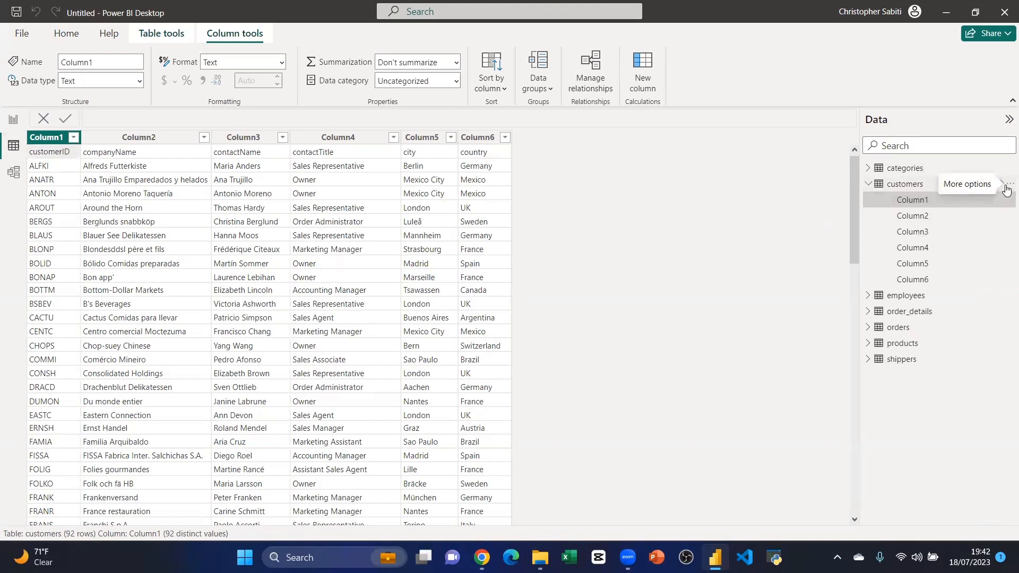
{"action": "left_click", "coordinate": [1006, 189]}
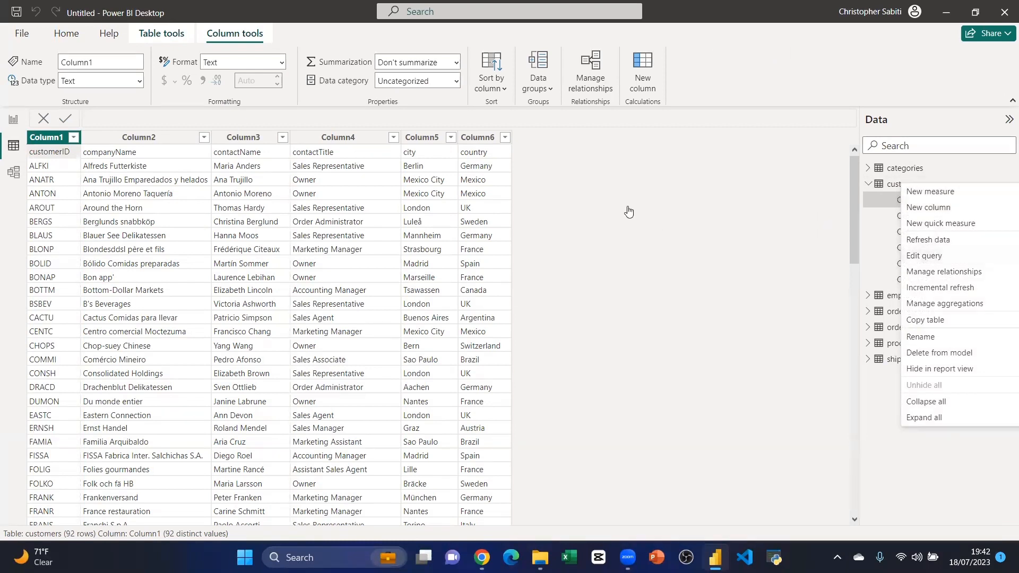
{"action": "left_click", "coordinate": [563, 198]}
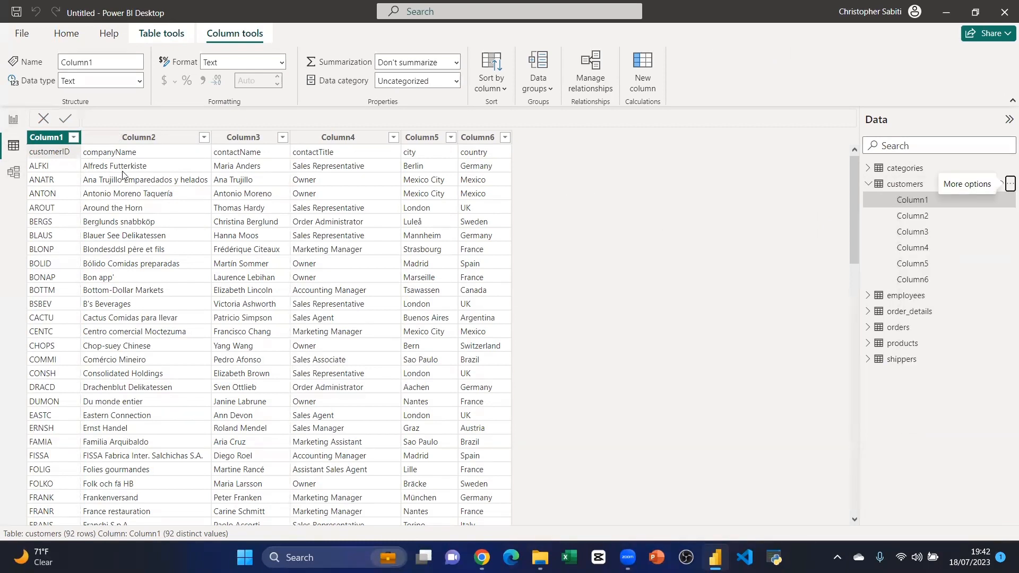
Step: Open the customers query in Power Query Editor
{"action": "left_click", "coordinate": [62, 35]}
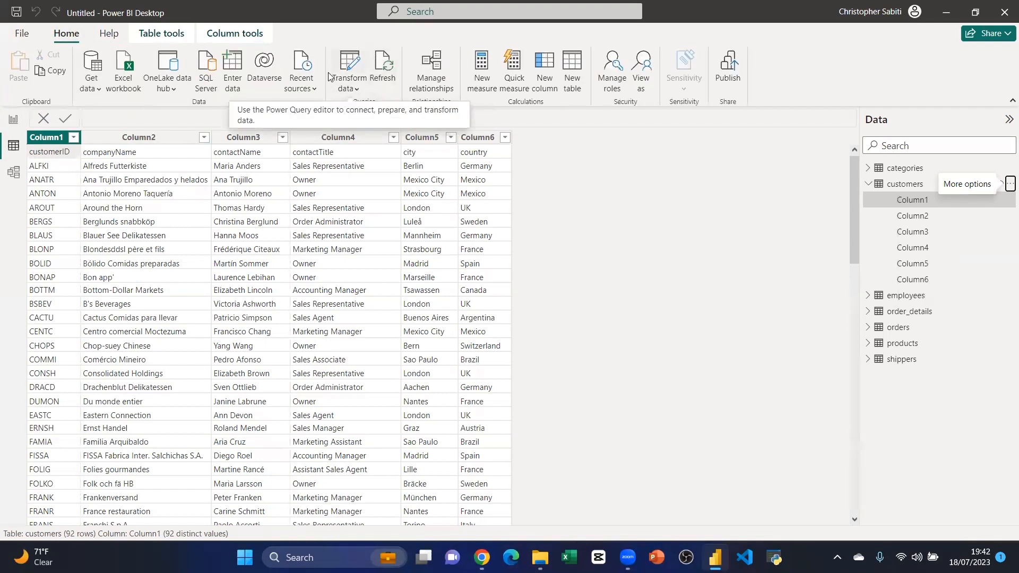
{"action": "left_click", "coordinate": [350, 70]}
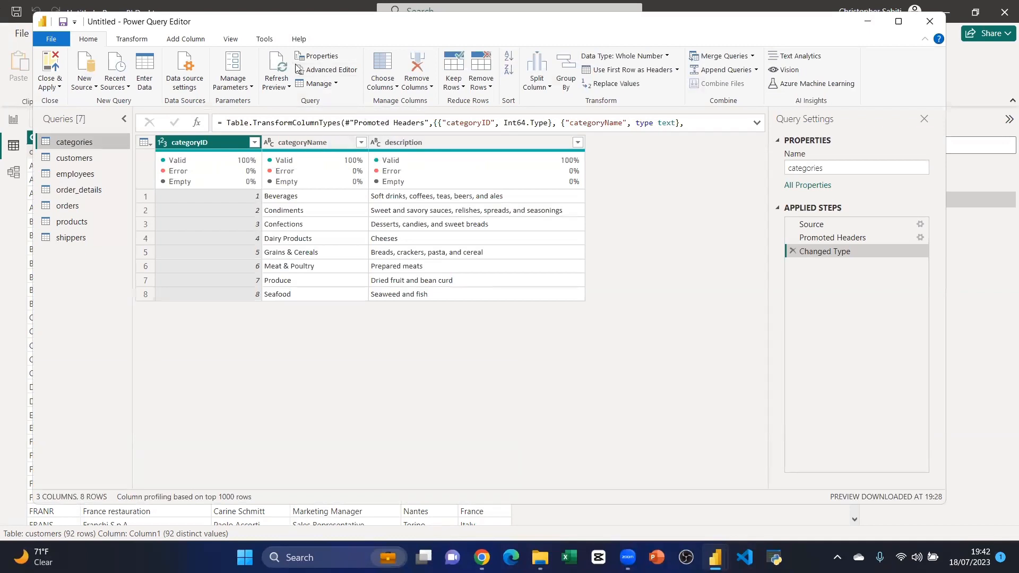
{"action": "left_click", "coordinate": [70, 162]}
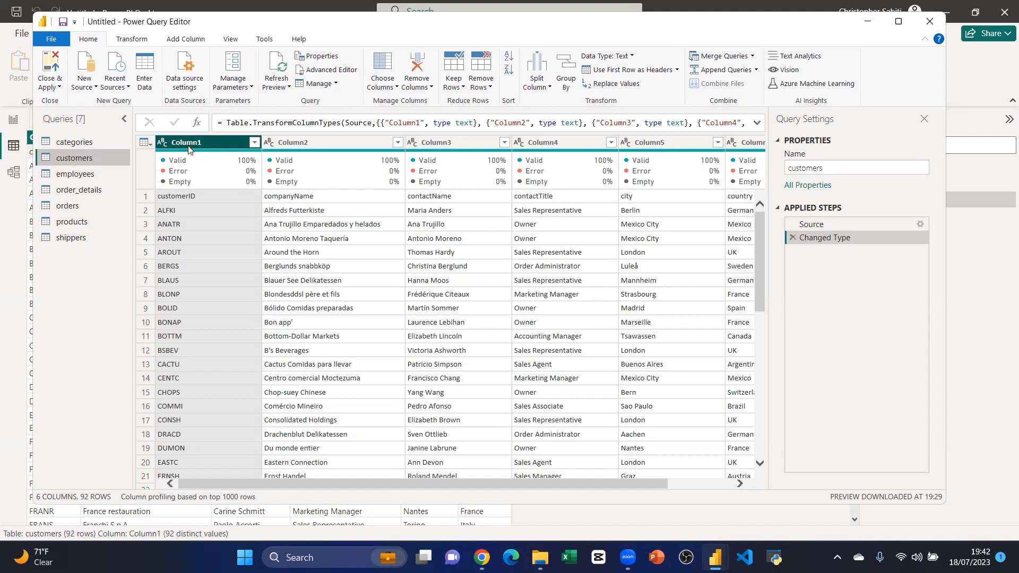
Step: Compare the customers query's generic column names with the field names held in its first row
{"action": "left_click", "coordinate": [274, 197]}
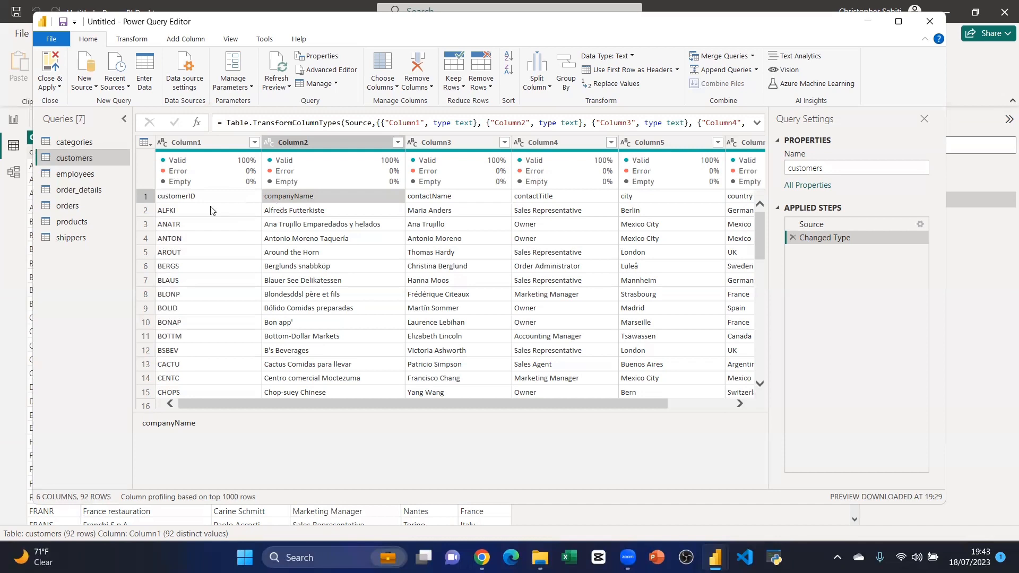
{"action": "left_click", "coordinate": [197, 148]}
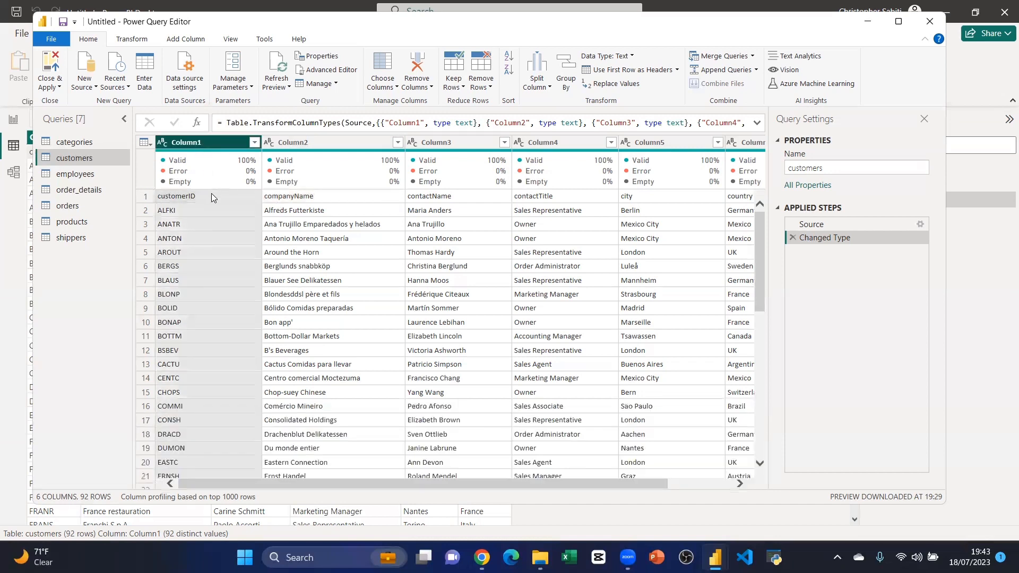
{"action": "left_click", "coordinate": [212, 194]}
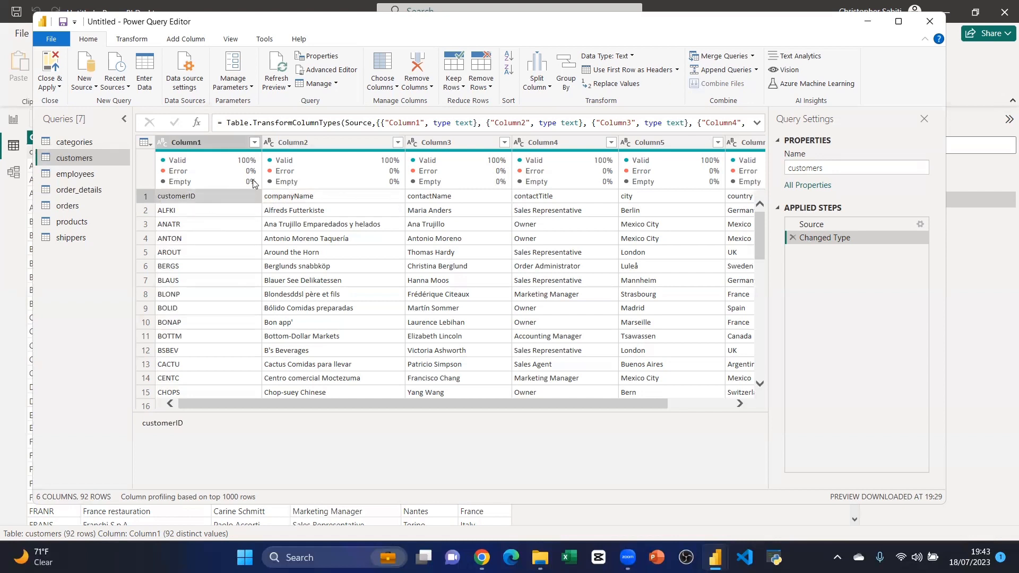
{"action": "mouse_move", "coordinate": [251, 172]}
{"action": "left_click", "coordinate": [316, 197]}
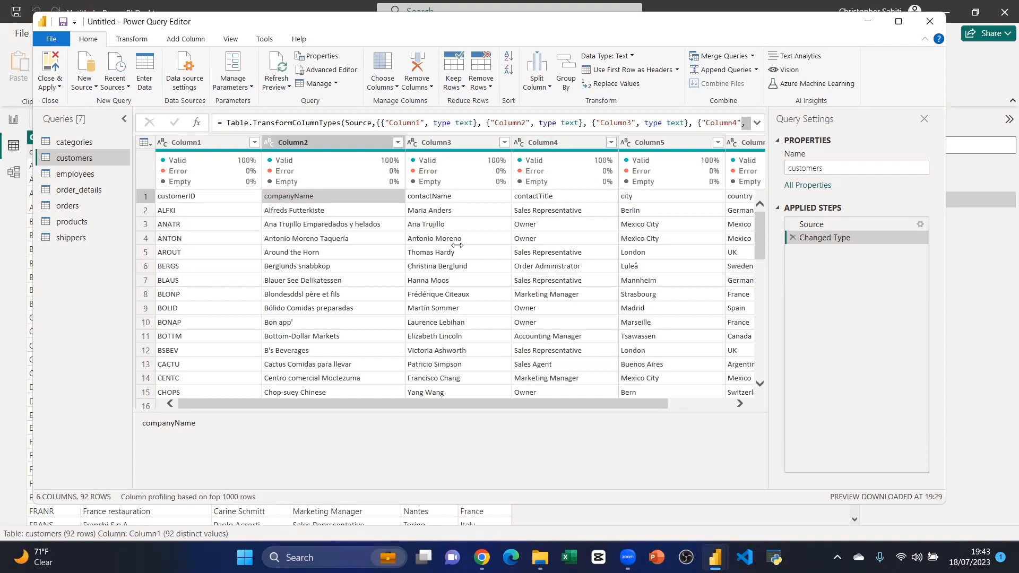
{"action": "mouse_move", "coordinate": [435, 159]}
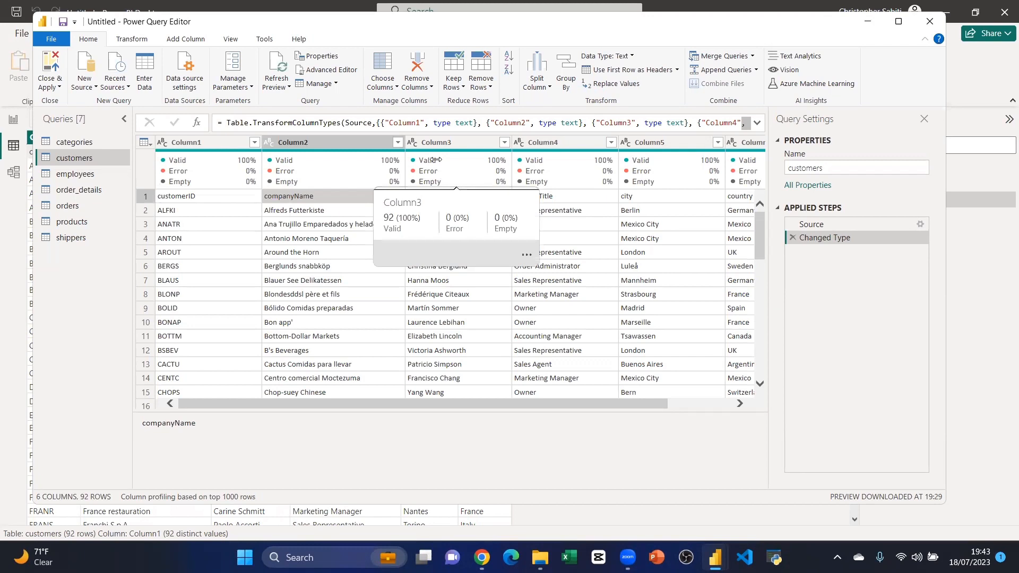
Step: Promote the first row of the customers query to column headers, and close and apply the changes to the report
{"action": "left_click", "coordinate": [132, 38]}
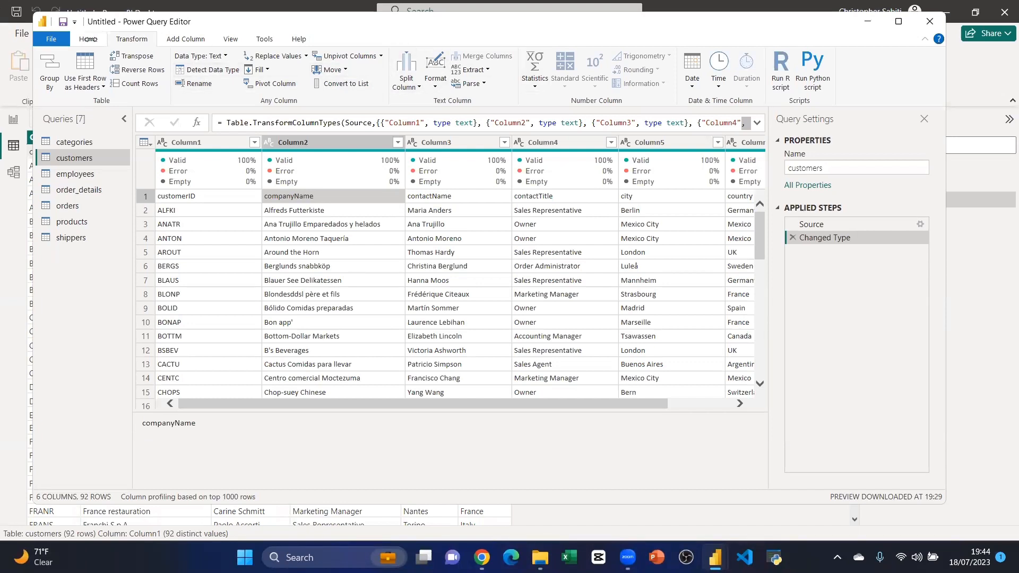
{"action": "left_click", "coordinate": [88, 39]}
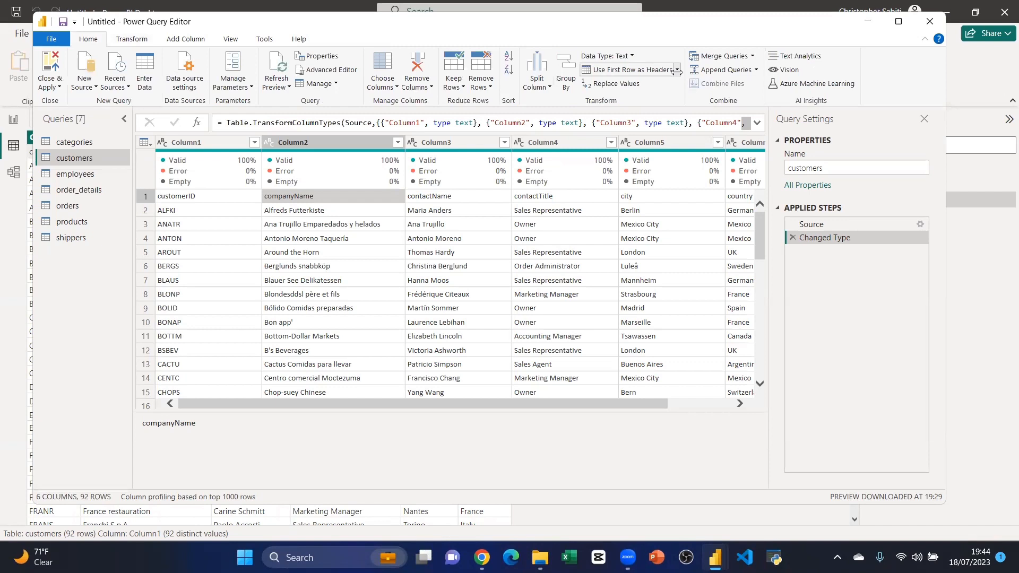
{"action": "left_click", "coordinate": [642, 70]}
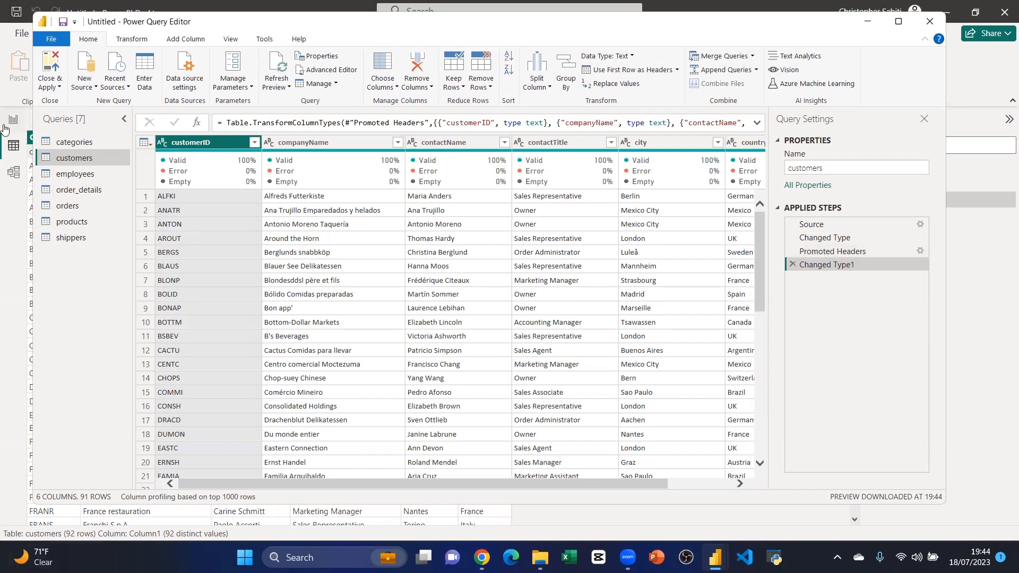
{"action": "left_click", "coordinate": [55, 84]}
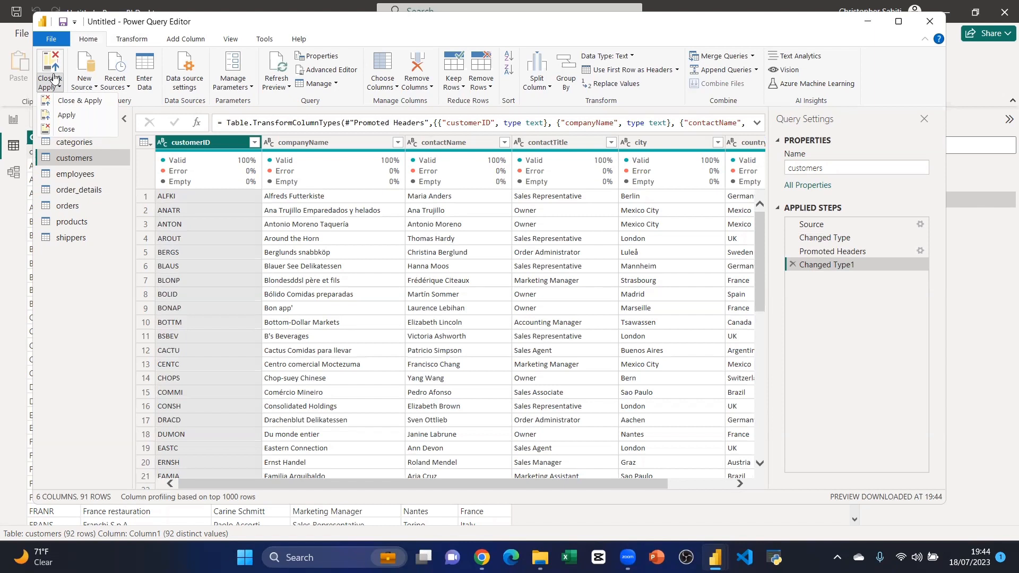
{"action": "left_click", "coordinate": [91, 102]}
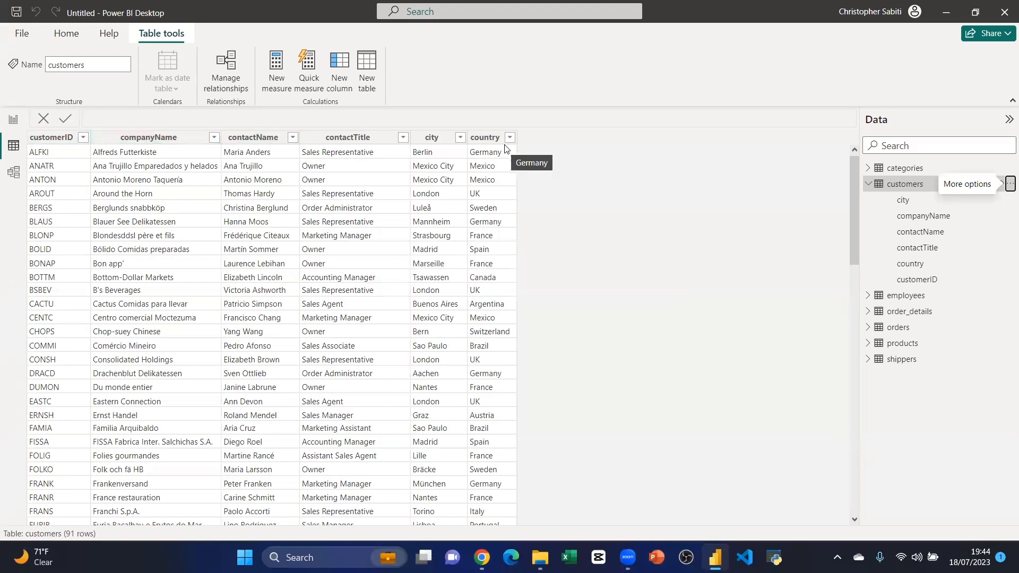
Step: Return to the model view and collapse the field lists of the employees, categories and customers tables
{"action": "left_click", "coordinate": [14, 180]}
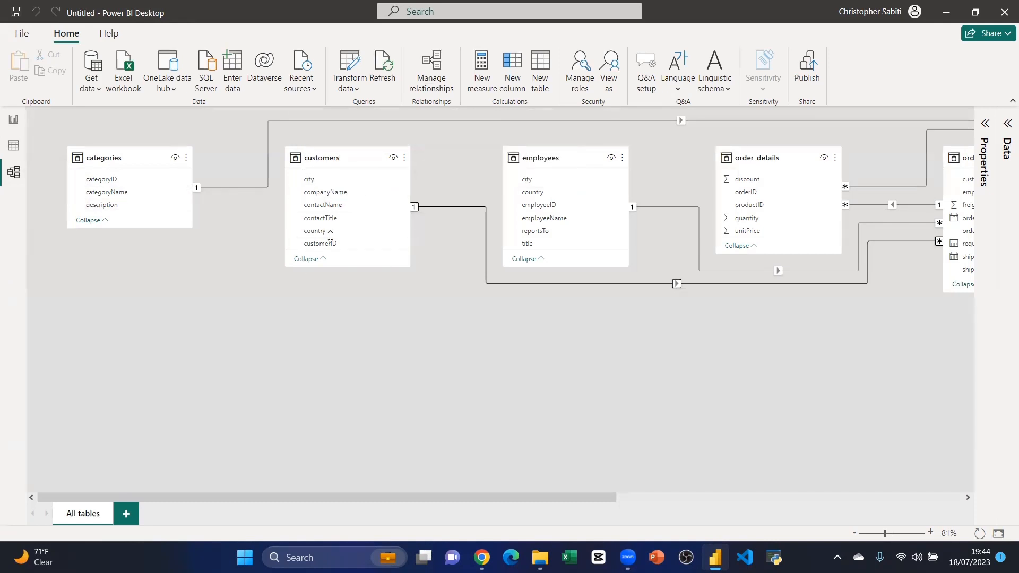
{"action": "left_click", "coordinate": [306, 259]}
{"action": "left_click", "coordinate": [305, 194]}
{"action": "left_click", "coordinate": [526, 260]}
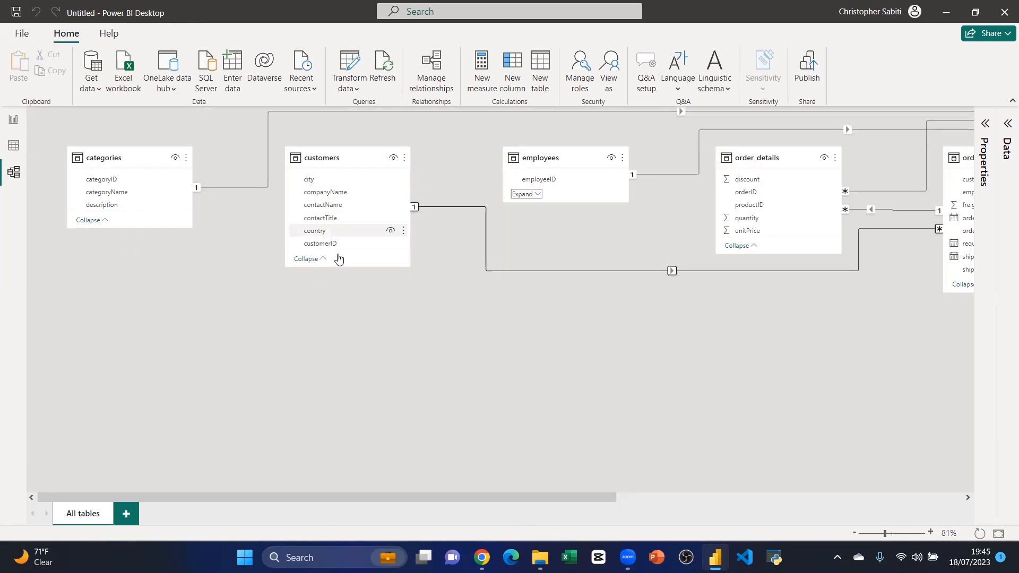
{"action": "left_click", "coordinate": [309, 259]}
{"action": "left_click", "coordinate": [107, 225]}
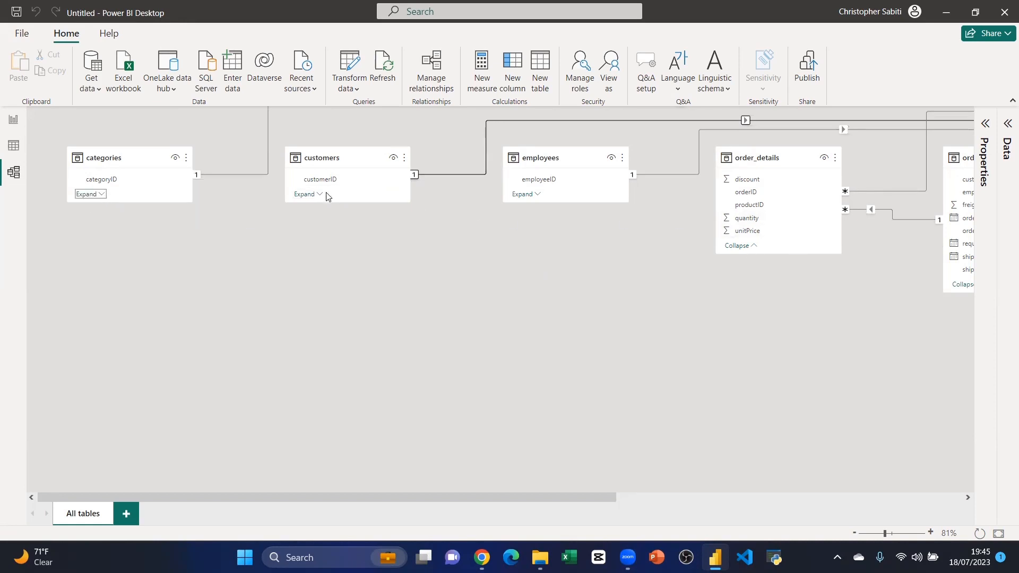
{"action": "left_click", "coordinate": [306, 194]}
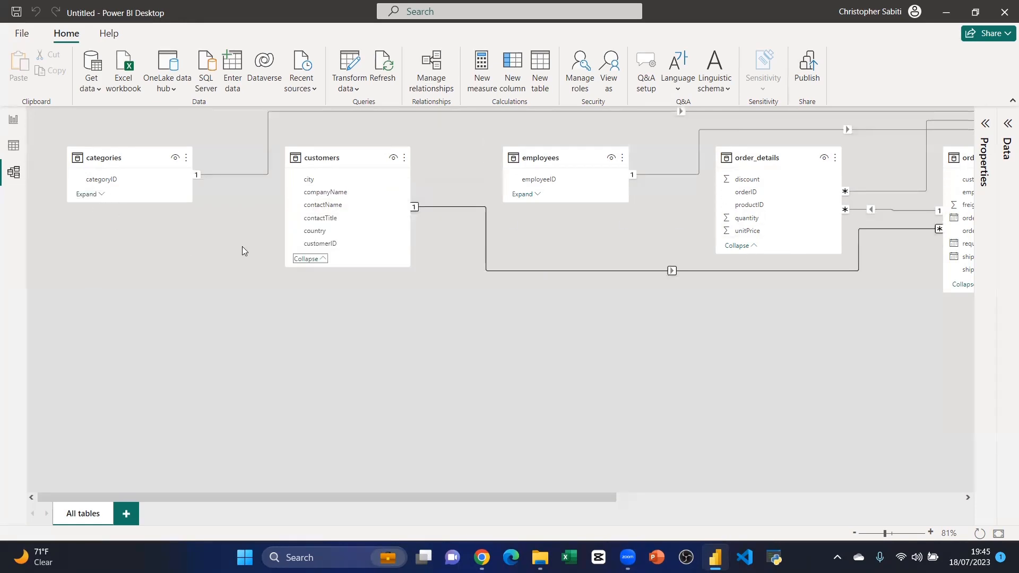
{"action": "left_click", "coordinate": [307, 259]}
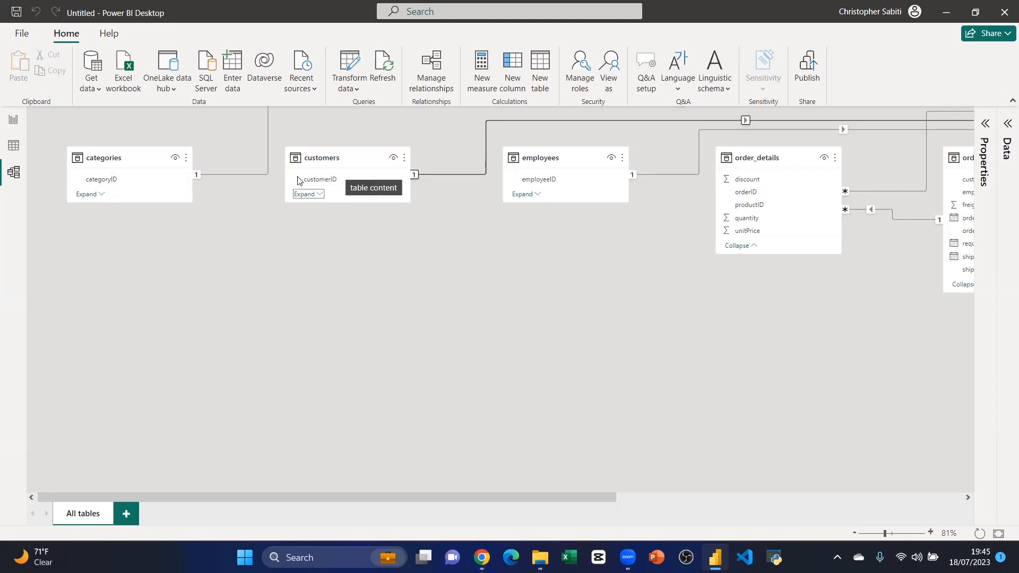
Step: Move the customers and employees tables beneath the categories table, and expand both of their field lists
{"action": "left_click_drag", "start_coordinate": [343, 149], "coordinate": [134, 262]}
{"action": "left_click_drag", "start_coordinate": [576, 162], "coordinate": [198, 367]}
{"action": "left_click", "coordinate": [146, 401]}
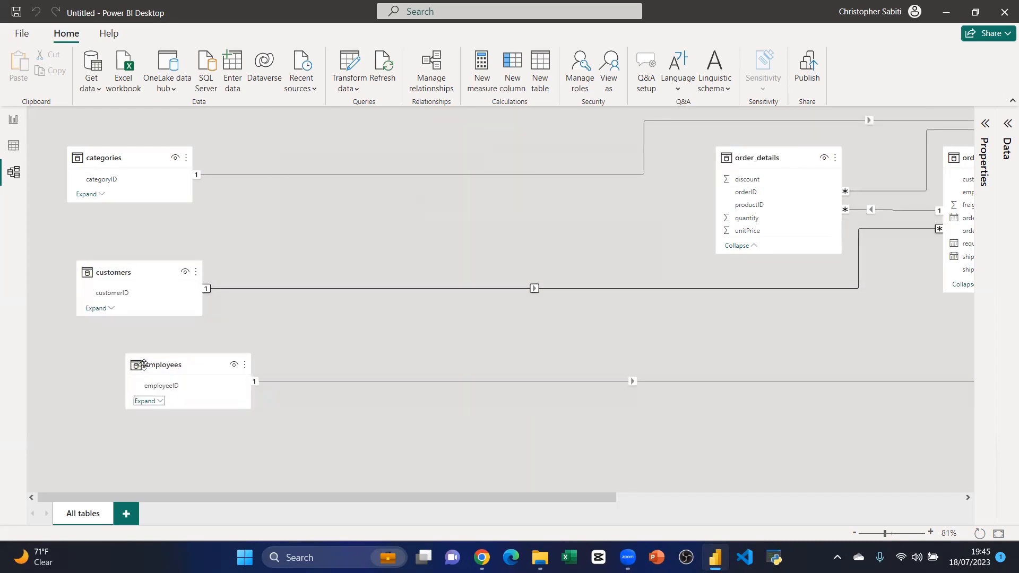
{"action": "left_click", "coordinate": [96, 308]}
Step: Move order_details beside categories, place orders close to it, and bring products below orders in the diagram
{"action": "left_click_drag", "start_coordinate": [786, 154], "coordinate": [335, 153]}
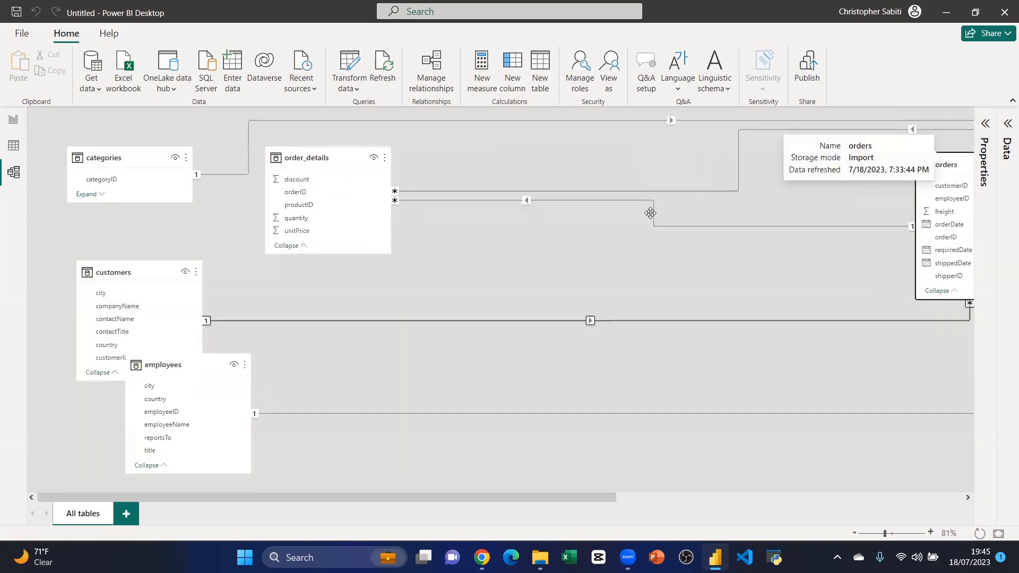
{"action": "left_click_drag", "start_coordinate": [959, 157], "coordinate": [514, 246]}
{"action": "left_click_drag", "start_coordinate": [610, 498], "coordinate": [843, 472]}
{"action": "left_click_drag", "start_coordinate": [896, 159], "coordinate": [340, 363]}
{"action": "left_click_drag", "start_coordinate": [260, 267], "coordinate": [249, 208]}
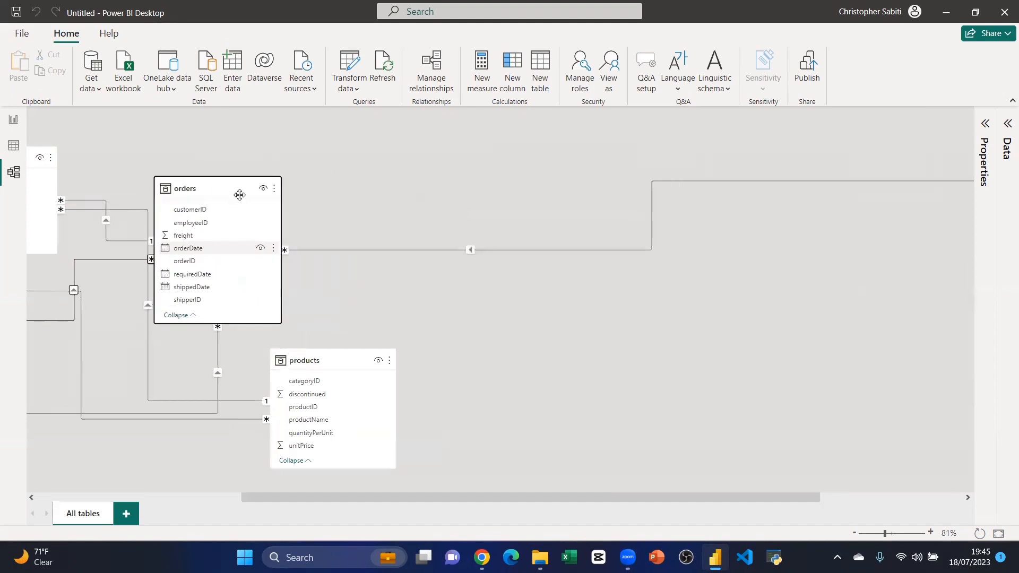
Step: Show the whole diagram at 40% zoom, bring shippers closer, move orders below order_details with products nearby, and separate employees from customers
{"action": "left_click", "coordinate": [854, 533]}
{"action": "left_click", "coordinate": [855, 533]}
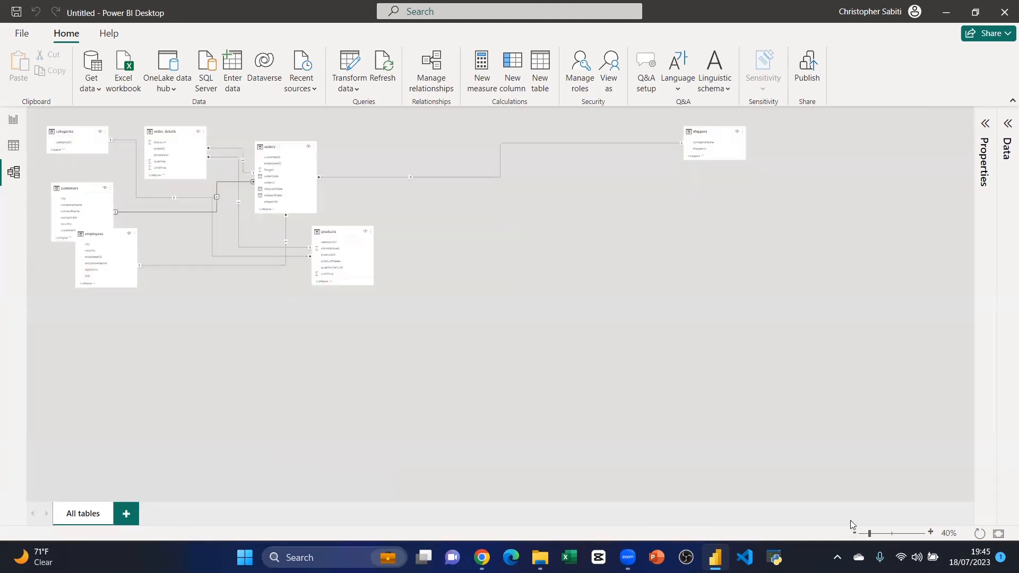
{"action": "left_click_drag", "start_coordinate": [696, 131], "coordinate": [371, 147]}
{"action": "left_click_drag", "start_coordinate": [267, 150], "coordinate": [143, 438]}
{"action": "left_click_drag", "start_coordinate": [369, 248], "coordinate": [292, 268]}
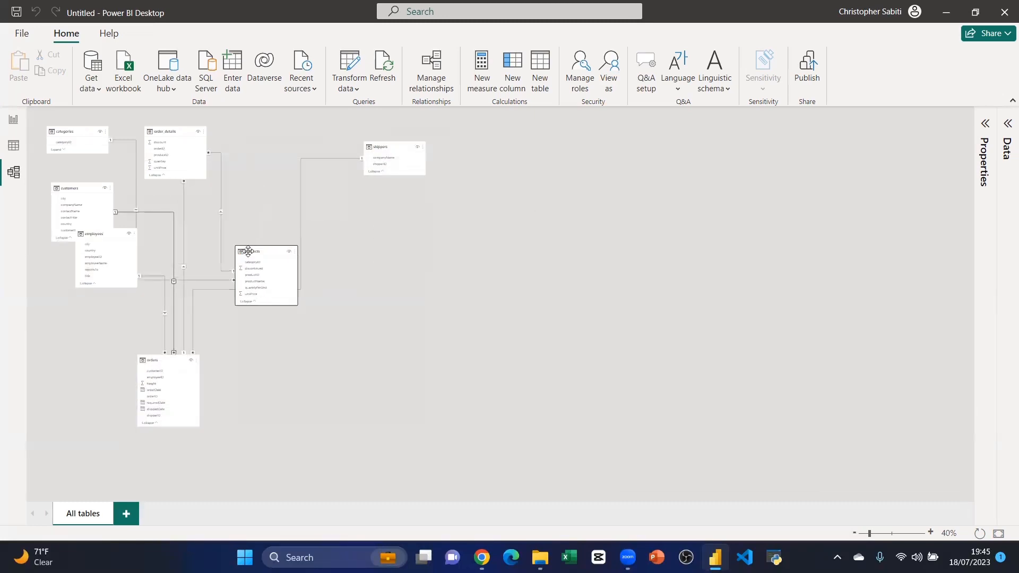
{"action": "left_click_drag", "start_coordinate": [107, 246], "coordinate": [77, 287]}
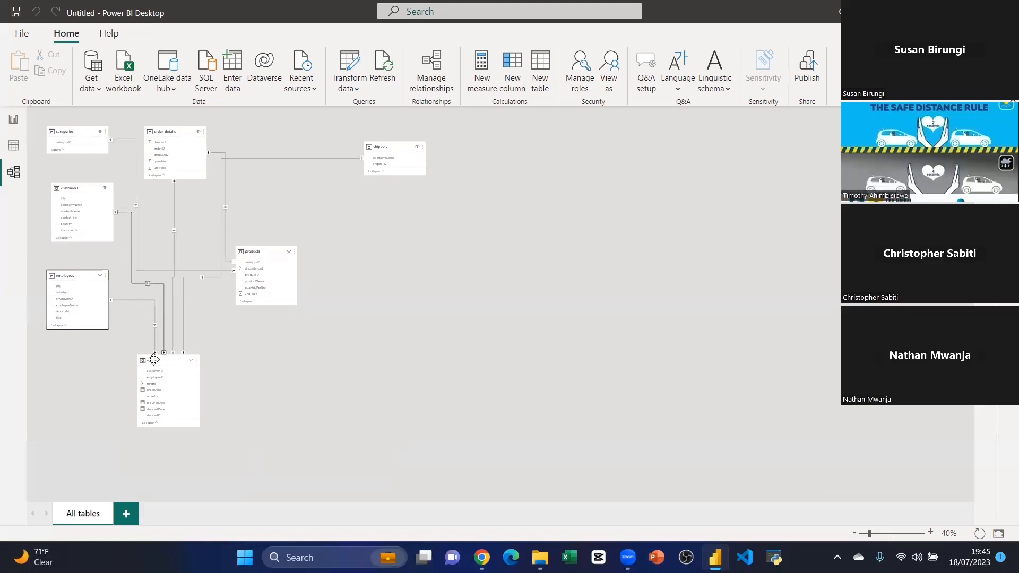
{"action": "left_click_drag", "start_coordinate": [154, 360], "coordinate": [175, 332]}
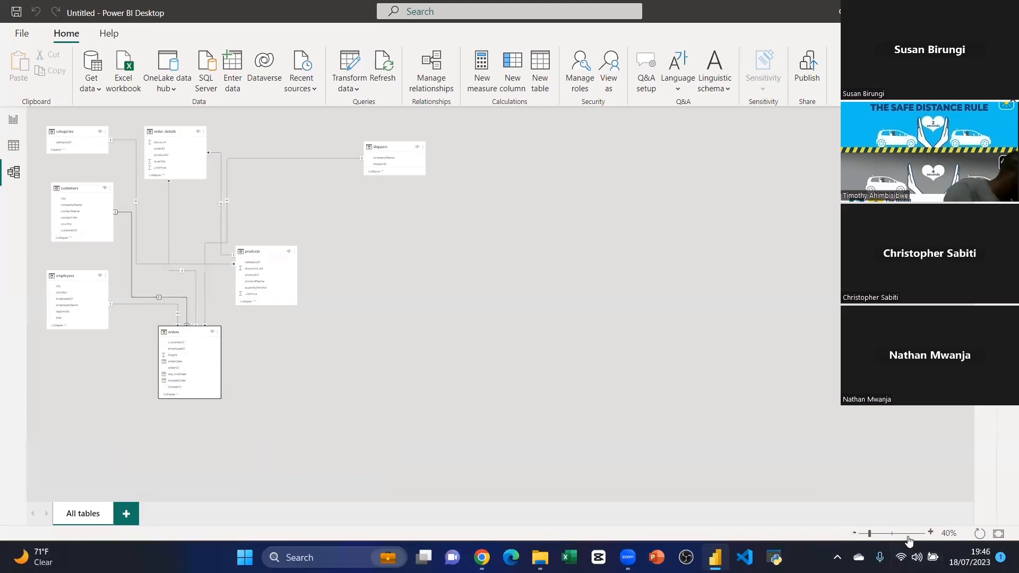
Step: At 60% zoom, move orders up level with employees, products slightly away from orders, and shippers to just above products
{"action": "left_click", "coordinate": [930, 533]}
{"action": "left_click", "coordinate": [929, 533]}
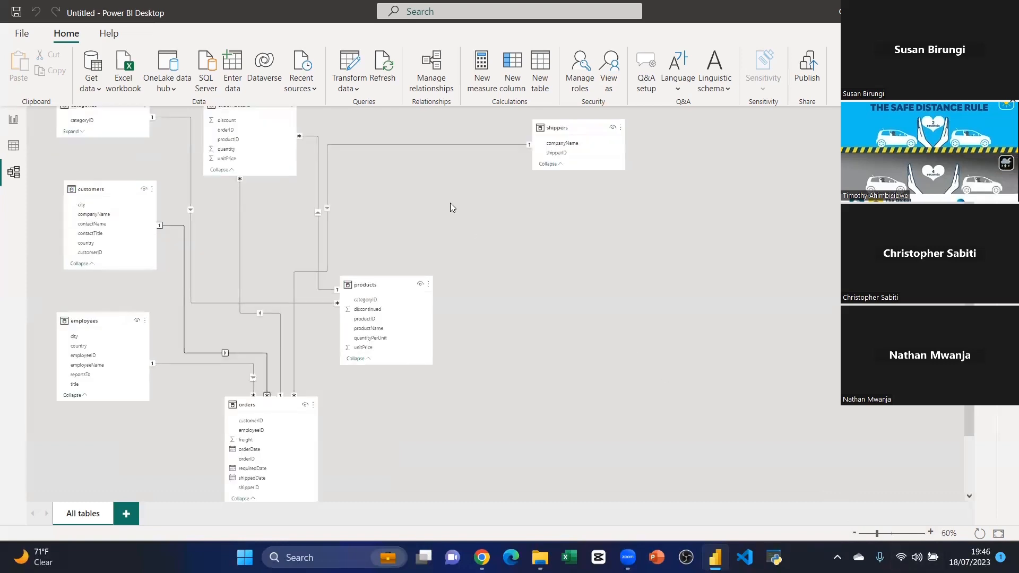
{"action": "left_click_drag", "start_coordinate": [255, 406], "coordinate": [253, 340]}
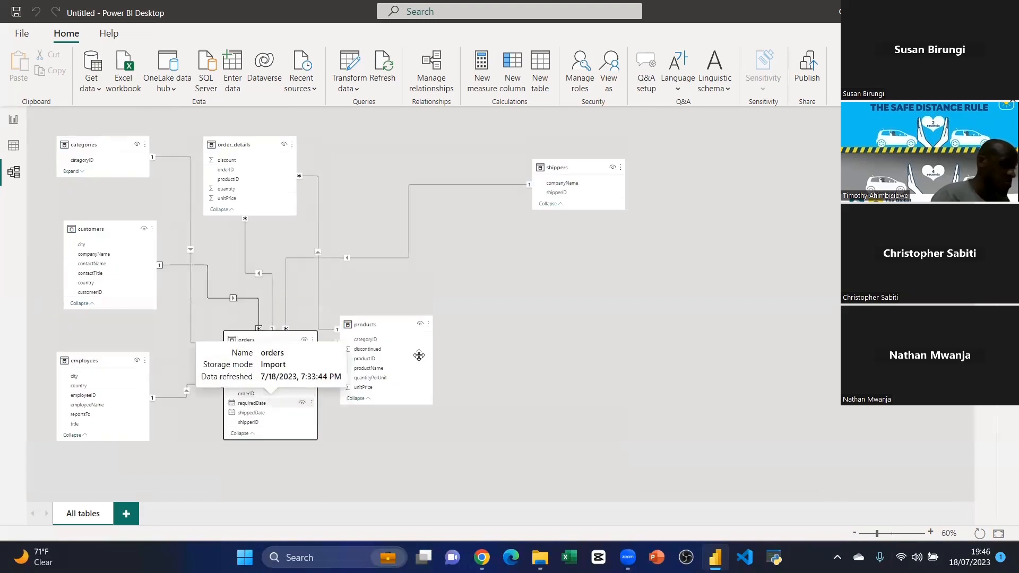
{"action": "left_click_drag", "start_coordinate": [375, 322], "coordinate": [411, 305]}
{"action": "left_click_drag", "start_coordinate": [545, 171], "coordinate": [426, 191]}
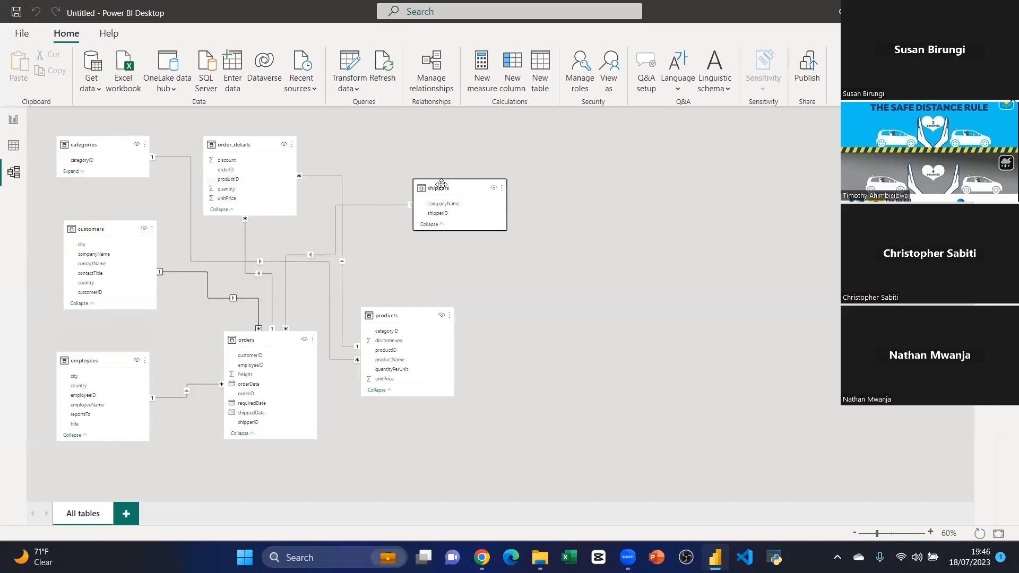
Step: Delete the relationship between shippers and orders and the one between order_details and products
{"action": "right_click", "coordinate": [377, 210]}
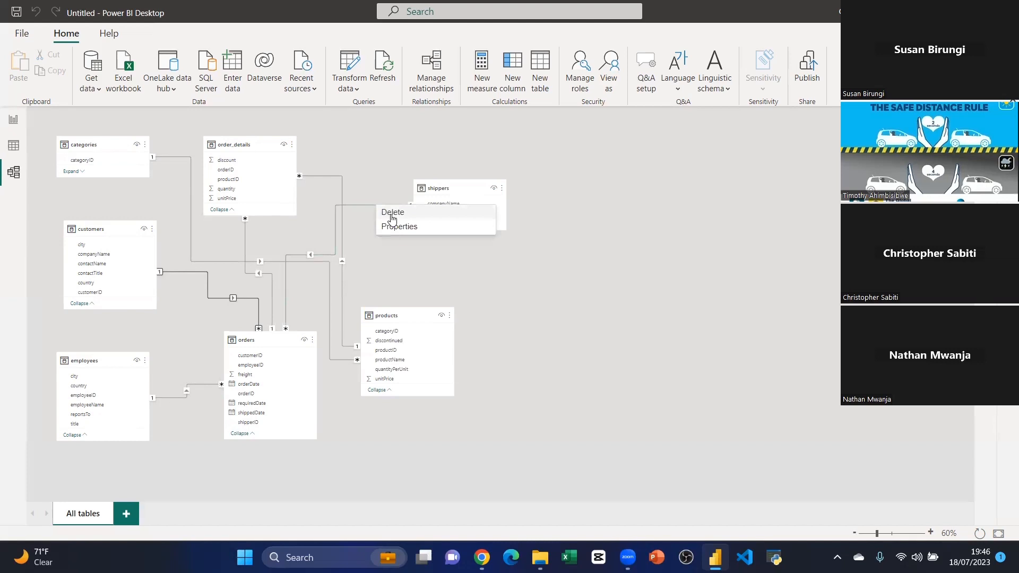
{"action": "left_click", "coordinate": [387, 212]}
{"action": "left_click", "coordinate": [579, 306]}
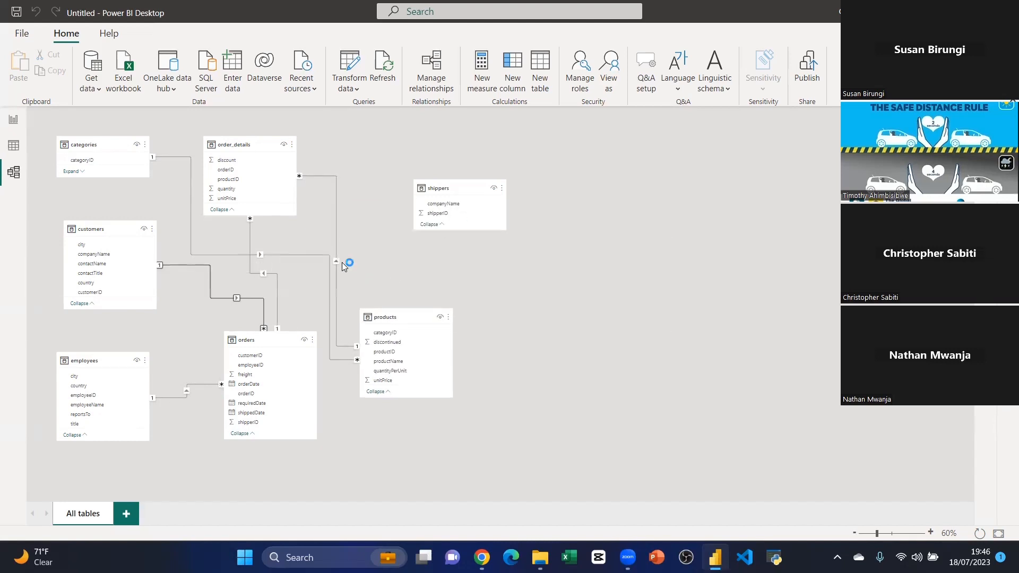
{"action": "right_click", "coordinate": [336, 250]}
{"action": "left_click", "coordinate": [356, 255]}
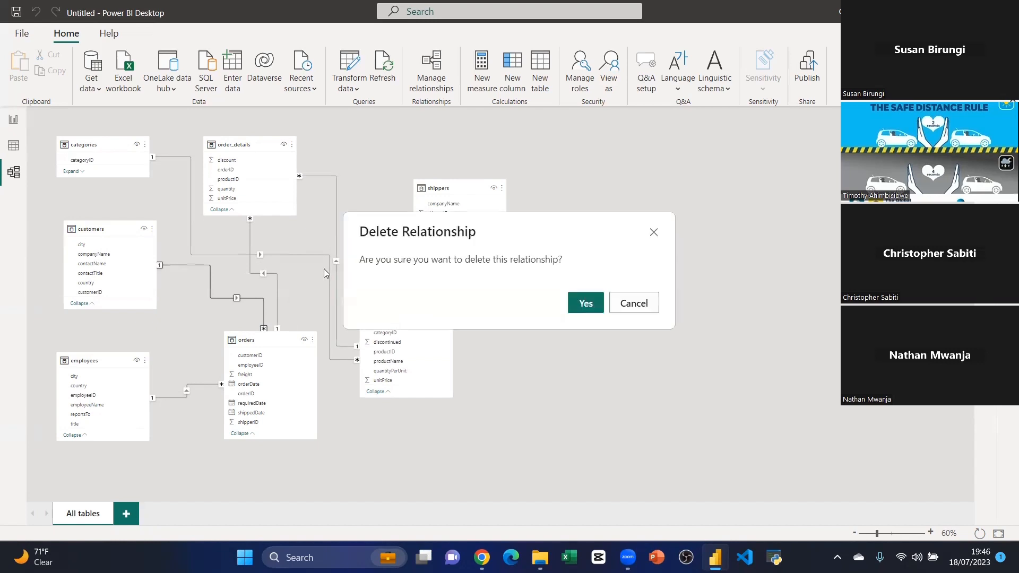
{"action": "left_click", "coordinate": [590, 304]}
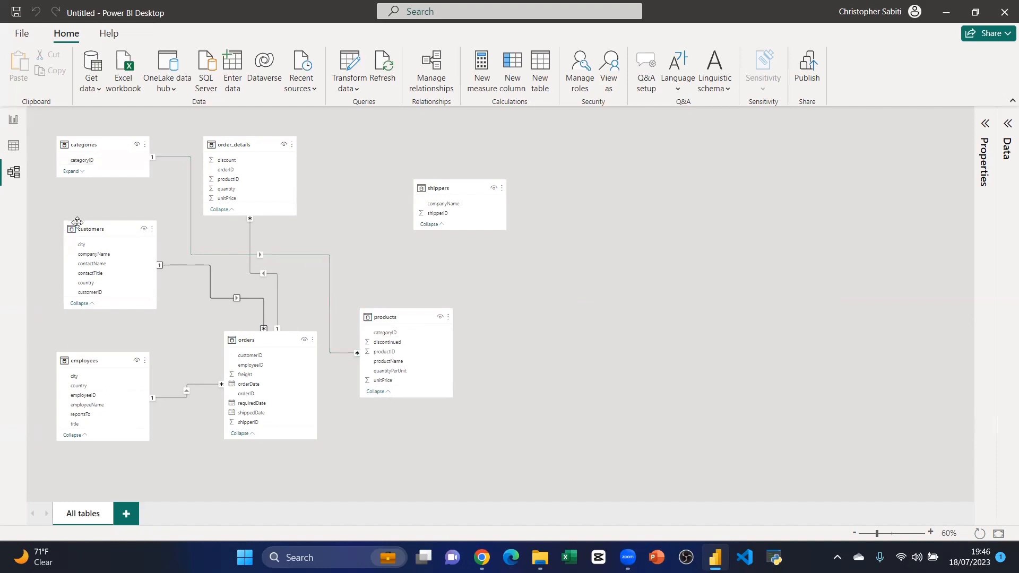
Step: Delete the relationship between categories and products and the one between order_details and orders
{"action": "right_click", "coordinate": [279, 254]}
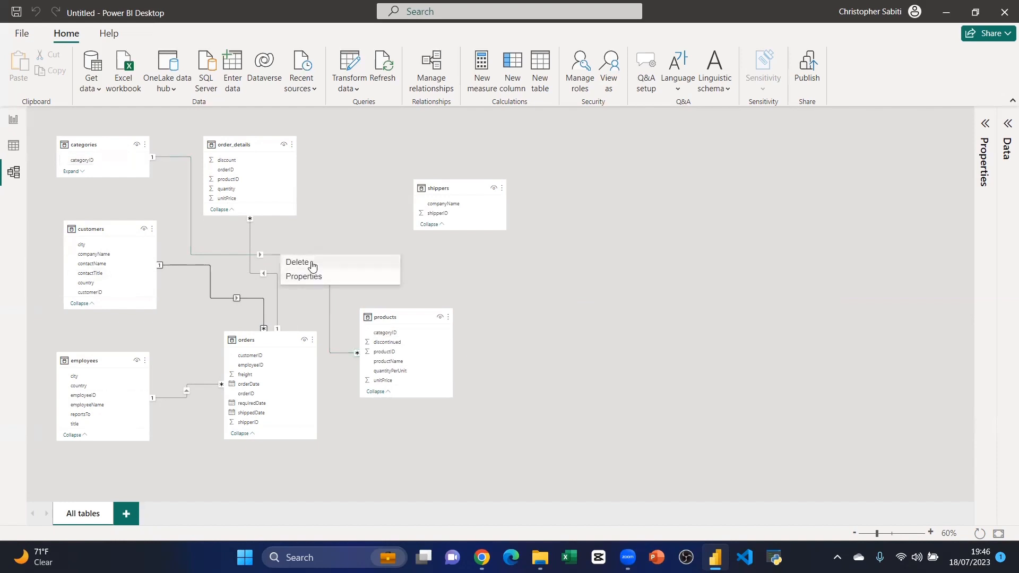
{"action": "left_click", "coordinate": [292, 260]}
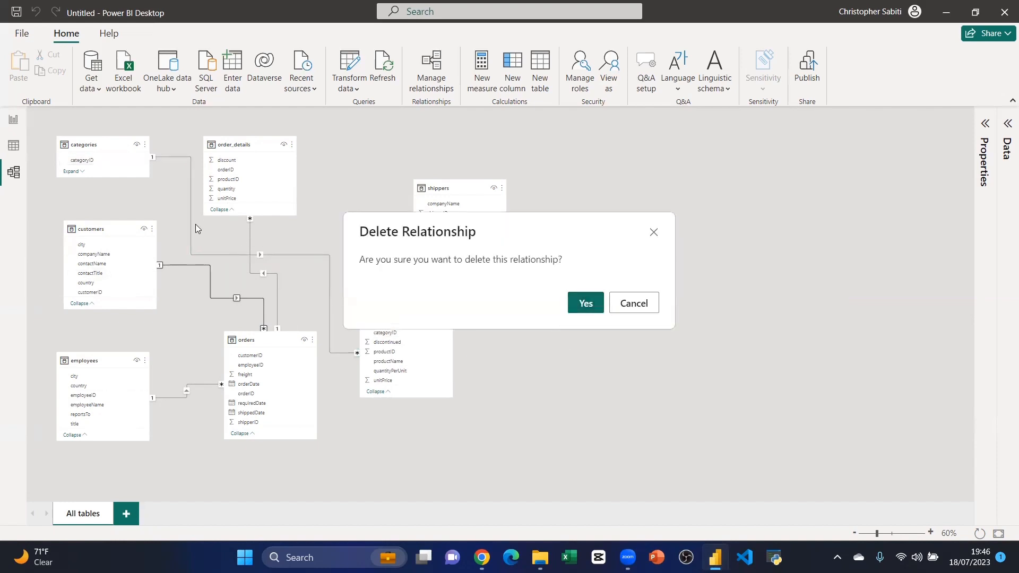
{"action": "left_click", "coordinate": [584, 306]}
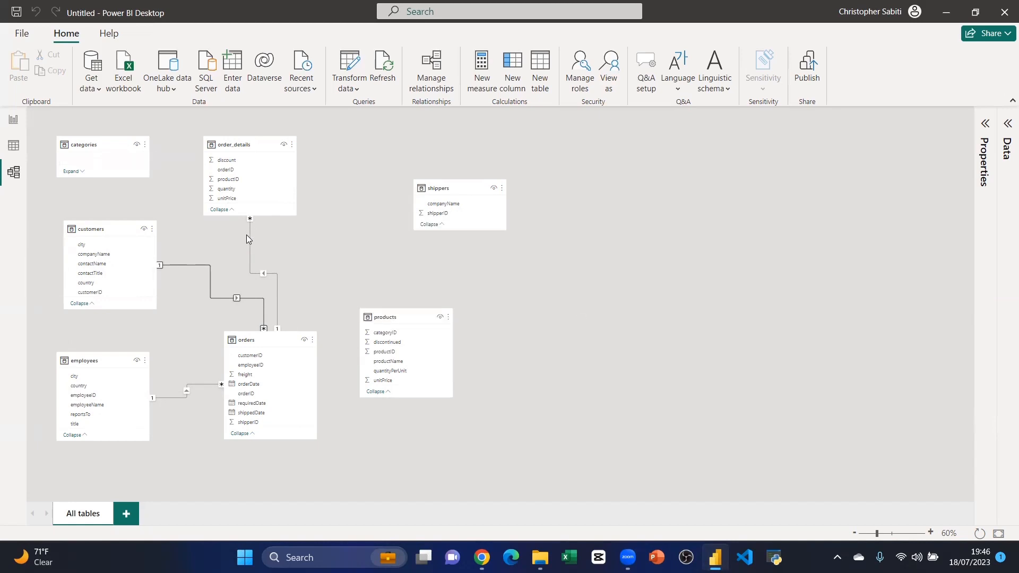
{"action": "right_click", "coordinate": [251, 236]}
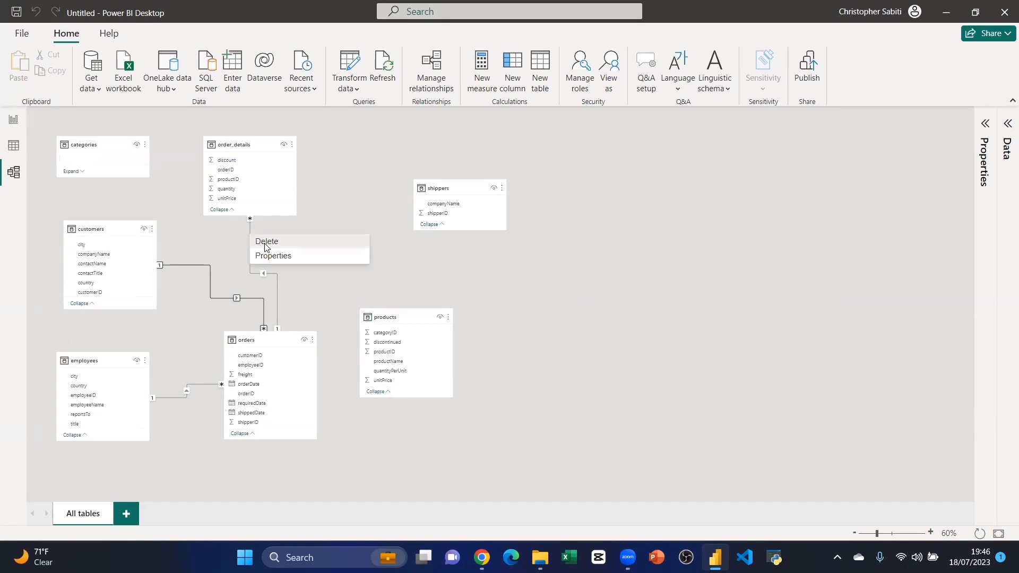
{"action": "left_click", "coordinate": [260, 242]}
{"action": "left_click", "coordinate": [584, 305]}
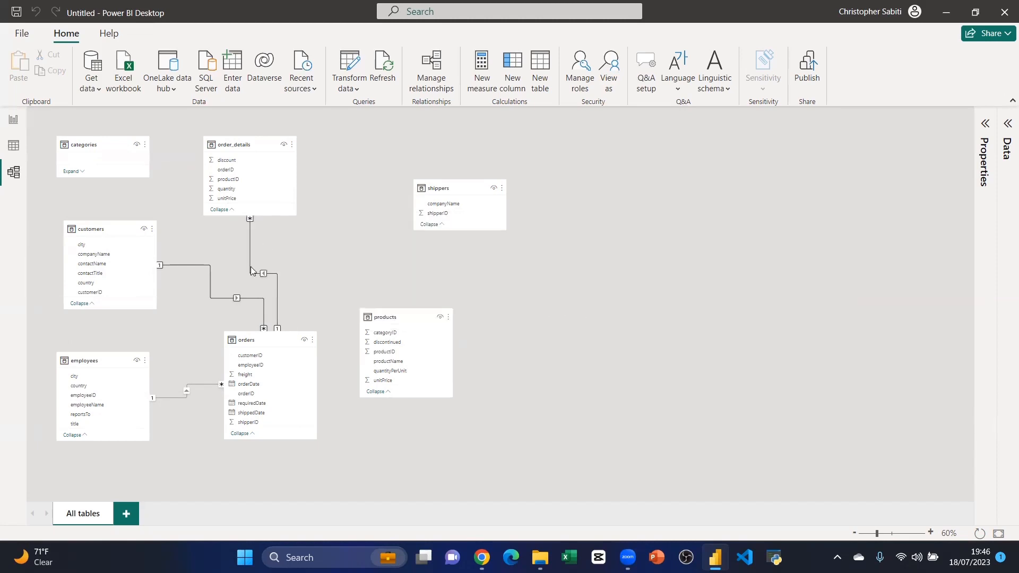
Step: Delete the customers–orders and employees–orders relationships, and enlarge the diagram to 70% zoom
{"action": "right_click", "coordinate": [210, 265]}
{"action": "left_click", "coordinate": [232, 280]}
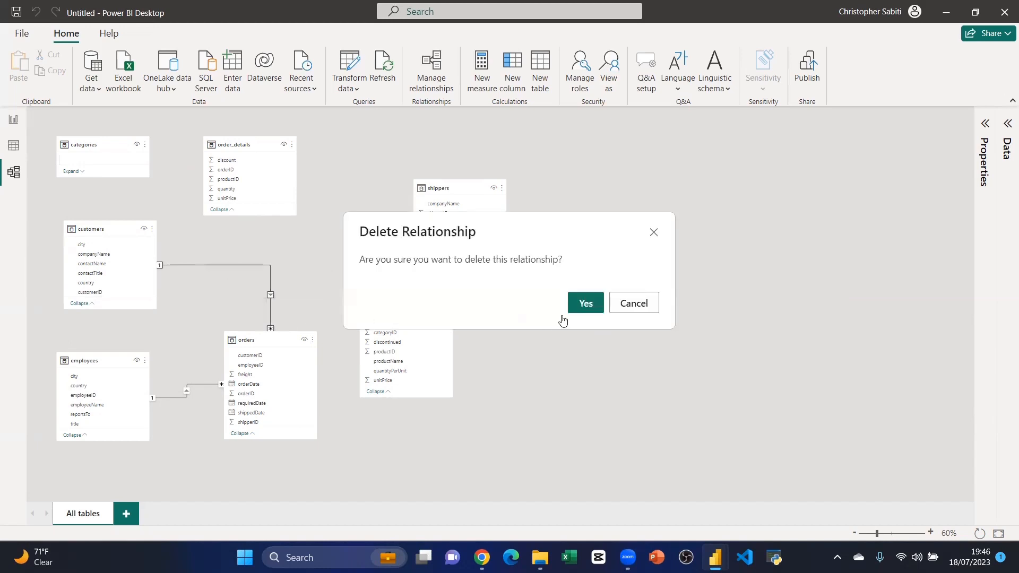
{"action": "left_click", "coordinate": [583, 304]}
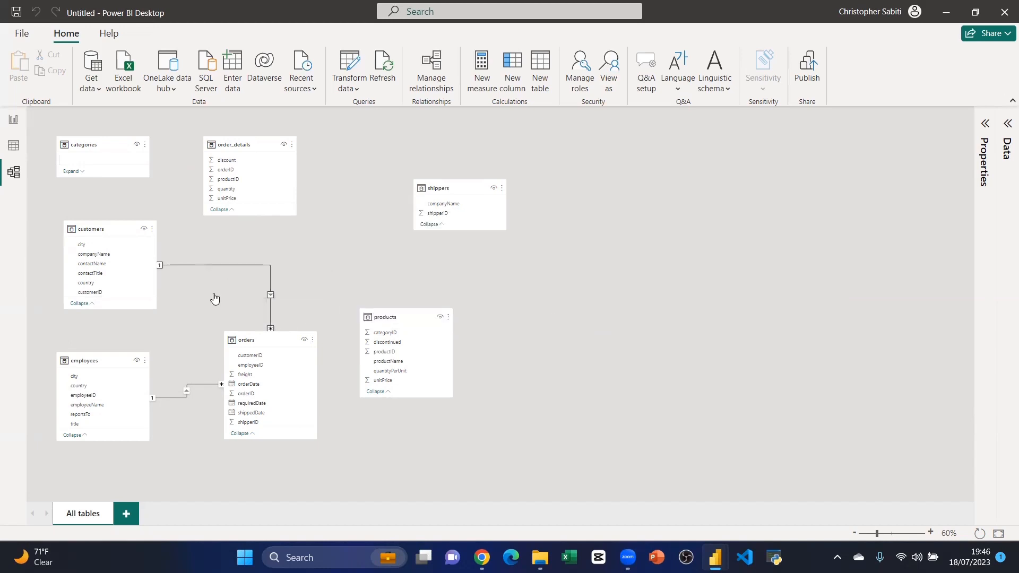
{"action": "right_click", "coordinate": [175, 397]}
{"action": "left_click", "coordinate": [187, 404]}
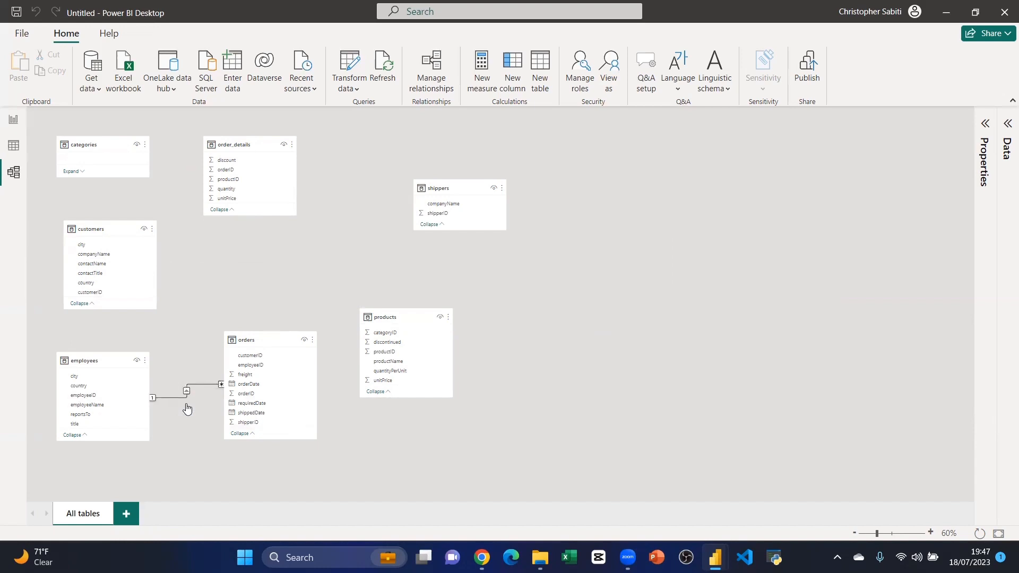
{"action": "left_click", "coordinate": [582, 313]}
{"action": "left_click", "coordinate": [930, 533]}
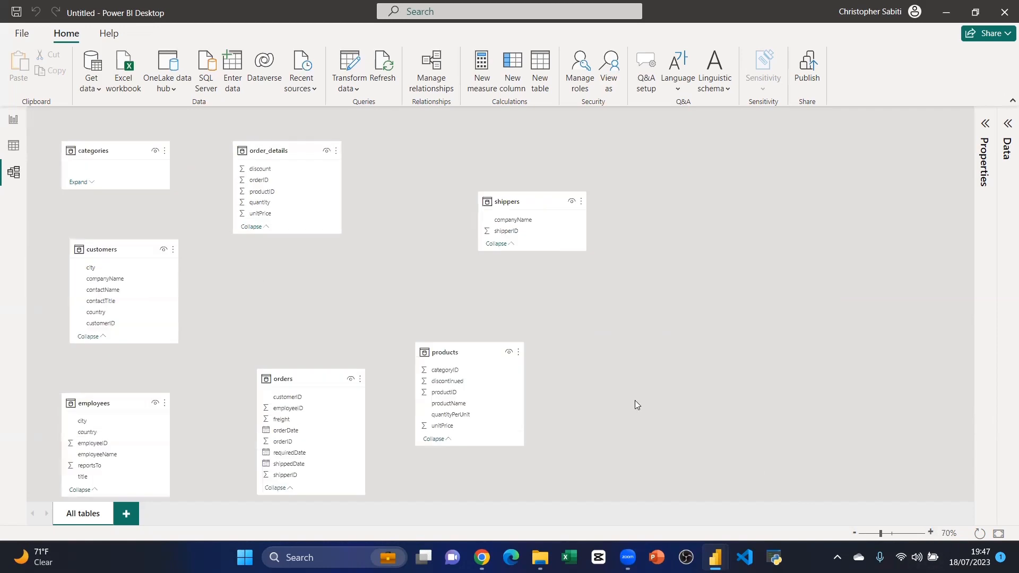
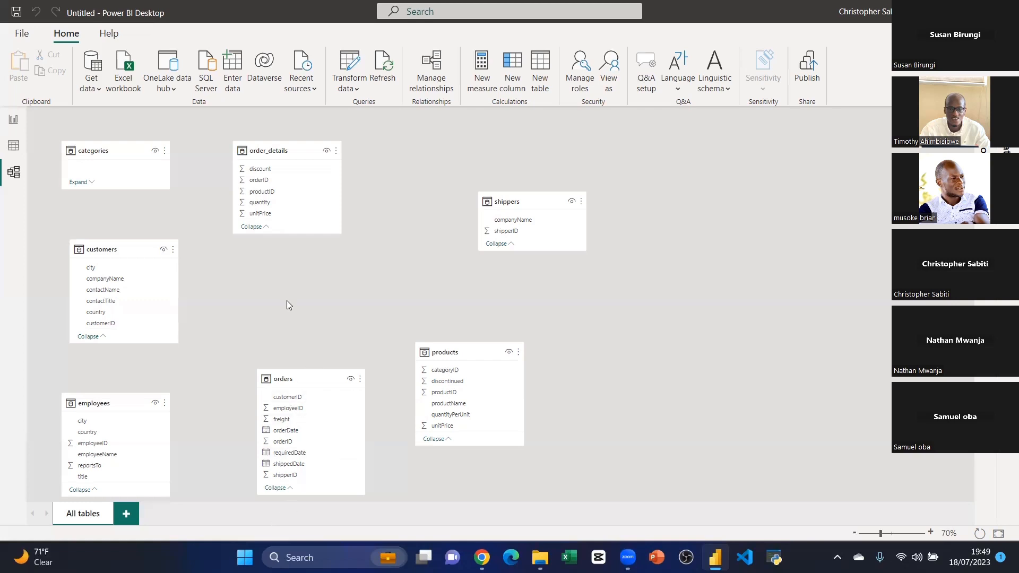
Step: Move orders up toward order_details and employees up toward customers, and expand the field list of categories
{"action": "left_click_drag", "start_coordinate": [297, 379], "coordinate": [319, 311]}
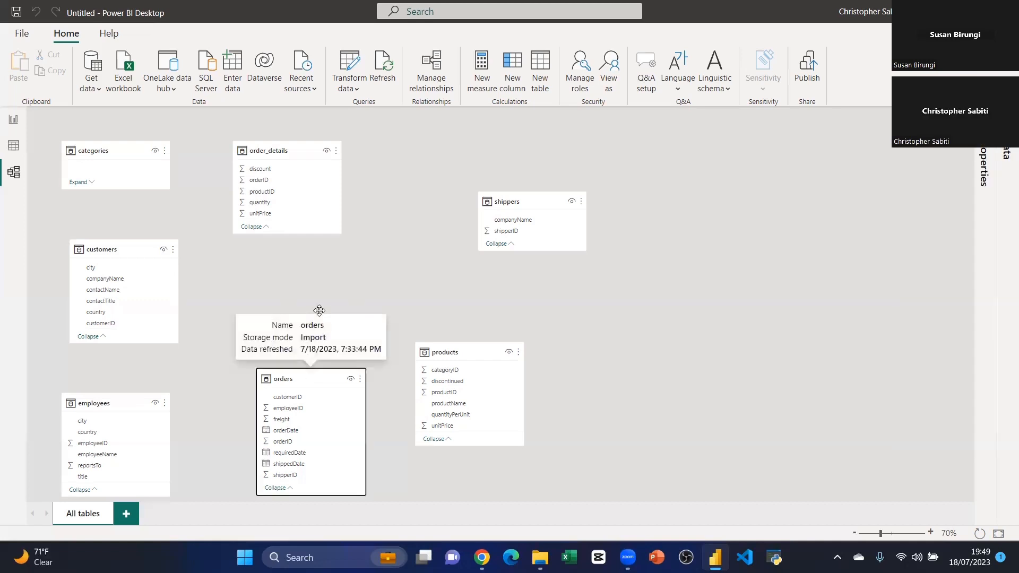
{"action": "left_click_drag", "start_coordinate": [127, 403], "coordinate": [149, 377]}
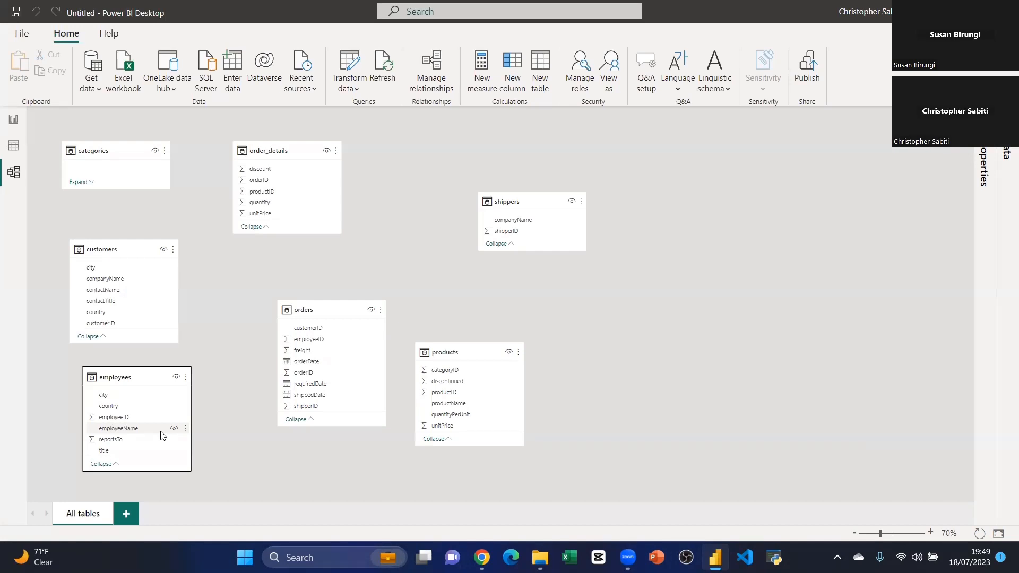
{"action": "left_click", "coordinate": [86, 151]}
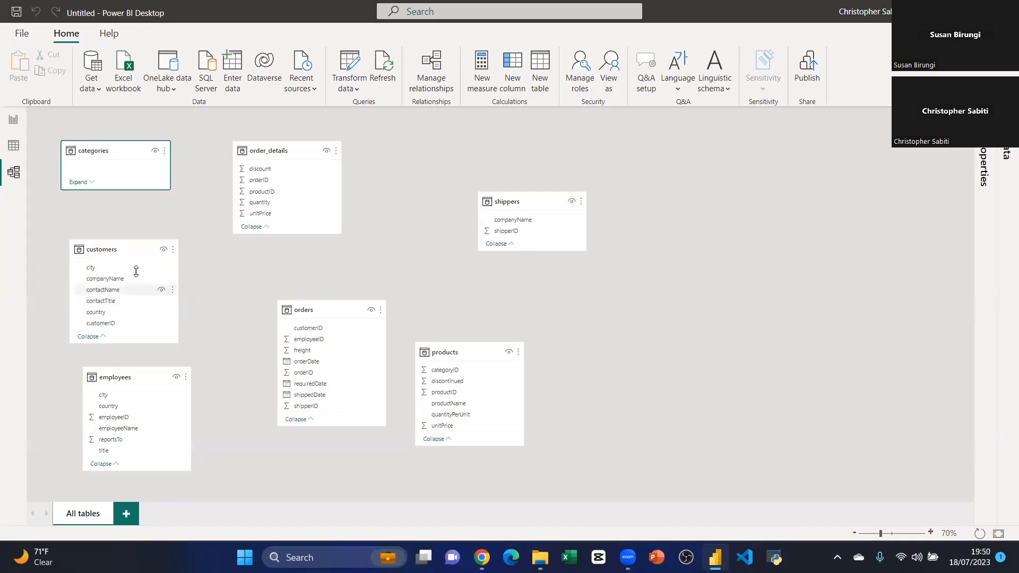
{"action": "left_click", "coordinate": [79, 183]}
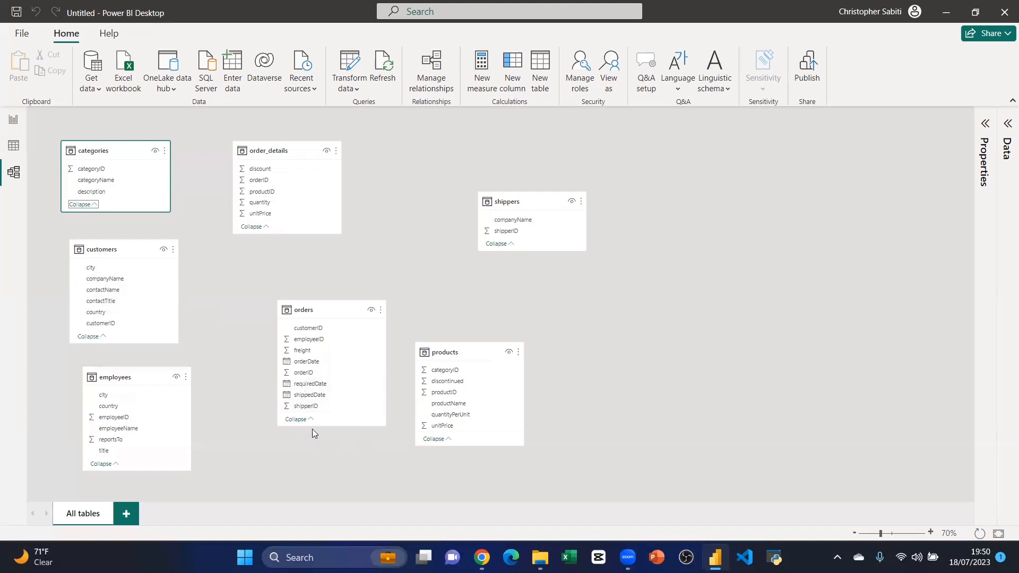
Step: Make the orders table slightly taller, align it with order_details just above it, and bring shippers closer to them
{"action": "left_click_drag", "start_coordinate": [308, 431], "coordinate": [300, 448]}
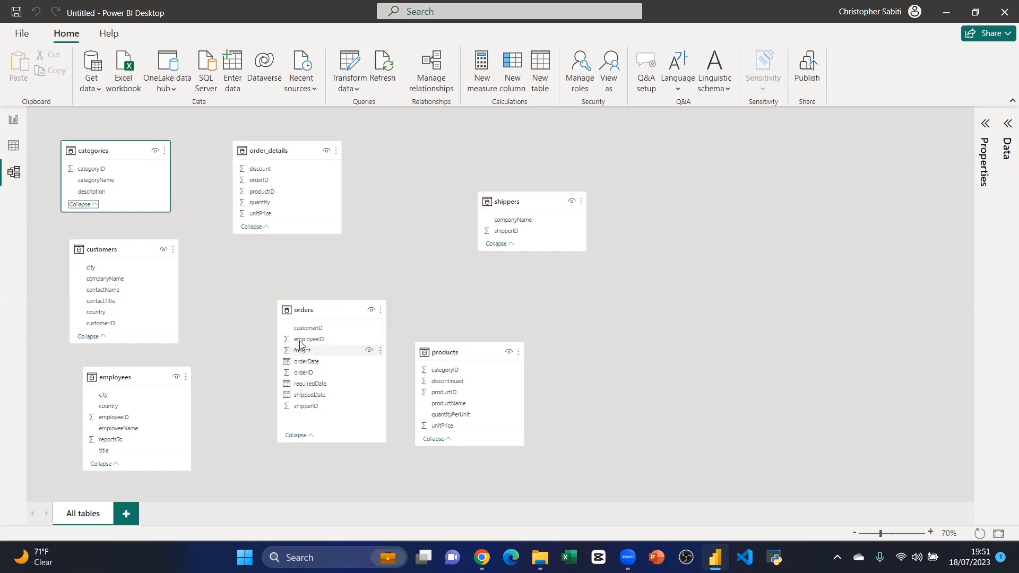
{"action": "left_click_drag", "start_coordinate": [307, 313], "coordinate": [293, 276]}
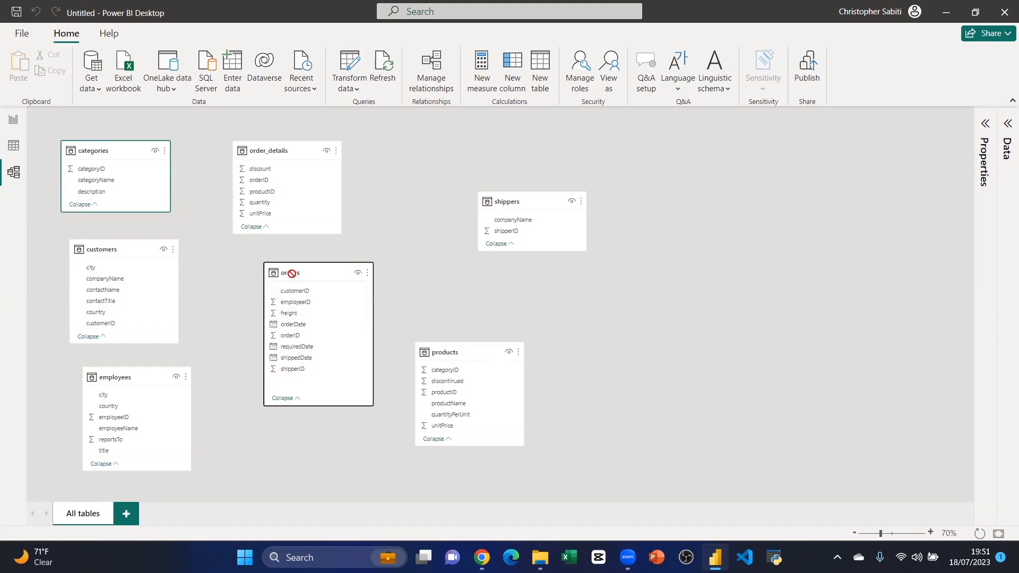
{"action": "left_click_drag", "start_coordinate": [295, 154], "coordinate": [330, 155]}
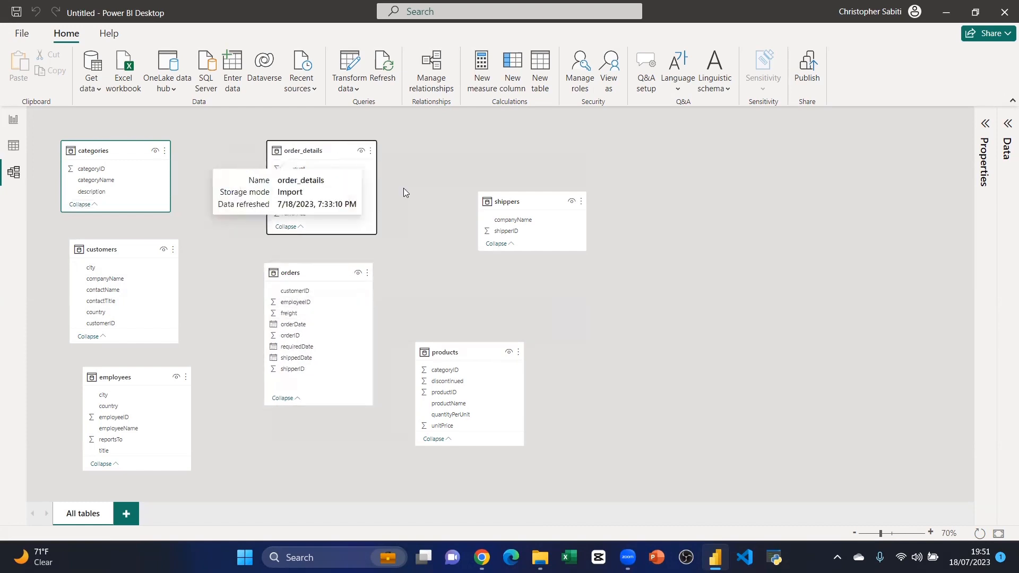
{"action": "left_click_drag", "start_coordinate": [503, 201], "coordinate": [474, 214]}
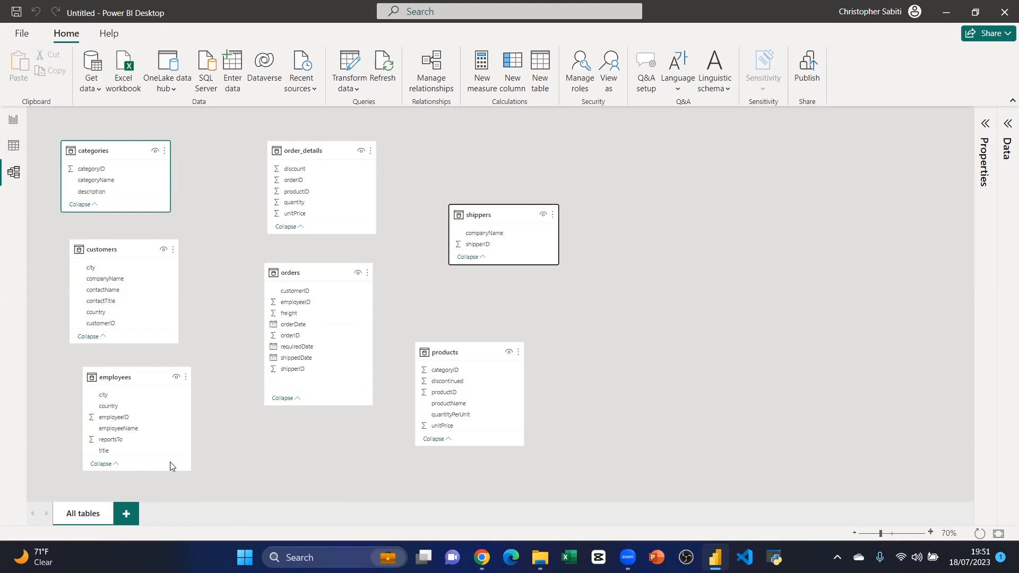
Step: Shift categories and order_details to the right, and move products and shippers slightly down in the diagram
{"action": "left_click_drag", "start_coordinate": [139, 147], "coordinate": [193, 147]}
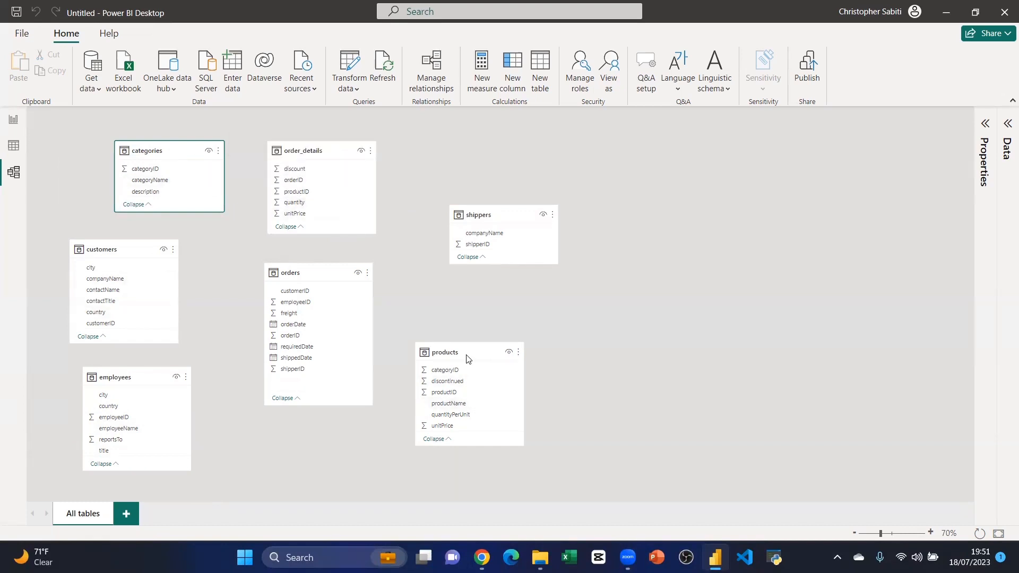
{"action": "left_click_drag", "start_coordinate": [467, 359], "coordinate": [460, 383]}
{"action": "left_click_drag", "start_coordinate": [477, 213], "coordinate": [483, 239]}
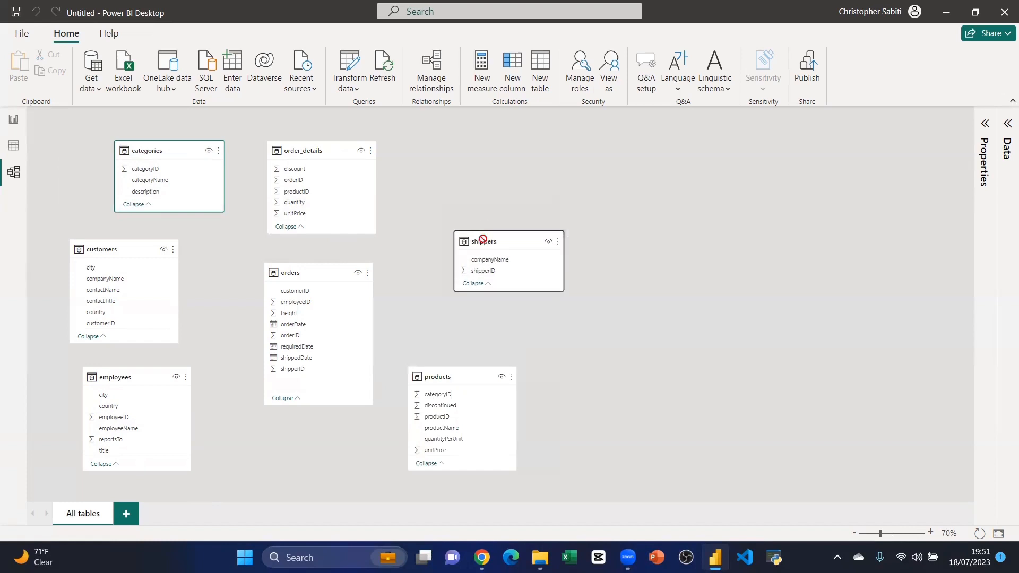
{"action": "left_click_drag", "start_coordinate": [331, 144], "coordinate": [374, 140]}
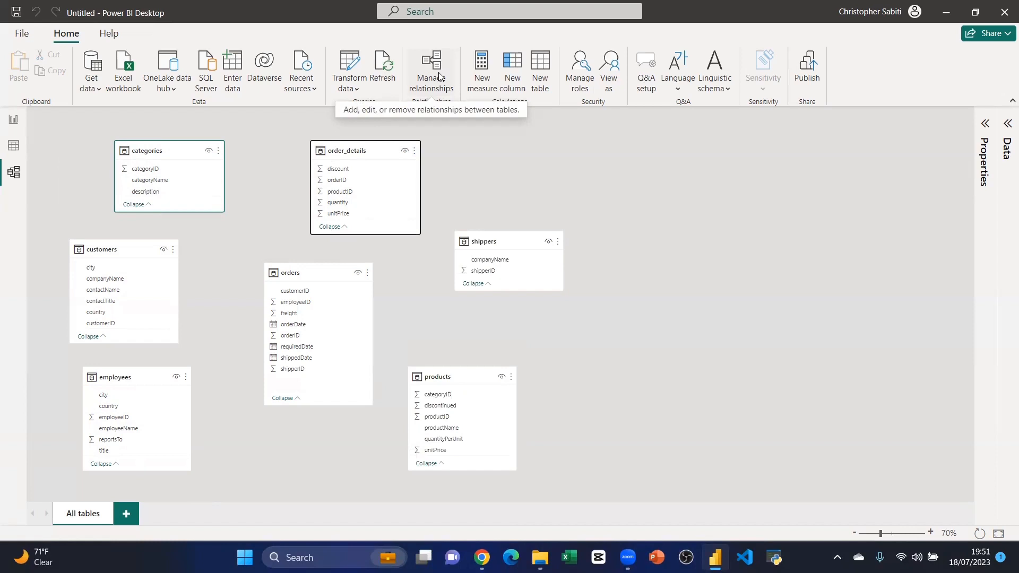
{"action": "left_click", "coordinate": [714, 71]}
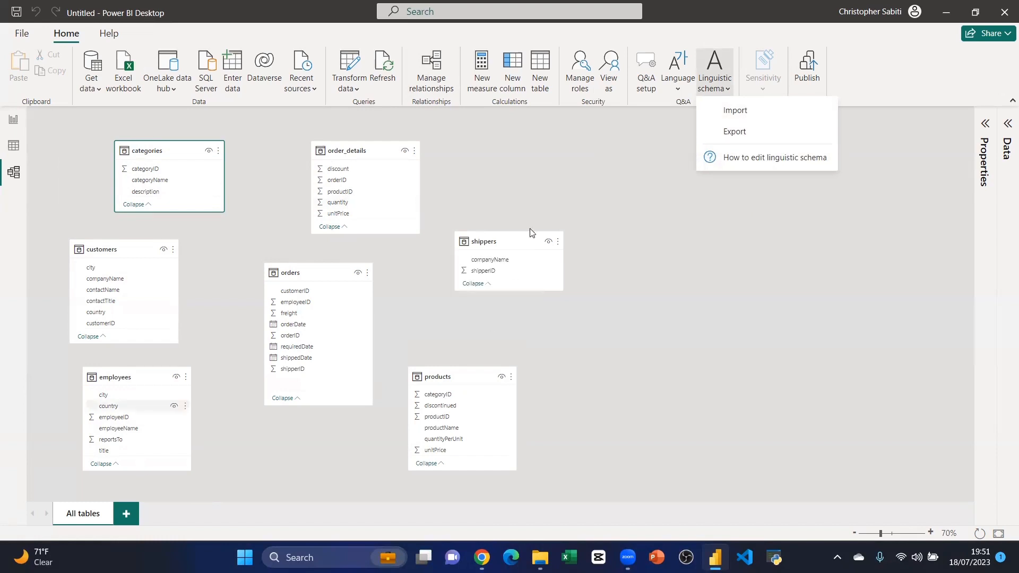
{"action": "left_click", "coordinate": [616, 350]}
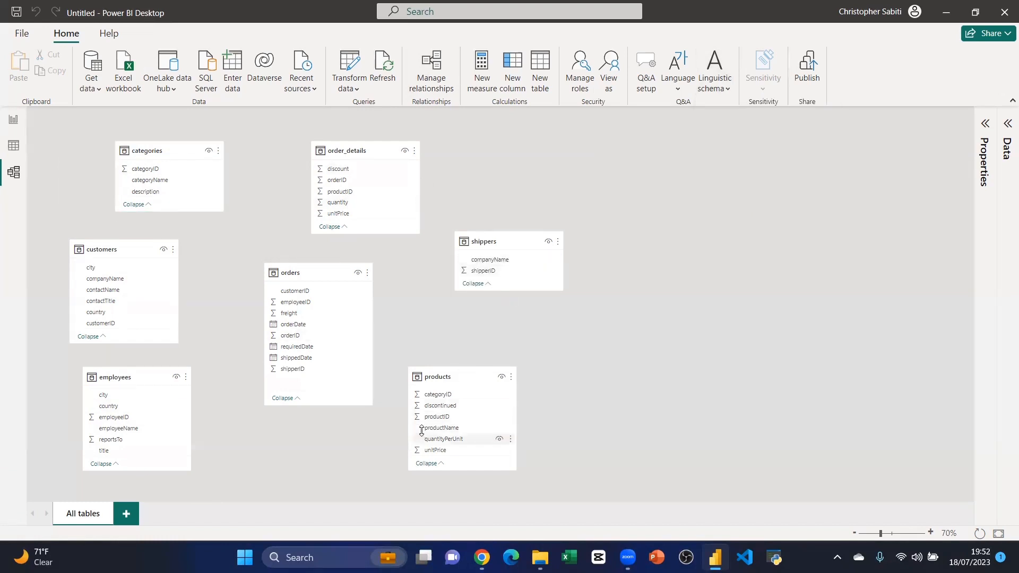
Step: Move customers and categories closer to the orders table, and lower shippers slightly toward products
{"action": "left_click_drag", "start_coordinate": [124, 249], "coordinate": [146, 247]}
{"action": "left_click_drag", "start_coordinate": [164, 151], "coordinate": [219, 151]}
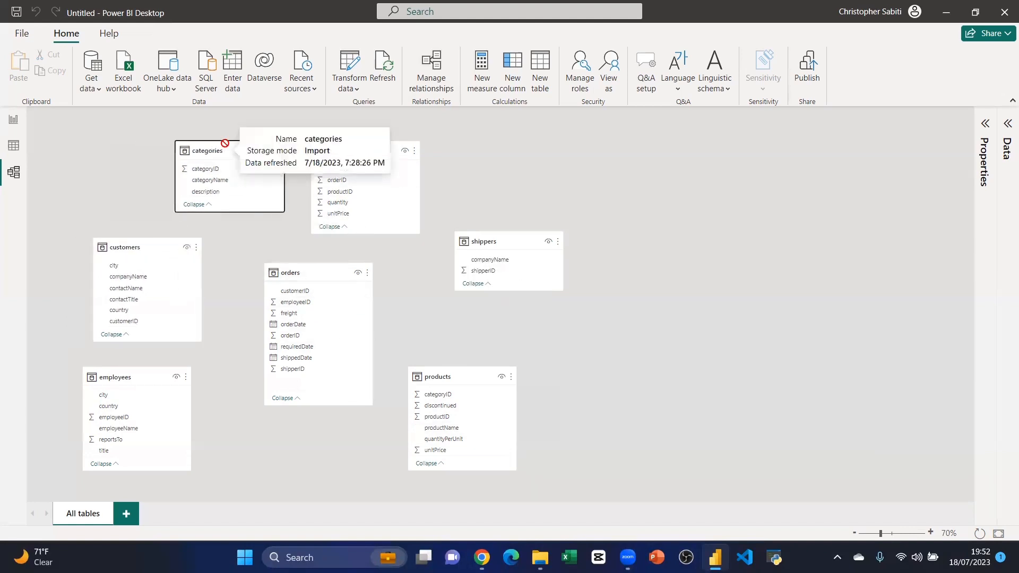
{"action": "left_click_drag", "start_coordinate": [504, 240], "coordinate": [497, 259]}
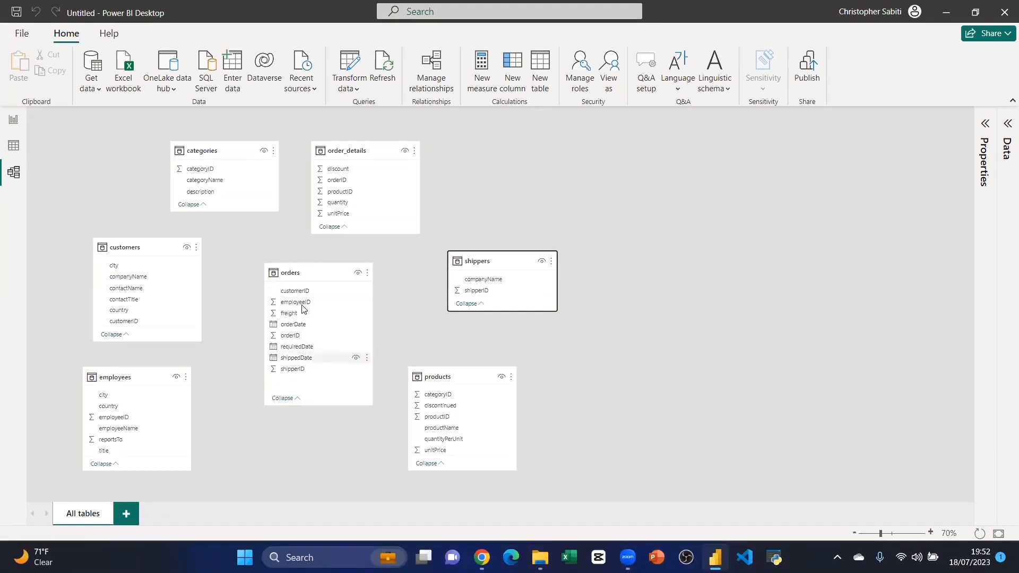
Step: Gather categories, order_details and customers in the lower part of the diagram, and place orders apart to the right of shippers
{"action": "left_click_drag", "start_coordinate": [293, 273], "coordinate": [753, 216]}
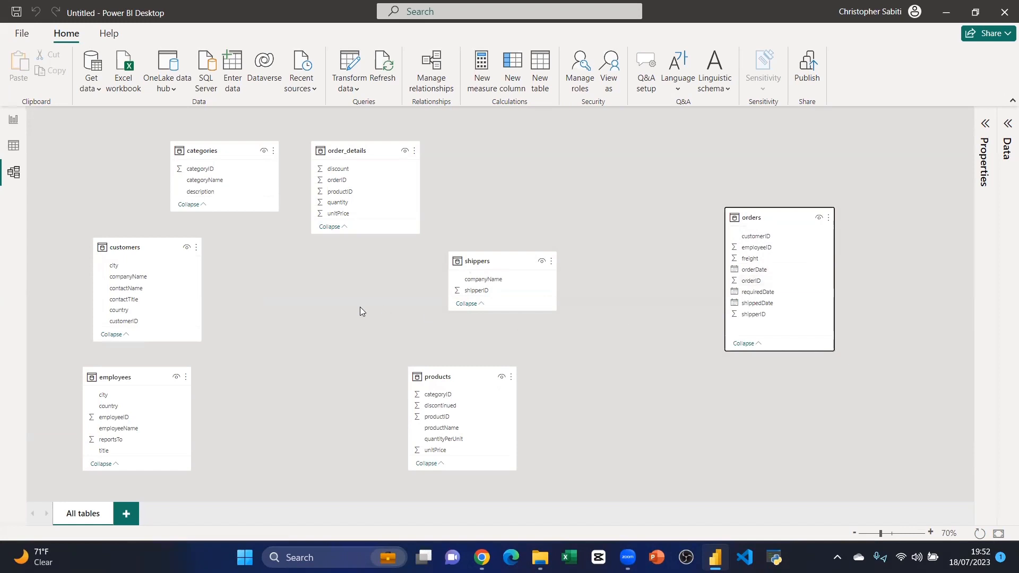
{"action": "left_click_drag", "start_coordinate": [212, 154], "coordinate": [267, 348]}
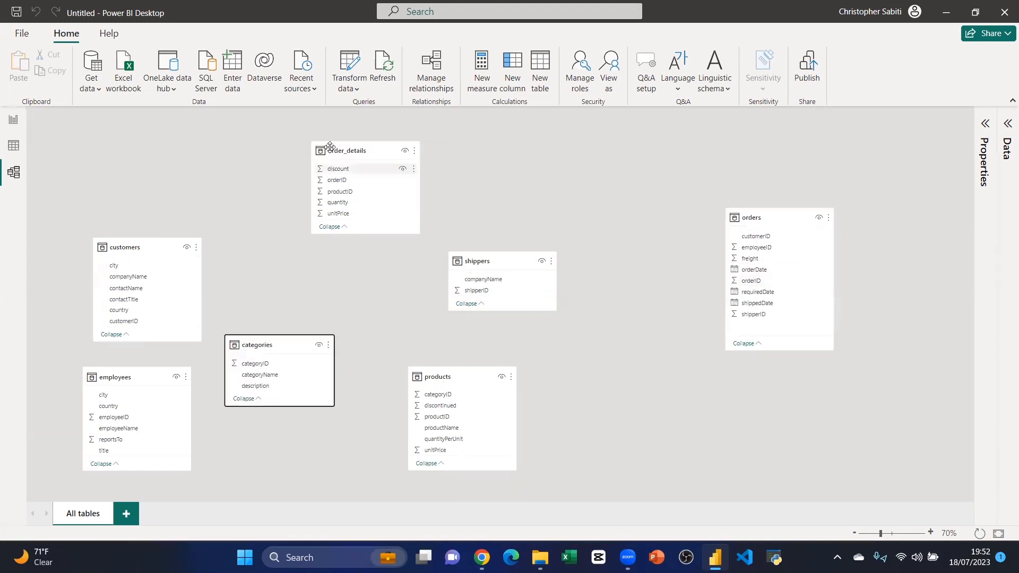
{"action": "left_click_drag", "start_coordinate": [343, 151], "coordinate": [376, 269]}
{"action": "left_click_drag", "start_coordinate": [145, 248], "coordinate": [130, 280]}
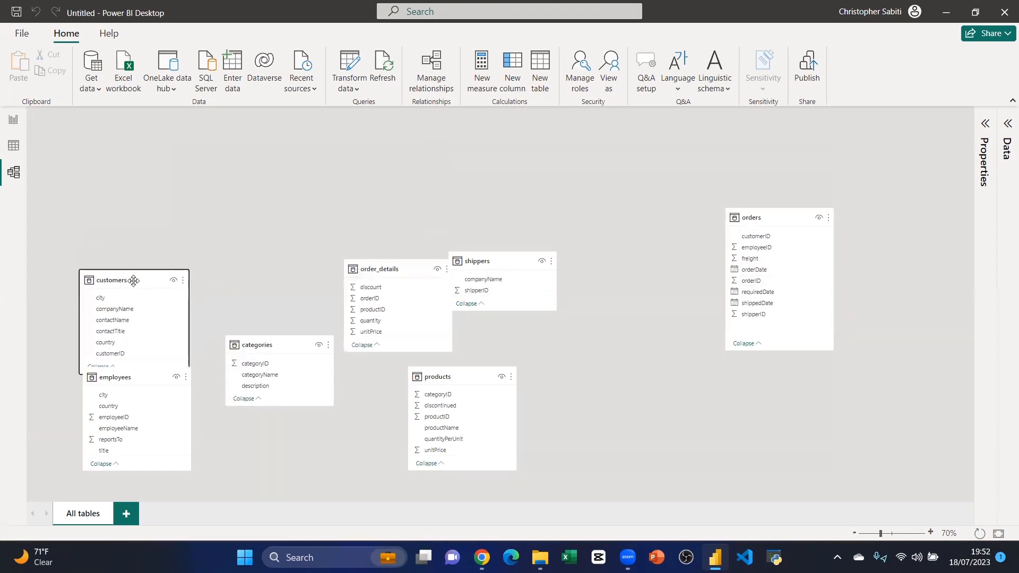
{"action": "left_click_drag", "start_coordinate": [785, 219], "coordinate": [247, 153]}
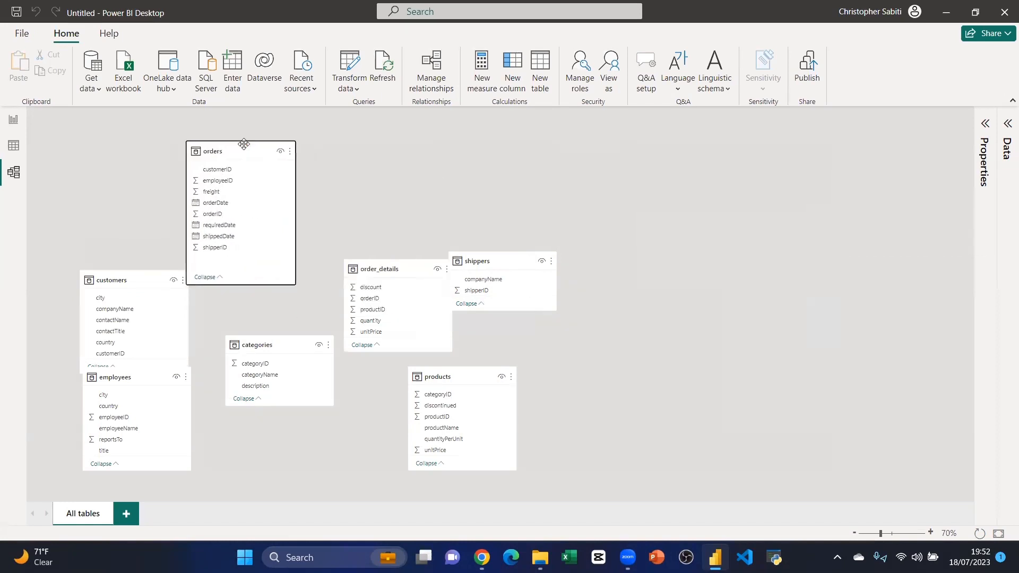
{"action": "left_click_drag", "start_coordinate": [381, 269], "coordinate": [387, 281]}
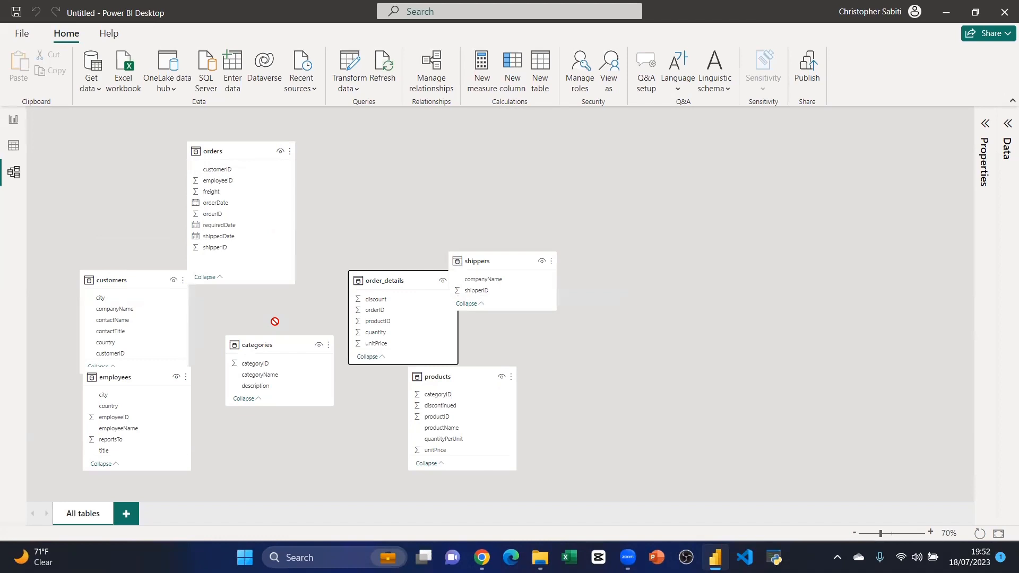
{"action": "left_click_drag", "start_coordinate": [245, 153], "coordinate": [663, 269]}
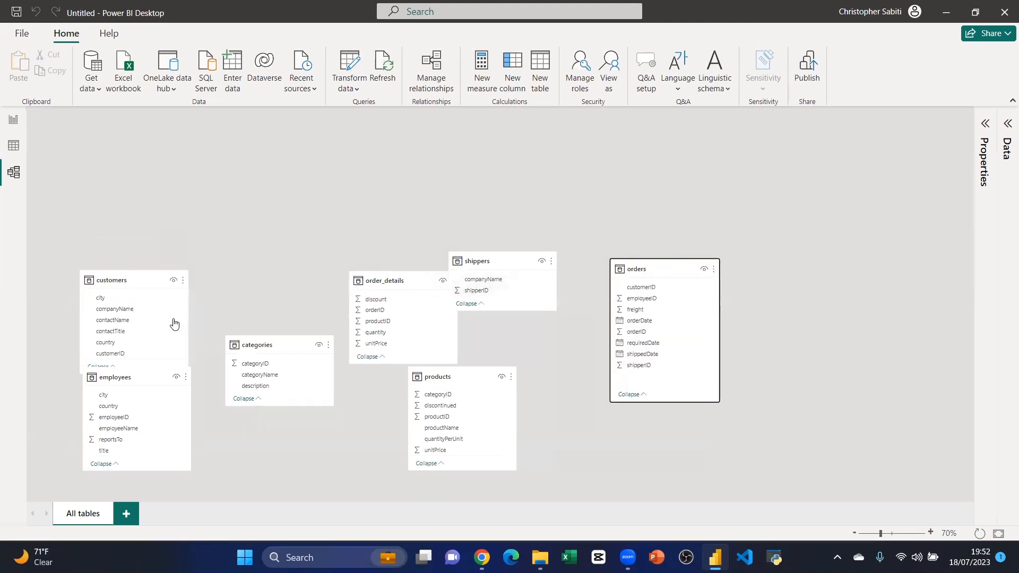
Step: Line up customers, employees, order_details, shippers, products and categories in an upper row, and place orders below order_details
{"action": "left_click_drag", "start_coordinate": [126, 281], "coordinate": [118, 175]}
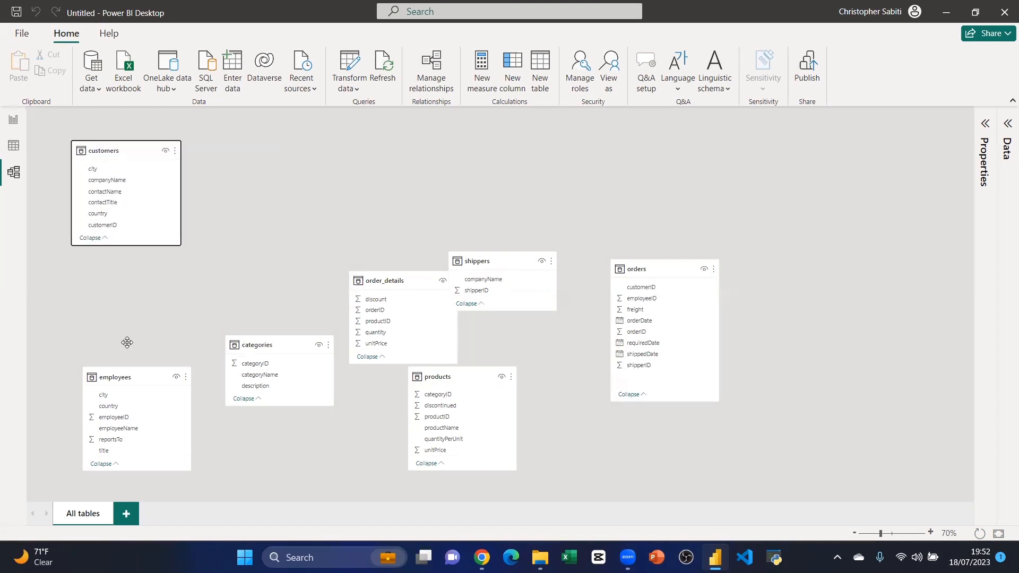
{"action": "left_click_drag", "start_coordinate": [118, 374], "coordinate": [261, 151]}
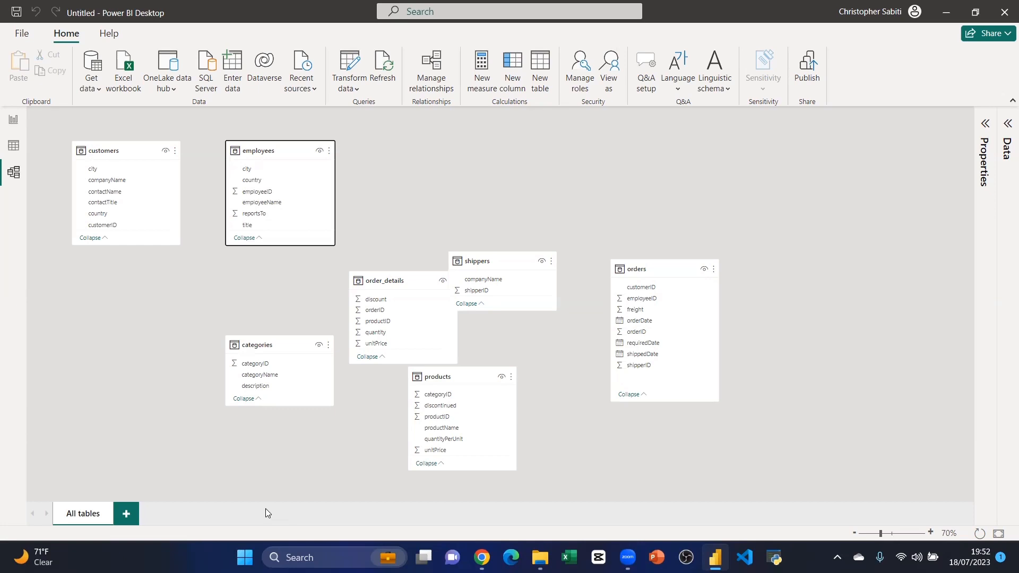
{"action": "left_click_drag", "start_coordinate": [385, 281], "coordinate": [456, 156]}
{"action": "left_click_drag", "start_coordinate": [480, 258], "coordinate": [571, 157]}
{"action": "left_click_drag", "start_coordinate": [440, 378], "coordinate": [738, 159]}
{"action": "left_click_drag", "start_coordinate": [256, 345], "coordinate": [864, 164]}
{"action": "left_click_drag", "start_coordinate": [658, 273], "coordinate": [456, 350]}
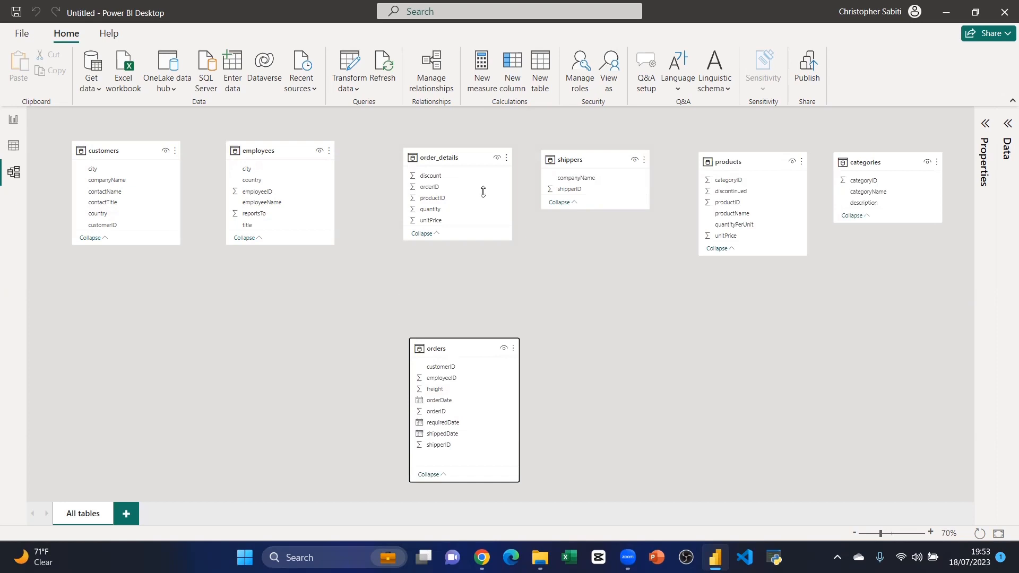
Step: Open the 3D_EACOP_V4.0 report in a separate window and return to the untitled model diagram
{"action": "left_click", "coordinate": [773, 557]}
{"action": "right_click", "coordinate": [715, 557]}
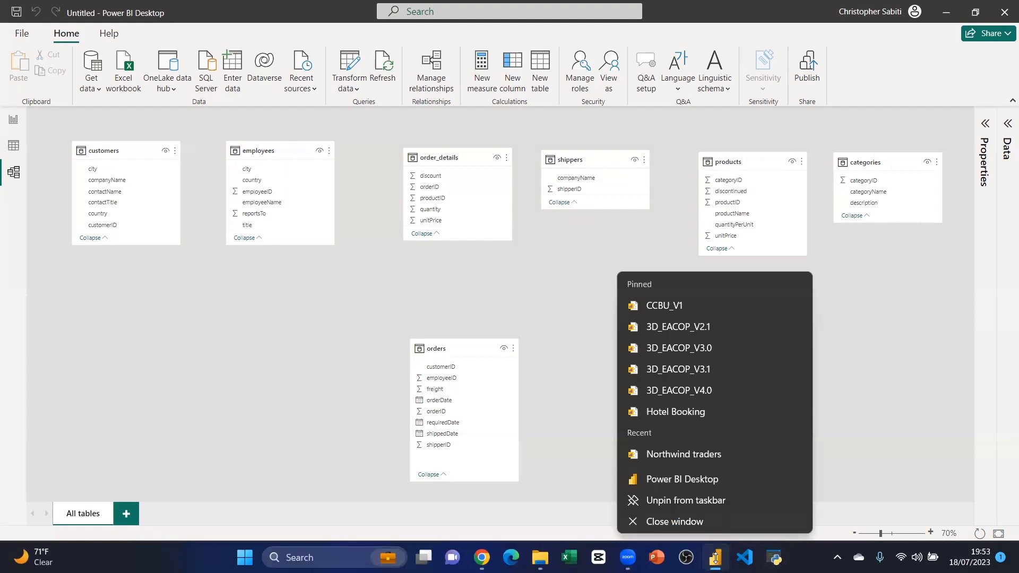
{"action": "left_click", "coordinate": [695, 394]}
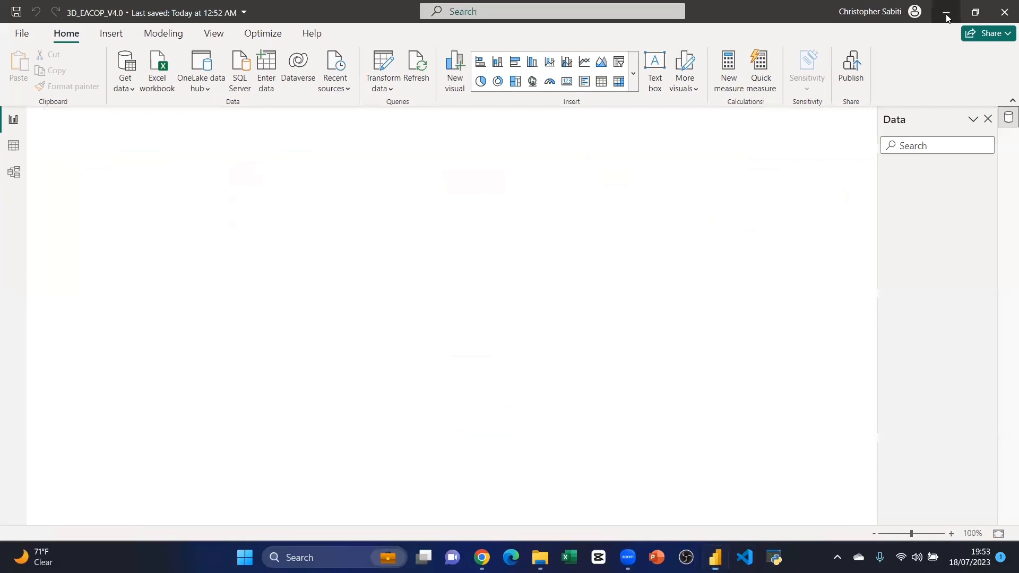
{"action": "left_click", "coordinate": [946, 13]}
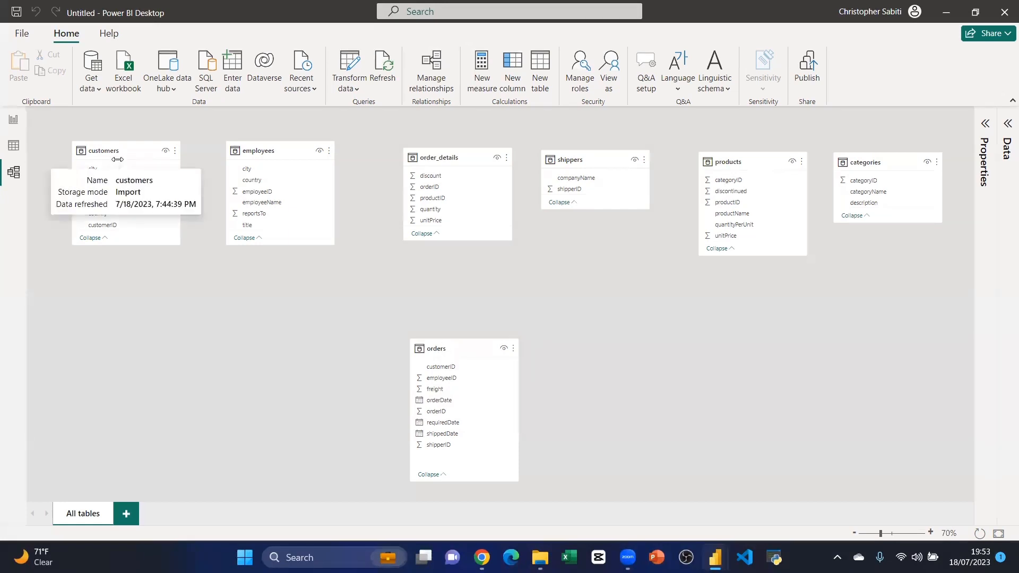
Step: Make customers slightly taller, bring categories next to shippers, and place orders and products side by side in the lower row
{"action": "left_click_drag", "start_coordinate": [116, 246], "coordinate": [115, 263]}
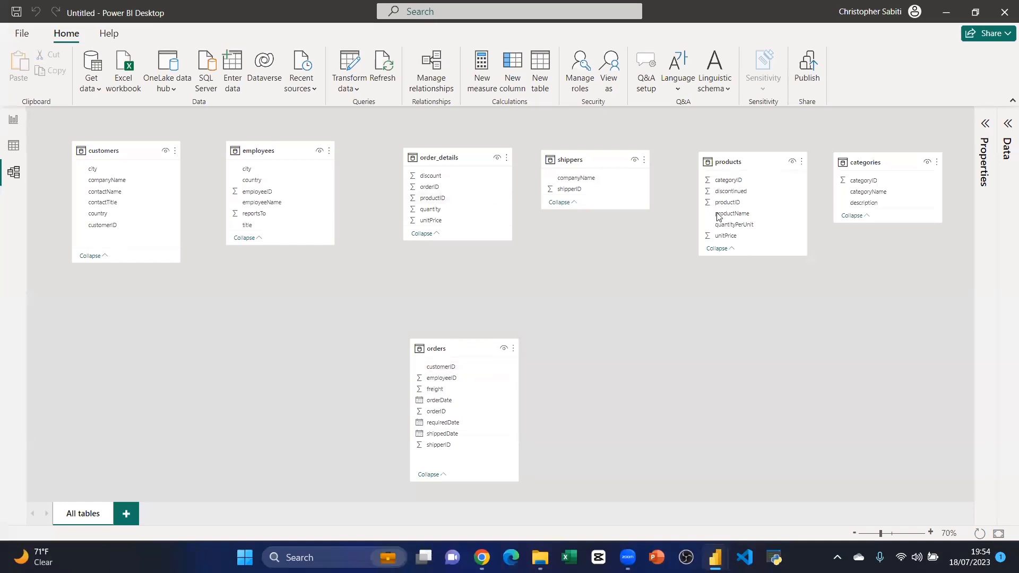
{"action": "left_click_drag", "start_coordinate": [754, 212], "coordinate": [721, 445]}
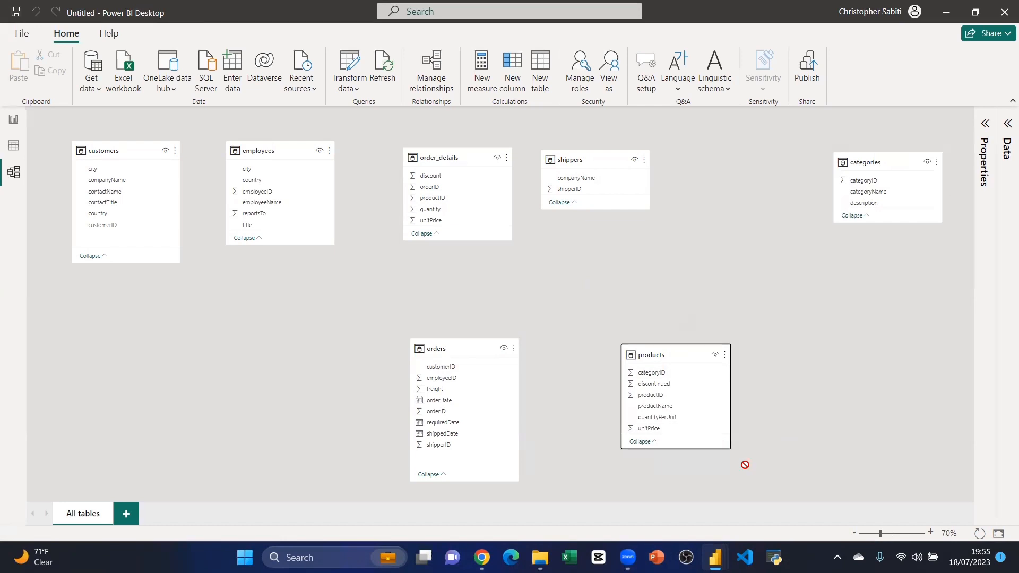
{"action": "left_click_drag", "start_coordinate": [842, 166], "coordinate": [725, 164]}
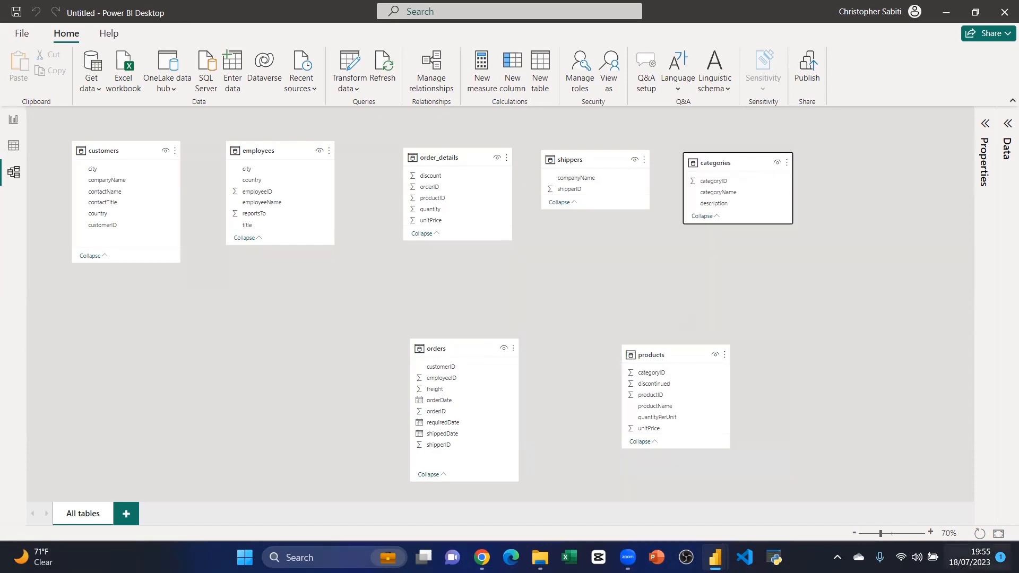
{"action": "left_click_drag", "start_coordinate": [441, 348], "coordinate": [316, 344]}
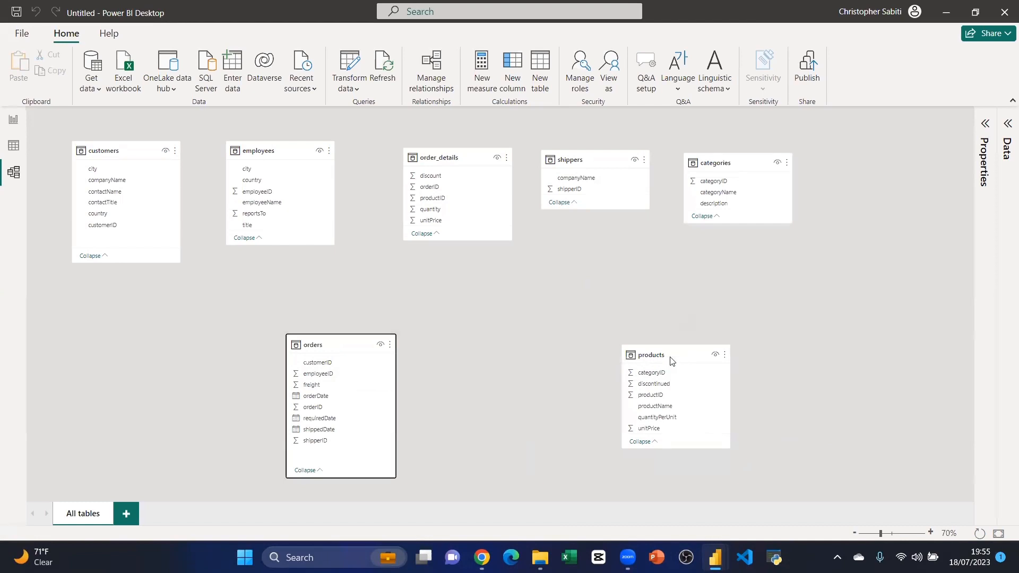
{"action": "left_click_drag", "start_coordinate": [671, 361], "coordinate": [542, 354]}
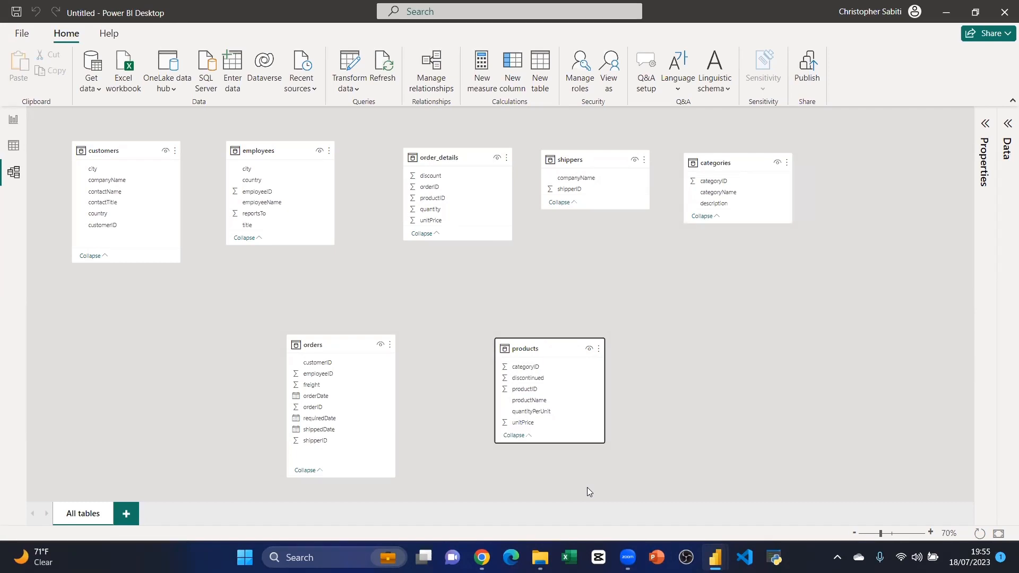
{"action": "mouse_move", "coordinate": [553, 360]}
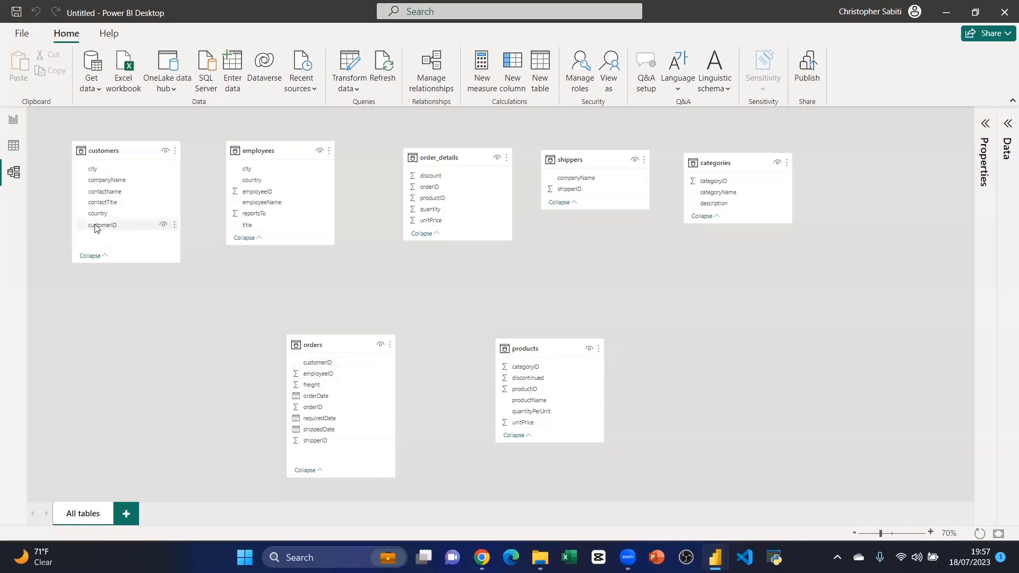
Step: Relate customers to orders on customerID as a trial and delete that relationship
{"action": "left_click_drag", "start_coordinate": [97, 227], "coordinate": [319, 364]}
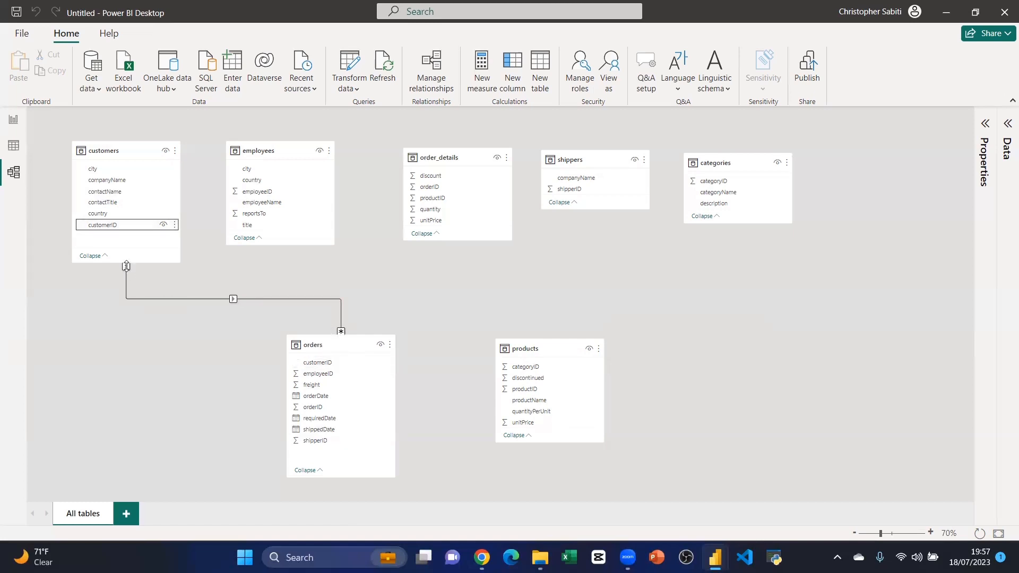
{"action": "right_click", "coordinate": [270, 298]}
{"action": "left_click", "coordinate": [287, 305]}
{"action": "left_click", "coordinate": [598, 311]}
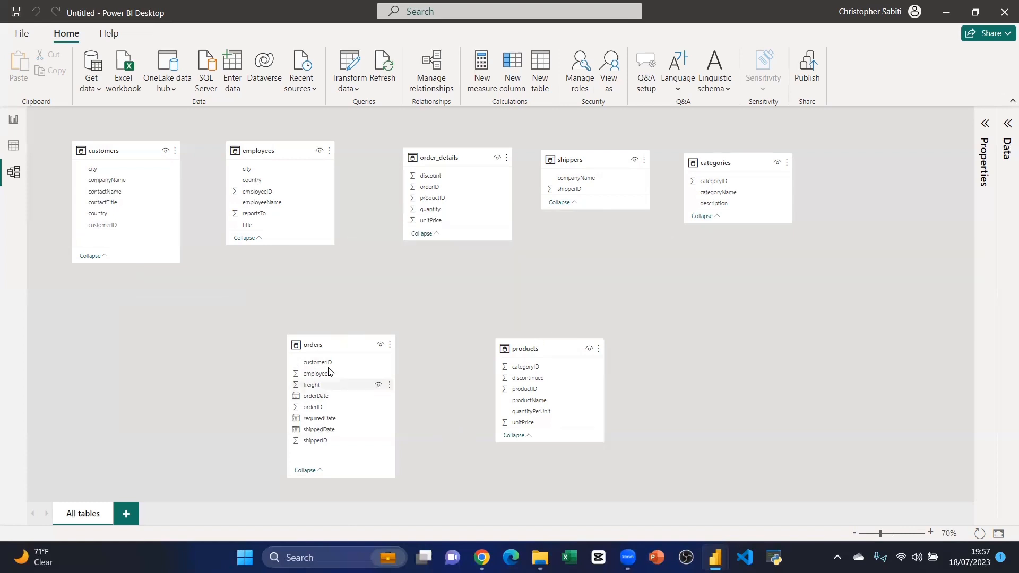
Step: Relate orders to customers on customerID, with many-to-one cardinality and single cross filter direction
{"action": "left_click_drag", "start_coordinate": [324, 365], "coordinate": [123, 228]}
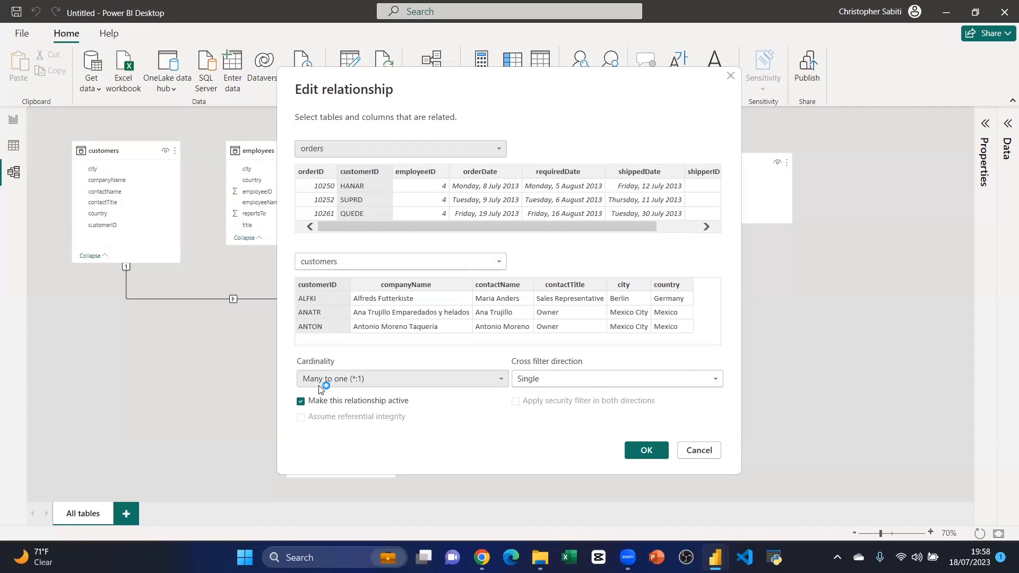
{"action": "left_click", "coordinate": [533, 380]}
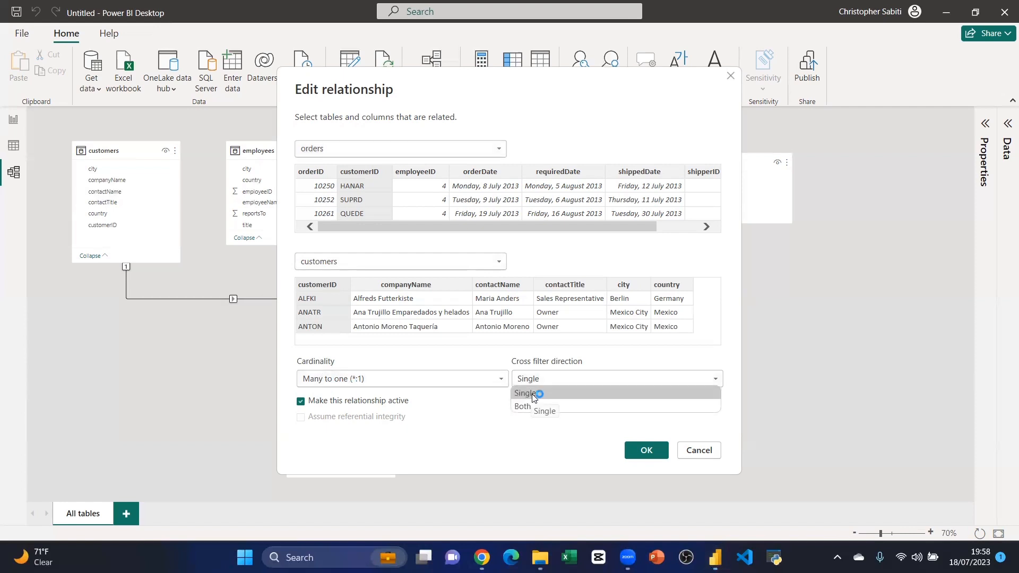
{"action": "left_click", "coordinate": [491, 430]}
{"action": "left_click", "coordinate": [626, 452]}
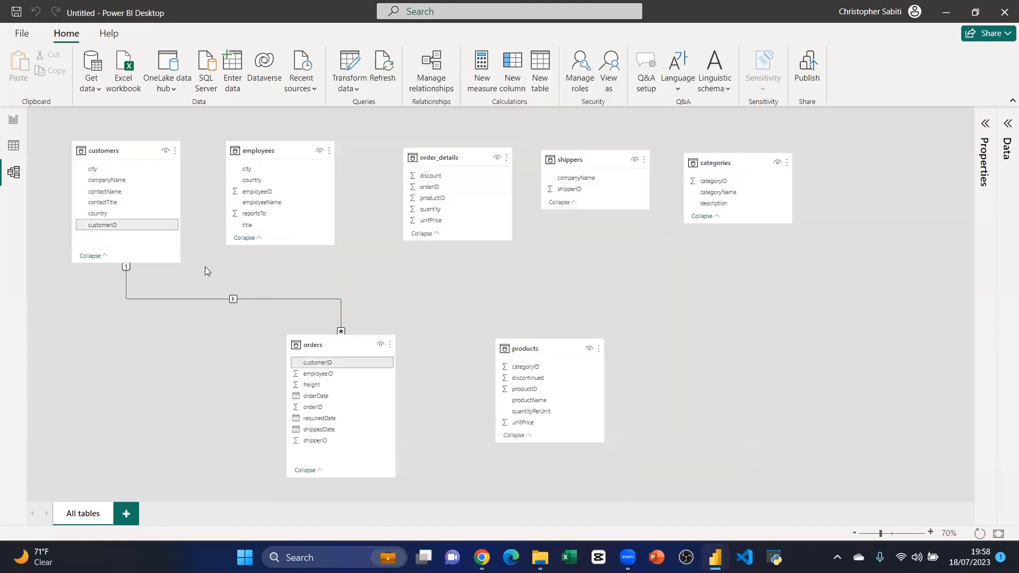
Step: Try to relate employeeID in employees to the orders table, and delete the mismatched relationship
{"action": "left_click", "coordinate": [311, 380]}
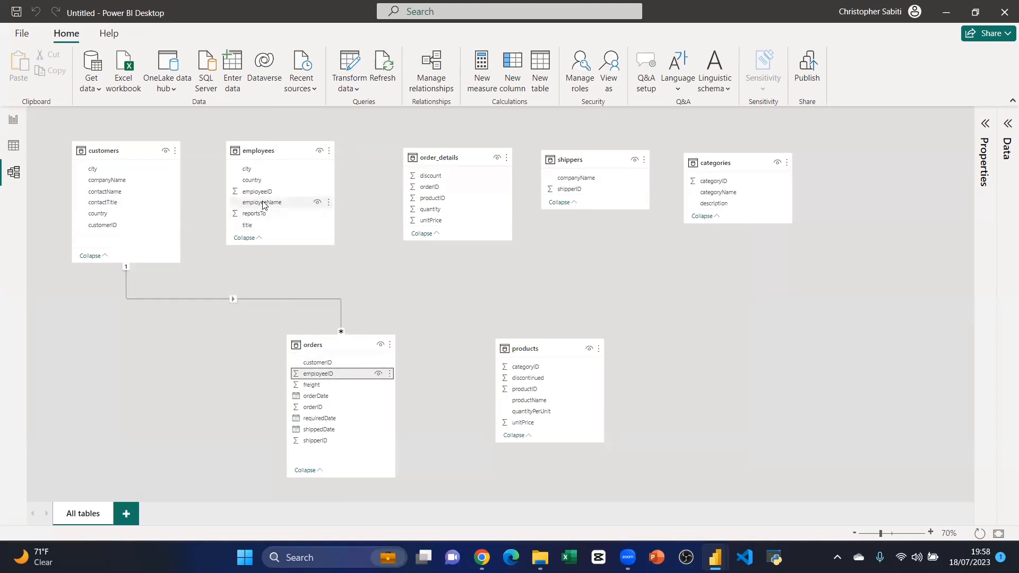
{"action": "left_click_drag", "start_coordinate": [262, 196], "coordinate": [338, 464]}
{"action": "left_click_drag", "start_coordinate": [264, 193], "coordinate": [312, 403]}
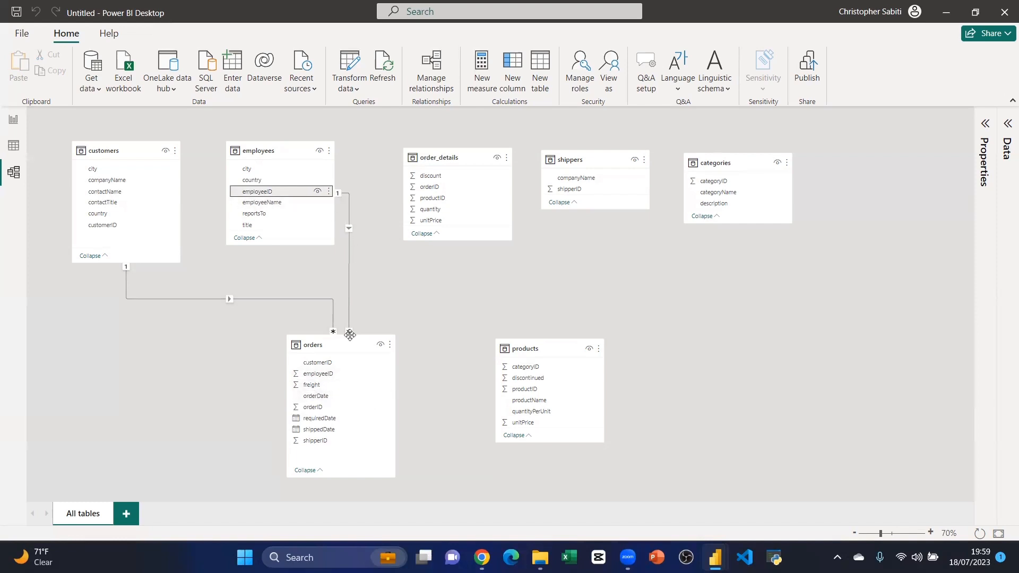
{"action": "right_click", "coordinate": [349, 263]}
{"action": "left_click", "coordinate": [371, 273]}
{"action": "left_click", "coordinate": [590, 302]}
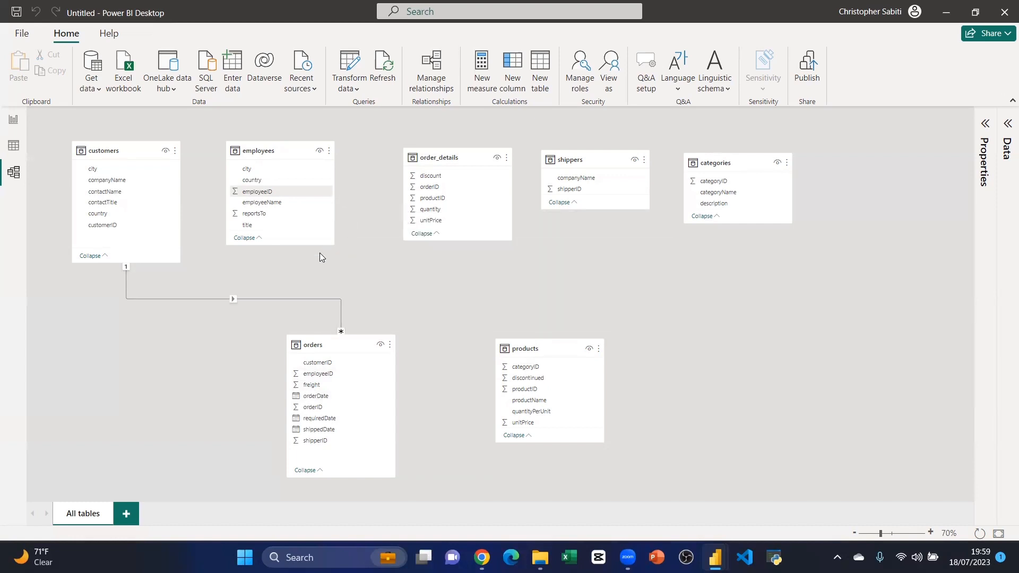
Step: Relate employees to orders on employeeID, review the relationship's settings, and delete it
{"action": "left_click_drag", "start_coordinate": [259, 192], "coordinate": [325, 374]}
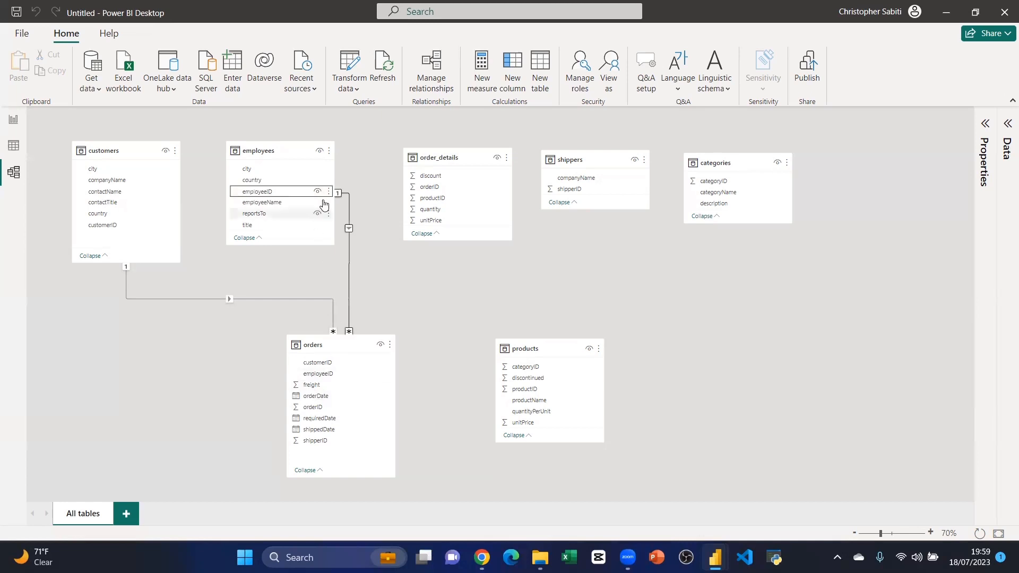
{"action": "double_click", "coordinate": [349, 242]}
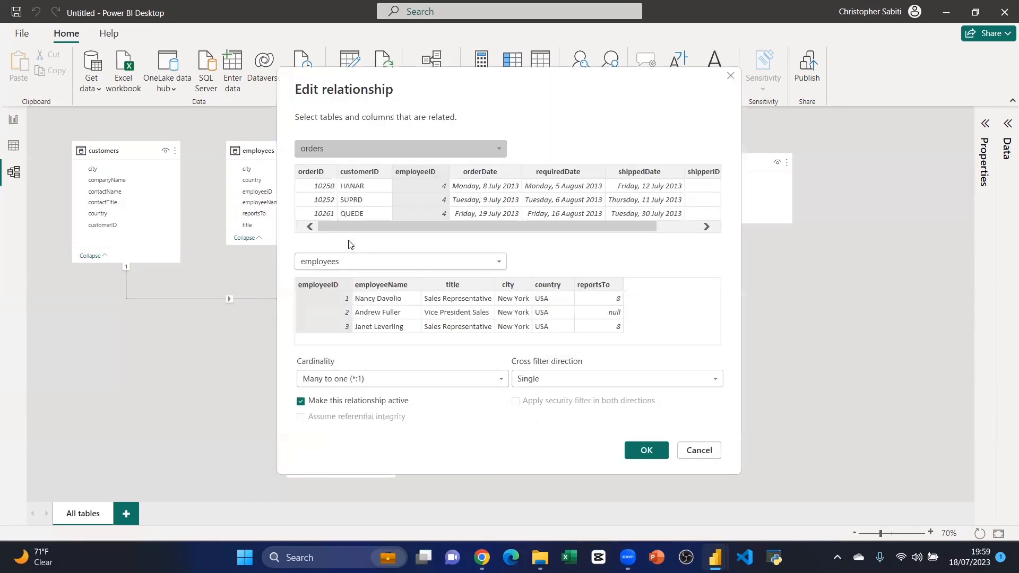
{"action": "left_click", "coordinate": [732, 76]}
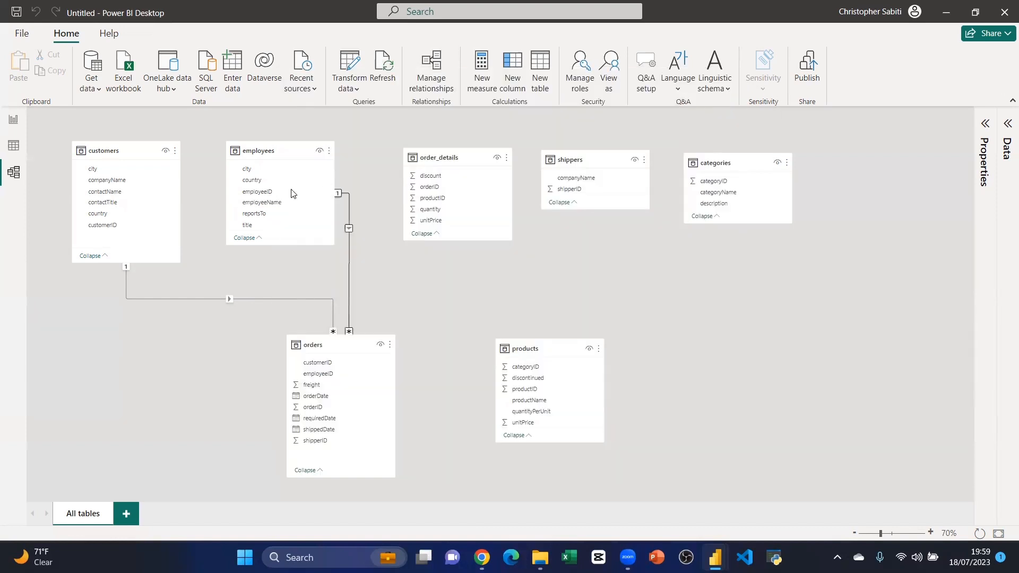
{"action": "right_click", "coordinate": [350, 254]}
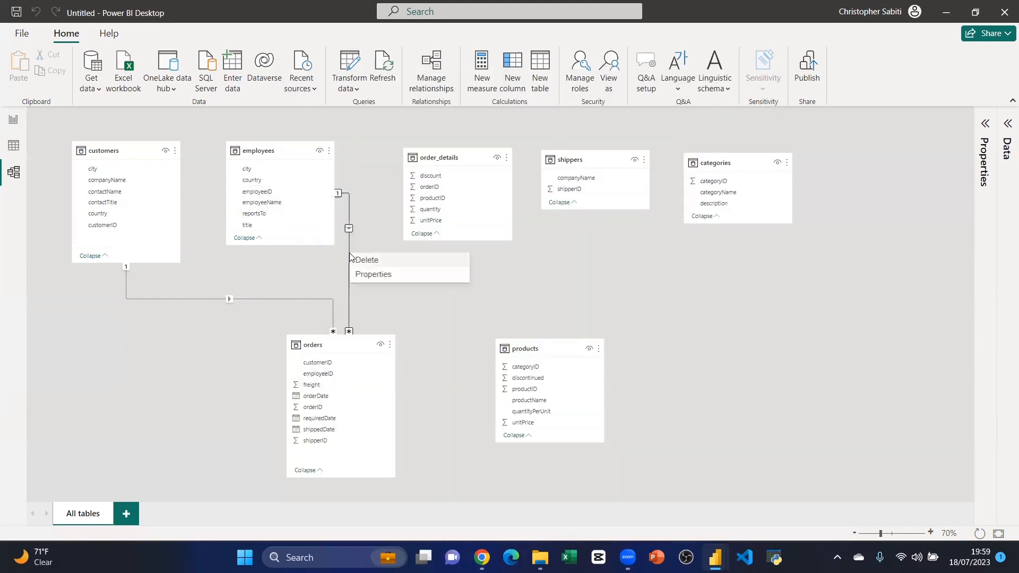
{"action": "left_click", "coordinate": [365, 261]}
{"action": "left_click", "coordinate": [586, 302]}
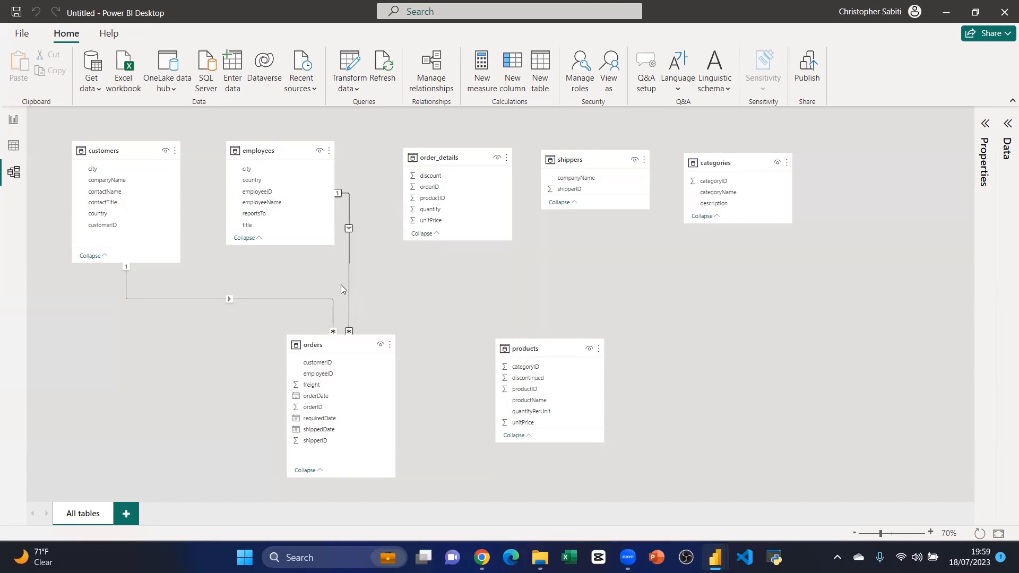
Step: Relate employees to orders and correct the orders column to employeeID in the relationship settings
{"action": "left_click_drag", "start_coordinate": [266, 194], "coordinate": [315, 403]}
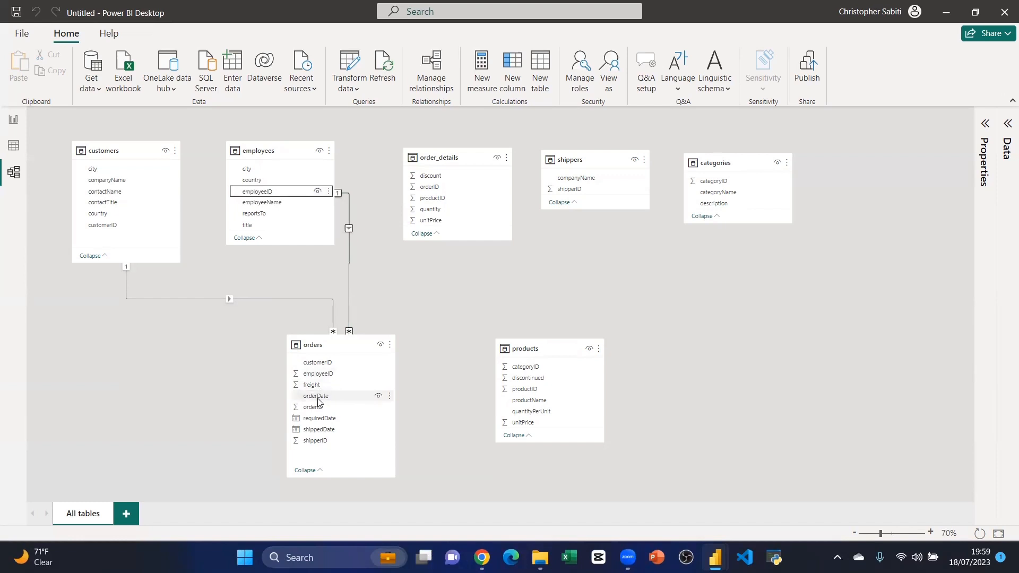
{"action": "double_click", "coordinate": [348, 255]}
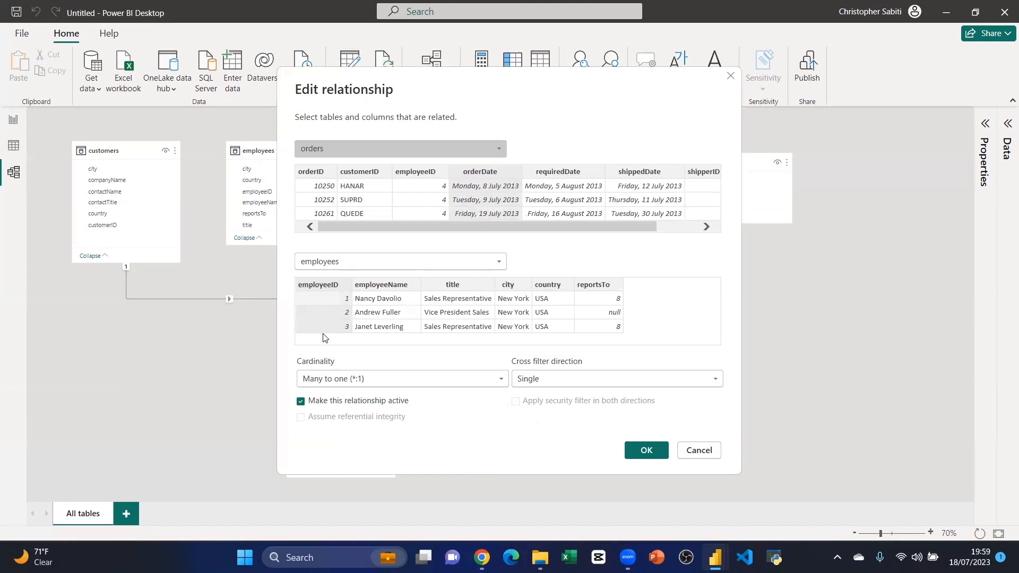
{"action": "left_click", "coordinate": [415, 174]}
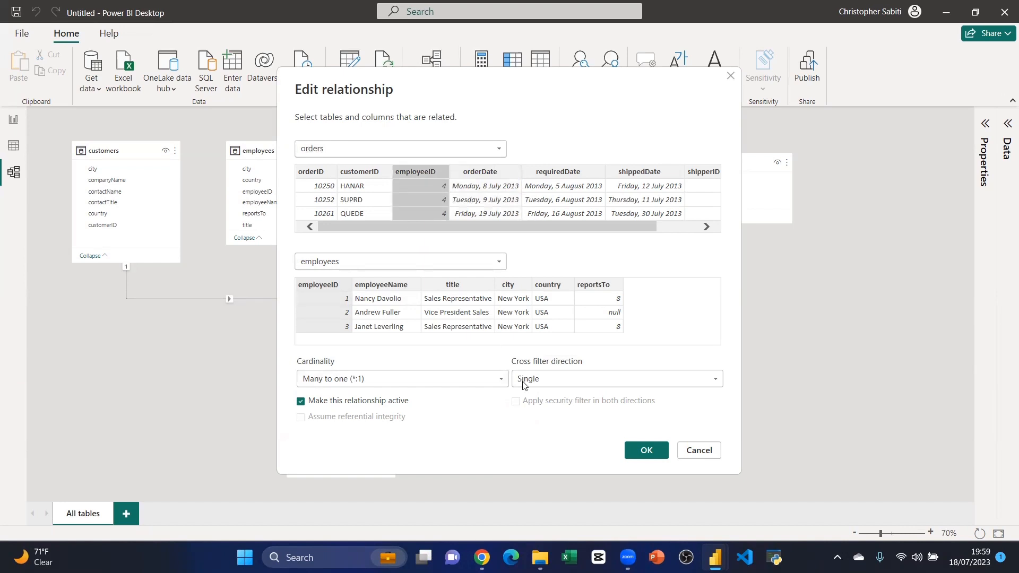
{"action": "left_click", "coordinate": [642, 452]}
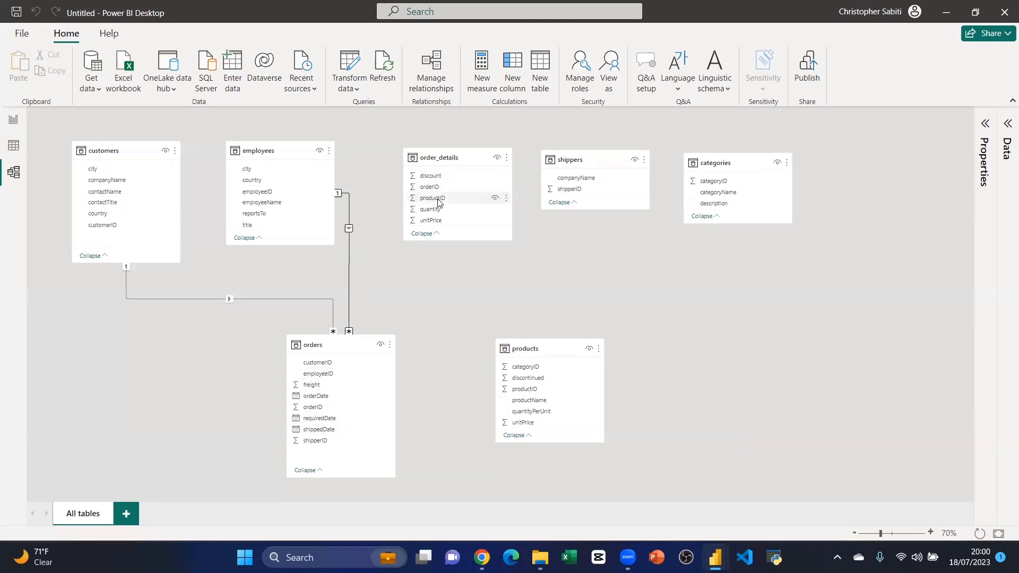
Step: Relate order_details to products on productID, and shippers to orders on shipperID
{"action": "left_click_drag", "start_coordinate": [438, 203], "coordinate": [522, 391]}
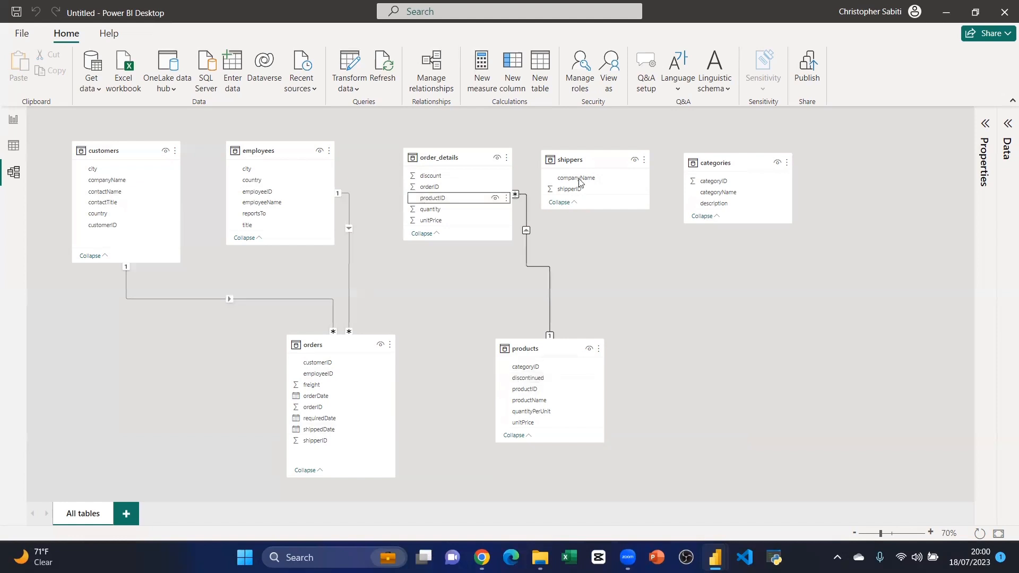
{"action": "left_click_drag", "start_coordinate": [571, 195], "coordinate": [320, 449]}
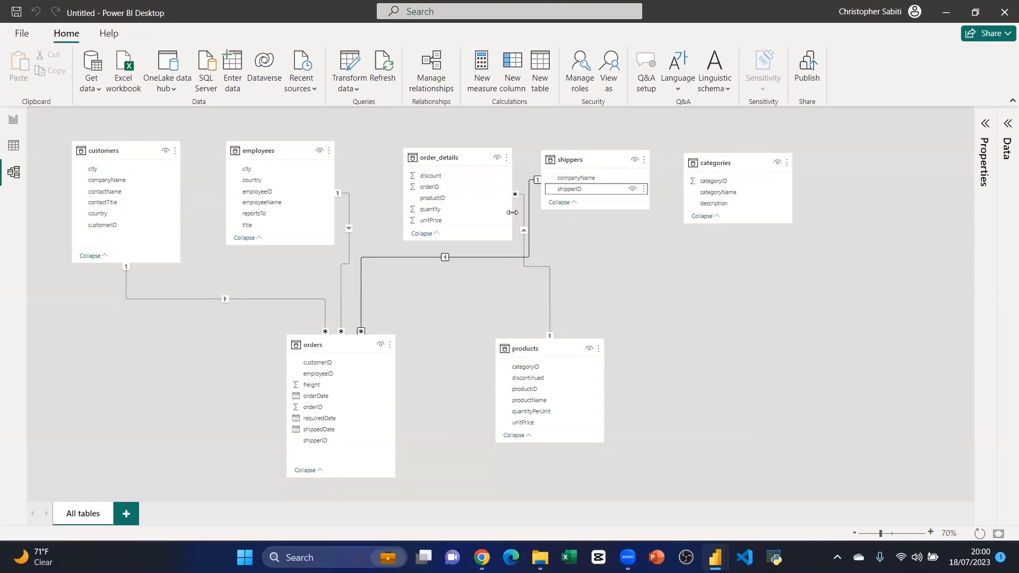
Step: Swap the places of shippers and order_details so shippers sits beside employees and order_details sits above products
{"action": "left_click_drag", "start_coordinate": [472, 158], "coordinate": [650, 203]}
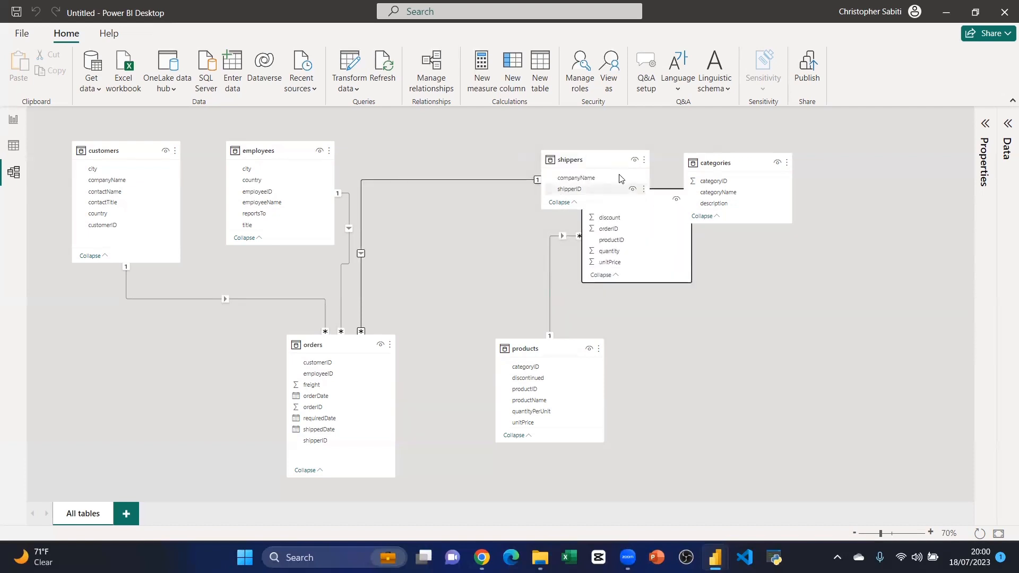
{"action": "left_click_drag", "start_coordinate": [599, 161], "coordinate": [459, 139]}
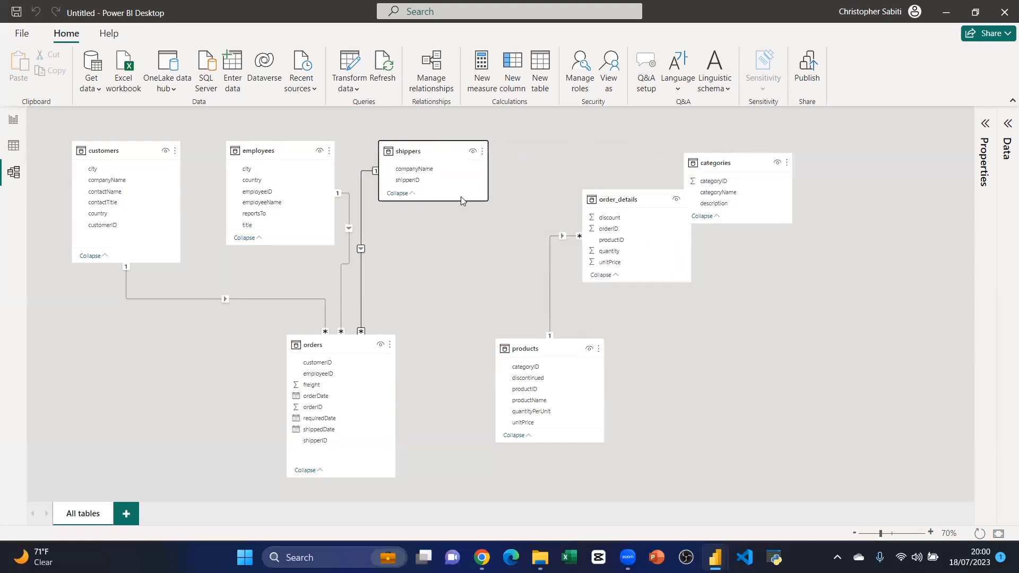
{"action": "left_click_drag", "start_coordinate": [604, 197], "coordinate": [528, 148]}
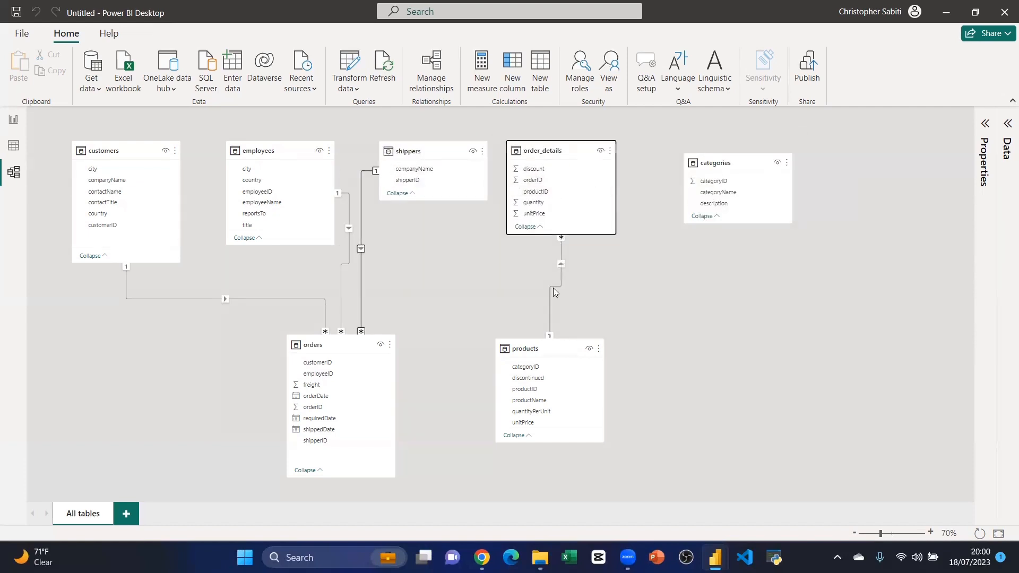
Step: Relate categories to products on categoryID, and orders to order_details on orderID
{"action": "left_click", "coordinate": [716, 182]}
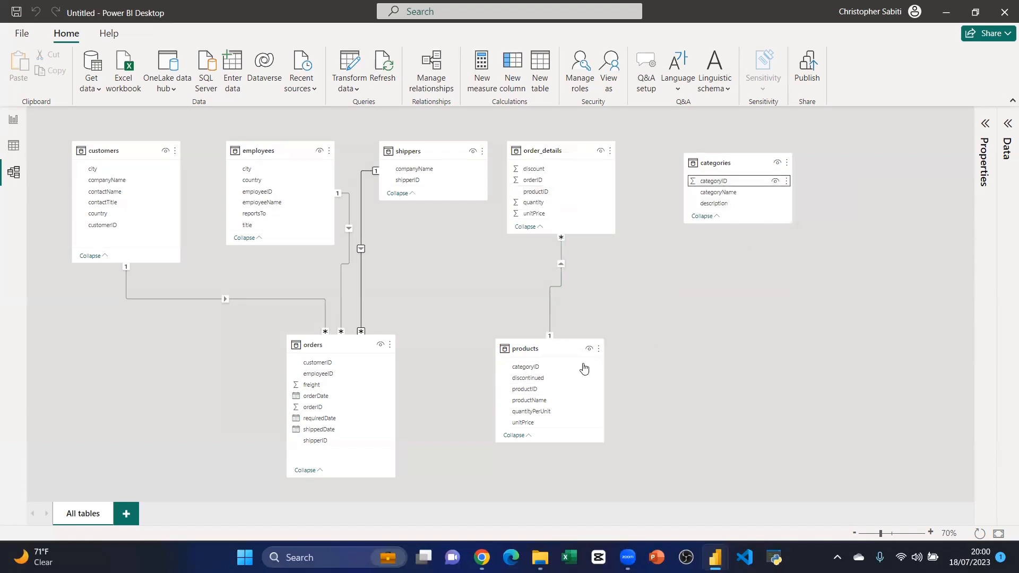
{"action": "left_click_drag", "start_coordinate": [714, 181], "coordinate": [549, 380]}
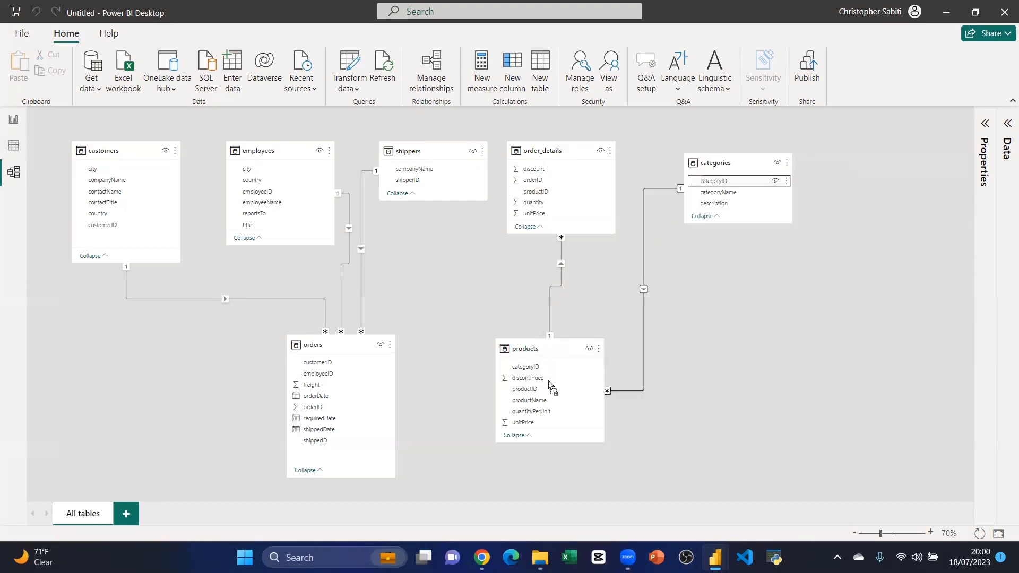
{"action": "left_click", "coordinate": [319, 409]}
{"action": "left_click_drag", "start_coordinate": [319, 407], "coordinate": [533, 181]}
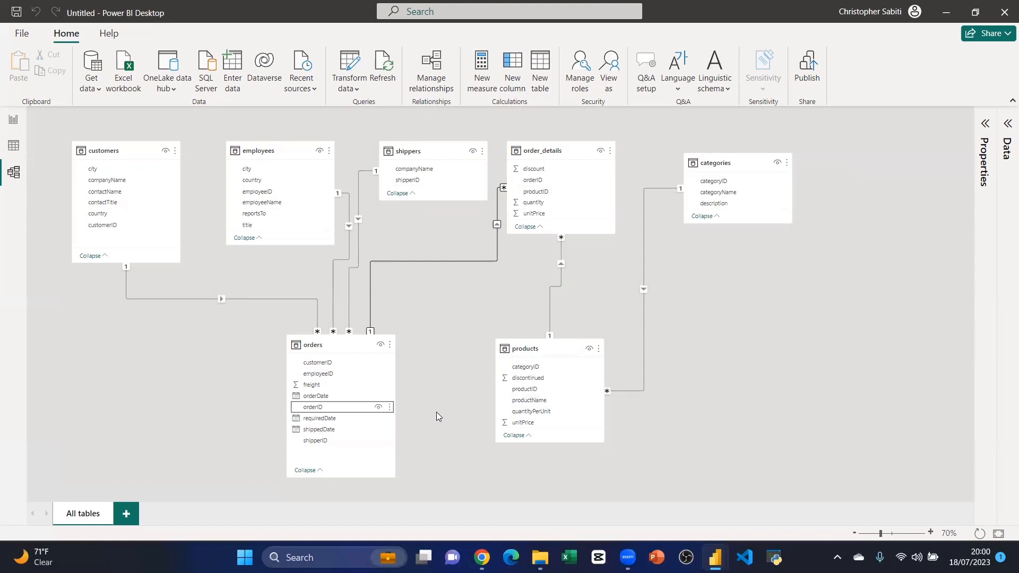
Step: Move orders up toward the centre of the model diagram, with customers beside it and employees and shippers closer above
{"action": "left_click_drag", "start_coordinate": [332, 345], "coordinate": [344, 292]}
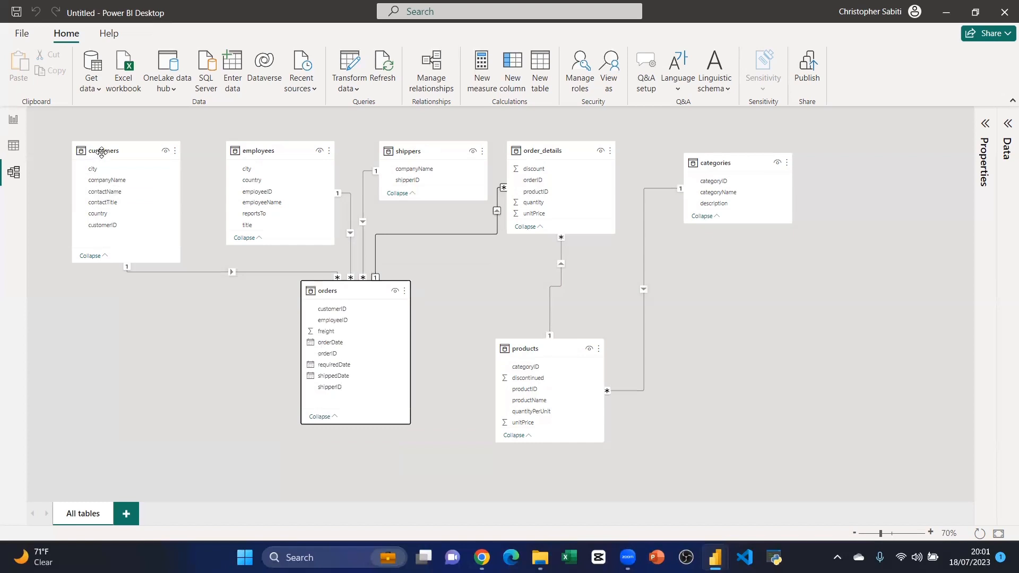
{"action": "left_click_drag", "start_coordinate": [101, 151], "coordinate": [93, 247]}
{"action": "left_click_drag", "start_coordinate": [283, 149], "coordinate": [238, 148]}
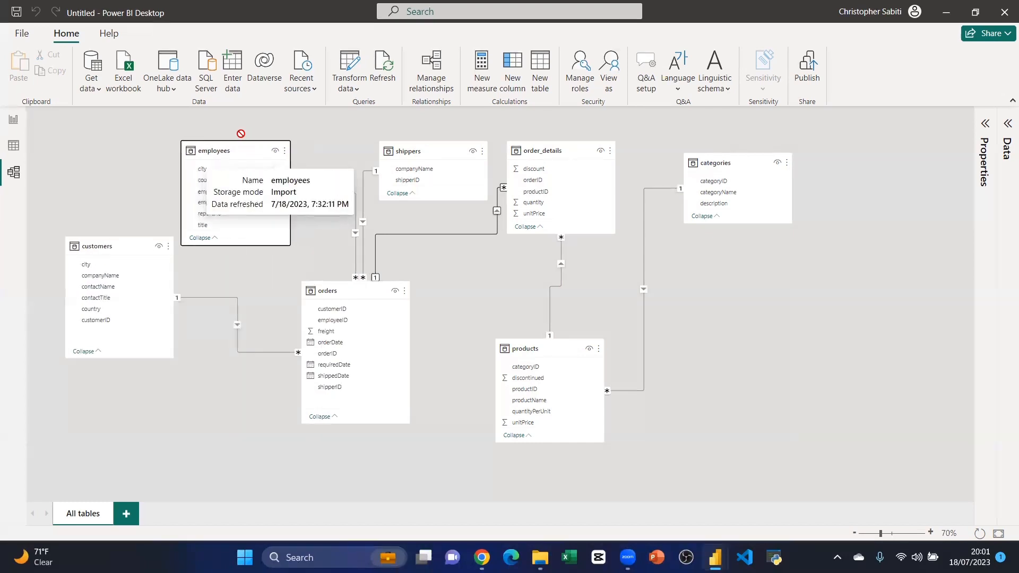
{"action": "left_click_drag", "start_coordinate": [441, 154], "coordinate": [432, 155]}
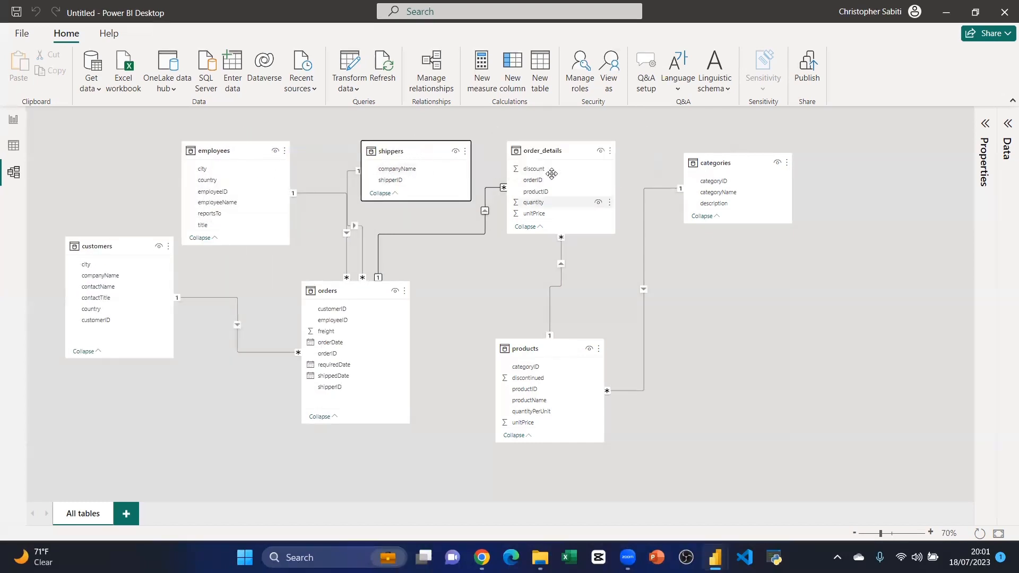
Step: Place order_details beside orders with products beneath it, and move categories to the lower side between customers and orders
{"action": "left_click_drag", "start_coordinate": [546, 152], "coordinate": [538, 203]}
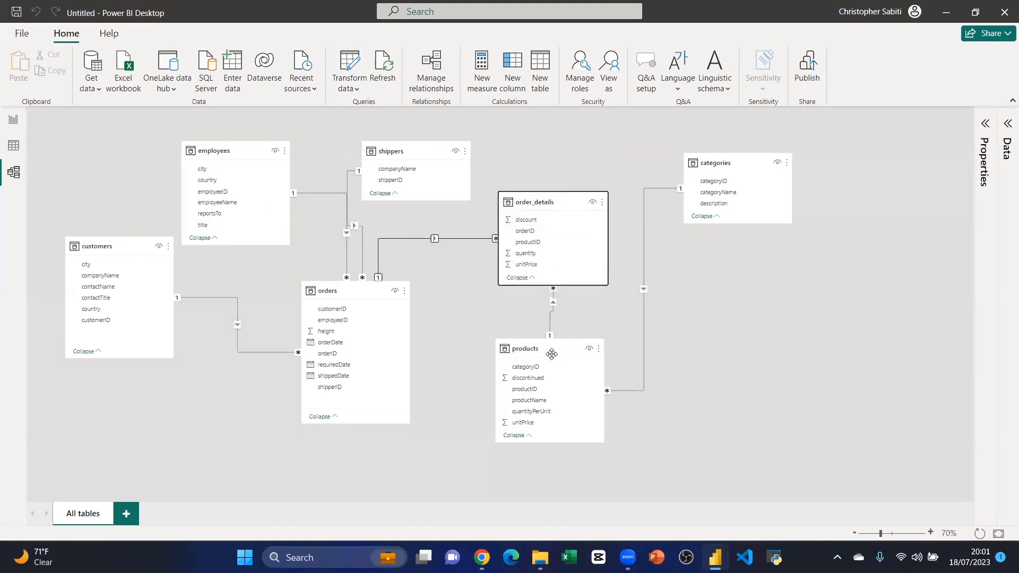
{"action": "left_click_drag", "start_coordinate": [594, 350], "coordinate": [582, 378]}
{"action": "left_click_drag", "start_coordinate": [694, 179], "coordinate": [191, 417]}
{"action": "left_click_drag", "start_coordinate": [365, 280], "coordinate": [371, 265]}
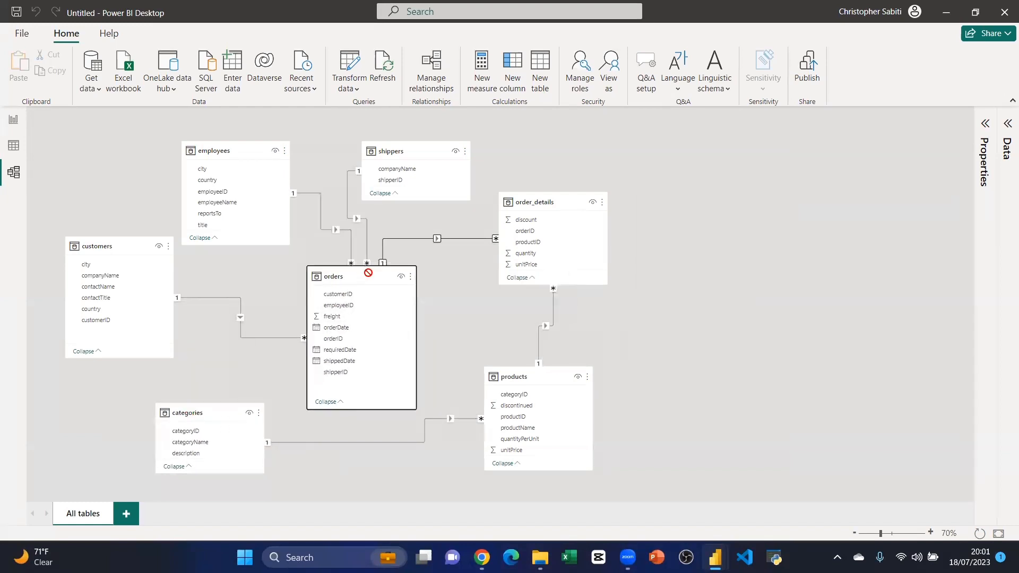
{"action": "left_click_drag", "start_coordinate": [526, 385], "coordinate": [531, 401]}
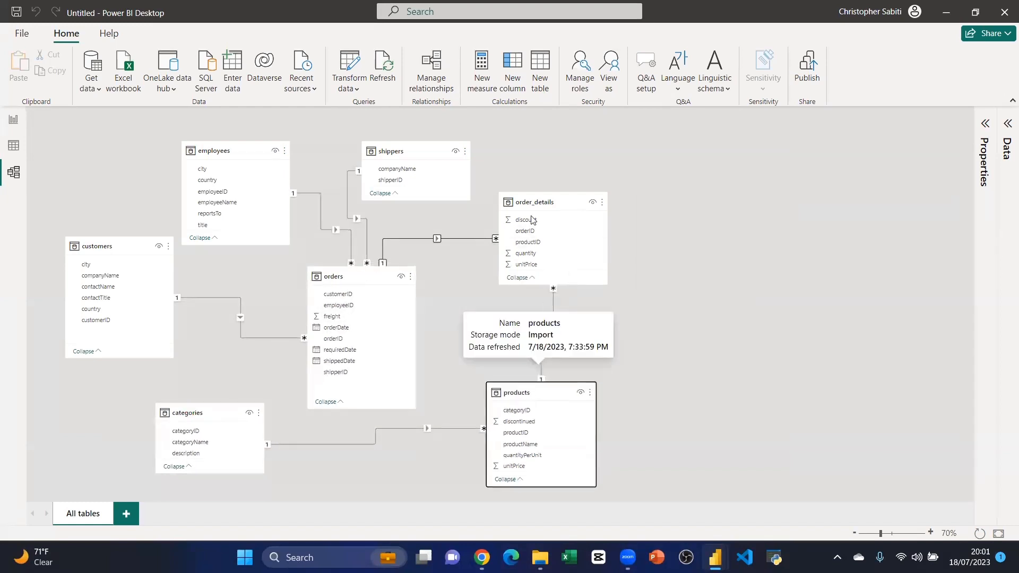
{"action": "left_click_drag", "start_coordinate": [530, 208], "coordinate": [518, 239]}
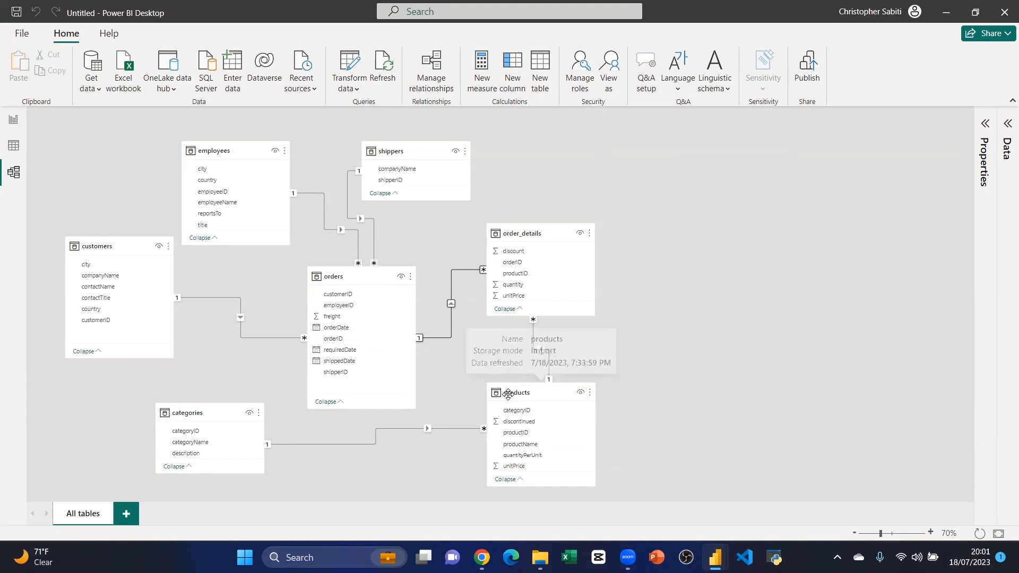
{"action": "left_click_drag", "start_coordinate": [210, 414], "coordinate": [261, 429]}
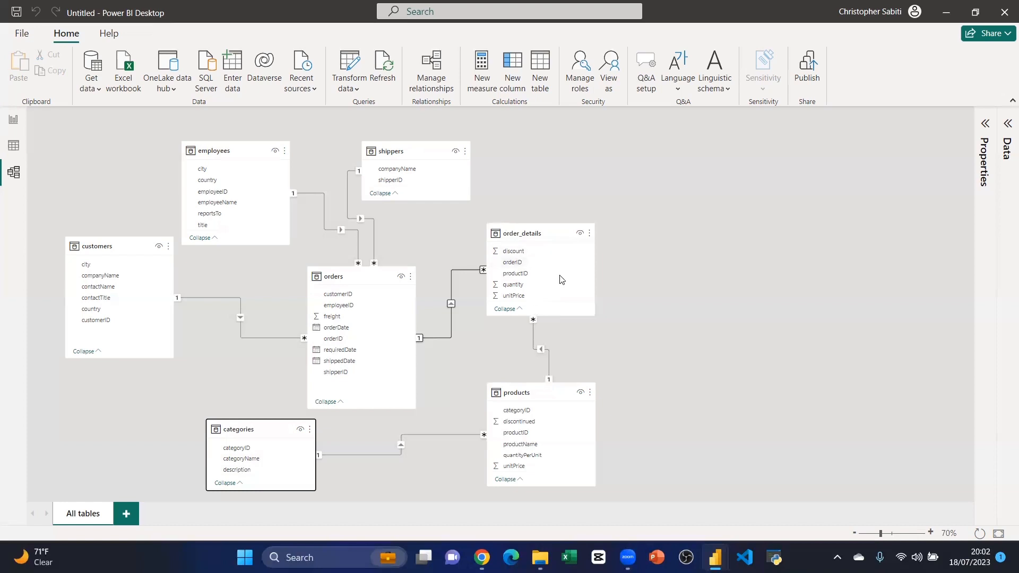
{"action": "mouse_move", "coordinate": [541, 242]}
{"action": "left_click", "coordinate": [687, 199]}
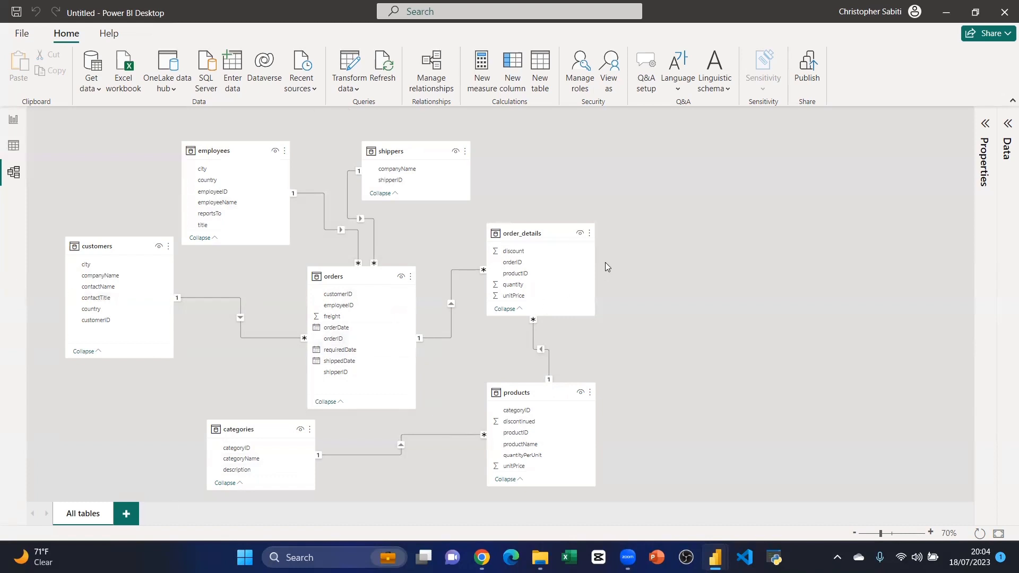
Step: Switch to the 3D_EACOP_V4.0 report, collapse the side panes in its model view, and examine its table relationships
{"action": "left_click", "coordinate": [15, 121]}
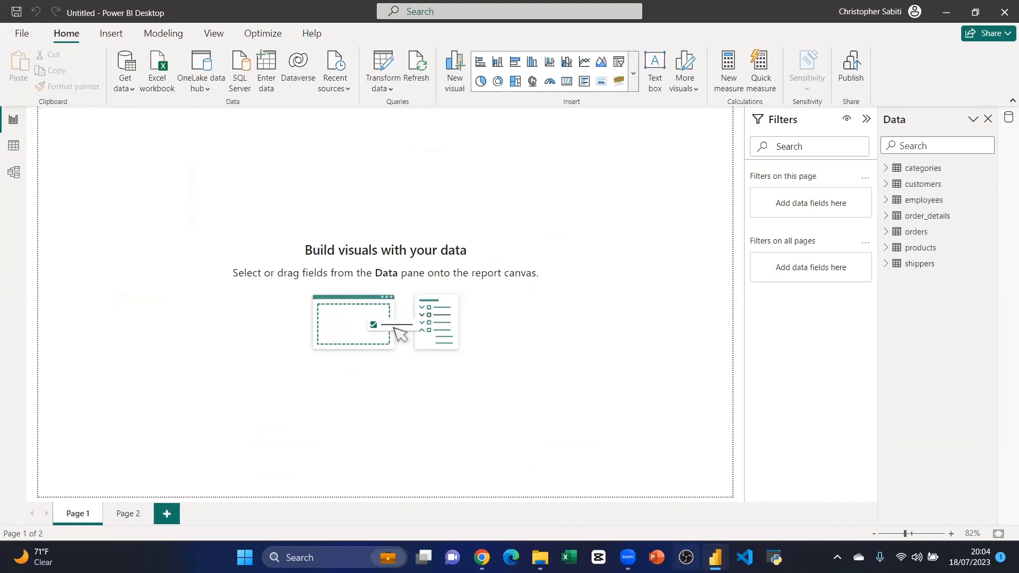
{"action": "mouse_move", "coordinate": [715, 557]}
{"action": "left_click", "coordinate": [761, 506]}
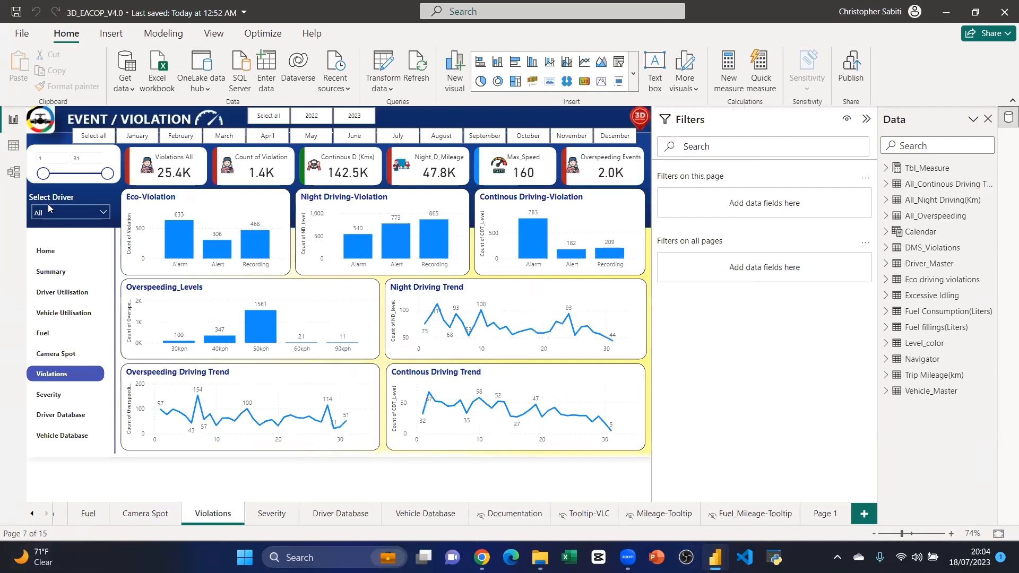
{"action": "left_click", "coordinate": [17, 177]}
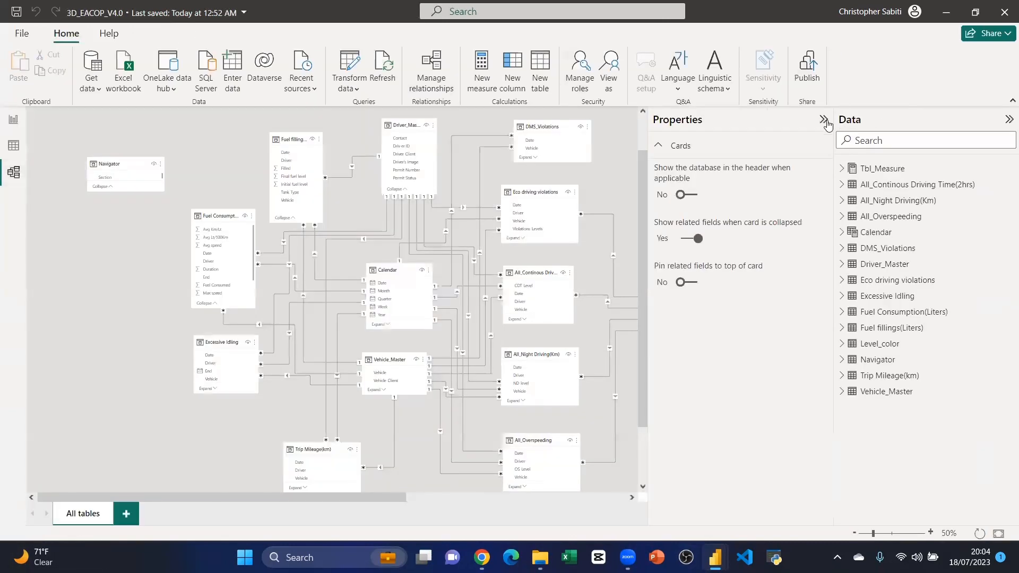
{"action": "left_click", "coordinate": [823, 120]}
{"action": "left_click", "coordinate": [1007, 121]}
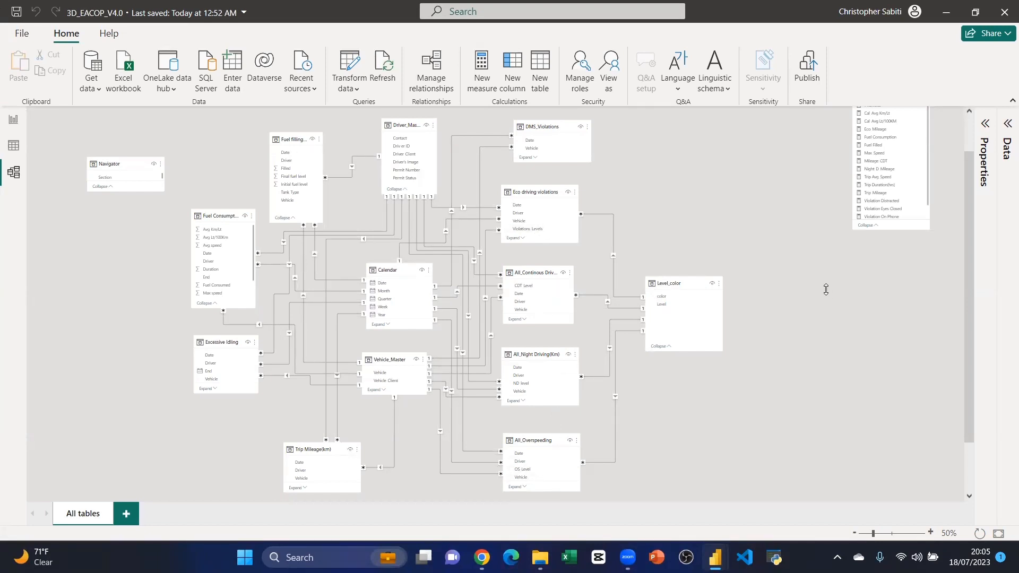
{"action": "scroll", "coordinate": [828, 289], "scroll_direction": "up", "scroll_amount": 2}
{"action": "scroll", "coordinate": [770, 284], "scroll_direction": "down", "scroll_amount": 5}
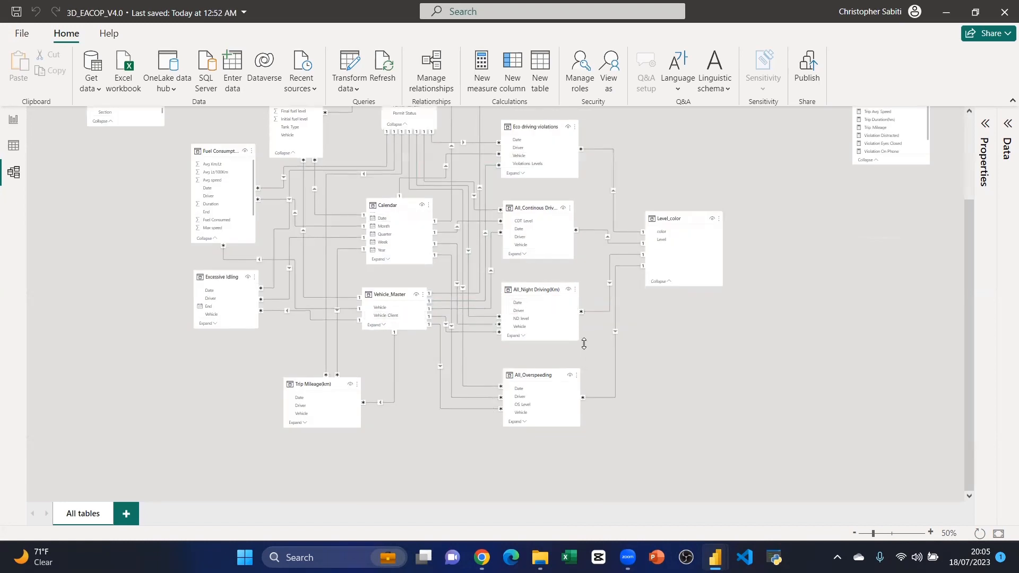
{"action": "scroll", "coordinate": [338, 227], "scroll_direction": "up", "scroll_amount": 3}
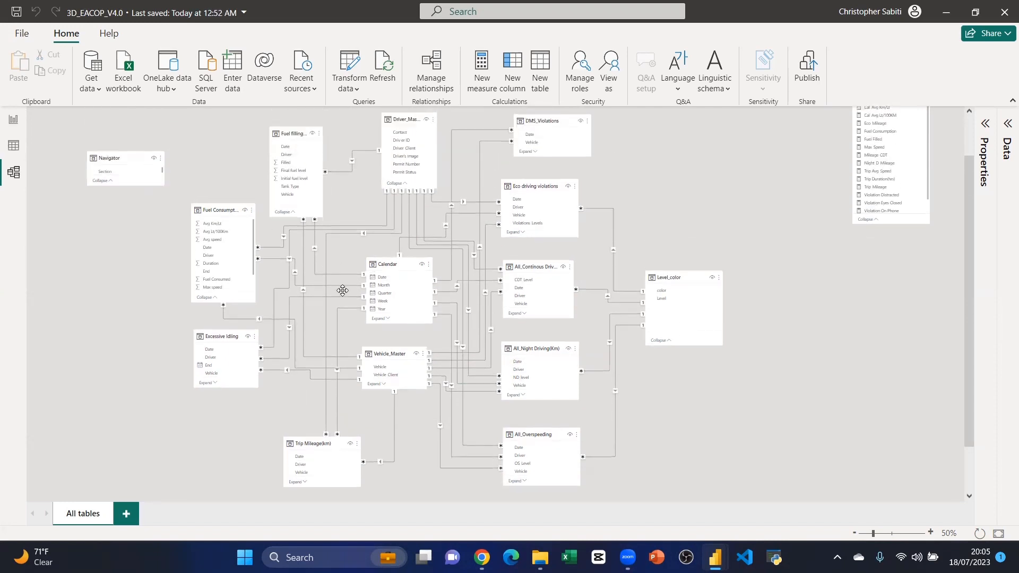
Step: Reposition the Excessive Idling, Vehicle_Master and Calendar tables in the 3D_EACOP_V4.0 model diagram
{"action": "left_click_drag", "start_coordinate": [219, 340], "coordinate": [203, 358]}
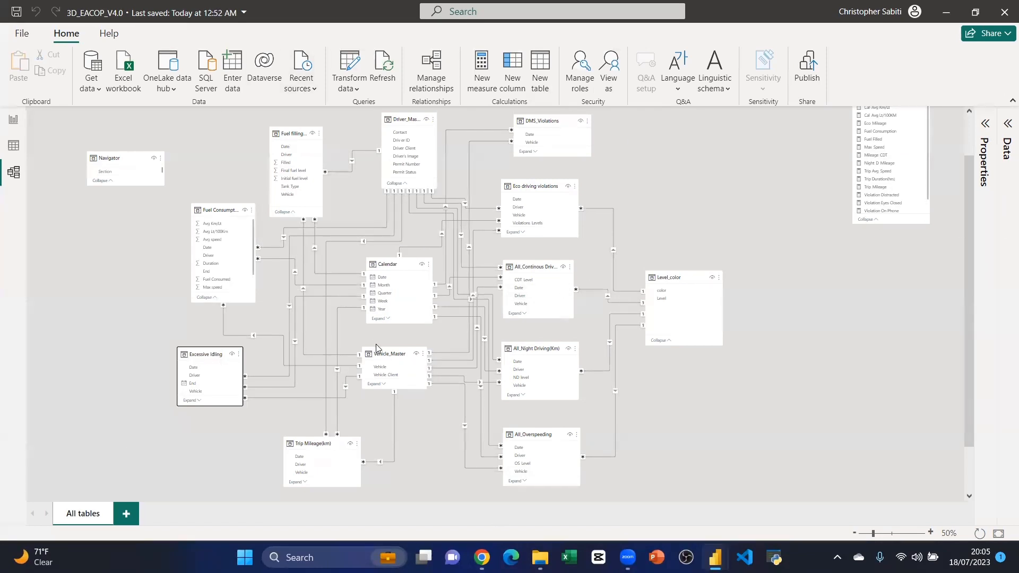
{"action": "left_click_drag", "start_coordinate": [388, 359], "coordinate": [383, 348]}
{"action": "left_click", "coordinate": [389, 276]}
{"action": "left_click_drag", "start_coordinate": [387, 258], "coordinate": [356, 259]}
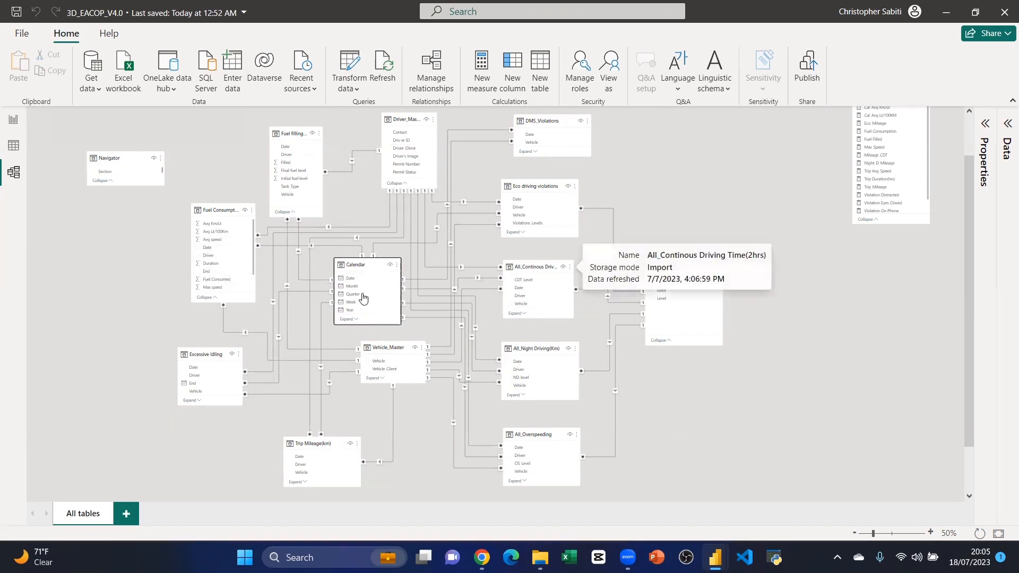
{"action": "mouse_move", "coordinate": [363, 259]}
{"action": "left_mouse_down"}
{"action": "mouse_move", "coordinate": [361, 250]}
{"action": "mouse_move", "coordinate": [356, 267]}
{"action": "mouse_move", "coordinate": [378, 268]}
{"action": "mouse_move", "coordinate": [357, 265]}
{"action": "left_mouse_up"}
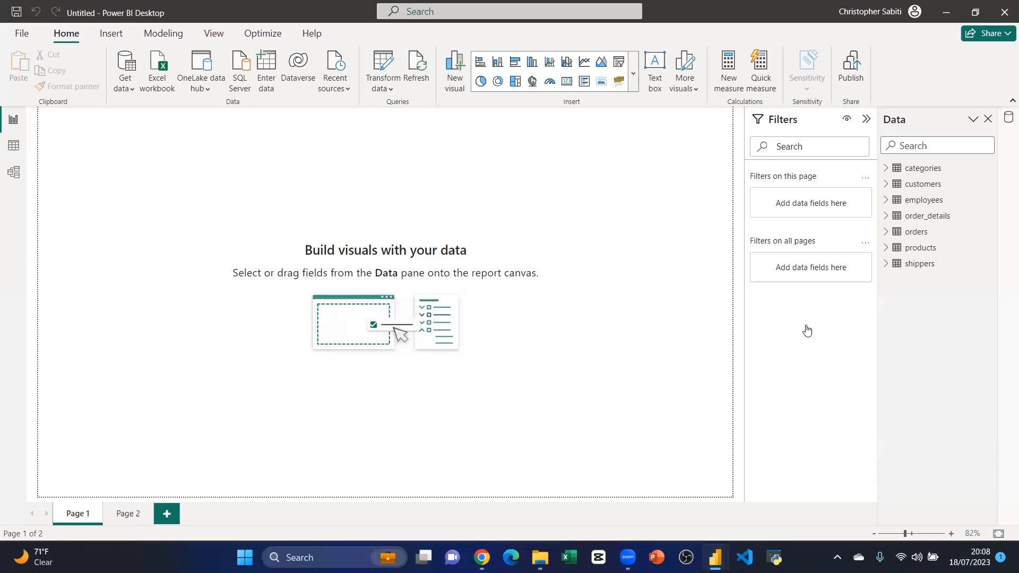
Step: In the untitled Northwind report, check the categories table's fields and review the relationship diagram
{"action": "left_click", "coordinate": [885, 169]}
{"action": "left_click", "coordinate": [885, 168]}
{"action": "left_click", "coordinate": [14, 173]}
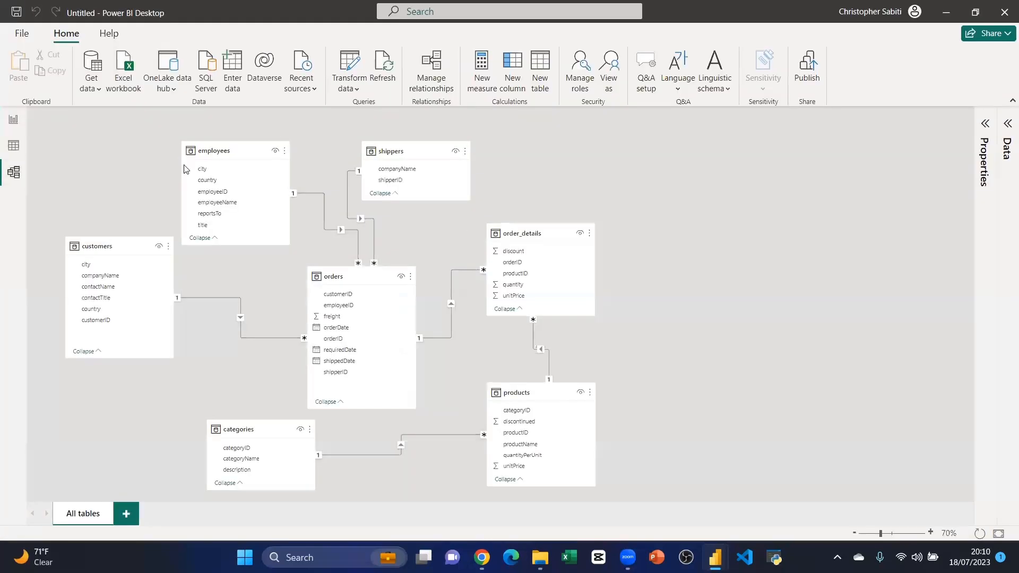
Step: Add the order_details quantity to the report page as a card, move it toward the upper middle and make it wide and short
{"action": "left_click", "coordinate": [13, 122]}
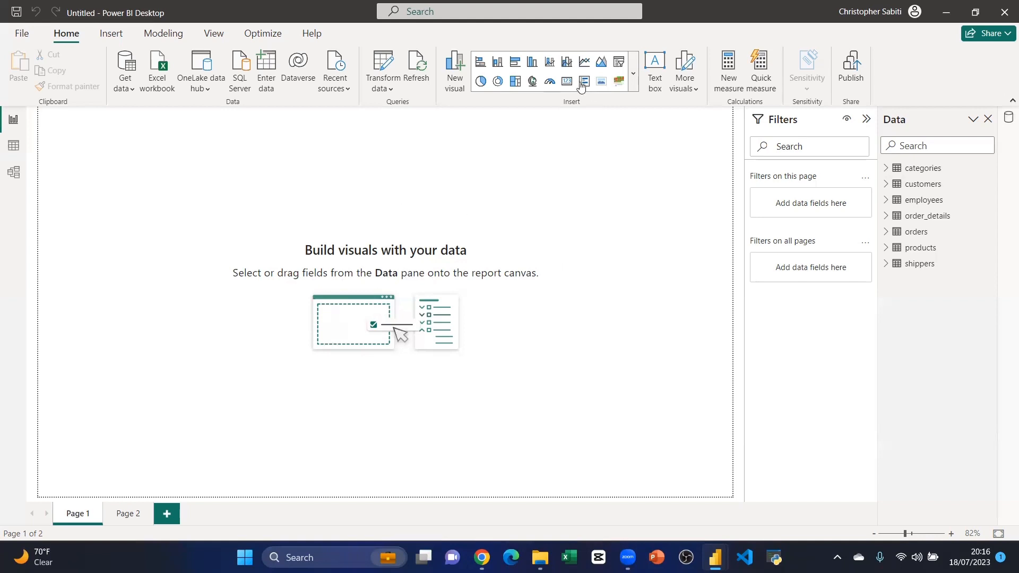
{"action": "left_click", "coordinate": [885, 216]}
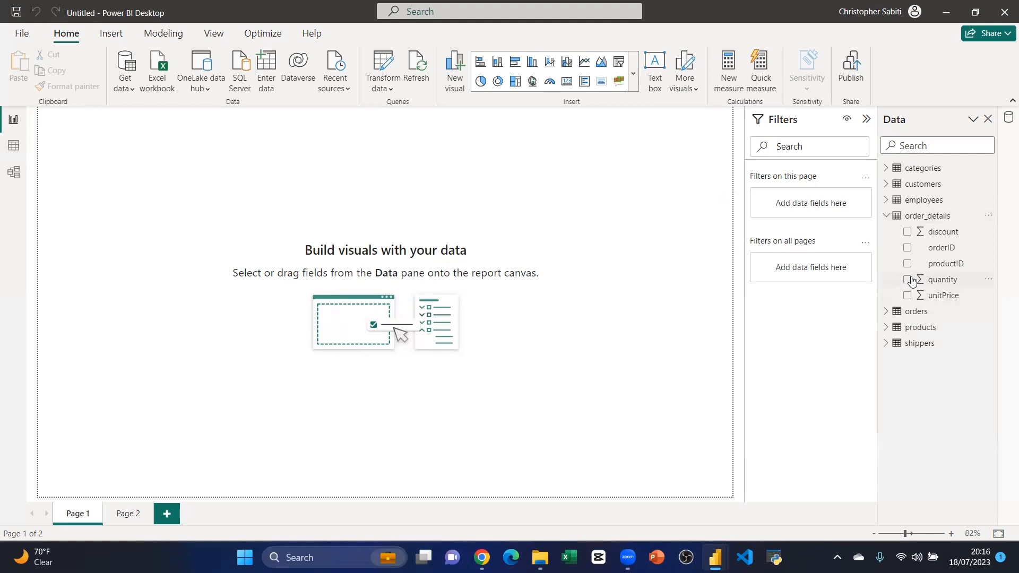
{"action": "left_click_drag", "start_coordinate": [920, 280], "coordinate": [612, 352]}
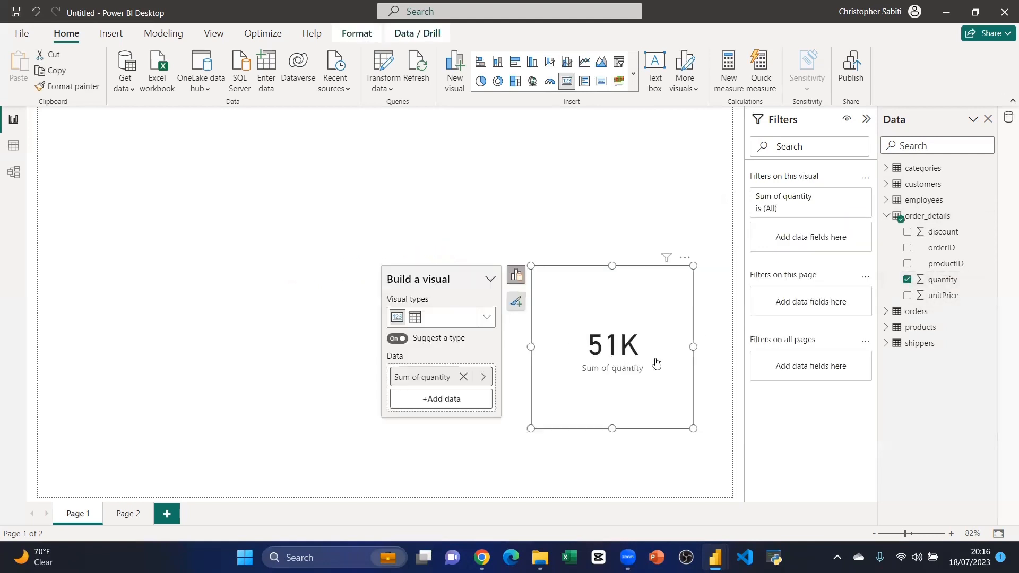
{"action": "left_click_drag", "start_coordinate": [637, 328], "coordinate": [364, 312]}
{"action": "left_click_drag", "start_coordinate": [399, 348], "coordinate": [461, 268]}
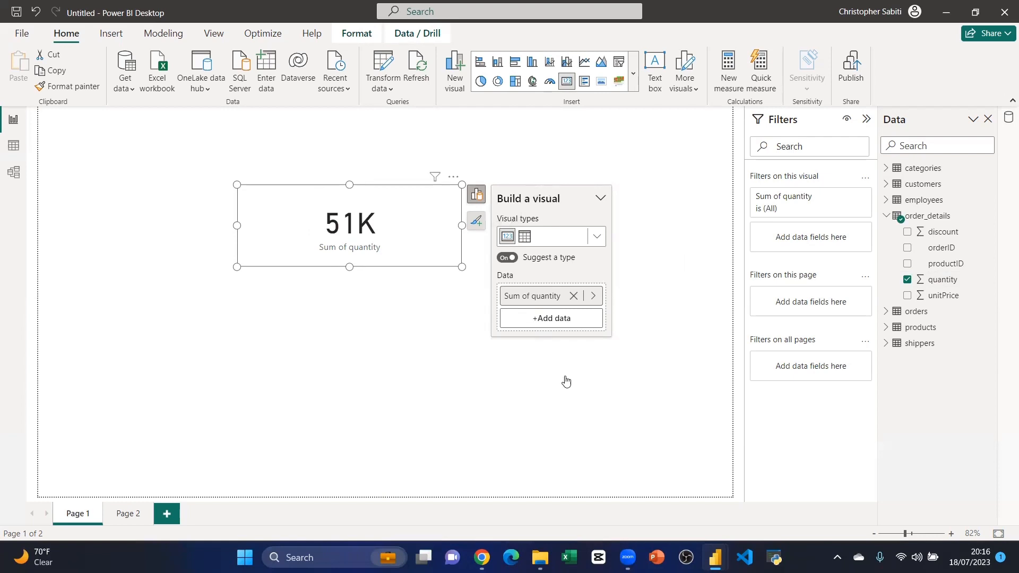
Step: Switch the quantity visual to a table and back to a card, and delete it
{"action": "left_click", "coordinate": [528, 237]}
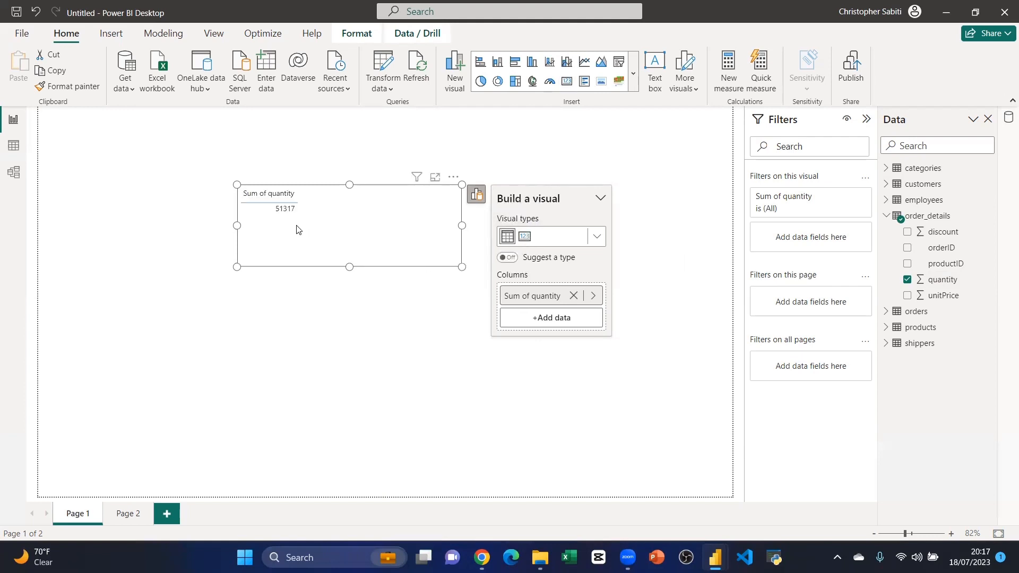
{"action": "left_click", "coordinate": [525, 237]}
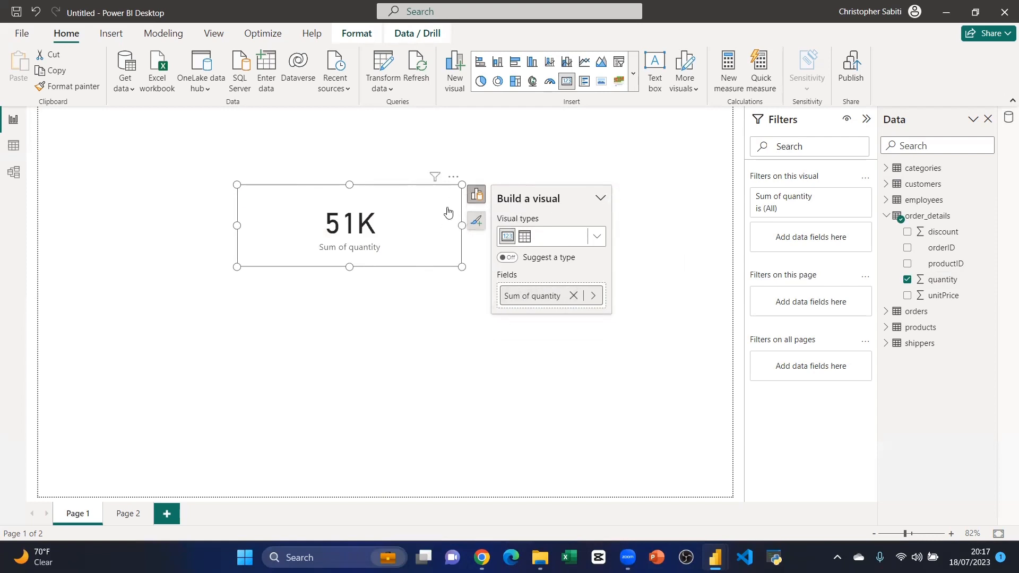
{"action": "key", "text": "Delete"}
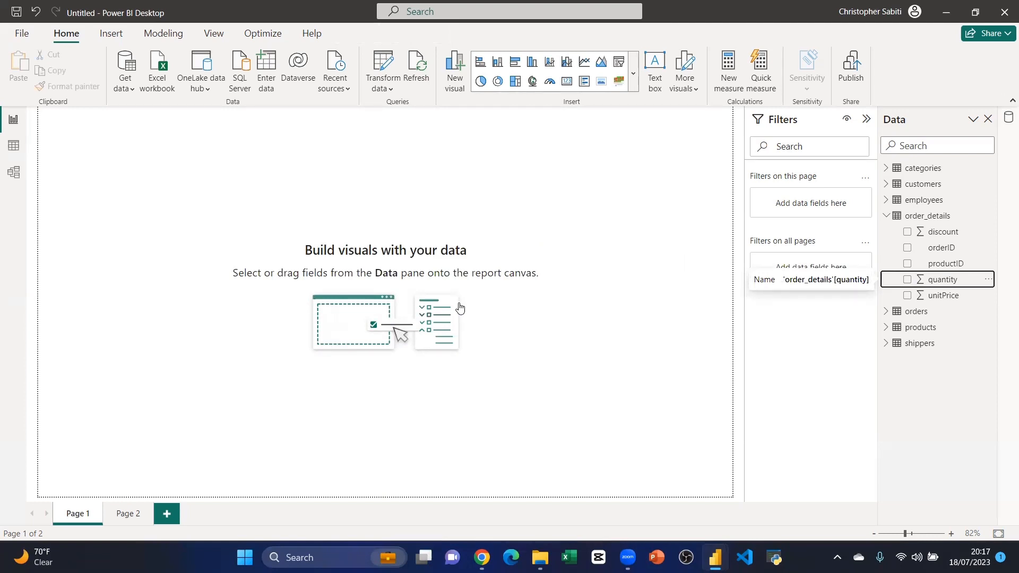
Step: Open the order_details table's data and examine its unitPrice, quantity and discount columns
{"action": "left_click", "coordinate": [927, 216]}
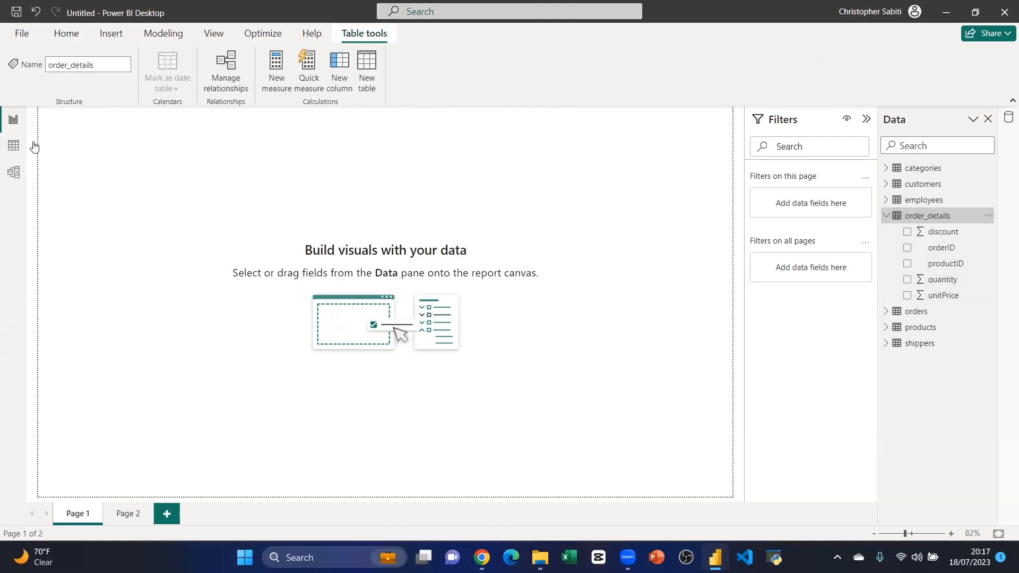
{"action": "left_click", "coordinate": [18, 148]}
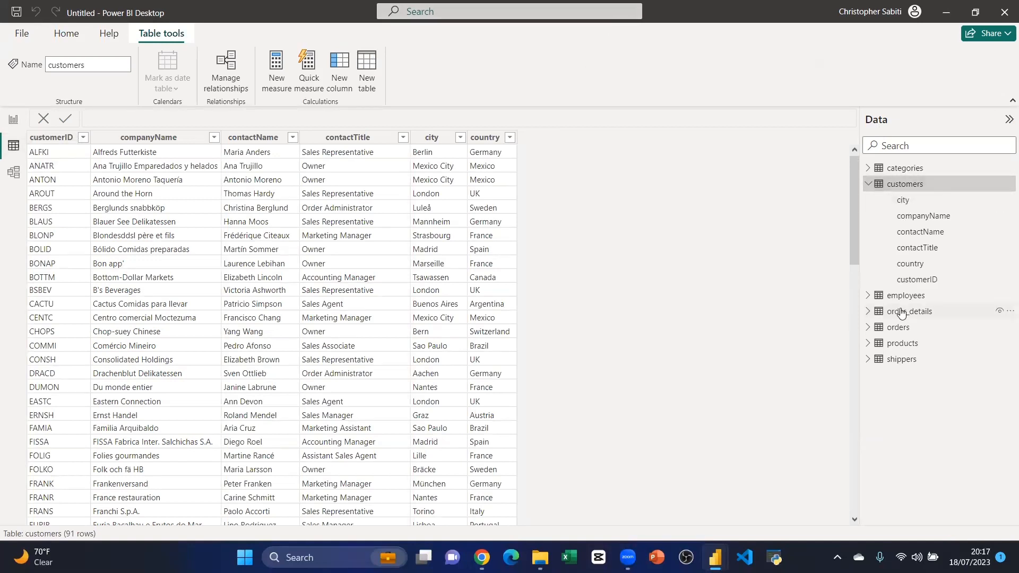
{"action": "left_click", "coordinate": [884, 313]}
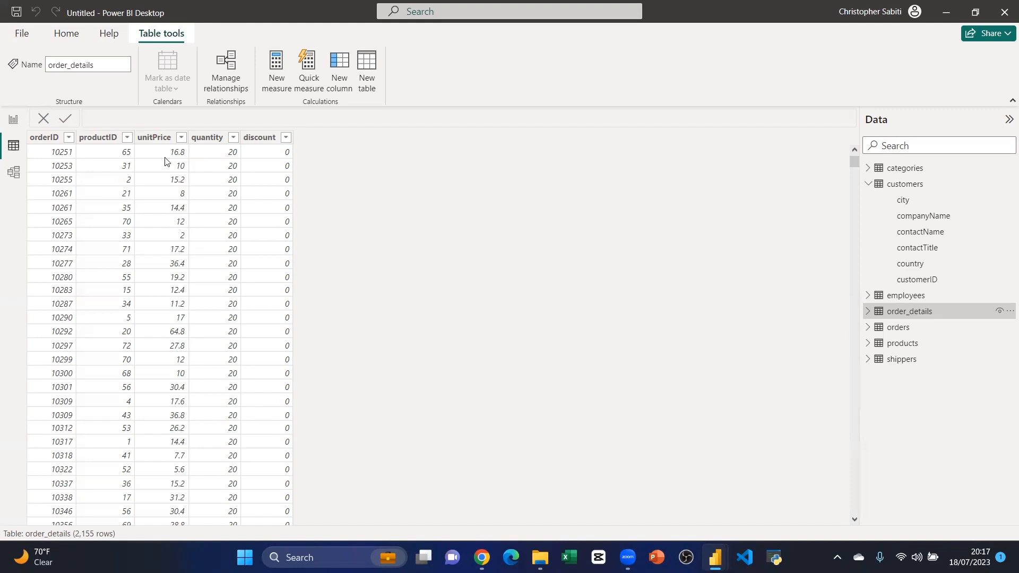
{"action": "left_click", "coordinate": [159, 139]}
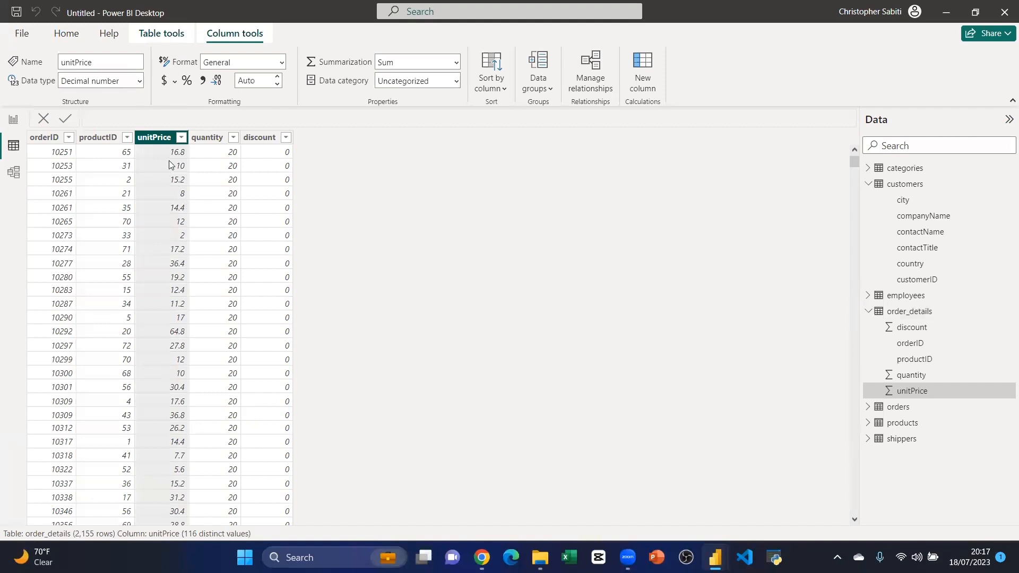
{"action": "left_click", "coordinate": [207, 138]}
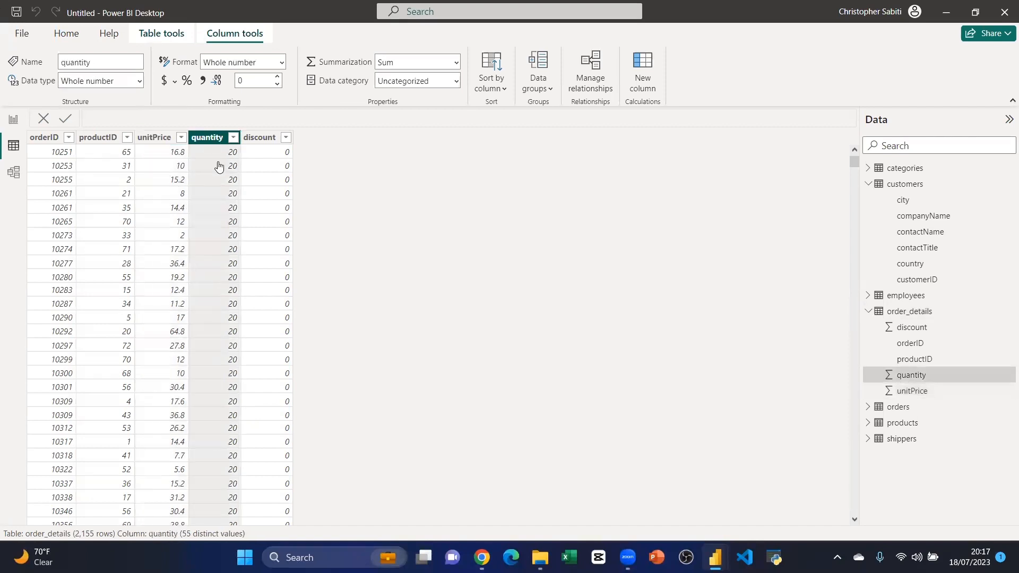
{"action": "left_click", "coordinate": [257, 137]}
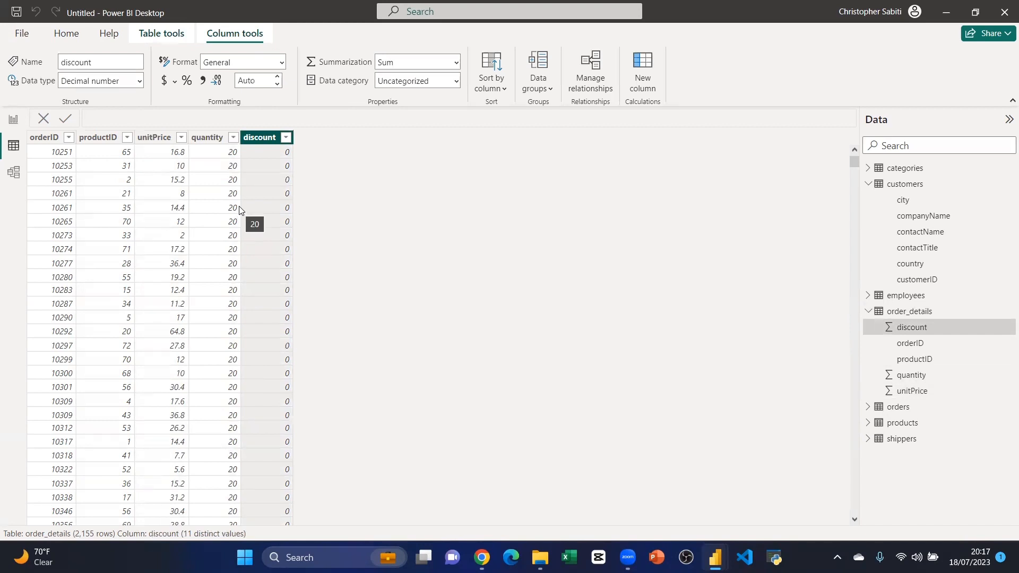
Step: Add a calculated column named Amount to the order_details table
{"action": "left_click", "coordinate": [646, 65]}
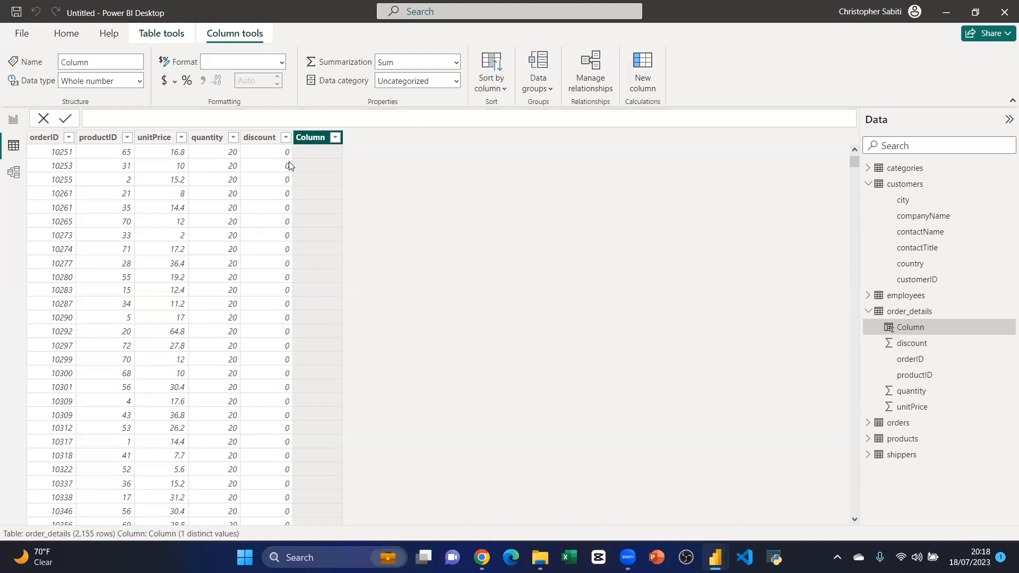
{"action": "left_click", "coordinate": [302, 149]}
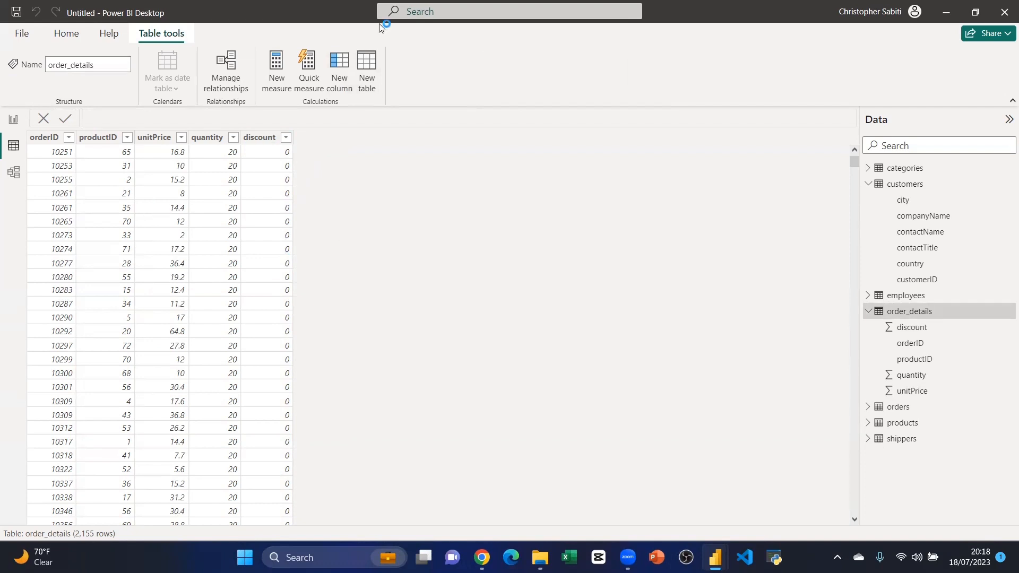
{"action": "left_click", "coordinate": [340, 64]}
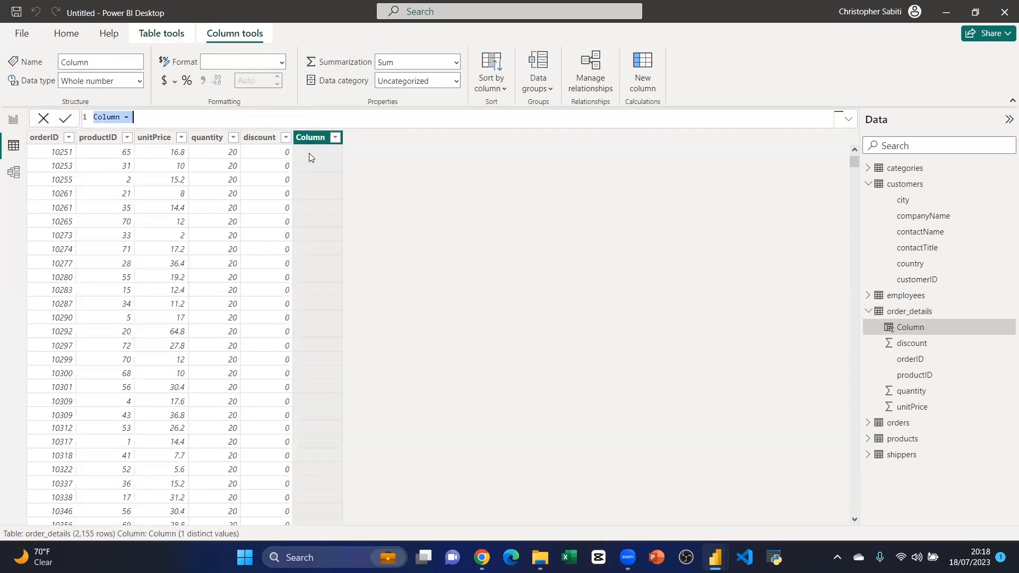
{"action": "left_click", "coordinate": [114, 120]}
{"action": "left_click", "coordinate": [94, 119], "text": "shift"}
{"action": "type", "text": "Amount"}
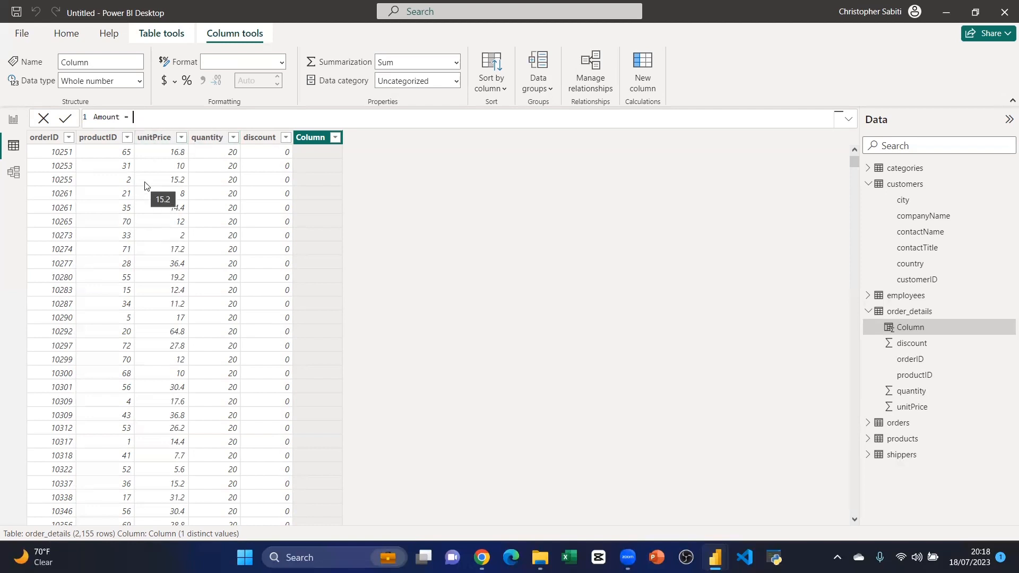
Step: Define the Amount column as order_details[unitPrice]*order_details[quantity]-order_details[discount] and commit the formula
{"action": "type", "text": "u"}
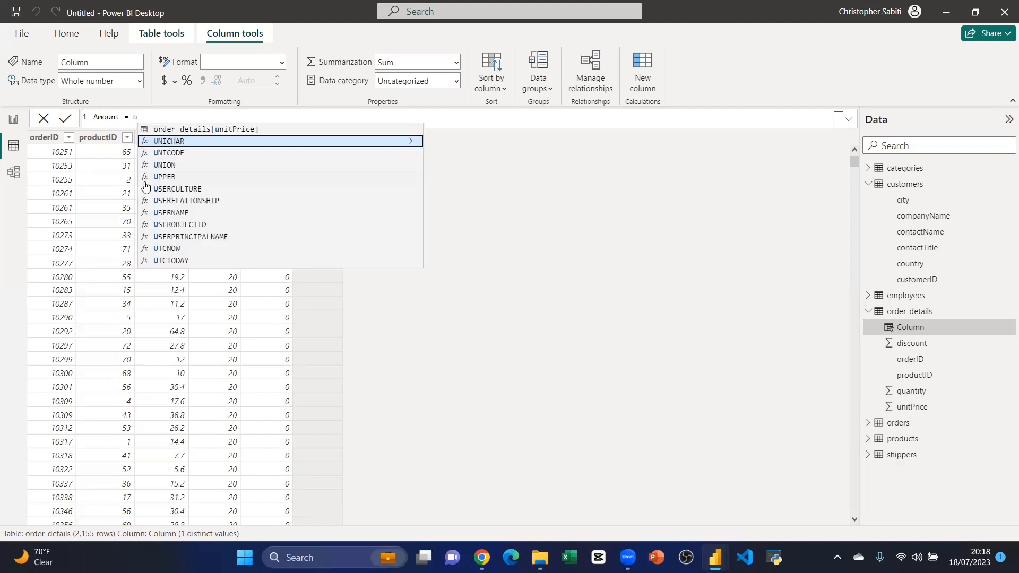
{"action": "type", "text": "n"}
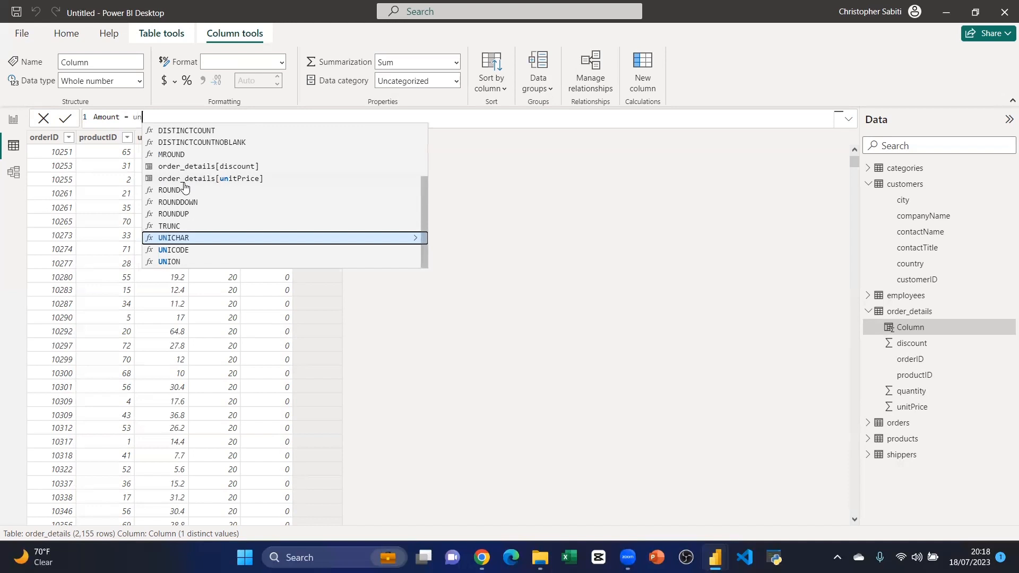
{"action": "left_click", "coordinate": [223, 179]}
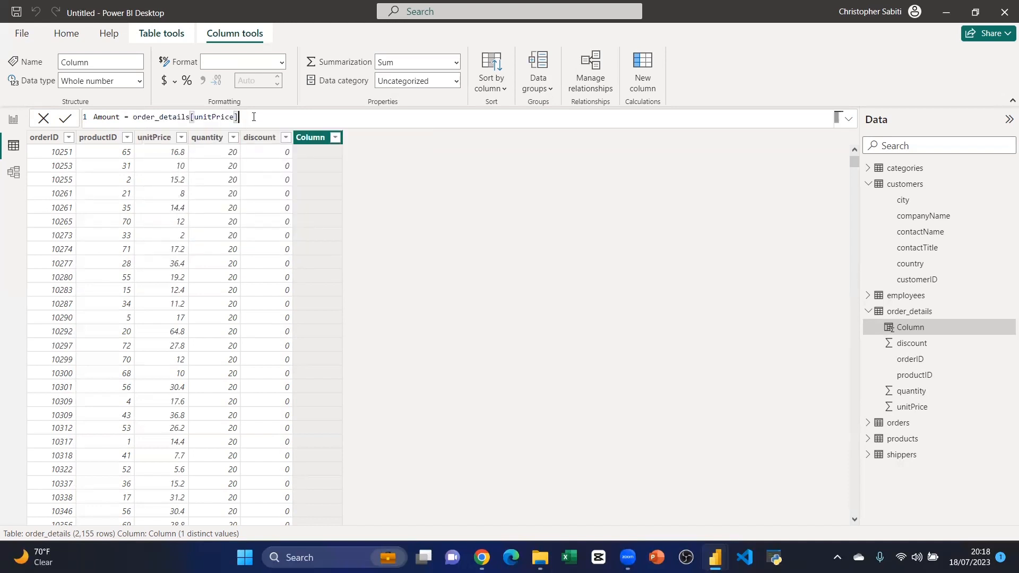
{"action": "type", "text": "*ord"}
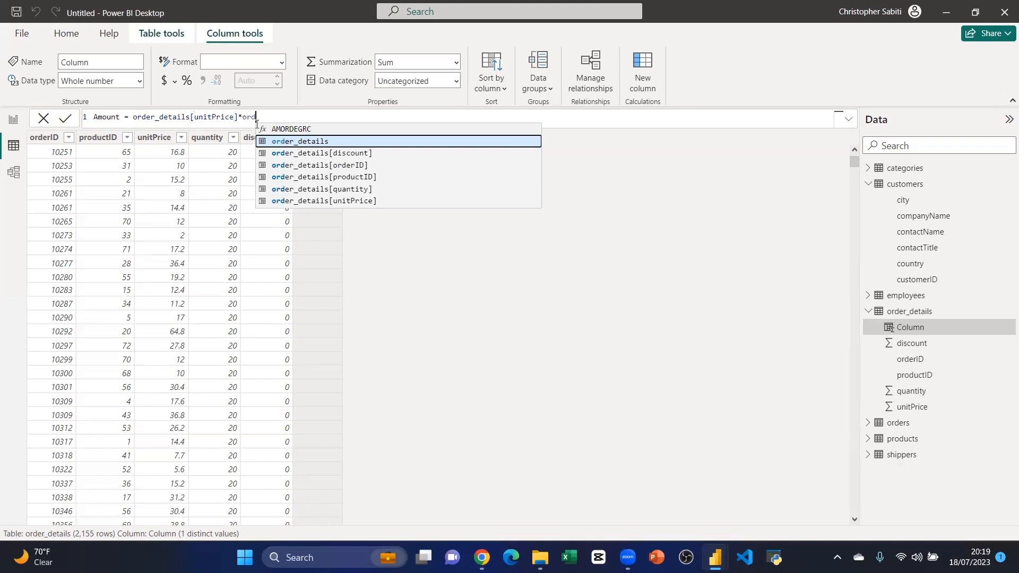
{"action": "type", "text": "e"}
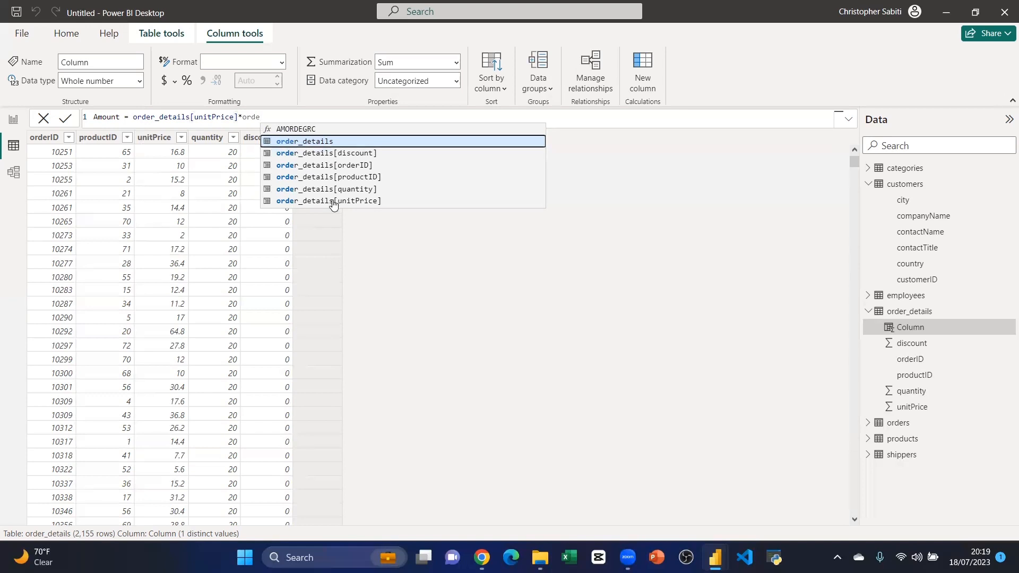
{"action": "left_click", "coordinate": [325, 190]}
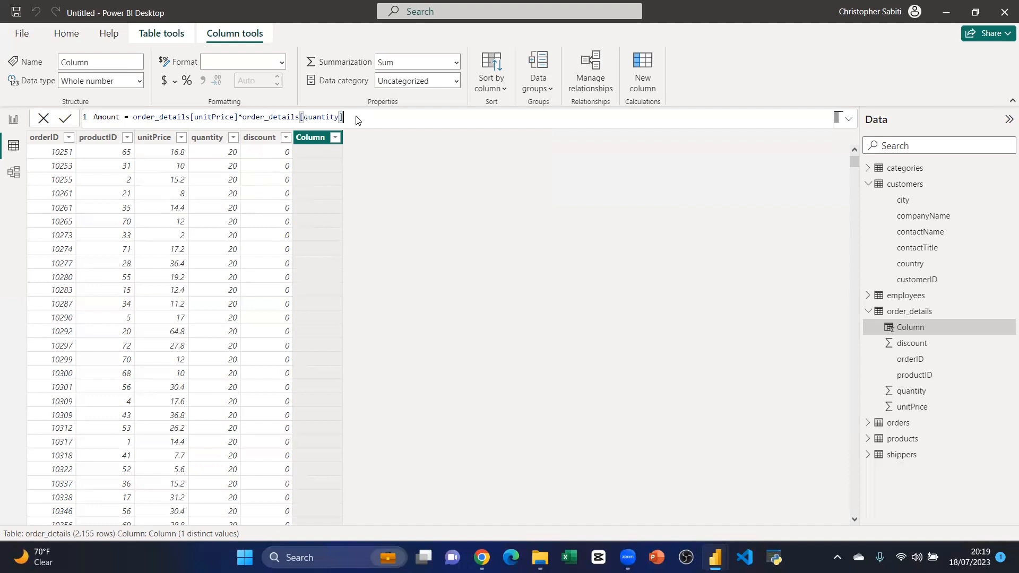
{"action": "type", "text": "-order"}
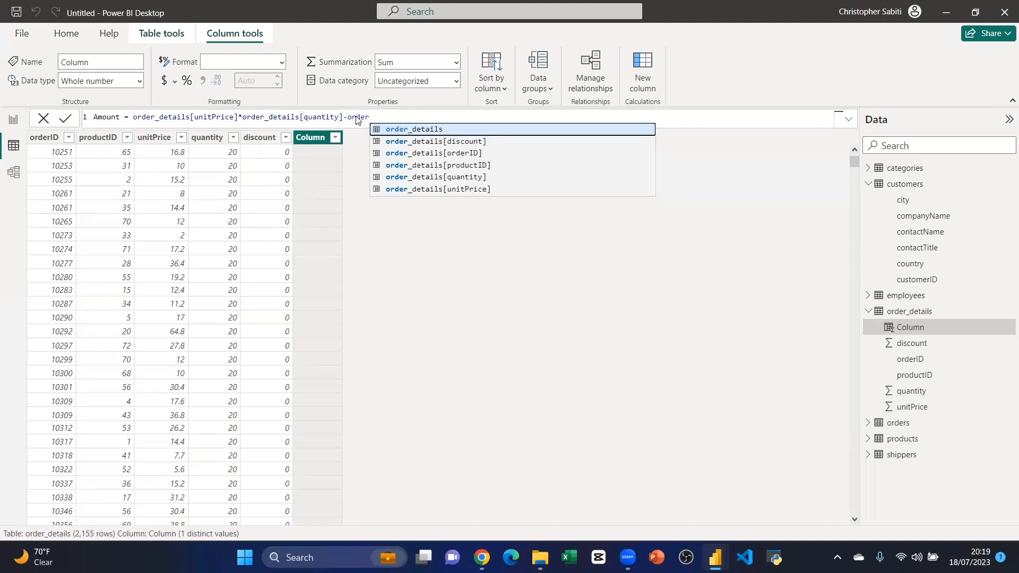
{"action": "left_click", "coordinate": [414, 142]}
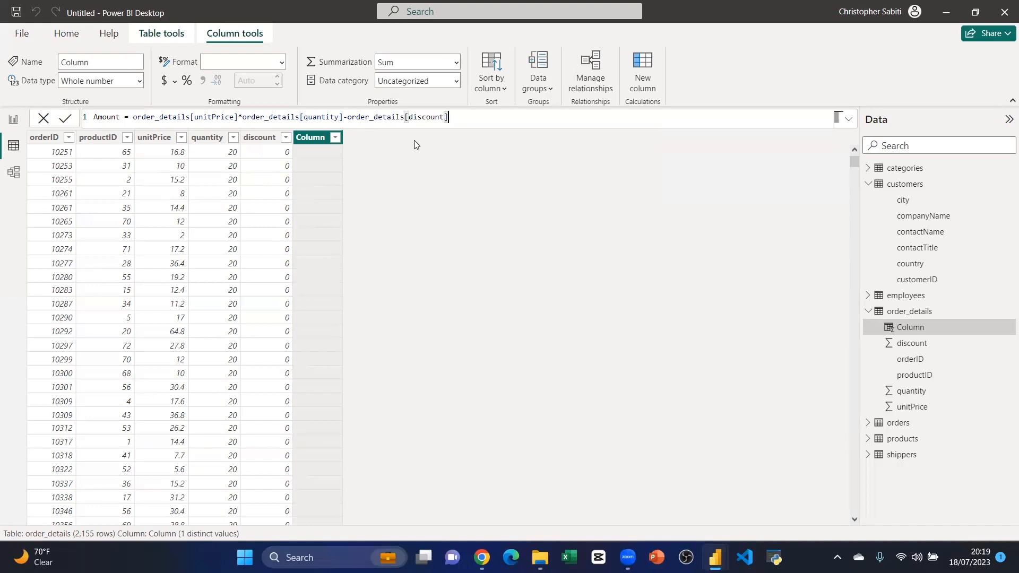
{"action": "left_click", "coordinate": [65, 119]}
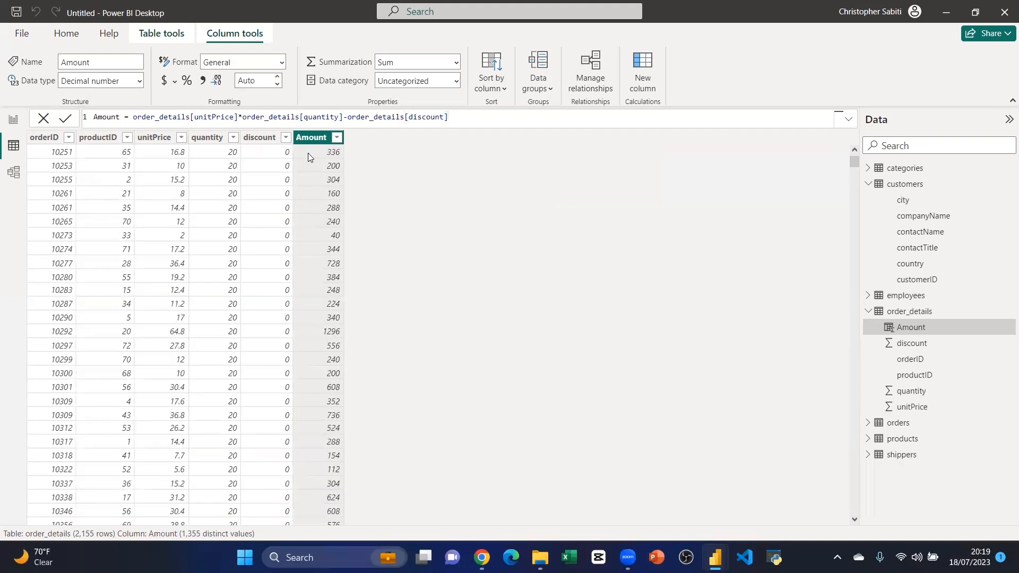
Step: Review the Amount column's values and read its full formula in the expanded formula editor
{"action": "scroll", "coordinate": [324, 191], "scroll_direction": "down", "scroll_amount": 10}
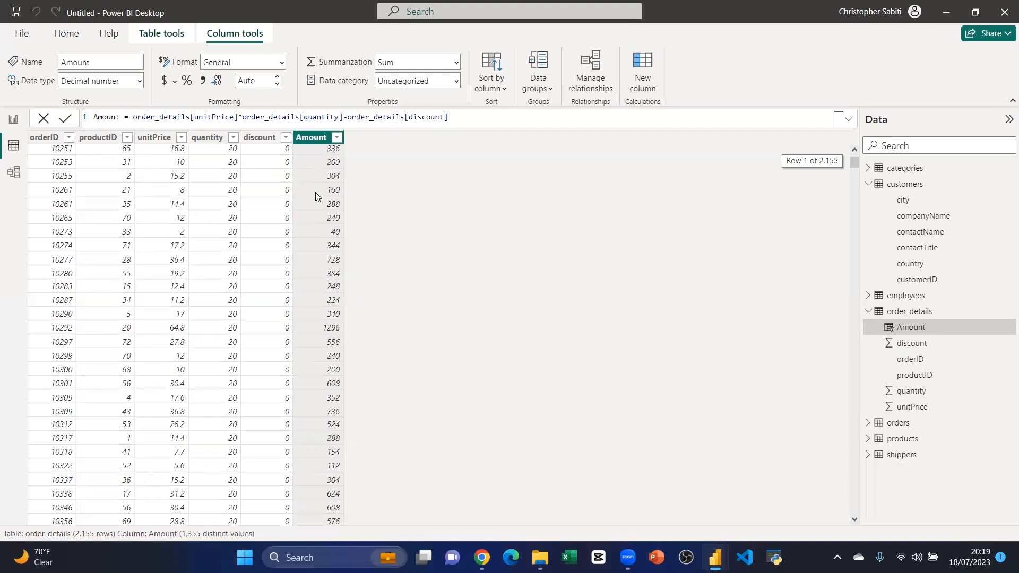
{"action": "scroll", "coordinate": [327, 195], "scroll_direction": "up", "scroll_amount": 10}
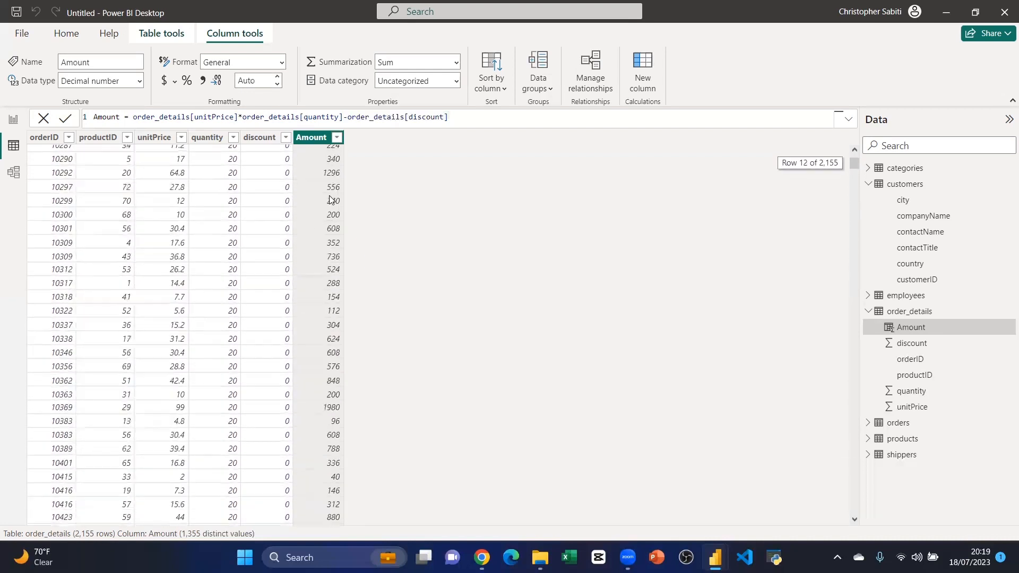
{"action": "left_click", "coordinate": [848, 118]}
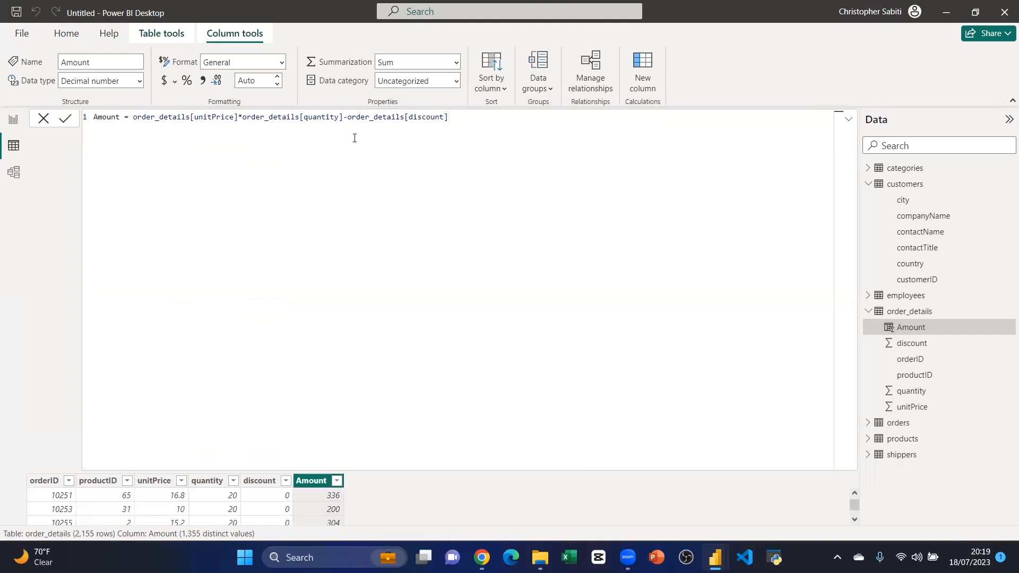
{"action": "left_click", "coordinate": [848, 119]}
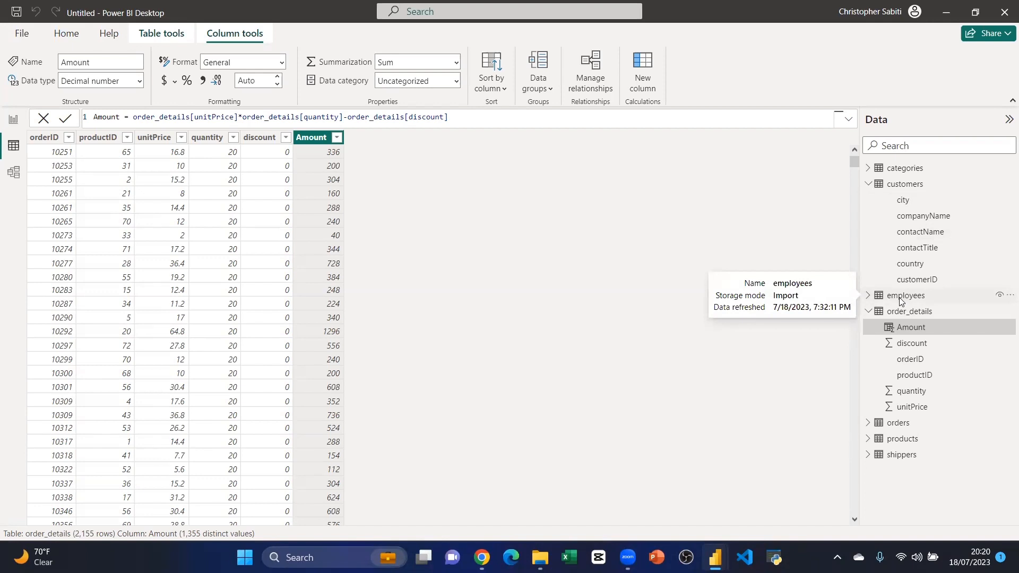
{"action": "left_click", "coordinate": [849, 119]}
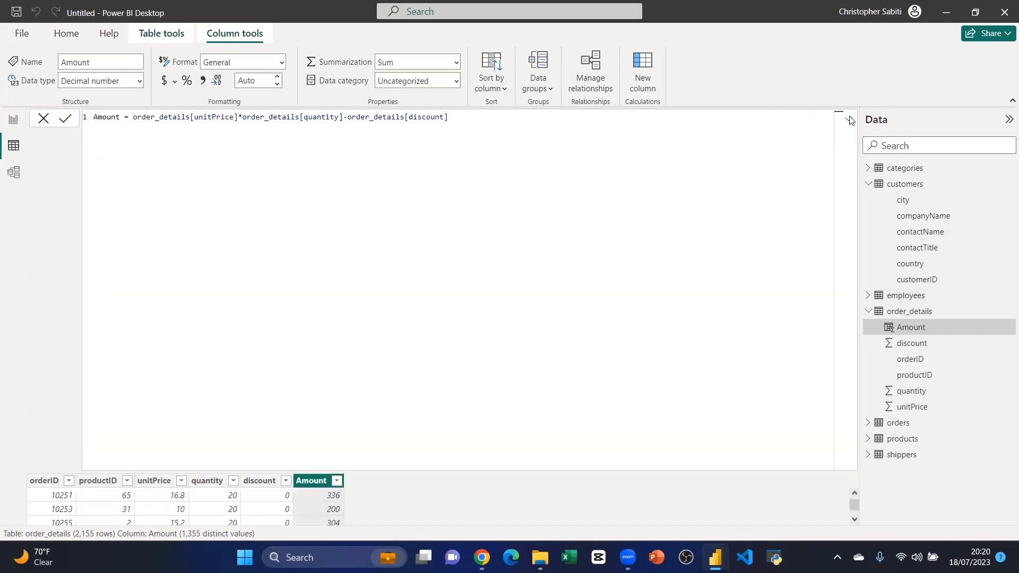
{"action": "left_click", "coordinate": [467, 124]}
{"action": "key", "text": "ctrl+a"}
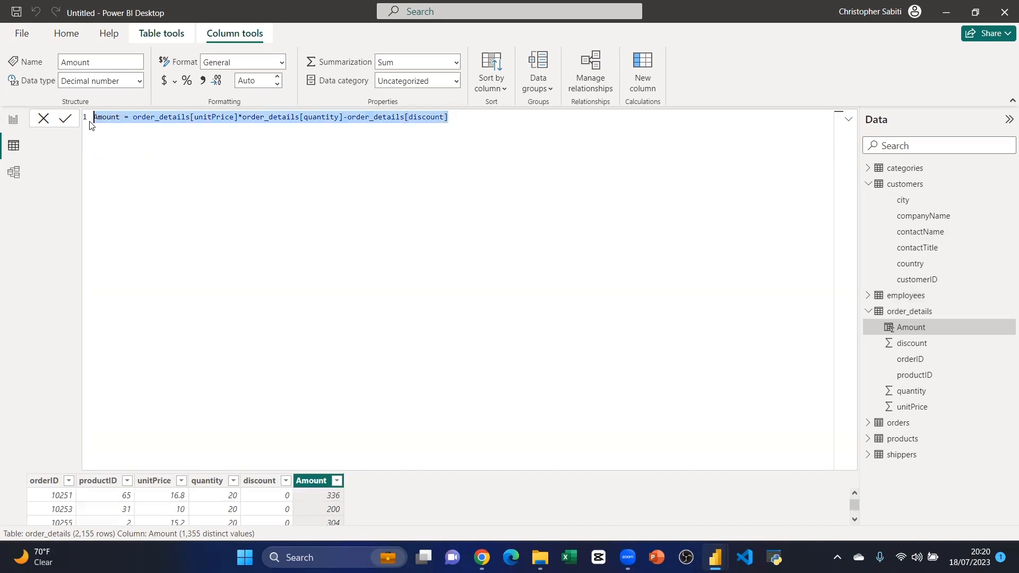
{"action": "left_click", "coordinate": [407, 200]}
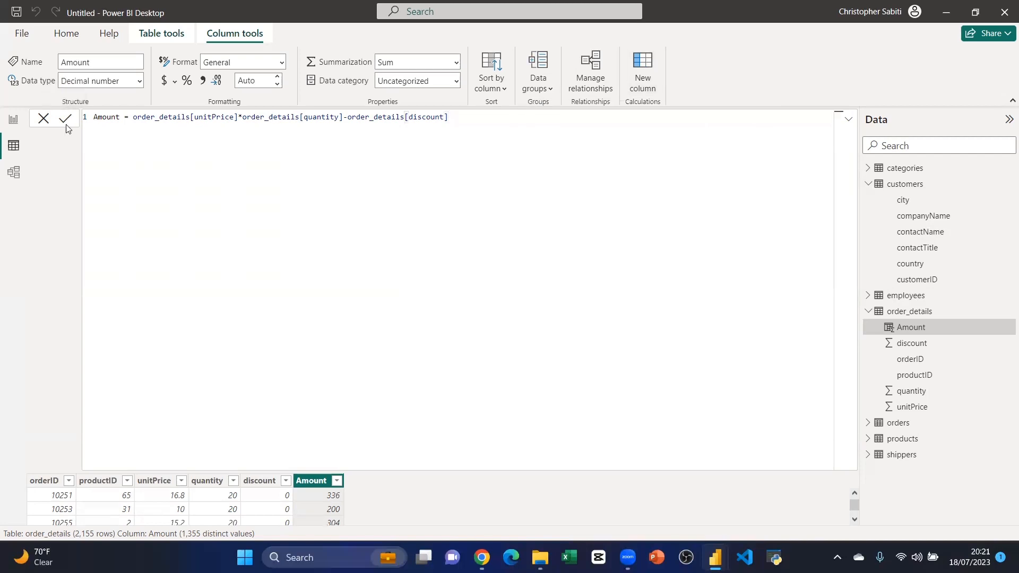
{"action": "left_click", "coordinate": [848, 120]}
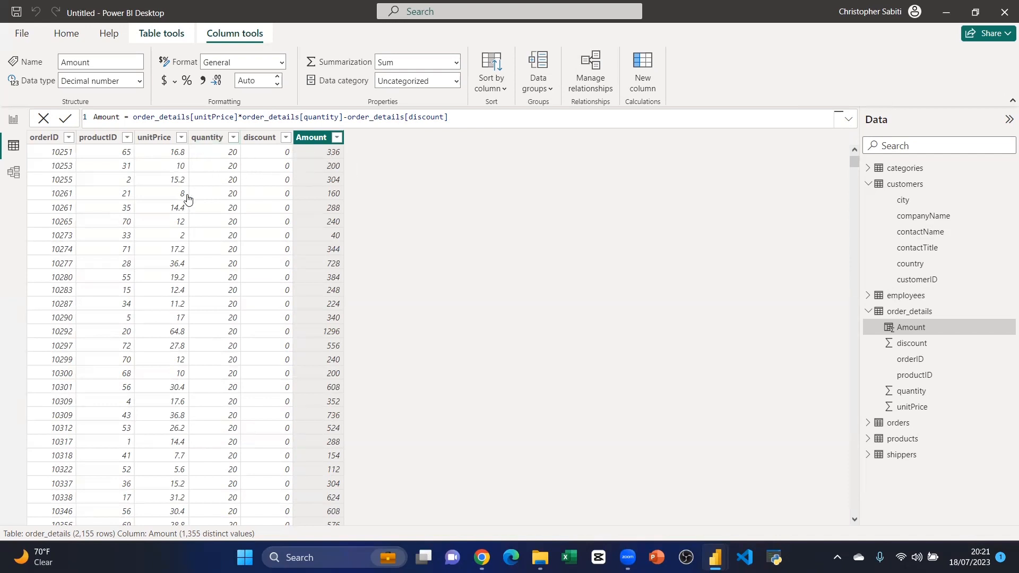
Step: Look through the order_details rows to compare the discount and Amount values
{"action": "scroll", "coordinate": [288, 276], "scroll_direction": "down", "scroll_amount": 20}
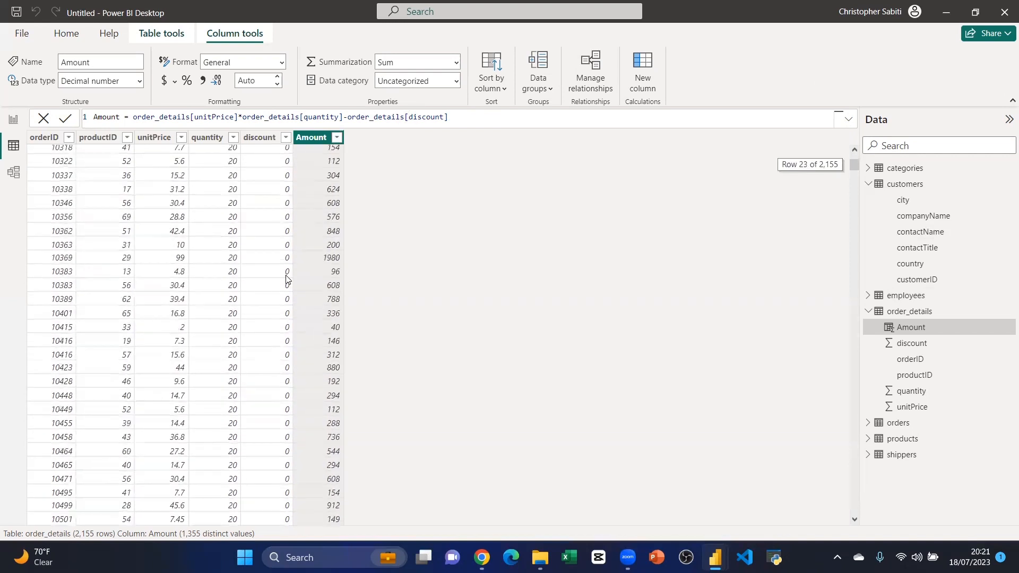
{"action": "scroll", "coordinate": [288, 280], "scroll_direction": "down", "scroll_amount": 20}
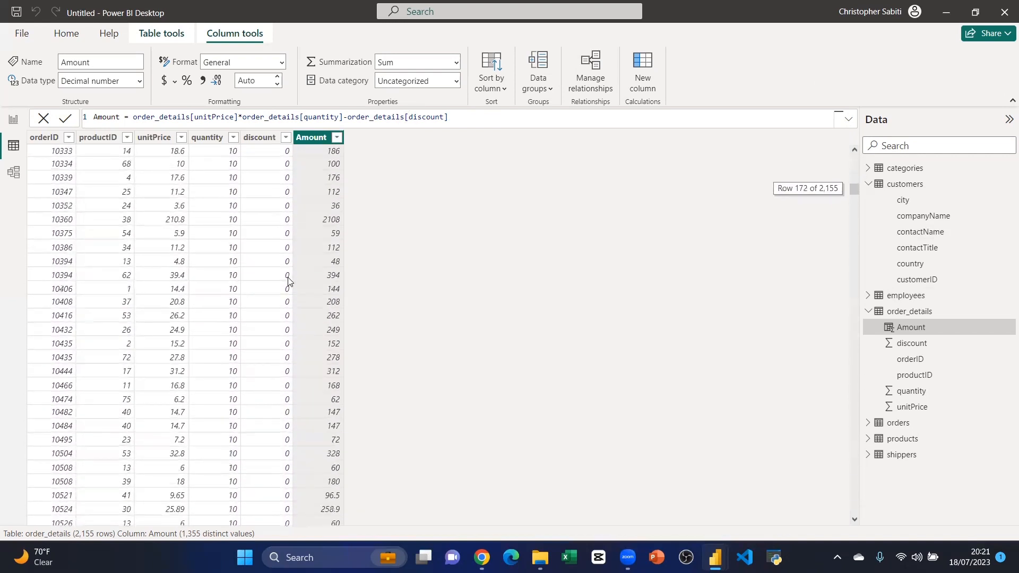
{"action": "scroll", "coordinate": [288, 281], "scroll_direction": "down", "scroll_amount": 20}
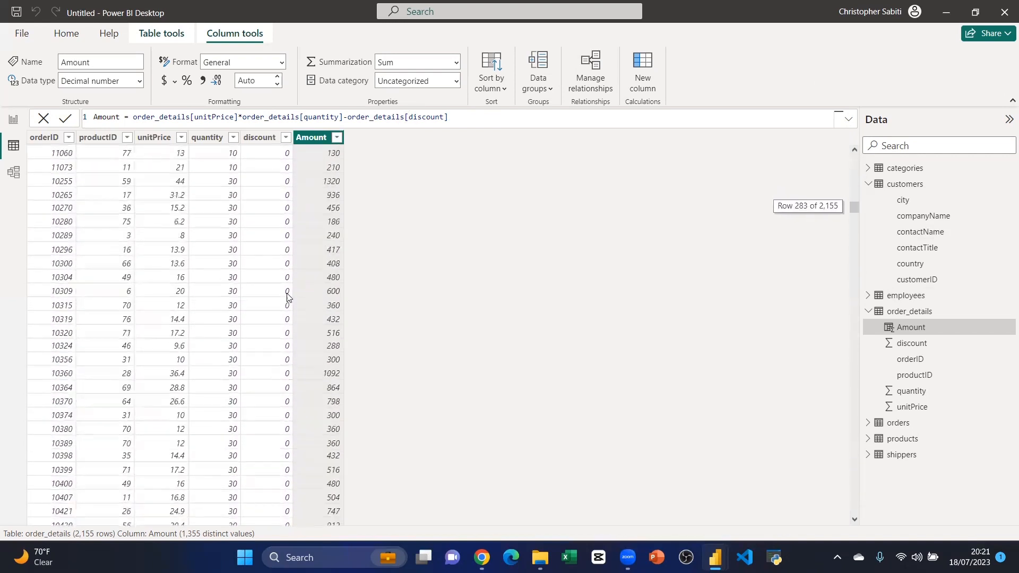
{"action": "scroll", "coordinate": [287, 306], "scroll_direction": "down", "scroll_amount": 20}
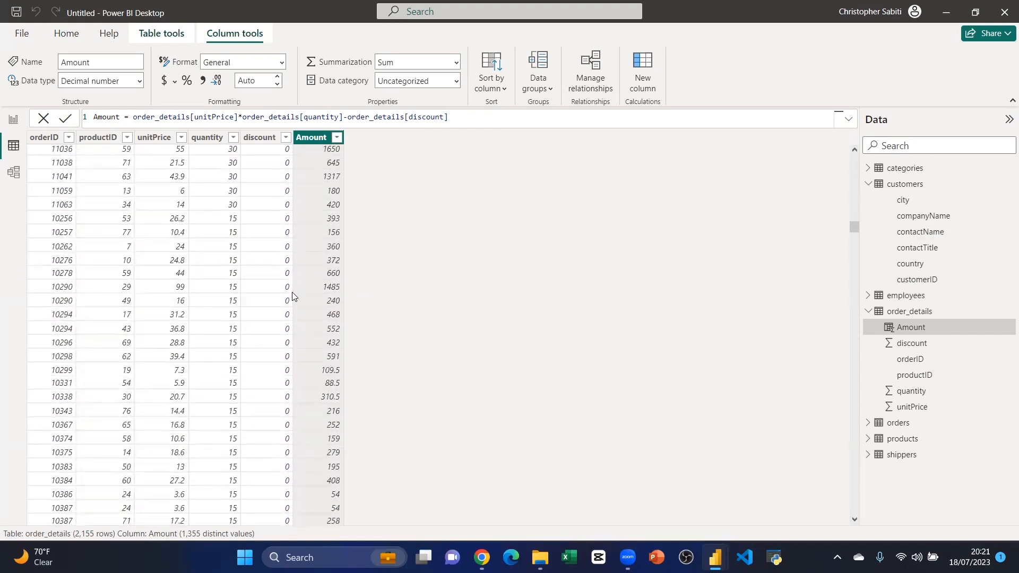
{"action": "scroll", "coordinate": [292, 292], "scroll_direction": "down", "scroll_amount": 20}
{"action": "scroll", "coordinate": [295, 294], "scroll_direction": "up", "scroll_amount": 20}
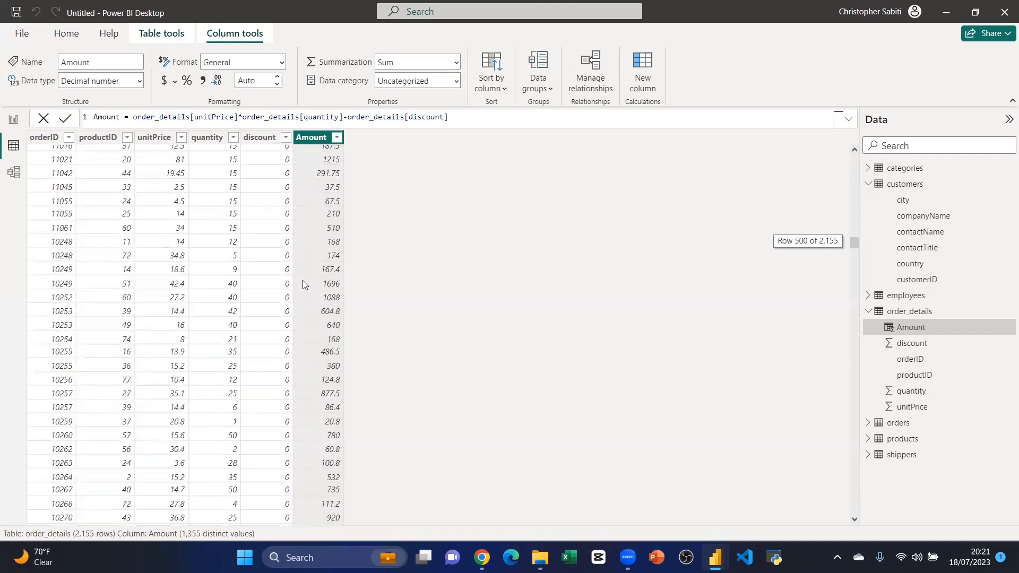
{"action": "scroll", "coordinate": [310, 277], "scroll_direction": "up", "scroll_amount": 10}
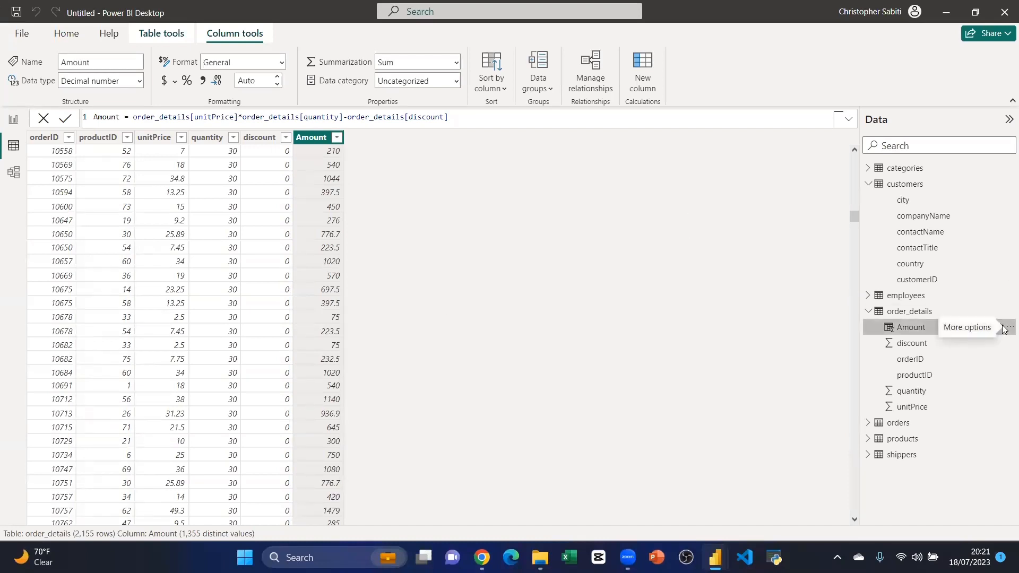
Step: Delete the Amount column from order_details in the relationship diagram and return to the table's data
{"action": "left_click", "coordinate": [1004, 328]}
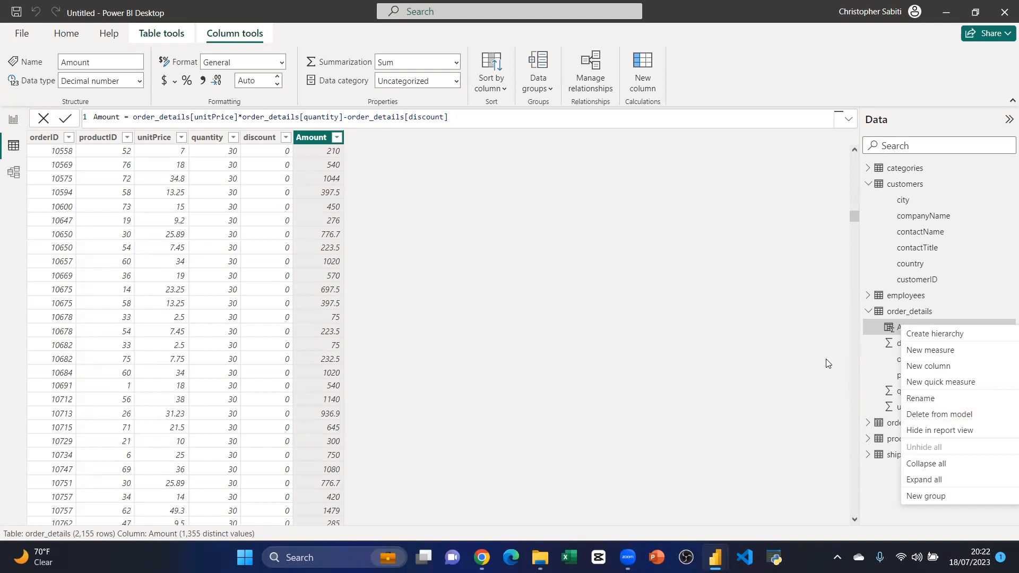
{"action": "left_click", "coordinate": [777, 282]}
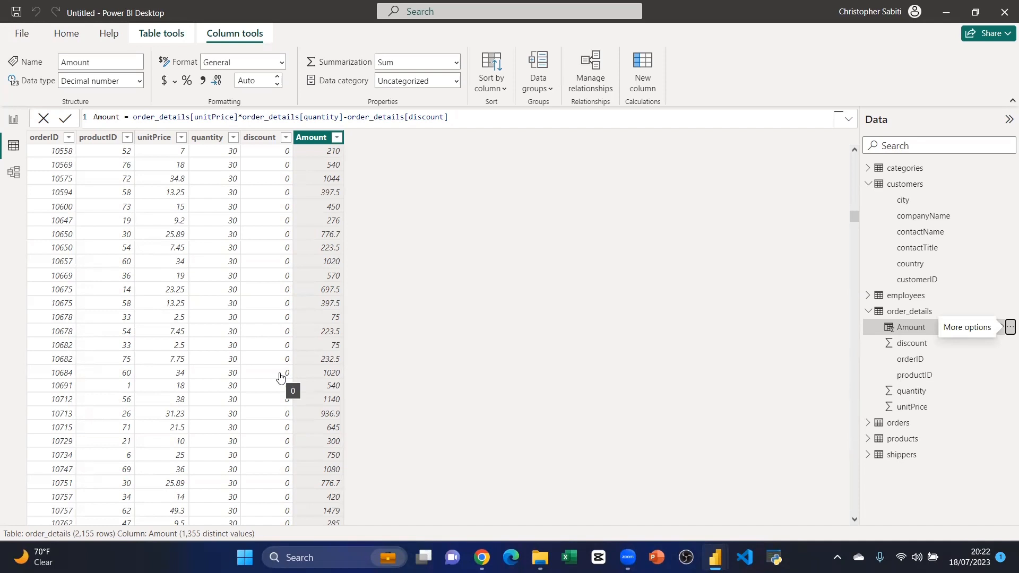
{"action": "left_click", "coordinate": [1008, 326]}
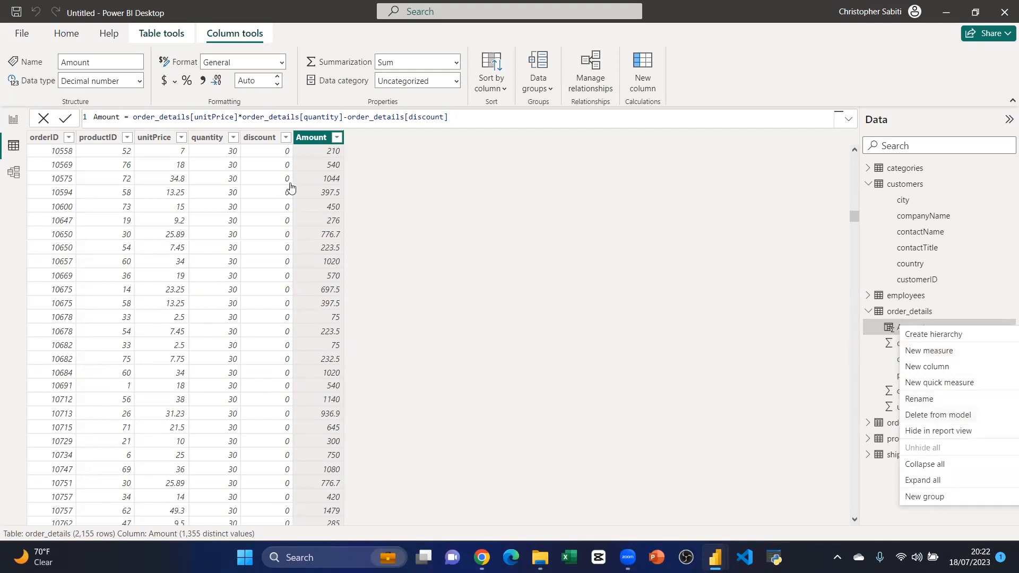
{"action": "left_click", "coordinate": [11, 177]}
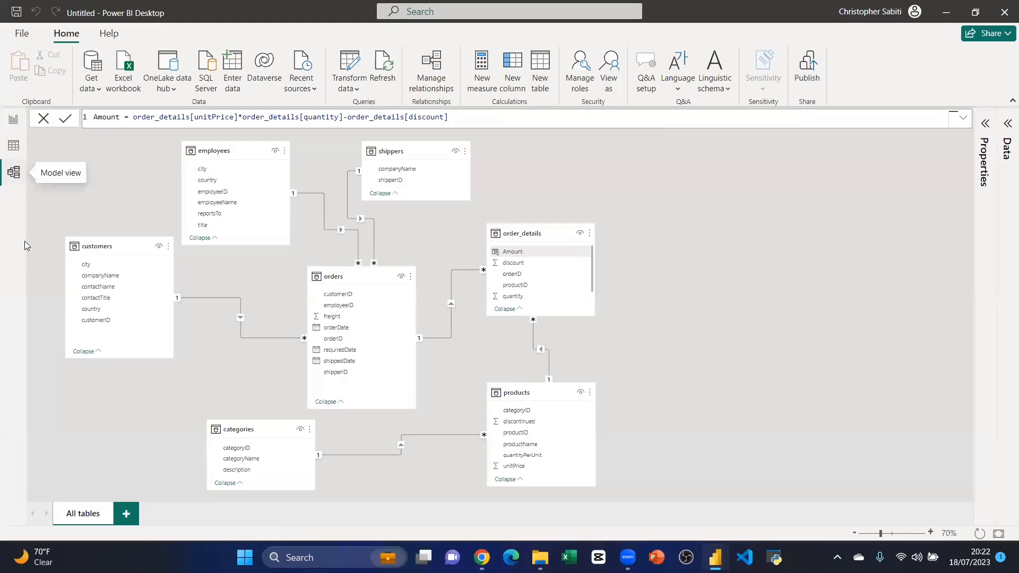
{"action": "right_click", "coordinate": [510, 252]}
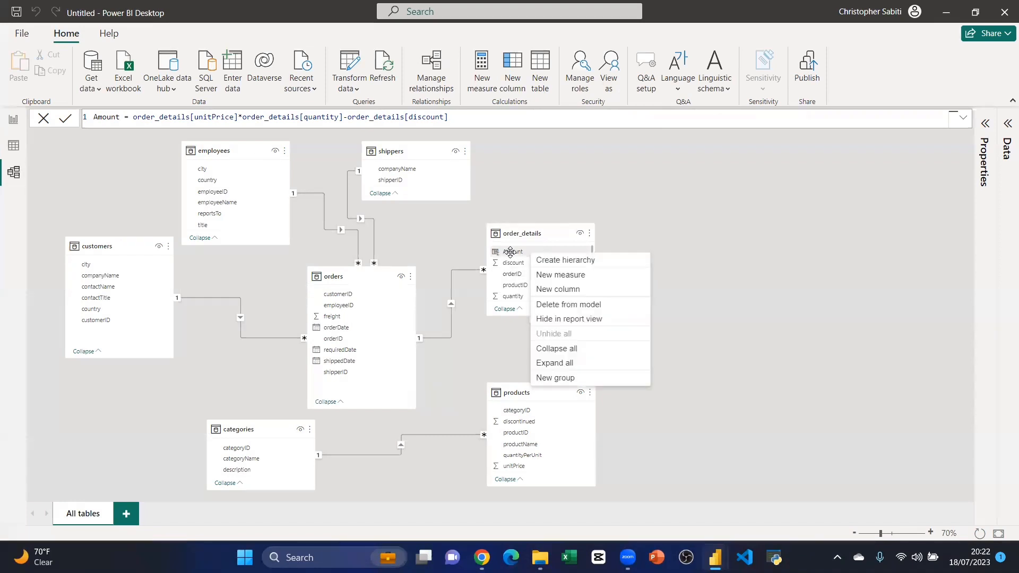
{"action": "left_click", "coordinate": [556, 308]}
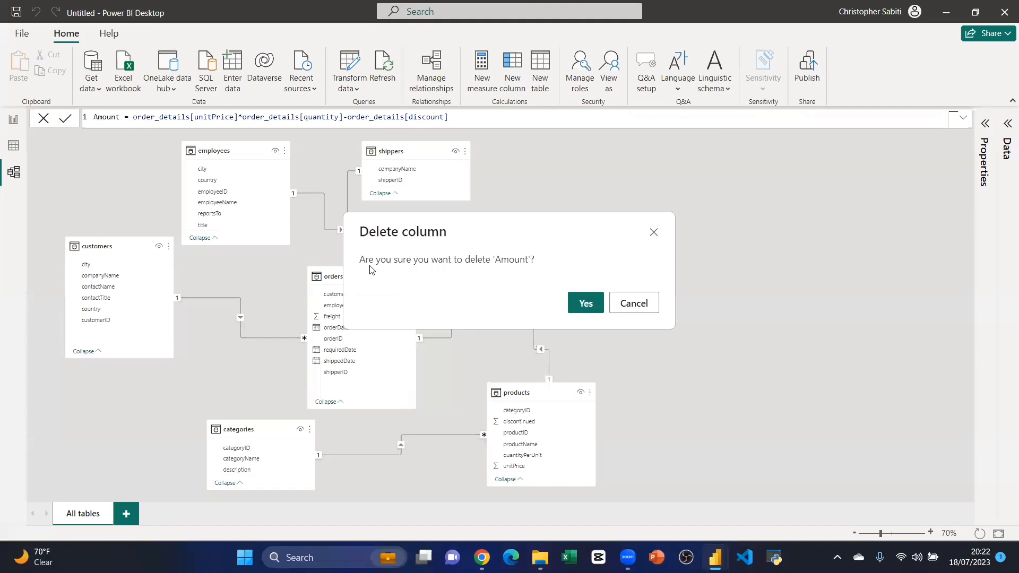
{"action": "left_click", "coordinate": [573, 308]}
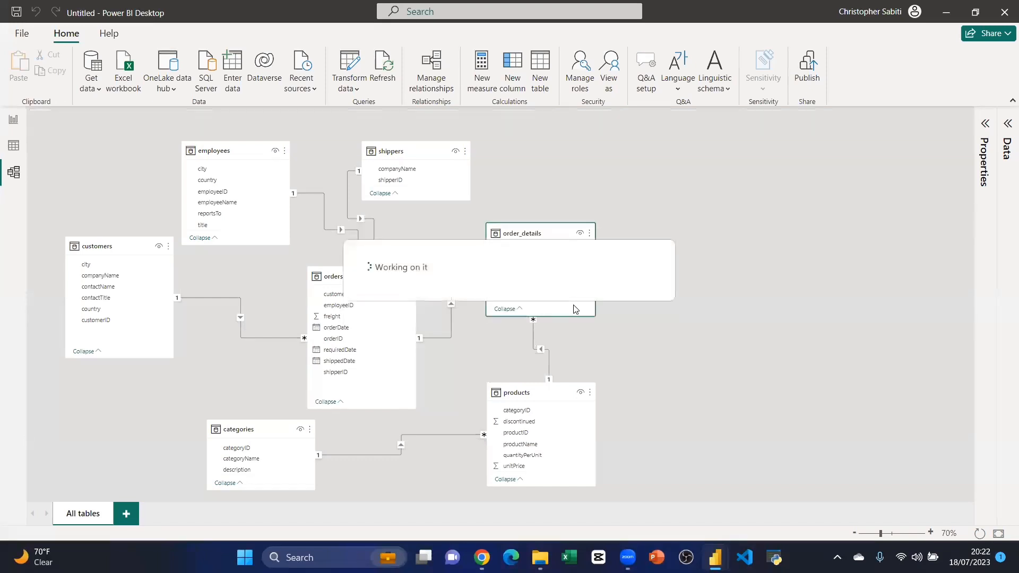
{"action": "left_click", "coordinate": [14, 146]}
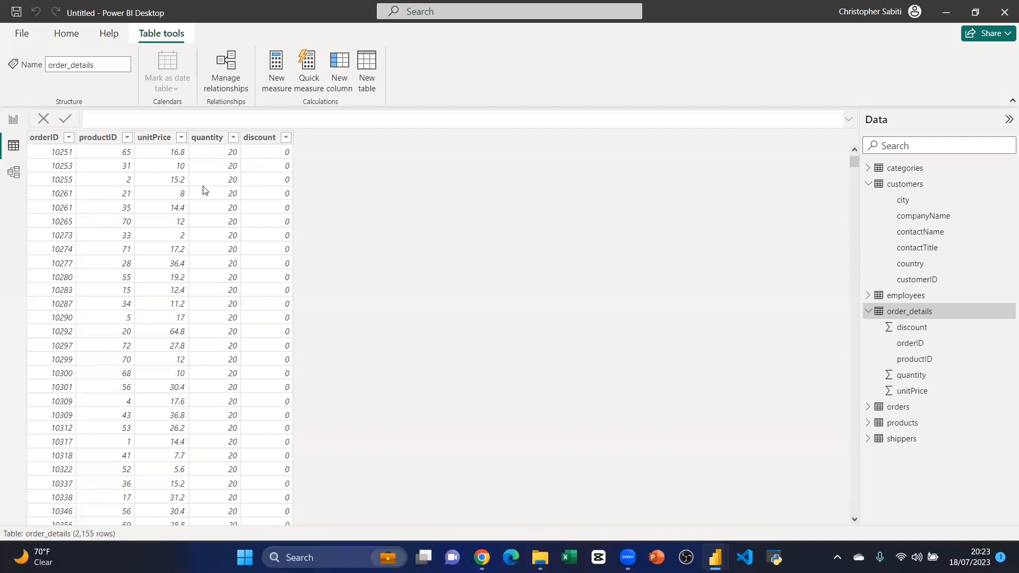
Step: Look through the order_details rows to examine the unitPrice, quantity and discount values
{"action": "scroll", "coordinate": [207, 195], "scroll_direction": "down", "scroll_amount": 15}
{"action": "scroll", "coordinate": [206, 195], "scroll_direction": "down", "scroll_amount": 10}
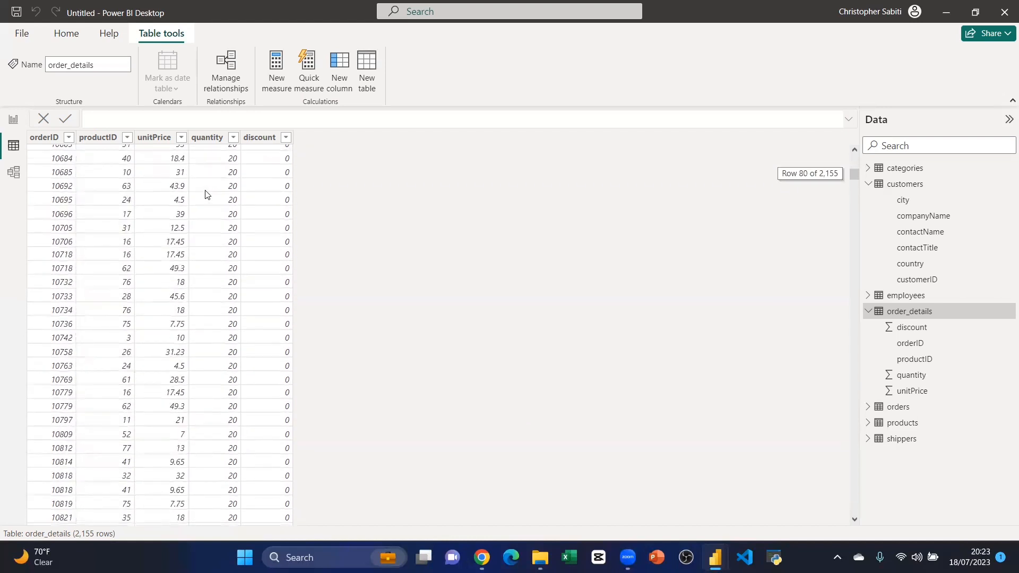
{"action": "scroll", "coordinate": [251, 264], "scroll_direction": "up", "scroll_amount": 4}
{"action": "scroll", "coordinate": [251, 264], "scroll_direction": "up", "scroll_amount": 5}
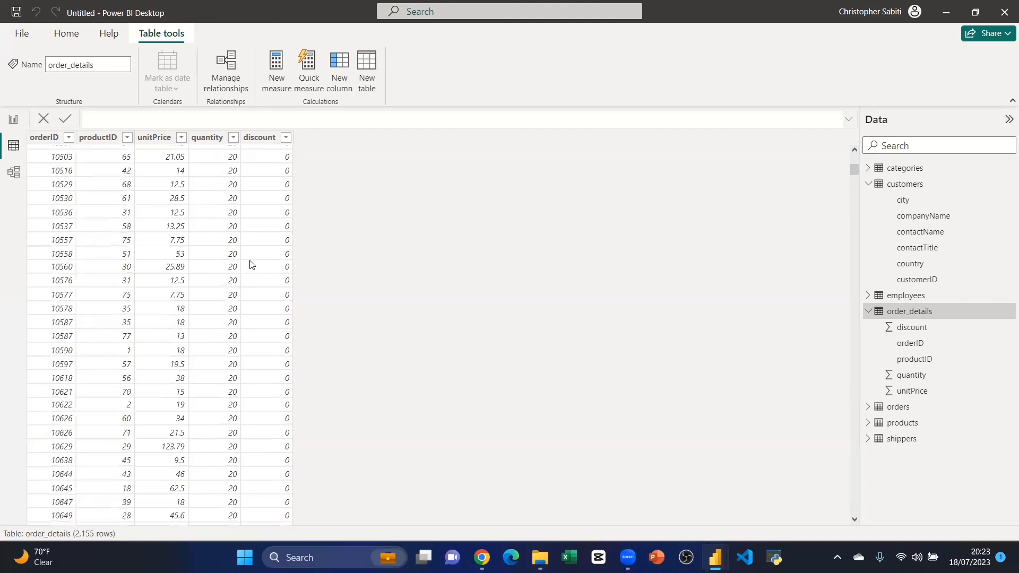
{"action": "scroll", "coordinate": [251, 264], "scroll_direction": "down", "scroll_amount": 5}
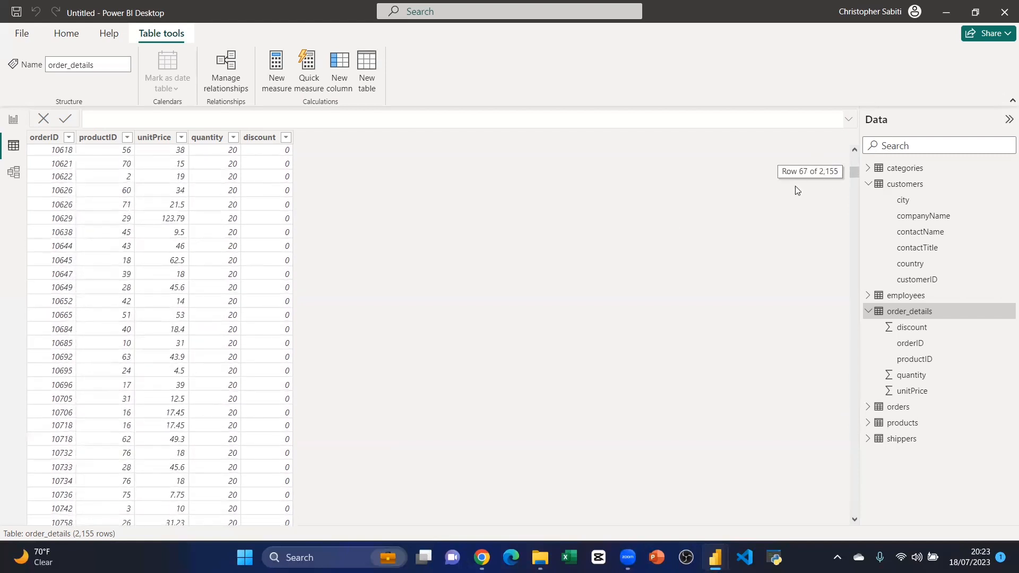
{"action": "scroll", "coordinate": [822, 181], "scroll_direction": "down", "scroll_amount": 4}
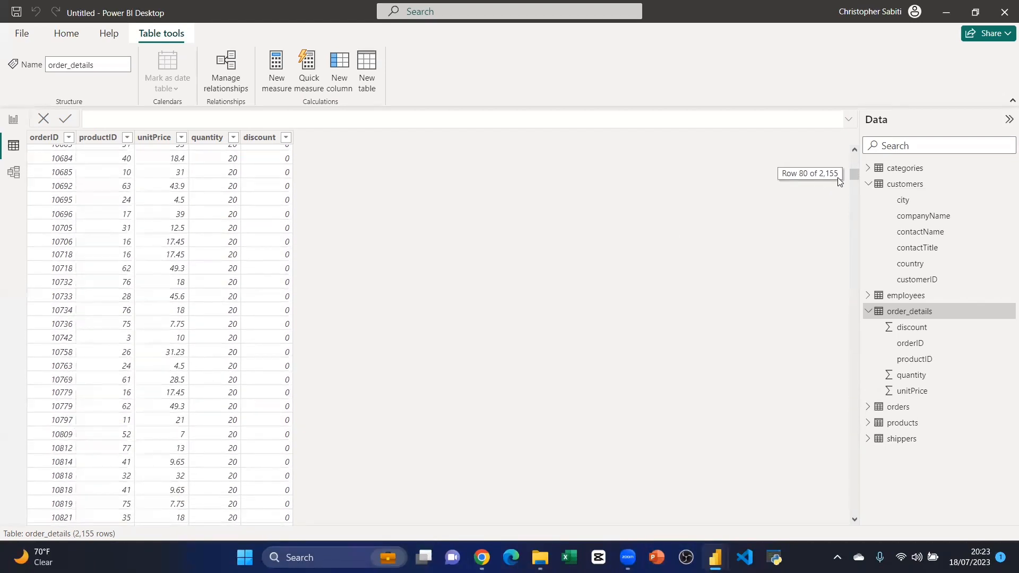
{"action": "scroll", "coordinate": [750, 224], "scroll_direction": "up", "scroll_amount": 15}
{"action": "scroll", "coordinate": [749, 224], "scroll_direction": "up", "scroll_amount": 11}
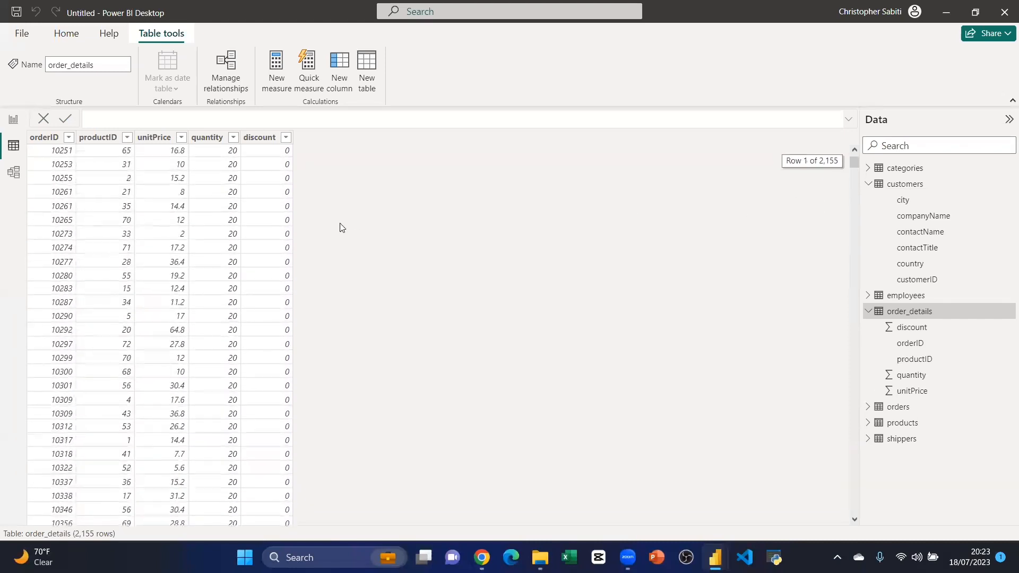
{"action": "left_click", "coordinate": [263, 160]}
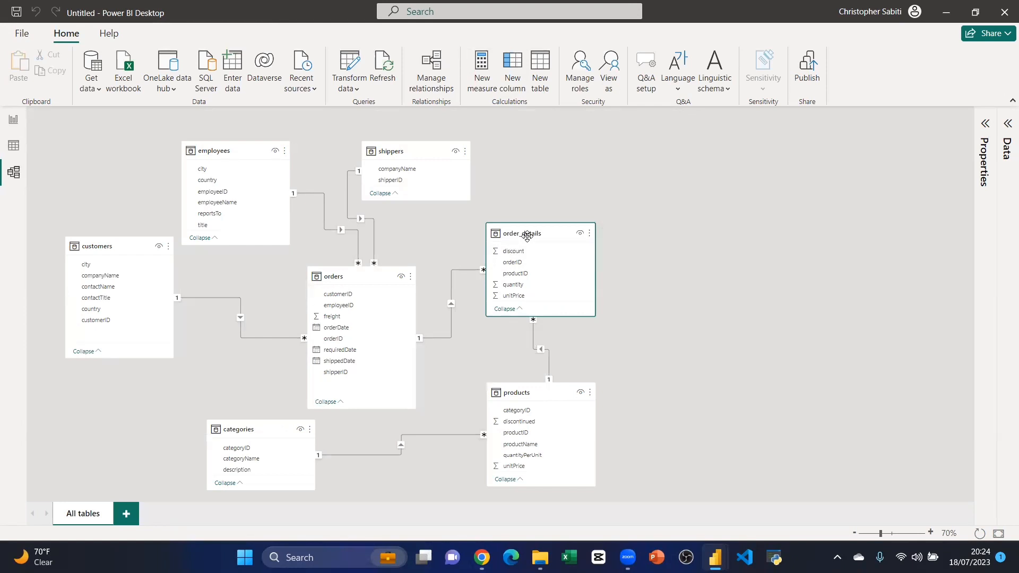
{"action": "left_click", "coordinate": [519, 64]}
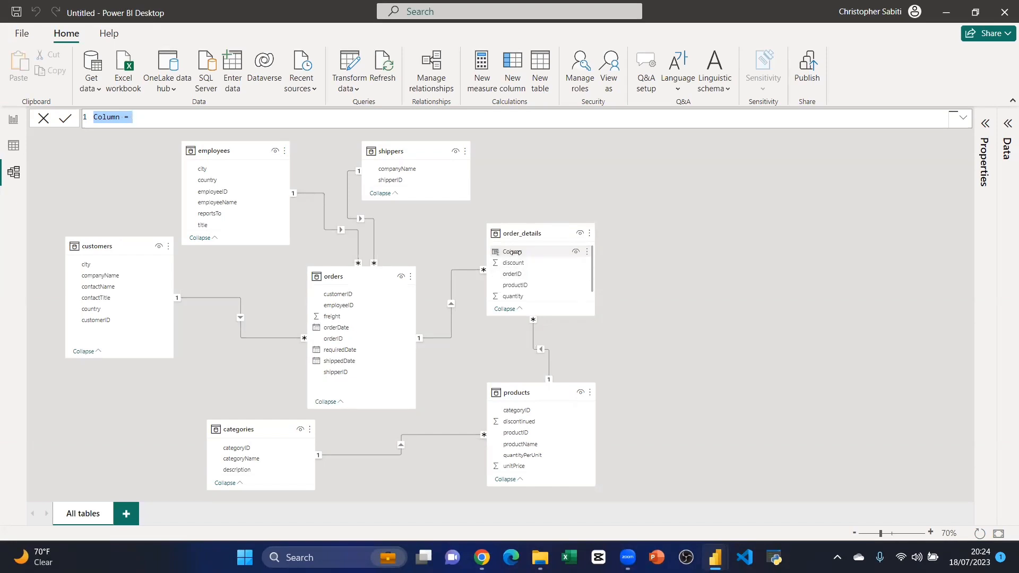
{"action": "left_click", "coordinate": [47, 118]}
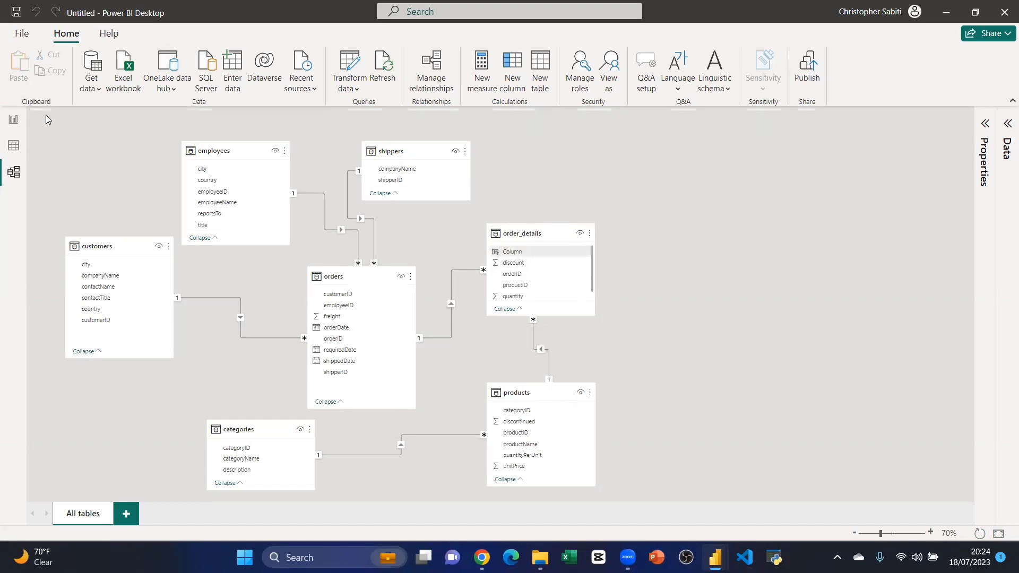
{"action": "left_click", "coordinate": [15, 147]}
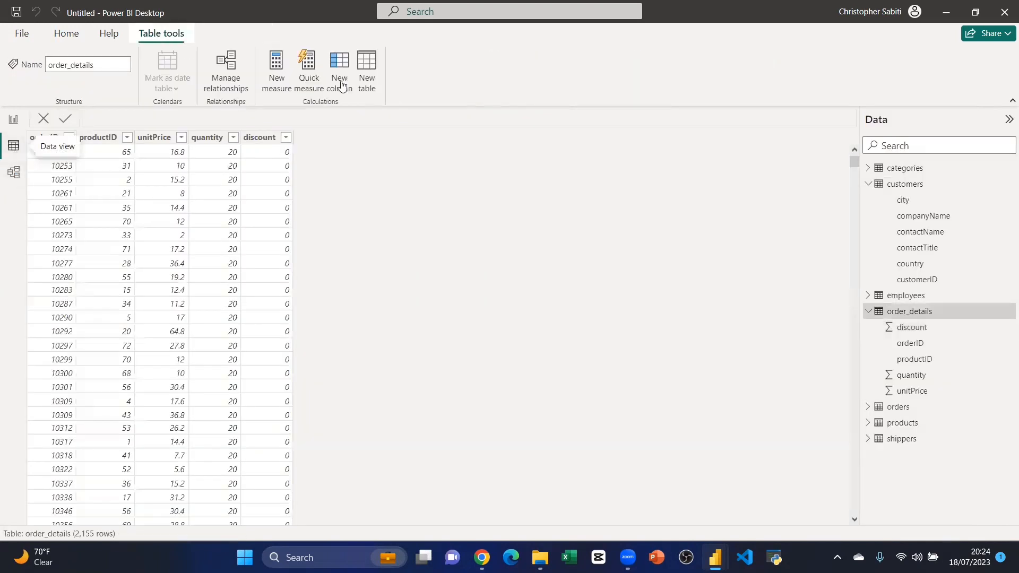
{"action": "left_click", "coordinate": [258, 138]}
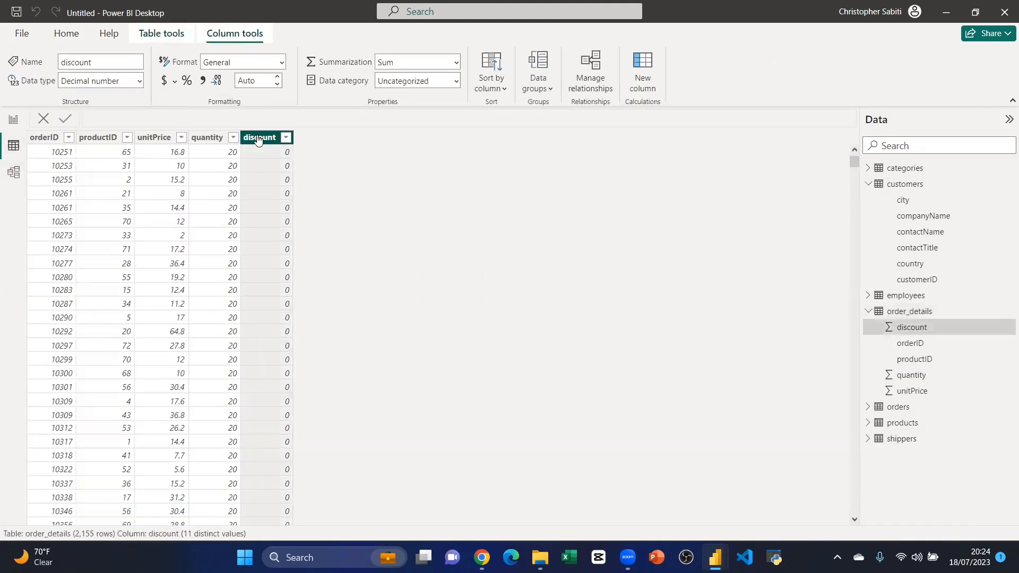
{"action": "left_click", "coordinate": [646, 69]}
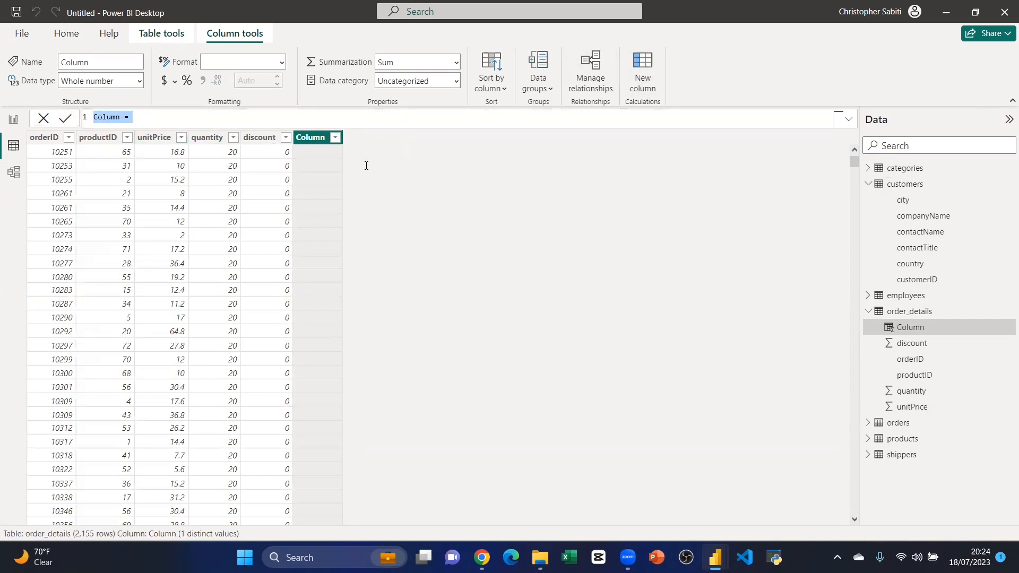
{"action": "left_click", "coordinate": [273, 162]}
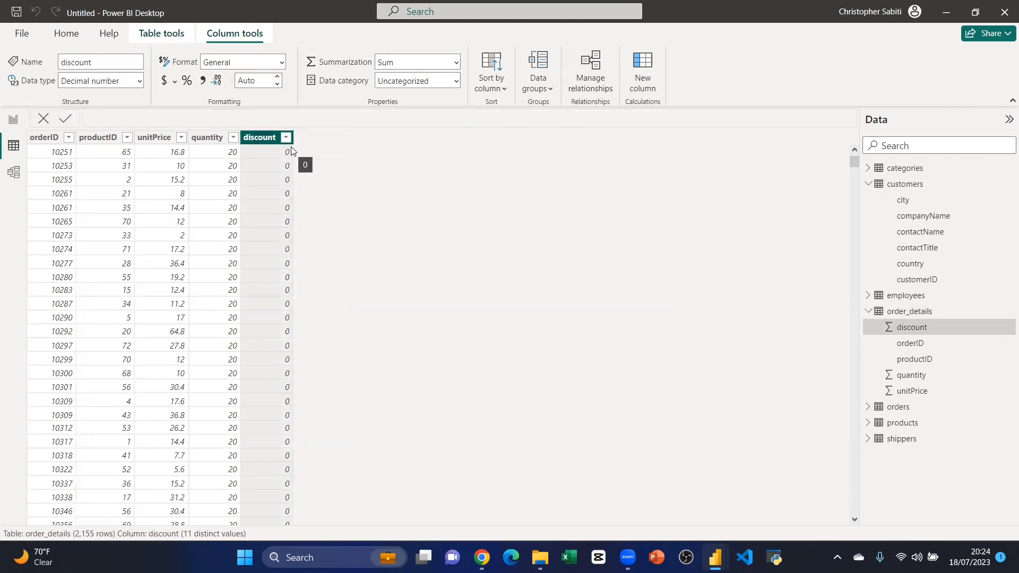
Step: Add a calculated column named Amount to order_details and start its formula with order_details[quantity]
{"action": "left_click", "coordinate": [641, 62]}
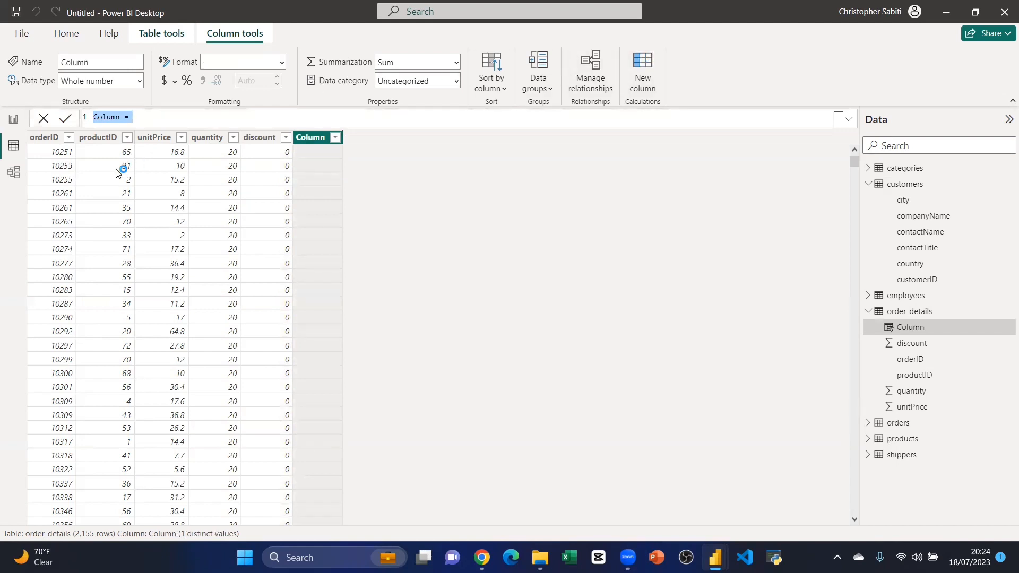
{"action": "type", "text": "Amount"}
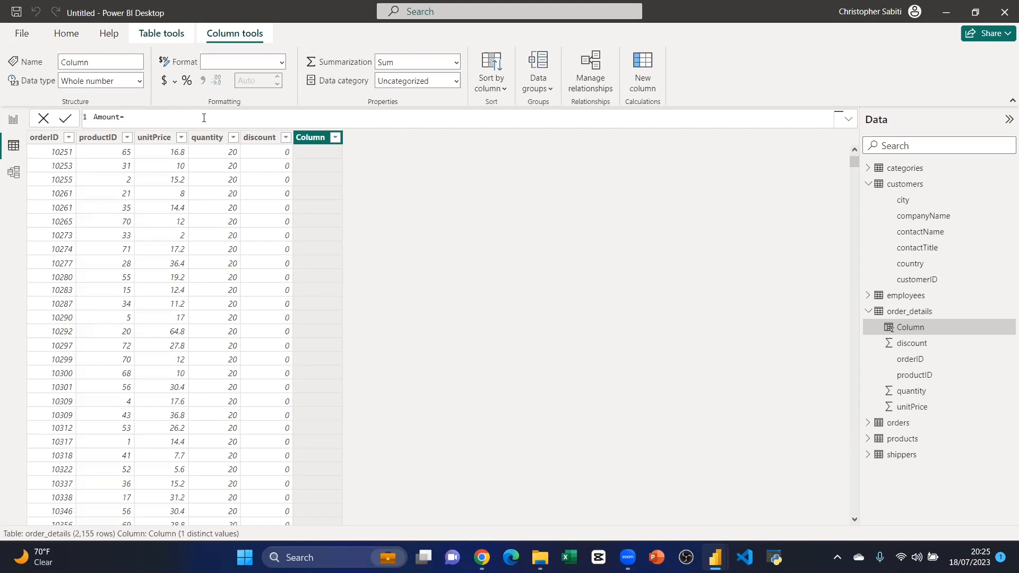
{"action": "type", "text": "cu"}
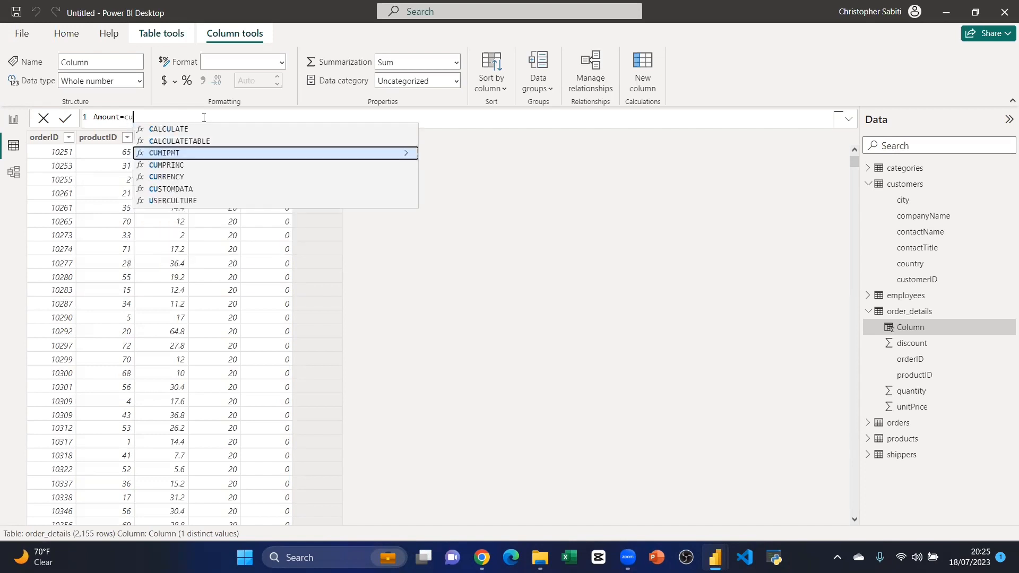
{"action": "type", "text": "st"}
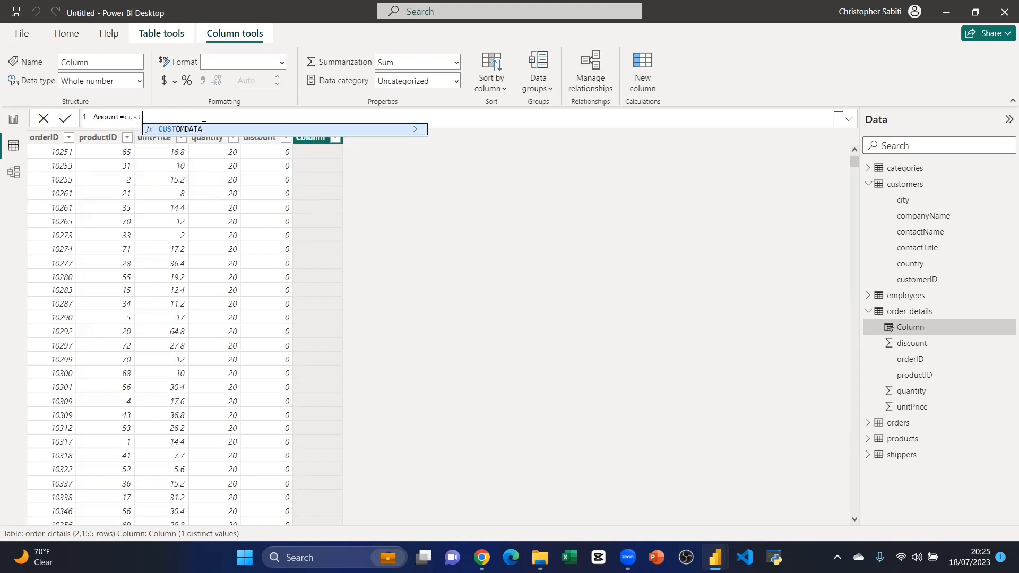
{"action": "key", "text": "BackSpace"}
{"action": "key", "text": "BackSpace"}
{"action": "key", "text": "BackSpace"}
{"action": "key", "text": "BackSpace"}
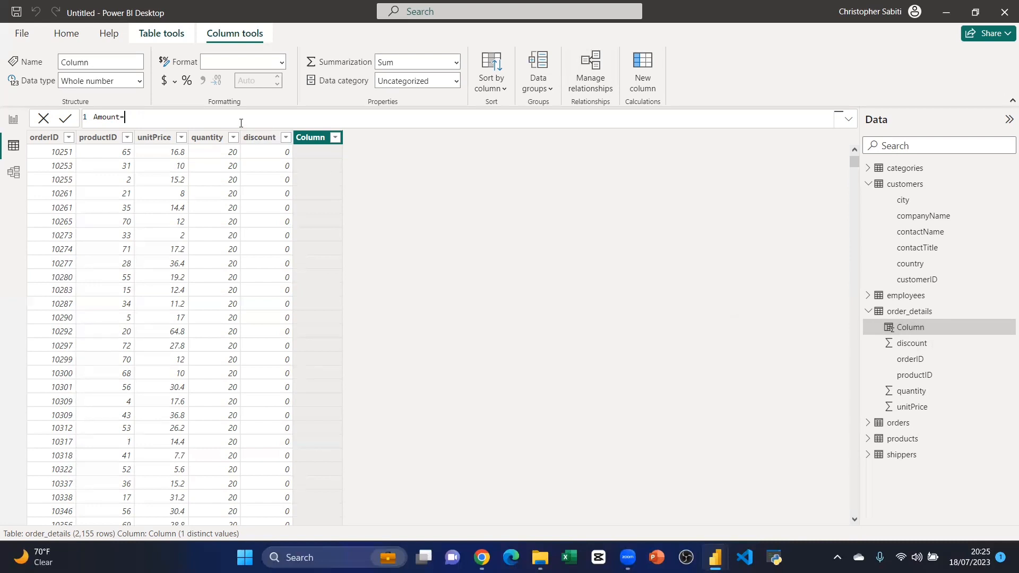
{"action": "type", "text": "order"}
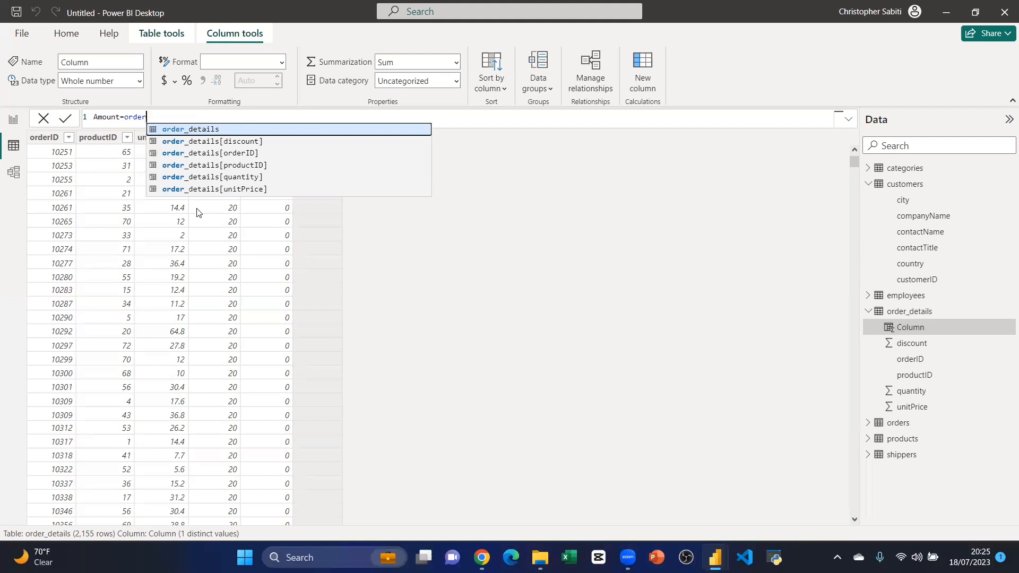
{"action": "left_click", "coordinate": [239, 178]}
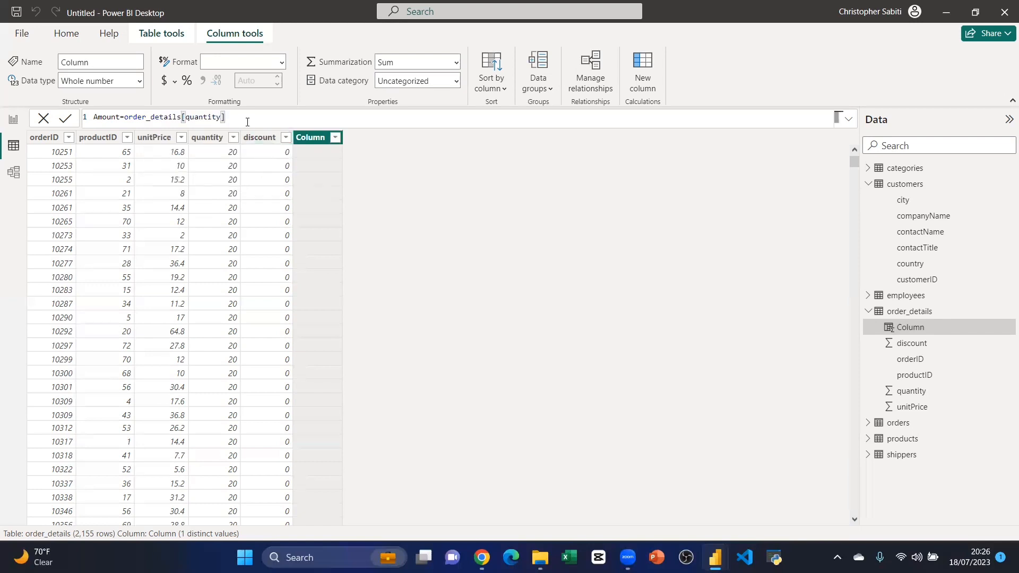
Step: Multiply the quantity in the Amount formula by order_details[unitPrice]
{"action": "type", "text": "*"}
{"action": "type", "text": "order"}
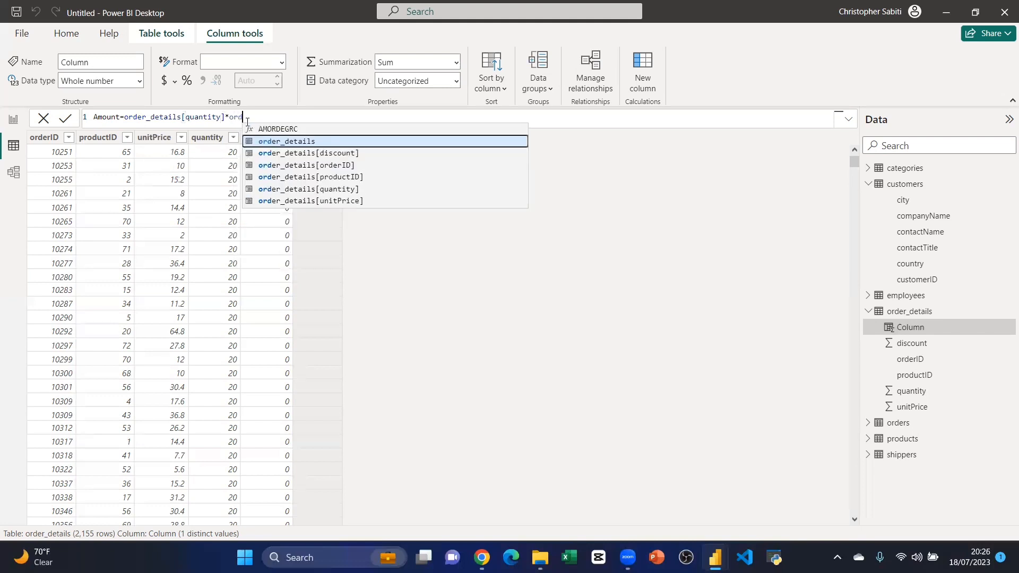
{"action": "key", "text": "Down"}
{"action": "key", "text": "Down"}
{"action": "key", "text": "Down"}
{"action": "key", "text": "Down"}
{"action": "key", "text": "Down"}
{"action": "key", "text": "Up"}
{"action": "key", "text": "Up"}
{"action": "key", "text": "Up"}
{"action": "key", "text": "Down"}
{"action": "key", "text": "Down"}
{"action": "key", "text": "Down"}
{"action": "key", "text": "Up"}
{"action": "key", "text": "Up"}
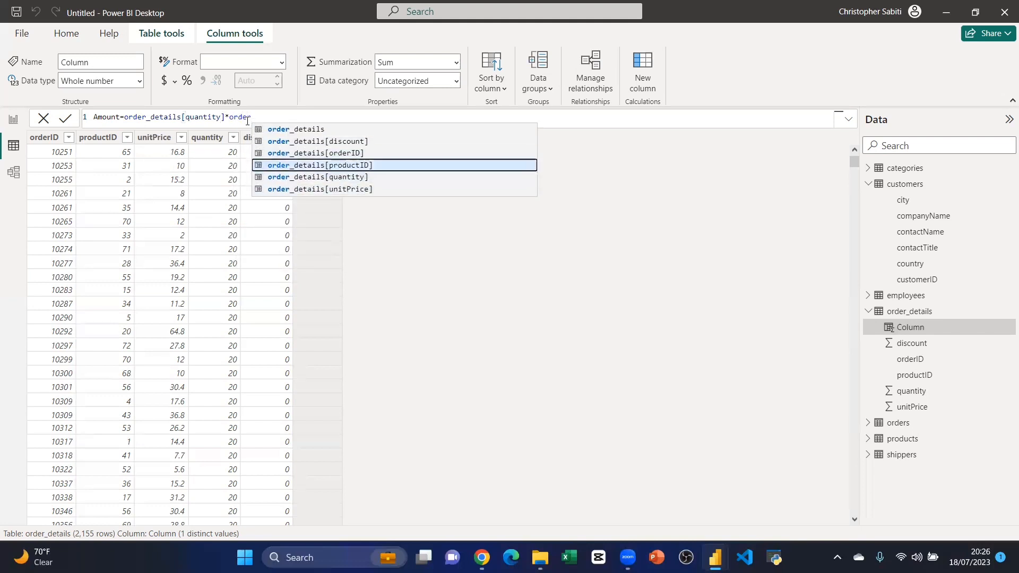
{"action": "key", "text": "Down"}
{"action": "key", "text": "Down"}
{"action": "key", "text": "Up"}
{"action": "key", "text": "Up"}
{"action": "key", "text": "Down"}
{"action": "key", "text": "Down"}
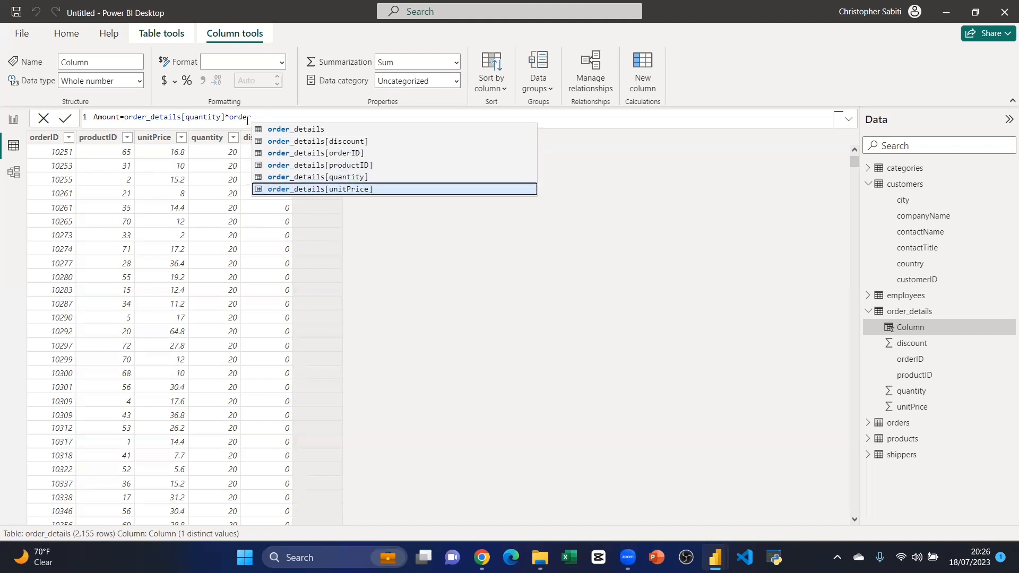
{"action": "key", "text": "Tab"}
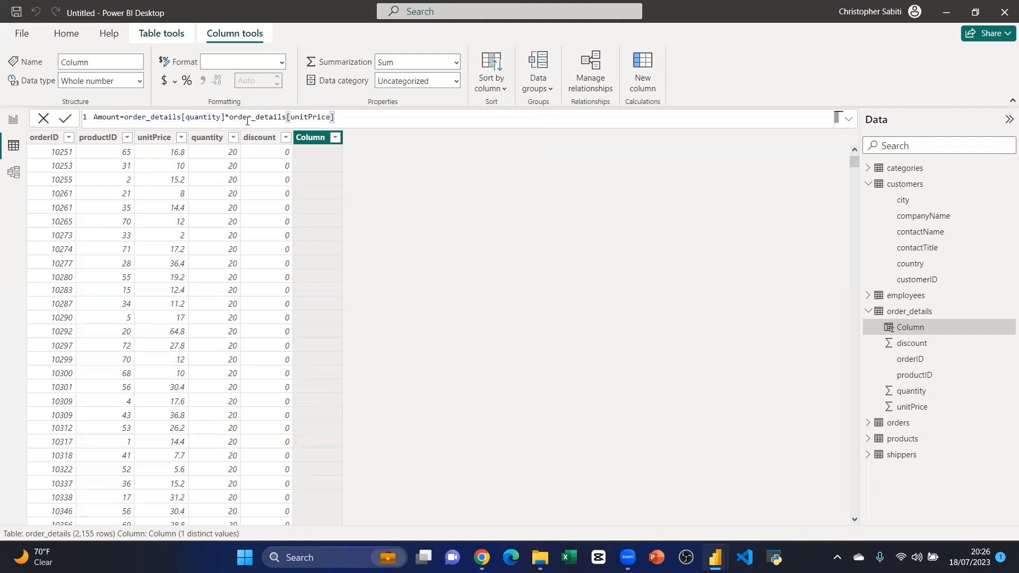
Step: Subtract order_details[discount] at the end of the Amount formula and commit the column
{"action": "type", "text": "-"}
{"action": "type", "text": "orde"}
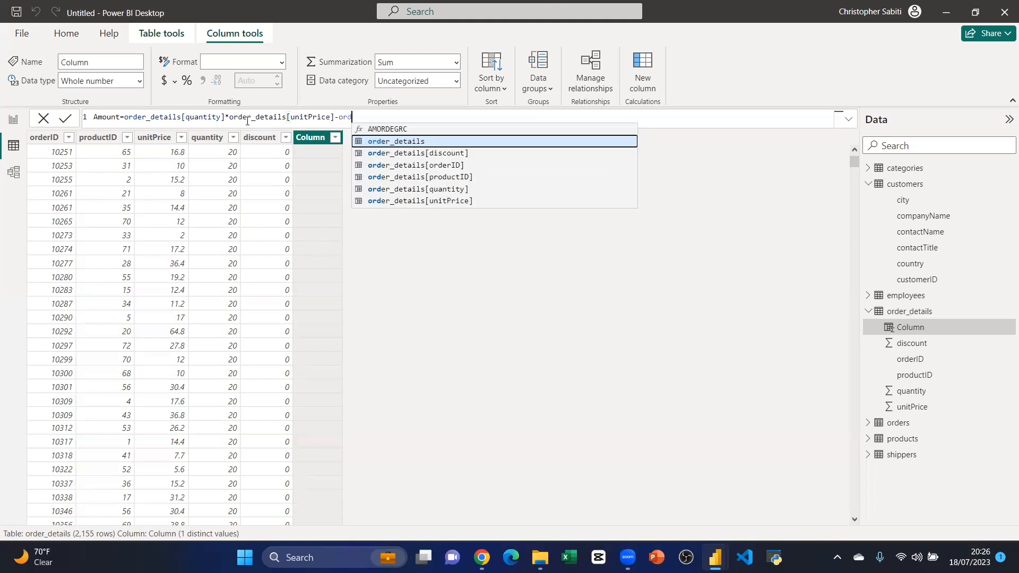
{"action": "key", "text": "Down"}
{"action": "key", "text": "Down"}
{"action": "key", "text": "Down"}
{"action": "key", "text": "Down"}
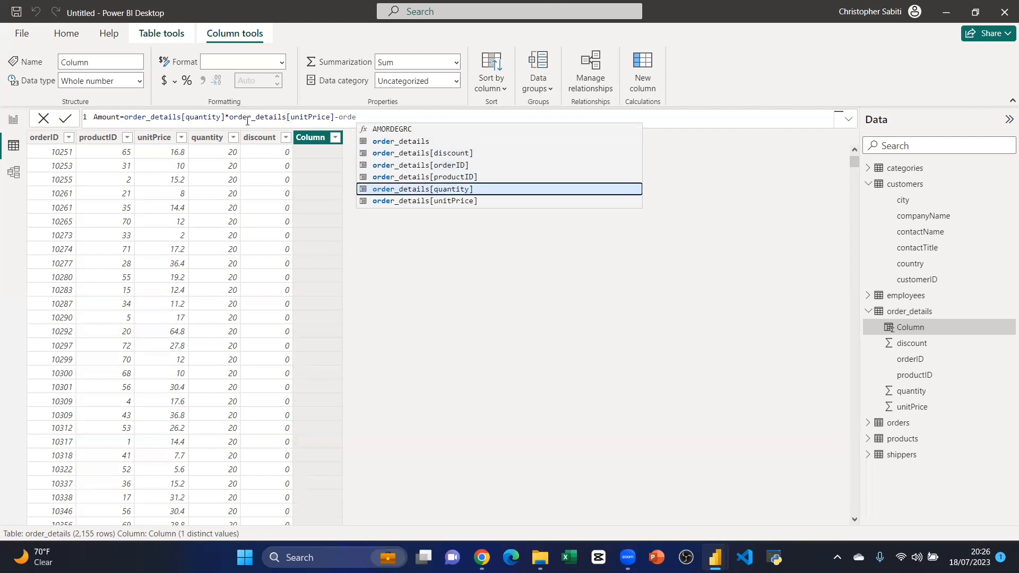
{"action": "key", "text": "Up"}
{"action": "key", "text": "Up"}
{"action": "key", "text": "Up"}
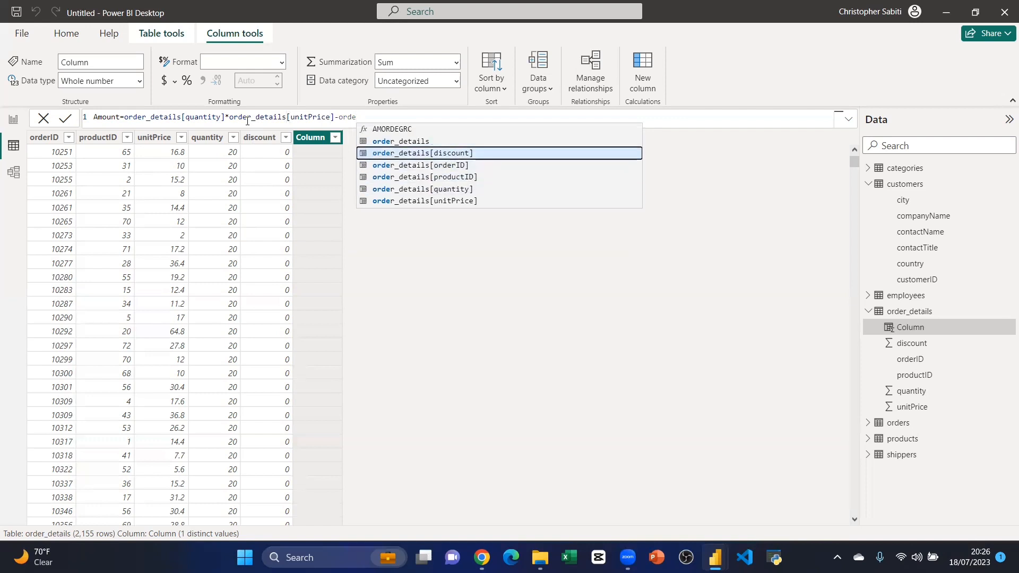
{"action": "key", "text": "Tab"}
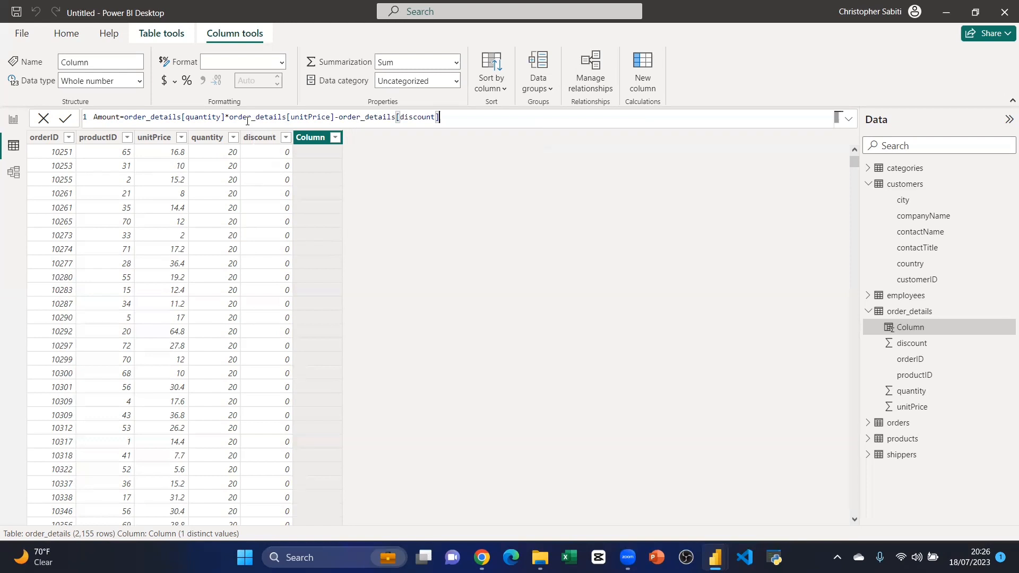
{"action": "key", "text": "Return"}
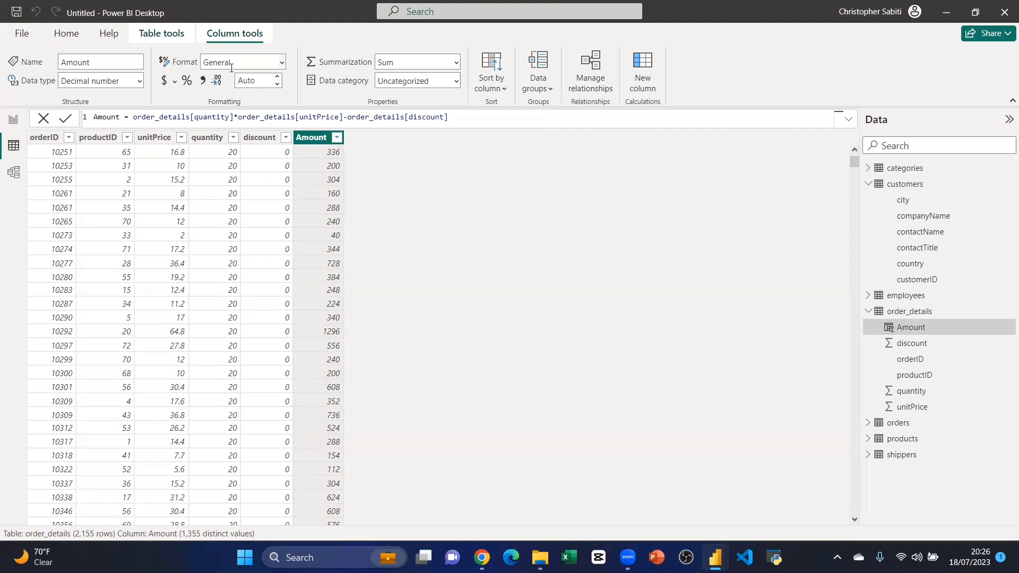
Step: Format the Amount column as dollar currency with a thousands separator and check its values down the rows
{"action": "left_click", "coordinate": [203, 81]}
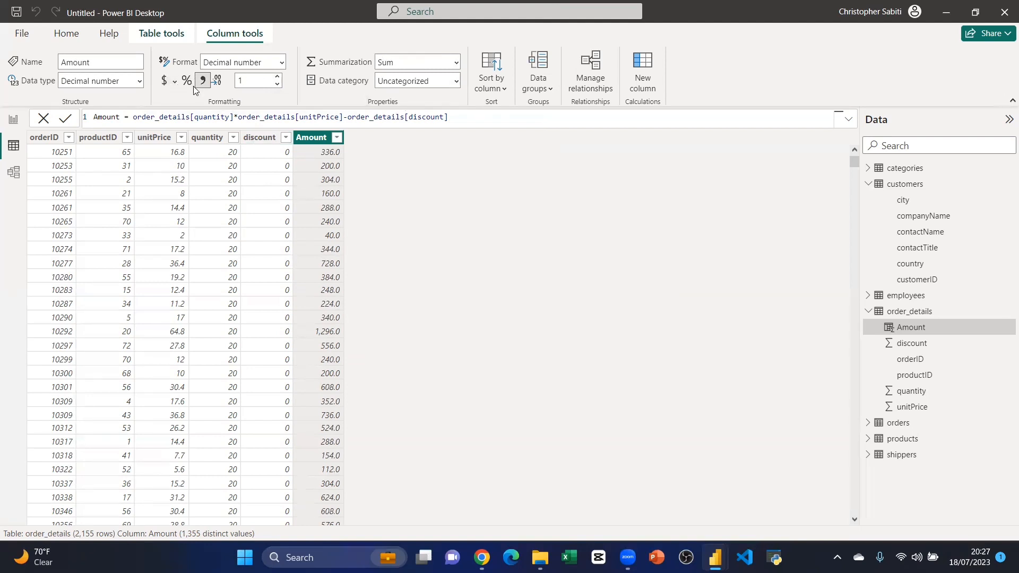
{"action": "left_click", "coordinate": [164, 81]}
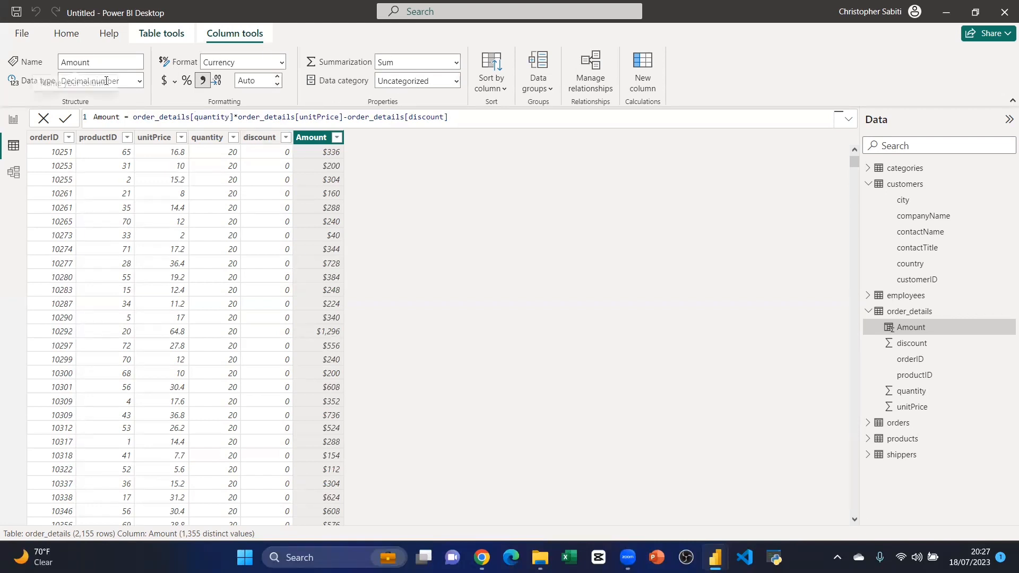
{"action": "double_click", "coordinate": [125, 68]}
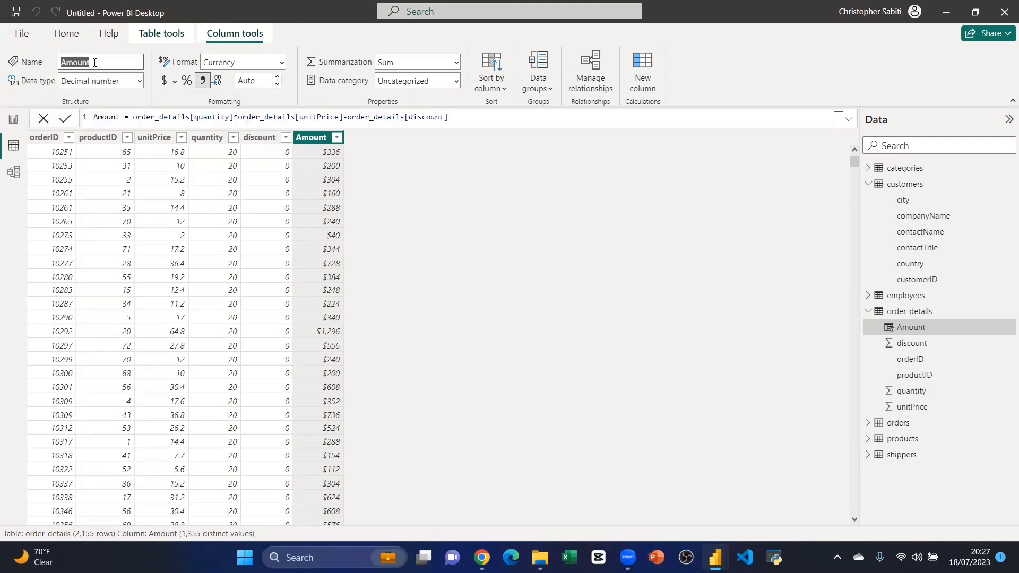
{"action": "left_click", "coordinate": [93, 63]}
{"action": "scroll", "coordinate": [307, 276], "scroll_direction": "down", "scroll_amount": 5}
{"action": "scroll", "coordinate": [311, 271], "scroll_direction": "up", "scroll_amount": 5}
{"action": "scroll", "coordinate": [311, 271], "scroll_direction": "down", "scroll_amount": 12}
{"action": "scroll", "coordinate": [313, 270], "scroll_direction": "up", "scroll_amount": 12}
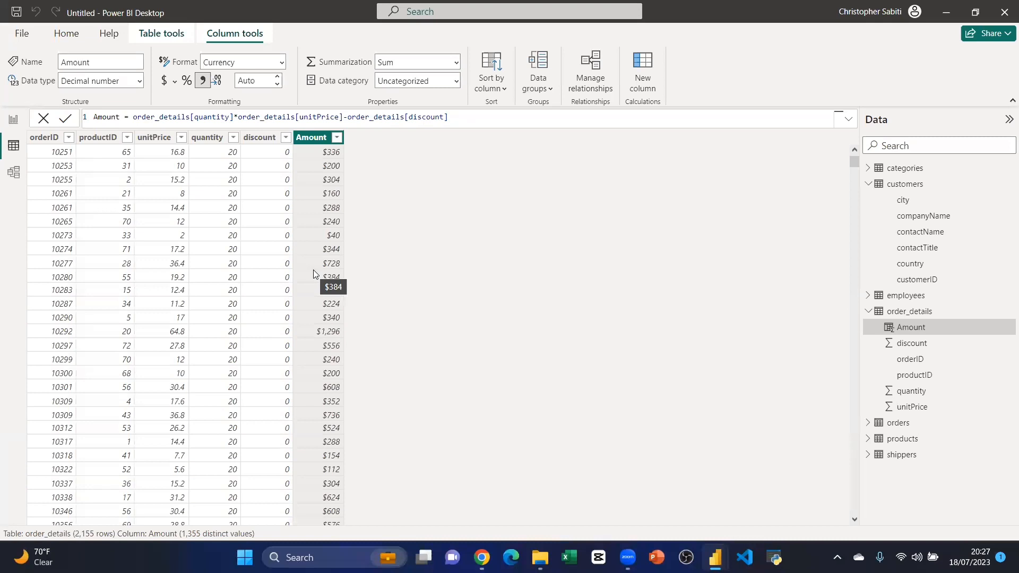
Step: Switch to the report view and save the file as PBI_Session in the Northwind Traders folder, with the Power BI file (*.pbix) type
{"action": "left_click", "coordinate": [14, 120]}
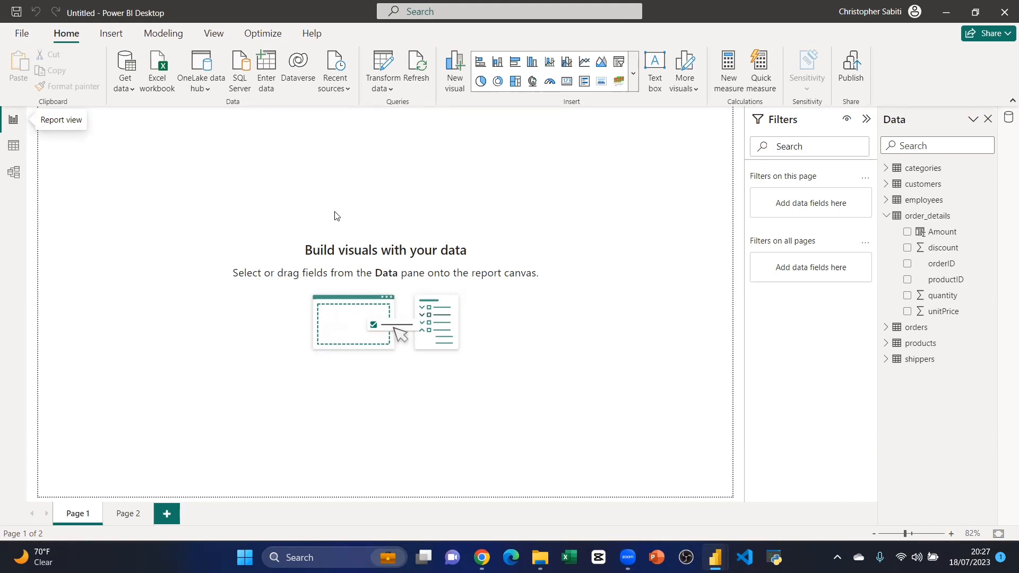
{"action": "mouse_move", "coordinate": [715, 557]}
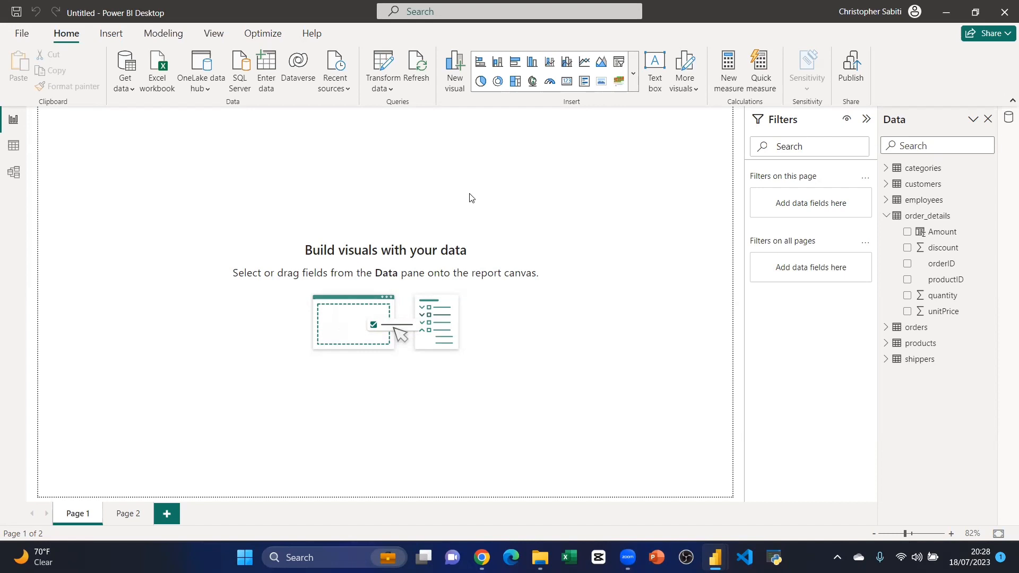
{"action": "left_click", "coordinate": [21, 34]}
{"action": "left_click", "coordinate": [24, 125]}
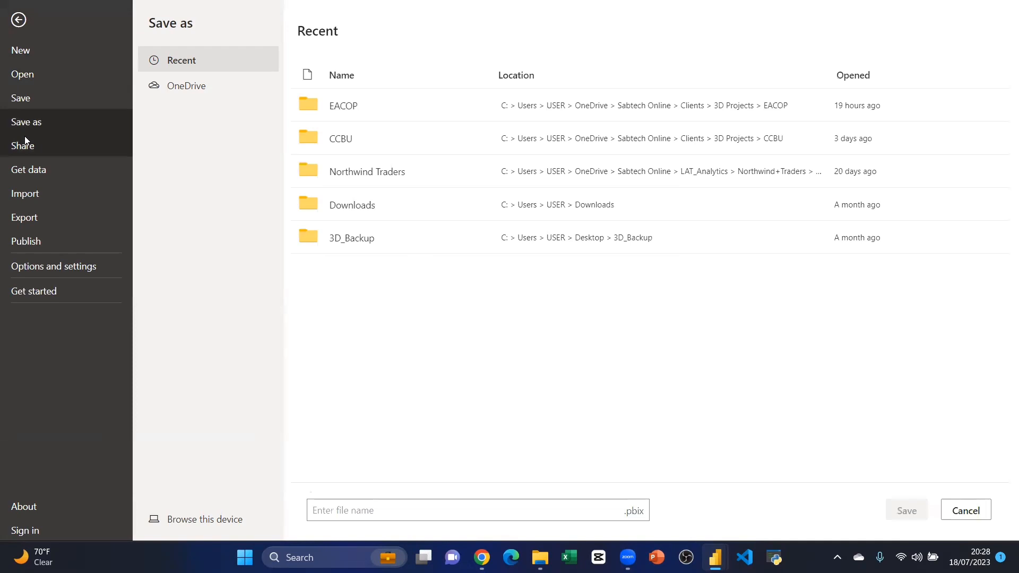
{"action": "left_click", "coordinate": [202, 517]}
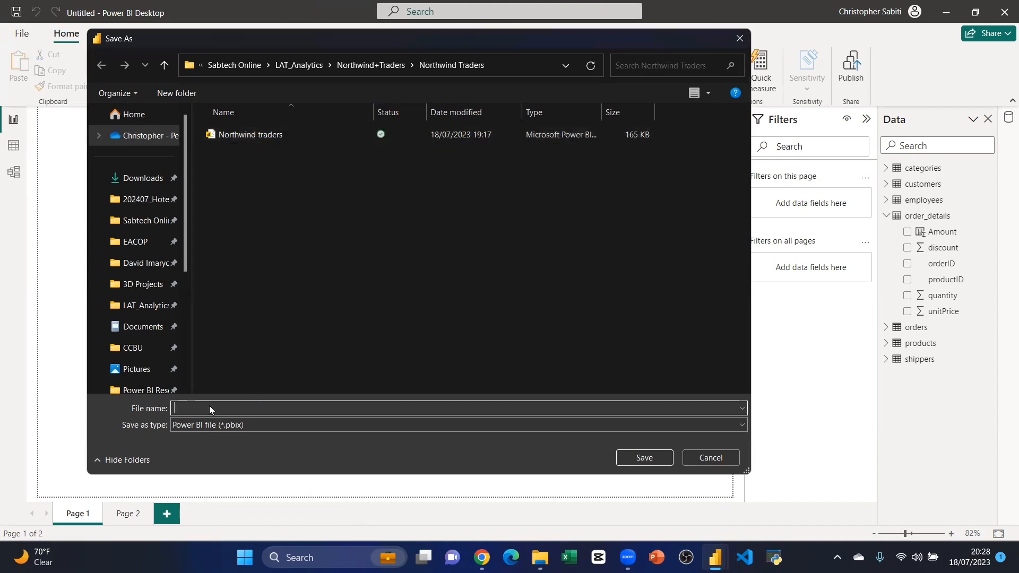
{"action": "type", "text": "S"}
{"action": "key", "text": "BackSpace"}
{"action": "type", "text": "PBI_Session"}
{"action": "left_click", "coordinate": [725, 425]}
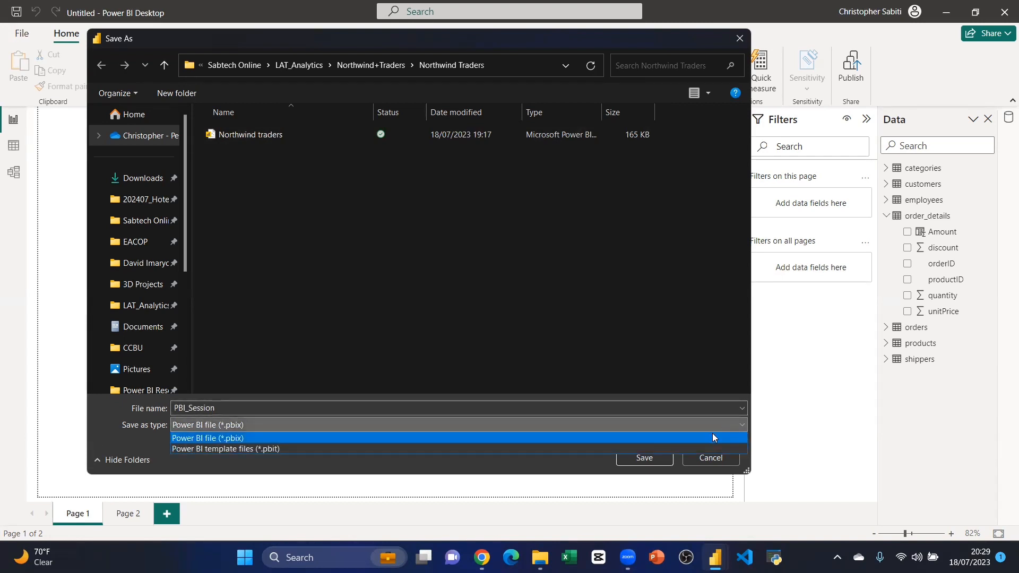
{"action": "left_click", "coordinate": [220, 439]}
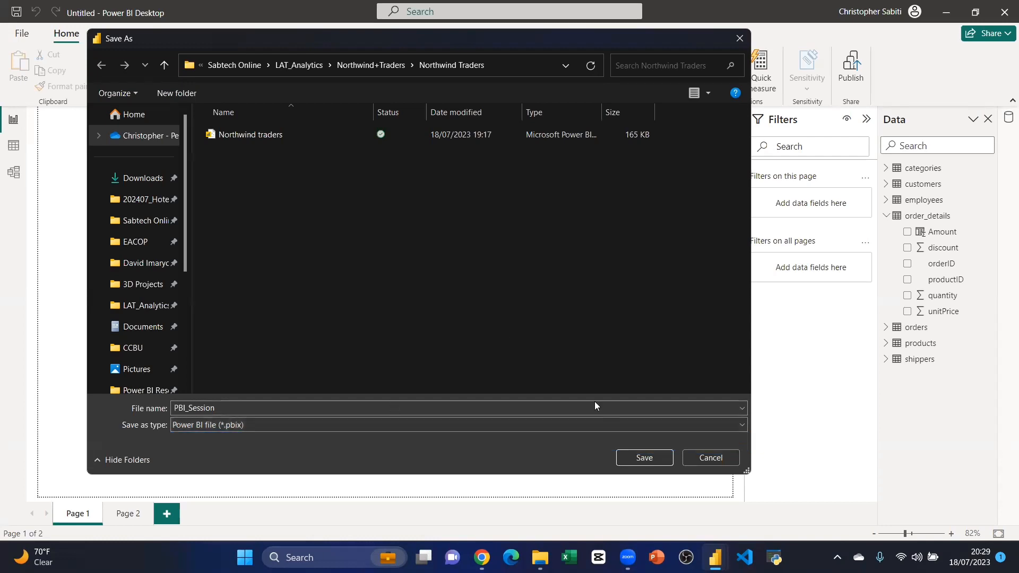
{"action": "left_click", "coordinate": [658, 456]}
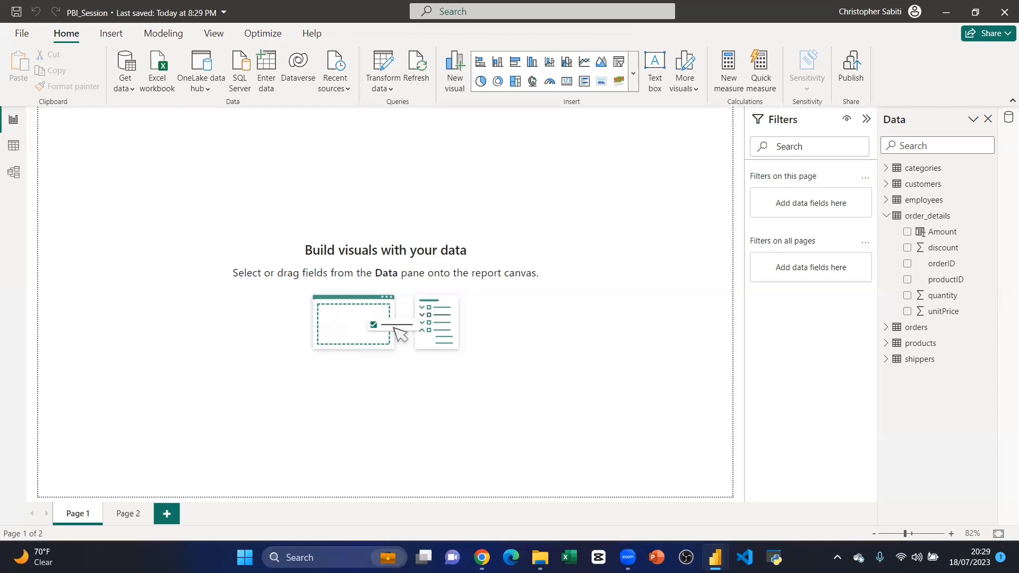
Step: Switch to Chrome and open the Google home page in a new tab
{"action": "left_click", "coordinate": [483, 557]}
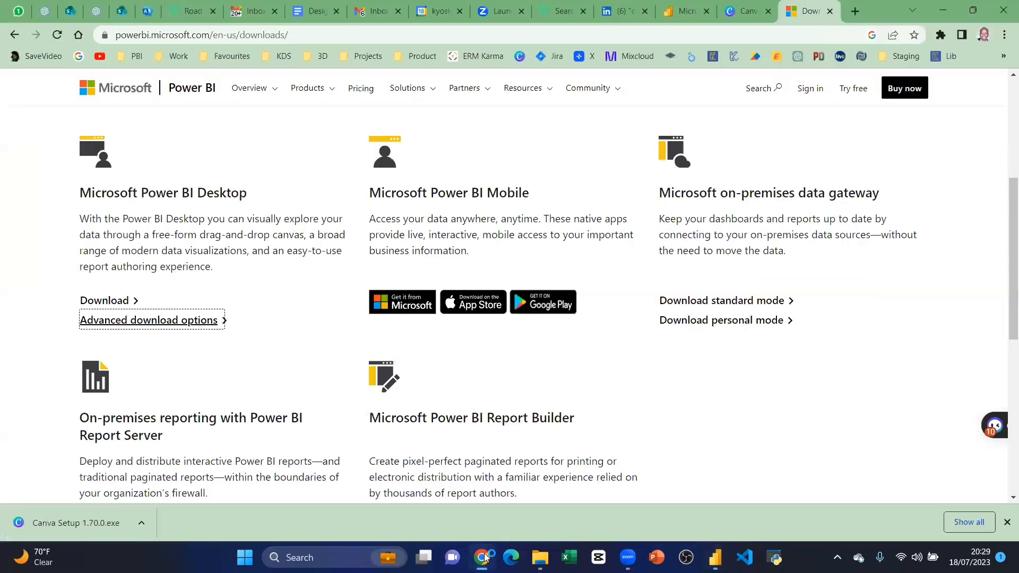
{"action": "left_click", "coordinate": [855, 11]}
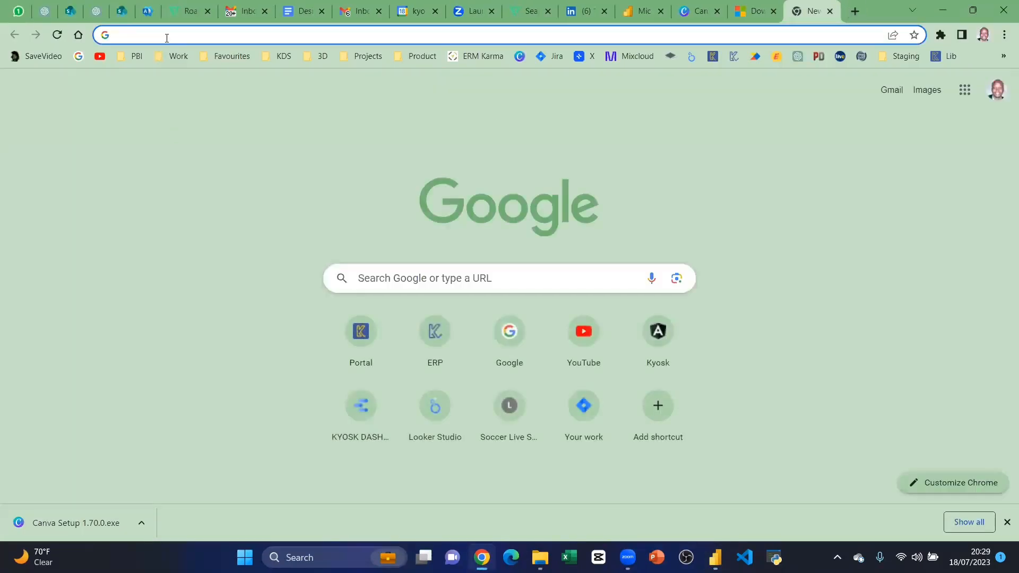
{"action": "left_click", "coordinate": [78, 56]}
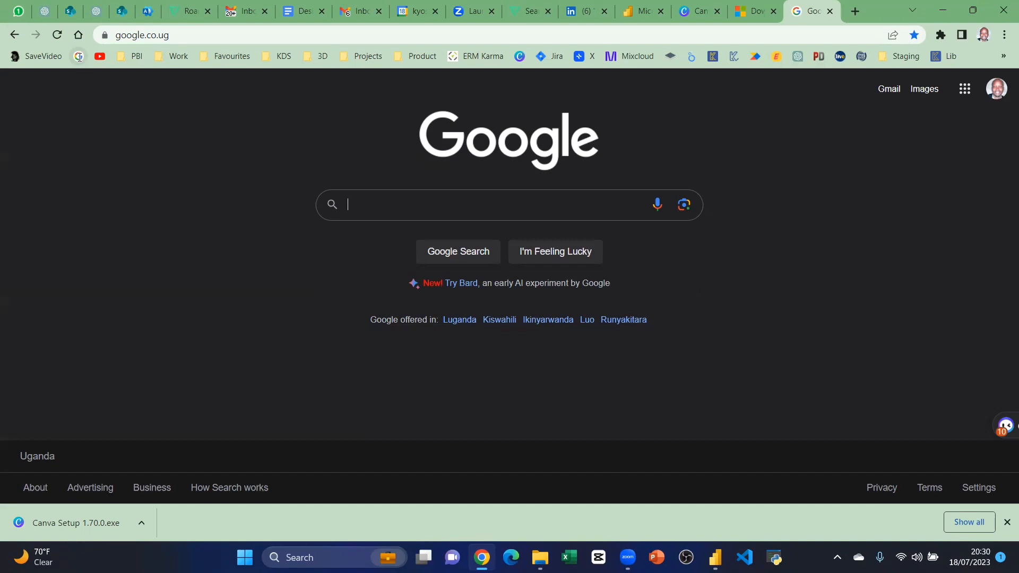
Step: Search Google for "ship cargo background images" and show the image results
{"action": "type", "text": "shi"}
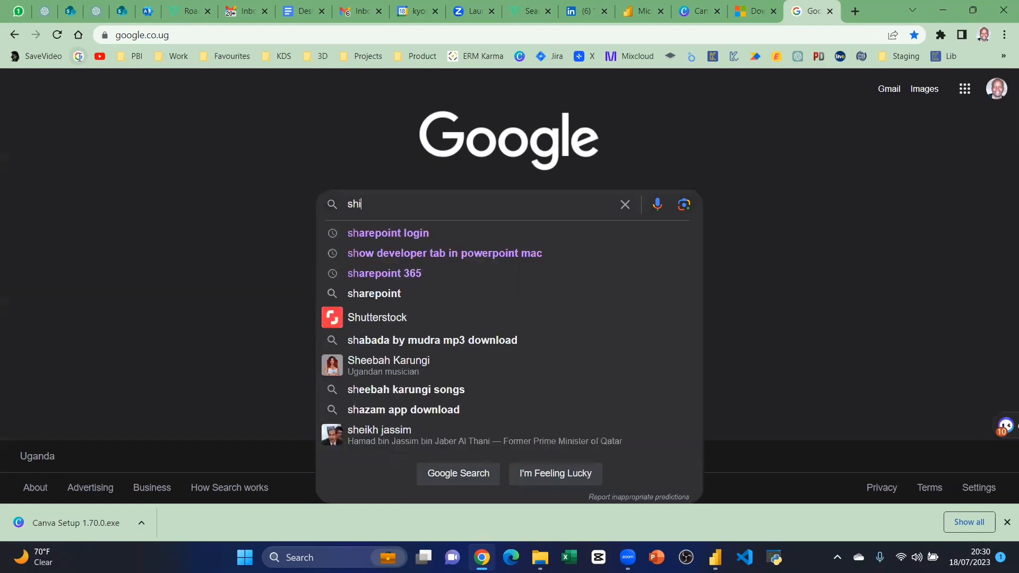
{"action": "type", "text": "ppin"}
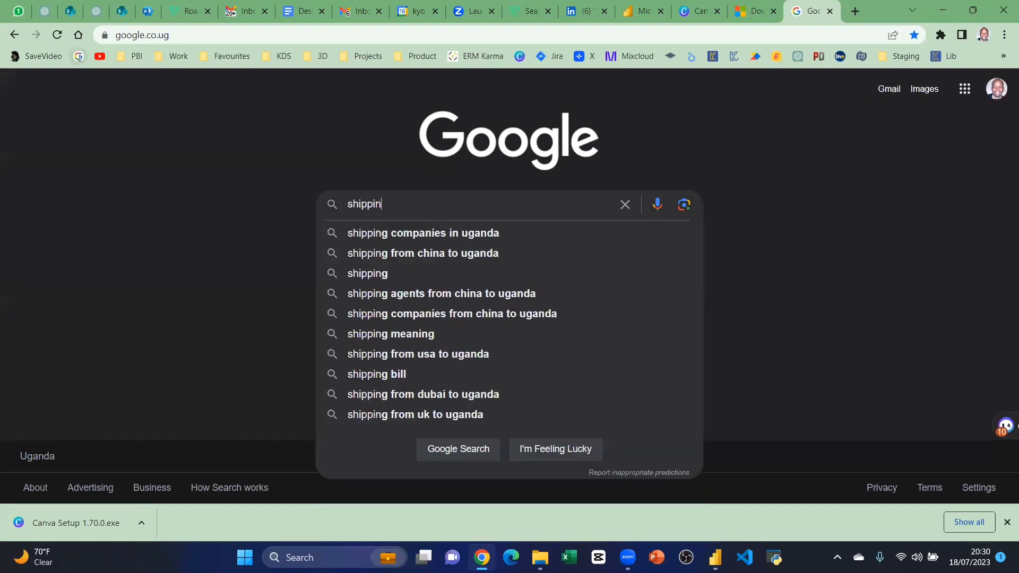
{"action": "type", "text": "g cargo"}
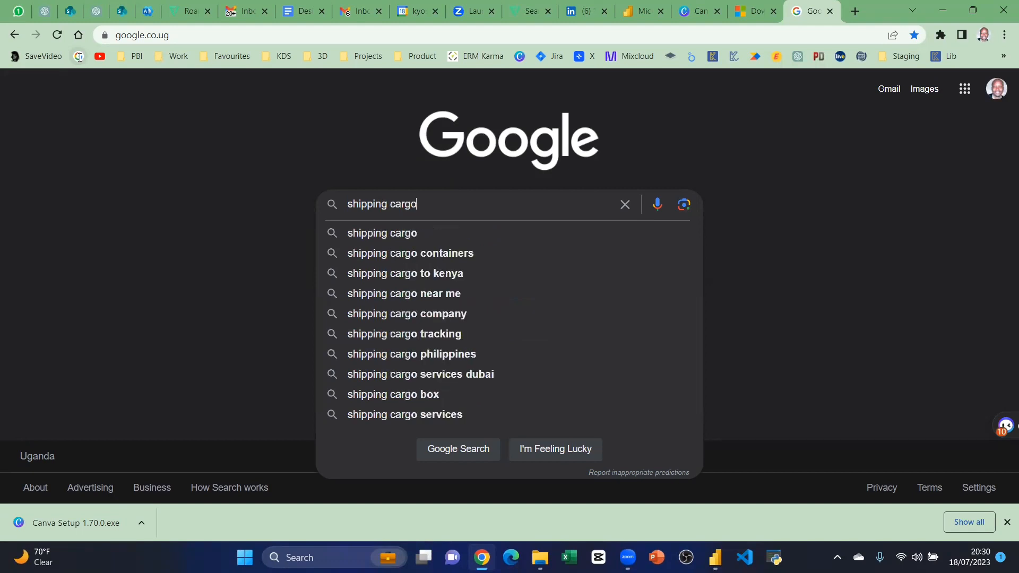
{"action": "type", "text": " images"}
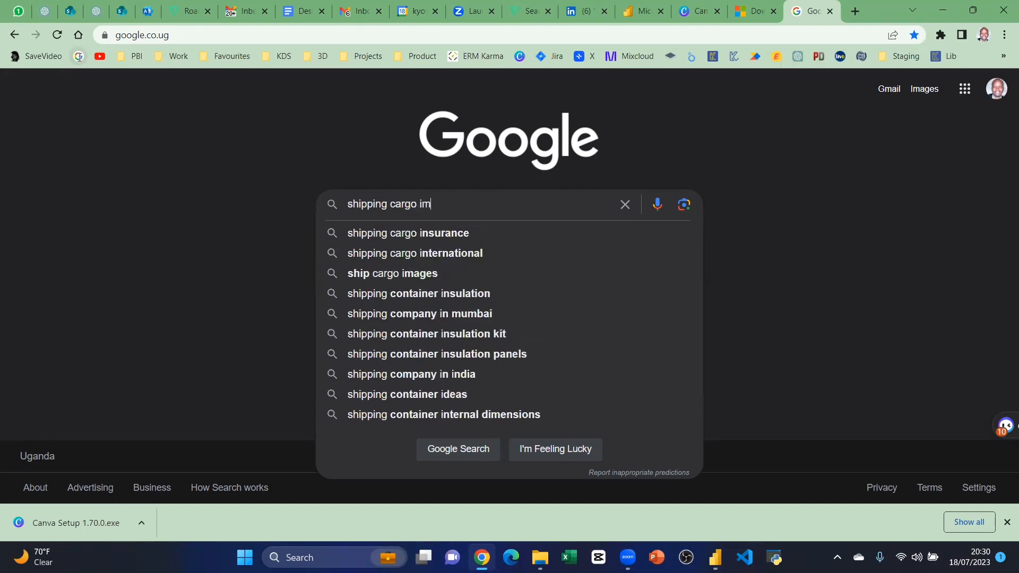
{"action": "key", "text": "BackSpace"}
{"action": "key", "text": "BackSpace"}
{"action": "key", "text": "BackSpace"}
{"action": "key", "text": "BackSpace"}
{"action": "key", "text": "BackSpace"}
{"action": "key", "text": "BackSpace"}
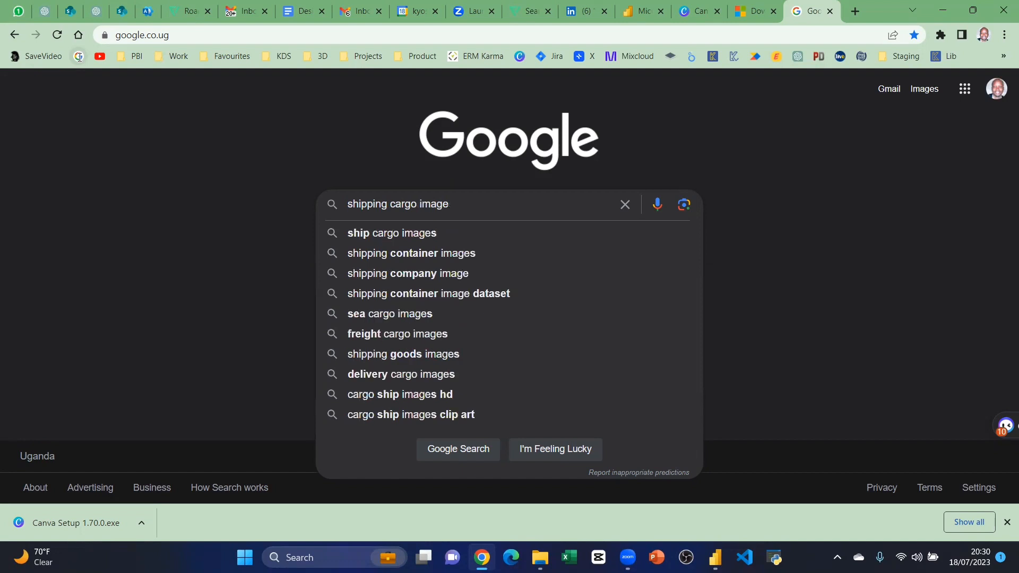
{"action": "type", "text": "back"}
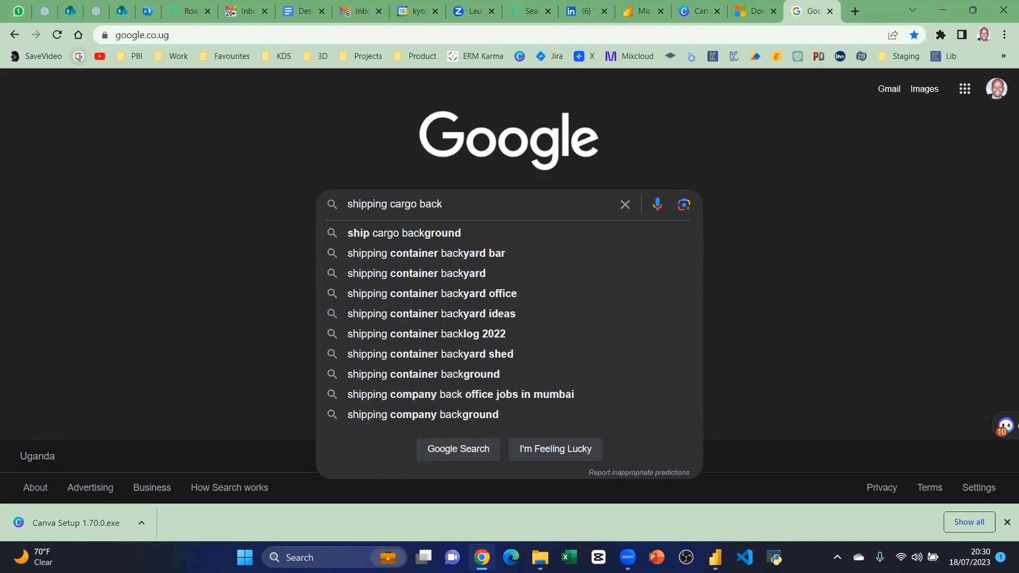
{"action": "key", "text": "Down"}
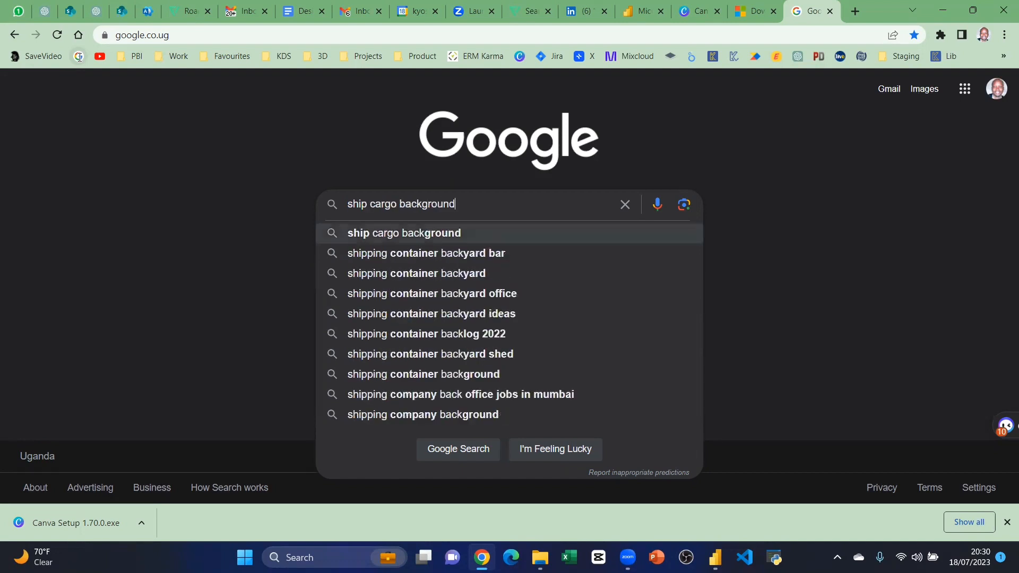
{"action": "type", "text": "images"}
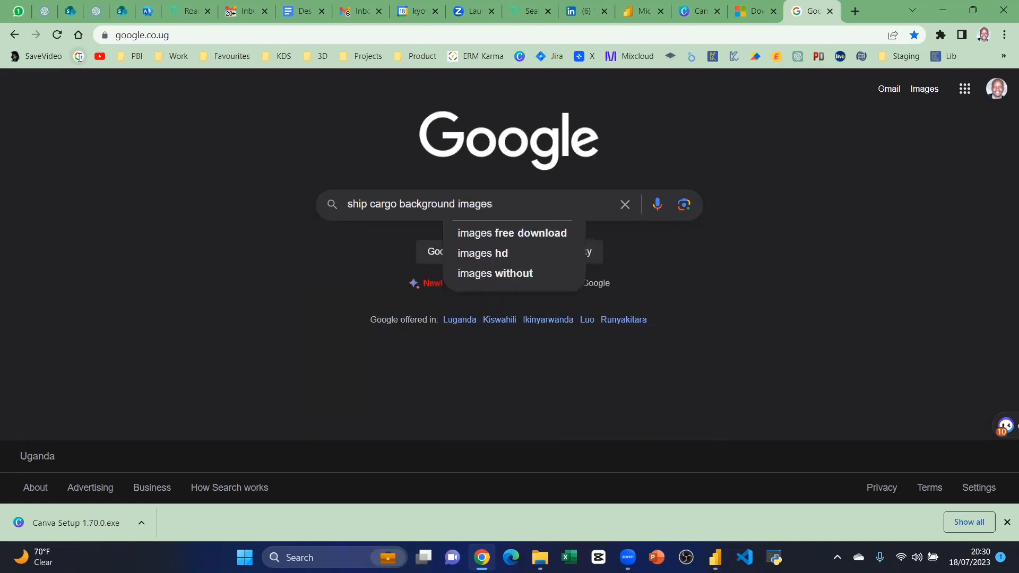
{"action": "key", "text": "Return"}
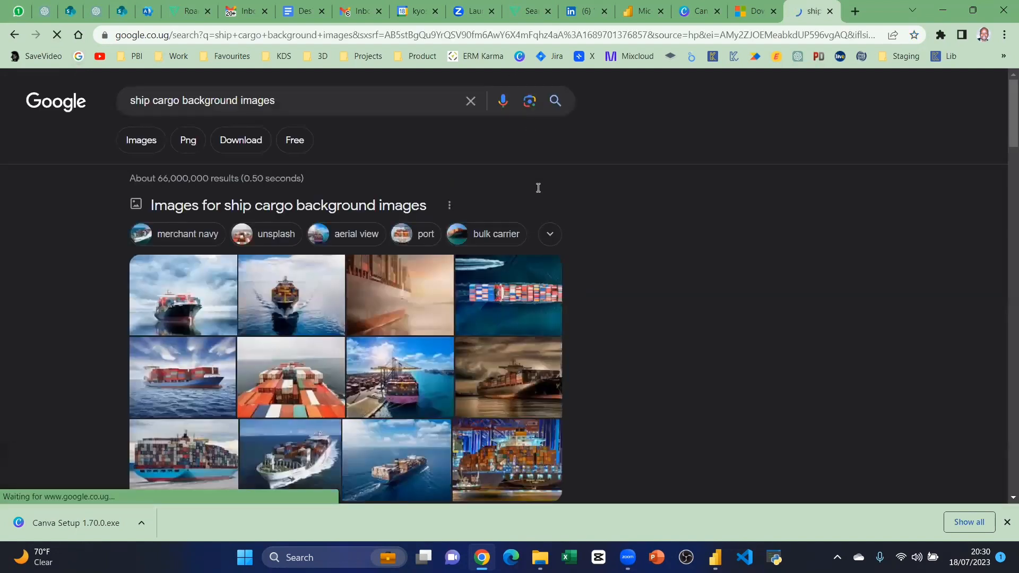
{"action": "left_click", "coordinate": [149, 144]}
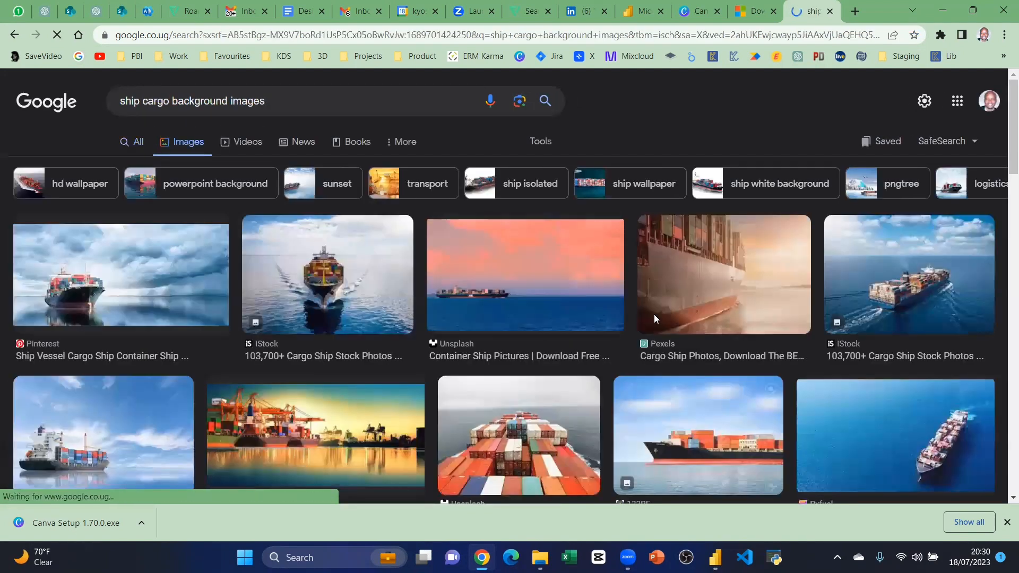
Step: Browse the image results, open the Pxfuel container ship wallpaper on blue sea, and save it as a JPEG image in Downloads
{"action": "scroll", "coordinate": [655, 314], "scroll_direction": "down", "scroll_amount": 4}
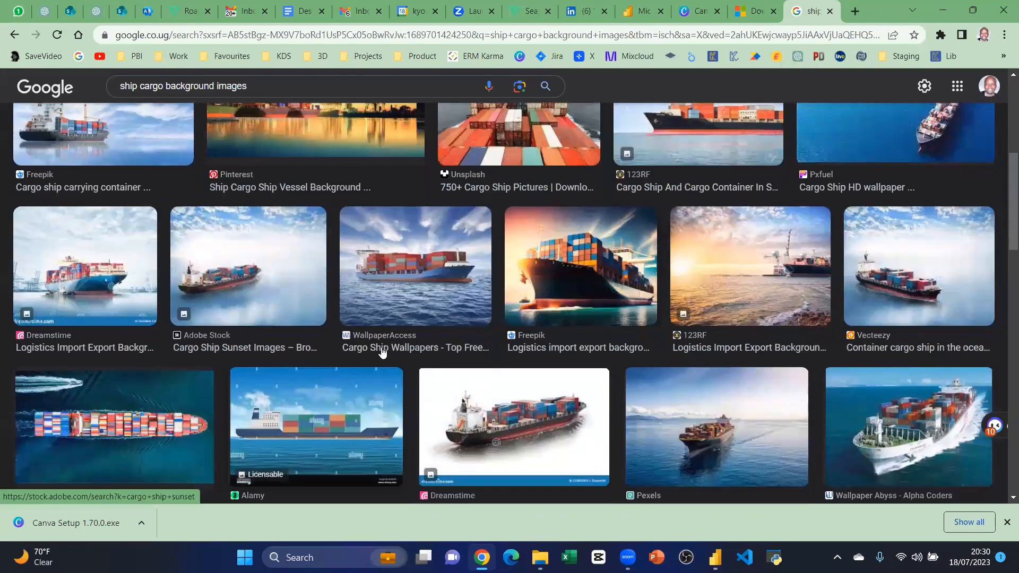
{"action": "scroll", "coordinate": [371, 339], "scroll_direction": "down", "scroll_amount": 2}
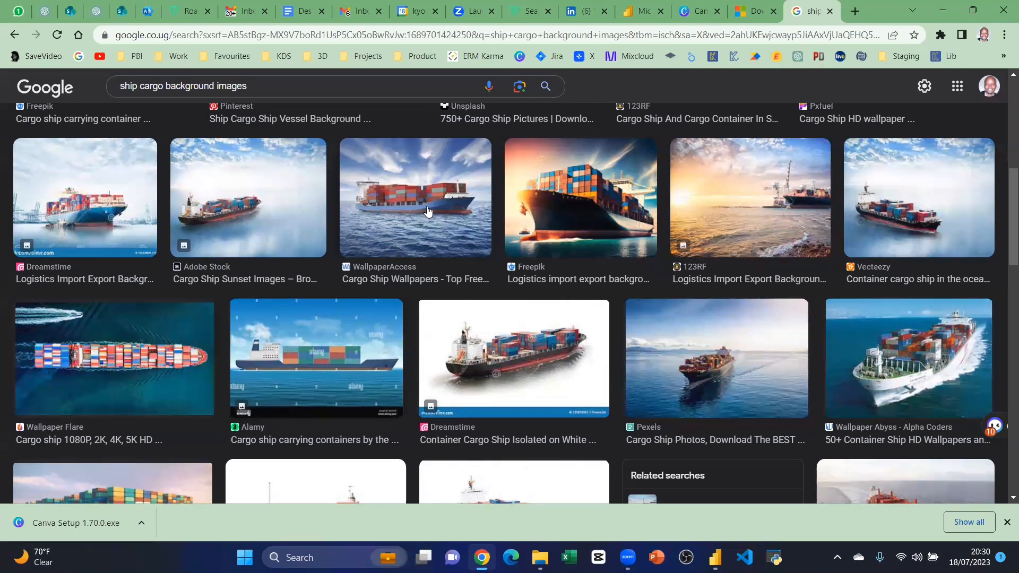
{"action": "scroll", "coordinate": [427, 209], "scroll_direction": "up", "scroll_amount": 2}
{"action": "scroll", "coordinate": [428, 217], "scroll_direction": "up", "scroll_amount": 3}
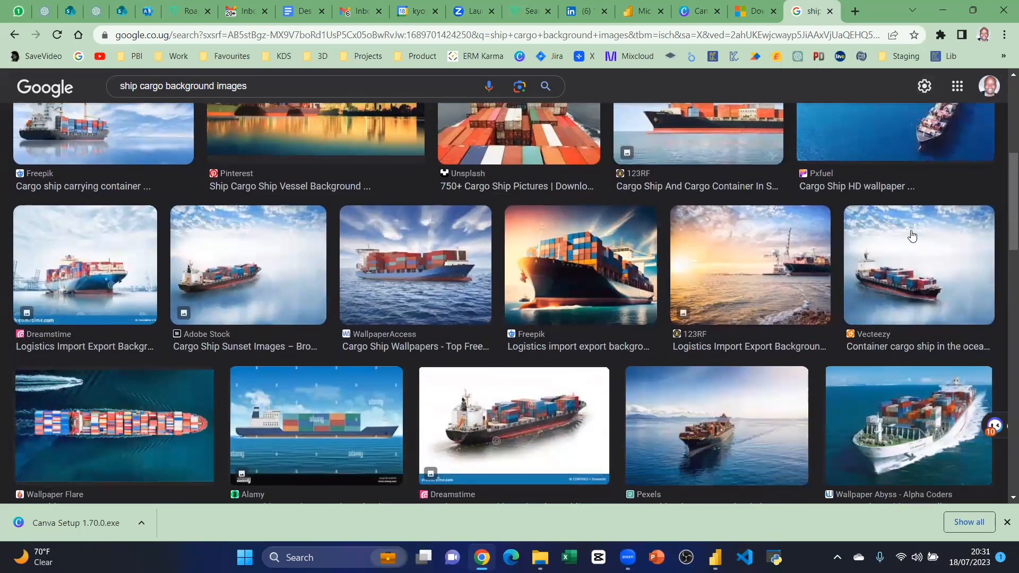
{"action": "scroll", "coordinate": [910, 234], "scroll_direction": "up", "scroll_amount": 2}
{"action": "left_click", "coordinate": [911, 235]}
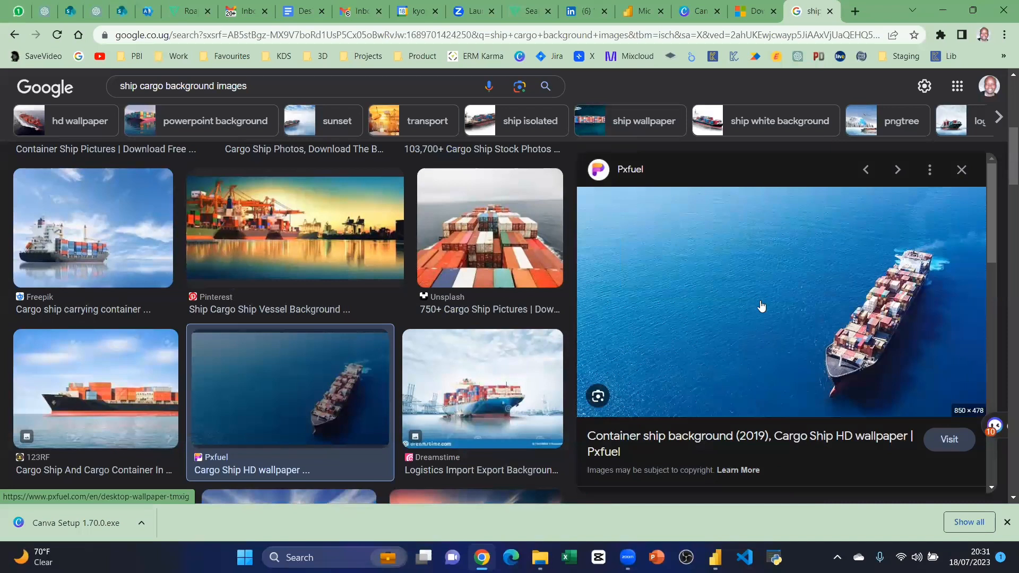
{"action": "right_click", "coordinate": [829, 262]}
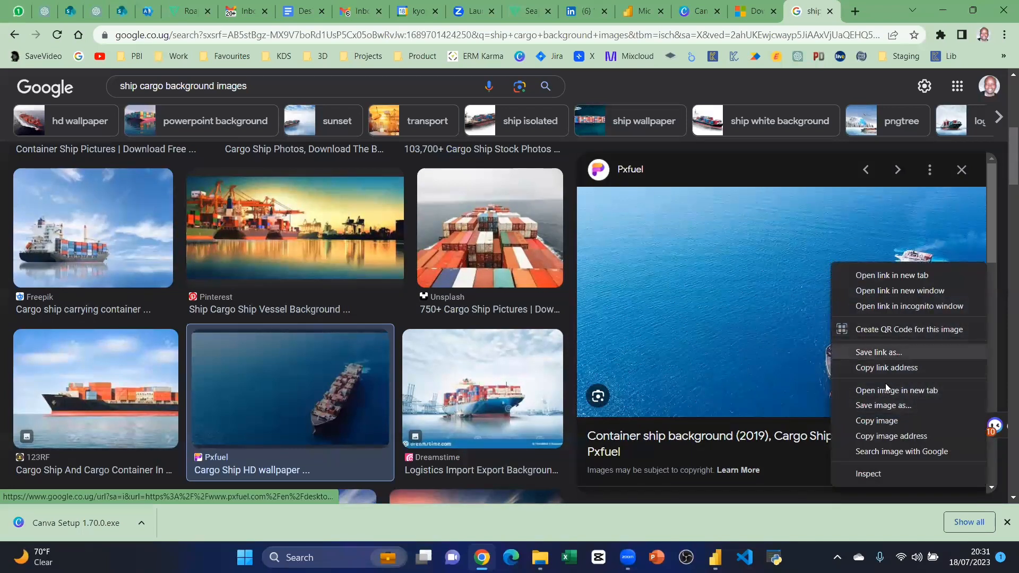
{"action": "left_click", "coordinate": [888, 405]}
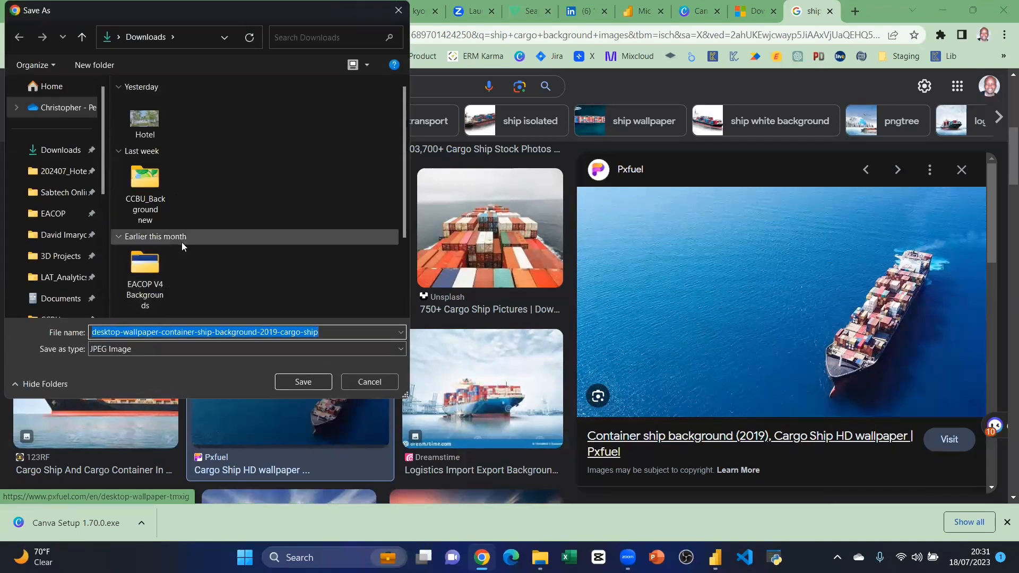
{"action": "left_click", "coordinate": [306, 376]}
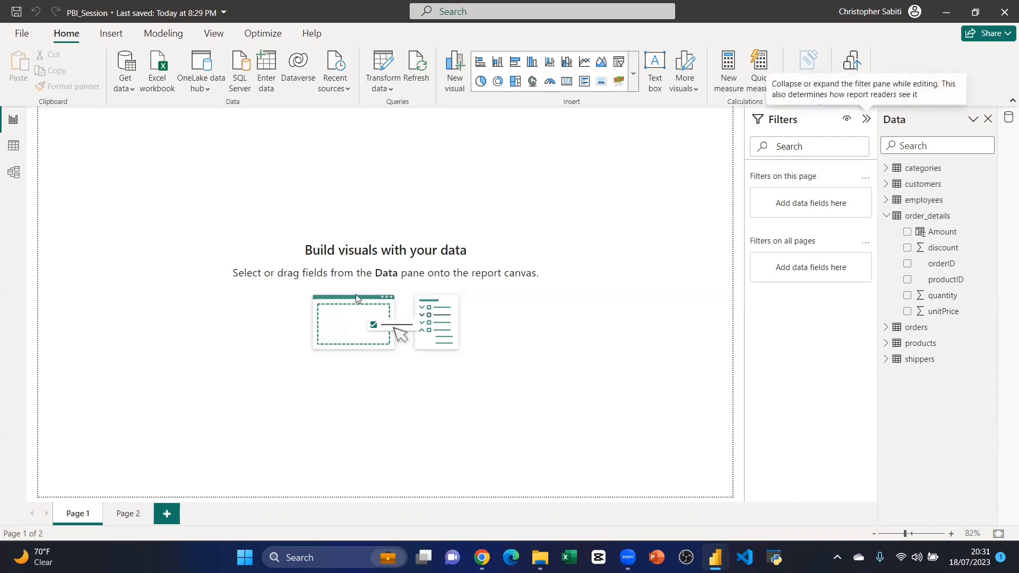
Step: Switch back to Power BI Desktop and open the canvas background formatting options for Page 1
{"action": "right_click", "coordinate": [312, 176]}
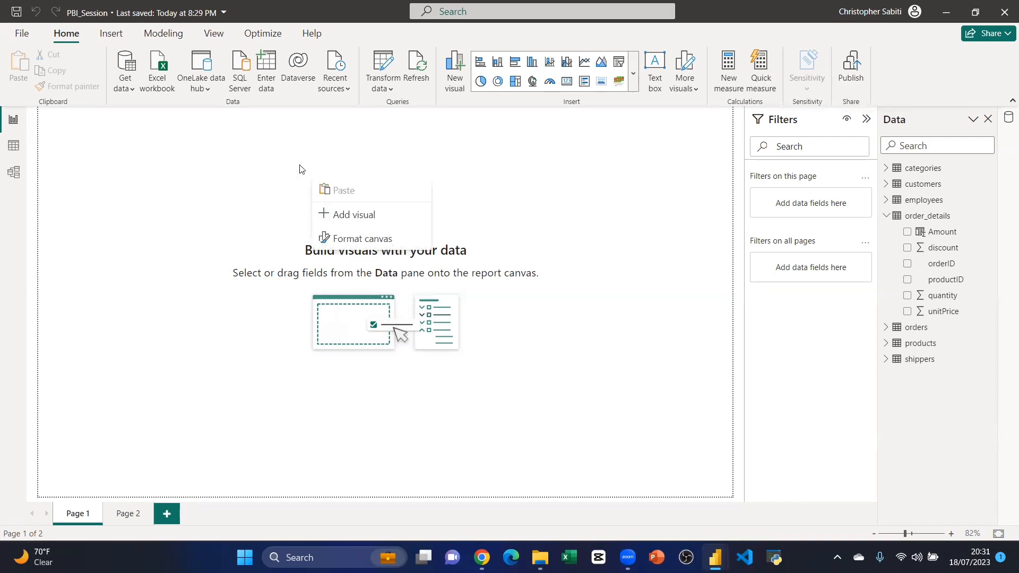
{"action": "left_click", "coordinate": [504, 194]}
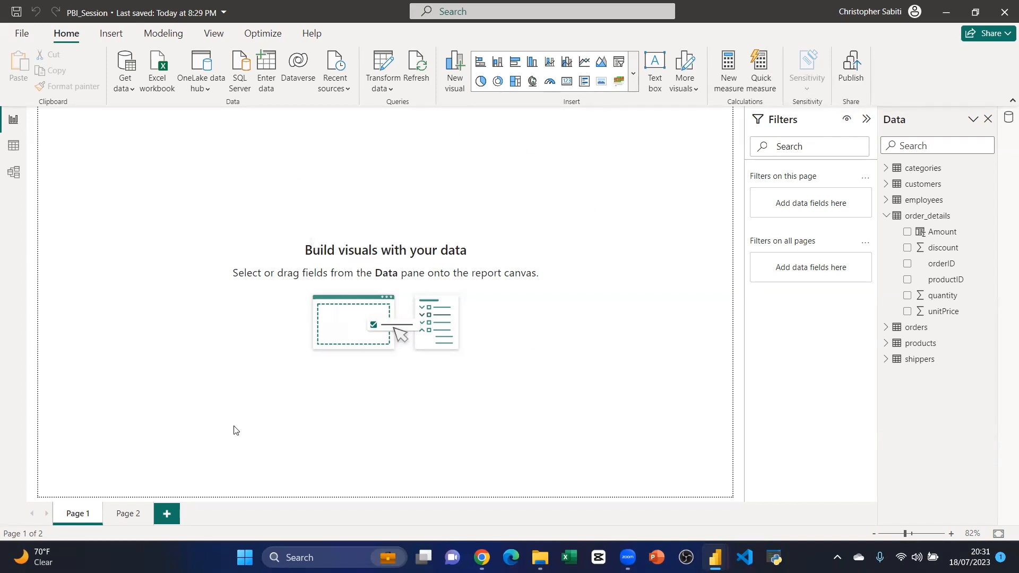
{"action": "right_click", "coordinate": [422, 212]}
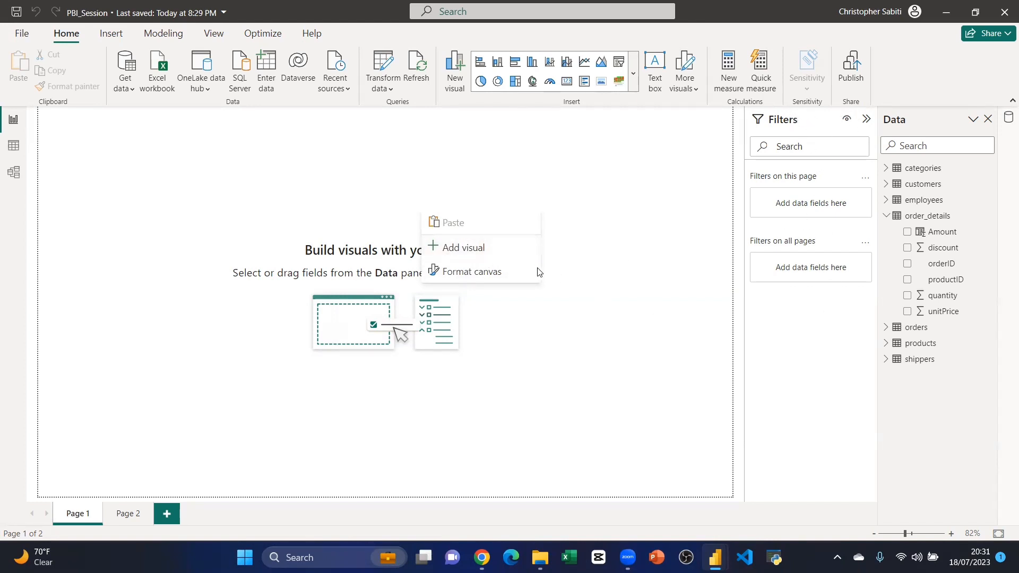
{"action": "left_click", "coordinate": [482, 271]}
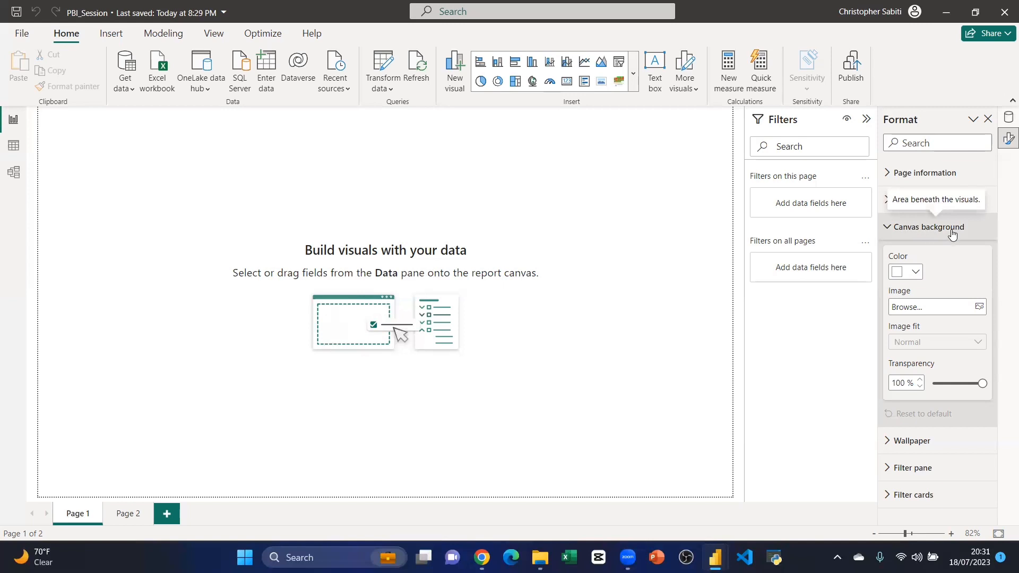
Step: Look through the report page's format settings, including the page information, page type options and wallpaper
{"action": "left_click", "coordinate": [890, 228]}
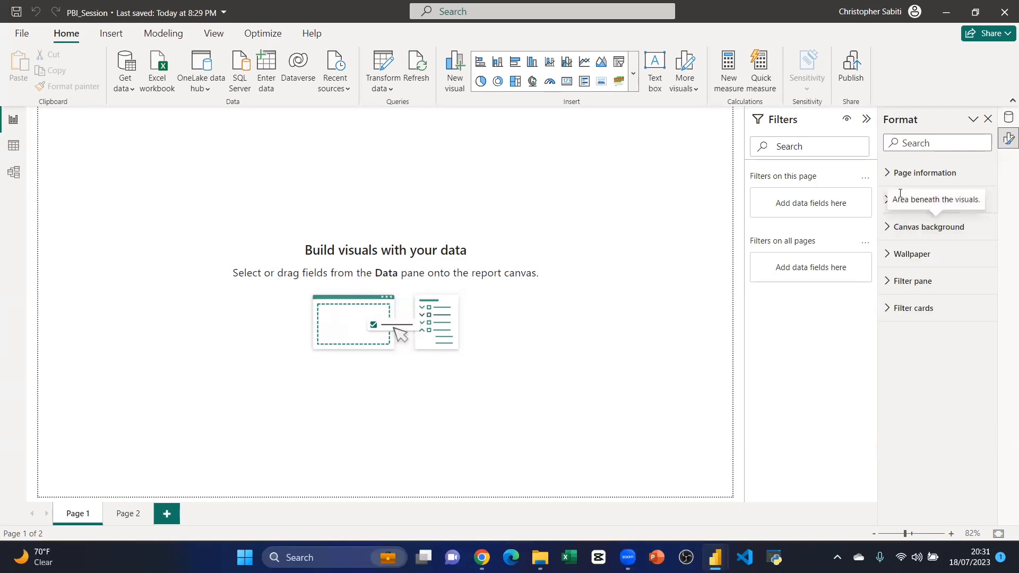
{"action": "left_click", "coordinate": [889, 174]}
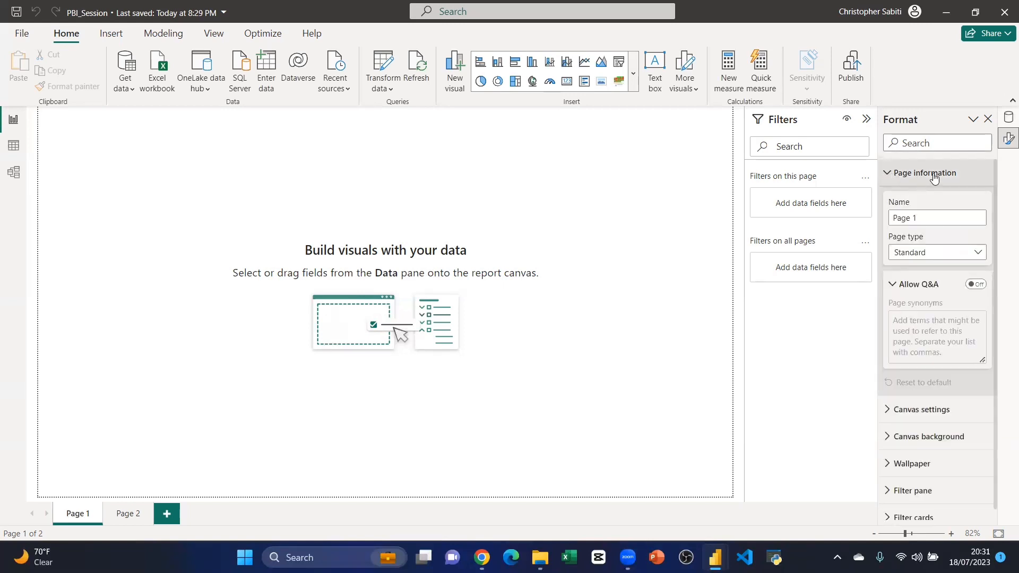
{"action": "left_click", "coordinate": [935, 251]}
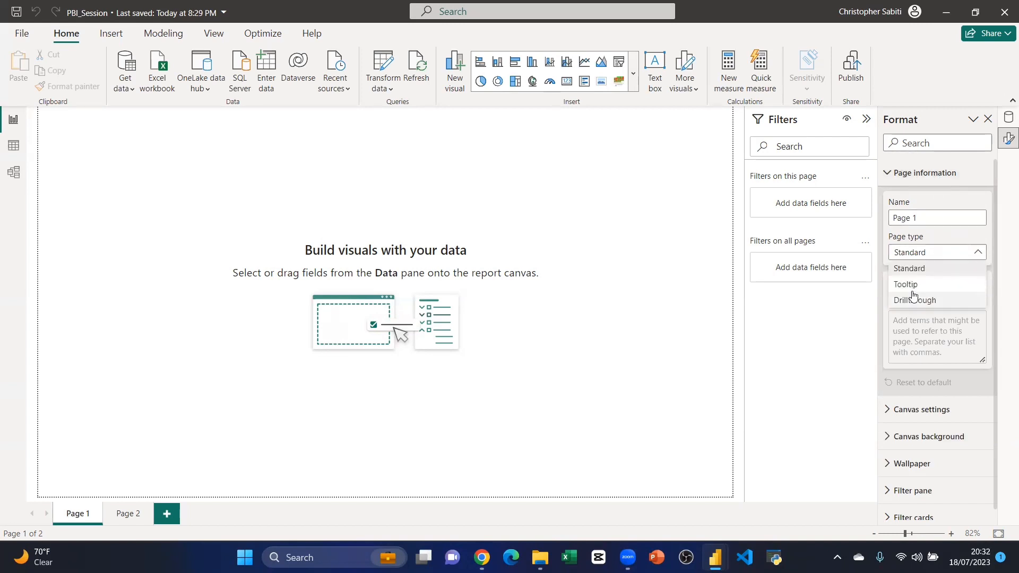
{"action": "left_click", "coordinate": [928, 205]}
{"action": "left_click", "coordinate": [894, 175]}
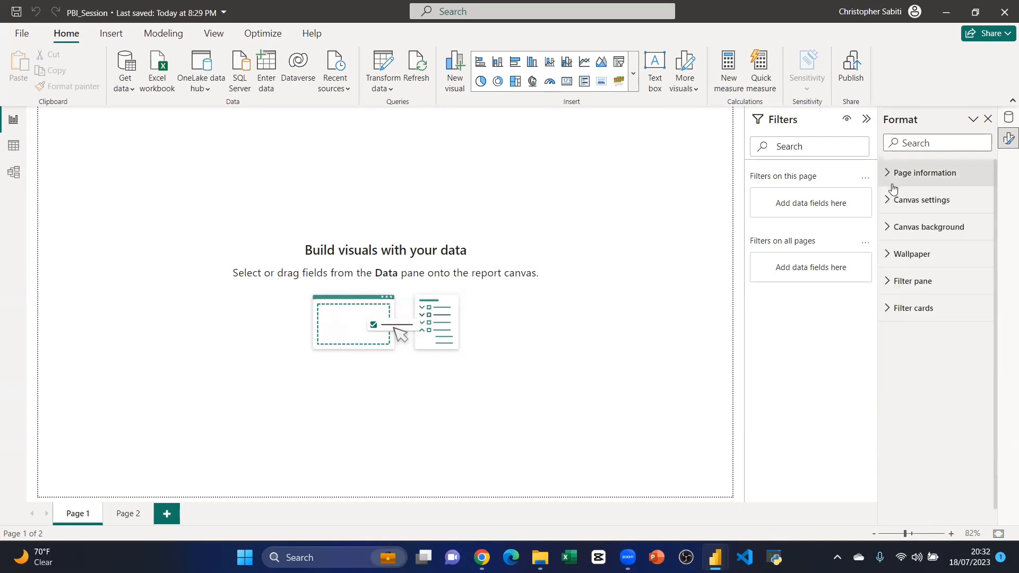
{"action": "left_click", "coordinate": [910, 254]}
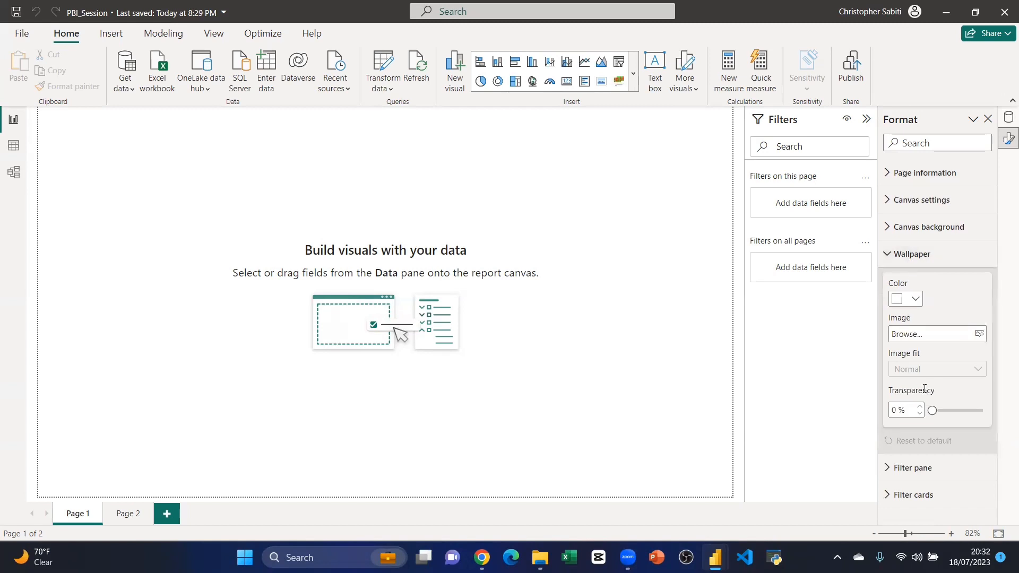
{"action": "left_click", "coordinate": [901, 254]}
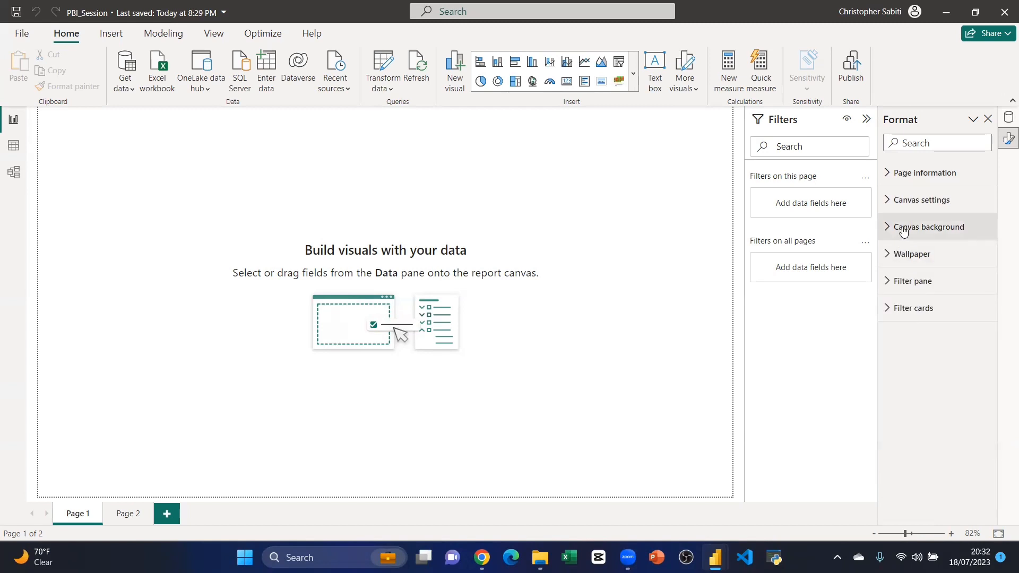
Step: Give the canvas background a blue colour and set its transparency to 67%
{"action": "left_click", "coordinate": [903, 229]}
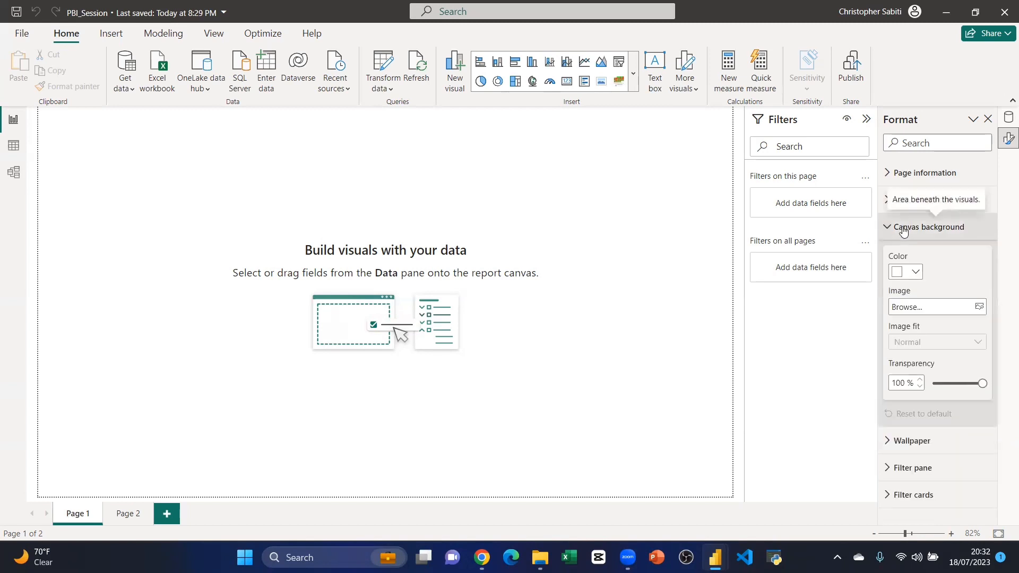
{"action": "left_click", "coordinate": [915, 272]}
{"action": "left_click", "coordinate": [855, 325]}
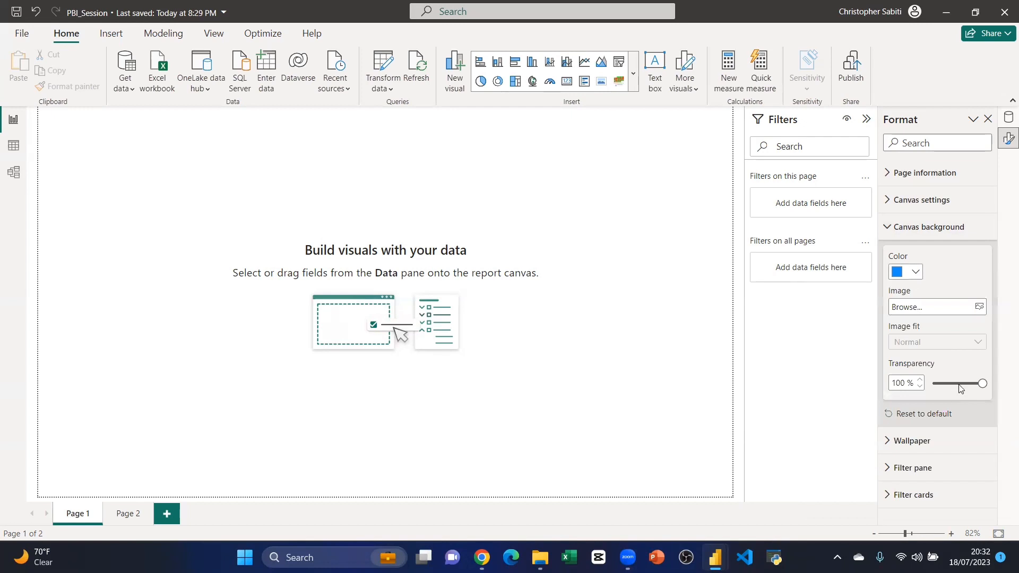
{"action": "left_click_drag", "start_coordinate": [981, 382], "coordinate": [932, 383]}
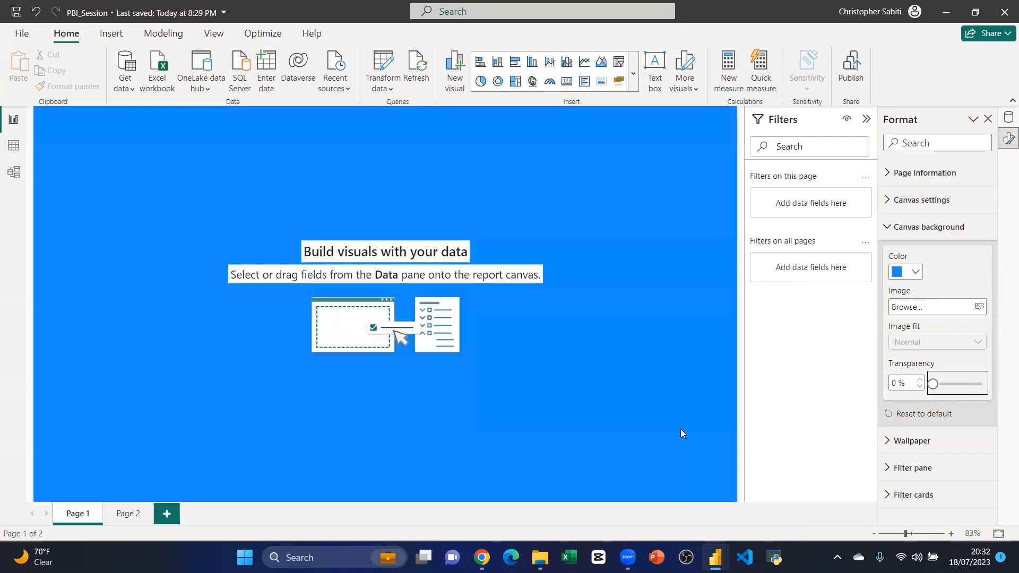
{"action": "left_click_drag", "start_coordinate": [932, 383], "coordinate": [965, 382]}
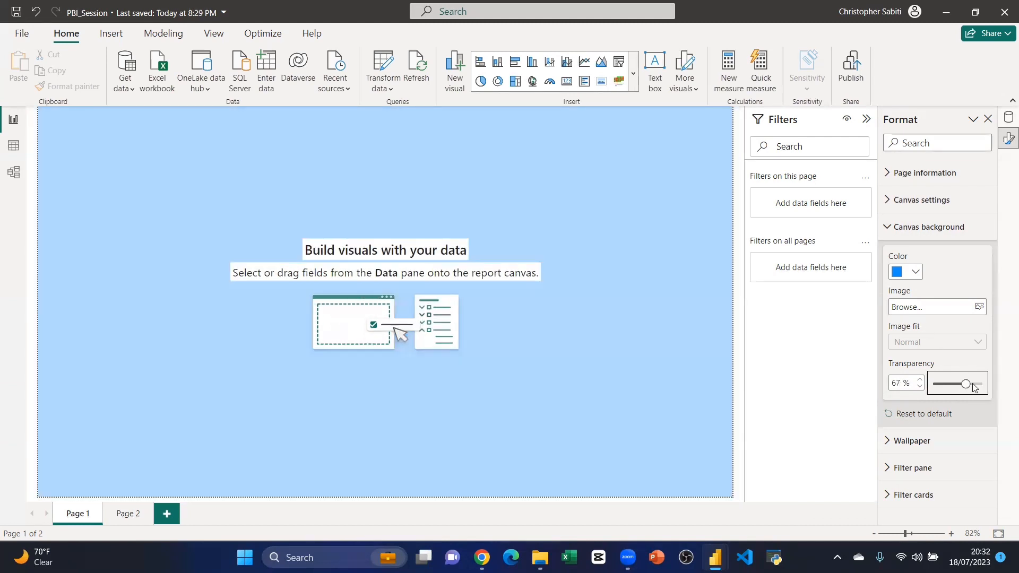
{"action": "left_click", "coordinate": [916, 271]}
{"action": "left_click", "coordinate": [915, 272]}
Step: Add the container ship desktop wallpaper image from the Downloads folder as the canvas background image
{"action": "left_click", "coordinate": [979, 307]}
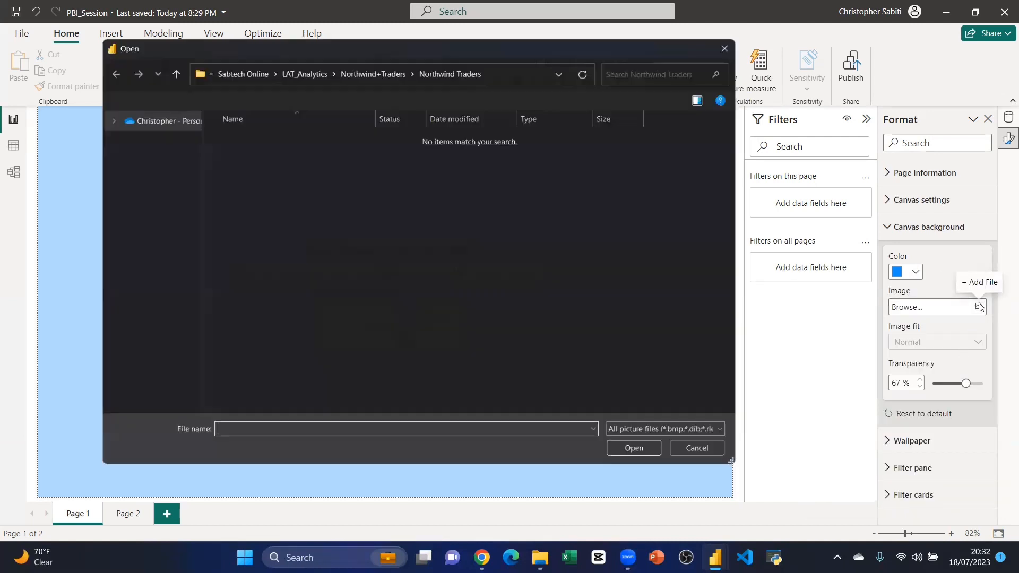
{"action": "left_click", "coordinate": [139, 177]}
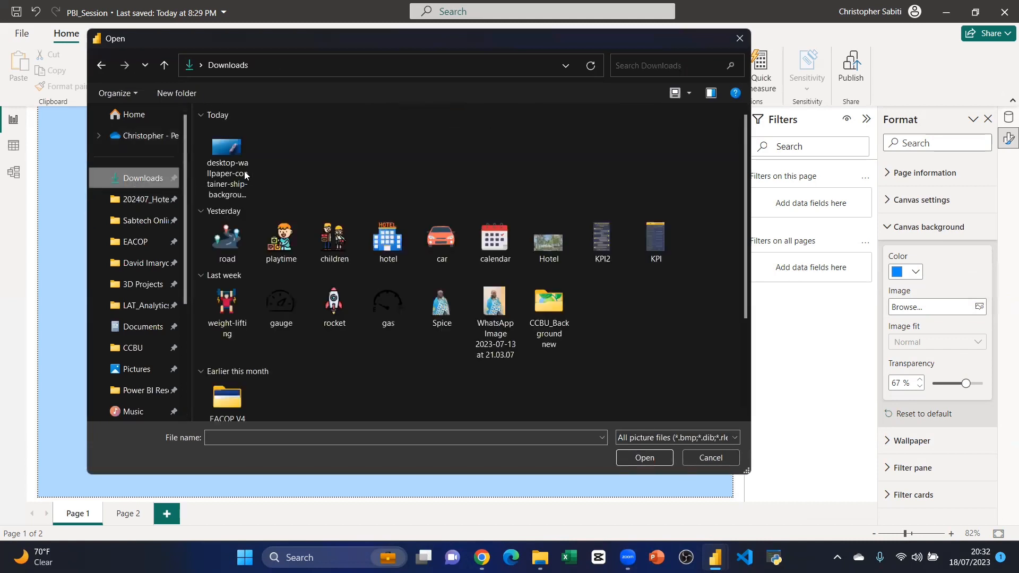
{"action": "left_click", "coordinate": [234, 153]}
{"action": "left_click", "coordinate": [633, 458]}
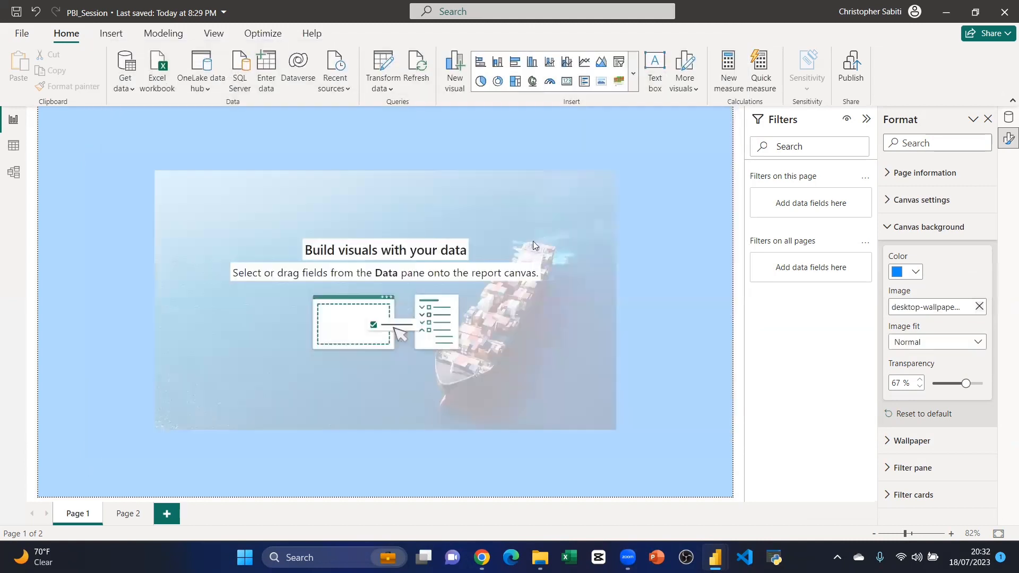
Step: Set the canvas background colour to white and its transparency to 0%
{"action": "left_click", "coordinate": [911, 273]}
{"action": "left_click", "coordinate": [819, 318]}
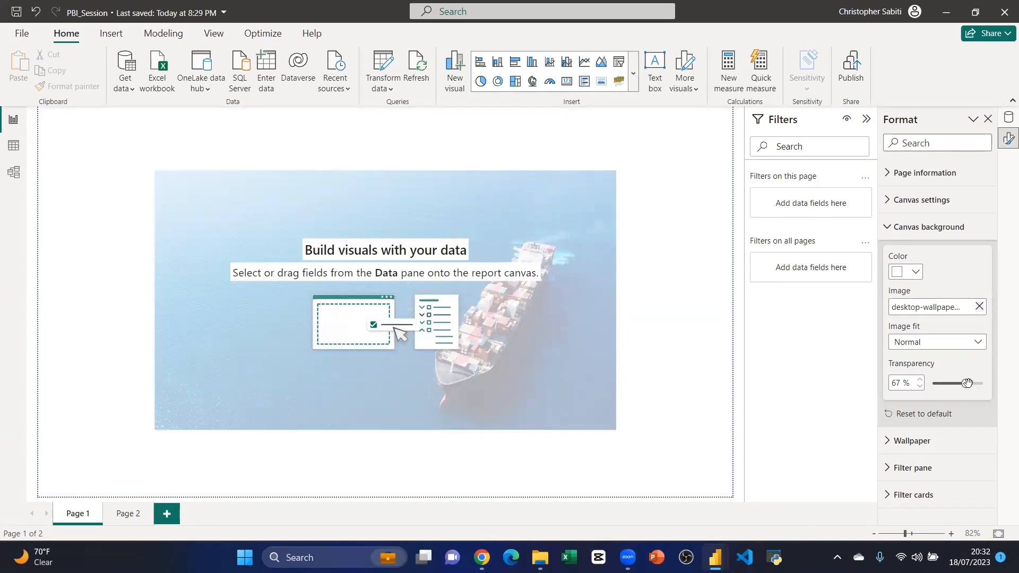
{"action": "left_click_drag", "start_coordinate": [966, 384], "coordinate": [912, 384]}
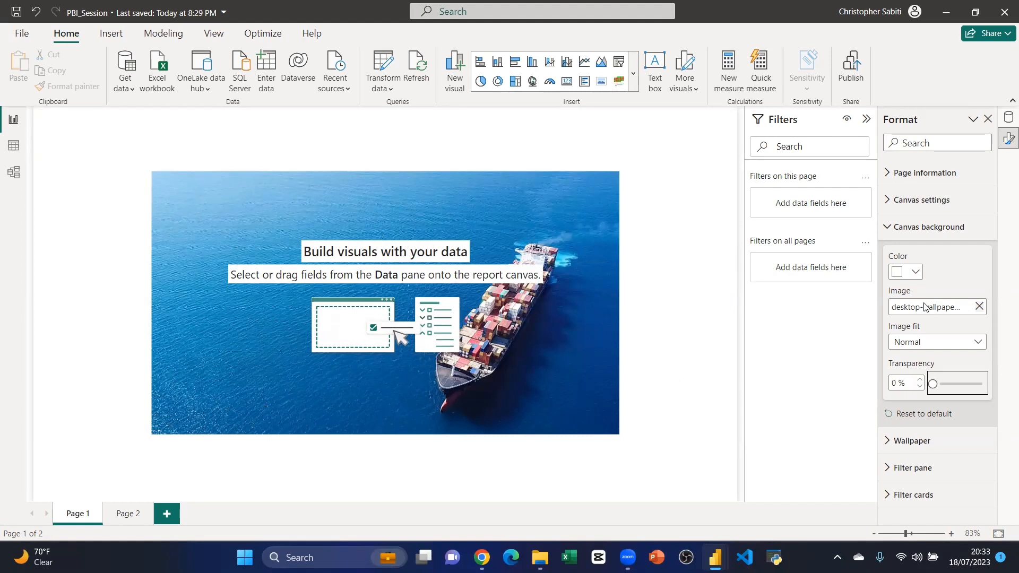
Step: Try the Fit option for the background image, choose Fill instead, and set the transparency to 35%
{"action": "left_click", "coordinate": [981, 343]}
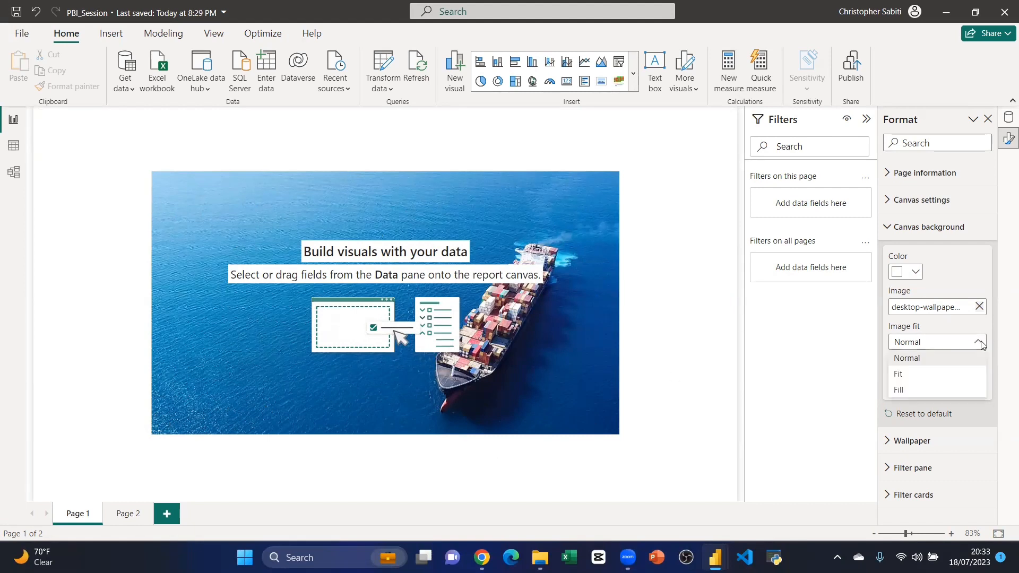
{"action": "left_click", "coordinate": [898, 375]}
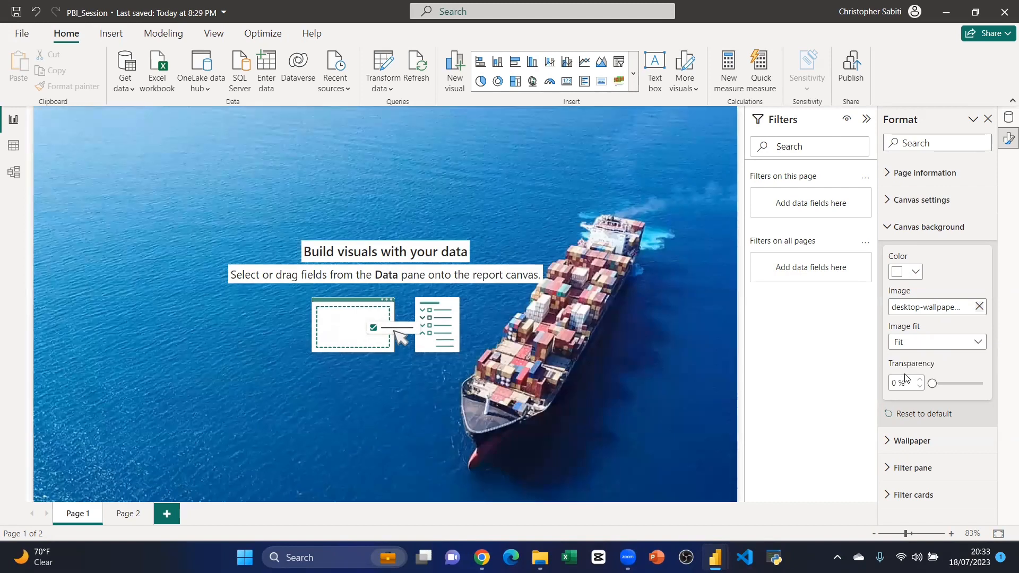
{"action": "left_click", "coordinate": [929, 342]}
{"action": "left_click", "coordinate": [899, 390]}
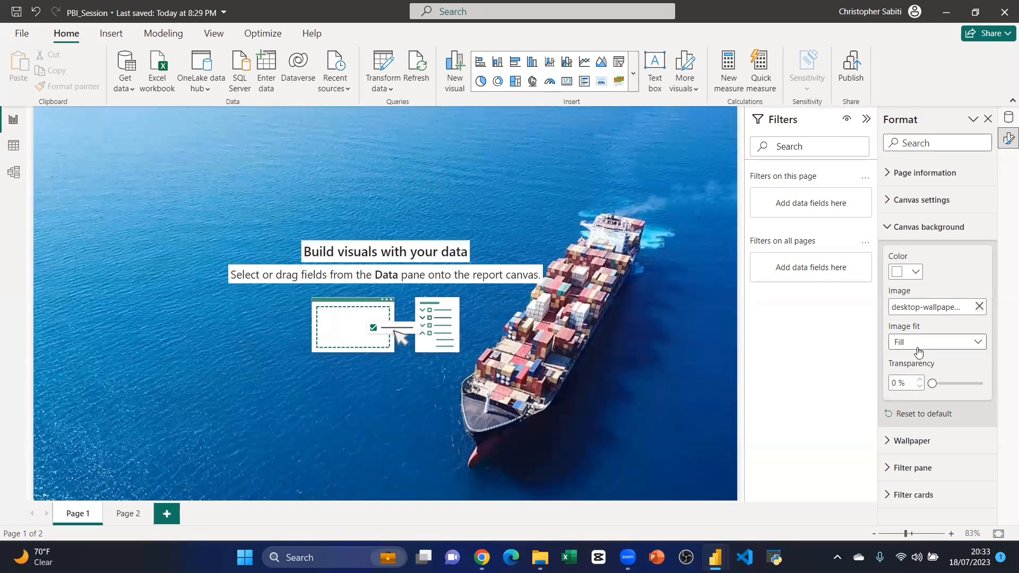
{"action": "left_click_drag", "start_coordinate": [934, 383], "coordinate": [949, 382]}
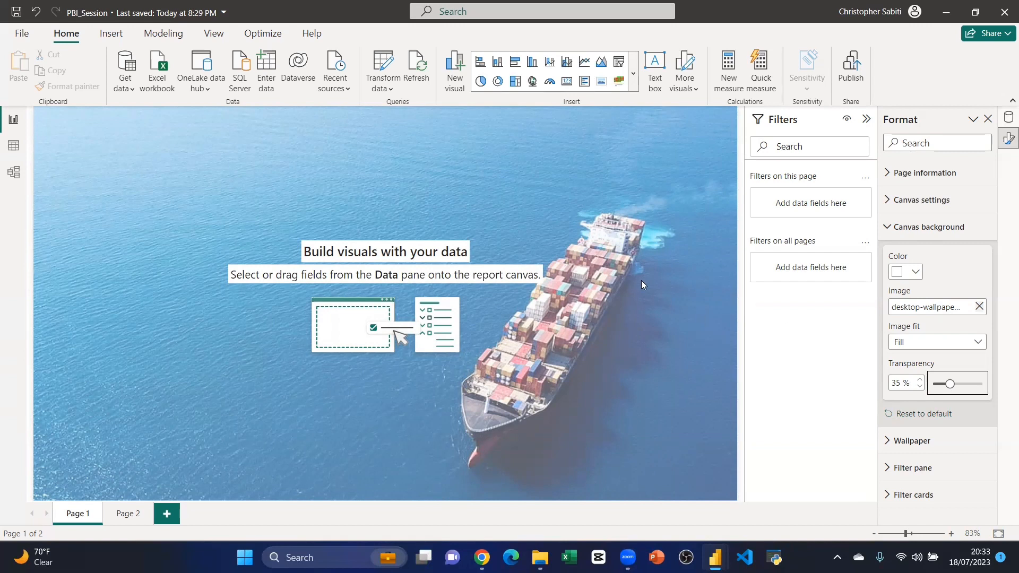
Step: Insert a text box on the report page
{"action": "left_click", "coordinate": [404, 175]}
{"action": "left_click", "coordinate": [116, 34]}
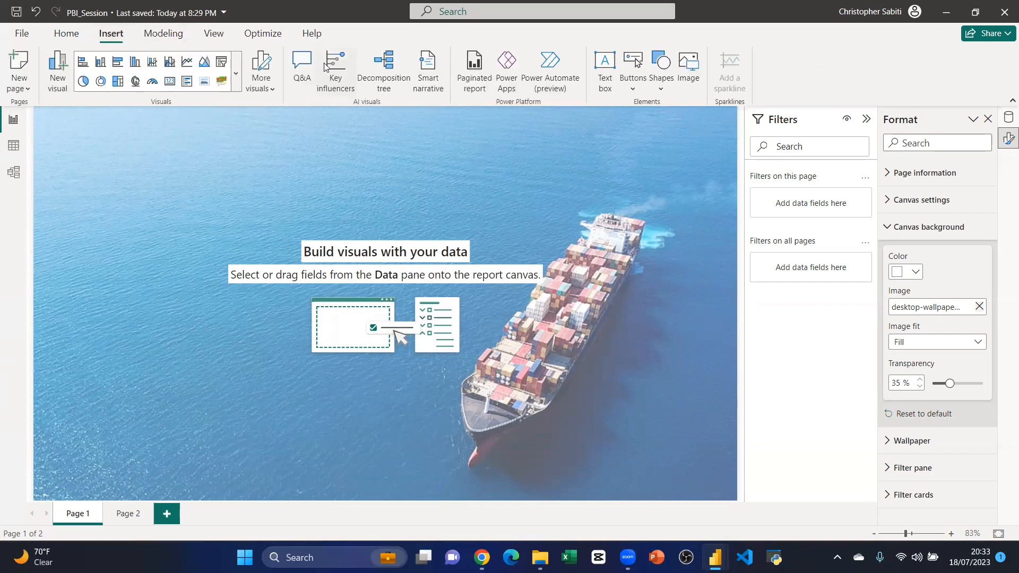
{"action": "left_click", "coordinate": [609, 67]}
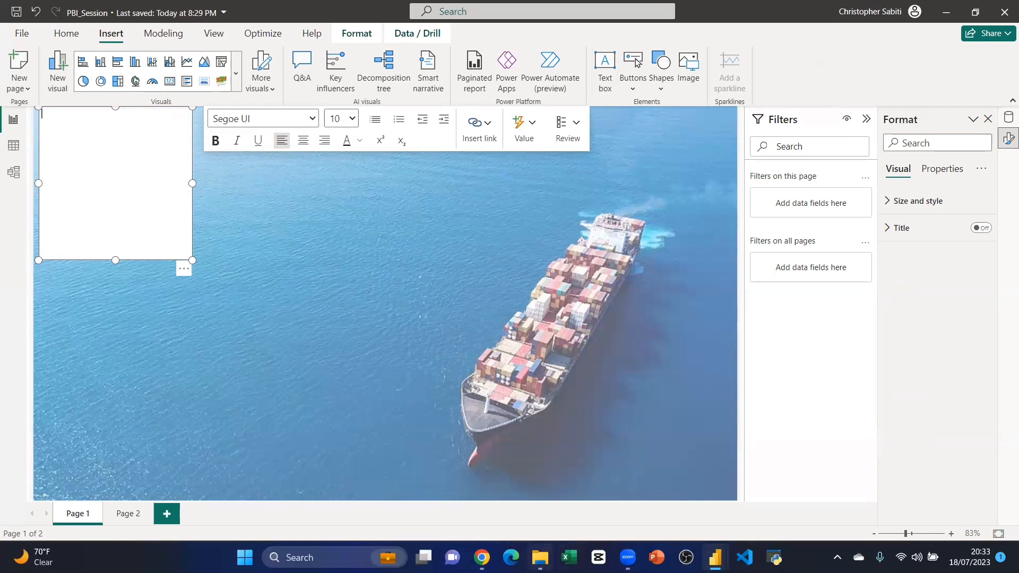
Step: Copy the file name "Northwind traders" from File Explorer and paste it into the empty text box
{"action": "left_click", "coordinate": [540, 558]}
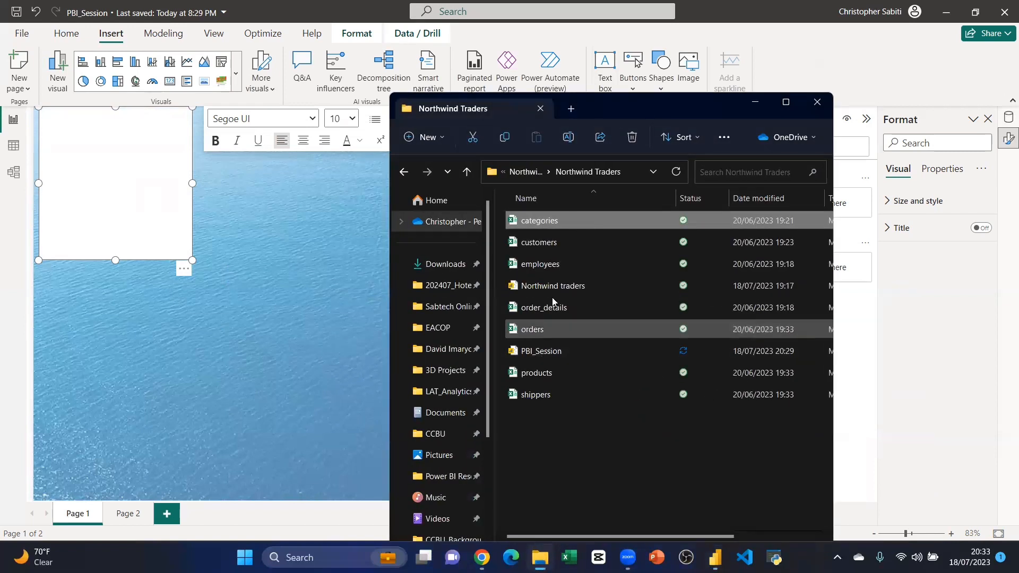
{"action": "left_click", "coordinate": [554, 289]}
{"action": "left_click", "coordinate": [554, 286]}
{"action": "key", "text": "ctrl+c"}
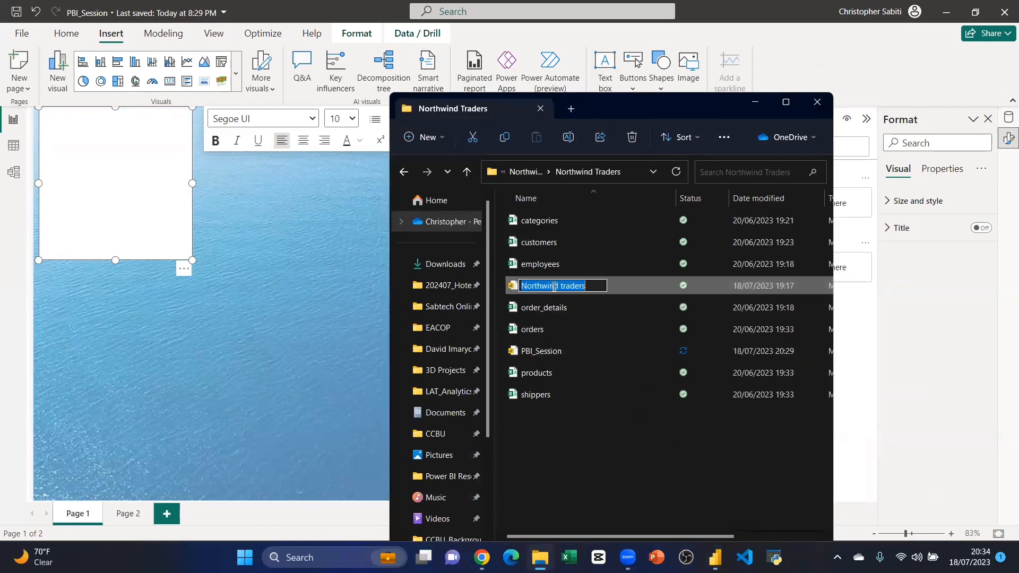
{"action": "left_click", "coordinate": [140, 159]}
{"action": "key", "text": "ctrl+v"}
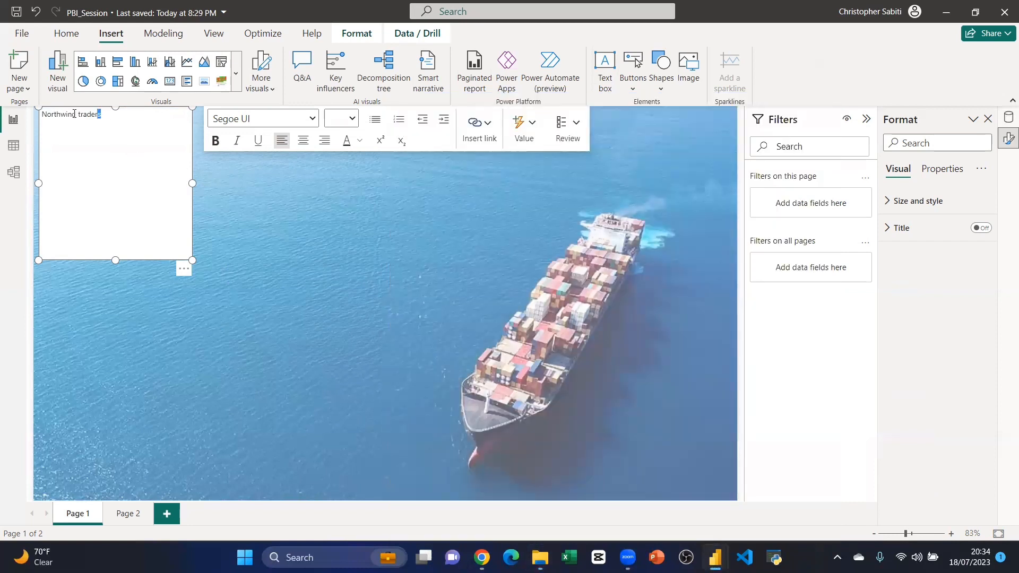
Step: Make the "Northwind traders" text bold and centred with a font size of 54
{"action": "left_click_drag", "start_coordinate": [74, 114], "coordinate": [30, 126]}
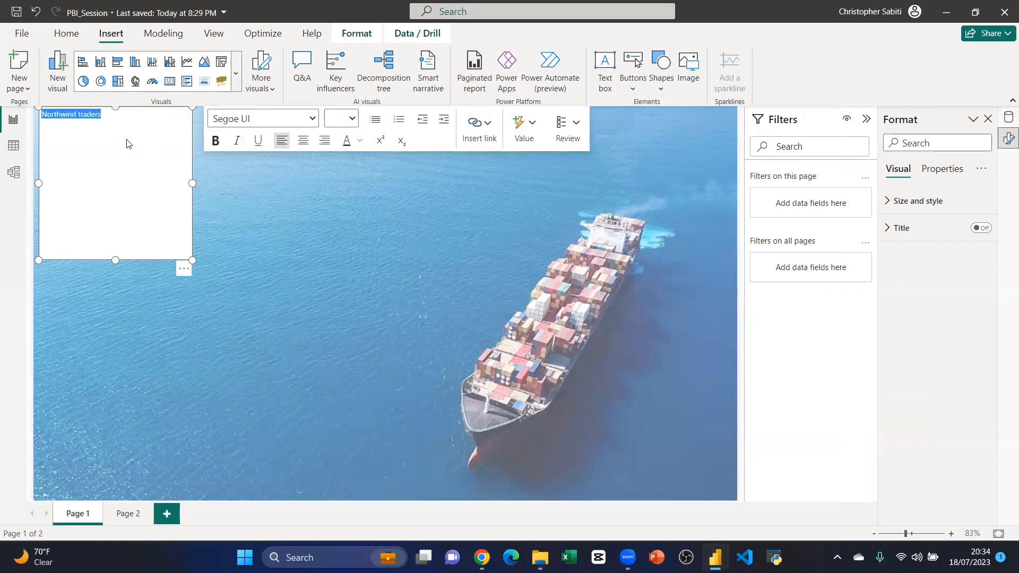
{"action": "left_click", "coordinate": [217, 141]}
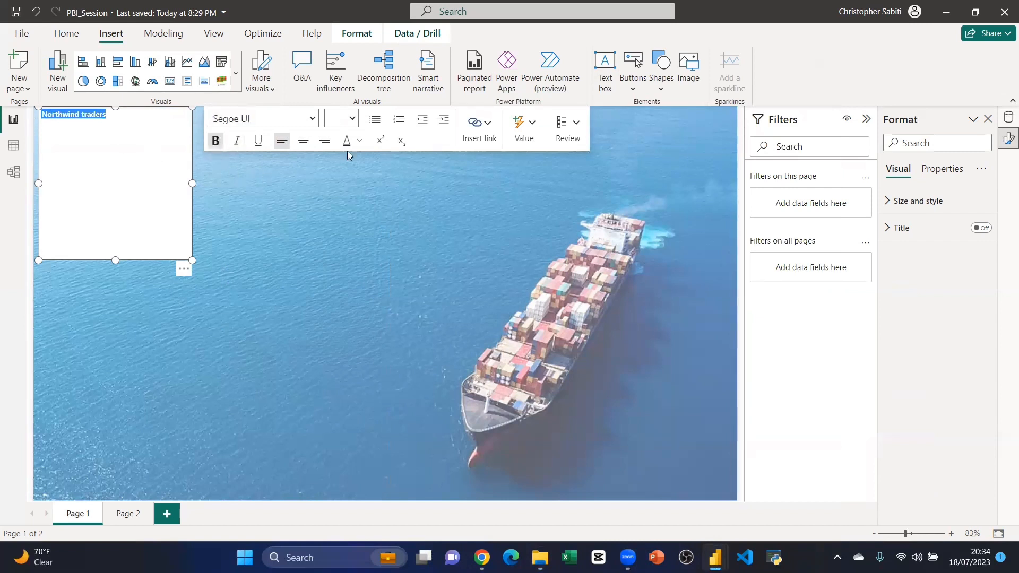
{"action": "left_click", "coordinate": [305, 146]}
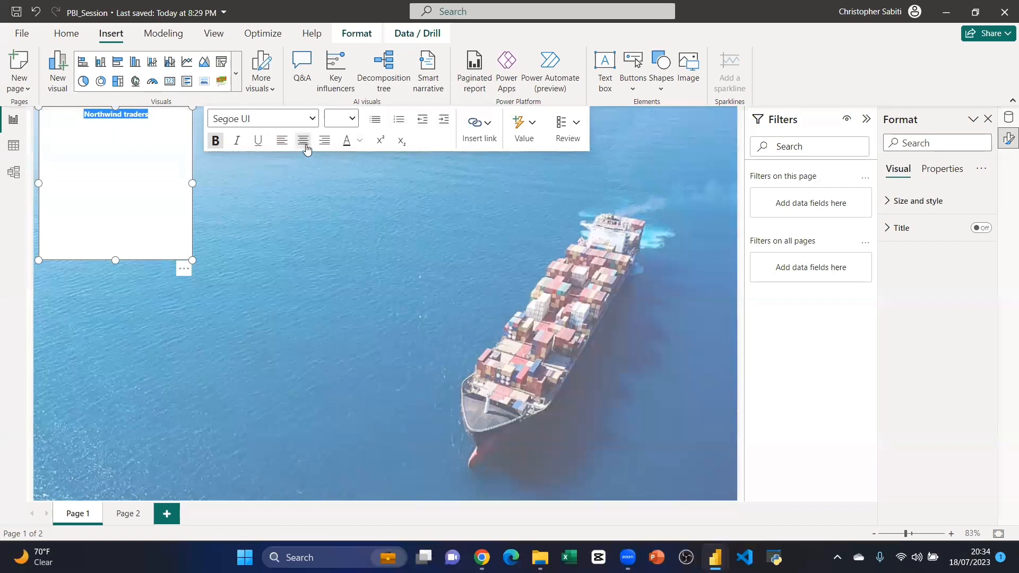
{"action": "left_click", "coordinate": [342, 122]}
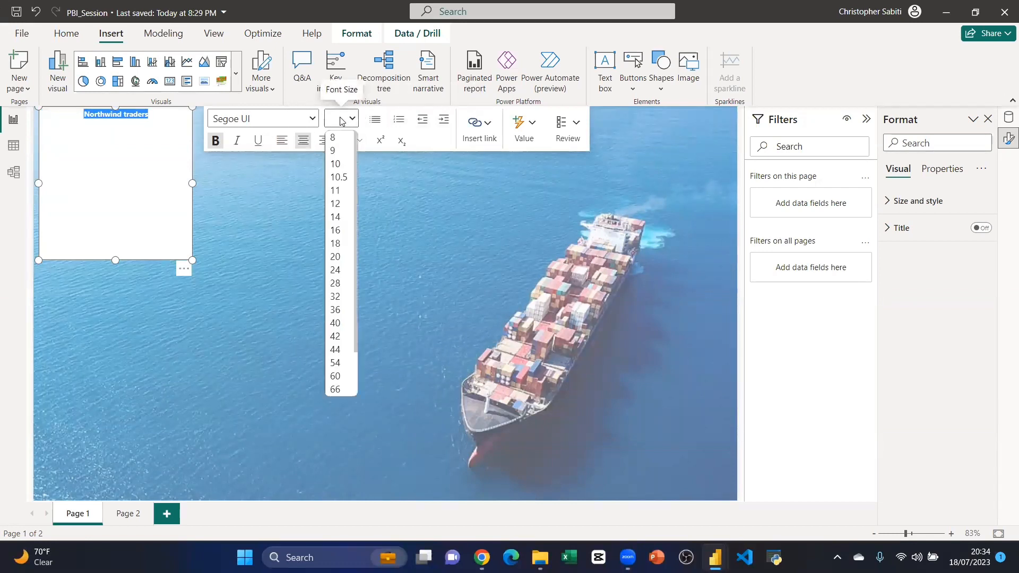
{"action": "left_click", "coordinate": [334, 362]}
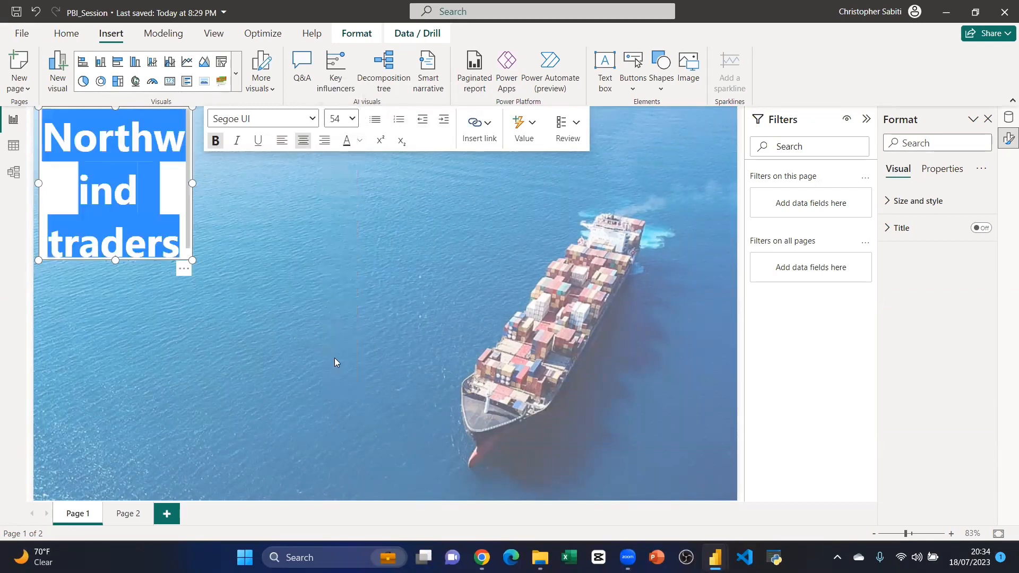
Step: Reshape the text box into a shallow banner reaching the canvas's right edge and set the title's font size to 32
{"action": "left_click_drag", "start_coordinate": [193, 260], "coordinate": [684, 174]}
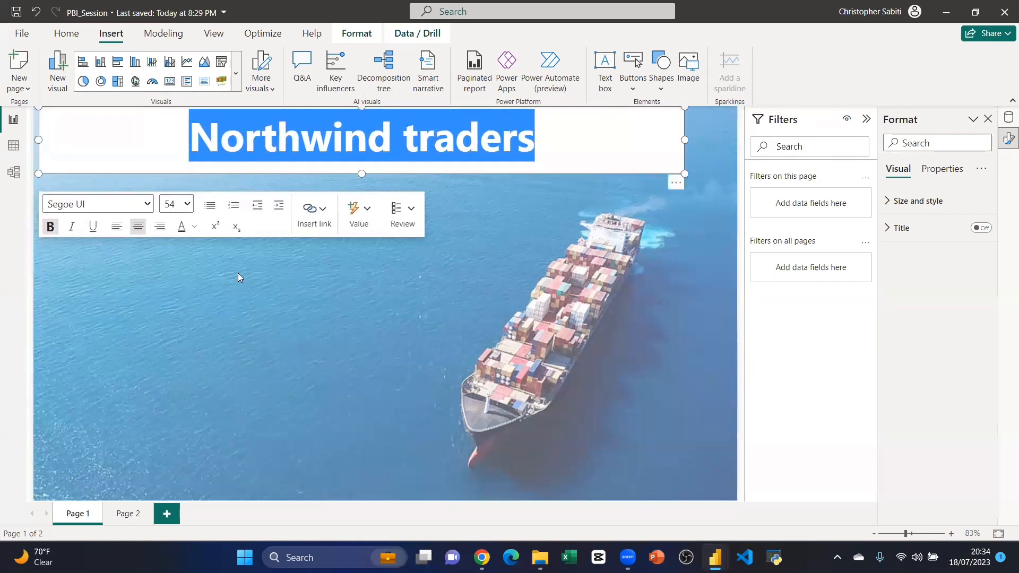
{"action": "left_click", "coordinate": [185, 210]}
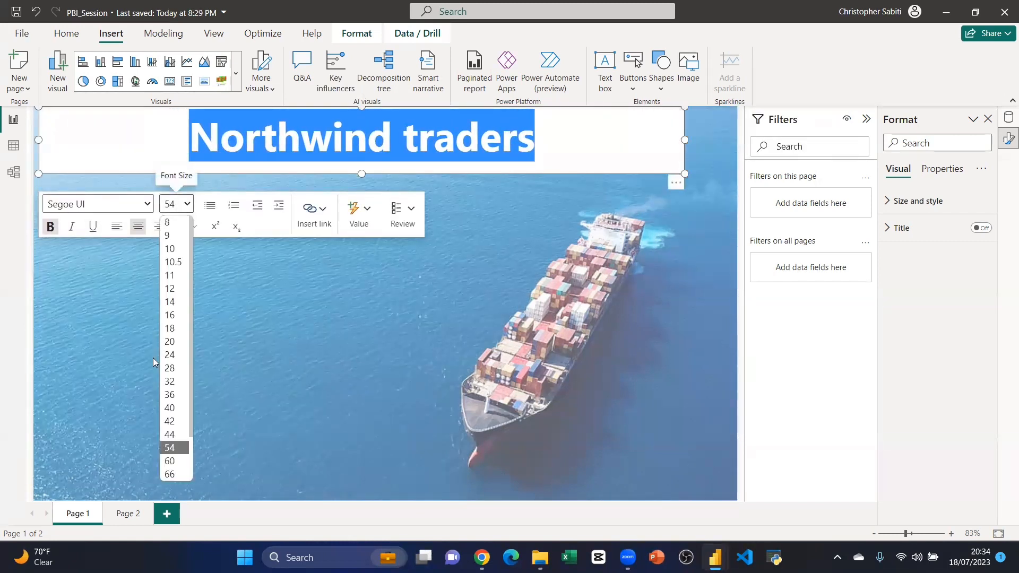
{"action": "left_click", "coordinate": [171, 384]}
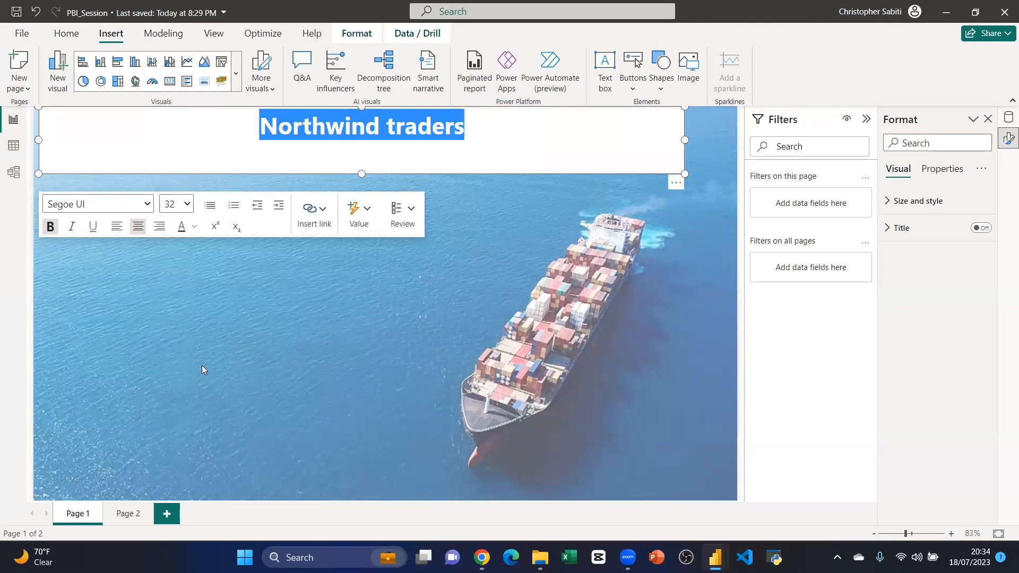
{"action": "left_click", "coordinate": [386, 316]}
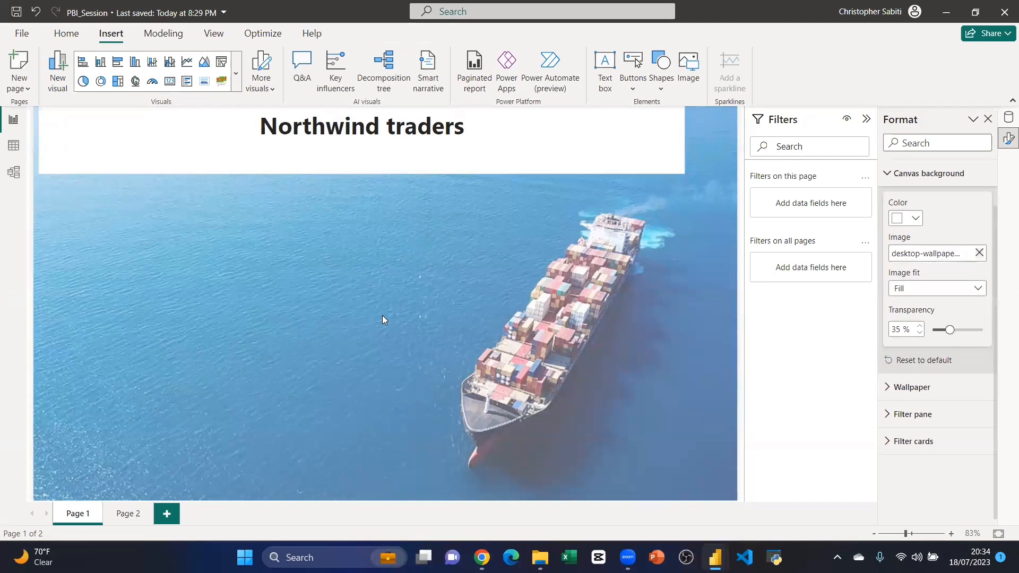
{"action": "left_click", "coordinate": [464, 159]}
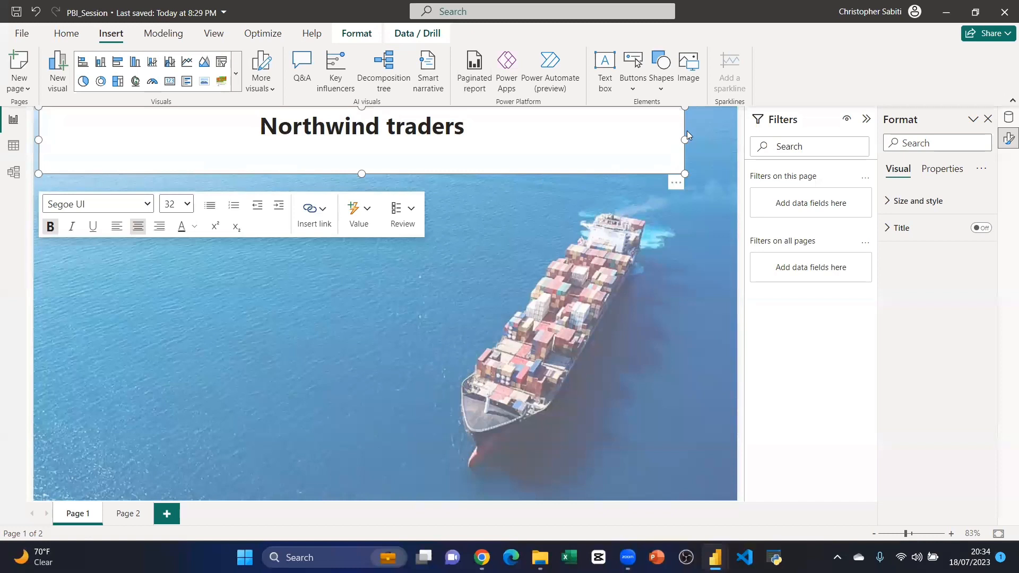
{"action": "left_click_drag", "start_coordinate": [685, 140], "coordinate": [741, 135]}
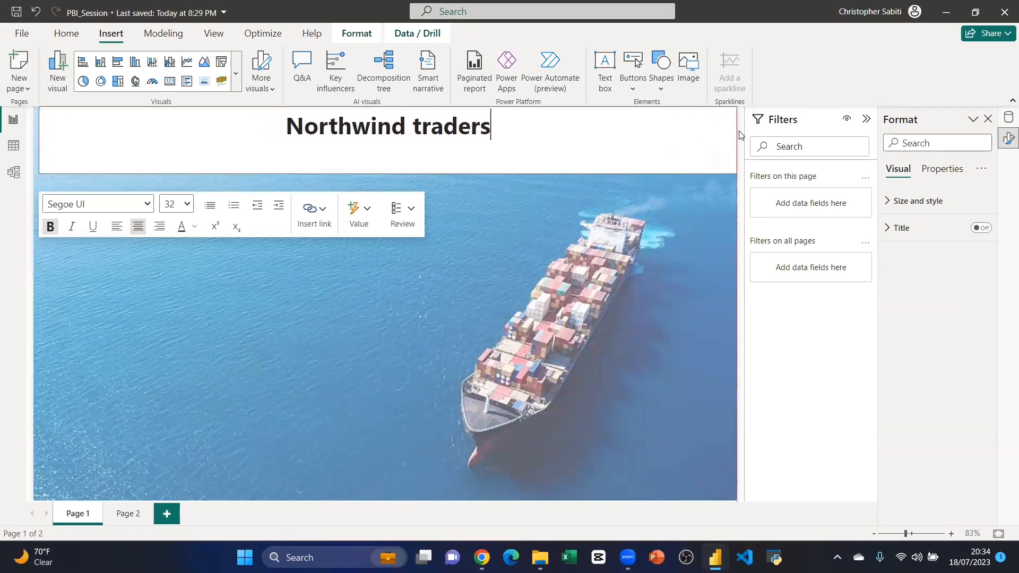
Step: Capitalise the second word of the banner title so it reads "Northwind Traders"
{"action": "left_click", "coordinate": [494, 173]}
{"action": "left_click", "coordinate": [422, 127]}
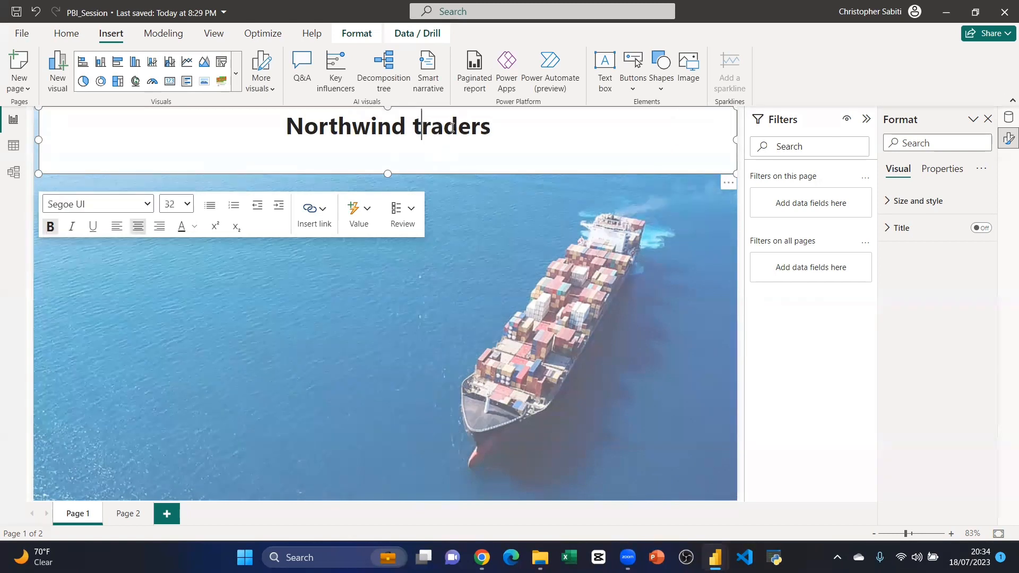
{"action": "key", "text": "BackSpace"}
{"action": "type", "text": "T"}
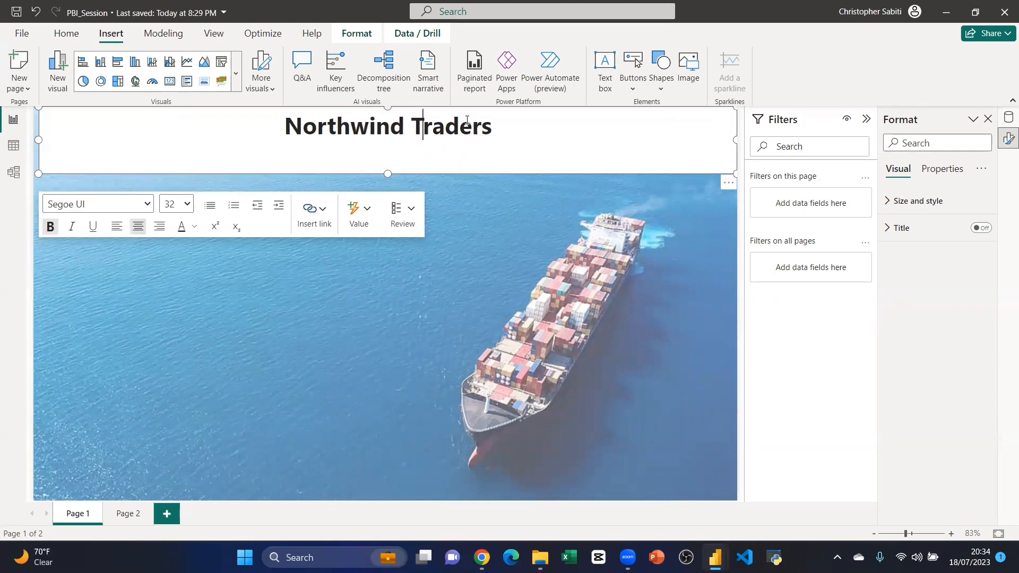
{"action": "left_click", "coordinate": [549, 188]}
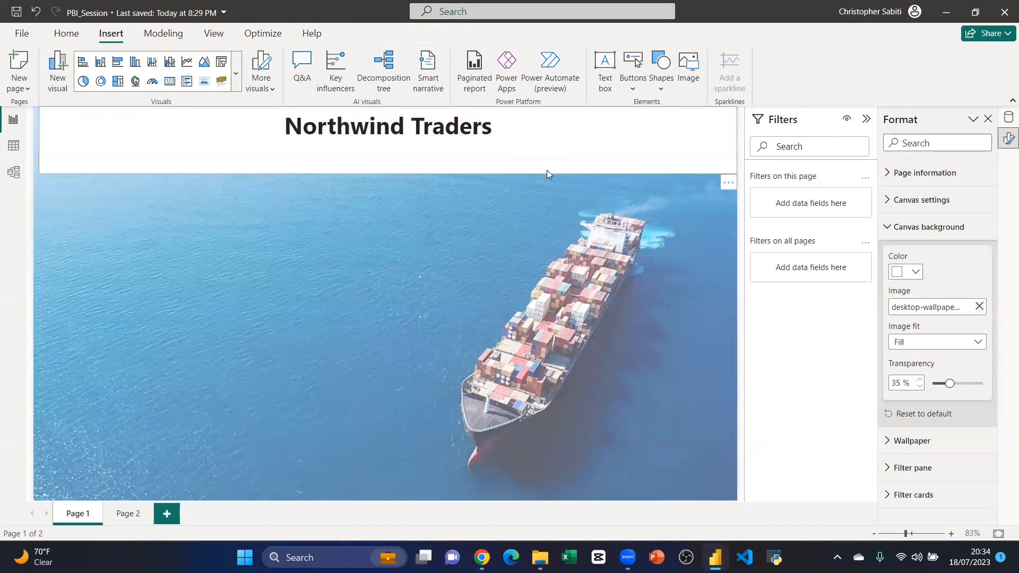
Step: Reduce the title banner's height to about 69 and extend it to the canvas's left edge, about 1279 wide
{"action": "left_click", "coordinate": [546, 168]}
{"action": "left_click_drag", "start_coordinate": [388, 174], "coordinate": [401, 144]}
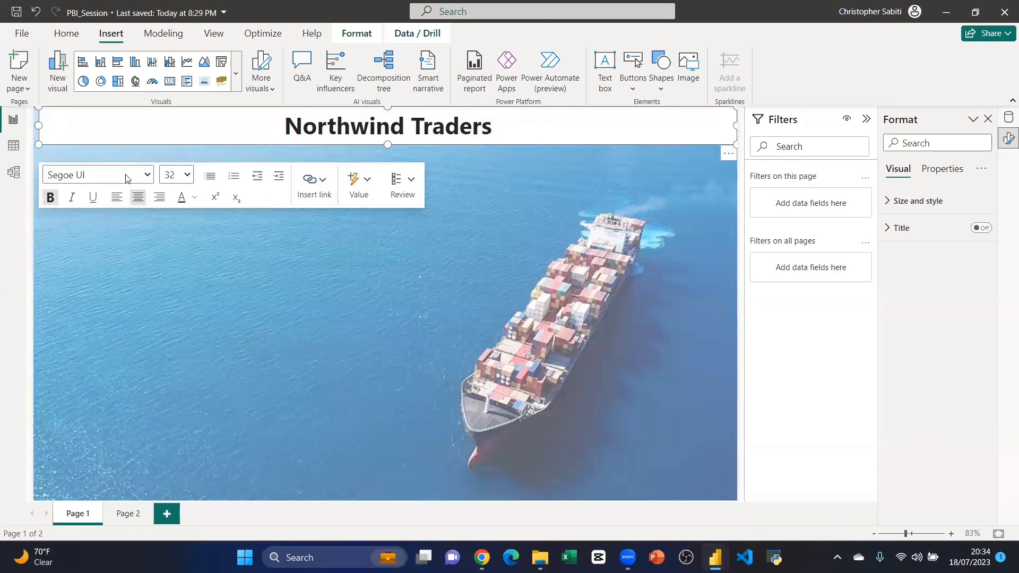
{"action": "left_click_drag", "start_coordinate": [35, 124], "coordinate": [30, 124]}
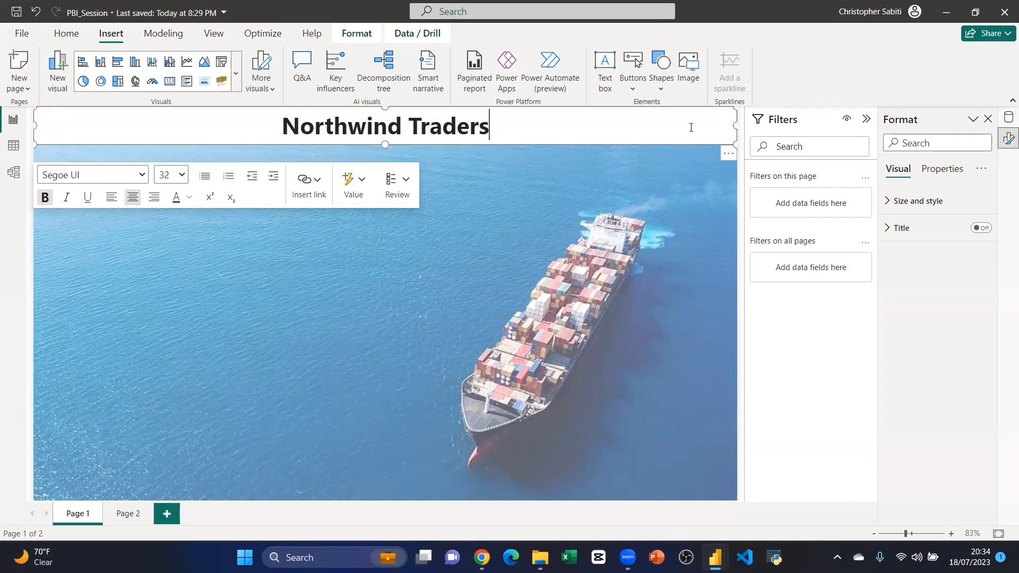
Step: Switch the title banner's background off and back on to compare the two looks
{"action": "left_click", "coordinate": [941, 171]}
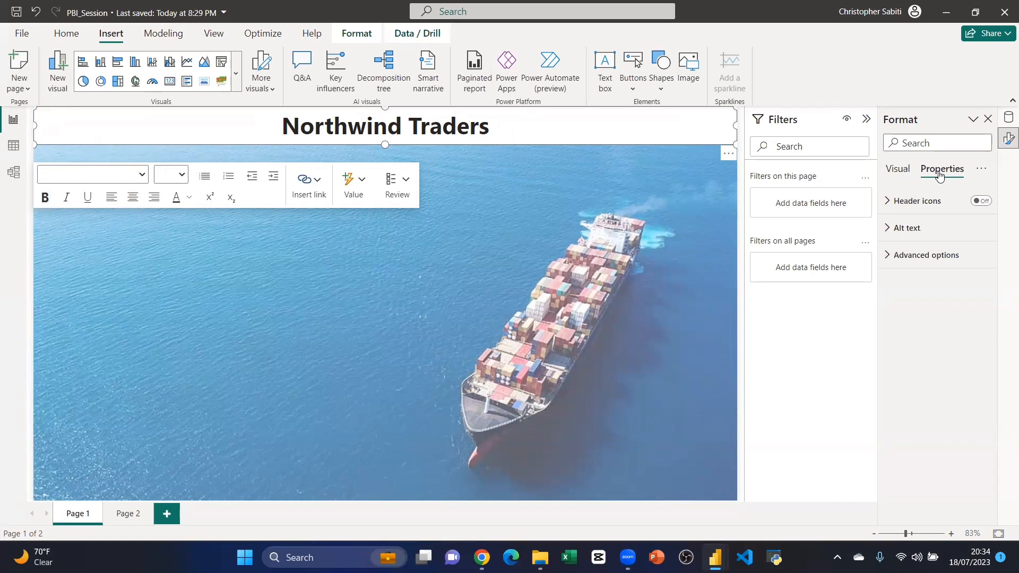
{"action": "left_click", "coordinate": [909, 171]}
{"action": "left_click", "coordinate": [909, 205]}
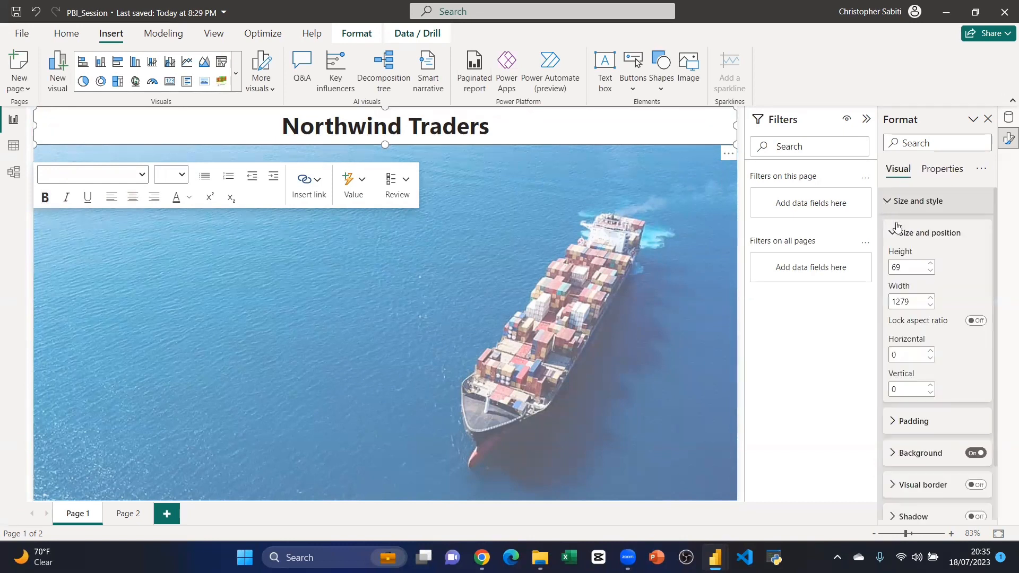
{"action": "scroll", "coordinate": [929, 348], "scroll_direction": "down", "scroll_amount": 1}
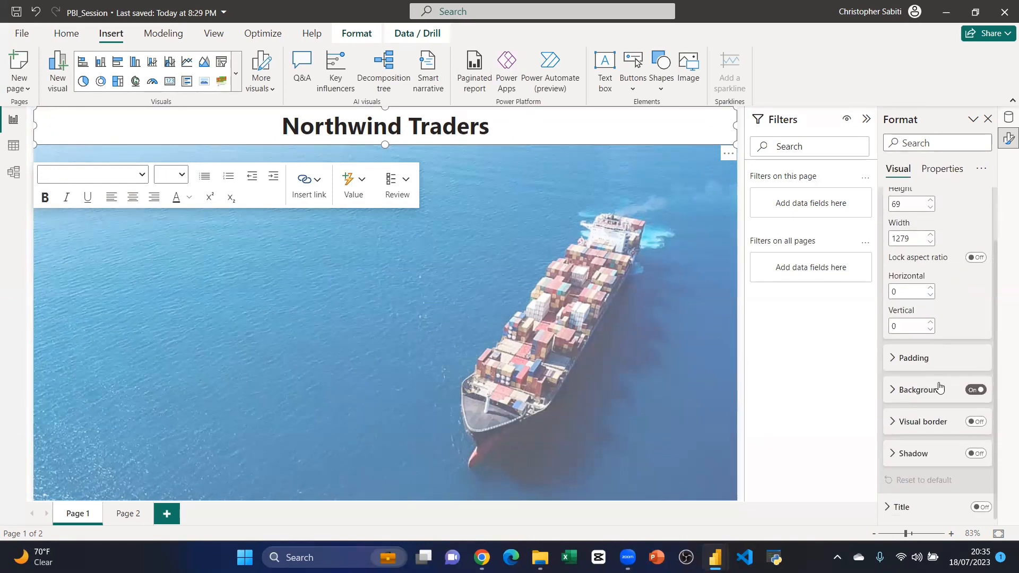
{"action": "left_click", "coordinate": [976, 392]}
{"action": "left_click", "coordinate": [976, 393]}
{"action": "left_click", "coordinate": [973, 394]}
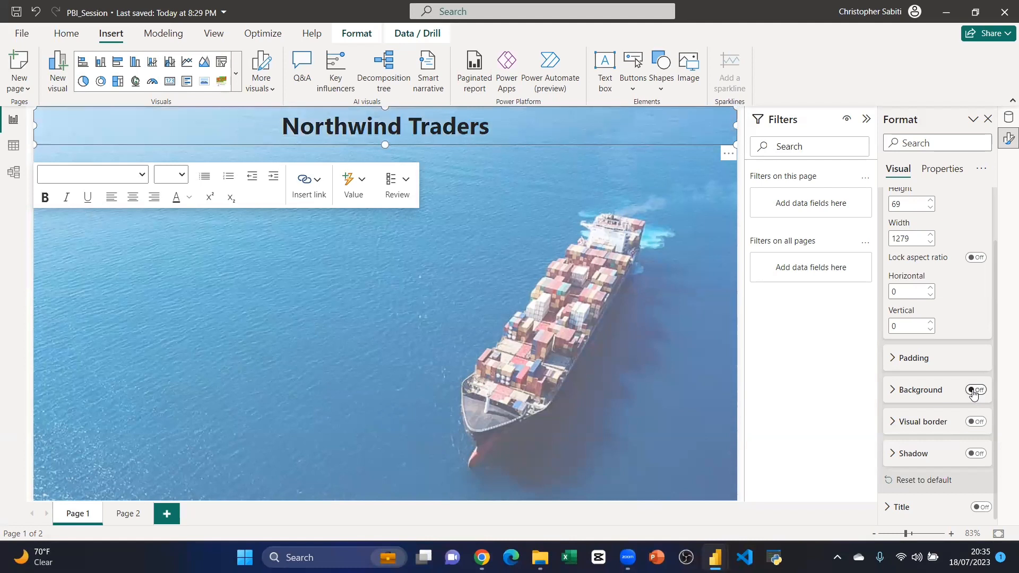
{"action": "left_click", "coordinate": [974, 392]}
Step: Set the title banner's background transparency to 62%
{"action": "left_click", "coordinate": [895, 398]}
{"action": "scroll", "coordinate": [916, 356], "scroll_direction": "down", "scroll_amount": 2}
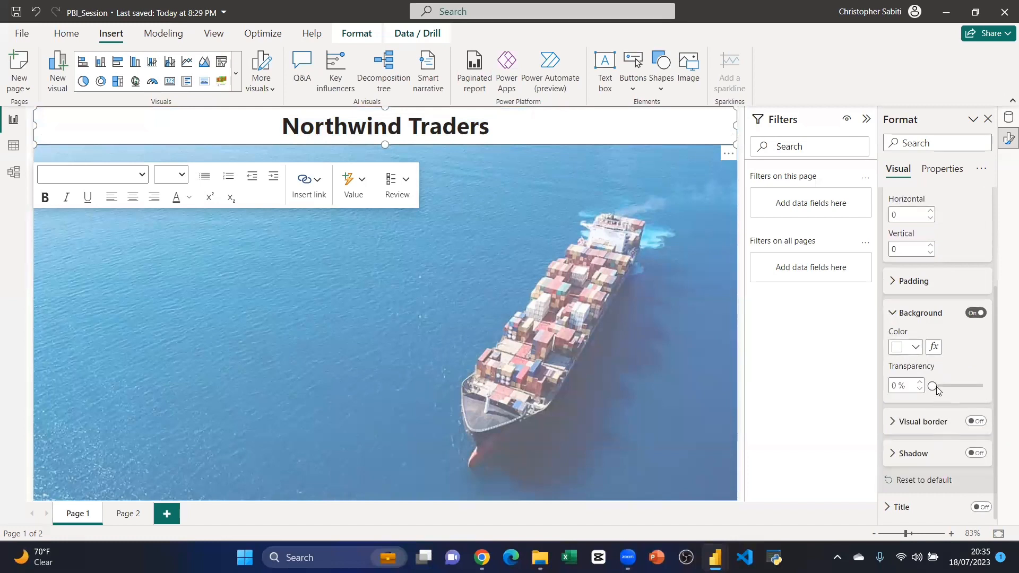
{"action": "left_click_drag", "start_coordinate": [932, 386], "coordinate": [963, 385]}
{"action": "left_click", "coordinate": [325, 200]}
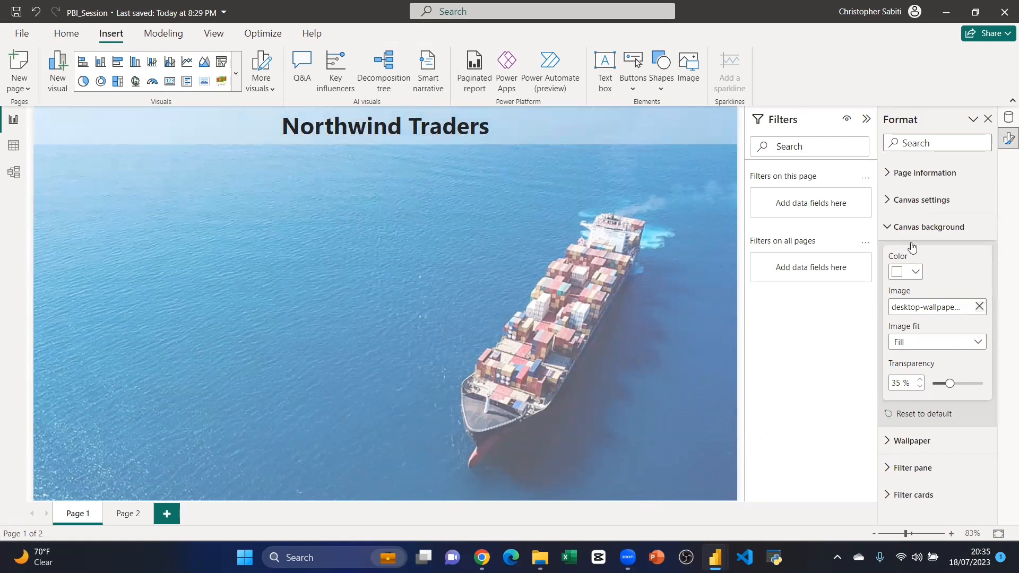
Step: Turn on the visual border around the "Northwind Traders" banner
{"action": "left_click", "coordinate": [537, 122]}
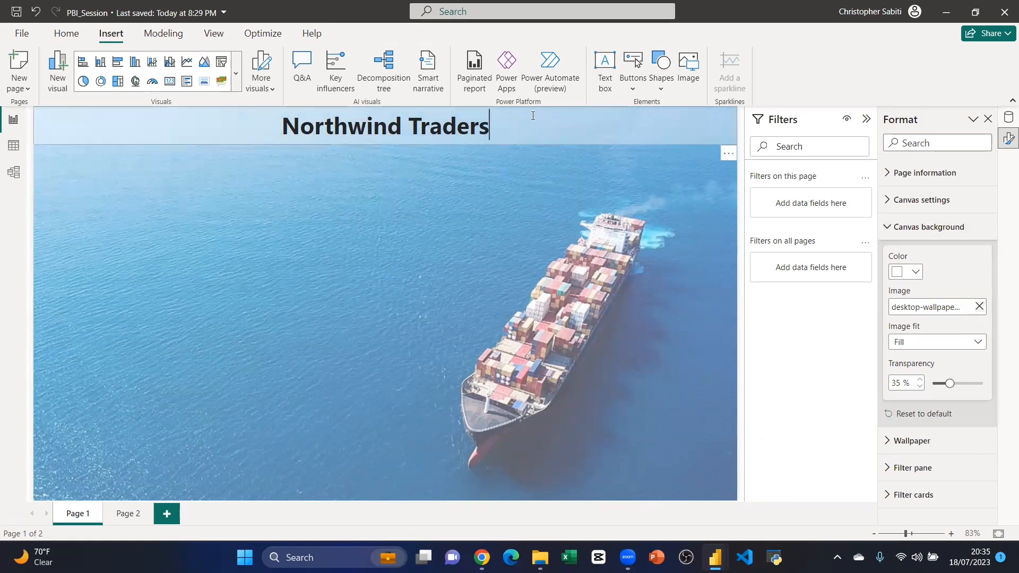
{"action": "left_click", "coordinate": [529, 144]}
{"action": "scroll", "coordinate": [960, 382], "scroll_direction": "down", "scroll_amount": 3}
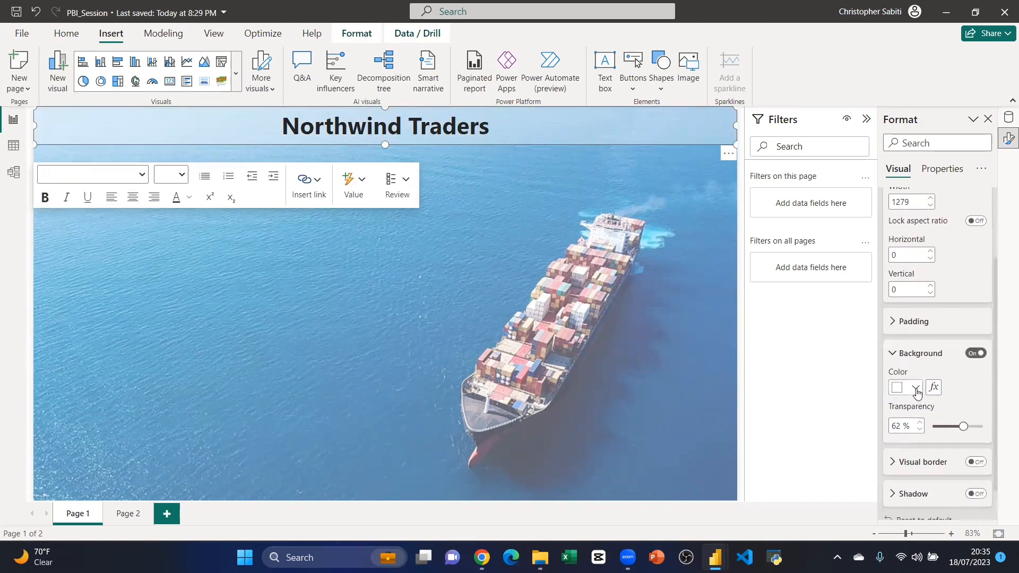
{"action": "left_click", "coordinate": [915, 388]}
{"action": "left_click", "coordinate": [983, 393]}
{"action": "scroll", "coordinate": [959, 386], "scroll_direction": "down", "scroll_amount": 1}
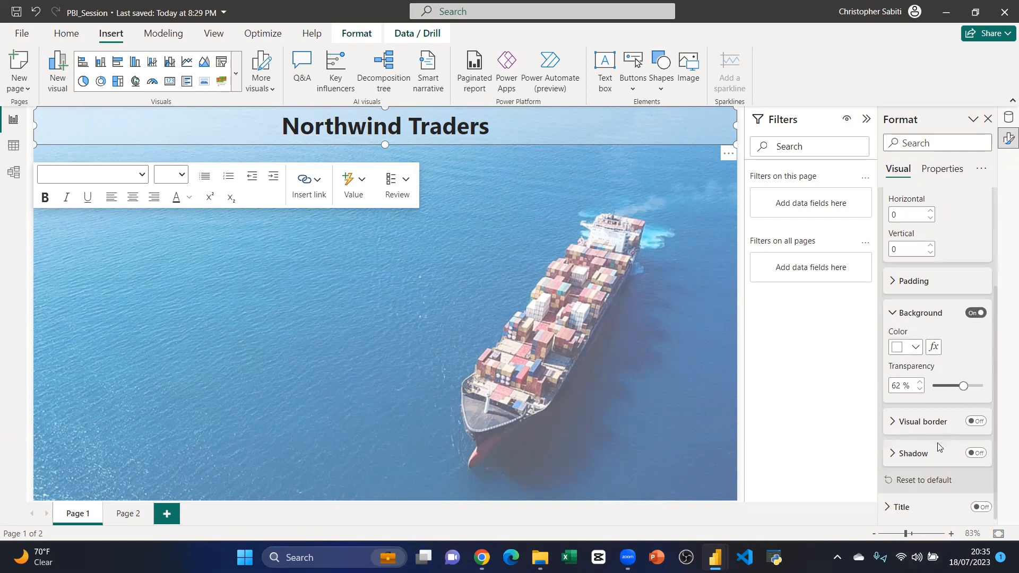
{"action": "left_click", "coordinate": [978, 422]}
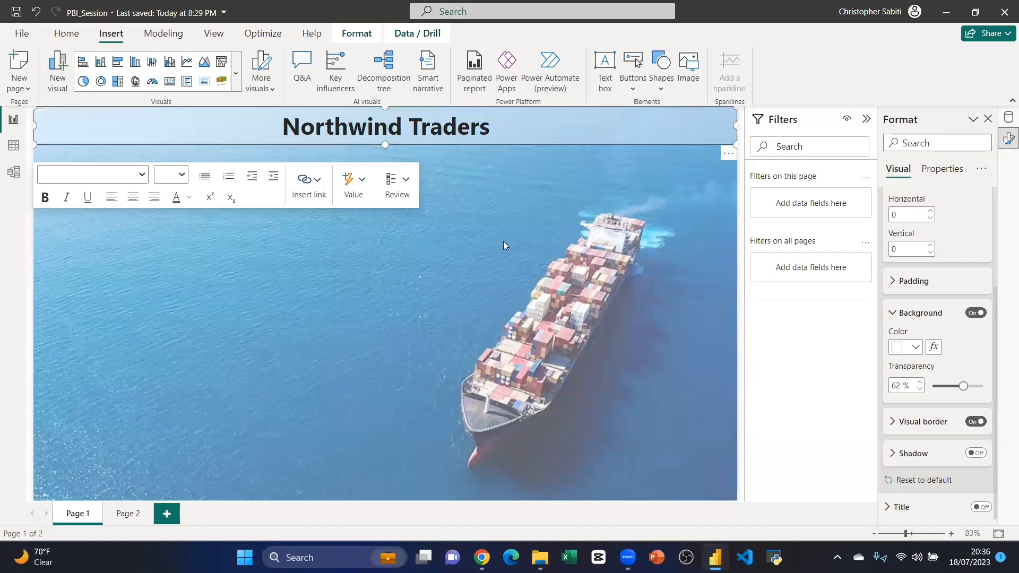
{"action": "left_click", "coordinate": [403, 170]}
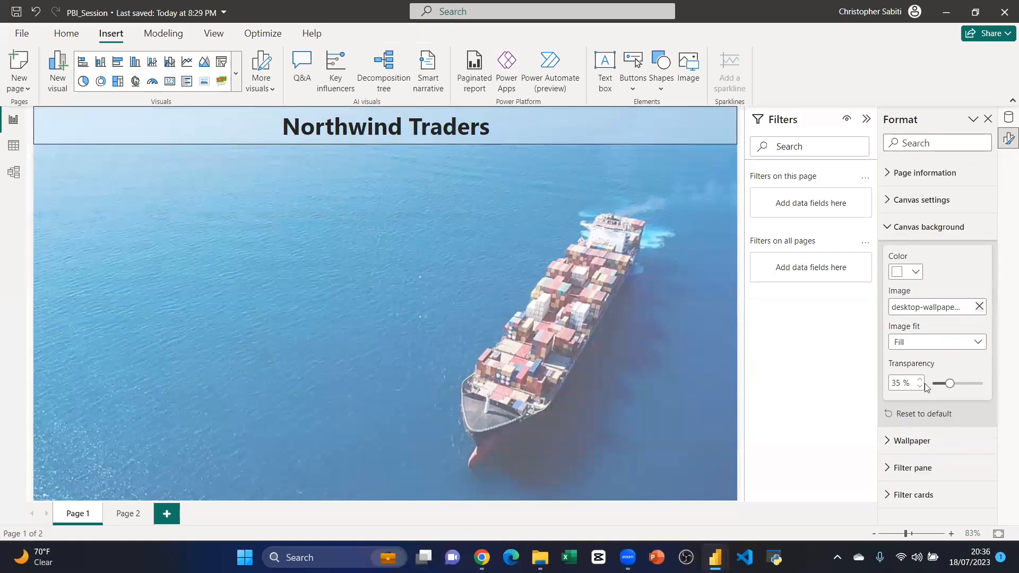
Step: Round the corners of the title banner's border to 11 px
{"action": "left_click", "coordinate": [646, 139]}
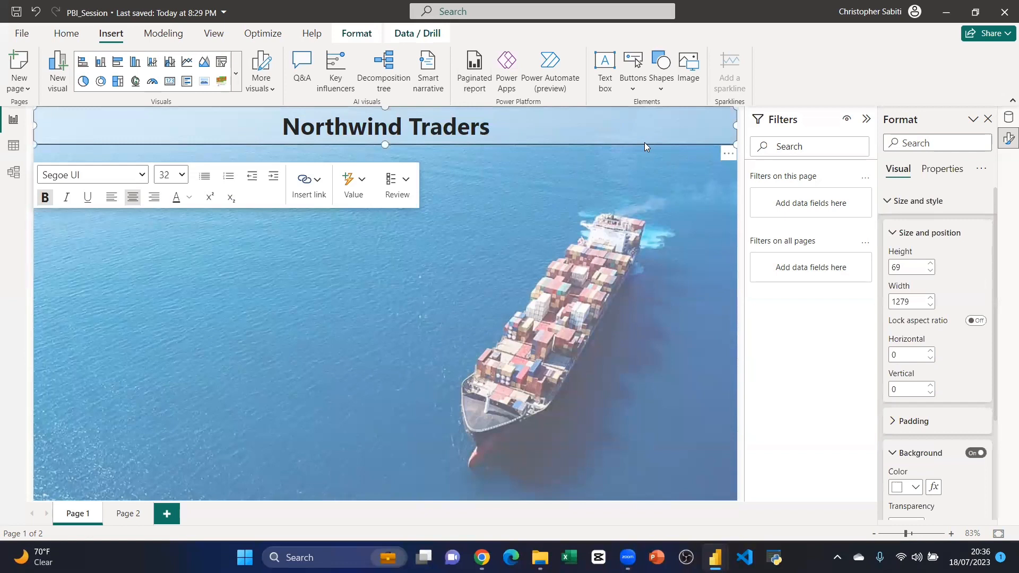
{"action": "scroll", "coordinate": [950, 395], "scroll_direction": "down", "scroll_amount": 3}
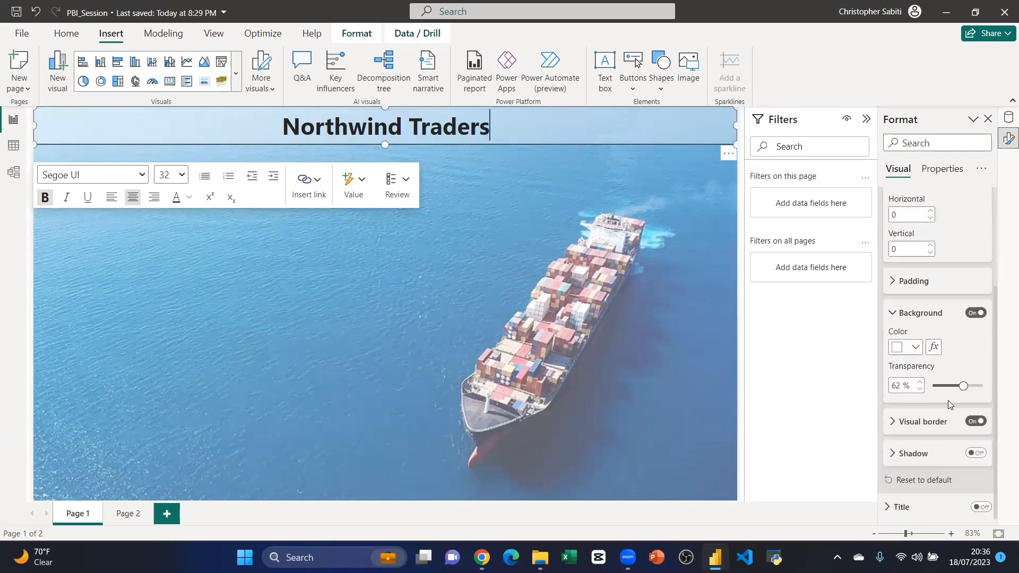
{"action": "left_click", "coordinate": [926, 422]}
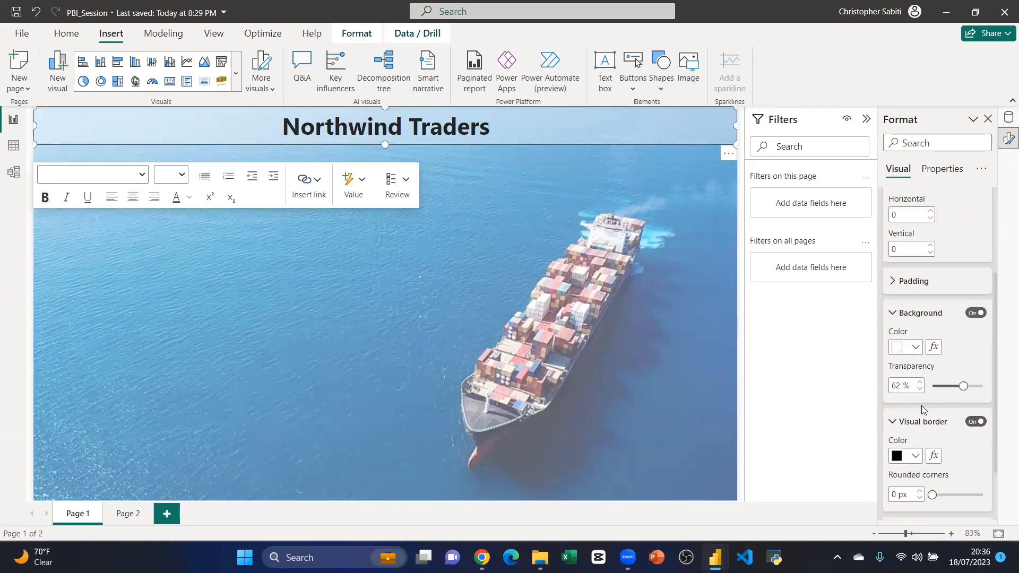
{"action": "scroll", "coordinate": [933, 397], "scroll_direction": "down", "scroll_amount": 2}
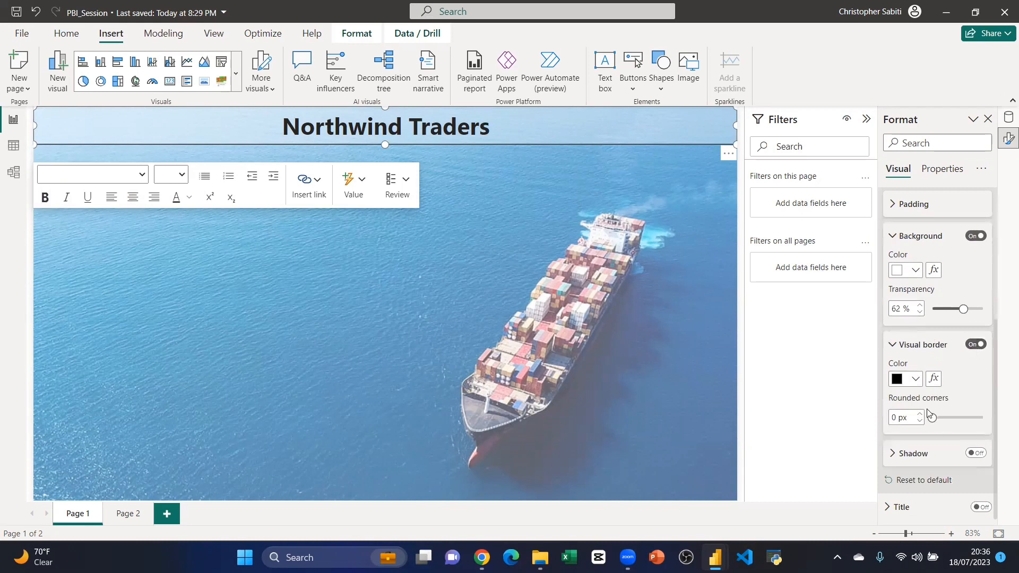
{"action": "left_click_drag", "start_coordinate": [930, 418], "coordinate": [950, 418]}
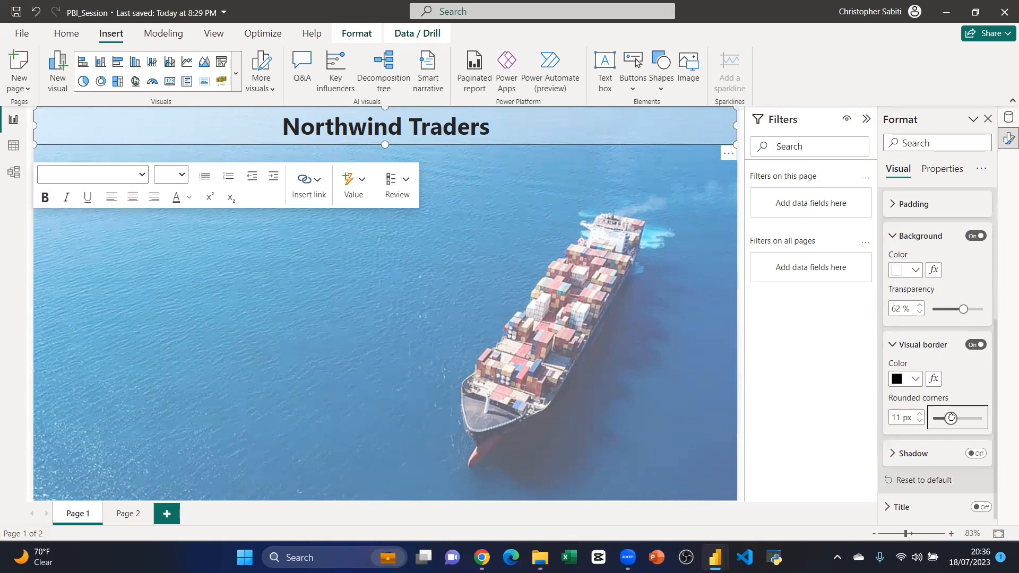
{"action": "left_click", "coordinate": [647, 185]}
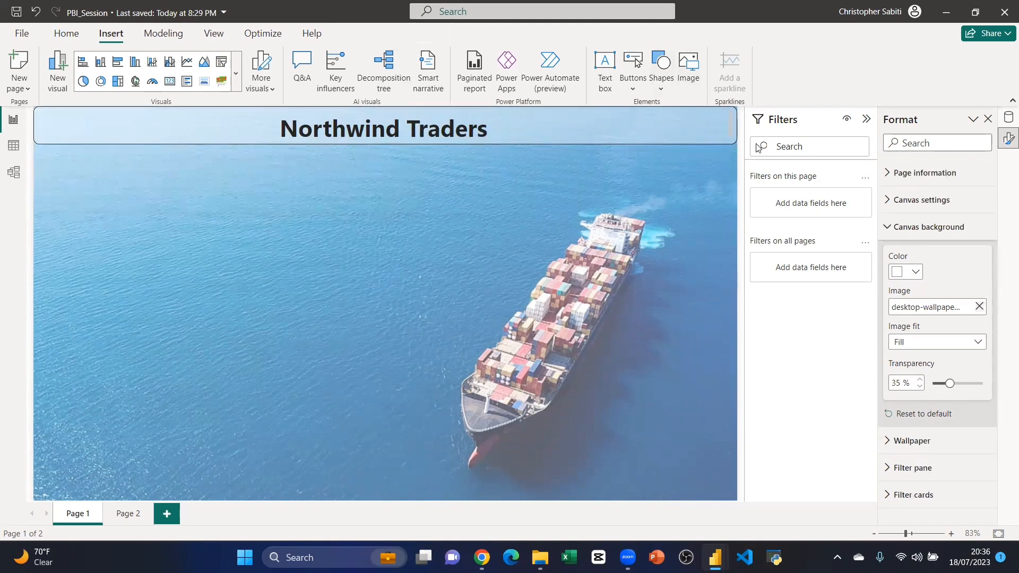
Step: Narrow the title banner from both sides to a width of about 1083, starting at horizontal position 78
{"action": "left_click", "coordinate": [701, 126]}
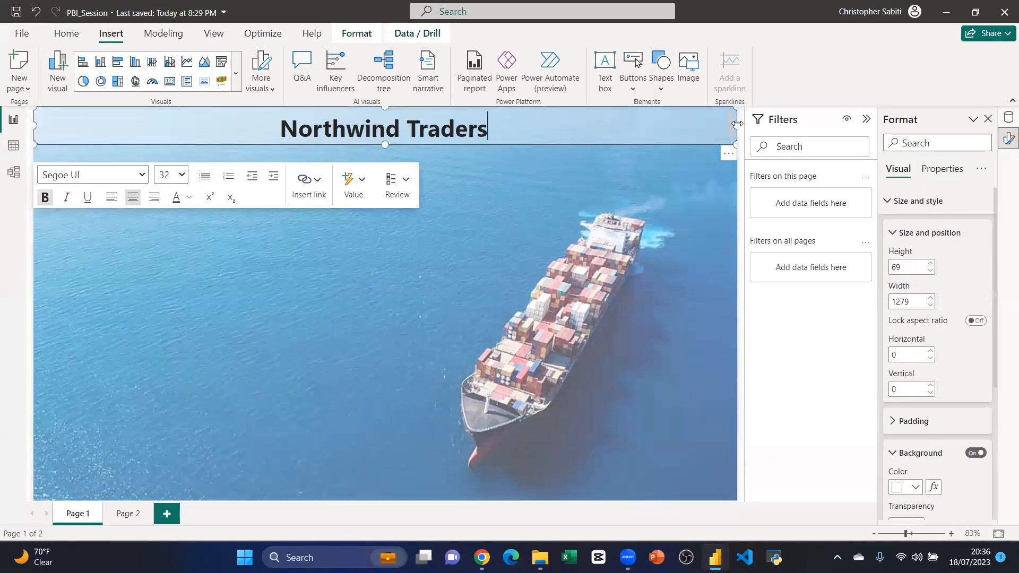
{"action": "left_click_drag", "start_coordinate": [737, 123], "coordinate": [672, 125]}
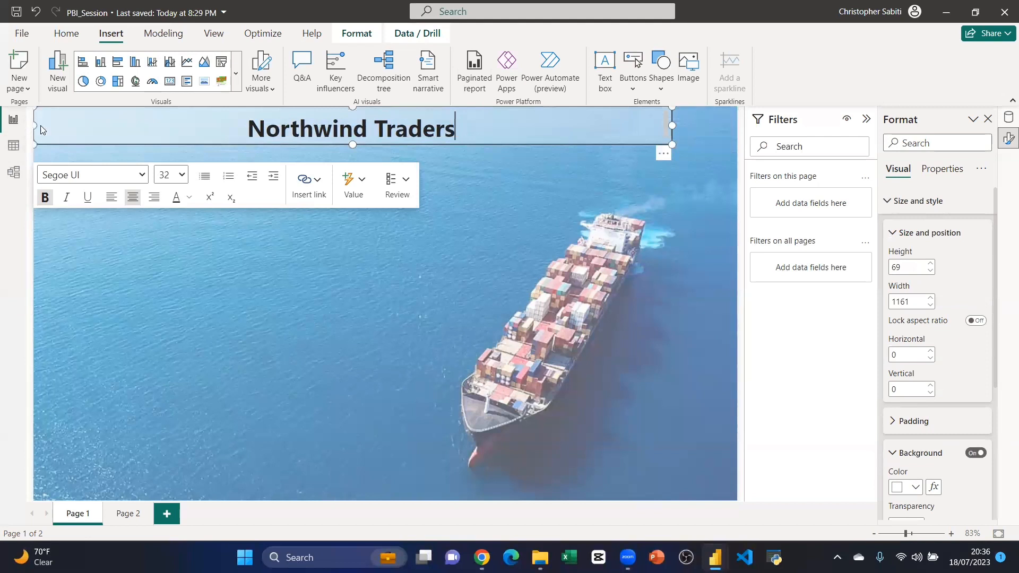
{"action": "left_click_drag", "start_coordinate": [41, 126], "coordinate": [82, 122]}
{"action": "left_click", "coordinate": [544, 166]}
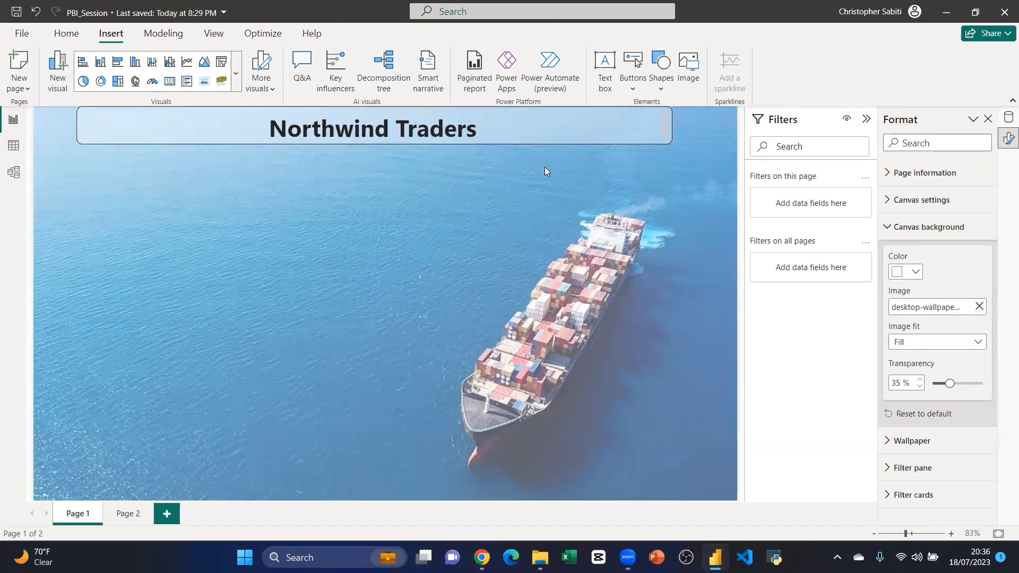
Step: Set the banner's rounded corners to 0 px and stretch it across the full canvas width of about 1279
{"action": "left_click", "coordinate": [485, 142]}
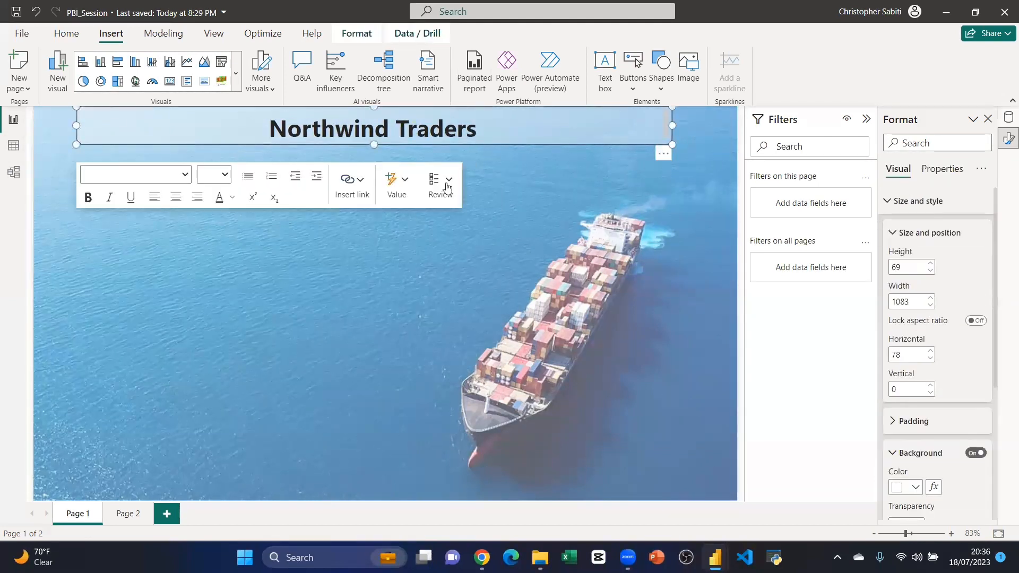
{"action": "scroll", "coordinate": [933, 393], "scroll_direction": "down", "scroll_amount": 4}
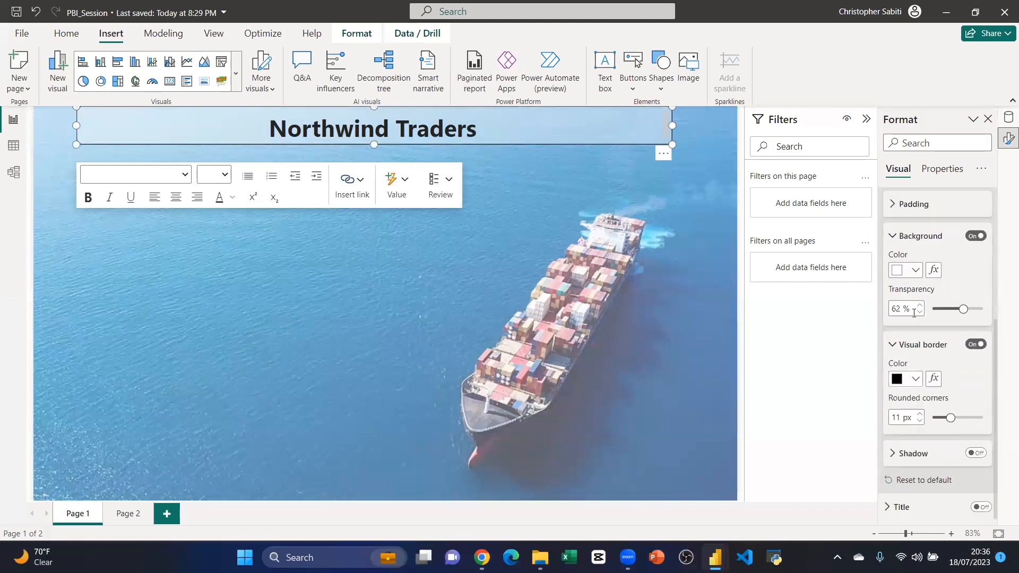
{"action": "left_click_drag", "start_coordinate": [950, 418], "coordinate": [932, 418]}
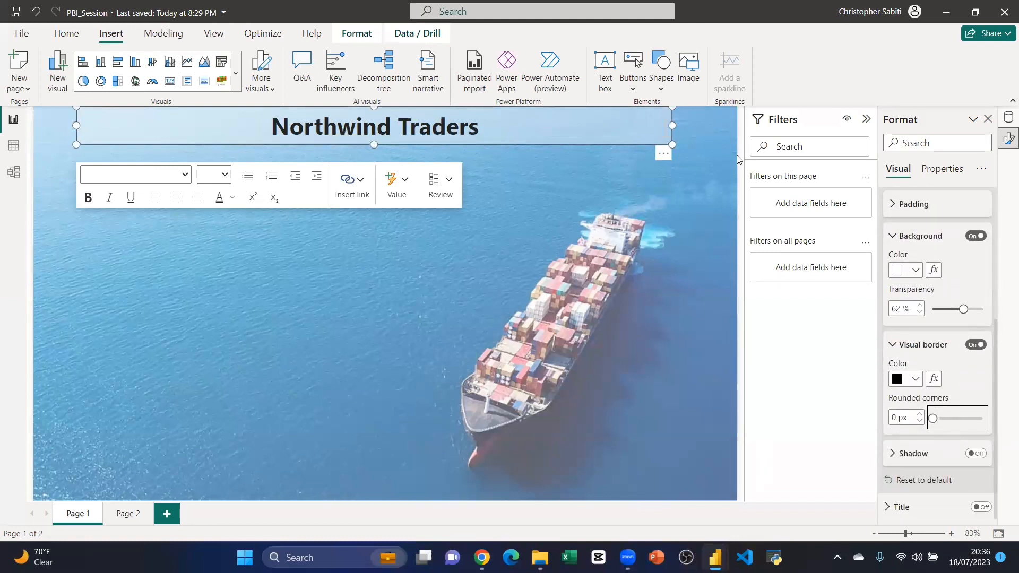
{"action": "left_click_drag", "start_coordinate": [673, 125], "coordinate": [737, 125]}
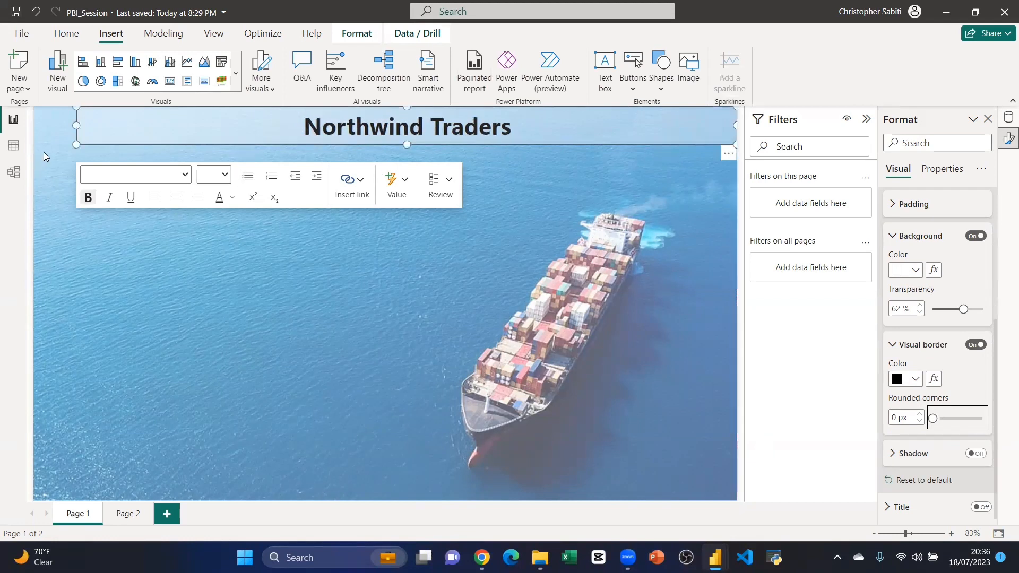
{"action": "left_click_drag", "start_coordinate": [77, 125], "coordinate": [34, 125]}
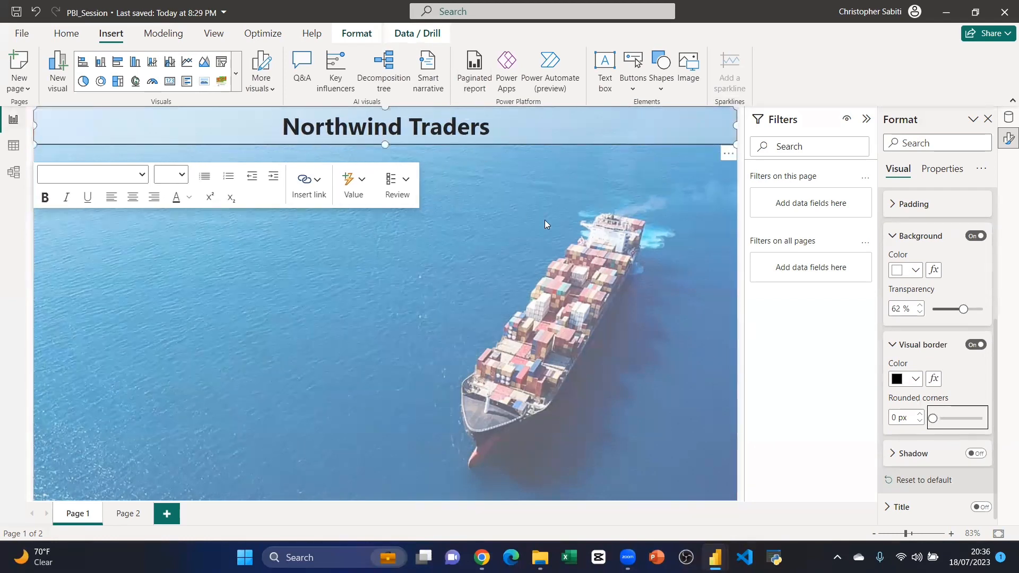
Step: Turn off both the background and the visual border of the title banner
{"action": "left_click", "coordinate": [896, 346]}
{"action": "left_click", "coordinate": [975, 312]}
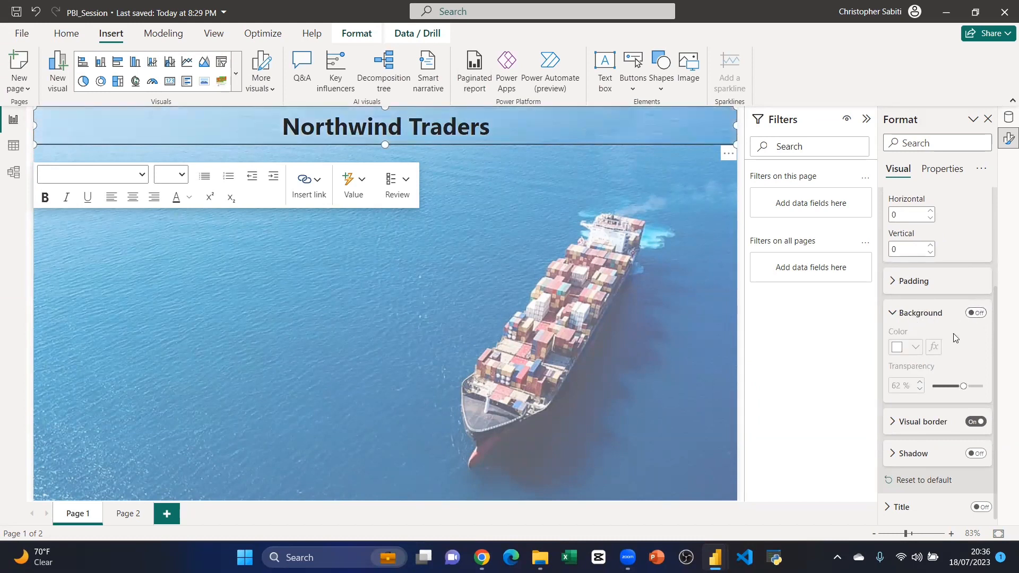
{"action": "left_click", "coordinate": [975, 421]}
Step: Change the font colour of the "Northwind Traders" title to white
{"action": "scroll", "coordinate": [920, 319], "scroll_direction": "up", "scroll_amount": 3}
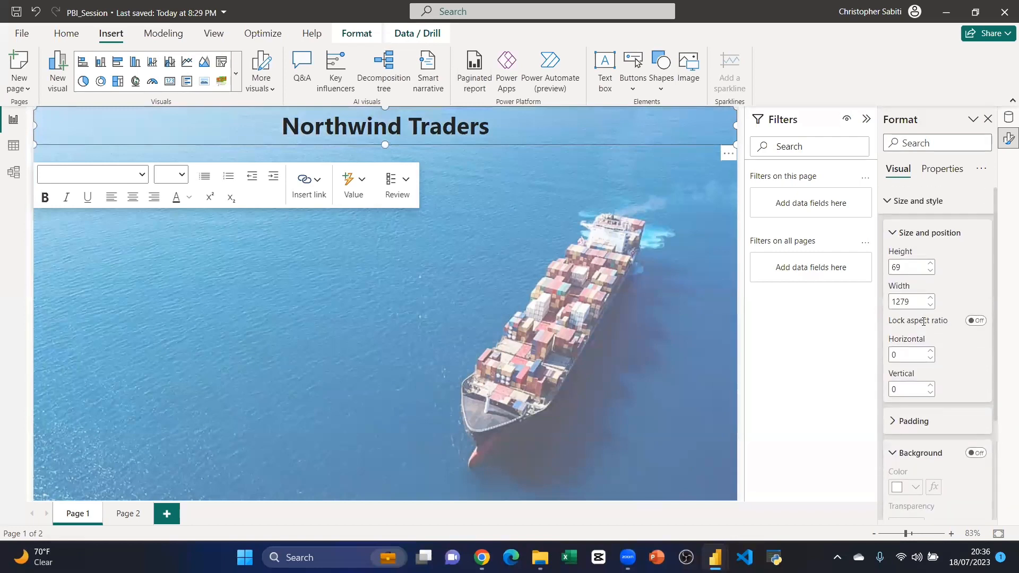
{"action": "left_click_drag", "start_coordinate": [488, 126], "coordinate": [282, 133]}
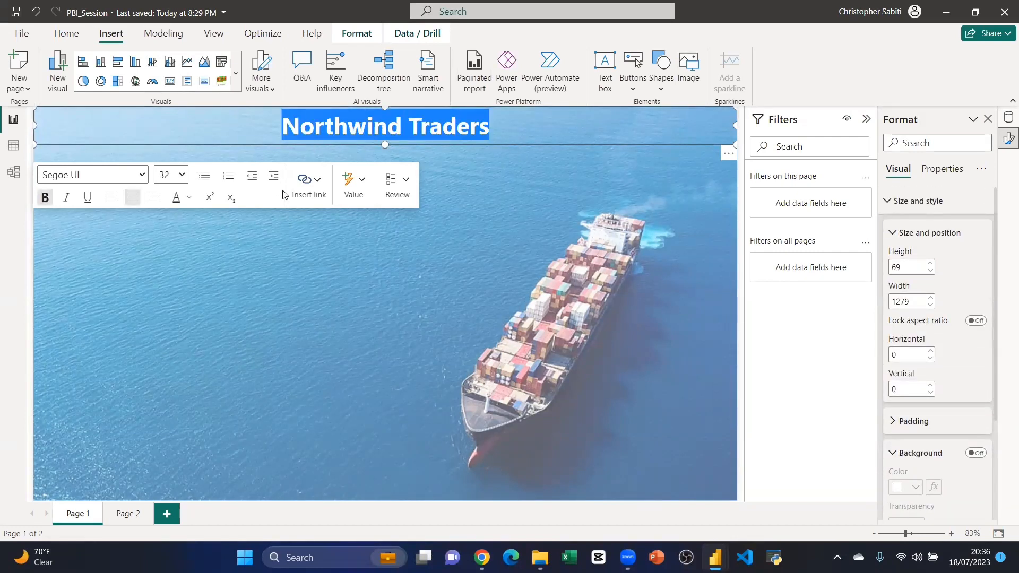
{"action": "left_click", "coordinate": [187, 200]}
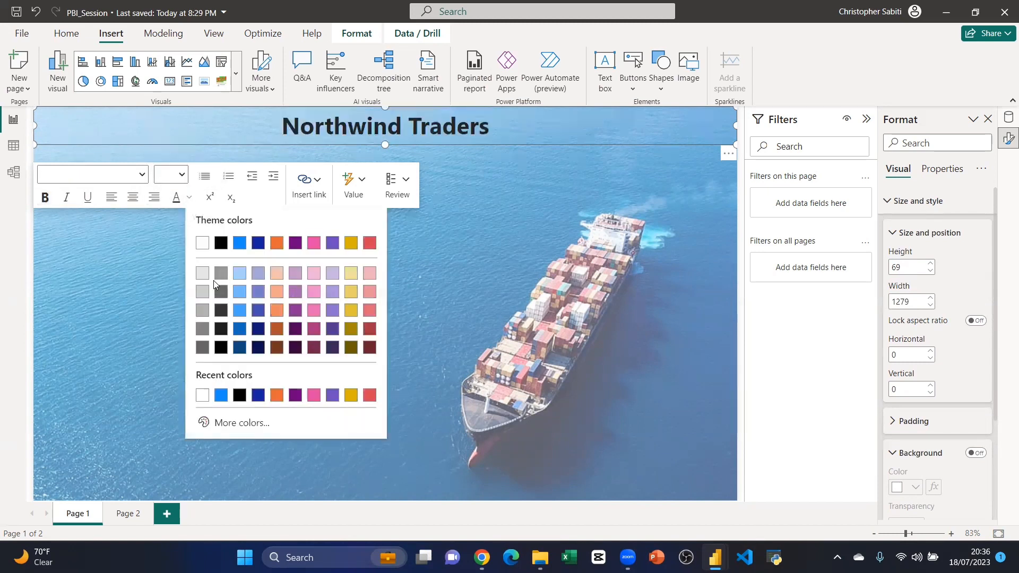
{"action": "left_click", "coordinate": [204, 242]}
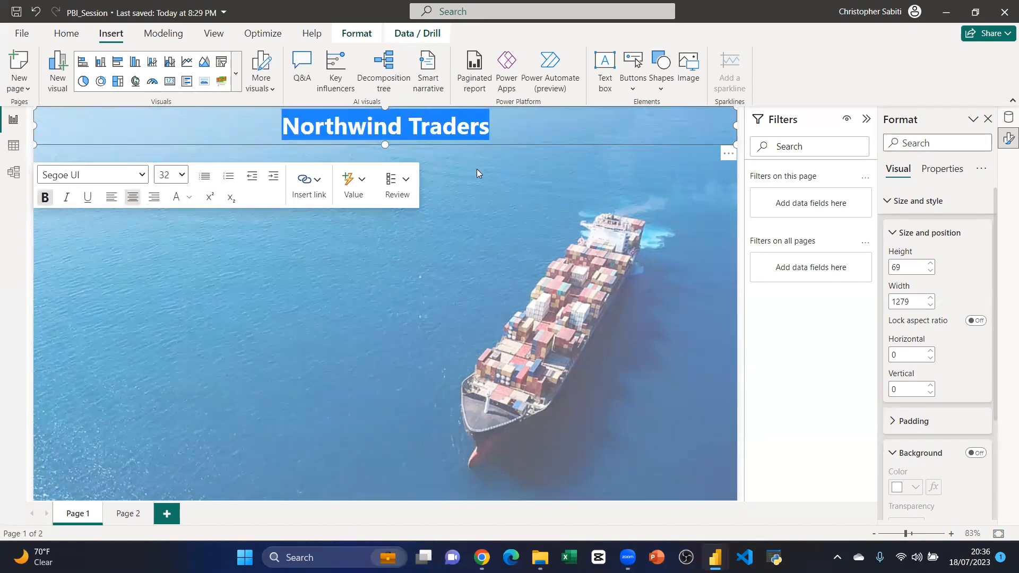
Step: Increase the font size of the "Northwind Traders" title to 36
{"action": "left_click", "coordinate": [182, 176]}
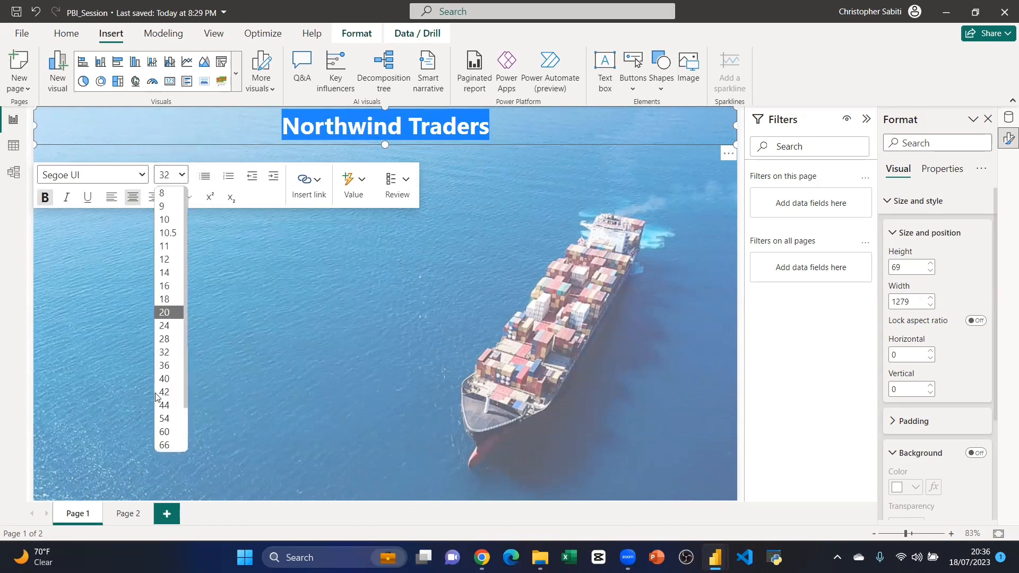
{"action": "left_click", "coordinate": [166, 365]}
{"action": "left_click", "coordinate": [244, 367]}
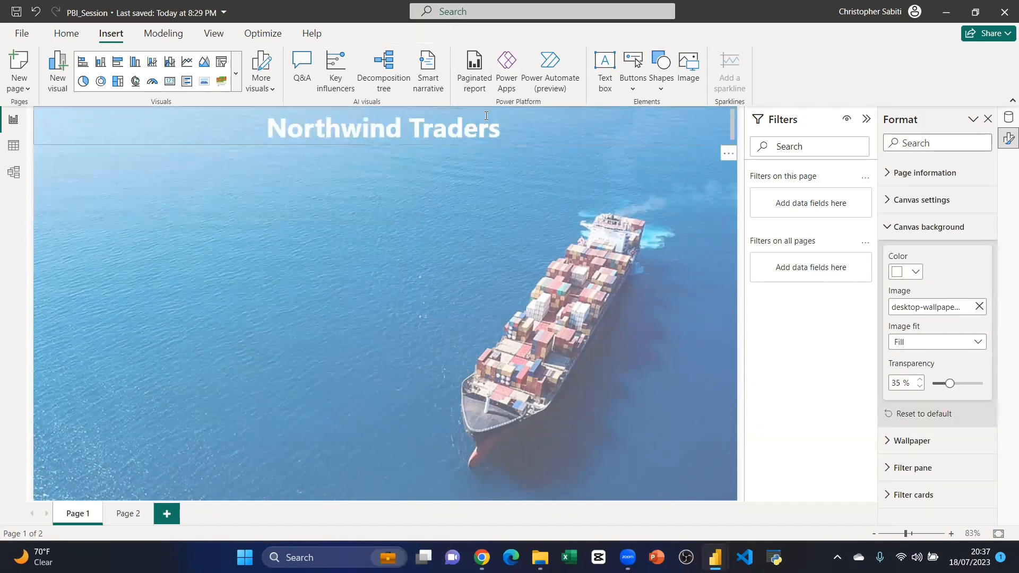
Step: Change the font colour of the "Northwind Traders" title to the dark blue theme colour
{"action": "left_click_drag", "start_coordinate": [528, 120], "coordinate": [237, 153]}
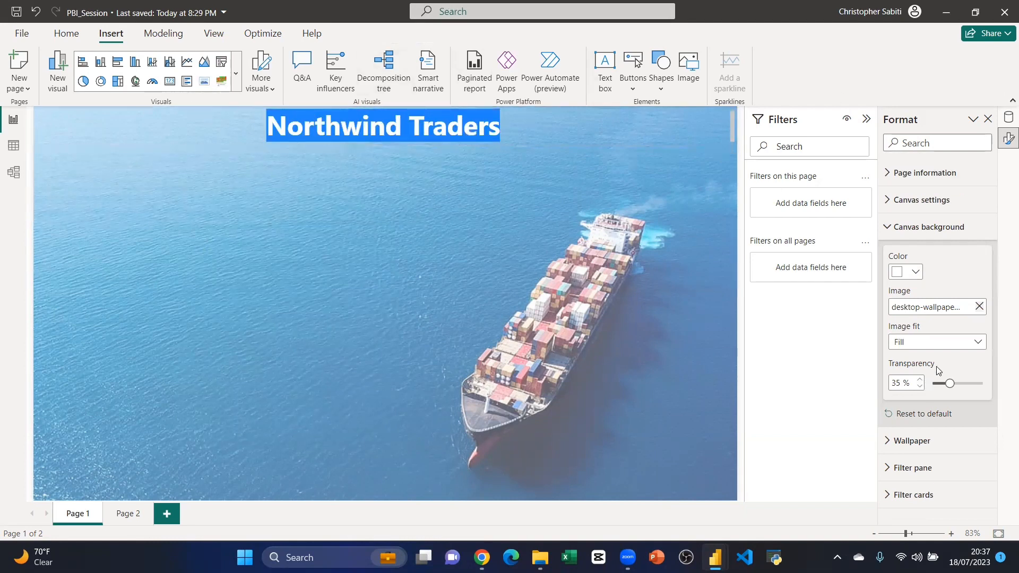
{"action": "left_click", "coordinate": [915, 272]}
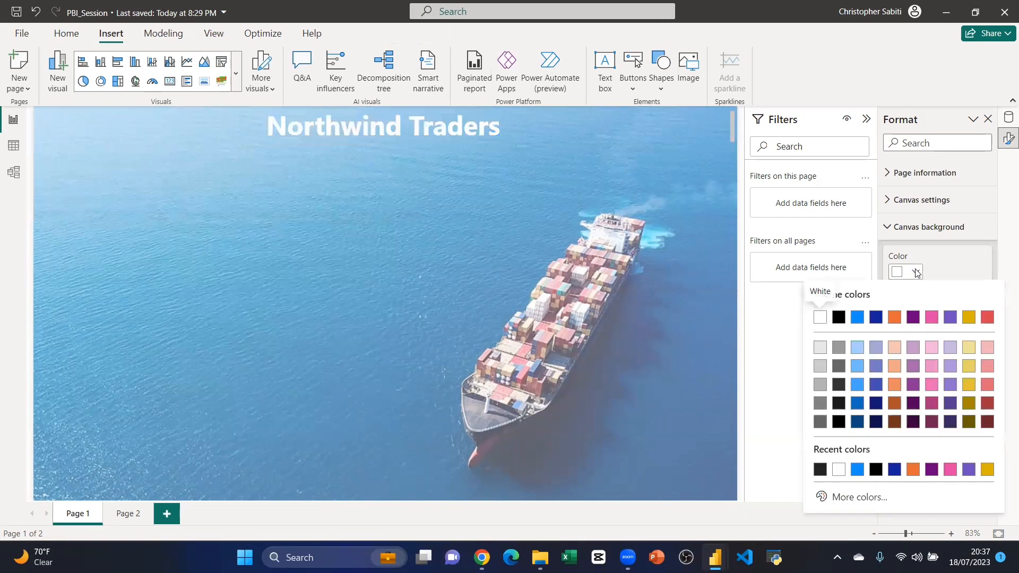
{"action": "left_click_drag", "start_coordinate": [507, 122], "coordinate": [258, 140]}
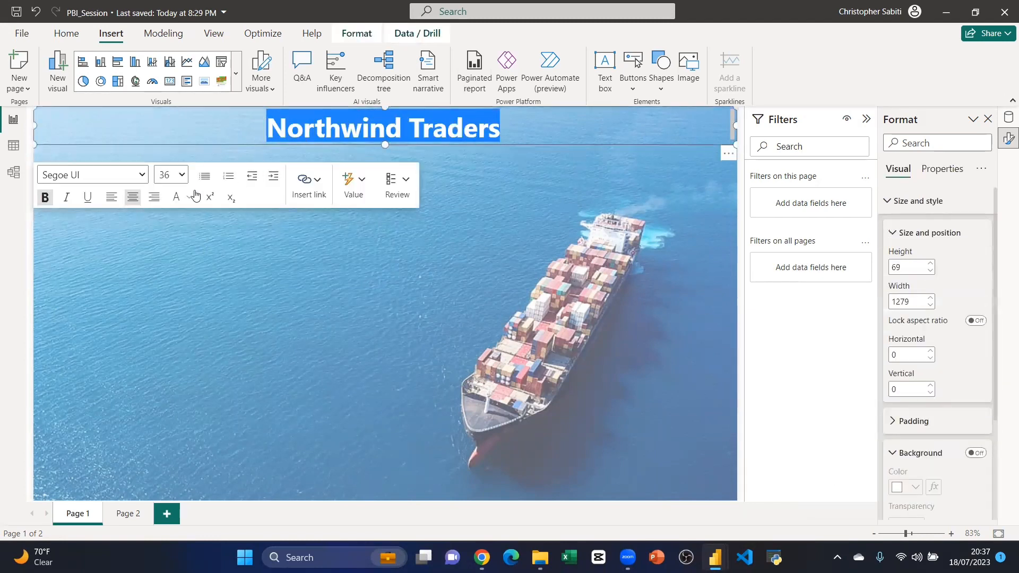
{"action": "left_click", "coordinate": [188, 197]}
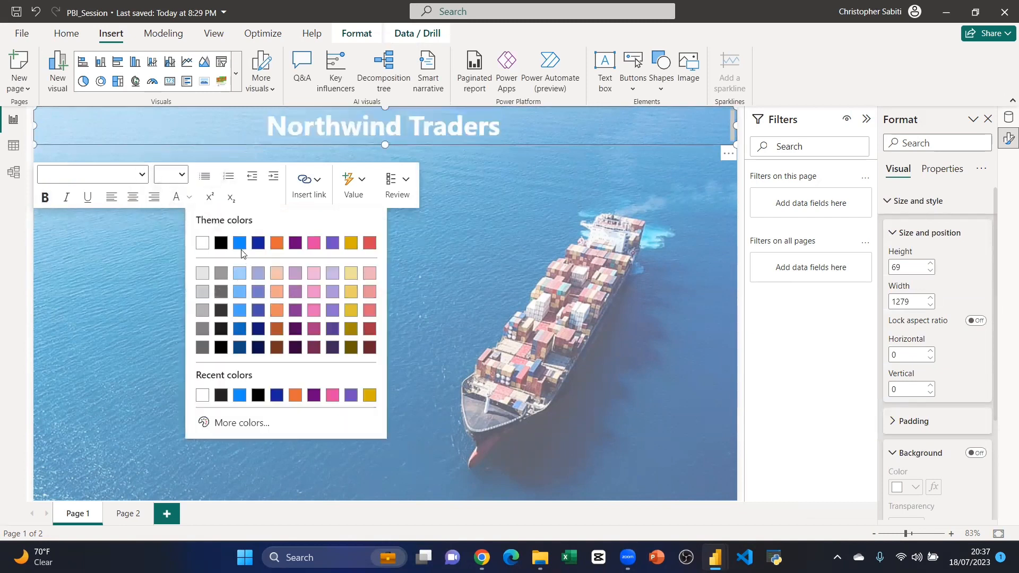
{"action": "left_click", "coordinate": [259, 243]}
{"action": "left_click", "coordinate": [453, 233]}
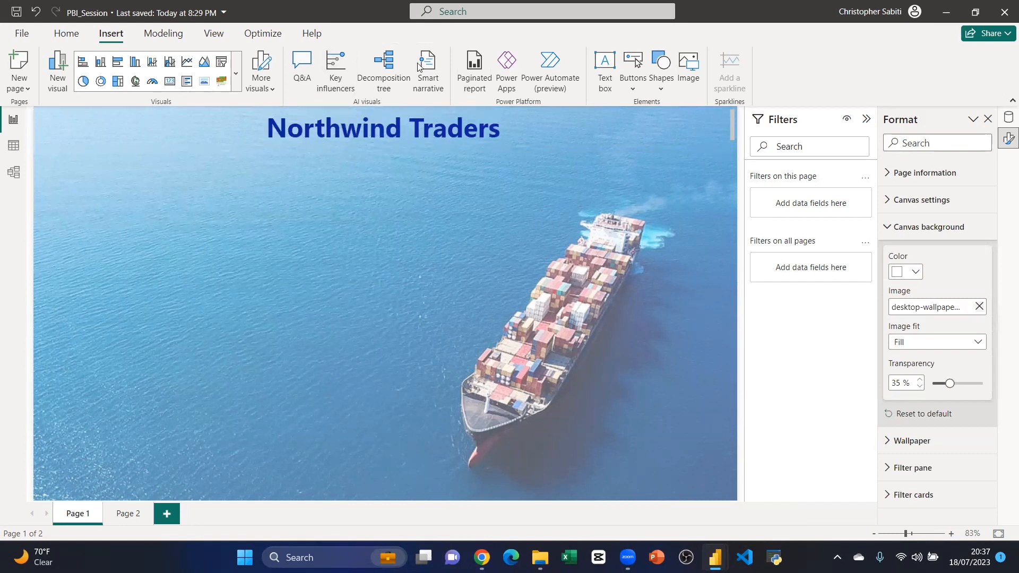
Step: Insert a Card (new) visual and place it directly below the title, spanning the canvas width
{"action": "left_click", "coordinate": [61, 37]}
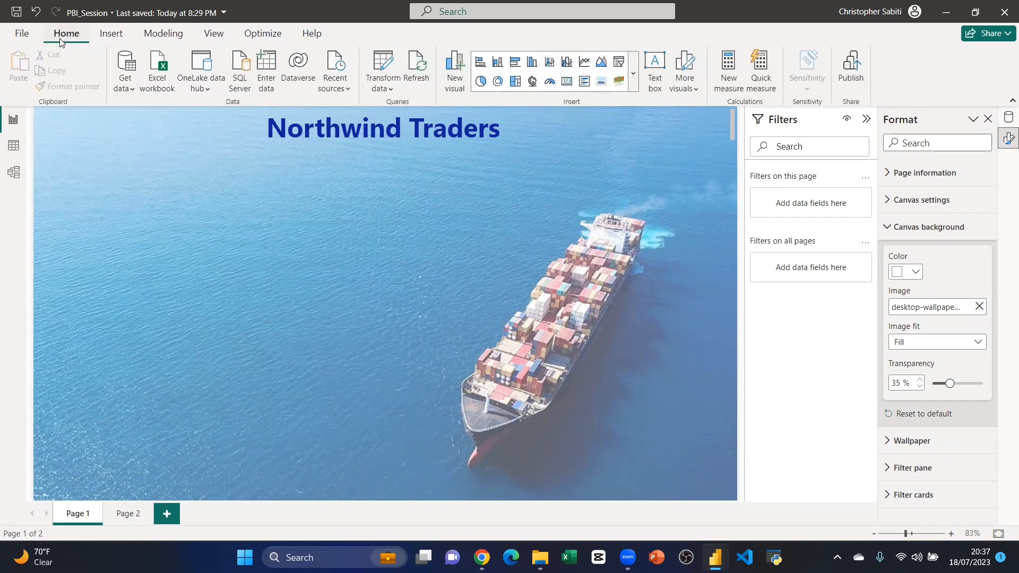
{"action": "left_click", "coordinate": [634, 79]}
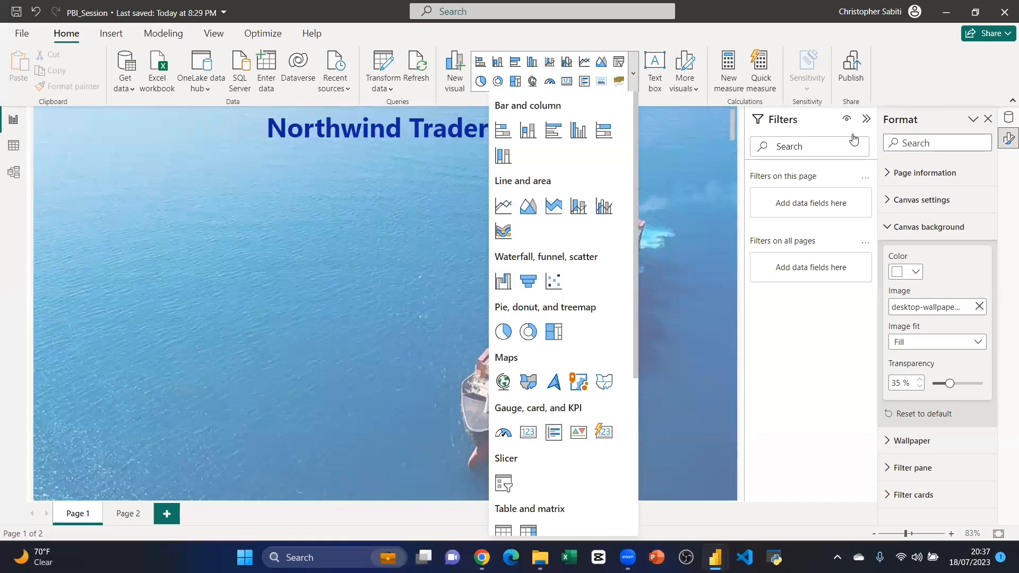
{"action": "left_click", "coordinate": [1007, 118]}
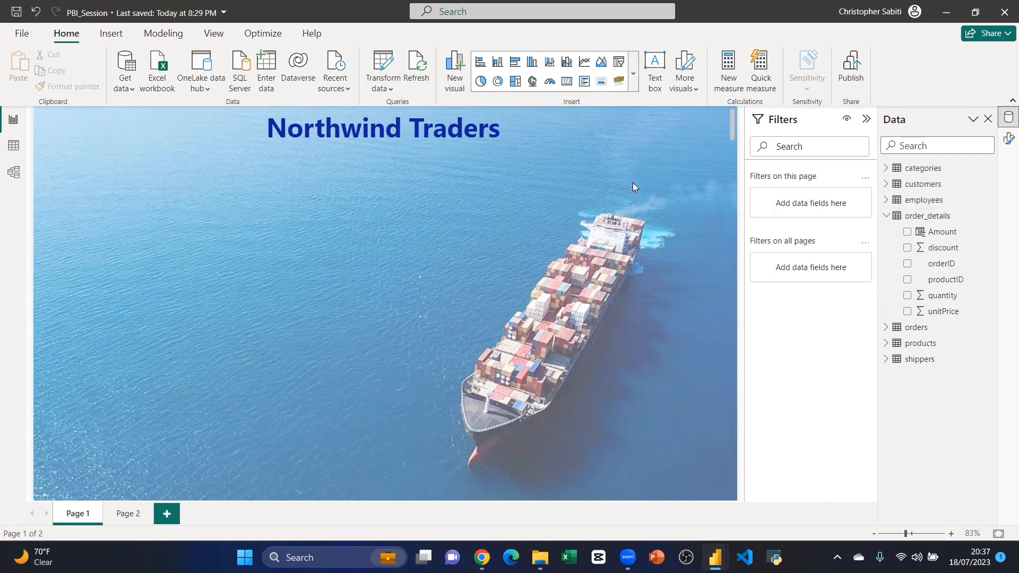
{"action": "left_click", "coordinate": [634, 75]}
{"action": "scroll", "coordinate": [565, 307], "scroll_direction": "down", "scroll_amount": 2}
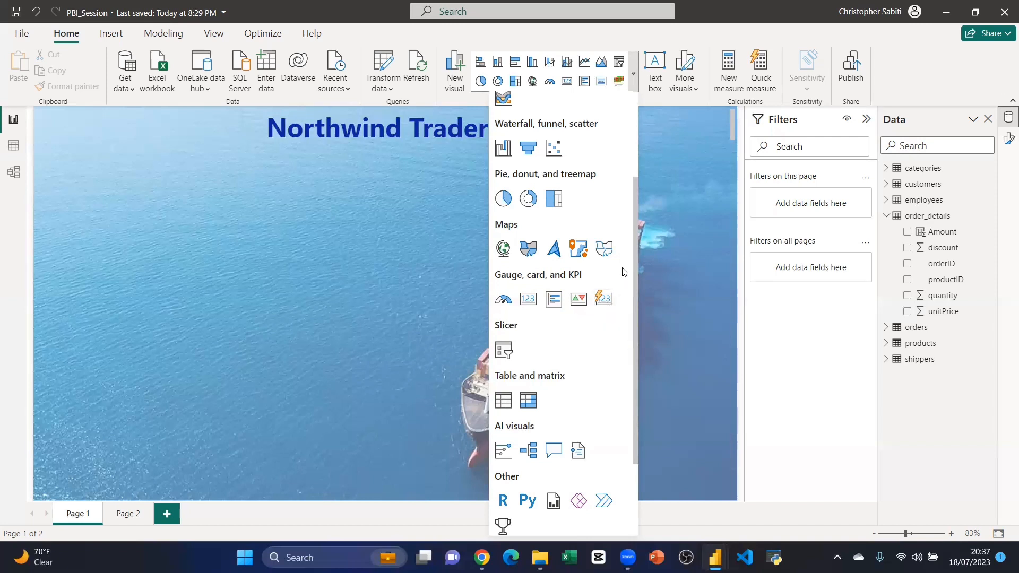
{"action": "left_click", "coordinate": [605, 300]}
{"action": "left_click_drag", "start_coordinate": [564, 208], "coordinate": [559, 159]}
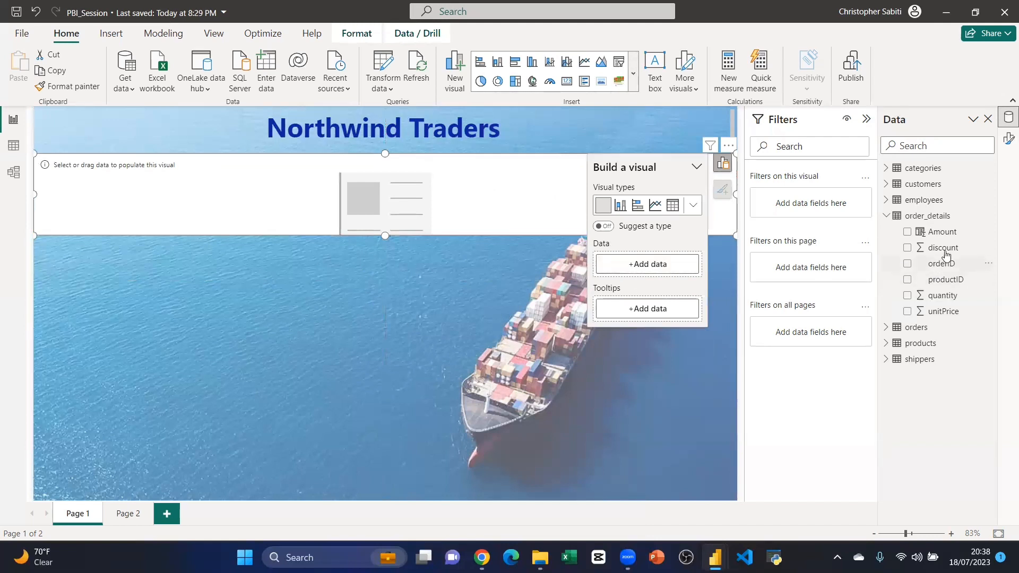
Step: Add Amount from order_details and productID from products as data in the new card visual
{"action": "left_click_drag", "start_coordinate": [943, 232], "coordinate": [667, 265]}
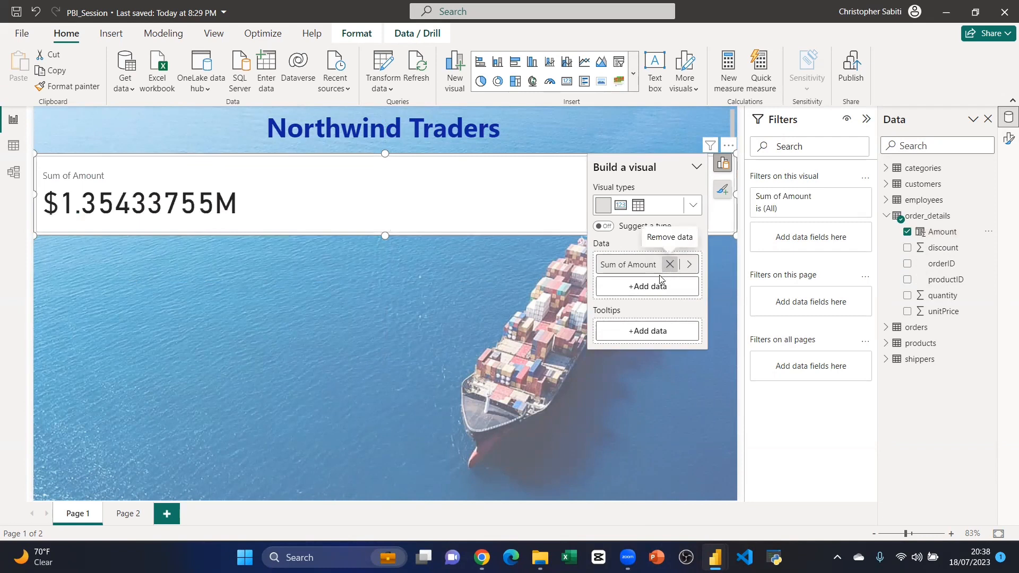
{"action": "left_click", "coordinate": [642, 292]}
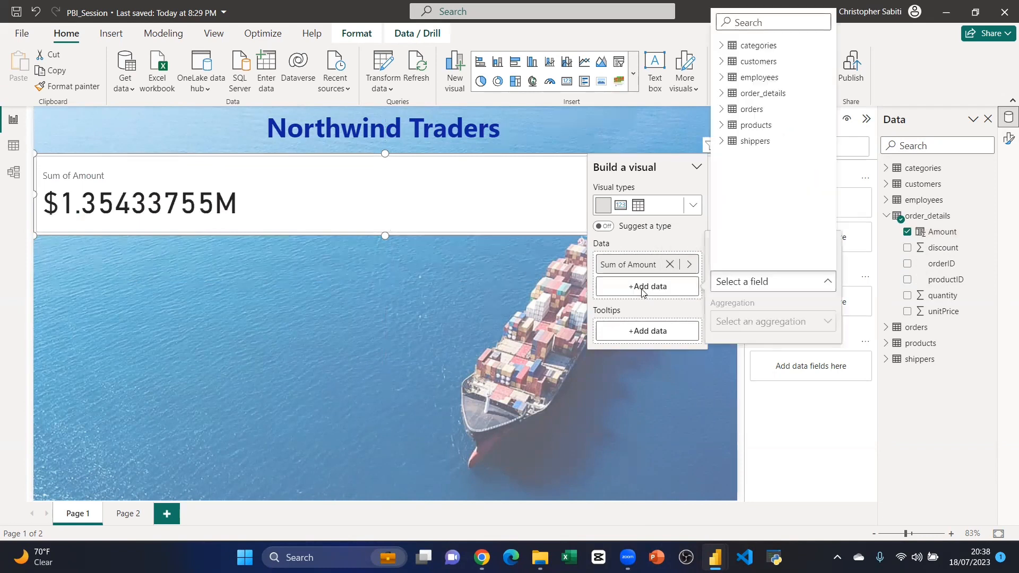
{"action": "left_click", "coordinate": [720, 126]}
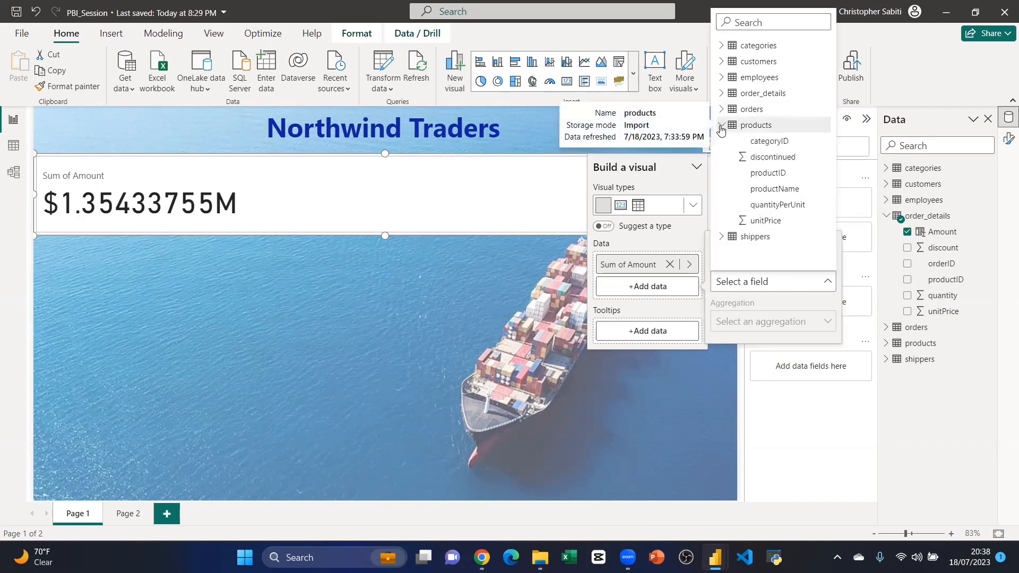
{"action": "left_click", "coordinate": [770, 175]}
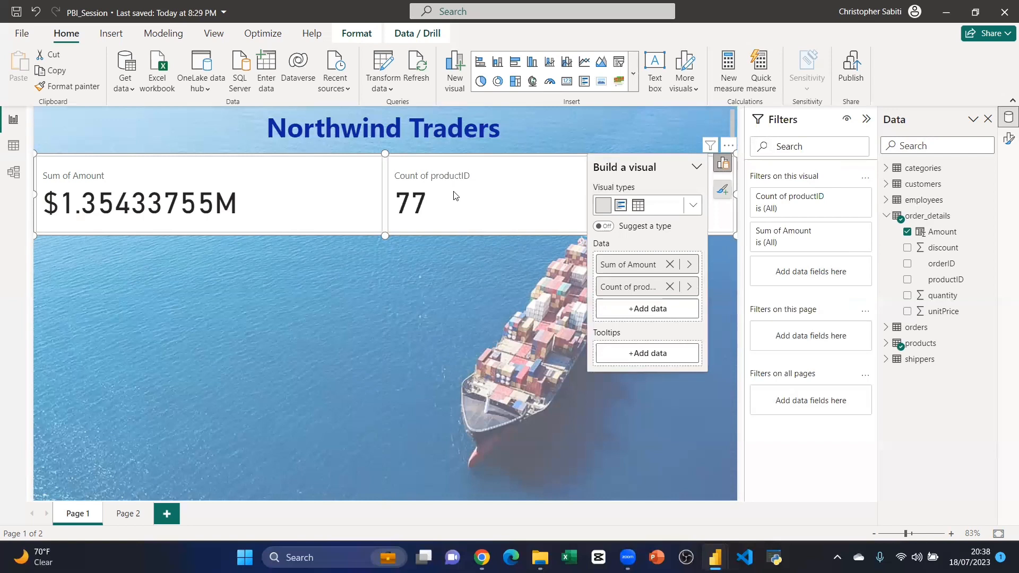
Step: Add shipperID from shippers and employeeID from employees to the card visual's data
{"action": "left_click", "coordinate": [653, 307]}
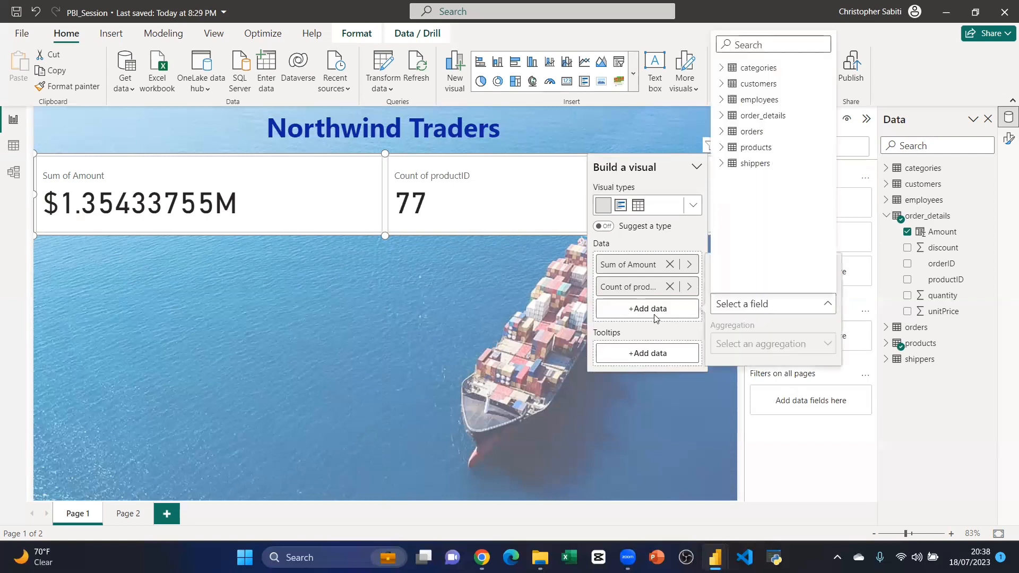
{"action": "left_click", "coordinate": [730, 164]}
{"action": "left_click", "coordinate": [766, 196]}
{"action": "left_click", "coordinate": [650, 330]}
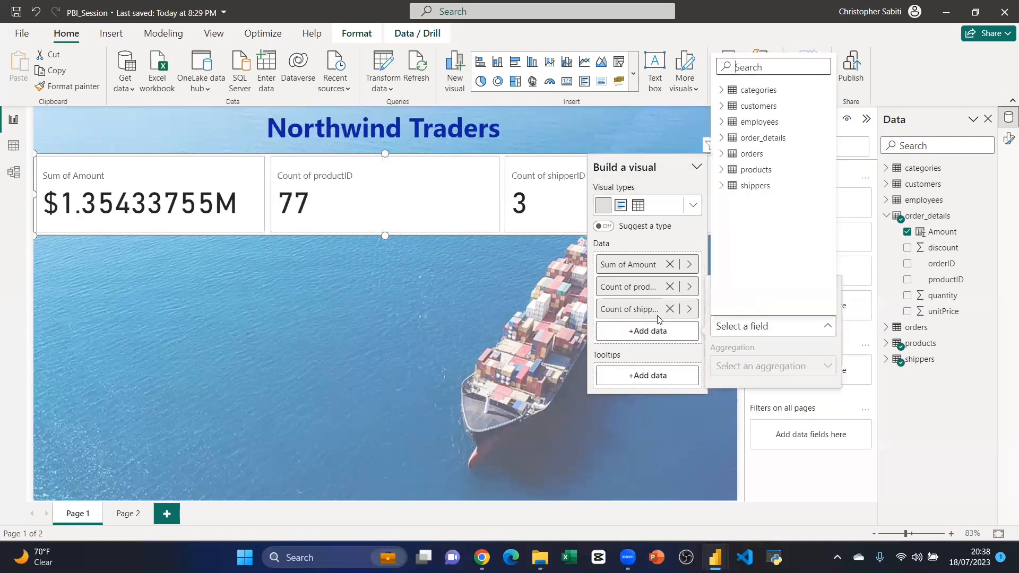
{"action": "left_click", "coordinate": [721, 123]}
{"action": "left_click", "coordinate": [769, 170]}
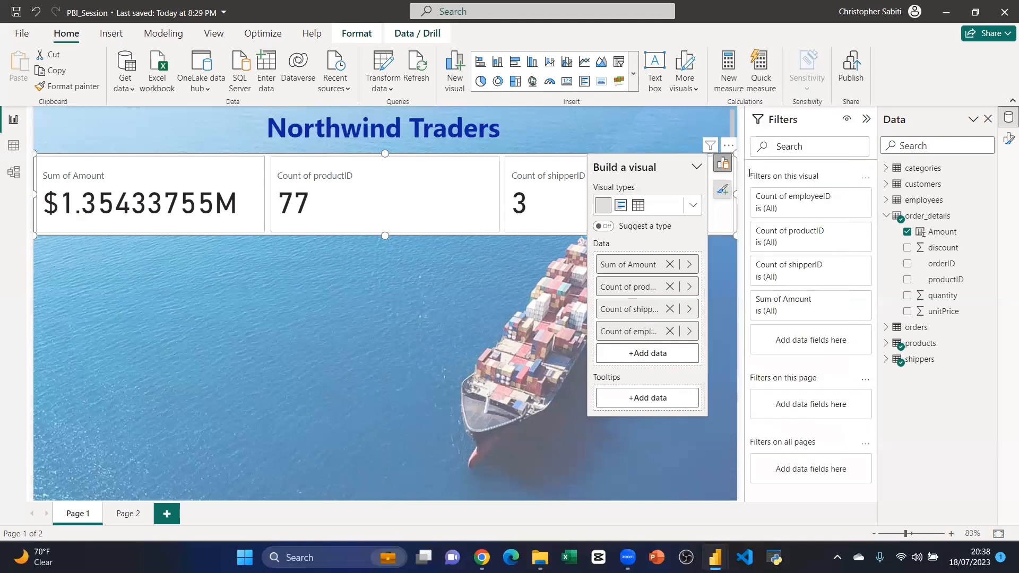
Step: Add customerID from customers and categoryID from categories to the card visual's data
{"action": "left_click", "coordinate": [631, 353]}
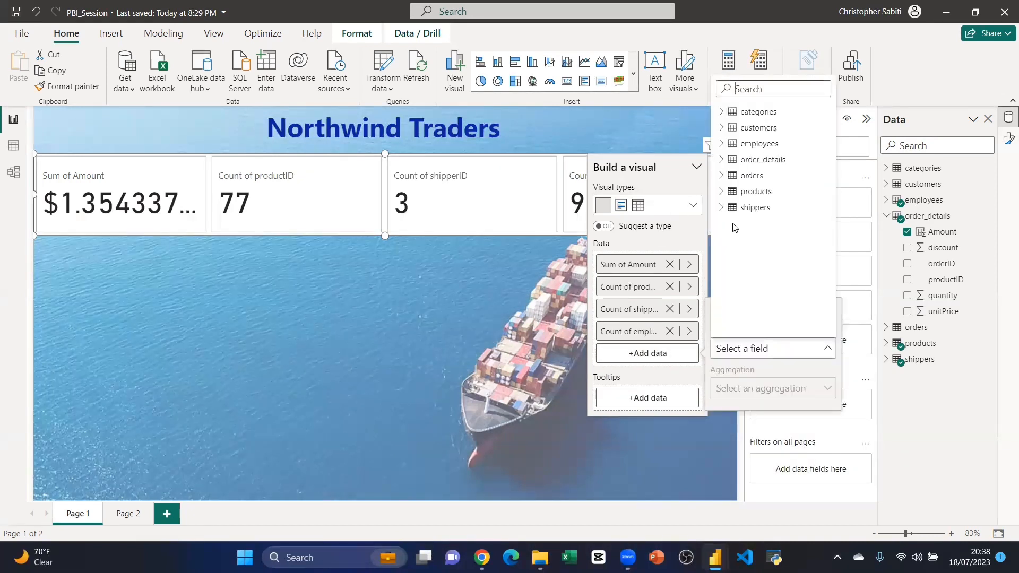
{"action": "left_click", "coordinate": [722, 127]}
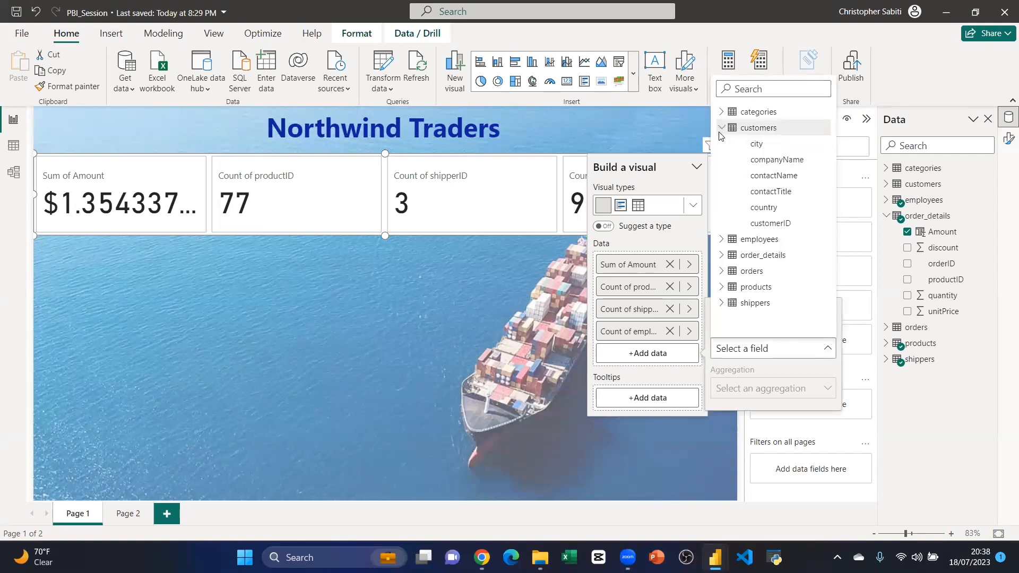
{"action": "left_click", "coordinate": [770, 223]}
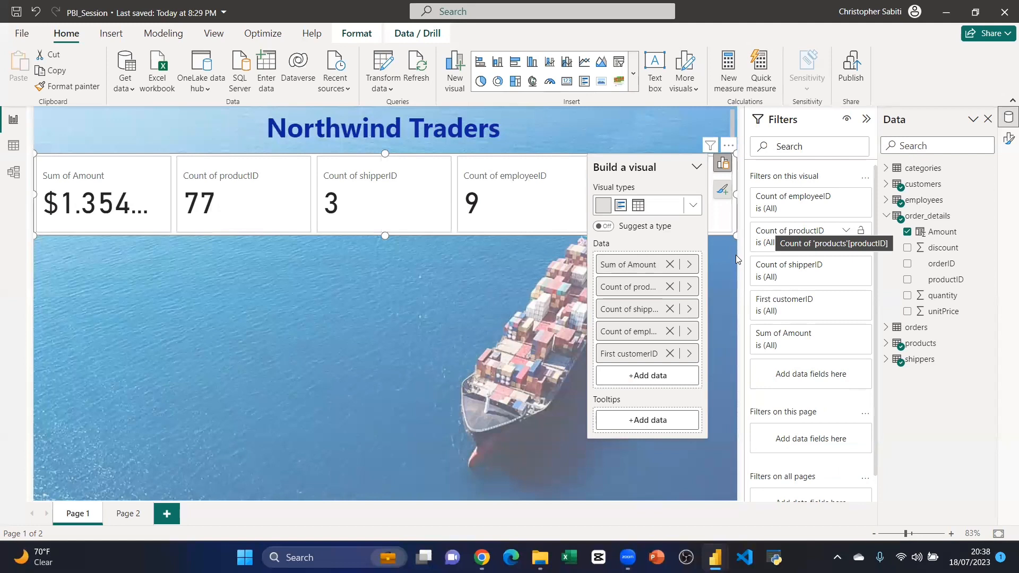
{"action": "left_click", "coordinate": [647, 375]}
{"action": "left_click", "coordinate": [721, 134]}
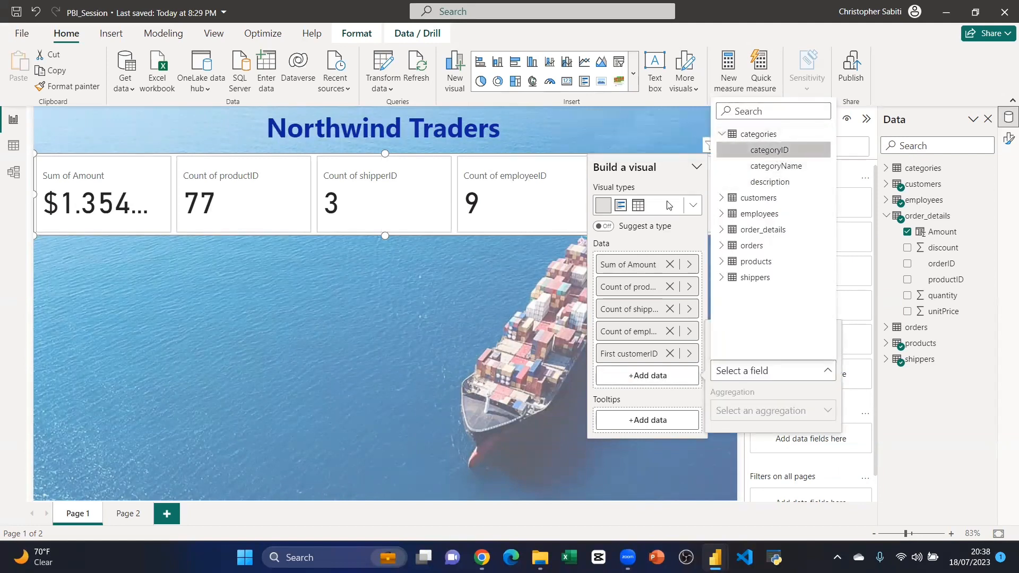
{"action": "left_click", "coordinate": [771, 151]}
{"action": "left_click", "coordinate": [433, 268]}
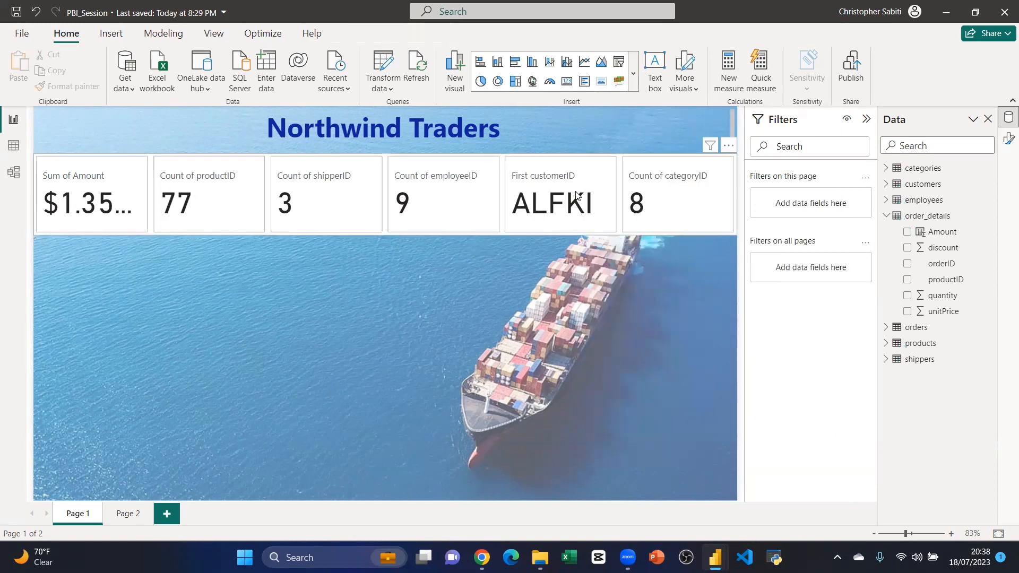
Step: Resize the card visual to about 1220 wide and 144 high, at horizontal 31 and vertical 69, just under the title
{"action": "left_click", "coordinate": [577, 195]}
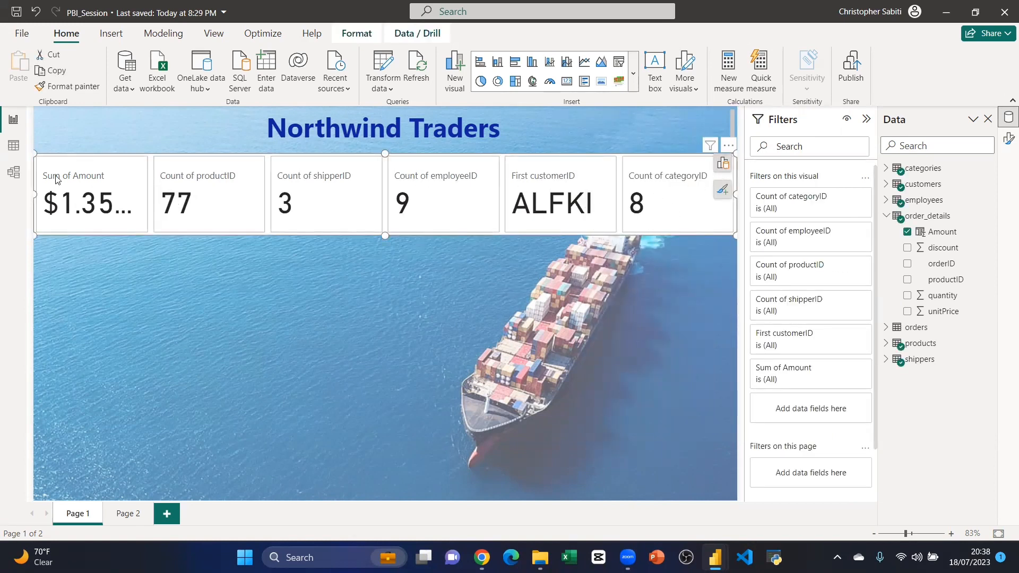
{"action": "left_click_drag", "start_coordinate": [35, 153], "coordinate": [103, 148]}
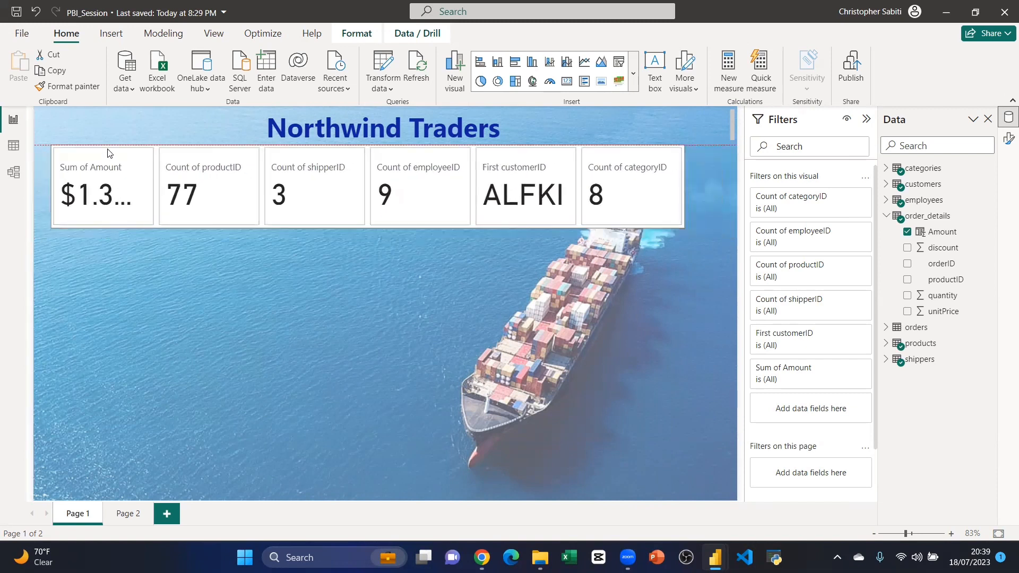
{"action": "left_click_drag", "start_coordinate": [685, 228], "coordinate": [719, 229]}
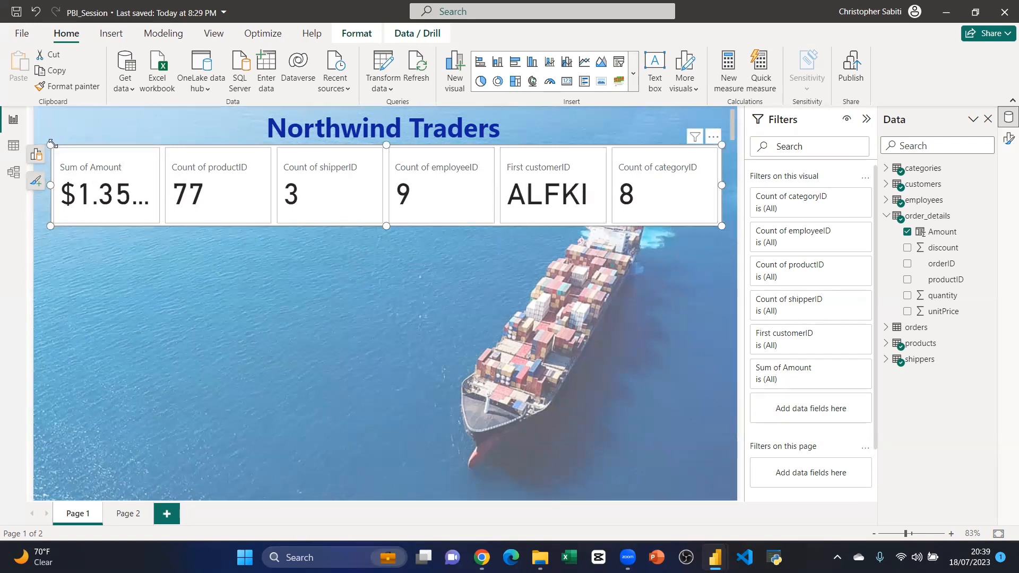
{"action": "left_click", "coordinate": [120, 272]}
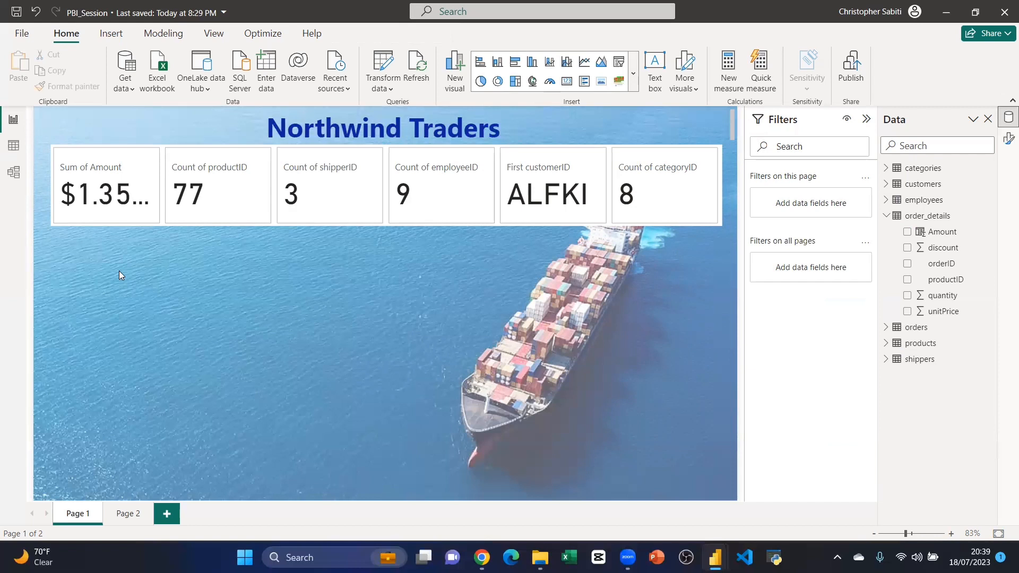
{"action": "left_click", "coordinate": [67, 150]}
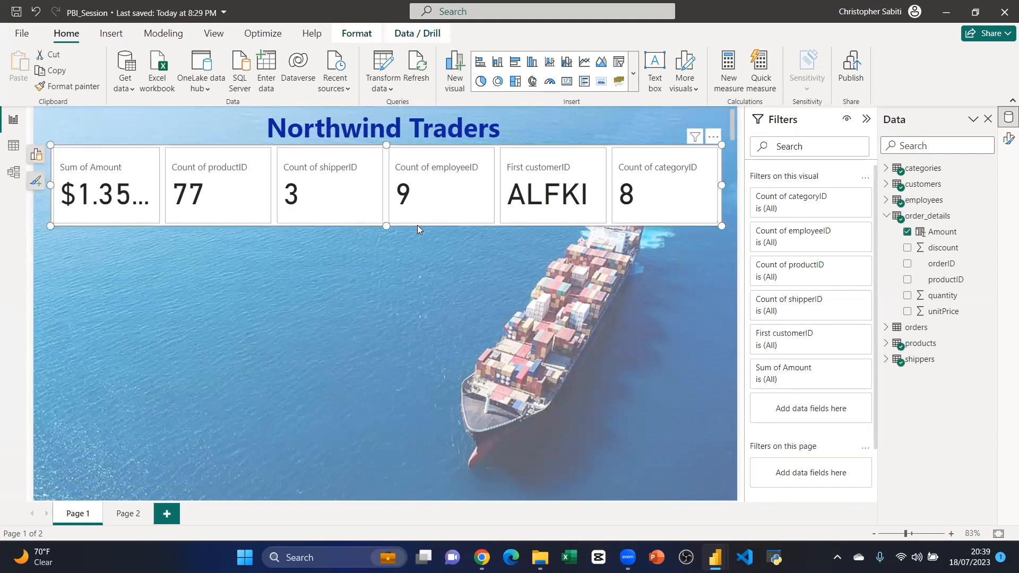
{"action": "mouse_move", "coordinate": [385, 226]}
{"action": "left_mouse_down"}
{"action": "mouse_move", "coordinate": [385, 212]}
{"action": "mouse_move", "coordinate": [386, 225]}
{"action": "left_mouse_up"}
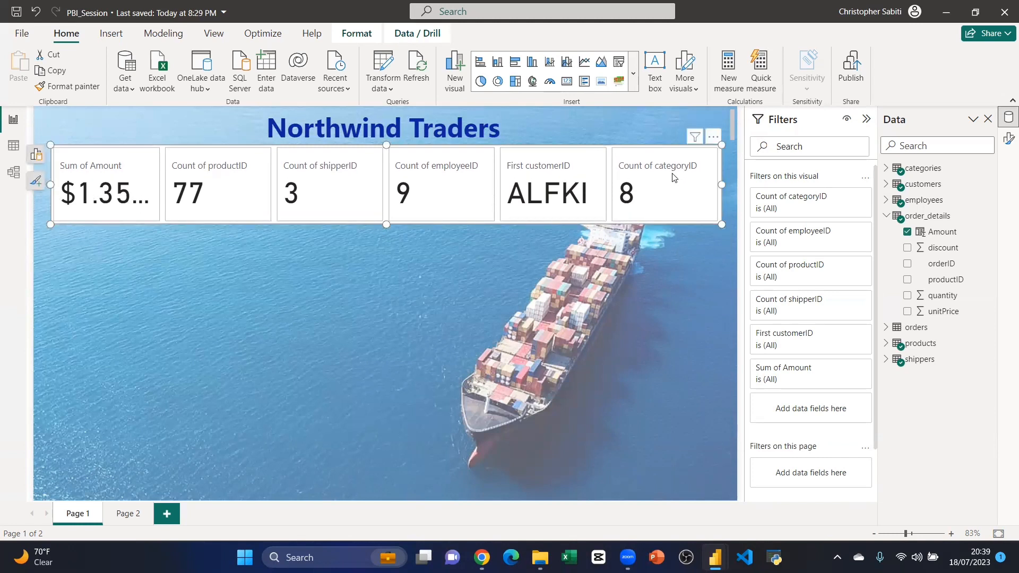
Step: Collapse the Filters pane and turn off the background of the card visual
{"action": "left_click", "coordinate": [36, 183]}
{"action": "left_click", "coordinate": [95, 213]}
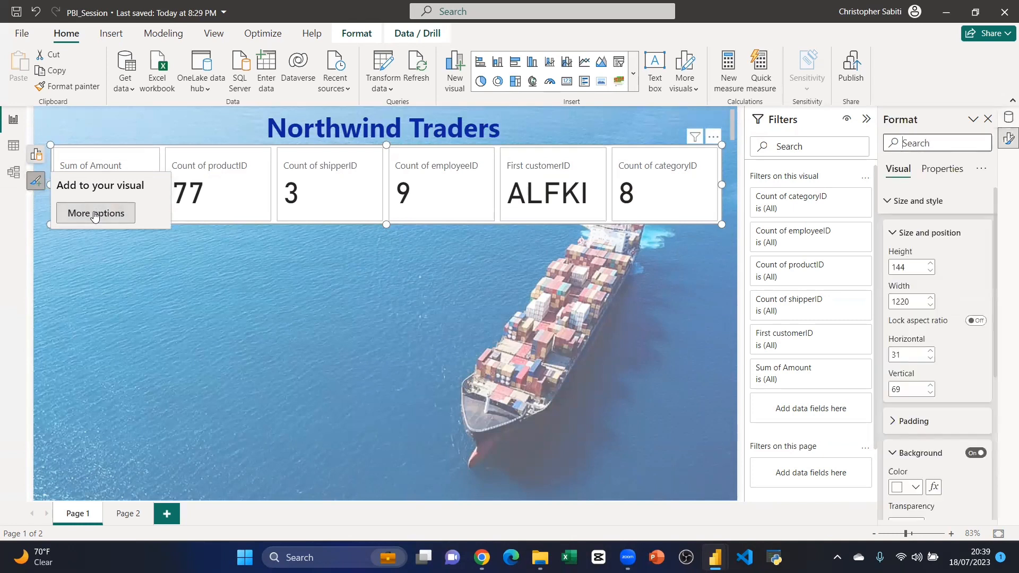
{"action": "left_click", "coordinate": [867, 120]}
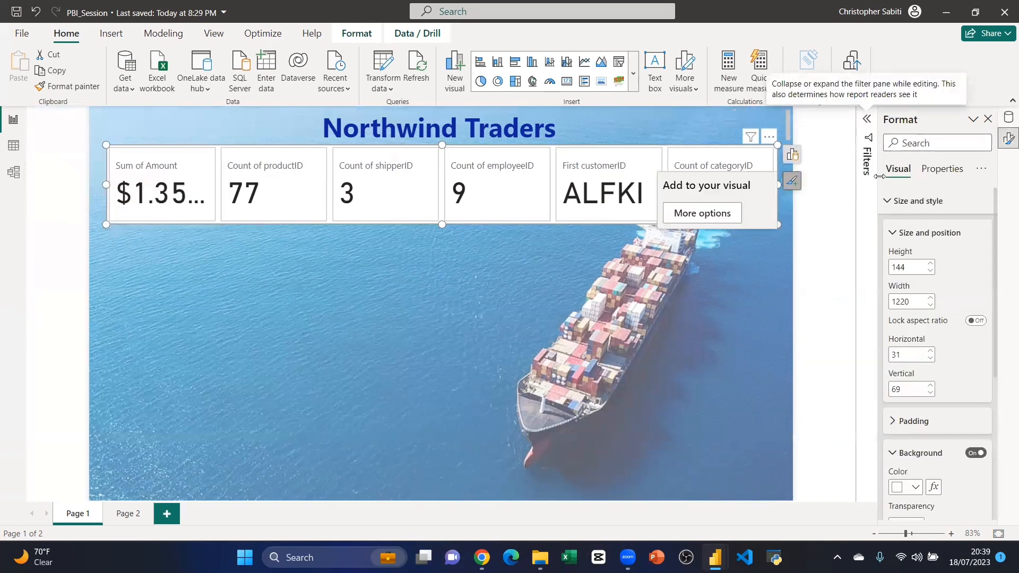
{"action": "left_click", "coordinate": [891, 234]}
{"action": "scroll", "coordinate": [933, 296], "scroll_direction": "down", "scroll_amount": 1}
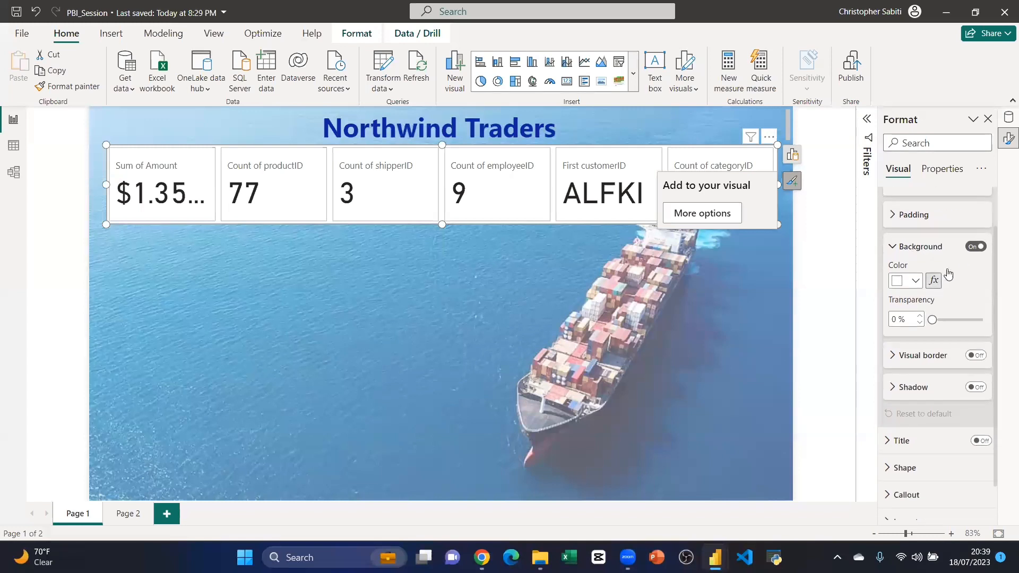
{"action": "left_click", "coordinate": [974, 246]}
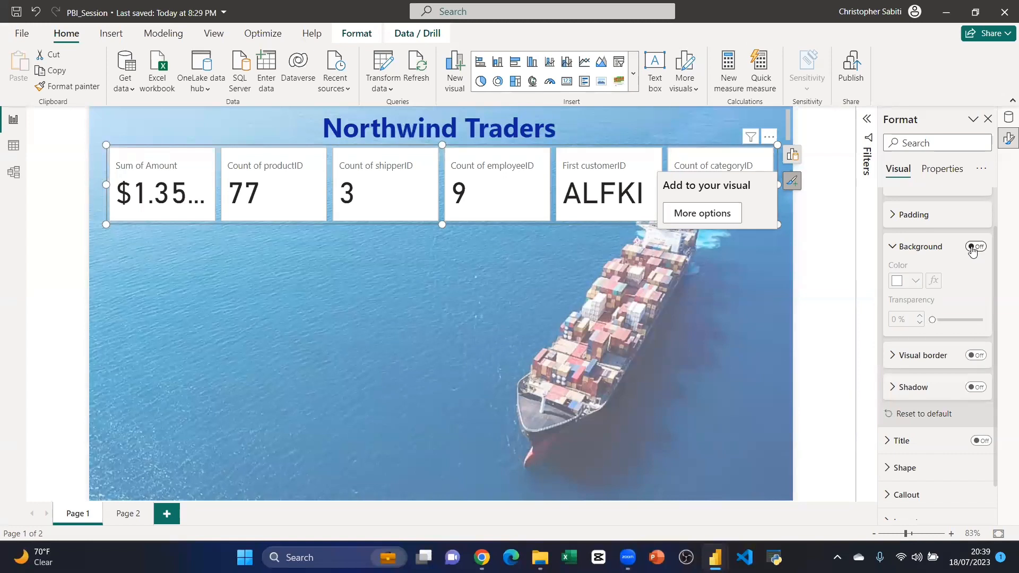
{"action": "left_click", "coordinate": [908, 247]}
{"action": "scroll", "coordinate": [909, 314], "scroll_direction": "up", "scroll_amount": 1}
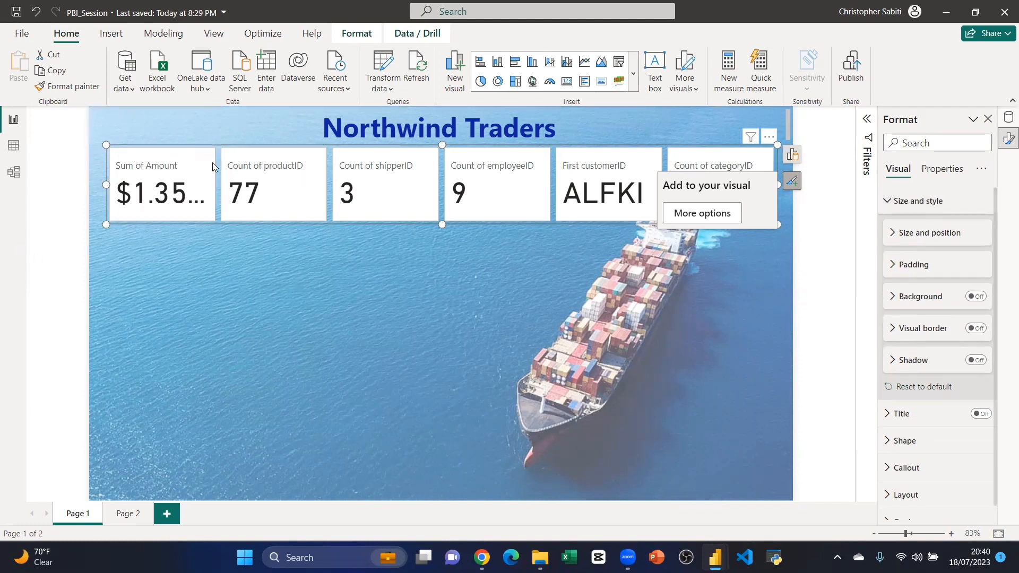
Step: Set the card layout orientation to Vertical and stretch the visual into a narrow column reaching down the page
{"action": "left_click", "coordinate": [890, 207]}
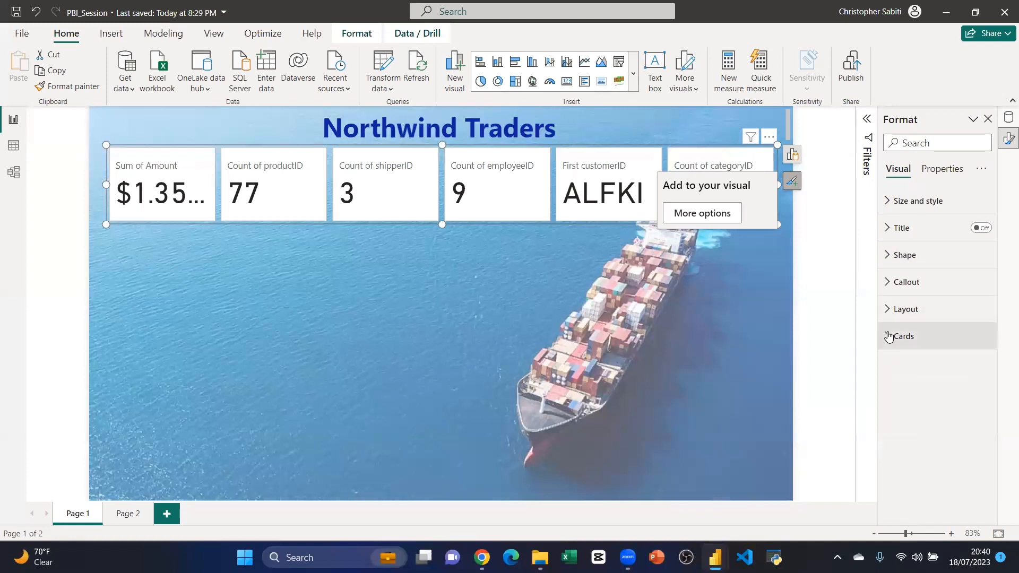
{"action": "left_click", "coordinate": [888, 313]}
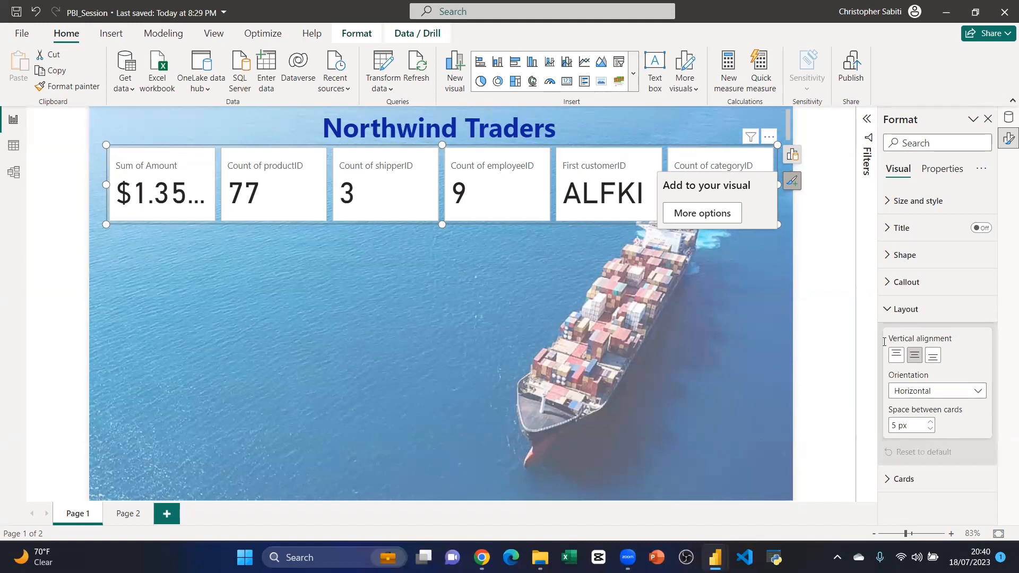
{"action": "left_click", "coordinate": [931, 393]}
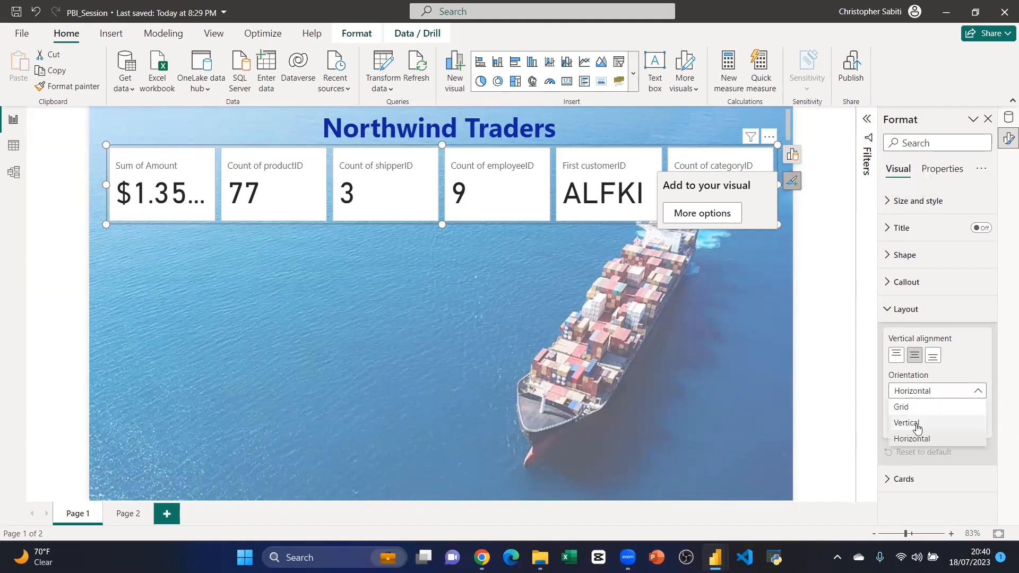
{"action": "left_click", "coordinate": [918, 425]}
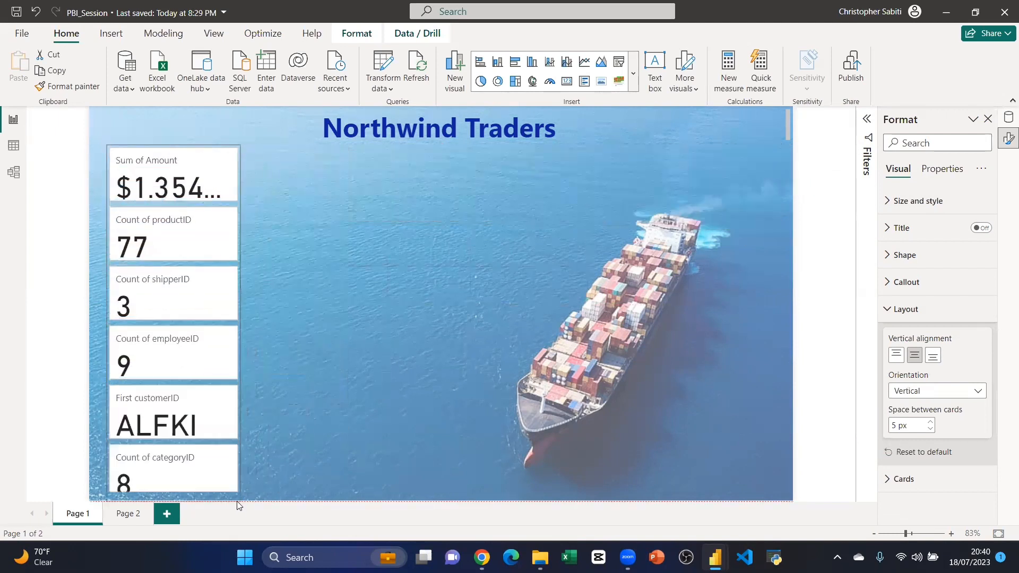
{"action": "left_click", "coordinate": [178, 154]}
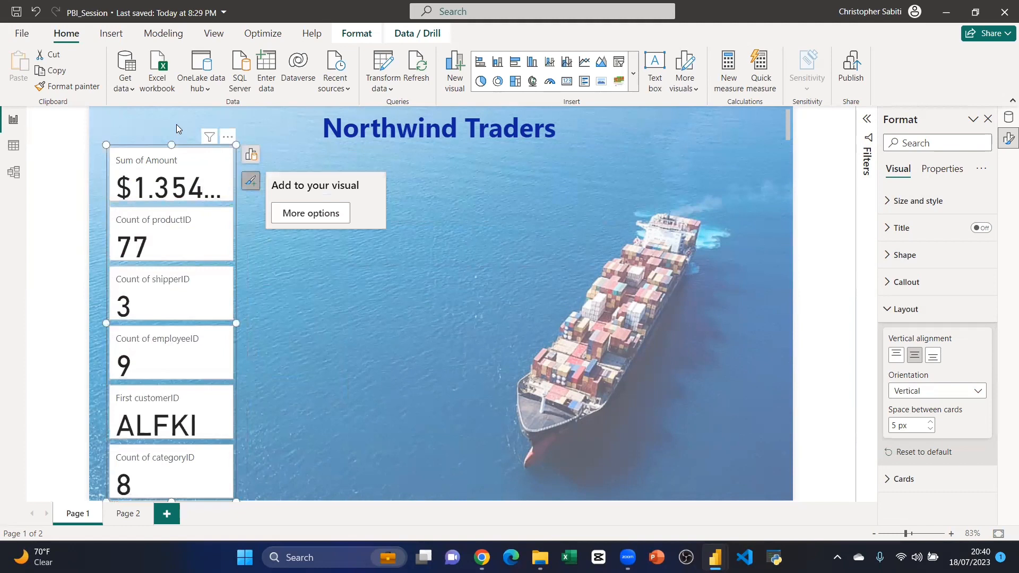
{"action": "left_click_drag", "start_coordinate": [216, 498], "coordinate": [217, 472]}
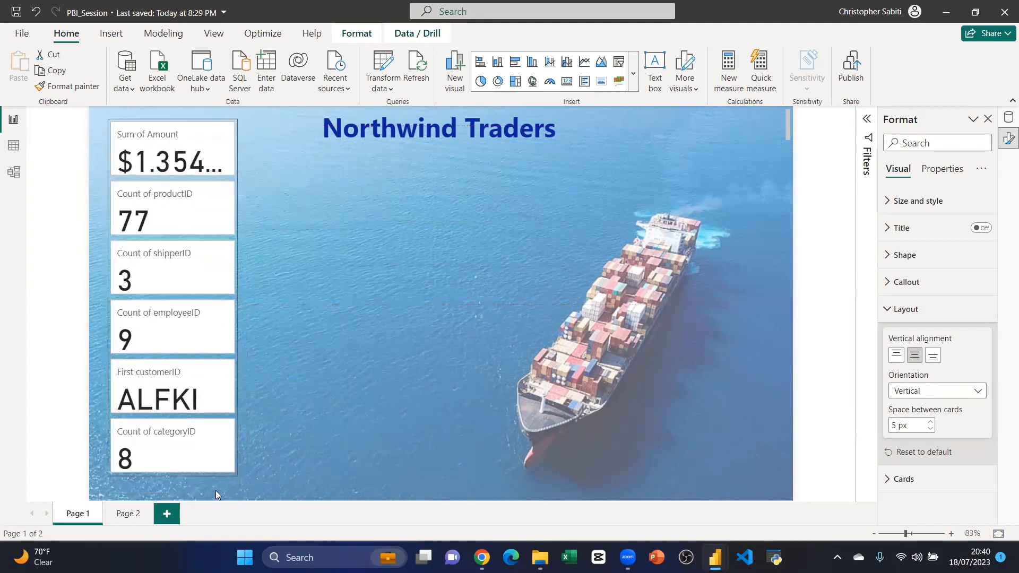
Step: Return the card layout to Horizontal orientation and reshape the visual into a wide row just under the title
{"action": "left_click", "coordinate": [943, 394]}
{"action": "left_click", "coordinate": [916, 440]}
{"action": "left_click_drag", "start_coordinate": [216, 312], "coordinate": [528, 181]}
{"action": "left_click_drag", "start_coordinate": [529, 486], "coordinate": [763, 203]}
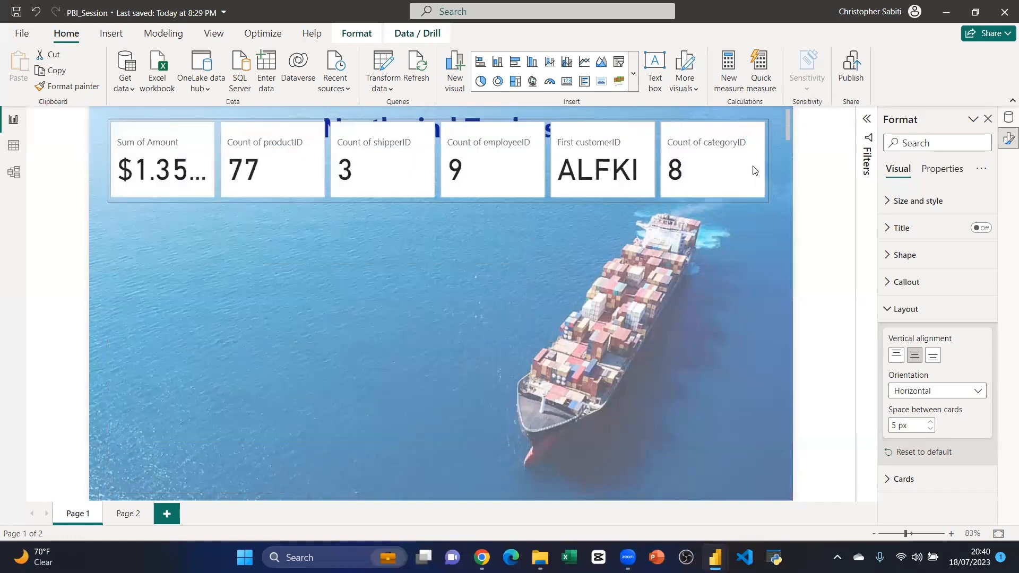
{"action": "left_click_drag", "start_coordinate": [738, 130], "coordinate": [730, 177]}
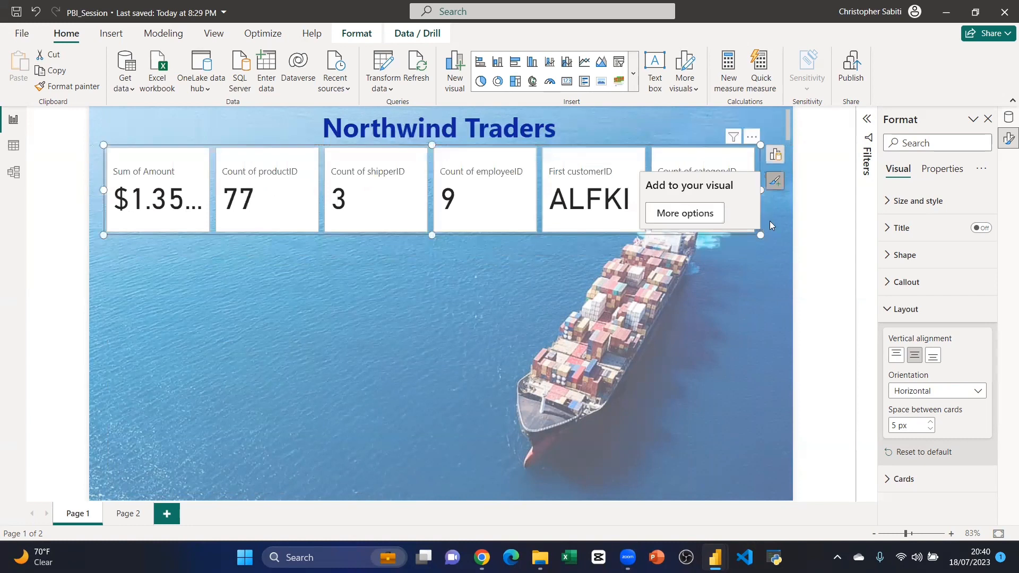
Step: Arrange the cards in a Grid of 2 rows and 3 columns and resize the visual to a roomier, narrower block
{"action": "left_click", "coordinate": [902, 392]}
{"action": "left_click", "coordinate": [902, 406]}
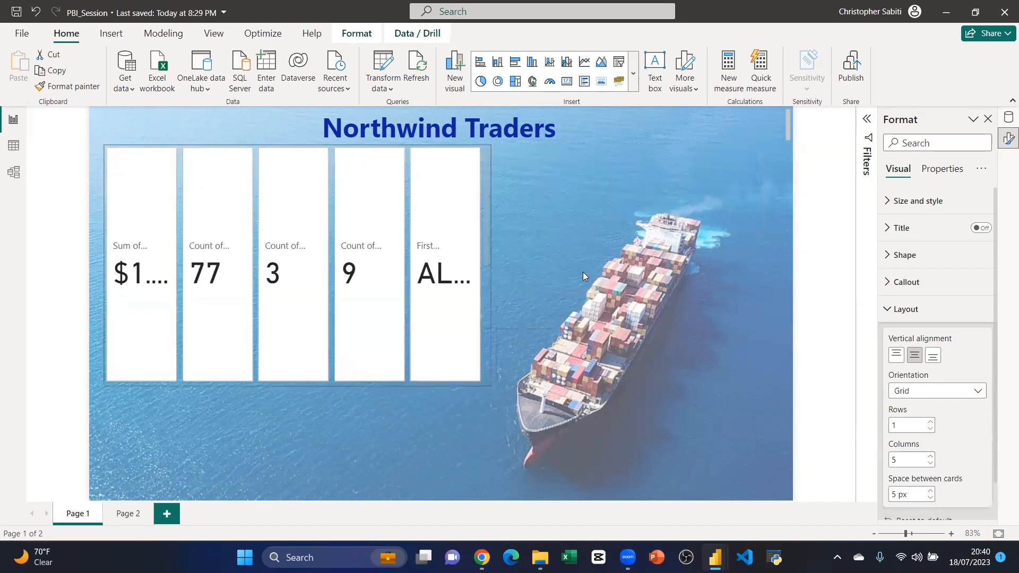
{"action": "left_click", "coordinate": [929, 423]}
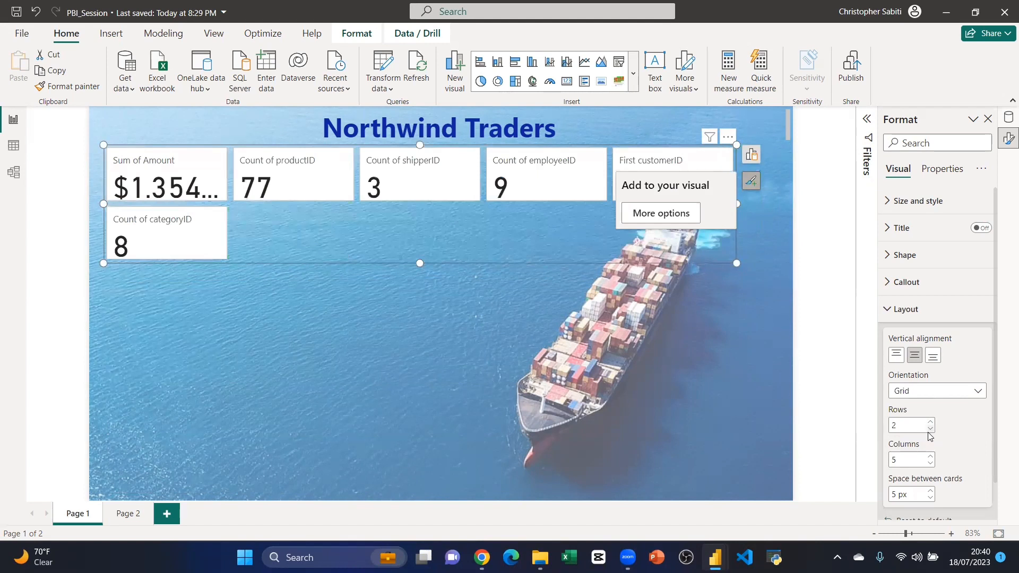
{"action": "left_click", "coordinate": [930, 463]}
{"action": "left_click", "coordinate": [930, 463]}
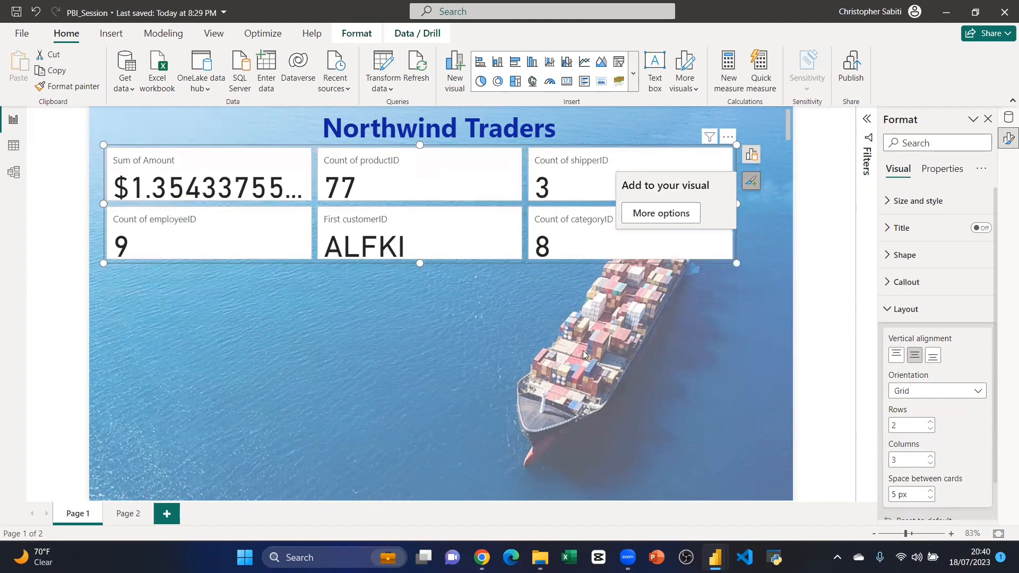
{"action": "left_click_drag", "start_coordinate": [583, 353], "coordinate": [573, 353]}
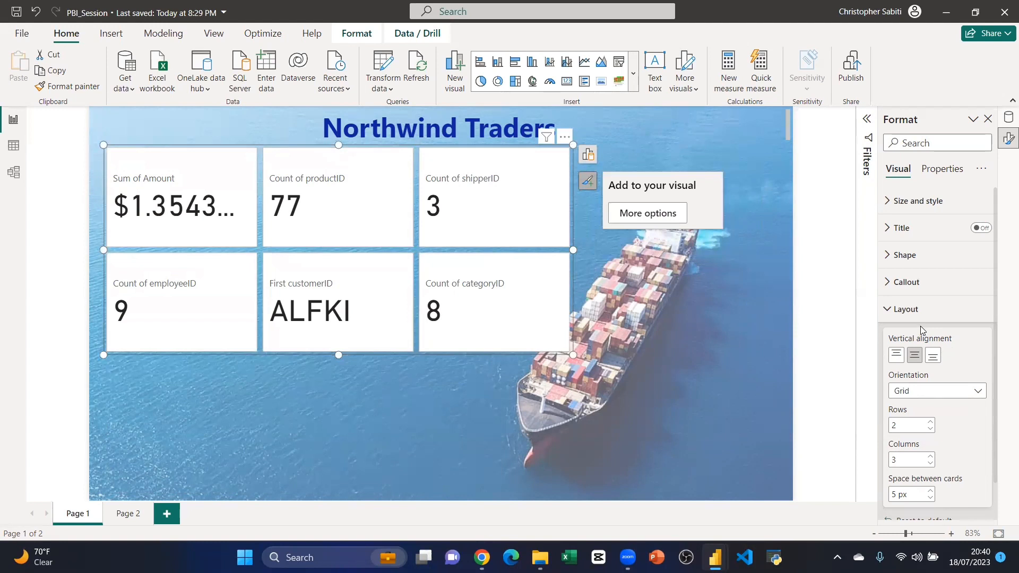
Step: Set the card orientation to Horizontal and resize the visual into a wide, low strip beneath the title
{"action": "left_click", "coordinate": [939, 392]}
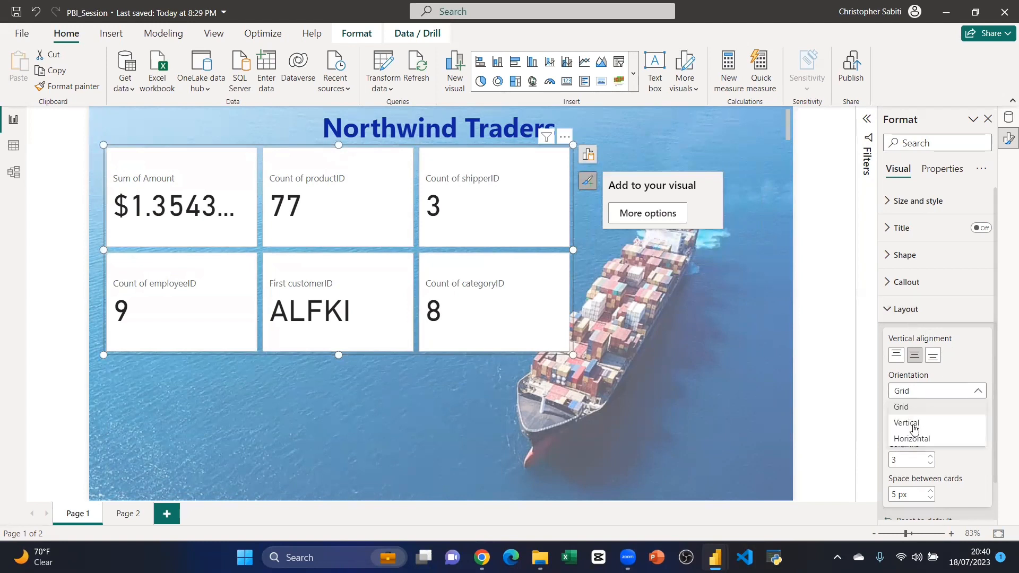
{"action": "left_click", "coordinate": [881, 415]}
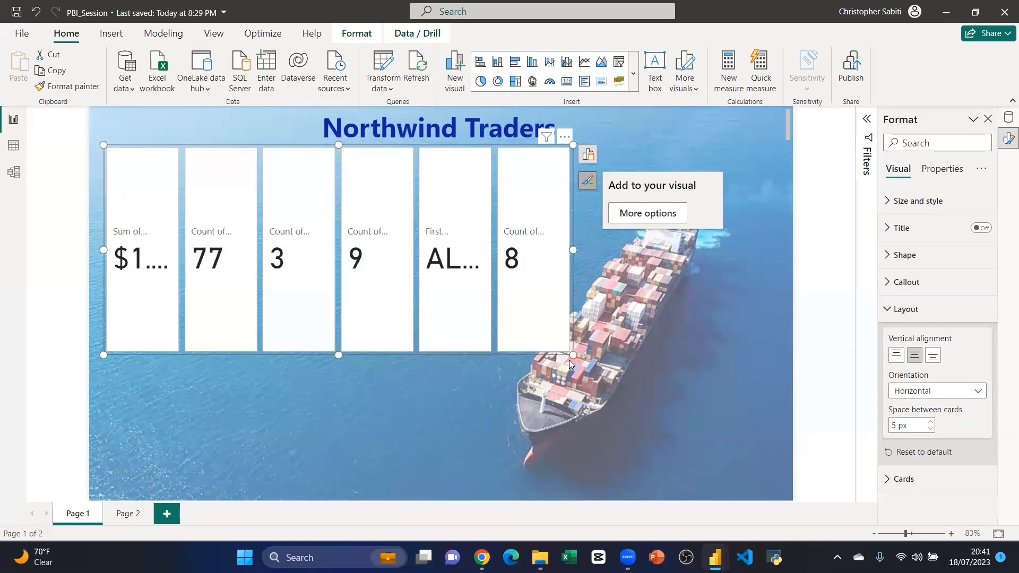
{"action": "left_click_drag", "start_coordinate": [573, 355], "coordinate": [748, 224]}
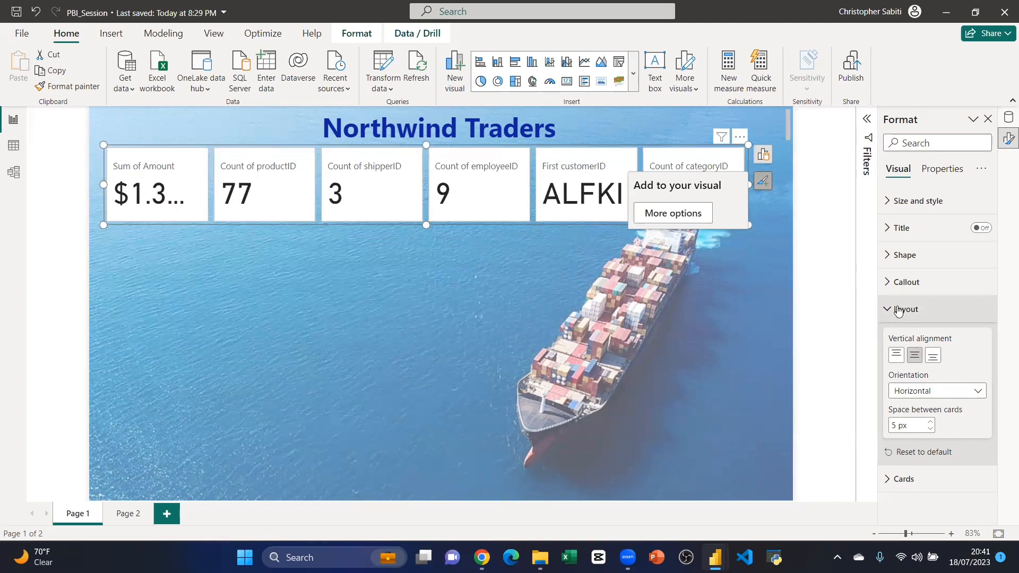
Step: Set the font size of the callout values to 30 for all series
{"action": "left_click", "coordinate": [914, 287]}
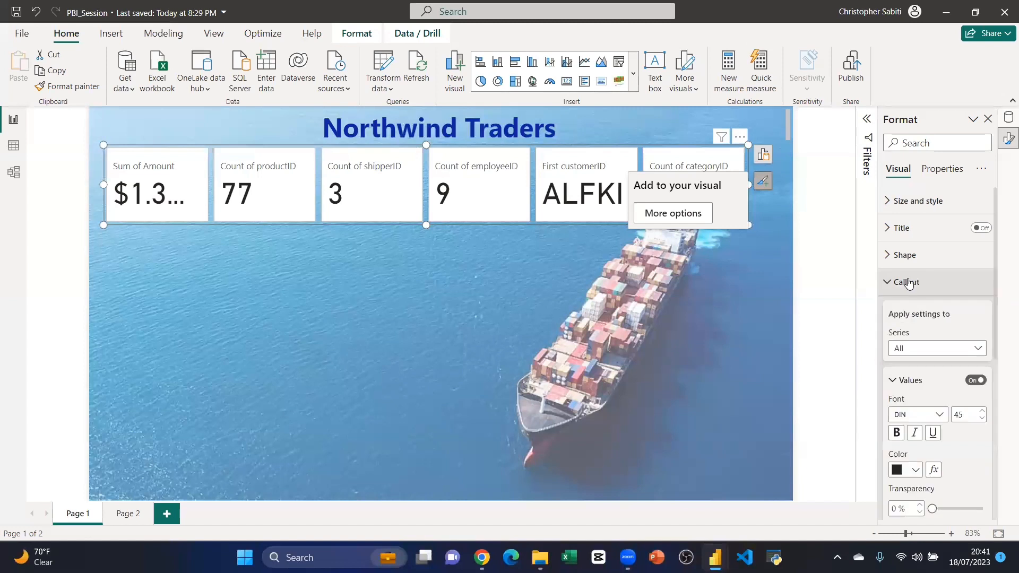
{"action": "scroll", "coordinate": [937, 320], "scroll_direction": "down", "scroll_amount": 2}
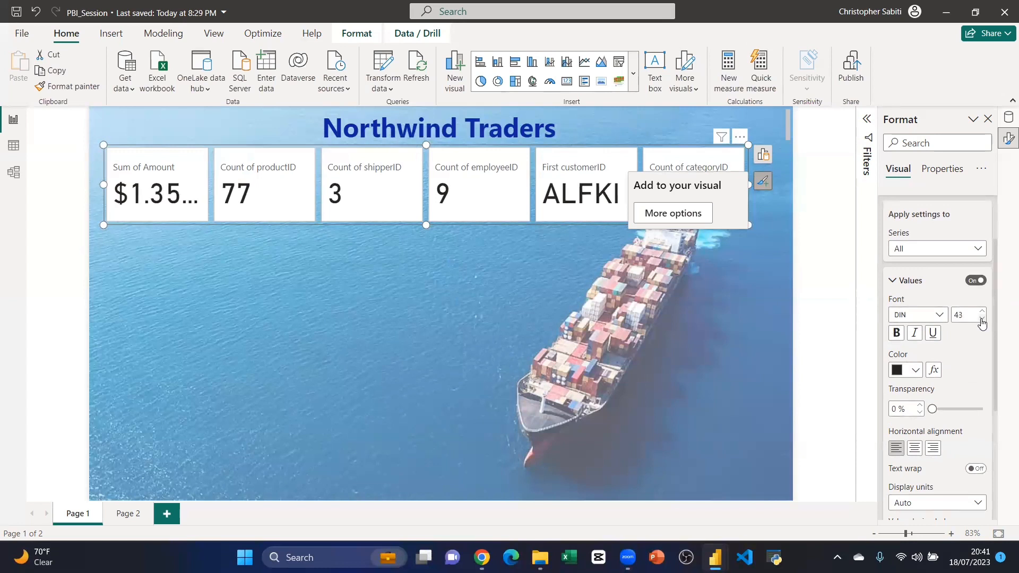
{"action": "left_click", "coordinate": [982, 319]}
{"action": "type", "text": "30"}
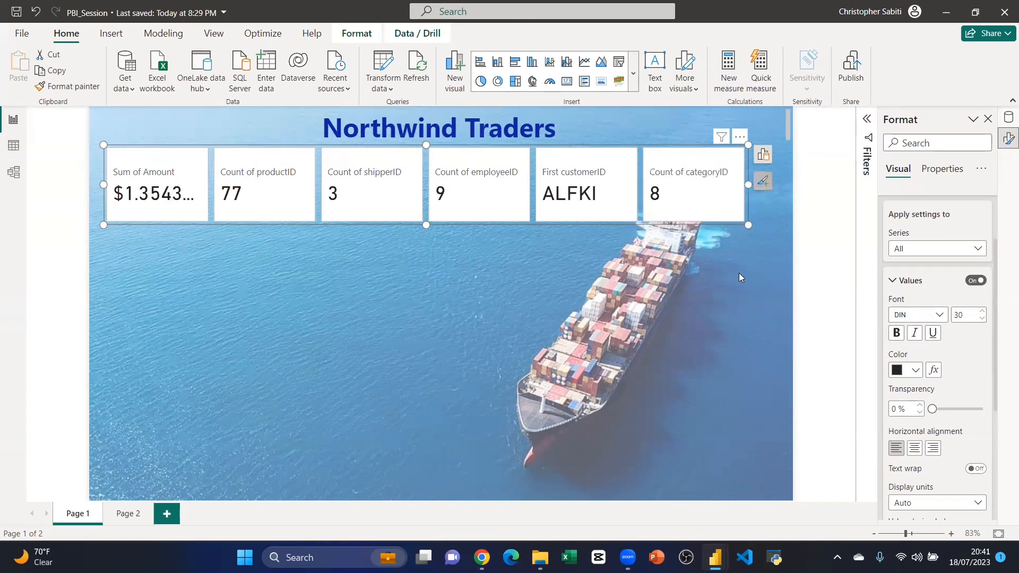
Step: Set the callout values' font size to 25 and resize the card visual to a slimmer row spanning most of the page width
{"action": "left_click_drag", "start_coordinate": [747, 225], "coordinate": [728, 202]}
{"action": "left_click", "coordinate": [960, 315]}
{"action": "type", "text": "25"}
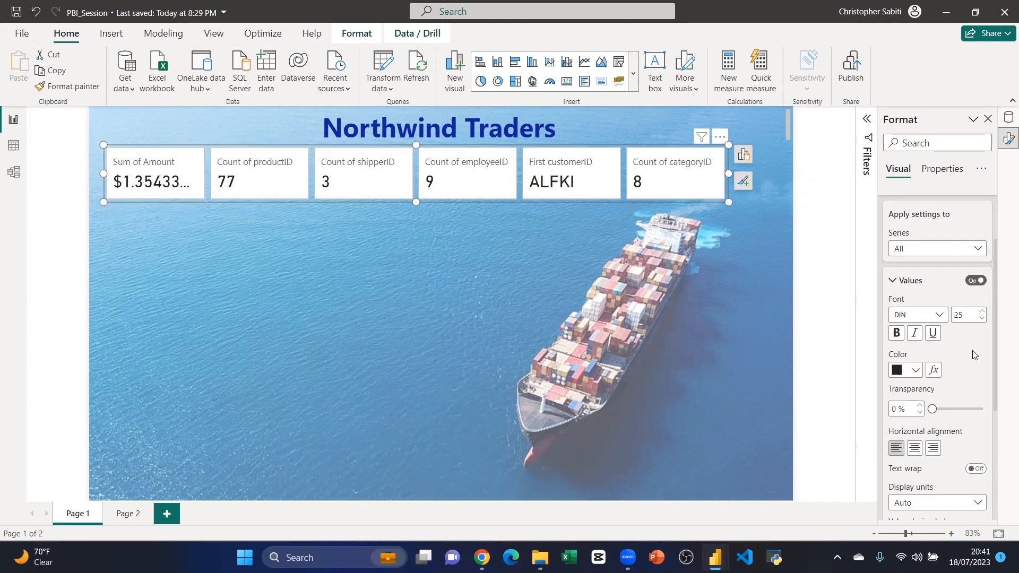
{"action": "left_click_drag", "start_coordinate": [729, 201], "coordinate": [757, 203]}
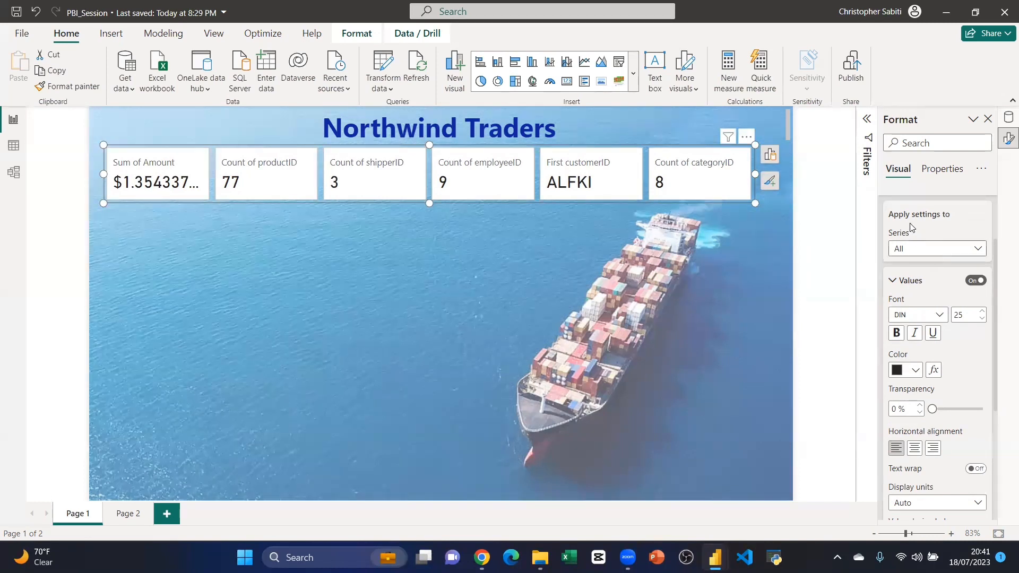
Step: Center the callout values horizontally, keeping the settings applied to all series
{"action": "left_click", "coordinate": [904, 253]}
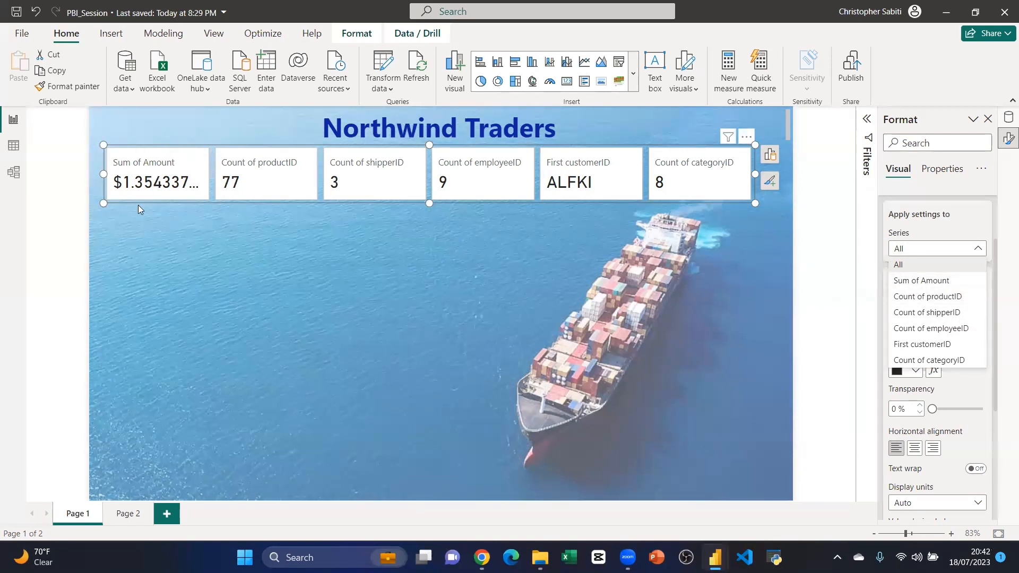
{"action": "left_click", "coordinate": [933, 231]}
{"action": "scroll", "coordinate": [933, 341], "scroll_direction": "down", "scroll_amount": 1}
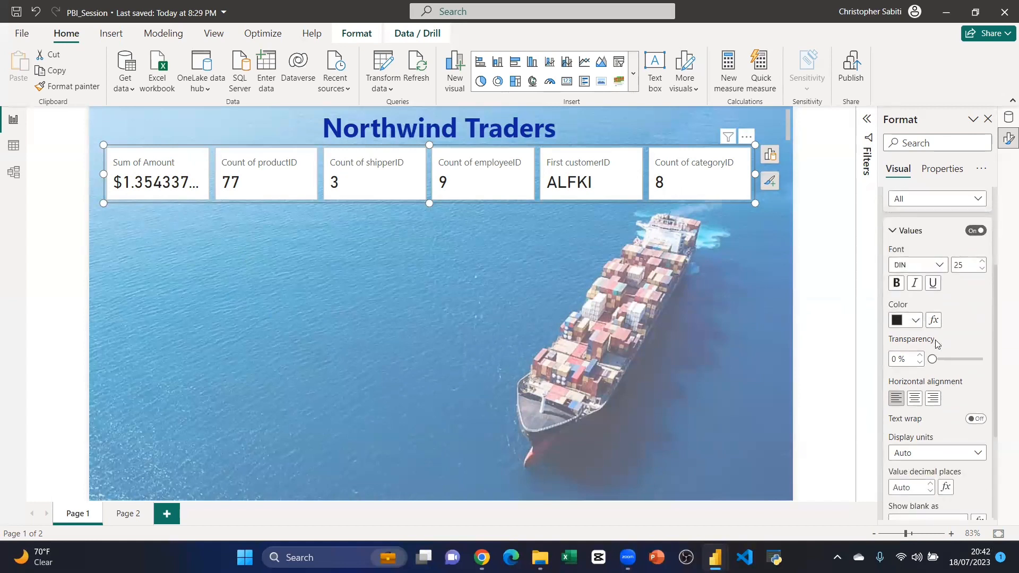
{"action": "left_click", "coordinate": [915, 399]}
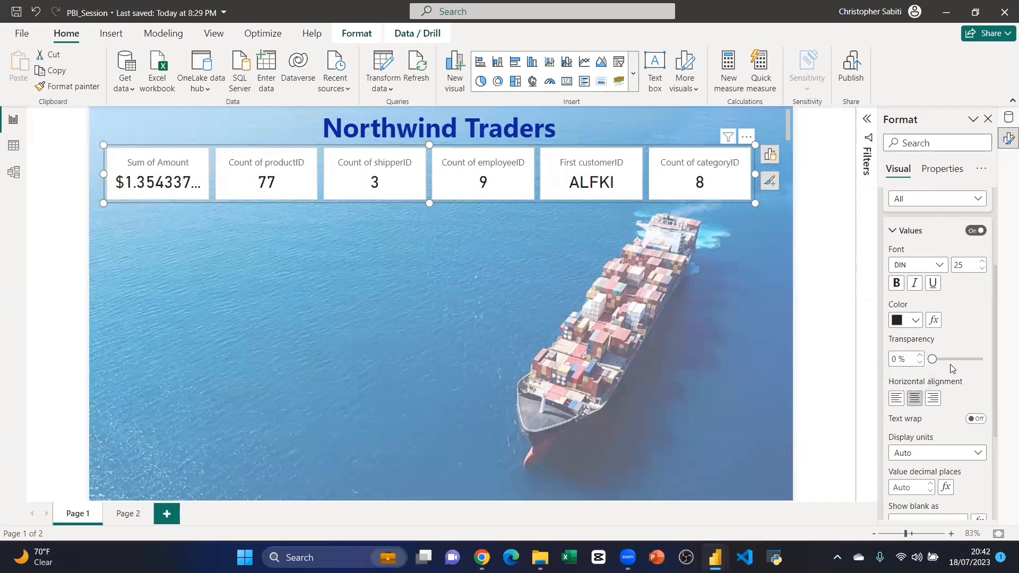
Step: Try 40% transparency on the callout values and reset it to 0%
{"action": "left_click_drag", "start_coordinate": [932, 358], "coordinate": [953, 357]}
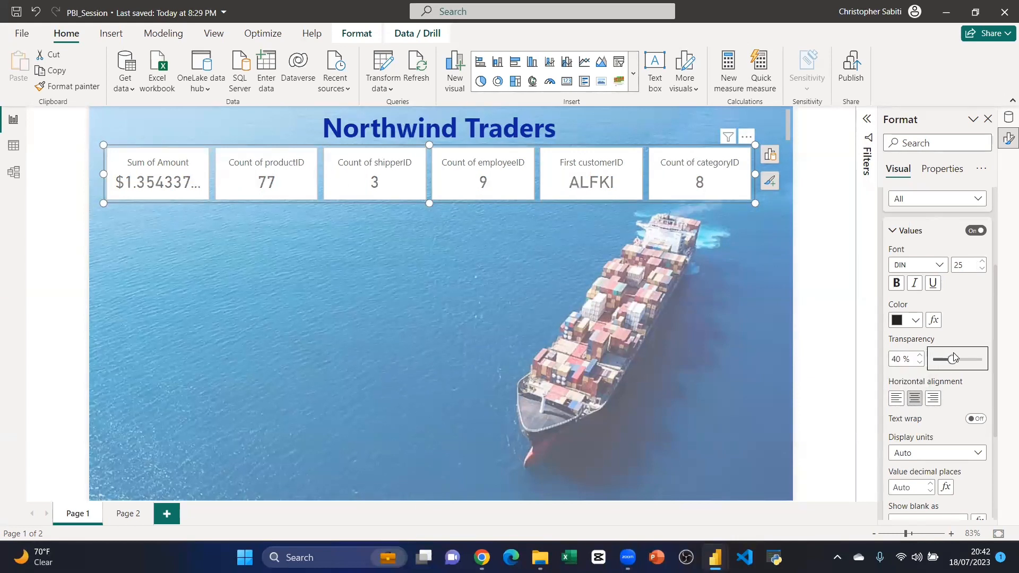
{"action": "left_click", "coordinate": [930, 359]}
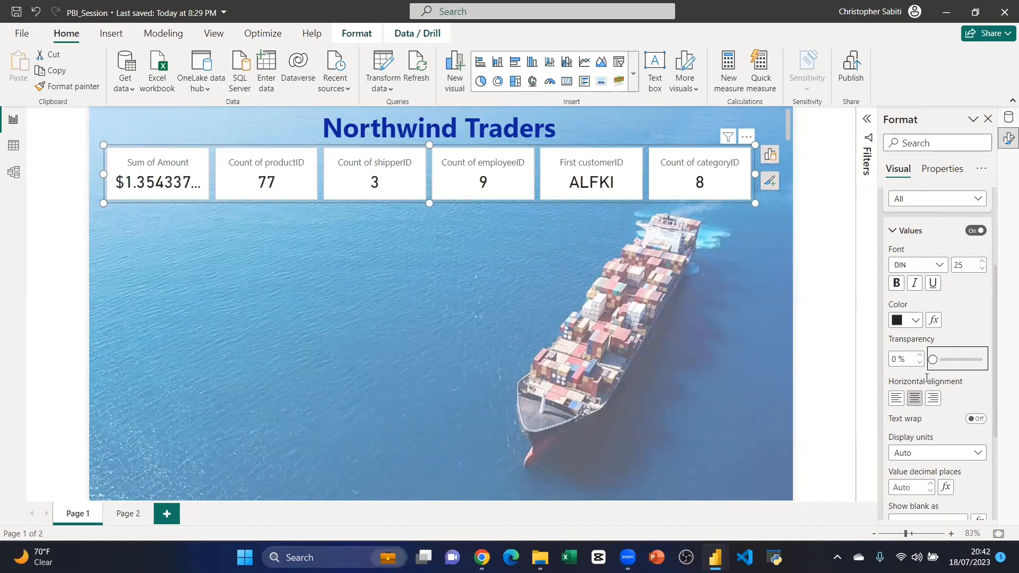
Step: Examine the callout values' display units, decimal places and blank-value settings
{"action": "scroll", "coordinate": [928, 386], "scroll_direction": "down", "scroll_amount": 2}
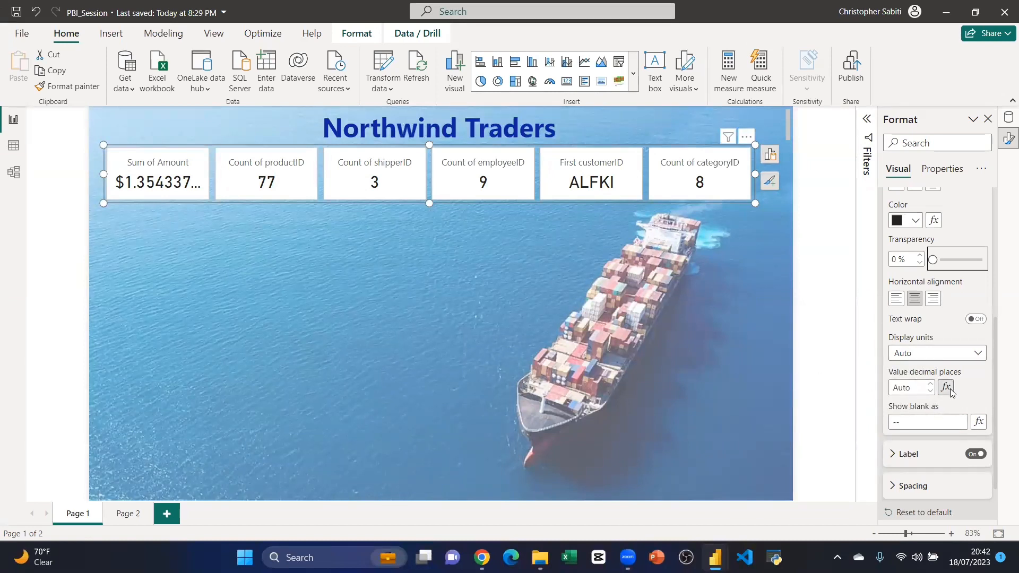
{"action": "scroll", "coordinate": [909, 376], "scroll_direction": "down", "scroll_amount": 2}
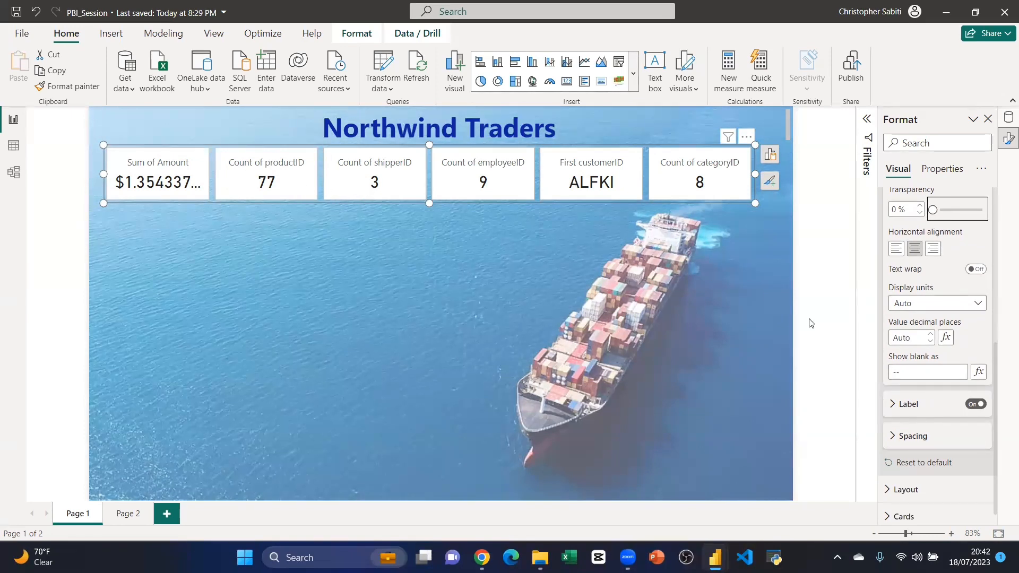
{"action": "left_click", "coordinate": [893, 373]}
{"action": "double_click", "coordinate": [893, 372]}
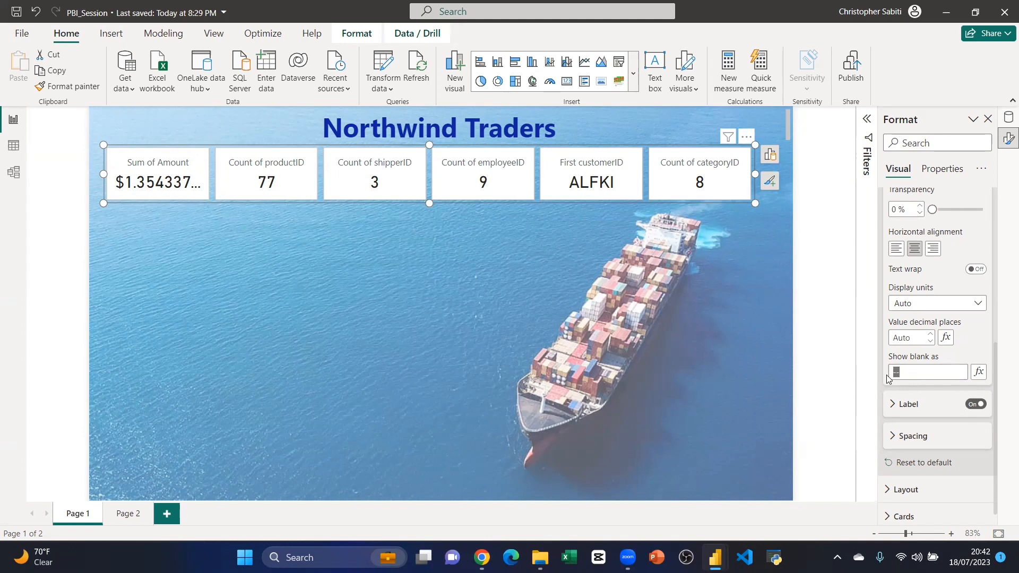
{"action": "left_click", "coordinate": [913, 372]}
{"action": "scroll", "coordinate": [902, 220], "scroll_direction": "up", "scroll_amount": 1}
{"action": "scroll", "coordinate": [908, 239], "scroll_direction": "down", "scroll_amount": 1}
{"action": "scroll", "coordinate": [920, 287], "scroll_direction": "up", "scroll_amount": 6}
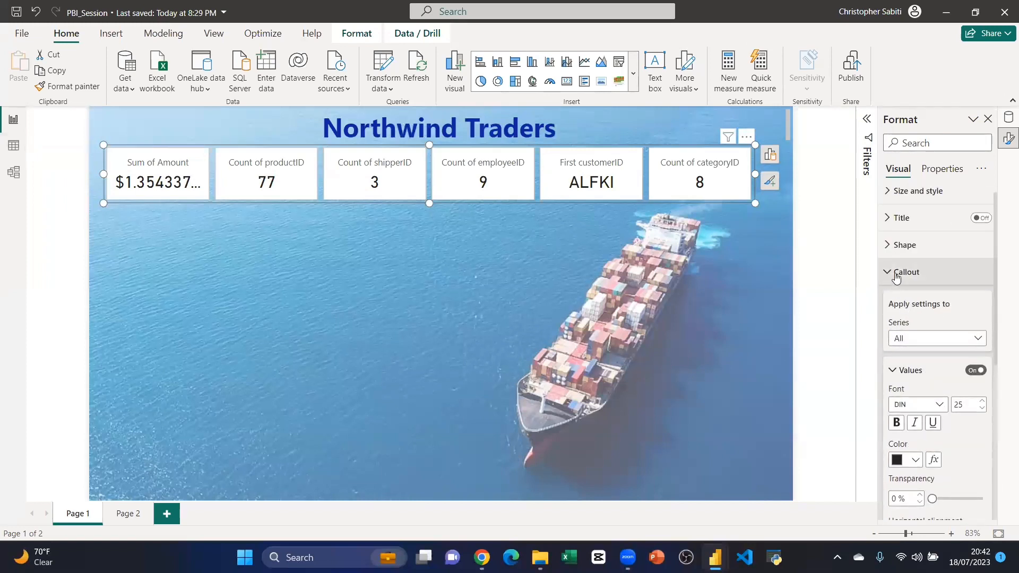
Step: Color the callout values with the dark blue theme color and make them bold
{"action": "scroll", "coordinate": [914, 266], "scroll_direction": "down", "scroll_amount": 4}
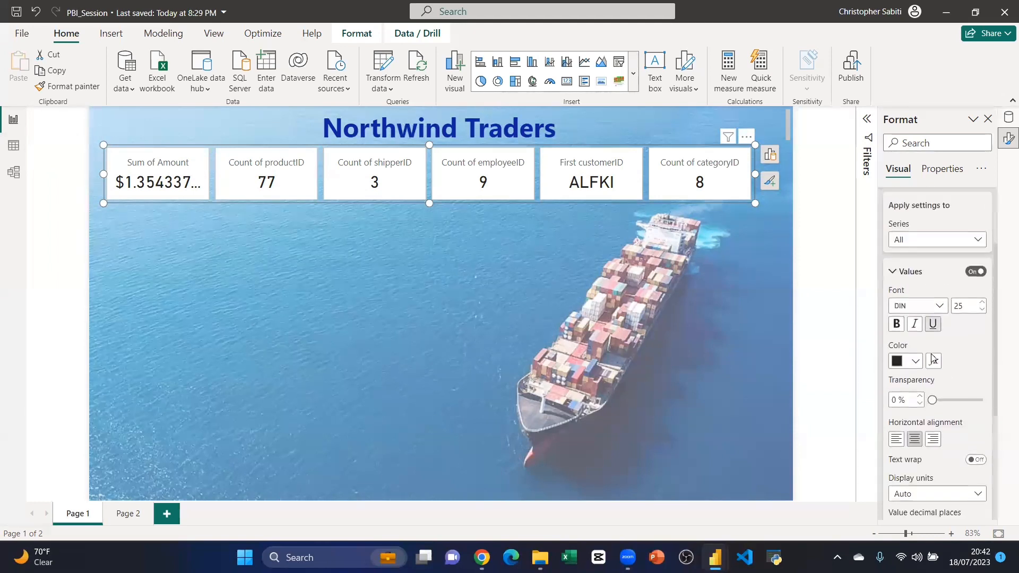
{"action": "left_click", "coordinate": [913, 263]}
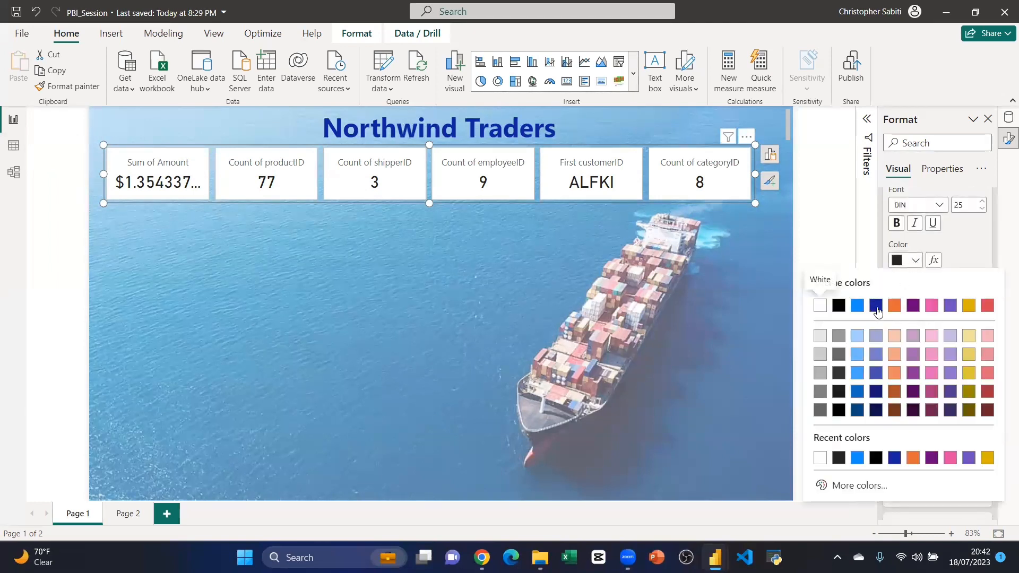
{"action": "left_click", "coordinate": [876, 307]}
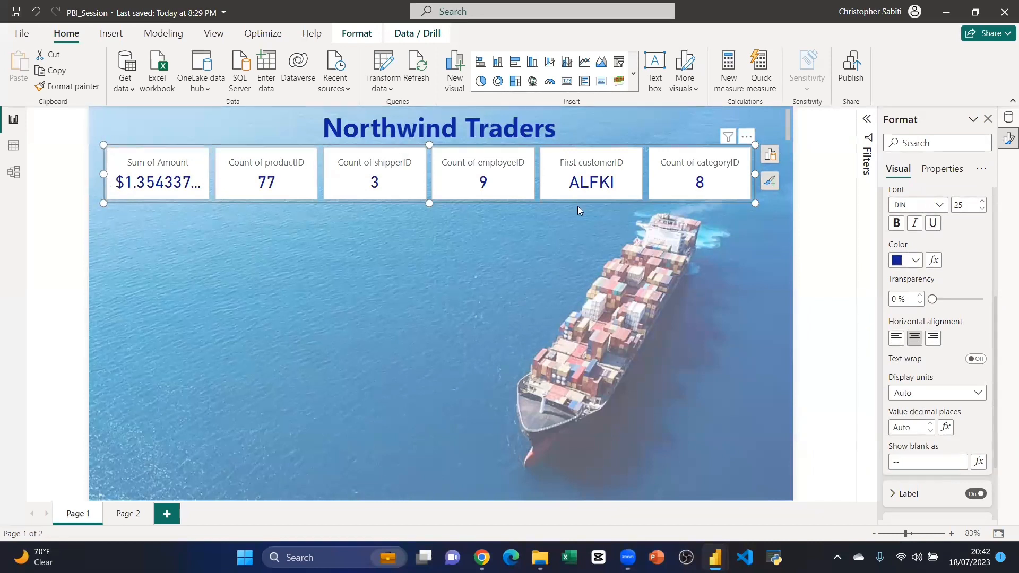
{"action": "left_click", "coordinate": [896, 224]}
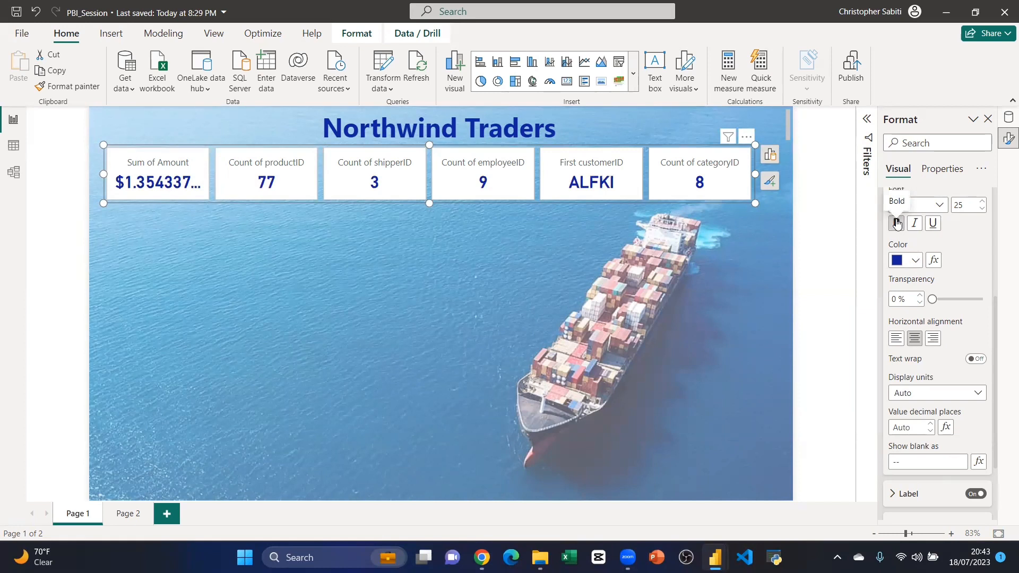
{"action": "scroll", "coordinate": [950, 318], "scroll_direction": "down", "scroll_amount": 2}
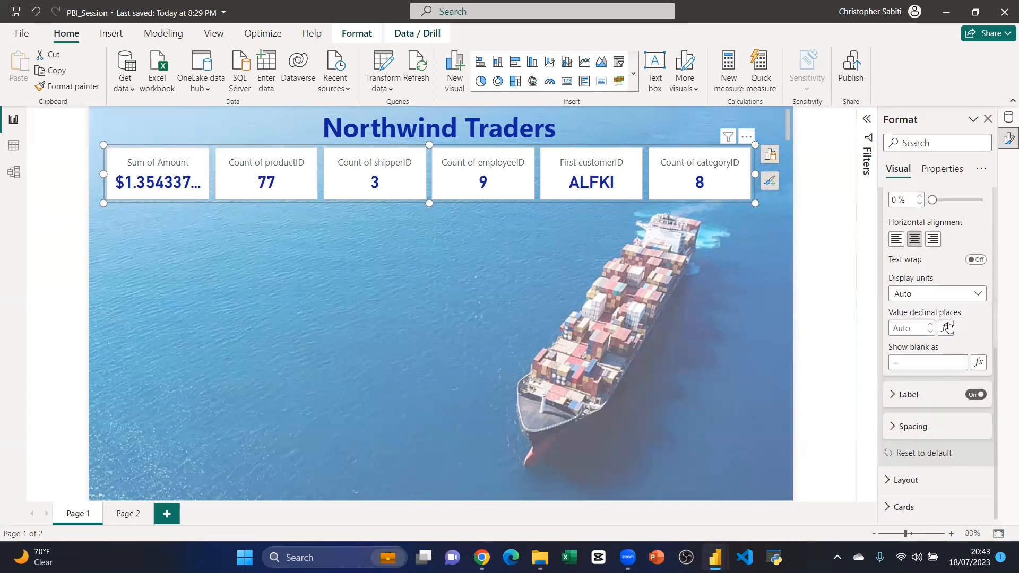
{"action": "scroll", "coordinate": [914, 240], "scroll_direction": "up", "scroll_amount": 1}
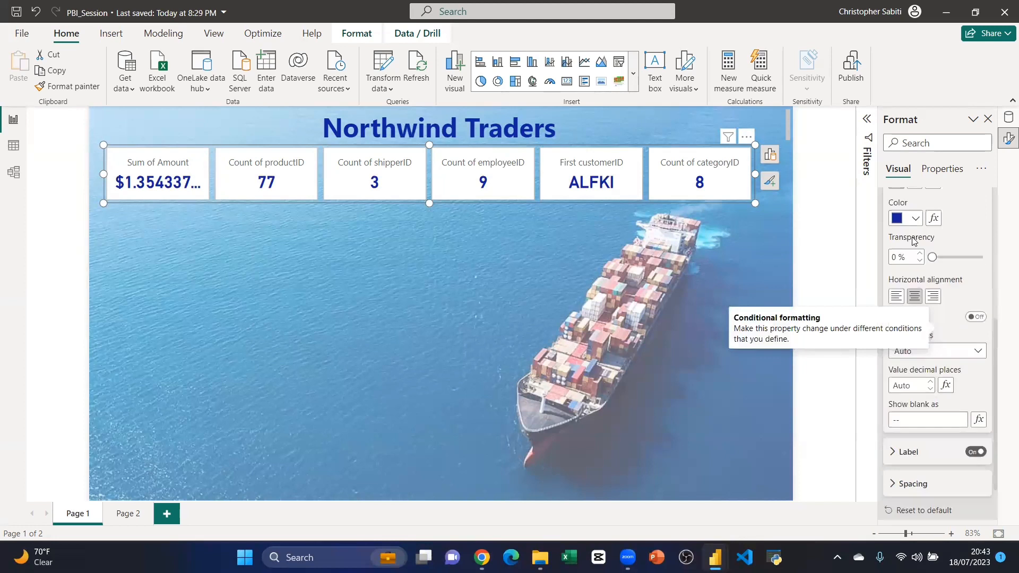
Step: Try hiding the callout labels on all cards and turn them back on
{"action": "scroll", "coordinate": [913, 240], "scroll_direction": "up", "scroll_amount": 1}
{"action": "left_click", "coordinate": [908, 223]}
{"action": "scroll", "coordinate": [925, 310], "scroll_direction": "up", "scroll_amount": 1}
{"action": "scroll", "coordinate": [928, 315], "scroll_direction": "down", "scroll_amount": 1}
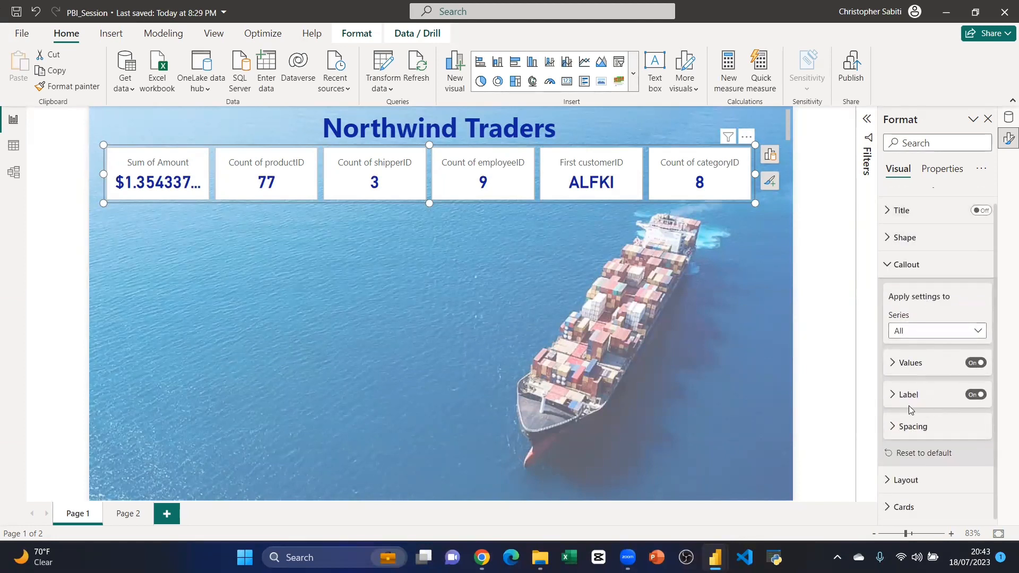
{"action": "left_click", "coordinate": [893, 396]}
{"action": "scroll", "coordinate": [934, 308], "scroll_direction": "down", "scroll_amount": 3}
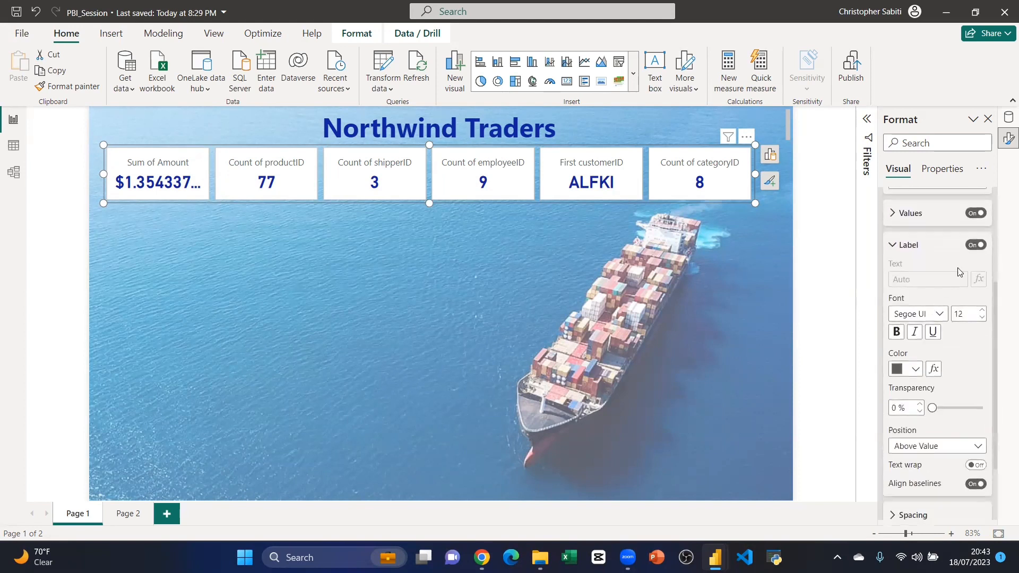
{"action": "left_click", "coordinate": [975, 245]}
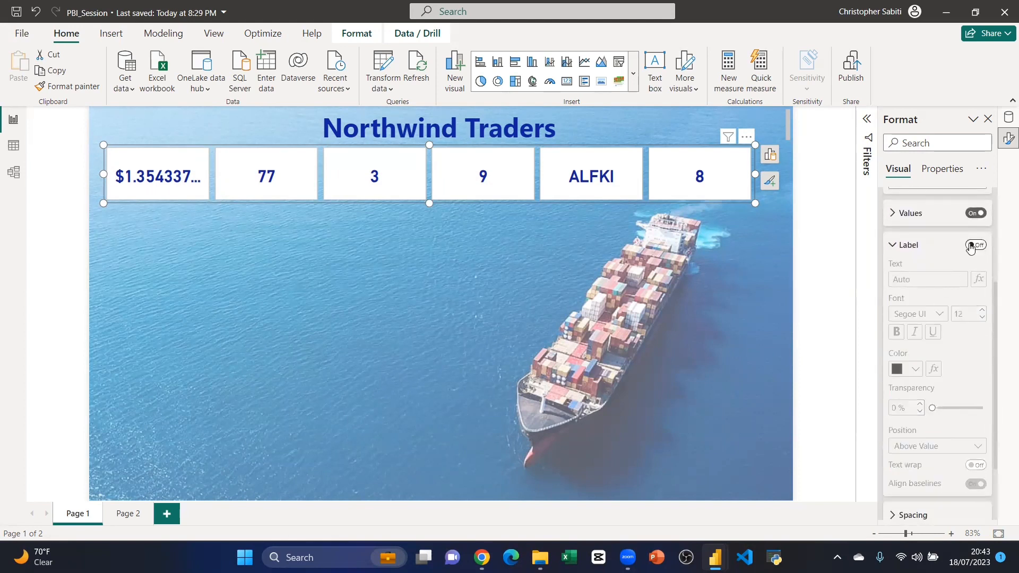
{"action": "left_click", "coordinate": [970, 245]}
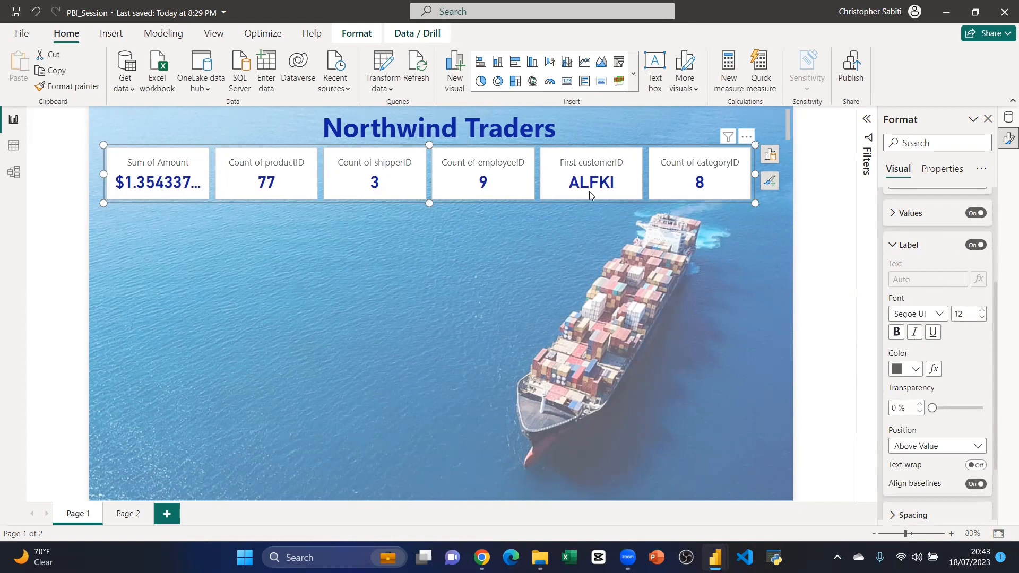
Step: Set the callout labels' font size to 11 and make them bold, trying italic and removing it
{"action": "left_click", "coordinate": [982, 318]}
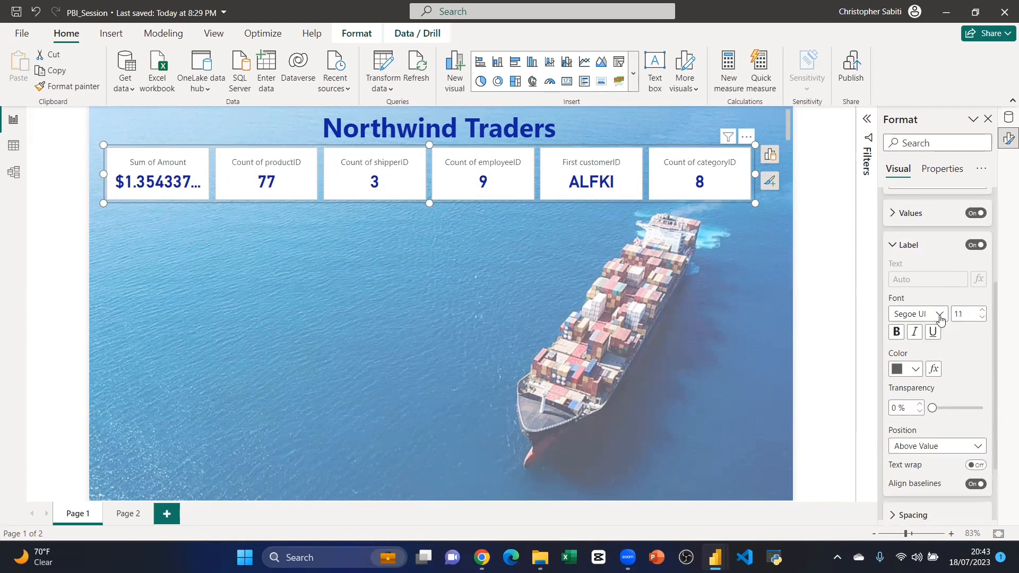
{"action": "left_click", "coordinate": [897, 333]}
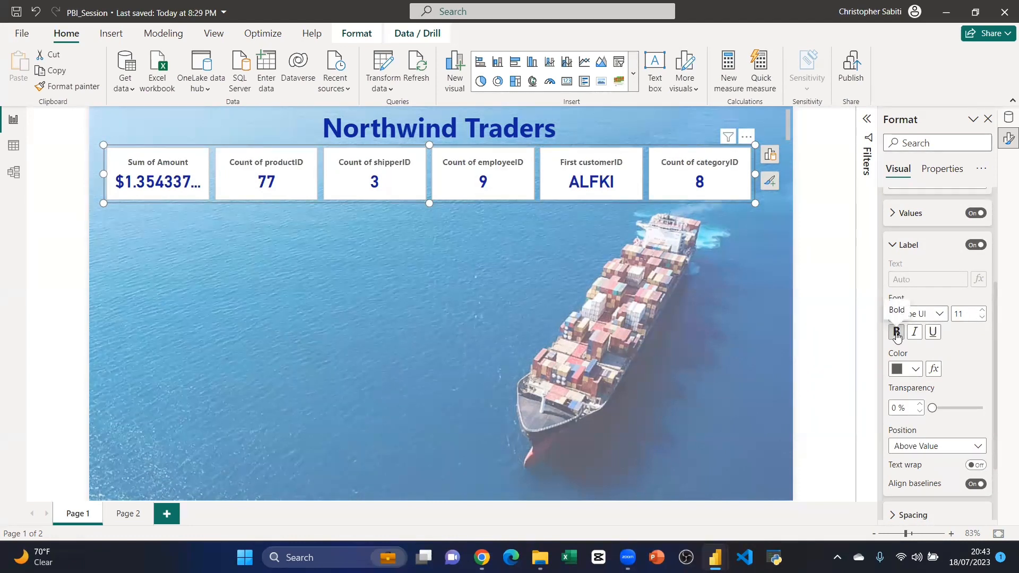
{"action": "left_click", "coordinate": [914, 333]}
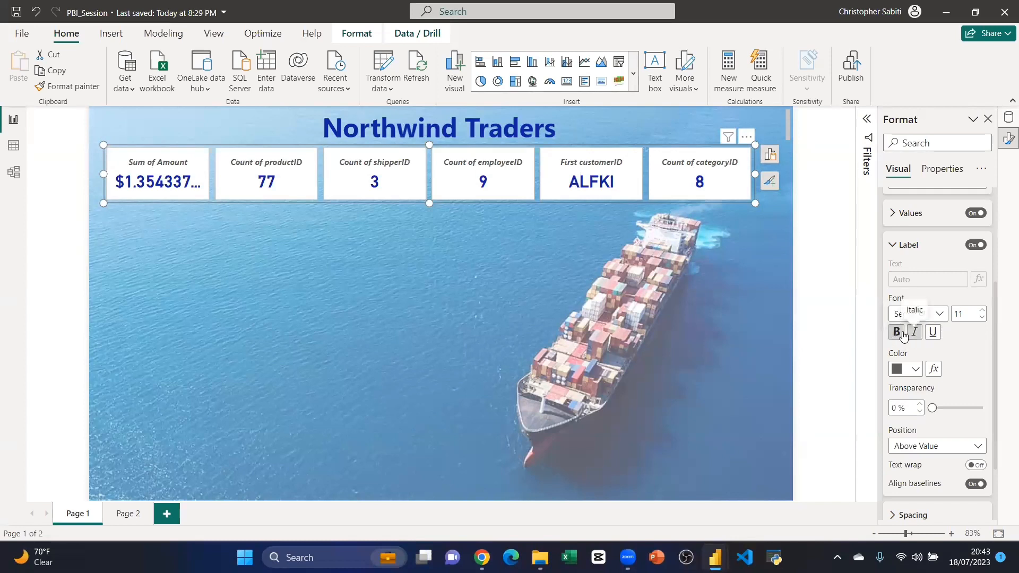
{"action": "left_click", "coordinate": [914, 333]}
Step: Position the callout labels below the values on all cards
{"action": "scroll", "coordinate": [918, 329], "scroll_direction": "down", "scroll_amount": 1}
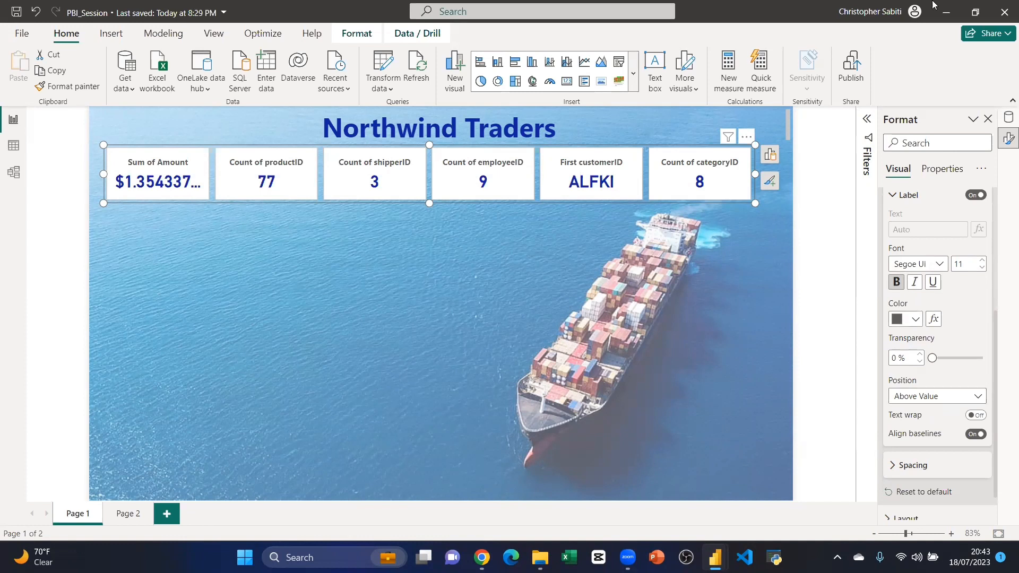
{"action": "left_click", "coordinate": [933, 399]}
{"action": "left_click", "coordinate": [924, 413]}
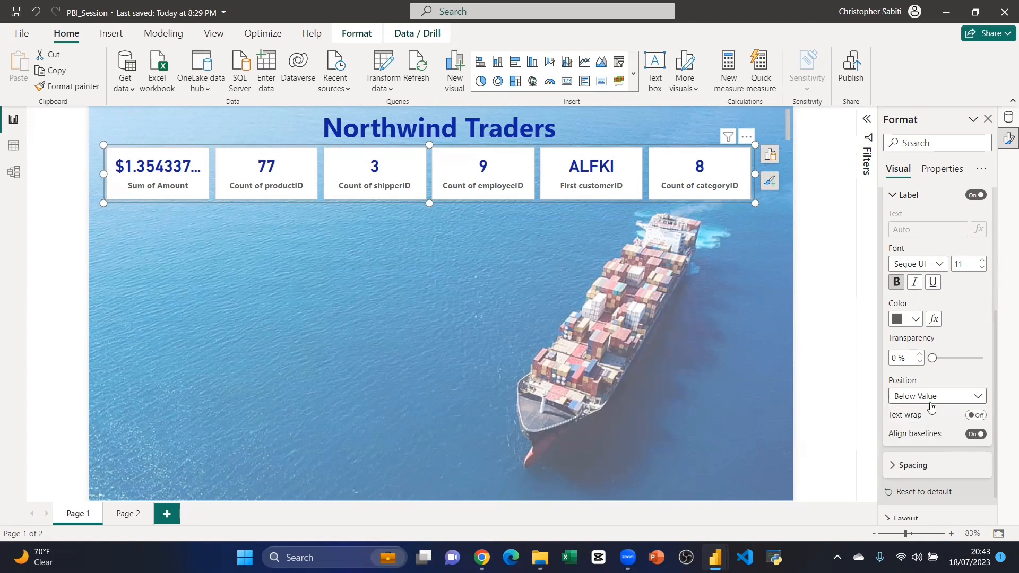
{"action": "scroll", "coordinate": [931, 407], "scroll_direction": "down", "scroll_amount": 1}
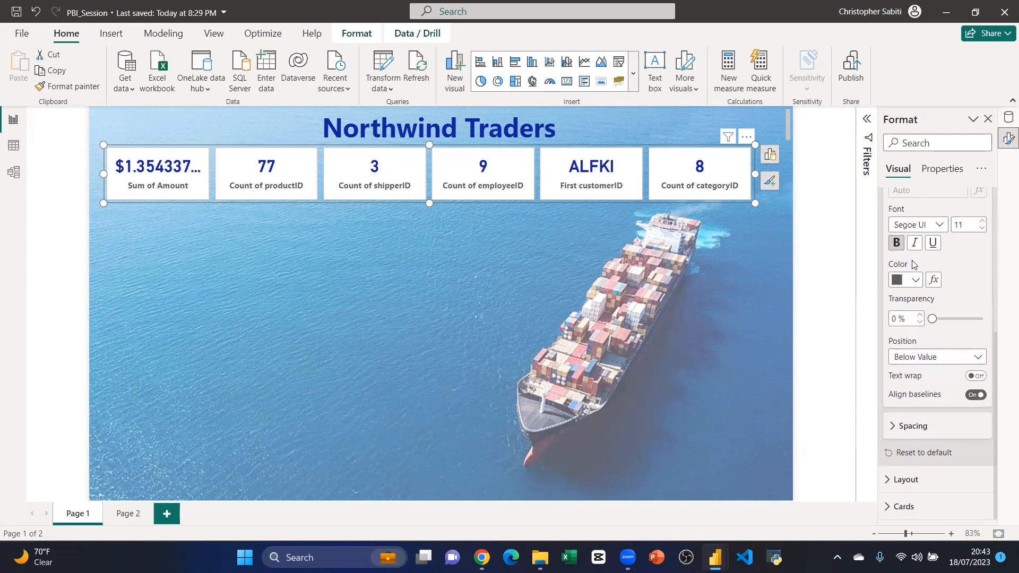
{"action": "scroll", "coordinate": [931, 244], "scroll_direction": "up", "scroll_amount": 2}
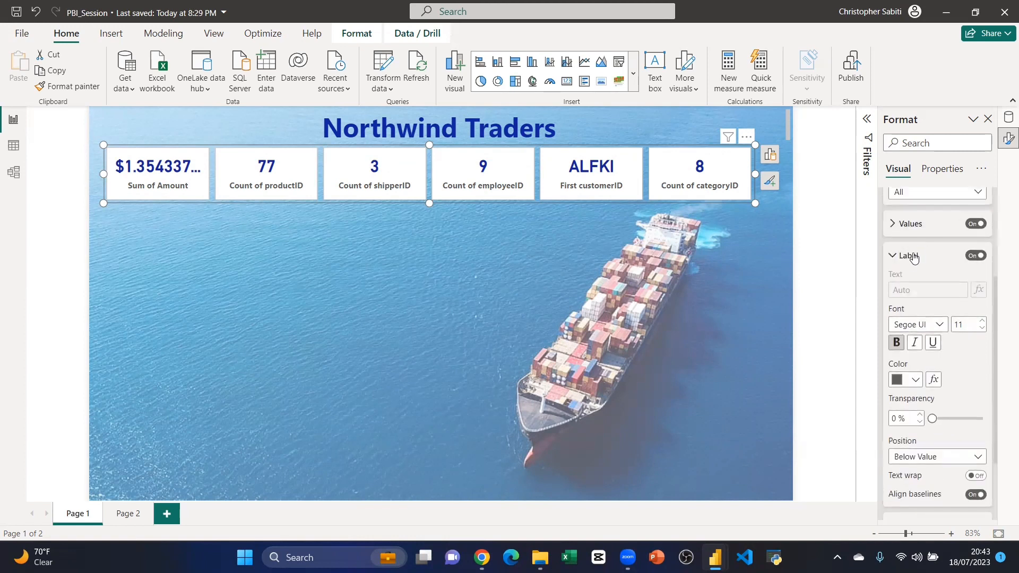
{"action": "left_click", "coordinate": [907, 257]}
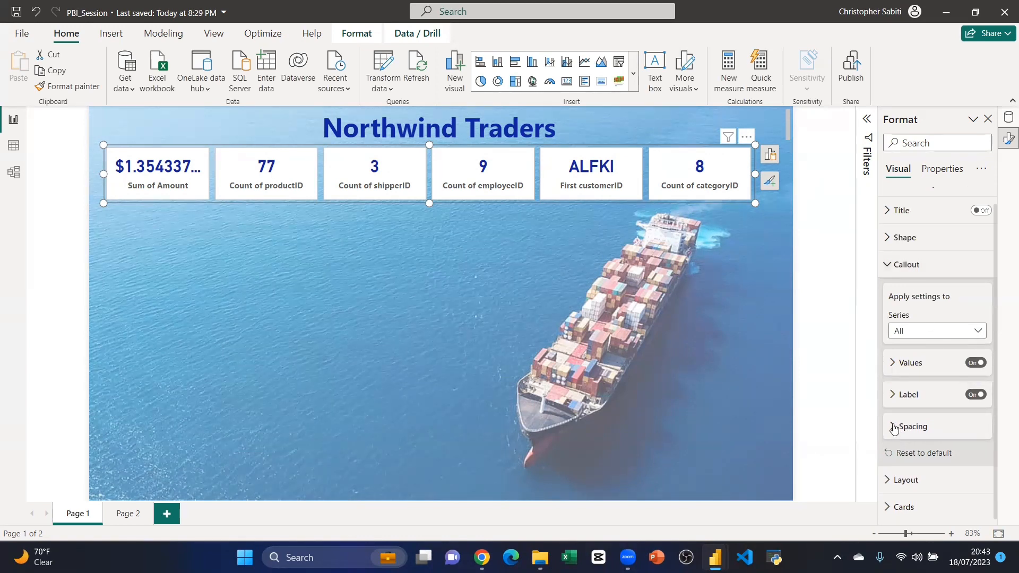
Step: Try different vertical spacings between the callout values and labels, reducing the spacing to 0 px
{"action": "left_click", "coordinate": [896, 428]}
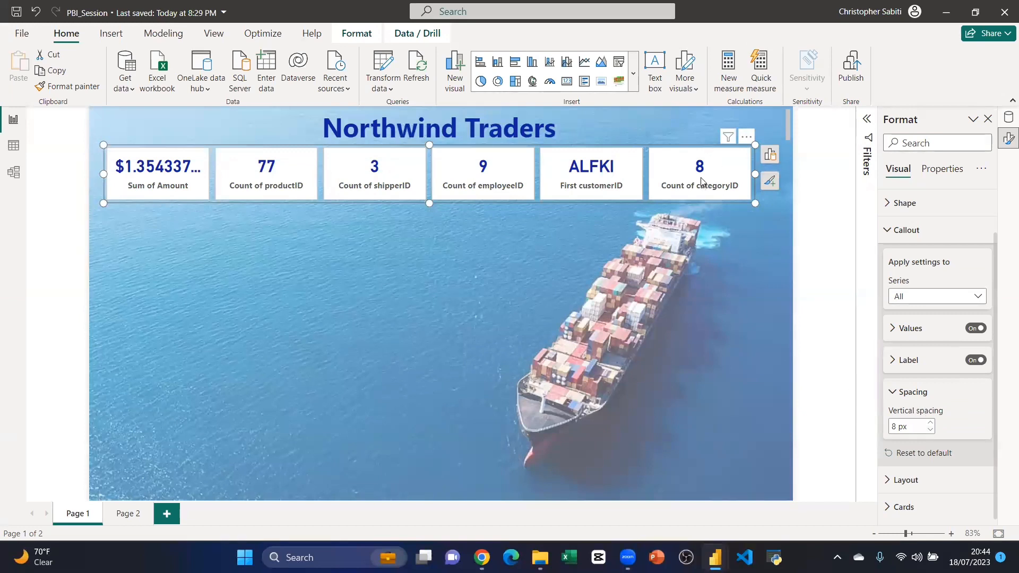
{"action": "left_click", "coordinate": [930, 430]}
{"action": "left_click", "coordinate": [930, 430]}
{"action": "left_click", "coordinate": [930, 431]}
{"action": "left_click", "coordinate": [930, 430]}
{"action": "left_click", "coordinate": [931, 431]}
{"action": "left_click", "coordinate": [930, 431]}
{"action": "left_click", "coordinate": [931, 431]}
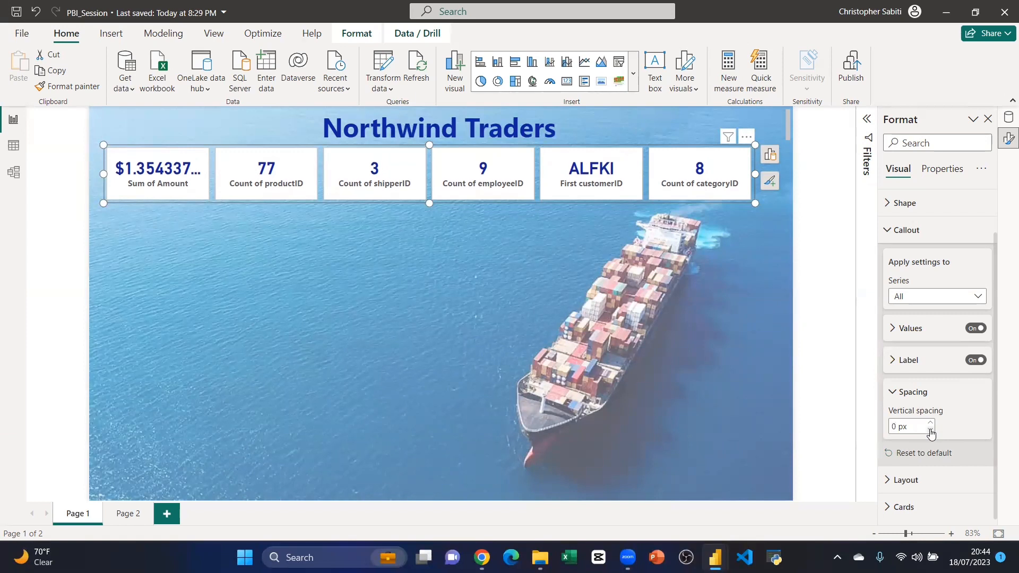
{"action": "left_click", "coordinate": [930, 423]}
{"action": "left_click", "coordinate": [930, 423]}
{"action": "left_click", "coordinate": [930, 422]}
{"action": "left_click", "coordinate": [930, 423]}
{"action": "left_click", "coordinate": [930, 431]}
{"action": "left_click", "coordinate": [931, 430]}
{"action": "left_click", "coordinate": [930, 430]}
{"action": "left_click", "coordinate": [930, 430]}
Step: Set the vertical spacing between the callout values and labels to 5 px and close the callout settings
{"action": "double_click", "coordinate": [895, 425]}
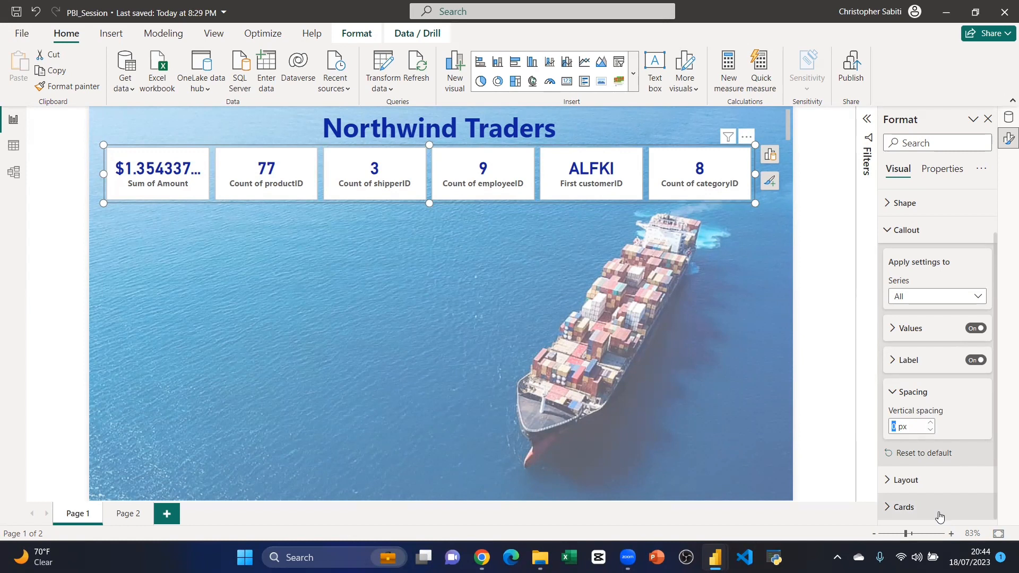
{"action": "type", "text": "5"}
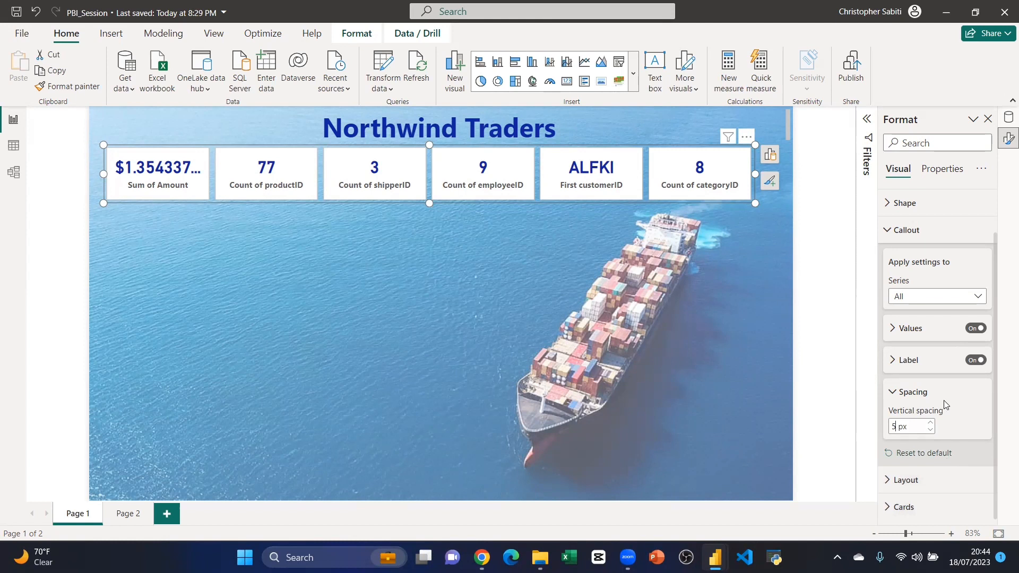
{"action": "left_click", "coordinate": [923, 393]}
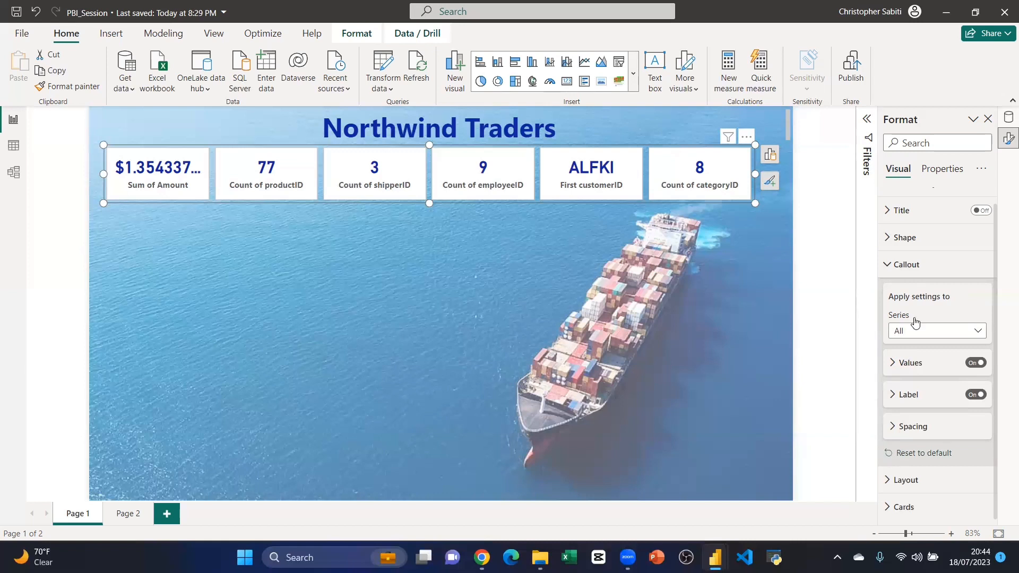
{"action": "left_click", "coordinate": [903, 266]}
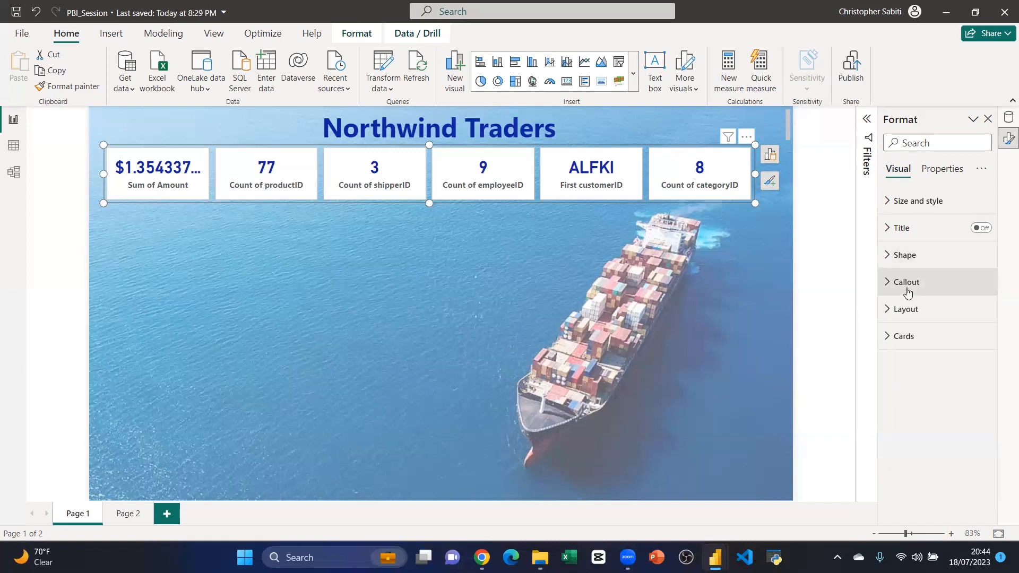
Step: Try a transparency of 8% on the cards' fill and return it to 0%
{"action": "left_click", "coordinate": [887, 341]}
{"action": "scroll", "coordinate": [923, 319], "scroll_direction": "down", "scroll_amount": 3}
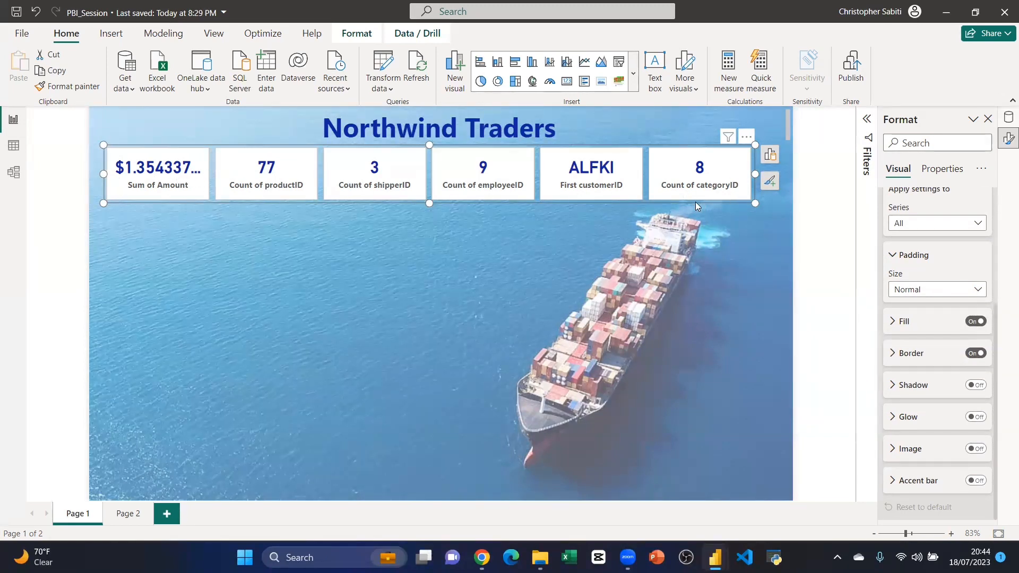
{"action": "left_click", "coordinate": [893, 322]}
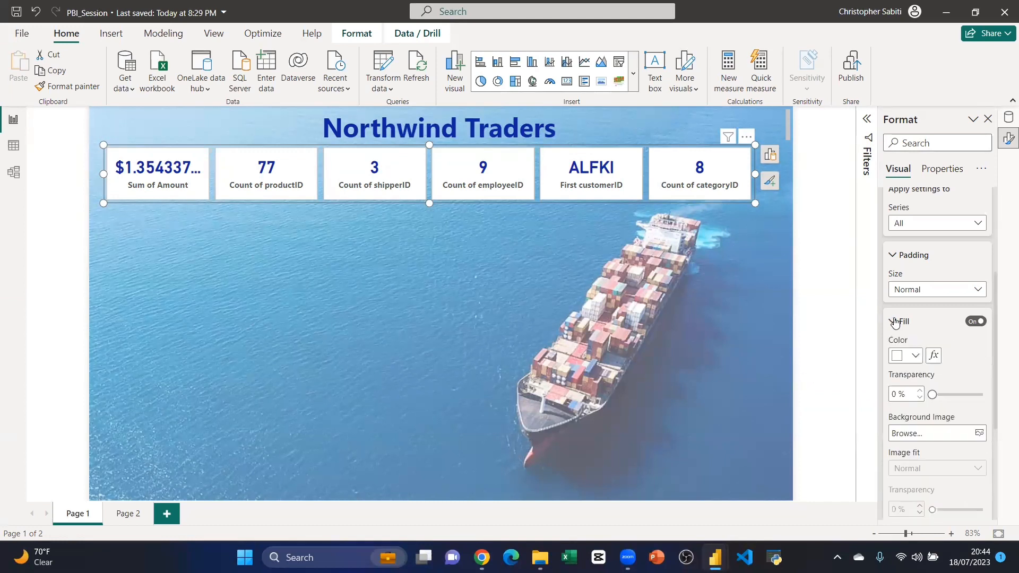
{"action": "left_click", "coordinate": [914, 357]}
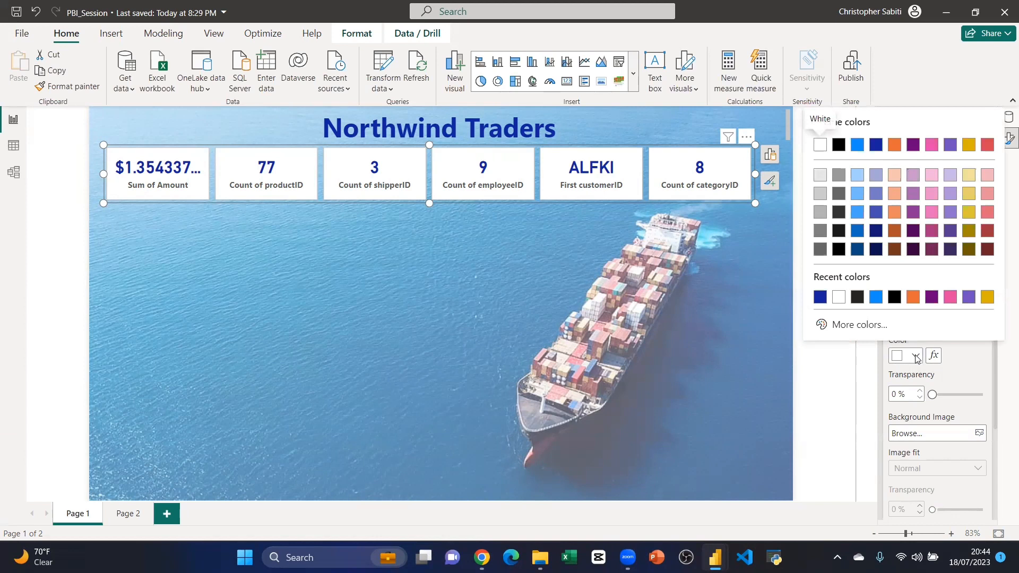
{"action": "left_click", "coordinate": [960, 366]}
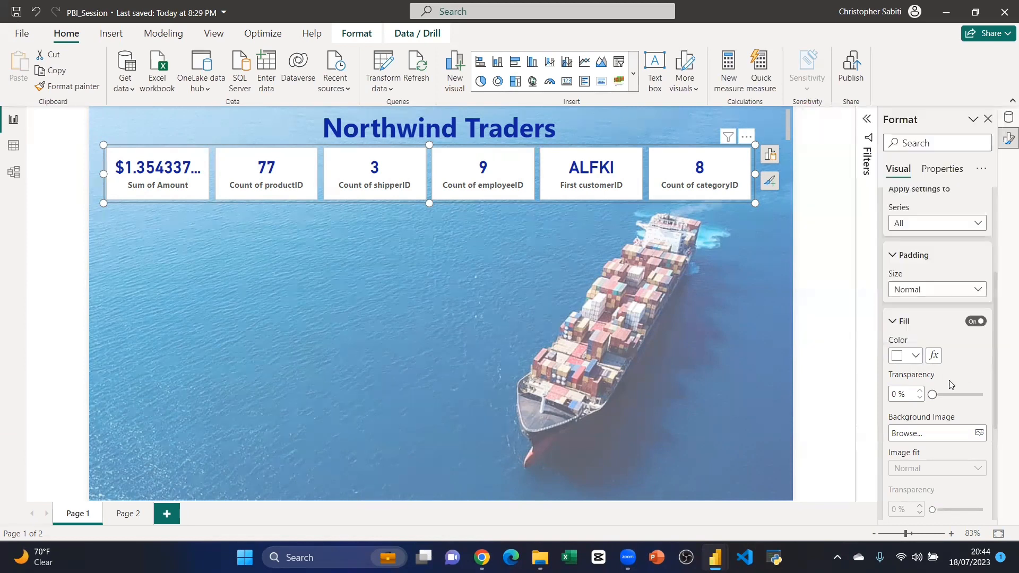
{"action": "mouse_move", "coordinate": [933, 395]}
{"action": "left_mouse_down"}
{"action": "mouse_move", "coordinate": [945, 394]}
{"action": "mouse_move", "coordinate": [933, 395]}
{"action": "left_mouse_up"}
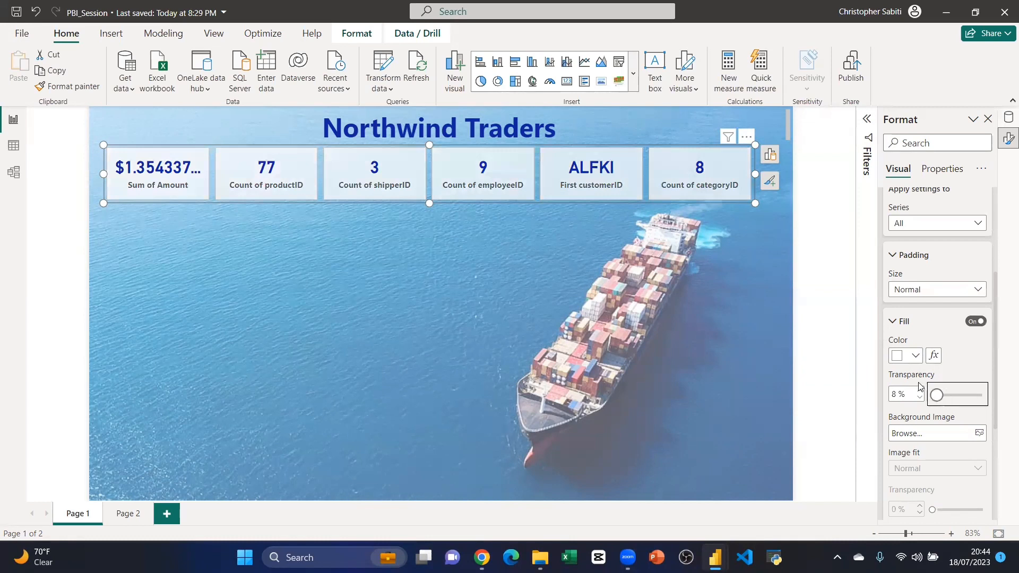
Step: Try the light blue #a0d1ff and a light gray as the cards' fill color and restore white
{"action": "left_click", "coordinate": [915, 355]}
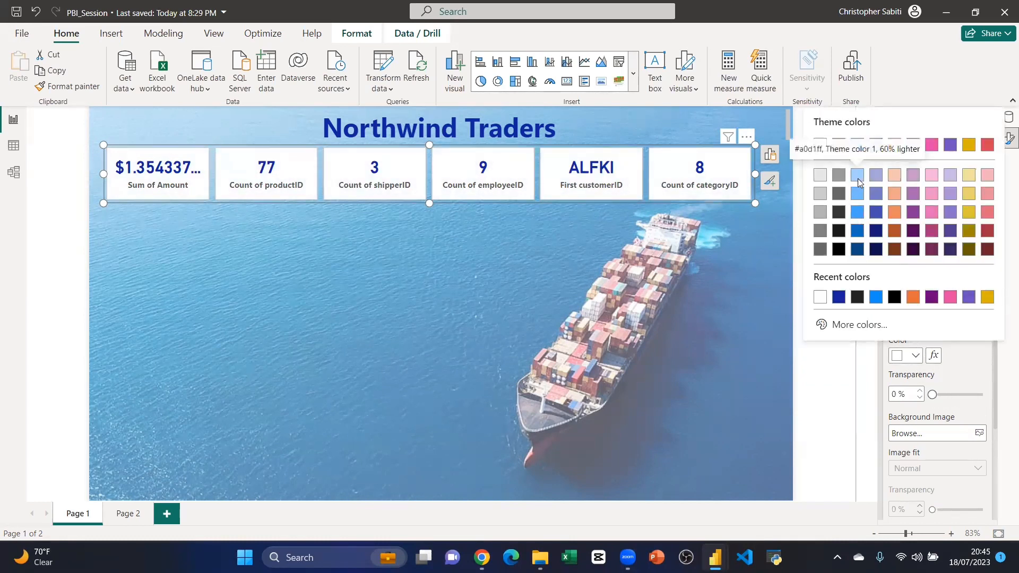
{"action": "left_click", "coordinate": [858, 176]}
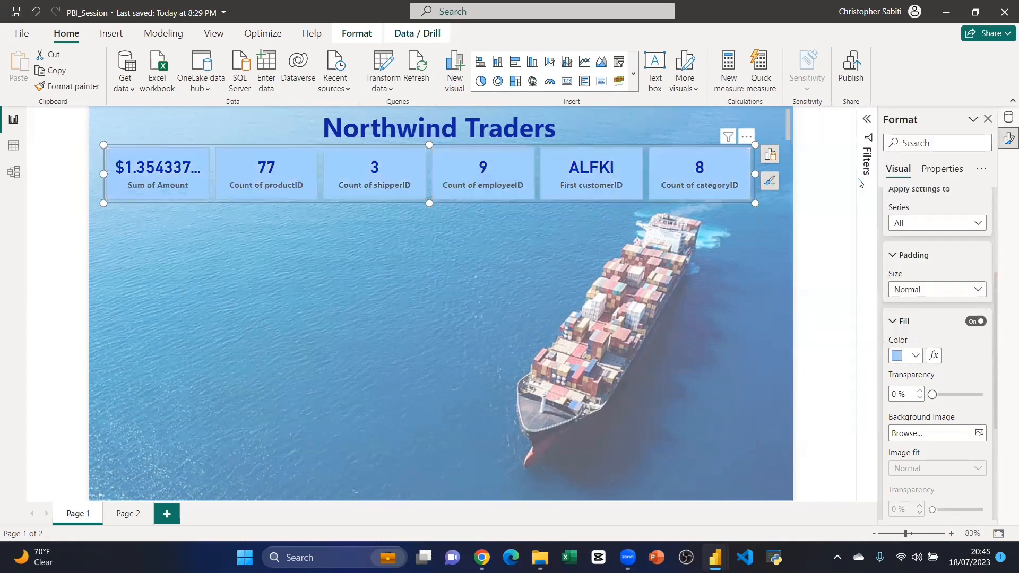
{"action": "left_click", "coordinate": [915, 355]}
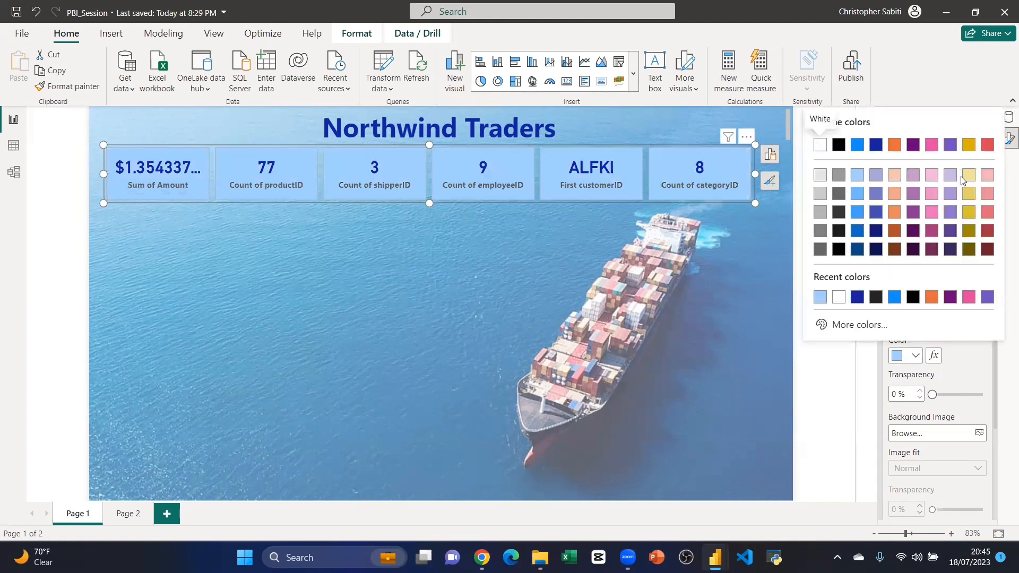
{"action": "left_click", "coordinate": [820, 178]}
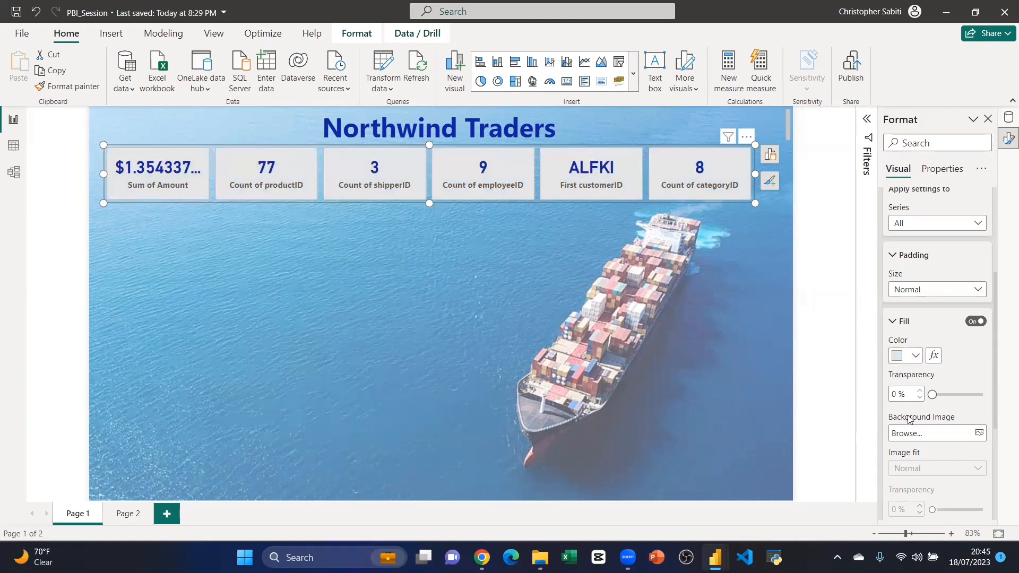
{"action": "left_click", "coordinate": [915, 355]}
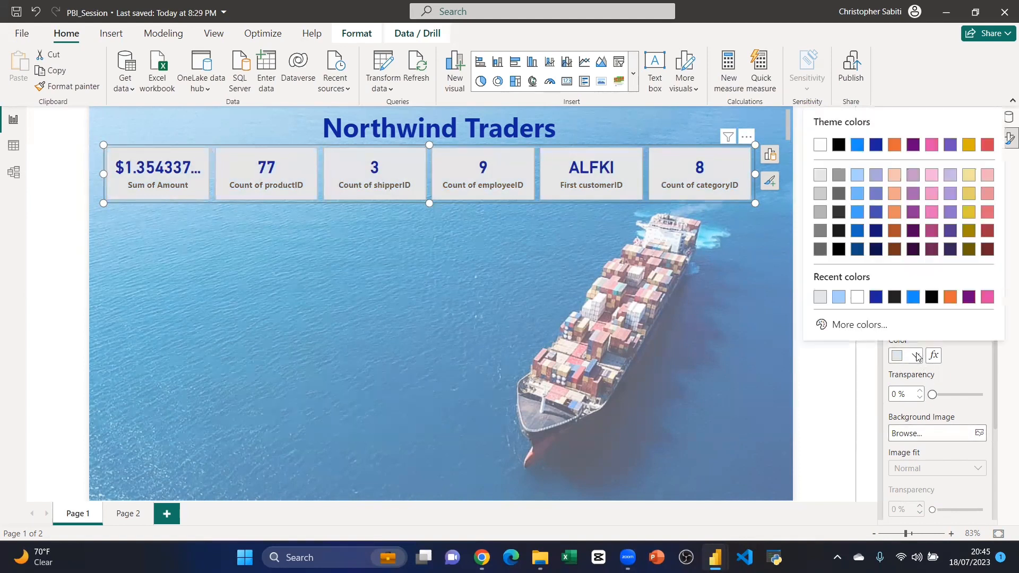
{"action": "left_click", "coordinate": [820, 146]}
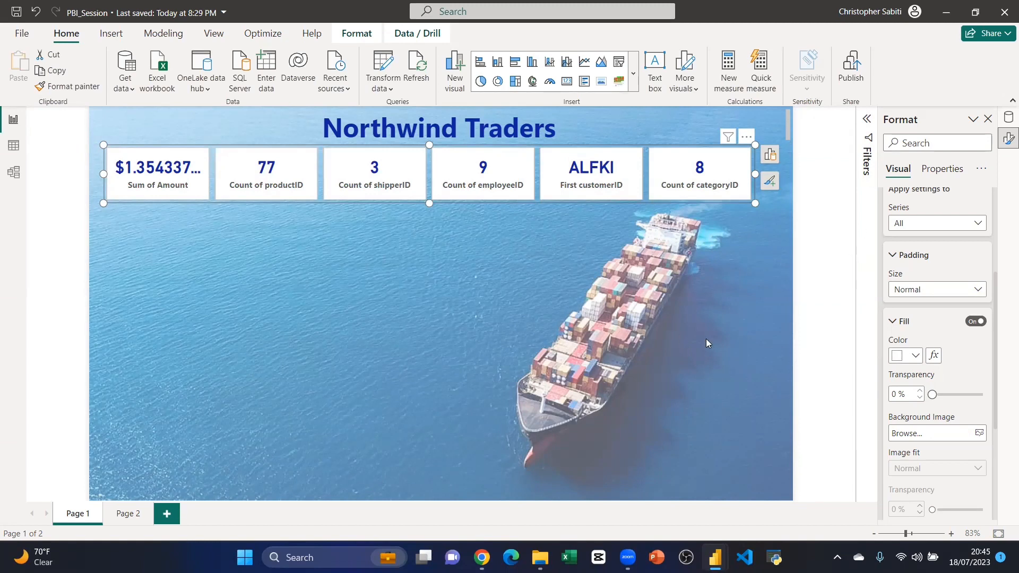
Step: Add the children picture from the Downloads folder as the background image of the cards' fill
{"action": "scroll", "coordinate": [964, 365], "scroll_direction": "down", "scroll_amount": 1}
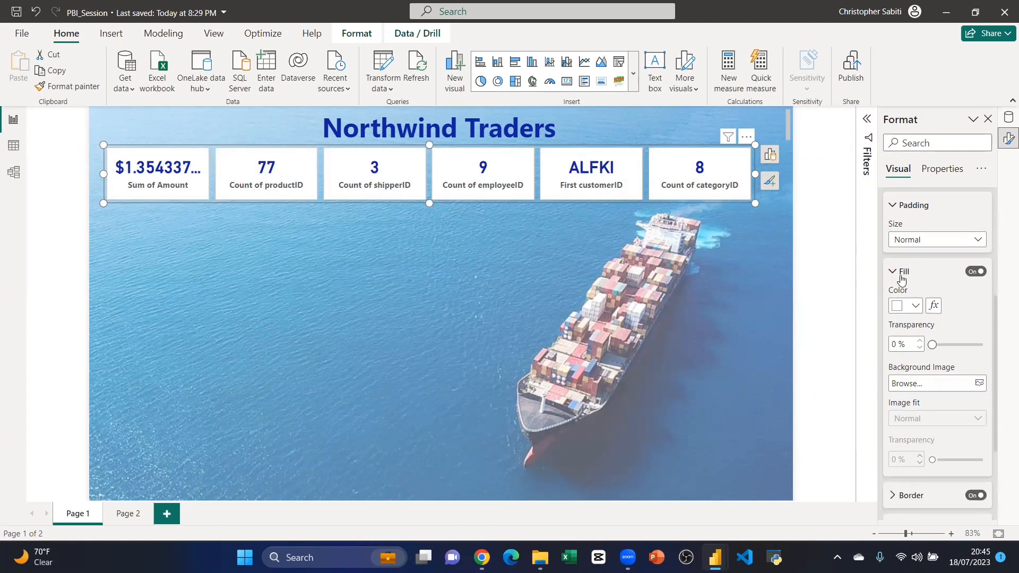
{"action": "left_click", "coordinate": [980, 384]}
{"action": "left_click", "coordinate": [334, 241]}
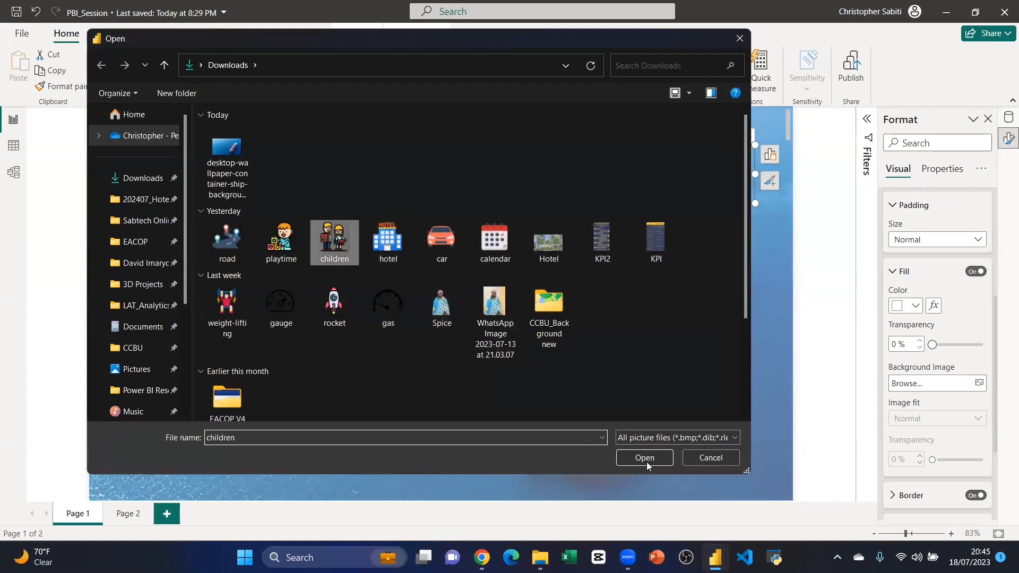
{"action": "left_click", "coordinate": [645, 458]}
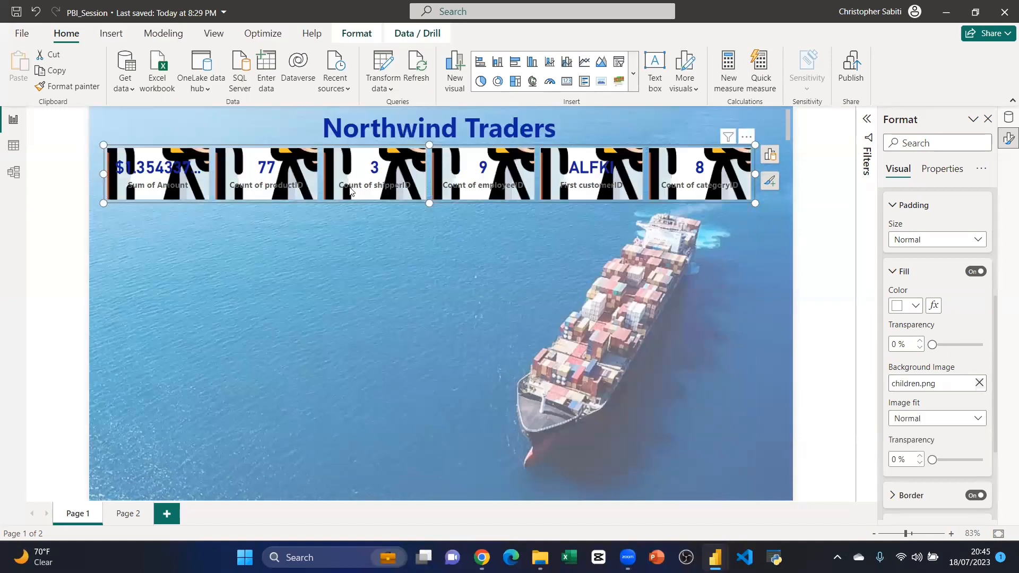
Step: Try the Fit option for the cards' background image, and remove the children picture from the fill
{"action": "left_click", "coordinate": [911, 420]}
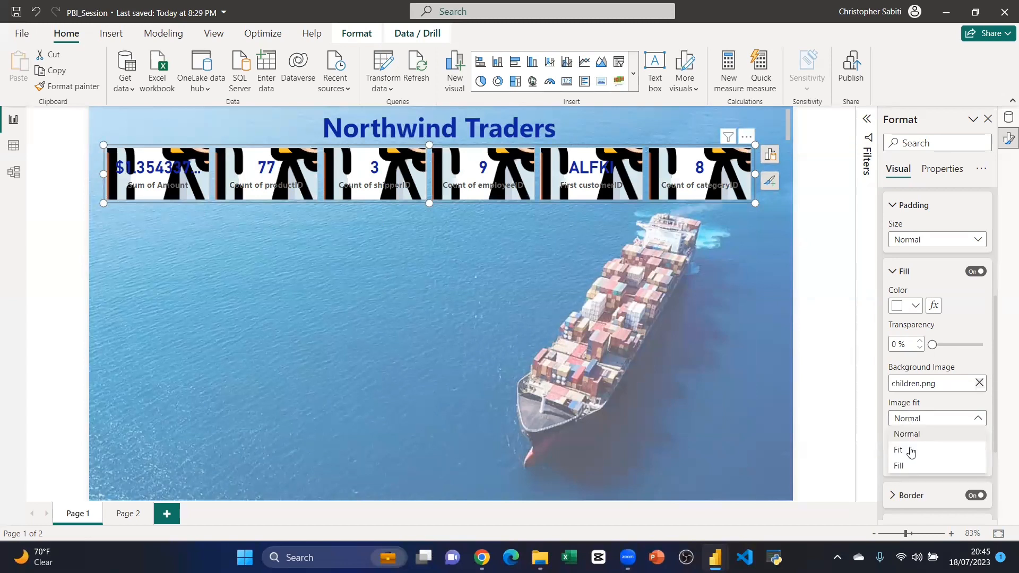
{"action": "left_click", "coordinate": [911, 451]}
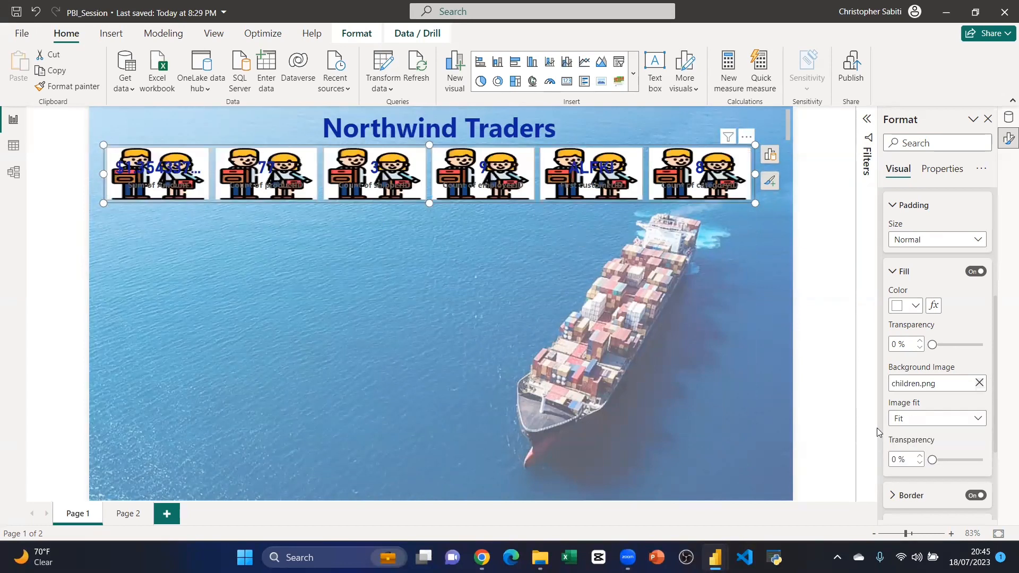
{"action": "left_click", "coordinate": [910, 419]}
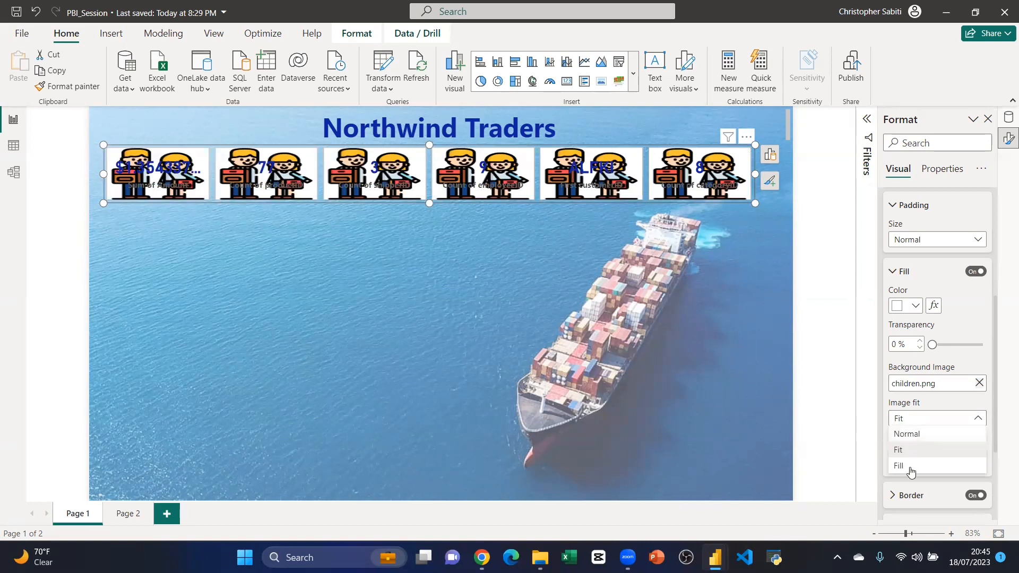
{"action": "left_click", "coordinate": [979, 384]}
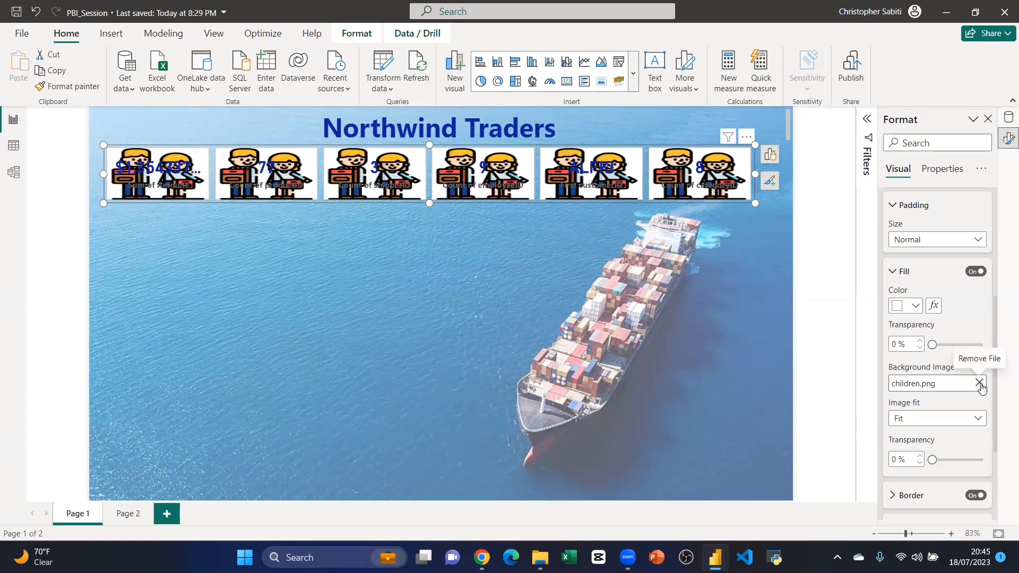
{"action": "left_click", "coordinate": [980, 383]}
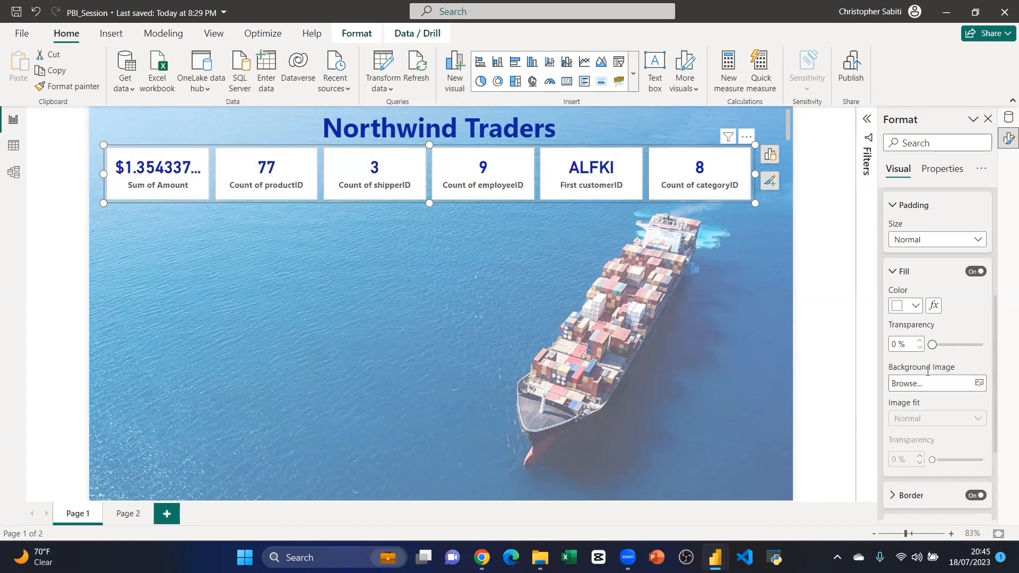
{"action": "scroll", "coordinate": [927, 372], "scroll_direction": "down", "scroll_amount": 2}
{"action": "scroll", "coordinate": [923, 329], "scroll_direction": "up", "scroll_amount": 2}
{"action": "left_click", "coordinate": [905, 270]}
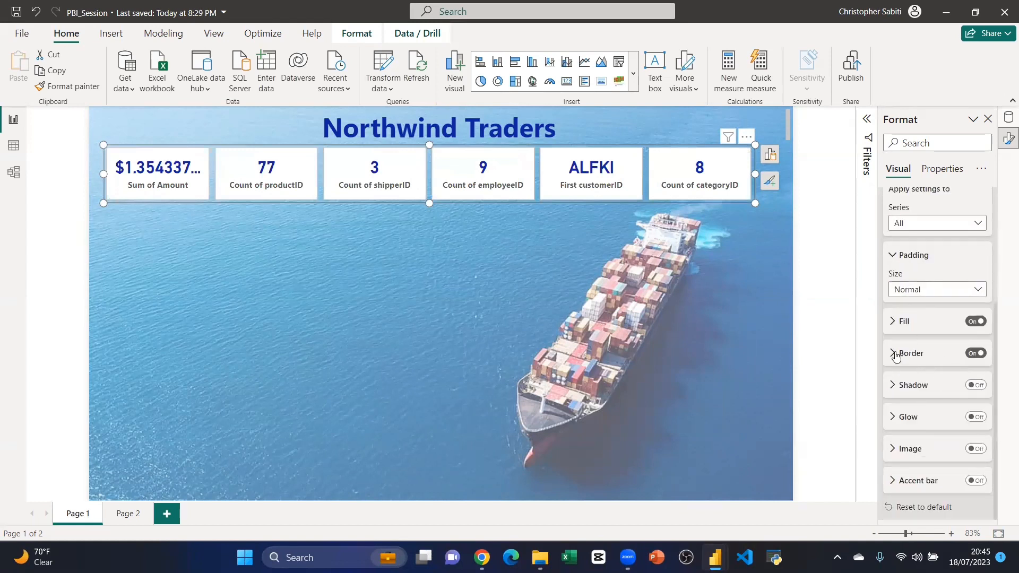
Step: Set the border color of all cards to dark blue and the border width to 2 px
{"action": "left_click", "coordinate": [896, 353]}
{"action": "scroll", "coordinate": [902, 348], "scroll_direction": "down", "scroll_amount": 2}
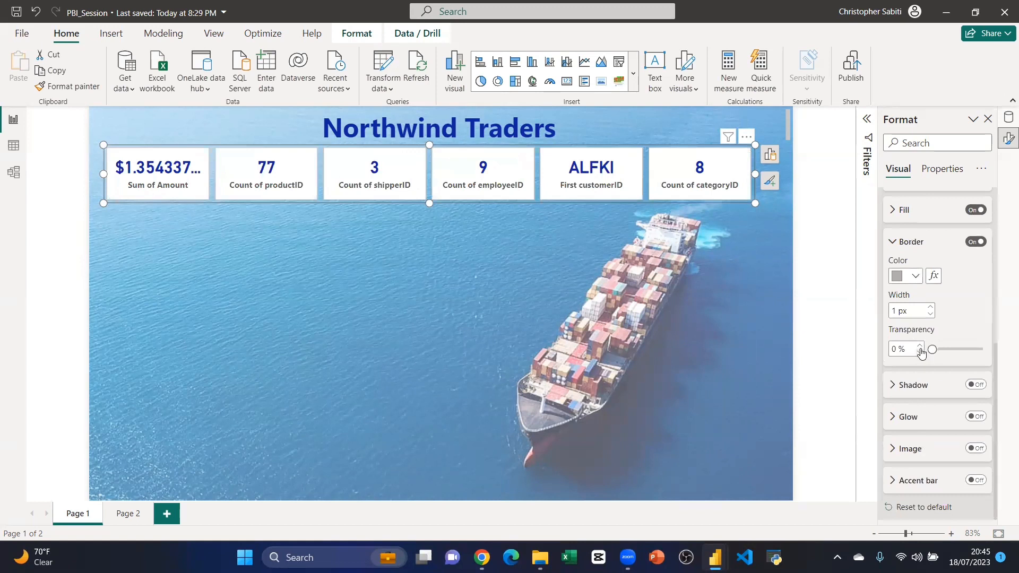
{"action": "left_click", "coordinate": [916, 282]}
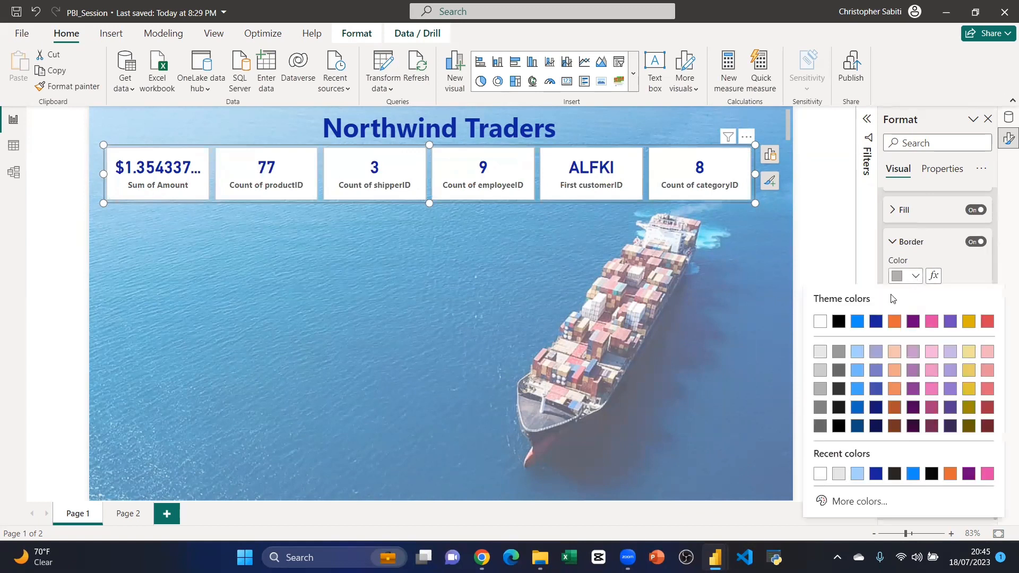
{"action": "left_click", "coordinate": [875, 326]}
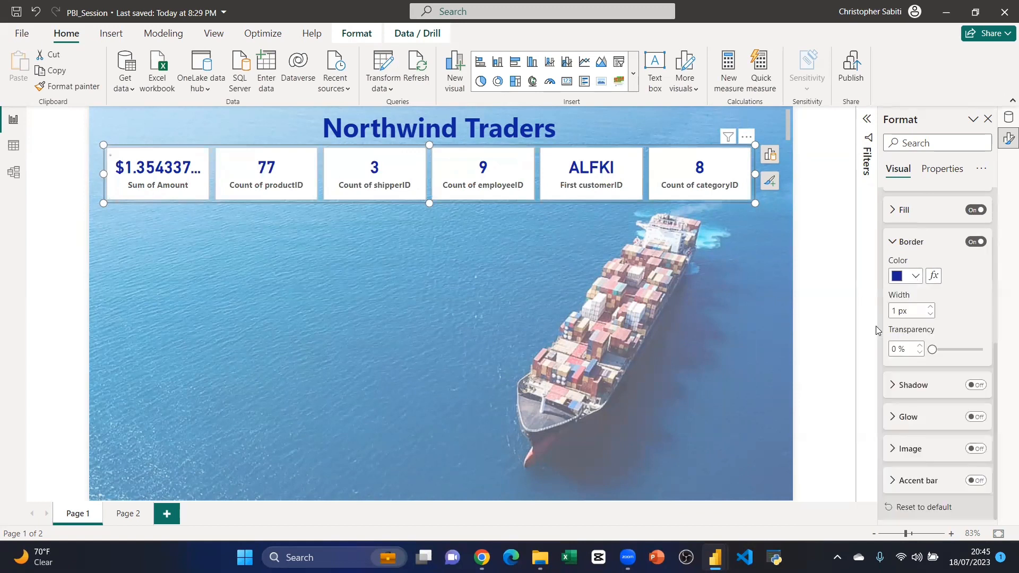
{"action": "left_click", "coordinate": [929, 309]}
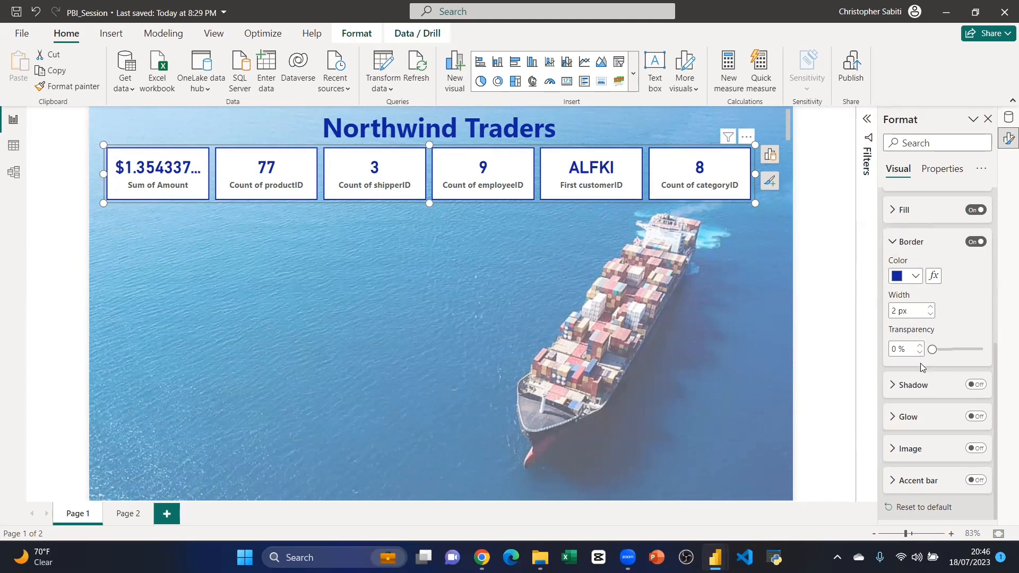
{"action": "left_click_drag", "start_coordinate": [932, 349], "coordinate": [939, 349]}
{"action": "left_click", "coordinate": [908, 242]}
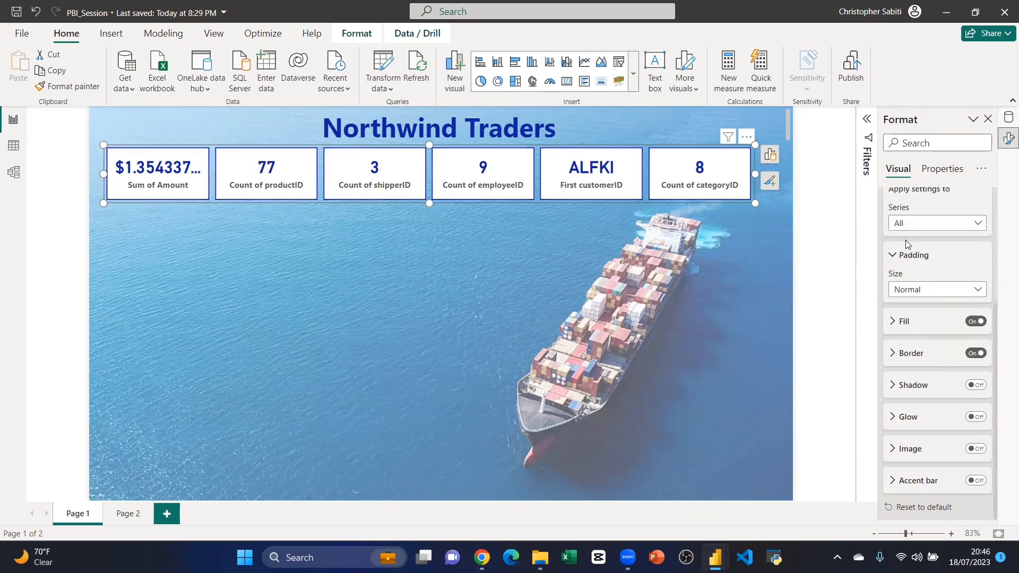
Step: Try the shadow and glow effects on the cards and turn both off again
{"action": "left_click", "coordinate": [914, 385]}
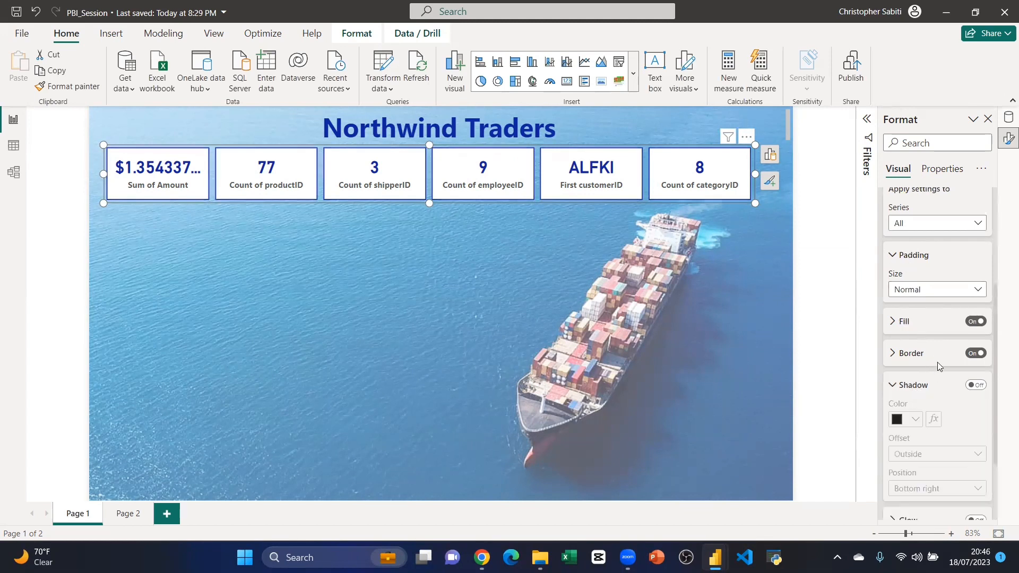
{"action": "scroll", "coordinate": [937, 362], "scroll_direction": "down", "scroll_amount": 2}
{"action": "left_click", "coordinate": [975, 285]}
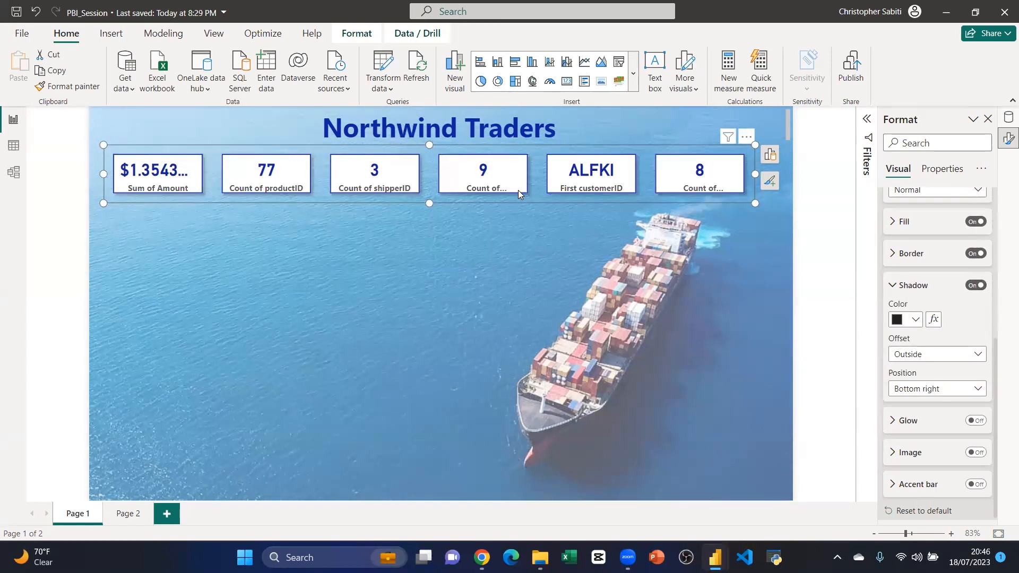
{"action": "left_click", "coordinate": [975, 285]}
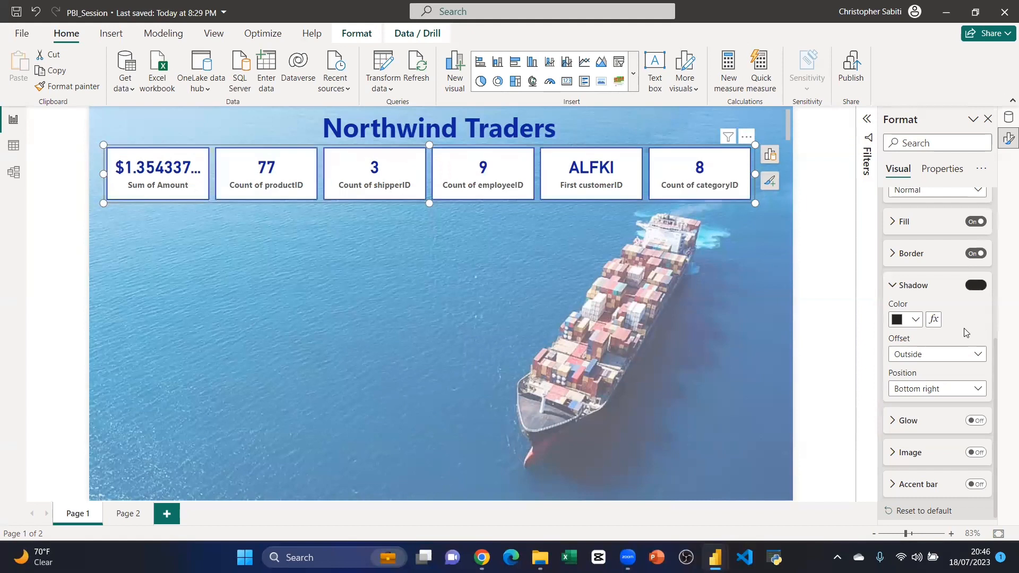
{"action": "left_click", "coordinate": [909, 285]}
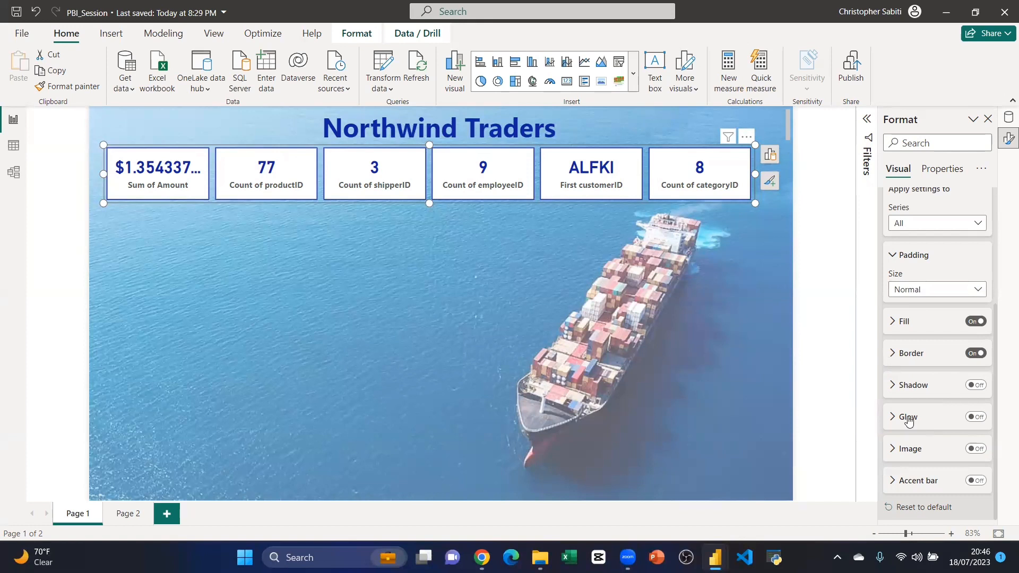
{"action": "left_click", "coordinate": [976, 417]}
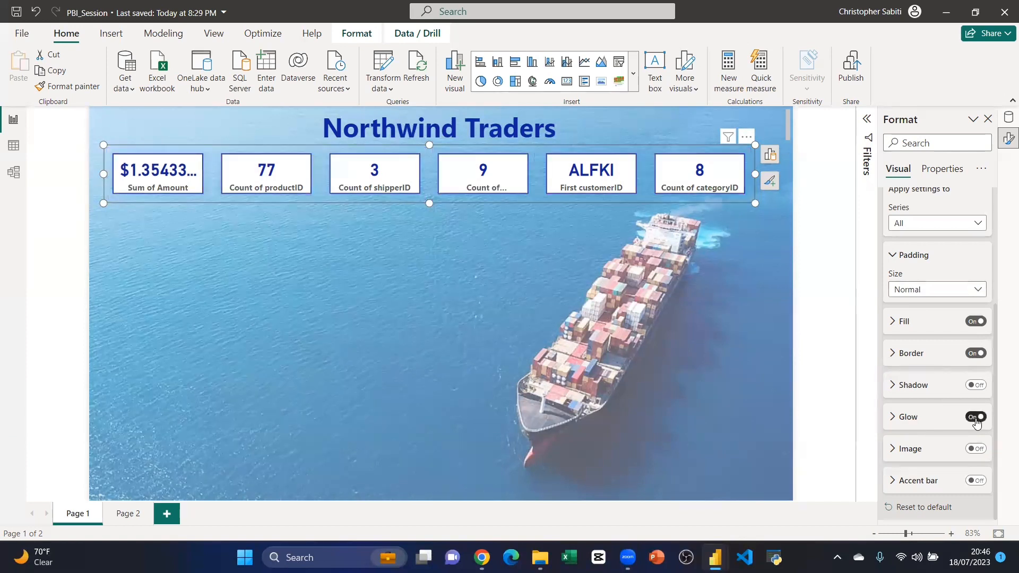
{"action": "left_click", "coordinate": [975, 417]}
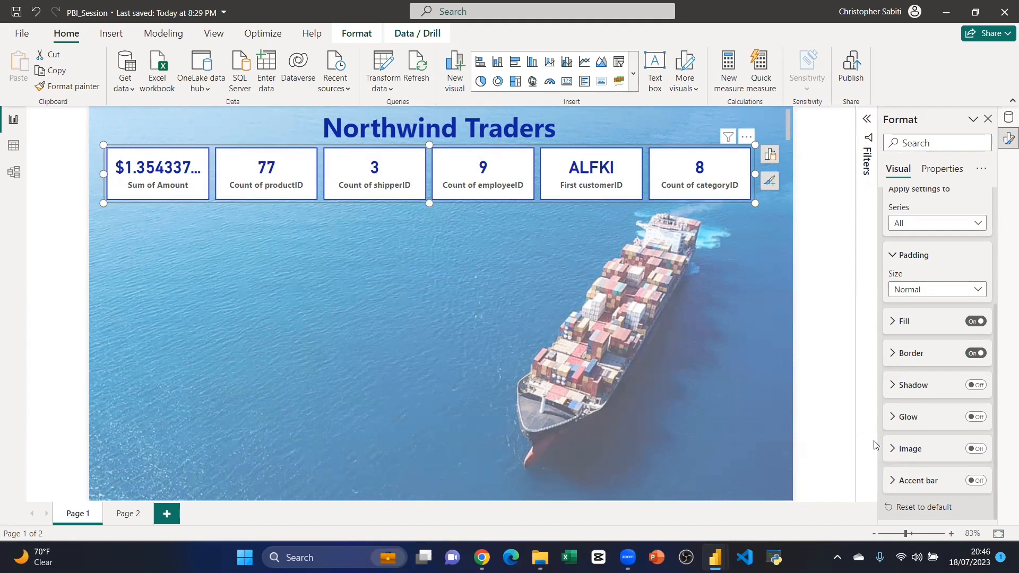
Step: Turn on the image option for the cards and show its settings
{"action": "left_click", "coordinate": [895, 447]}
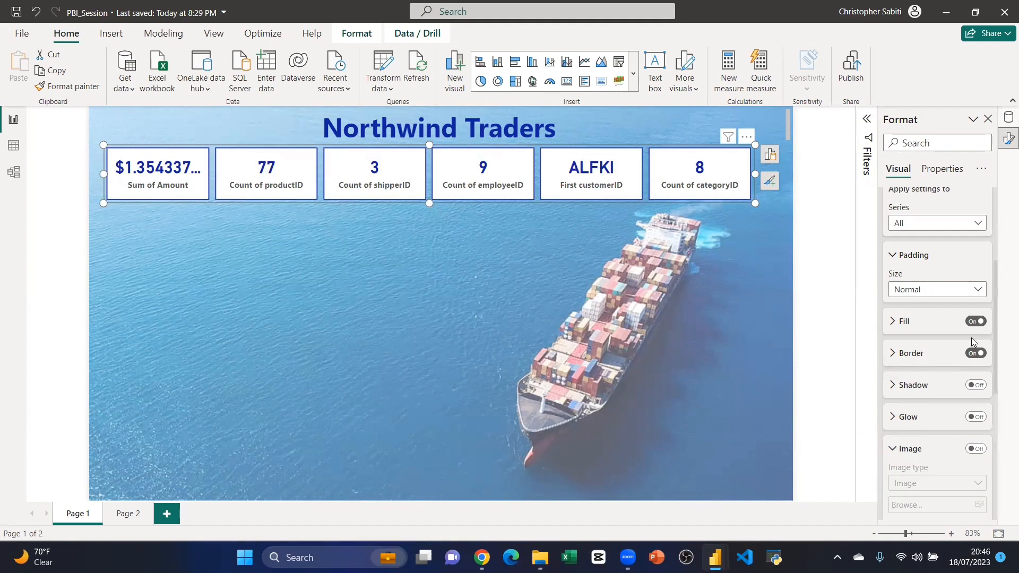
{"action": "scroll", "coordinate": [971, 338], "scroll_direction": "down", "scroll_amount": 4}
{"action": "left_click", "coordinate": [976, 248]}
{"action": "scroll", "coordinate": [947, 323], "scroll_direction": "up", "scroll_amount": 1}
{"action": "scroll", "coordinate": [939, 322], "scroll_direction": "up", "scroll_amount": 2}
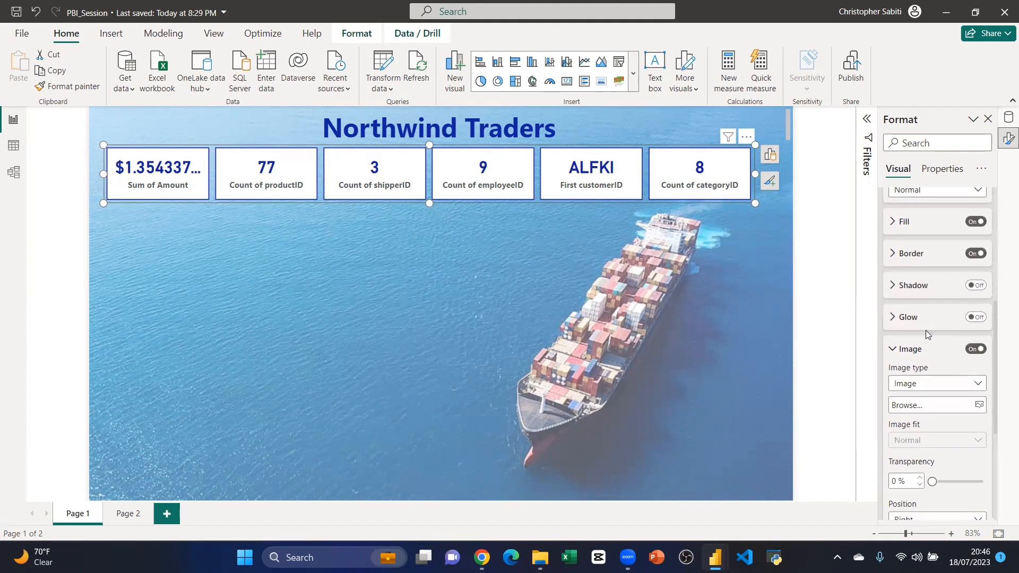
Step: Switch to the 3D_EACOP_V4.0 report, examine the card images on its Violations and Camera Spot pages, and return to PBI_Session
{"action": "mouse_move", "coordinate": [714, 558]}
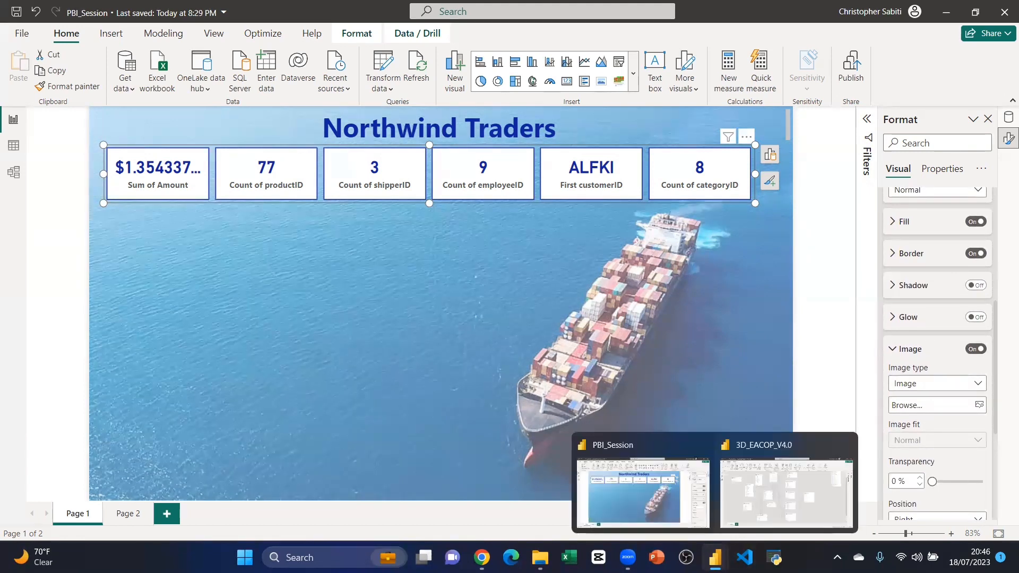
{"action": "left_click", "coordinate": [711, 475]}
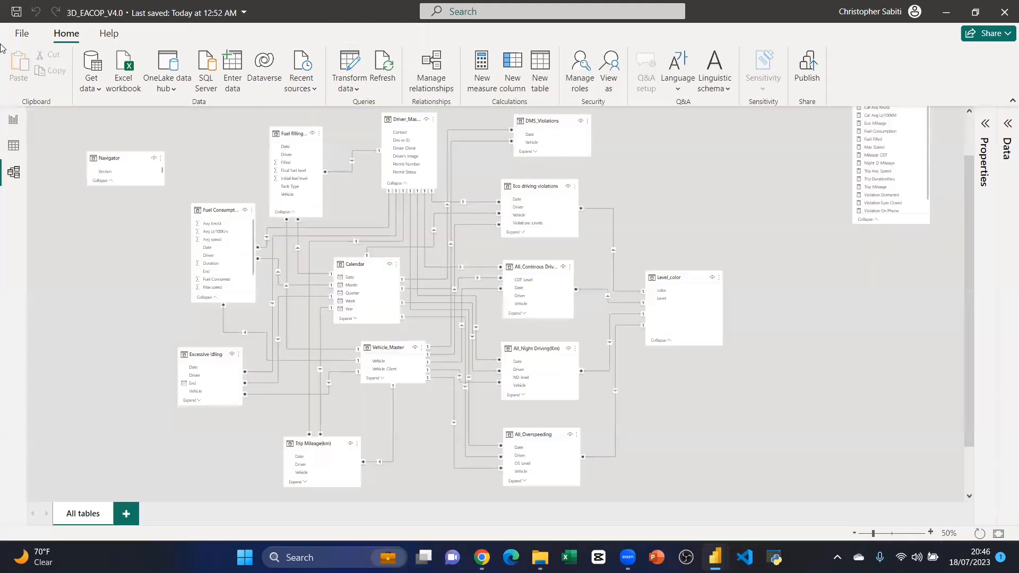
{"action": "left_click", "coordinate": [9, 125]}
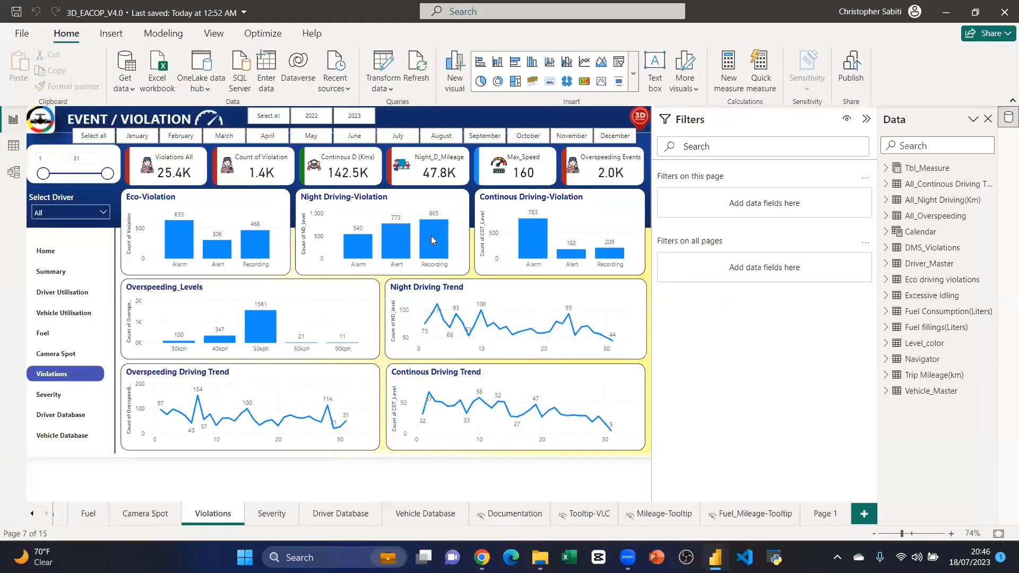
{"action": "left_click", "coordinate": [866, 119]}
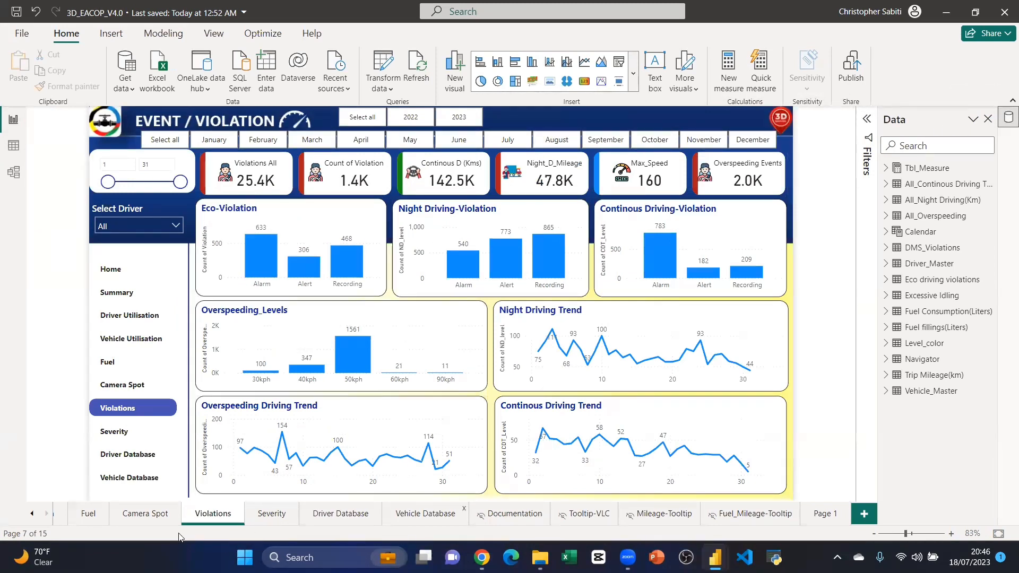
{"action": "left_click", "coordinate": [154, 514]}
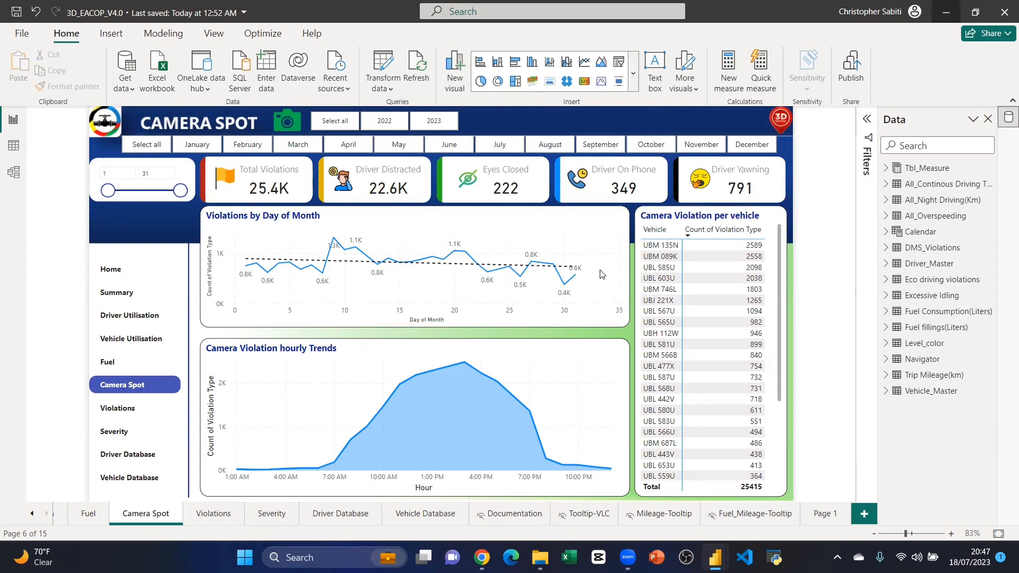
{"action": "key", "text": "super+Down"}
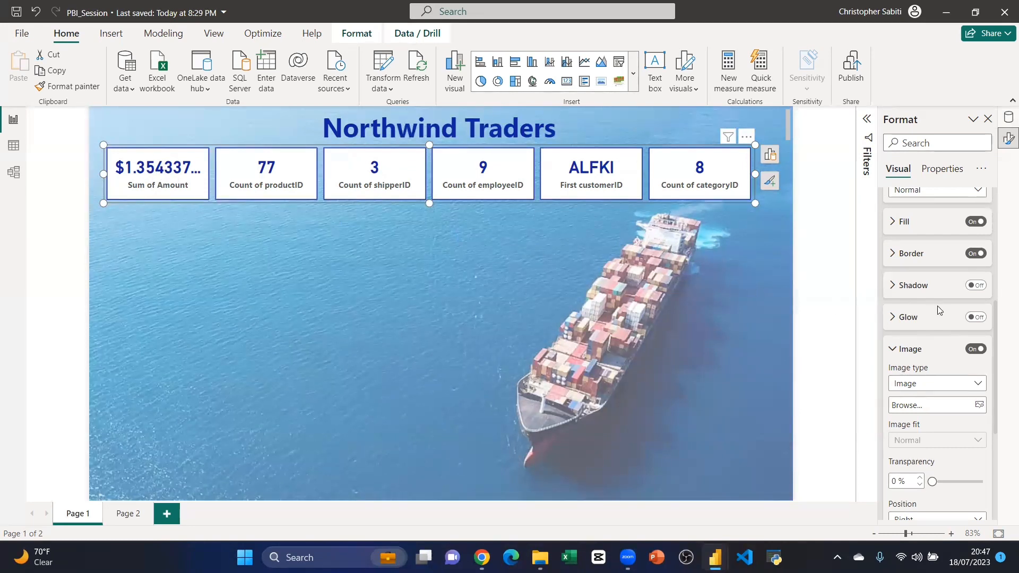
Step: Try Thousands as the display units of the Sum of Amount callout value and set them to Millions
{"action": "scroll", "coordinate": [934, 307], "scroll_direction": "up", "scroll_amount": 4}
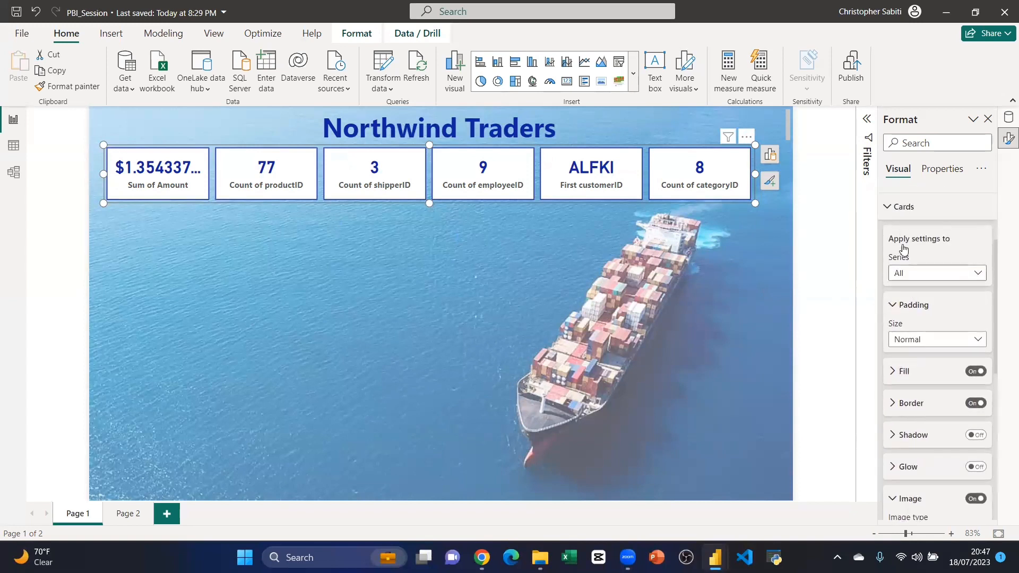
{"action": "scroll", "coordinate": [885, 254], "scroll_direction": "up", "scroll_amount": 2}
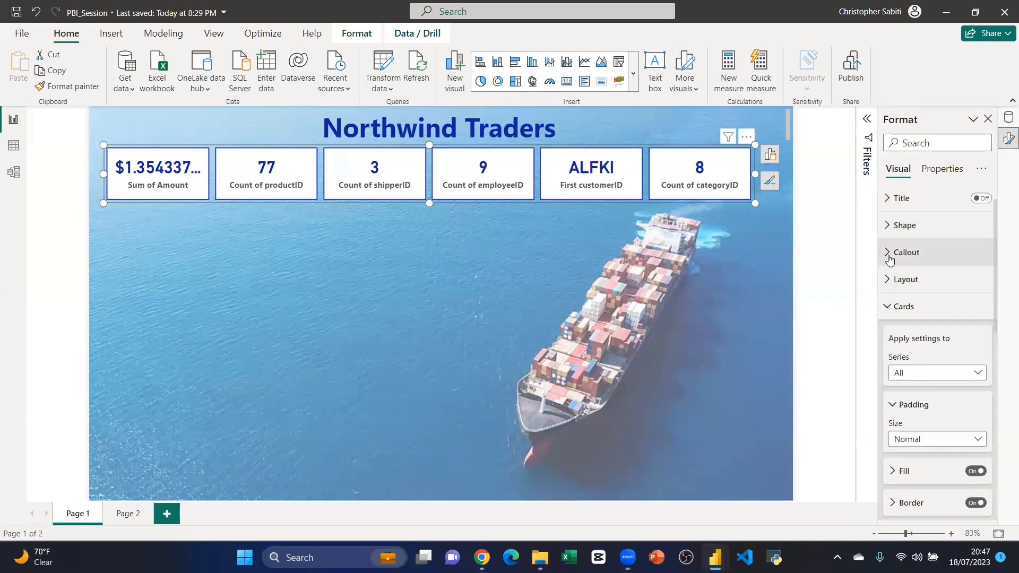
{"action": "left_click", "coordinate": [885, 254]}
{"action": "scroll", "coordinate": [962, 225], "scroll_direction": "down", "scroll_amount": 2}
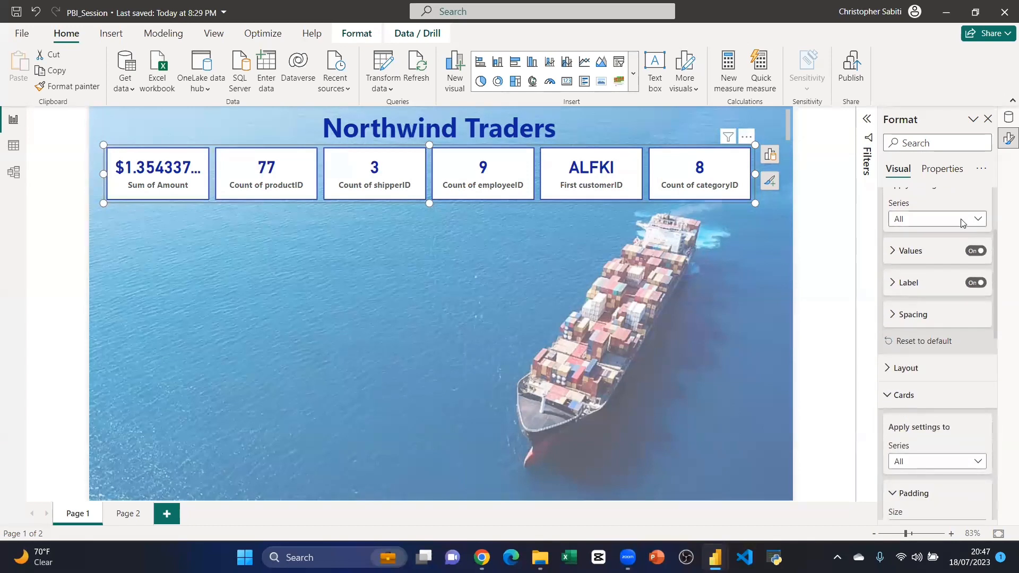
{"action": "left_click", "coordinate": [961, 222]}
{"action": "left_click", "coordinate": [932, 251]}
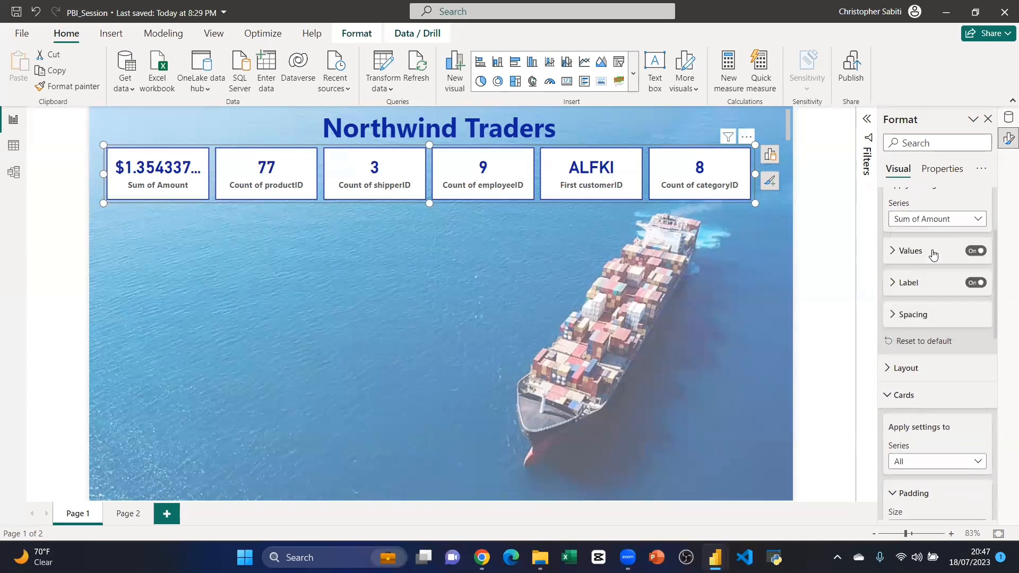
{"action": "left_click", "coordinate": [893, 253]}
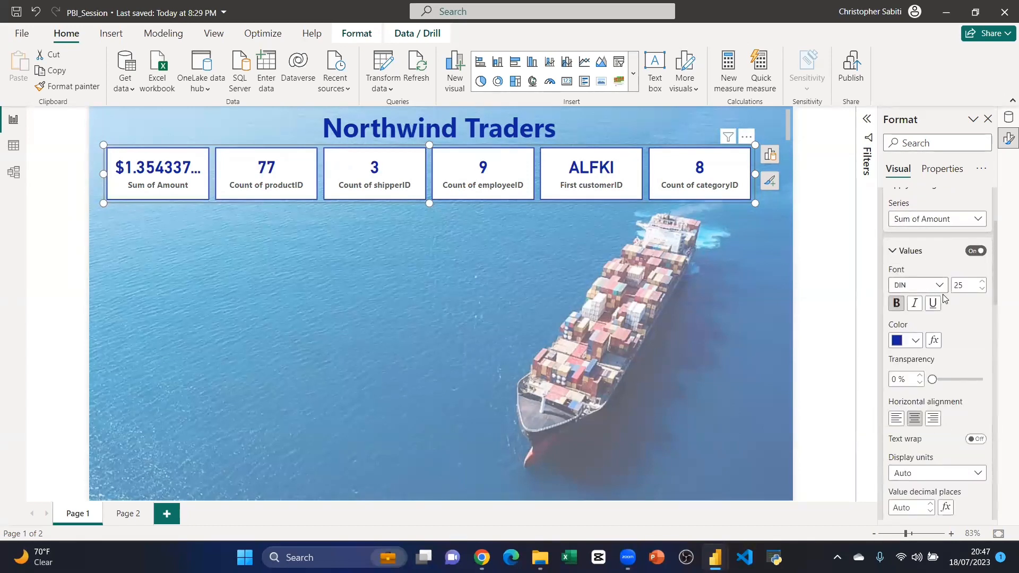
{"action": "scroll", "coordinate": [944, 303], "scroll_direction": "down", "scroll_amount": 2}
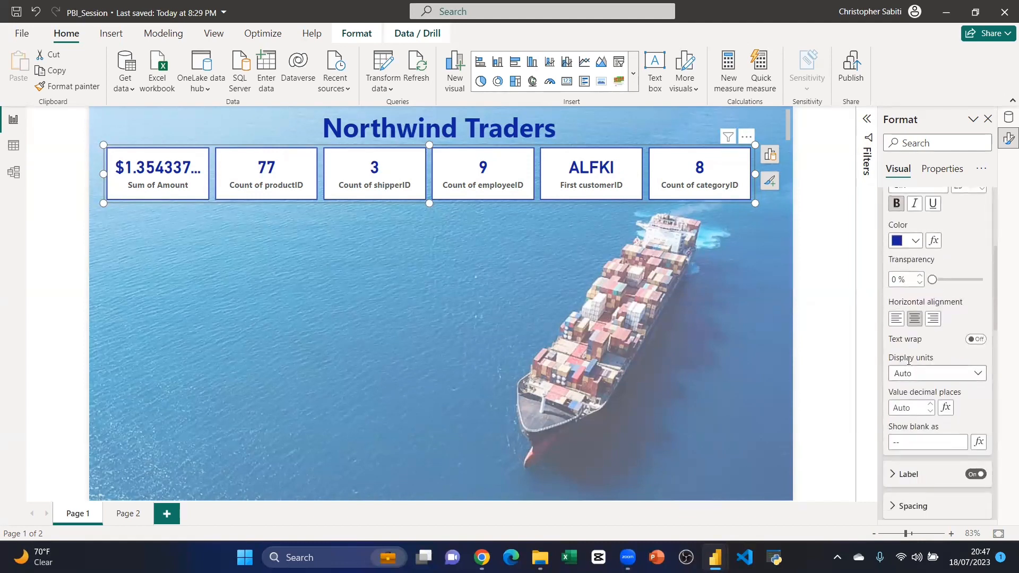
{"action": "left_click", "coordinate": [973, 377]}
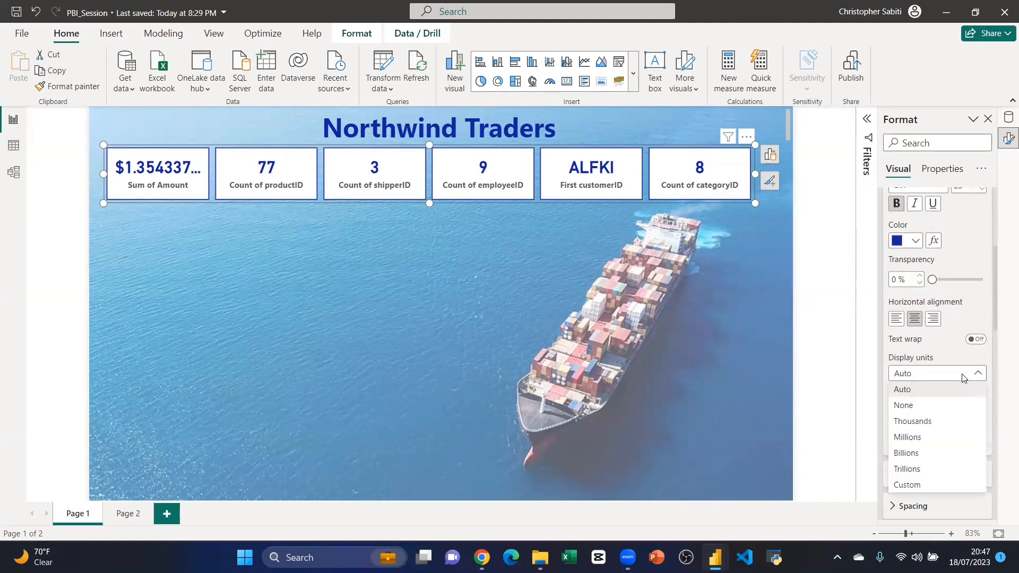
{"action": "left_click", "coordinate": [917, 424]}
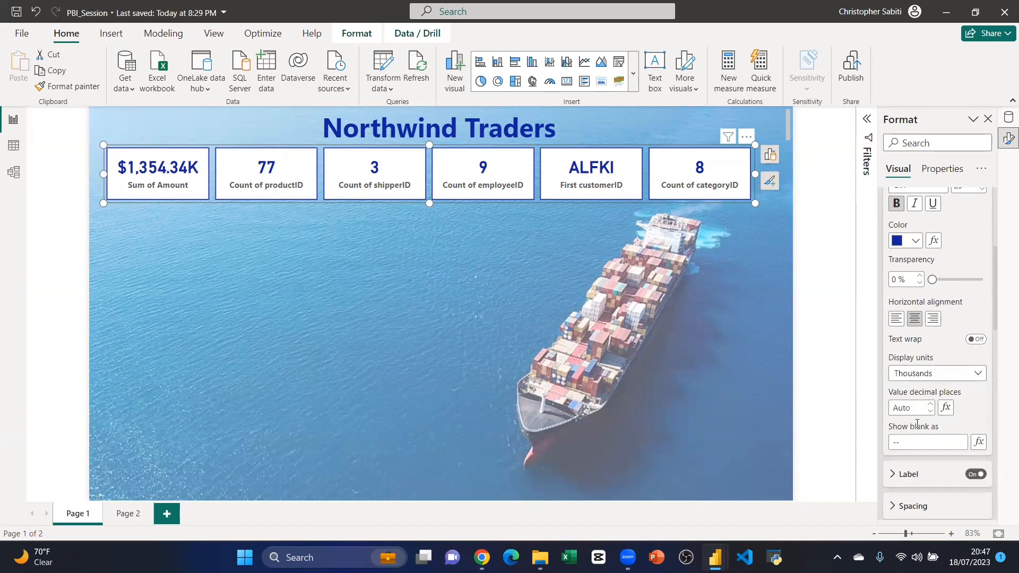
{"action": "left_click", "coordinate": [936, 374]}
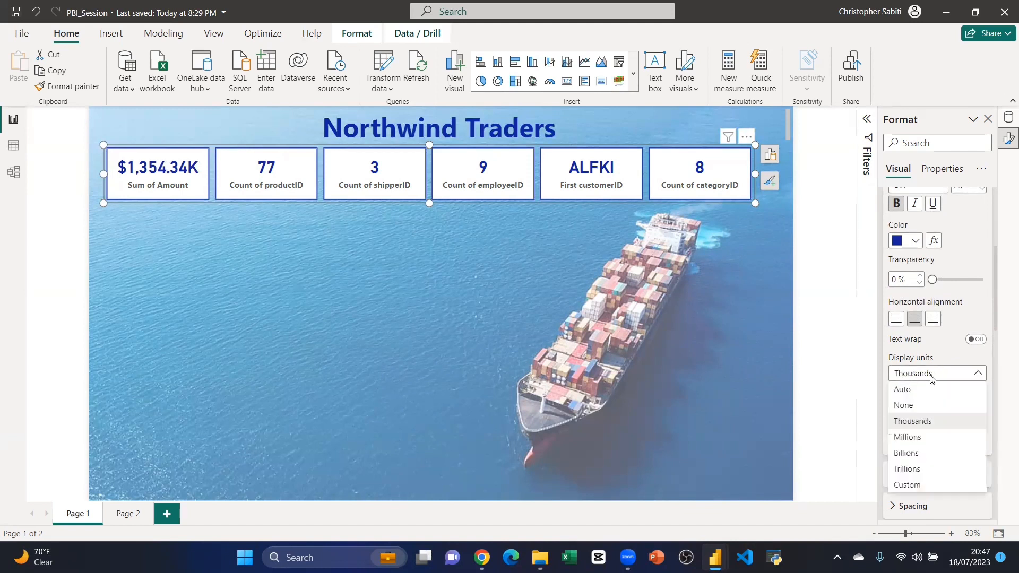
{"action": "left_click", "coordinate": [910, 437]}
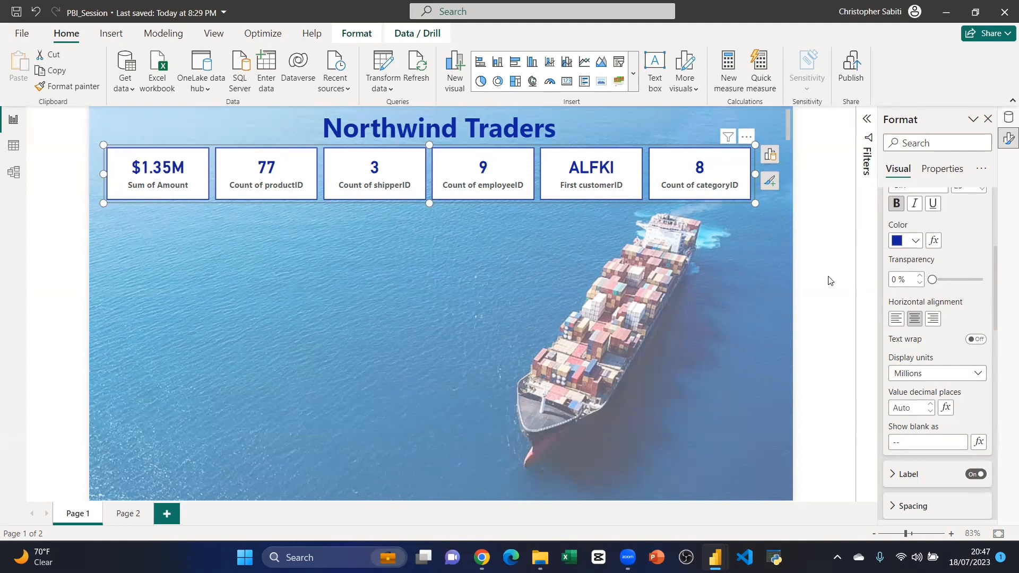
Step: Collapse the Callout settings and examine the card options from padding down to the image settings
{"action": "scroll", "coordinate": [934, 265], "scroll_direction": "up", "scroll_amount": 5}
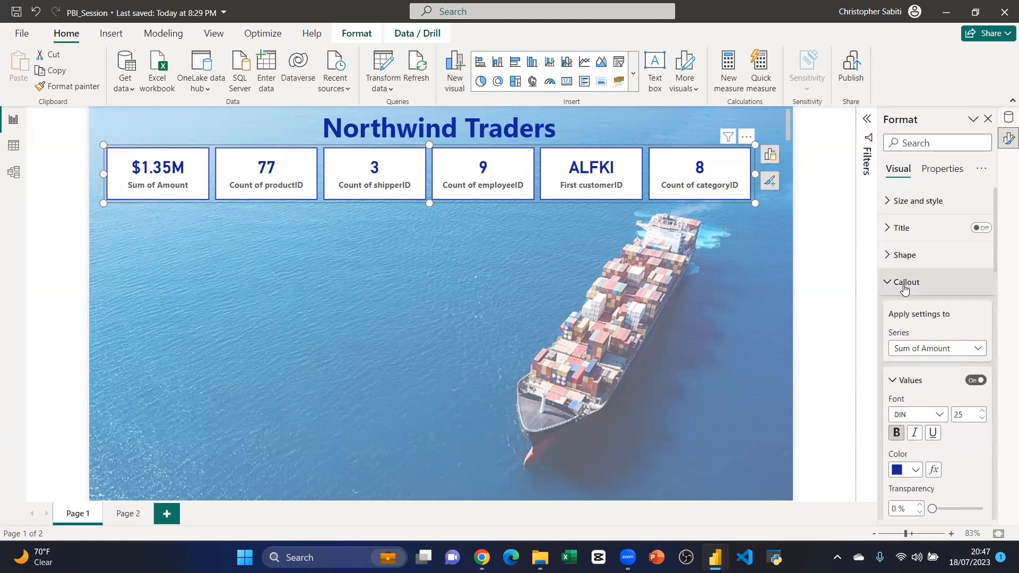
{"action": "left_click", "coordinate": [904, 287]}
{"action": "left_click", "coordinate": [910, 338]}
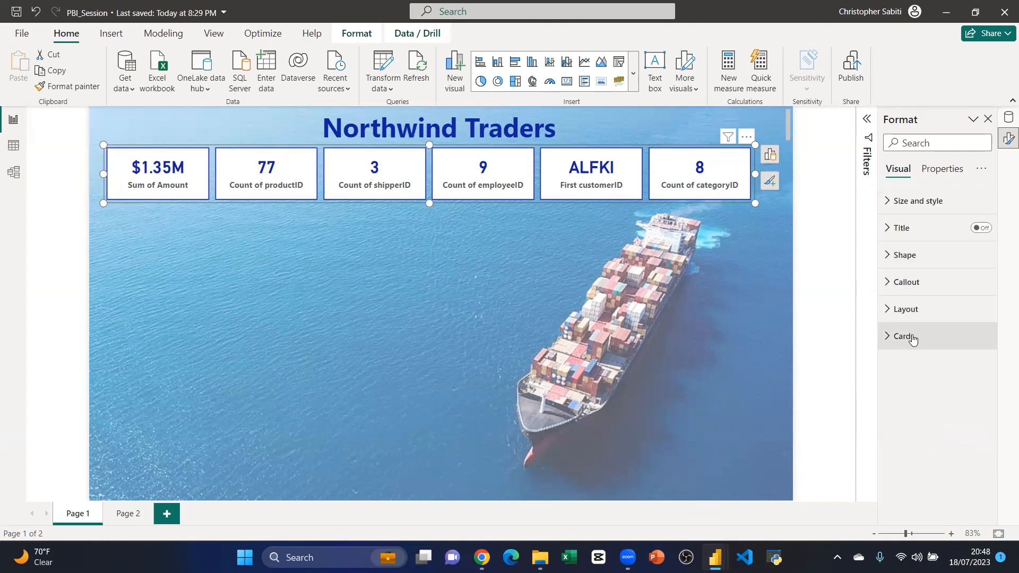
{"action": "left_click", "coordinate": [912, 338]}
{"action": "scroll", "coordinate": [944, 307], "scroll_direction": "down", "scroll_amount": 3}
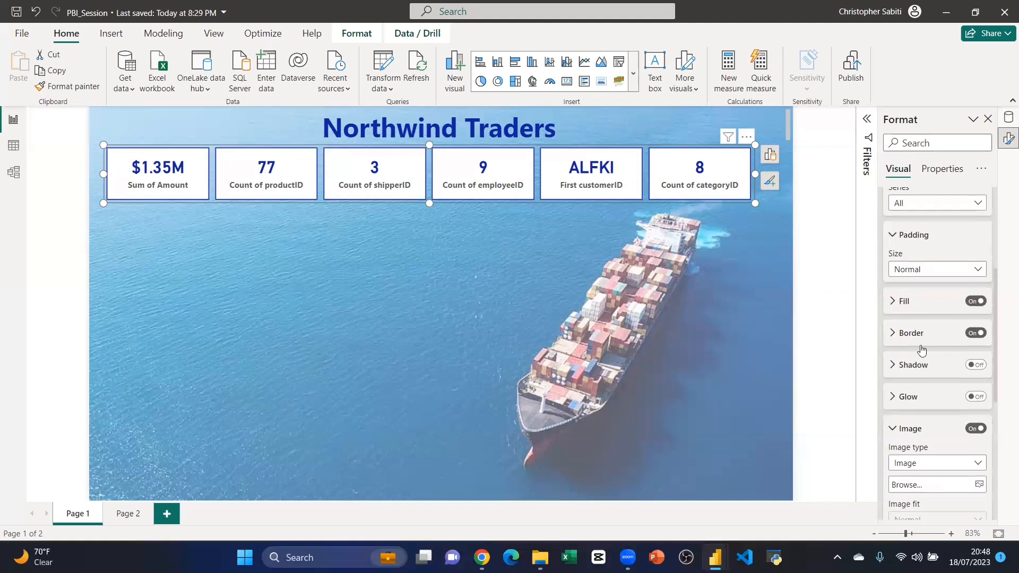
{"action": "scroll", "coordinate": [934, 344], "scroll_direction": "down", "scroll_amount": 5}
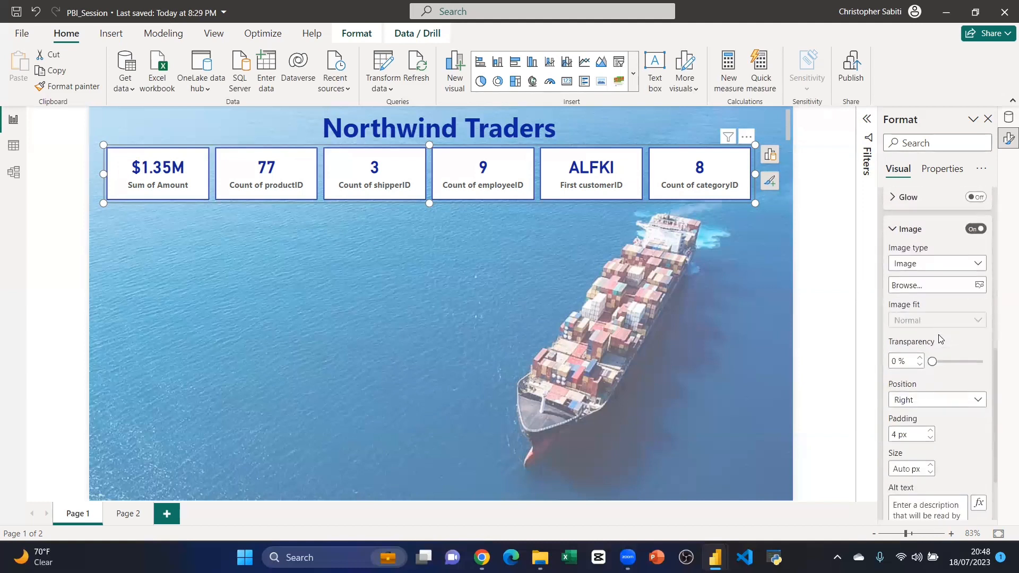
{"action": "scroll", "coordinate": [937, 335], "scroll_direction": "up", "scroll_amount": 5}
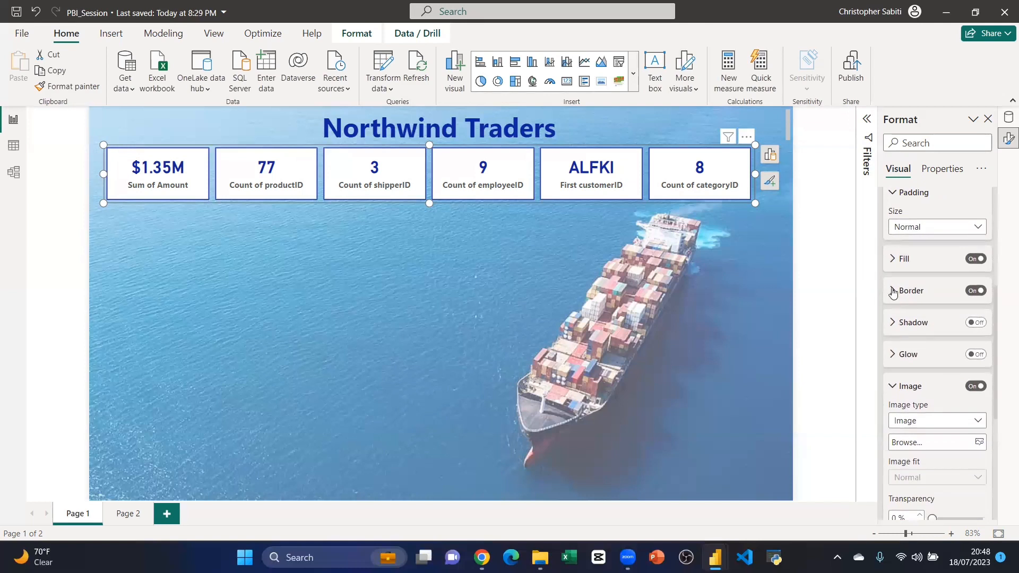
Step: Examine the border settings of the cards, collapse them and return to the image settings
{"action": "left_click", "coordinate": [893, 290]}
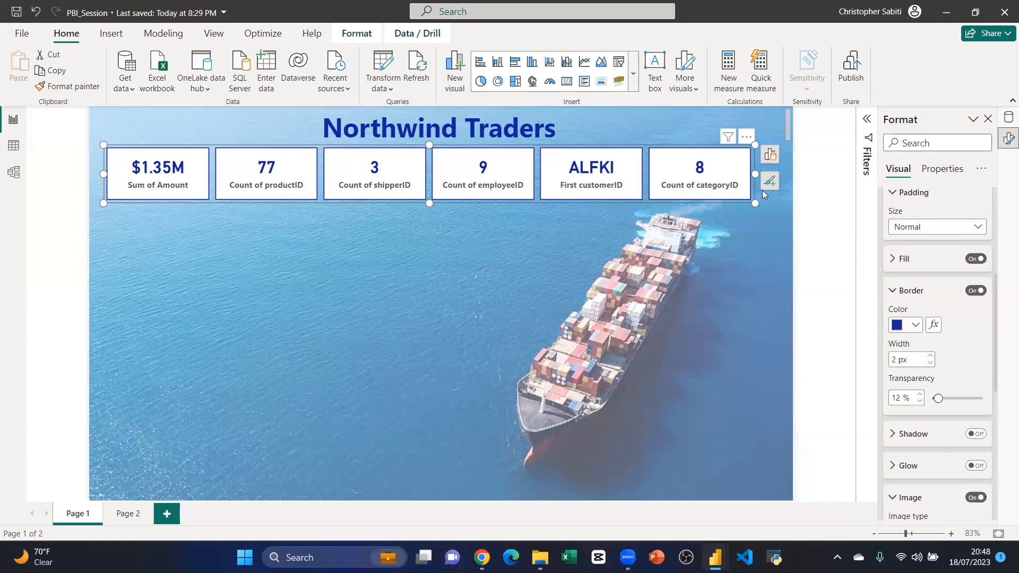
{"action": "left_click", "coordinate": [897, 292]}
{"action": "left_click", "coordinate": [896, 292]}
{"action": "left_click", "coordinate": [896, 292]}
{"action": "scroll", "coordinate": [907, 230], "scroll_direction": "up", "scroll_amount": 2}
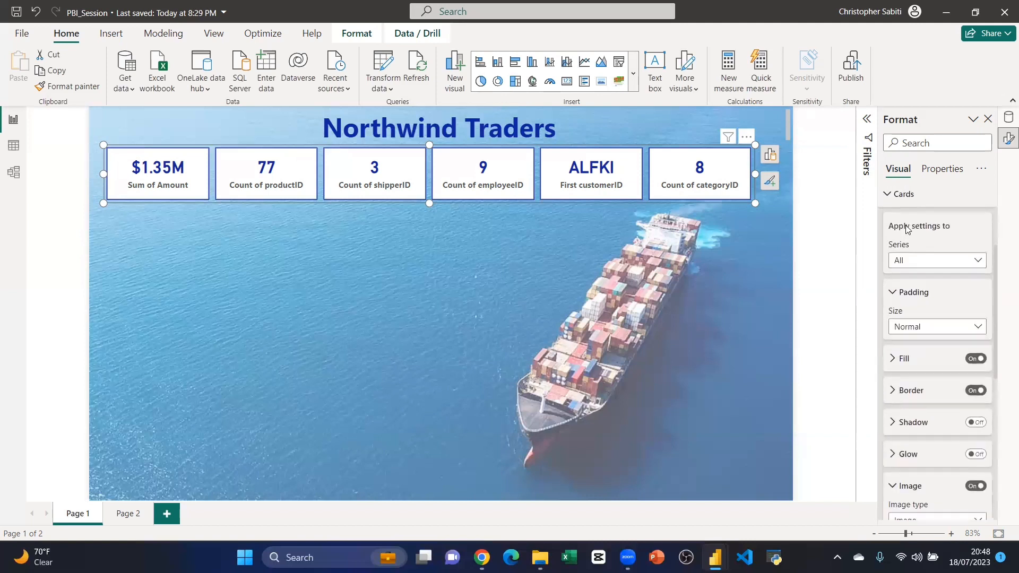
{"action": "scroll", "coordinate": [907, 229], "scroll_direction": "up", "scroll_amount": 1}
{"action": "scroll", "coordinate": [907, 223], "scroll_direction": "up", "scroll_amount": 2}
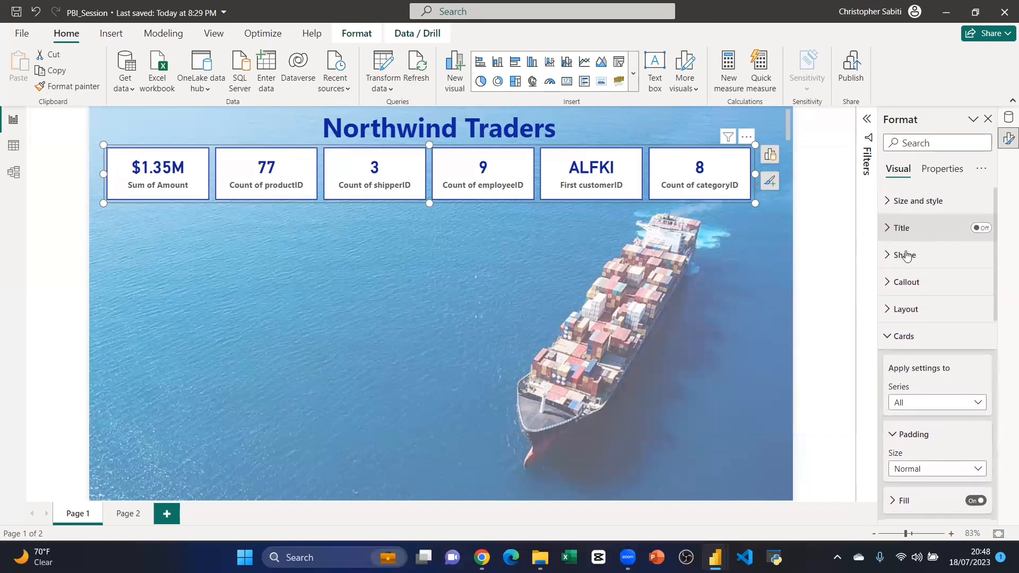
{"action": "scroll", "coordinate": [934, 325], "scroll_direction": "down", "scroll_amount": 7}
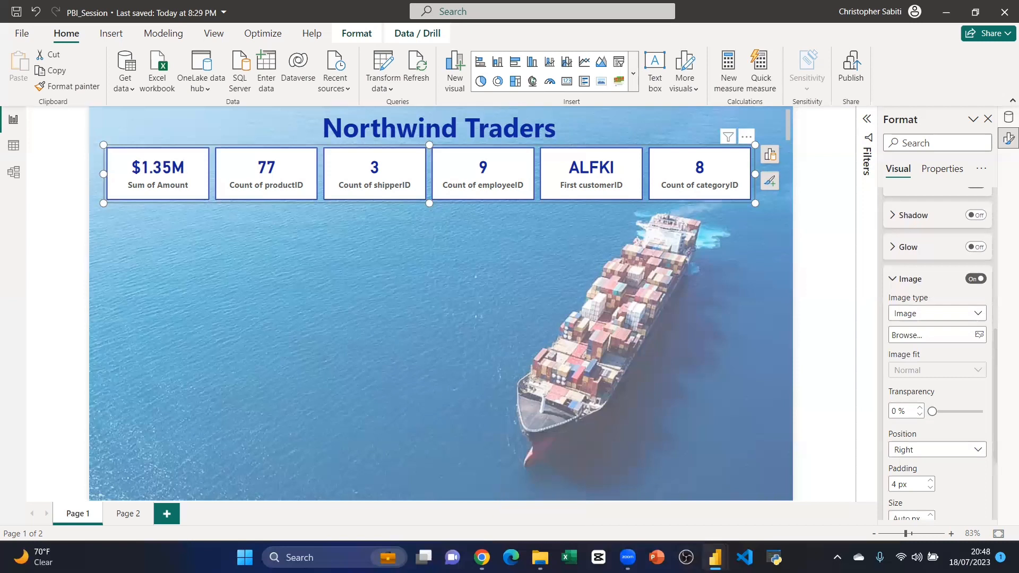
Step: Switch to Chrome and open the bookmarked Flaticon website in a new tab
{"action": "mouse_move", "coordinate": [715, 557]}
{"action": "mouse_move", "coordinate": [481, 557]}
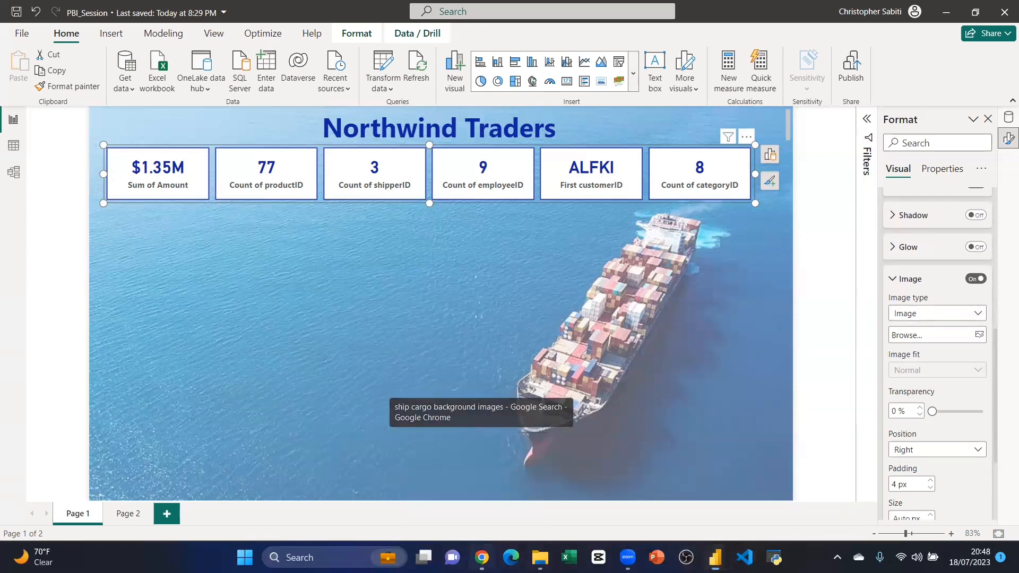
{"action": "key", "text": "alt+Tab"}
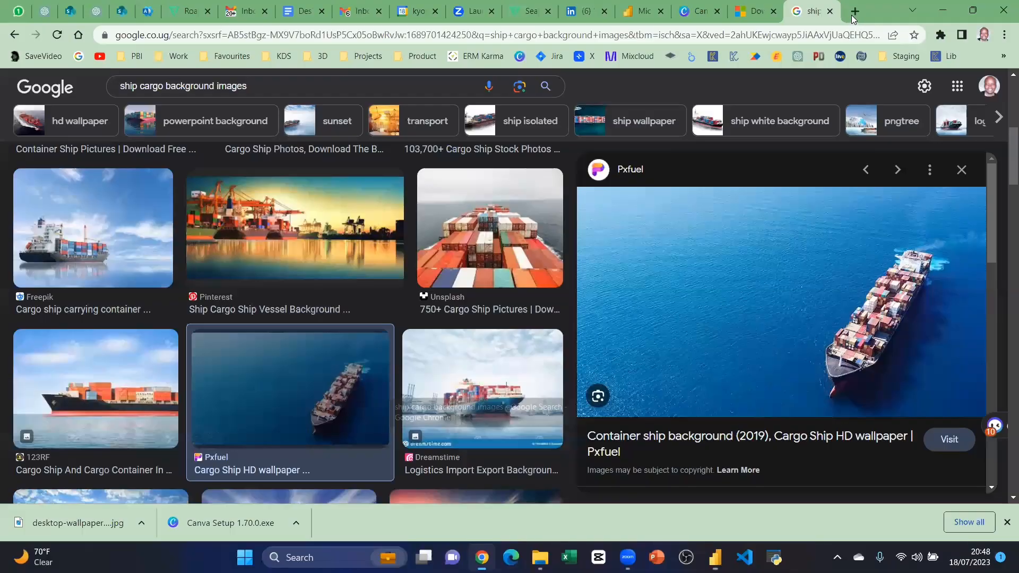
{"action": "key", "text": "ctrl+t"}
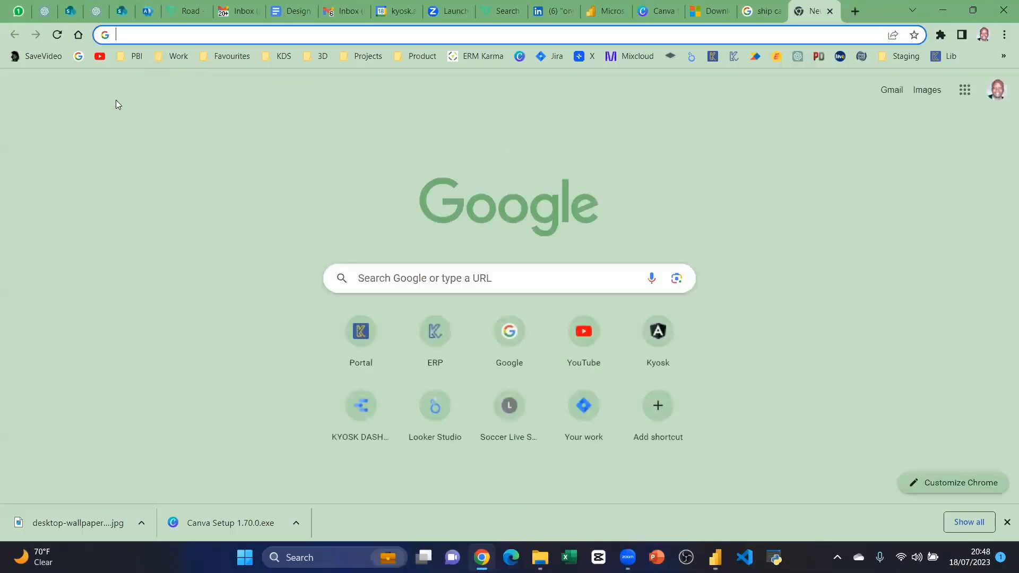
{"action": "left_click", "coordinate": [134, 56]}
{"action": "left_click", "coordinate": [167, 138]}
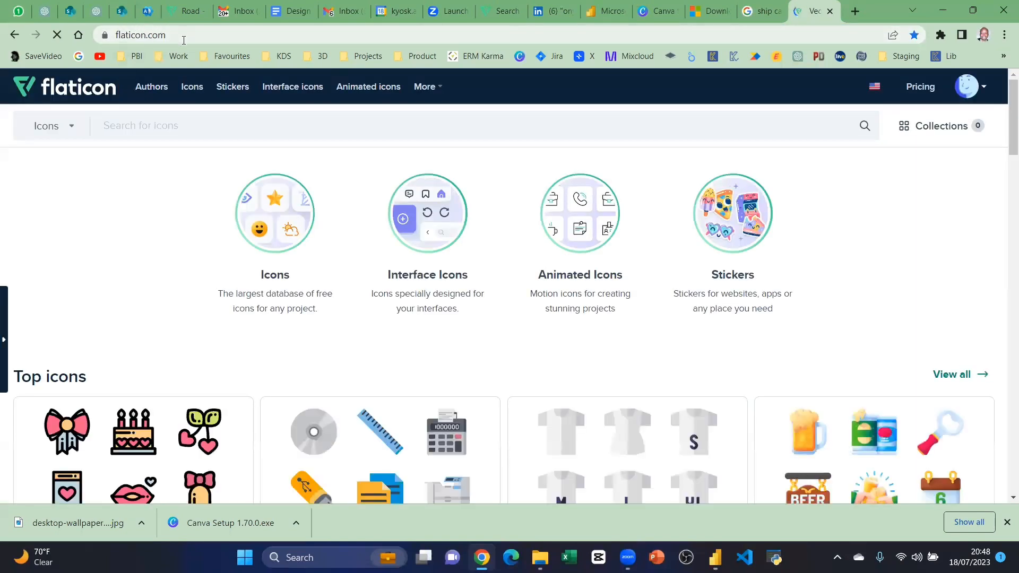
Step: Browse the Flaticon home page and search its icons for "amount"
{"action": "scroll", "coordinate": [407, 196], "scroll_direction": "down", "scroll_amount": 5}
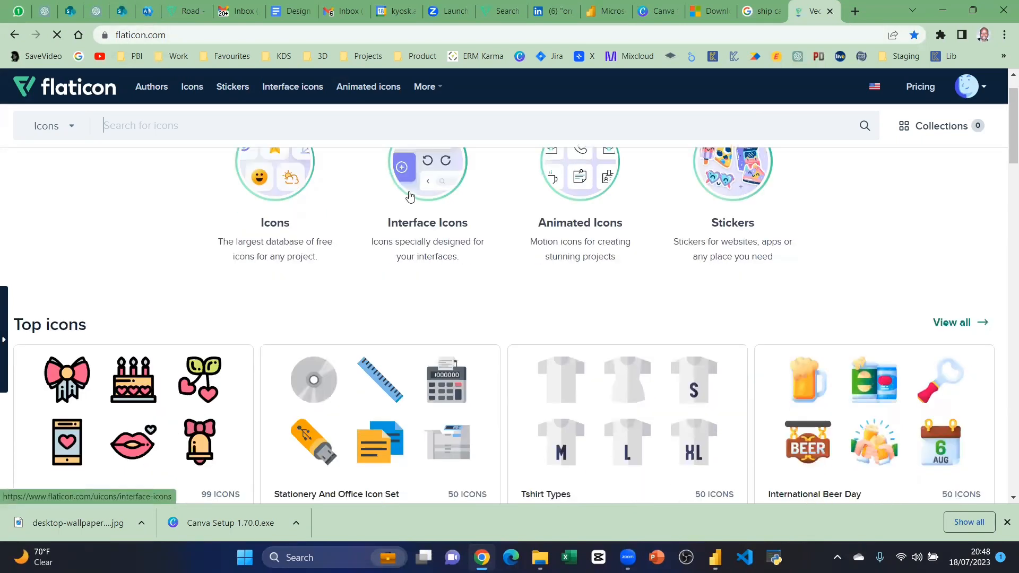
{"action": "scroll", "coordinate": [408, 192], "scroll_direction": "down", "scroll_amount": 6}
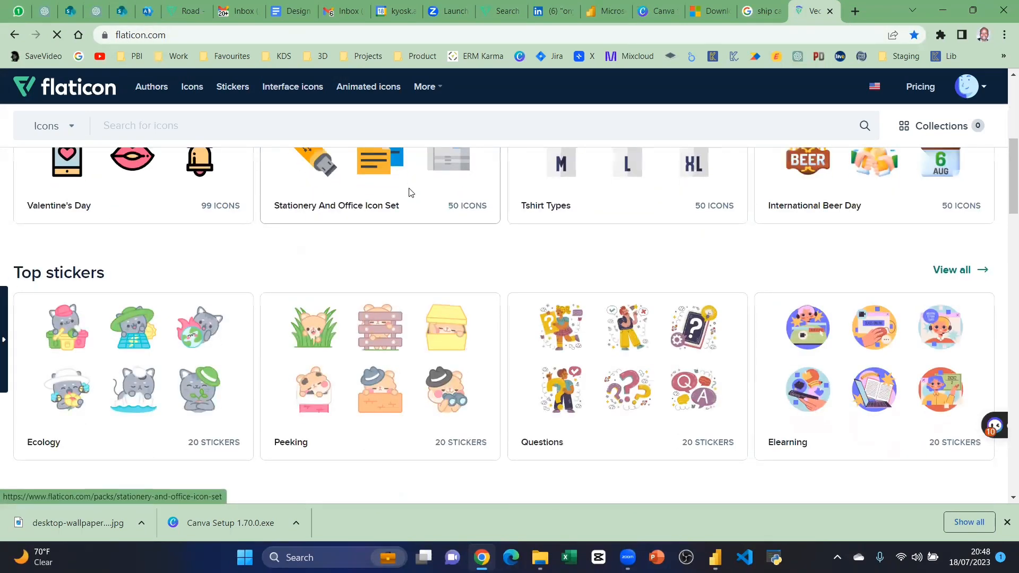
{"action": "scroll", "coordinate": [409, 185], "scroll_direction": "up", "scroll_amount": 11}
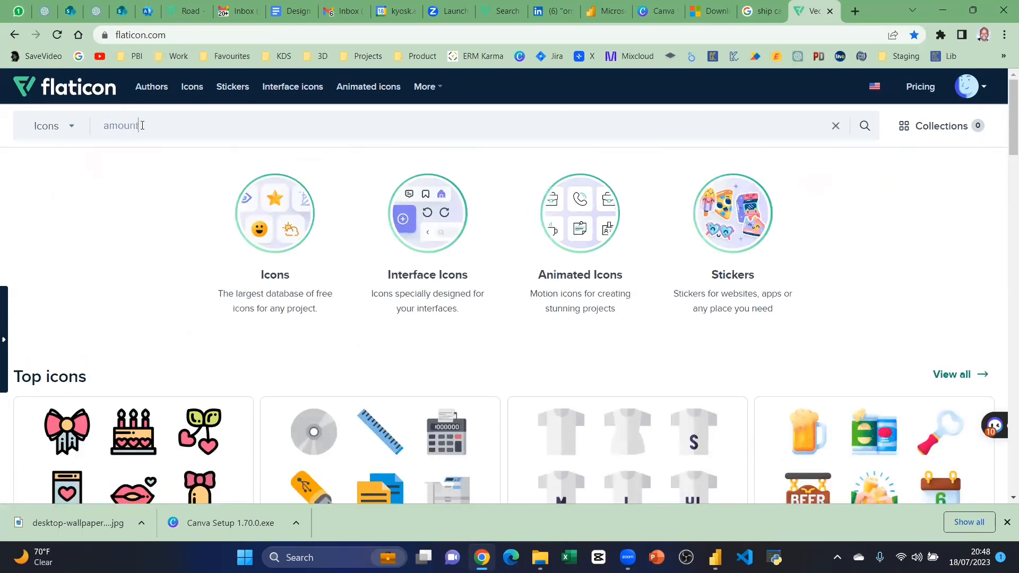
{"action": "key", "text": "Return"}
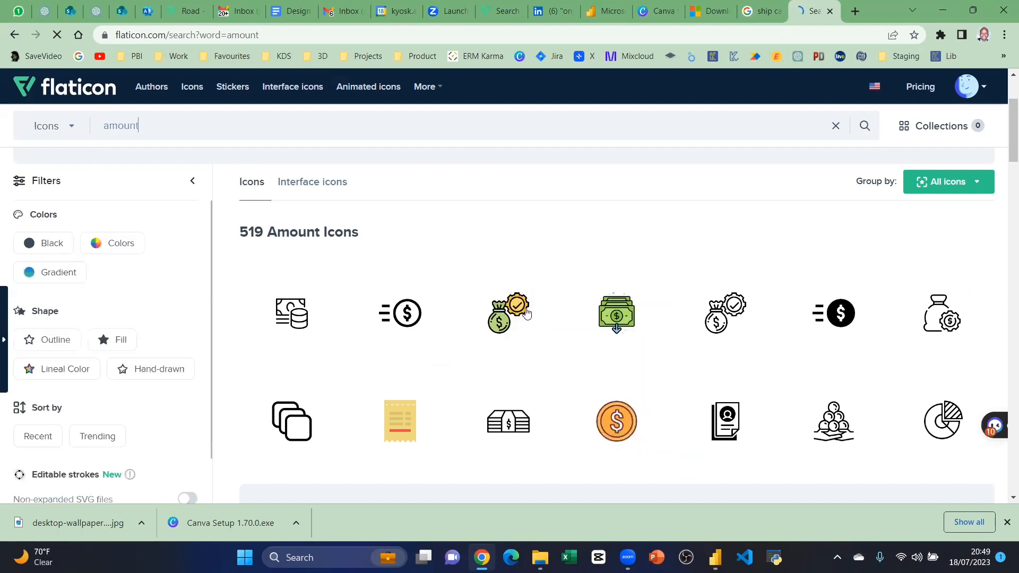
Step: Download the coloured money bag and gear icon as PNG file gross, copy its attribution link and close the attribution notice
{"action": "right_click", "coordinate": [506, 305]}
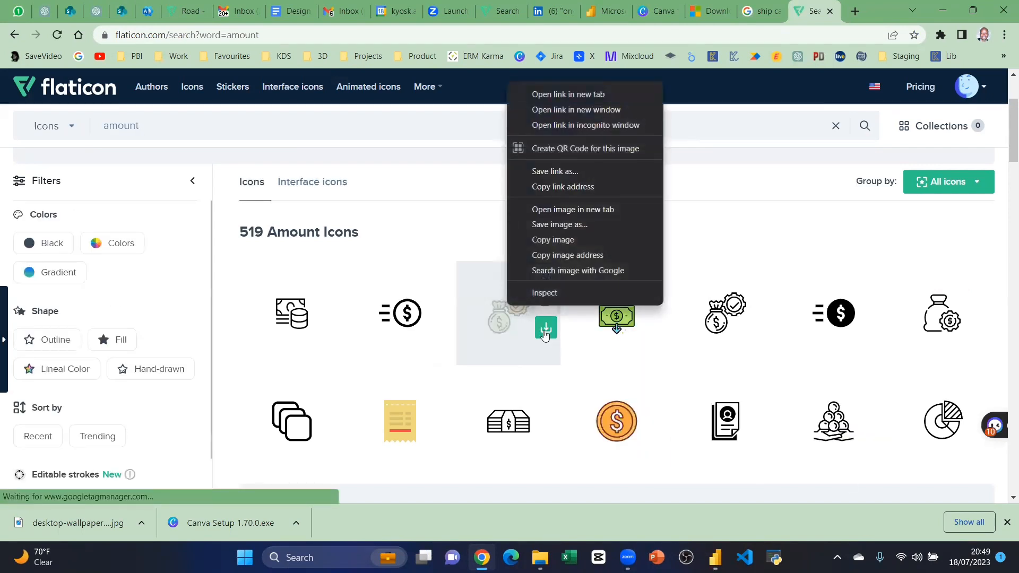
{"action": "left_click", "coordinate": [544, 331]}
{"action": "left_click", "coordinate": [687, 261]}
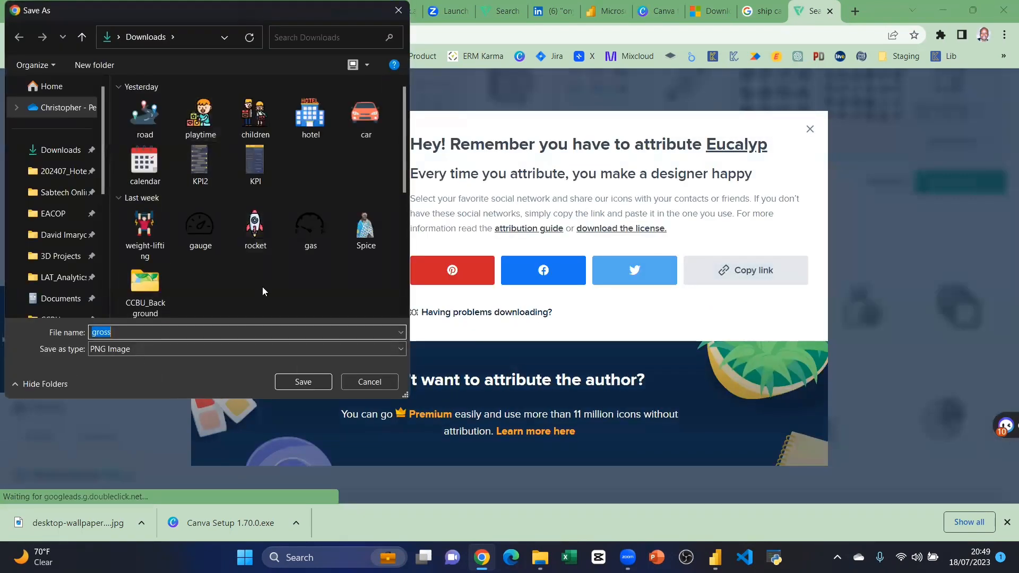
{"action": "left_click", "coordinate": [313, 383]}
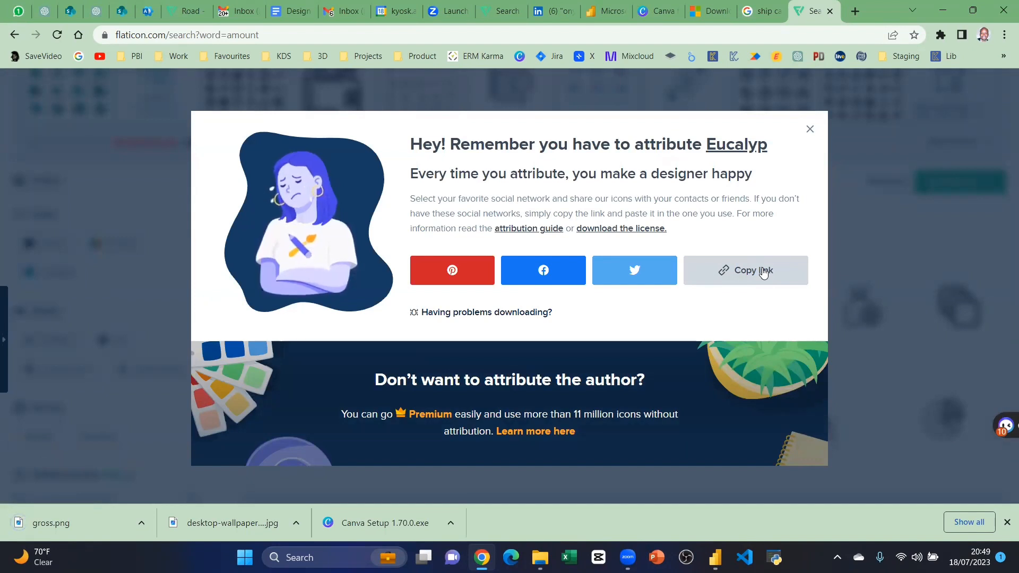
{"action": "left_click", "coordinate": [763, 272]}
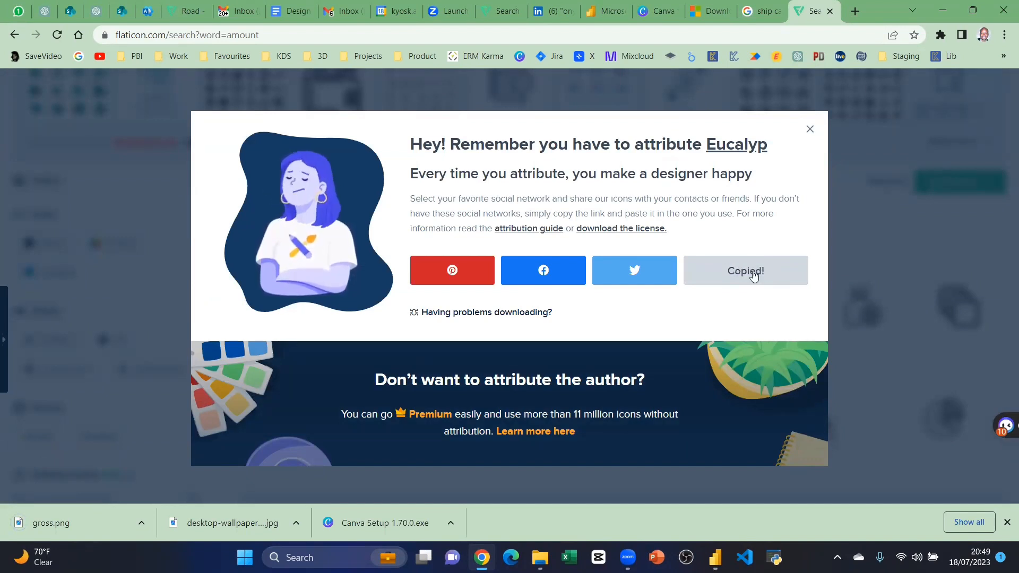
{"action": "left_click", "coordinate": [810, 127]}
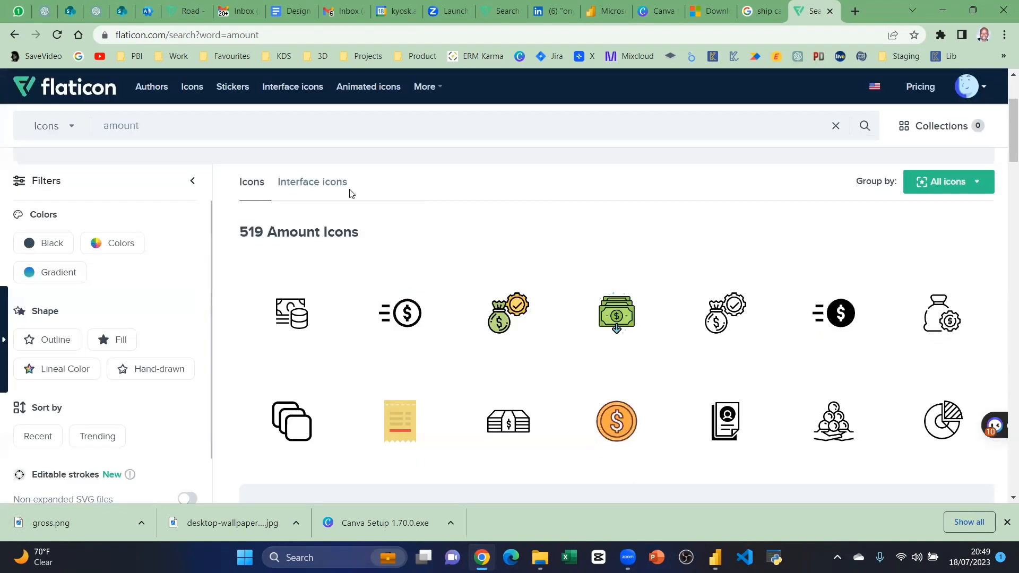
Step: Check the cards in the PBI_Session report, return to Flaticon and search for "ship" icons
{"action": "mouse_move", "coordinate": [377, 319]}
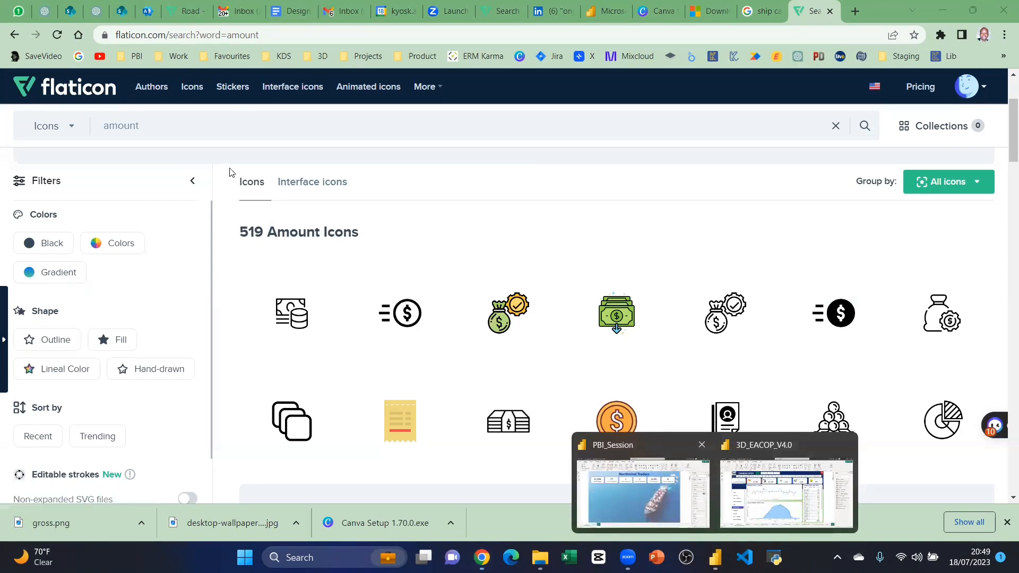
{"action": "left_click", "coordinate": [642, 491]}
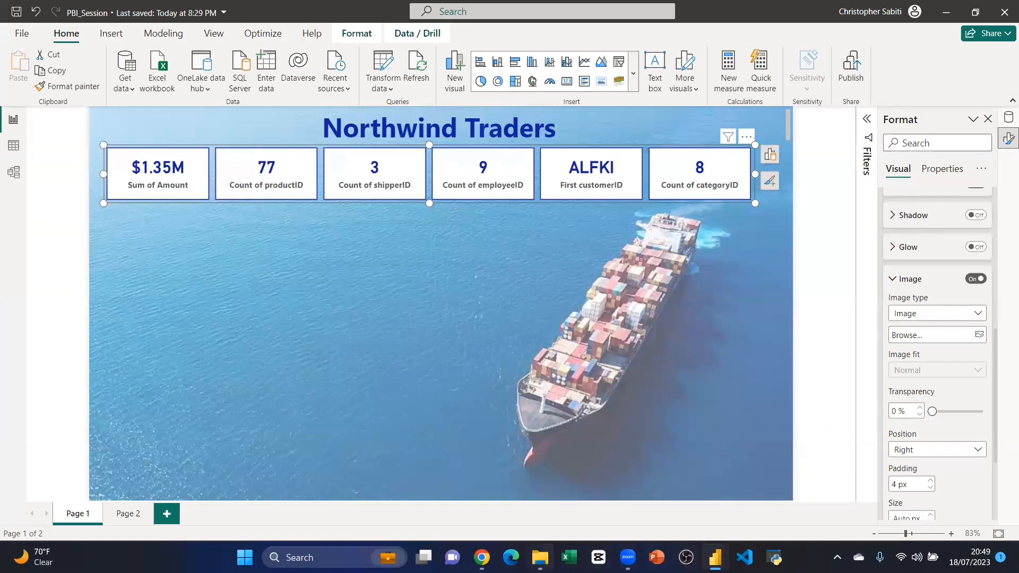
{"action": "key", "text": "alt+Tab"}
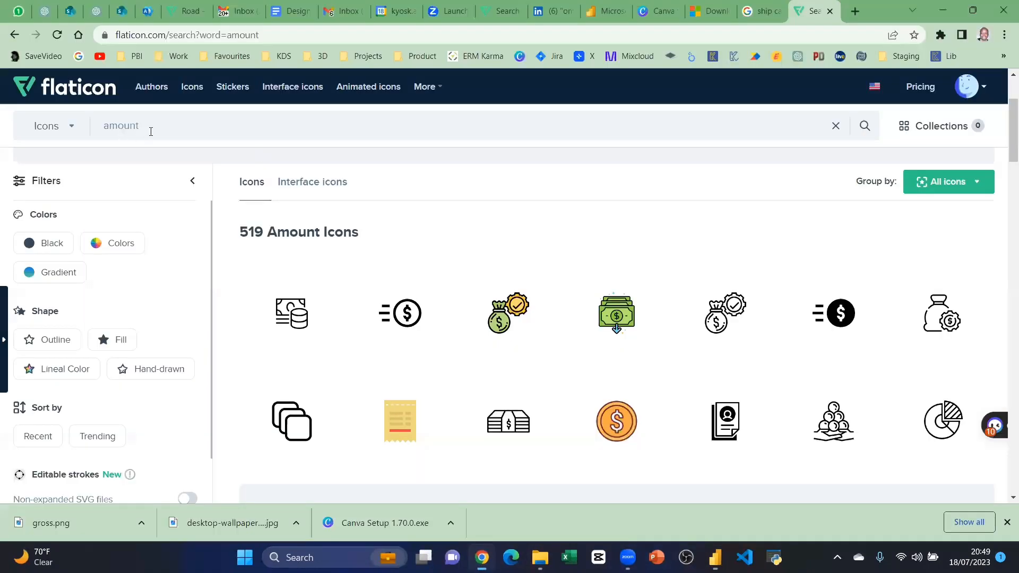
{"action": "key", "text": "ctrl+a"}
{"action": "type", "text": "ship"}
{"action": "key", "text": "Return"}
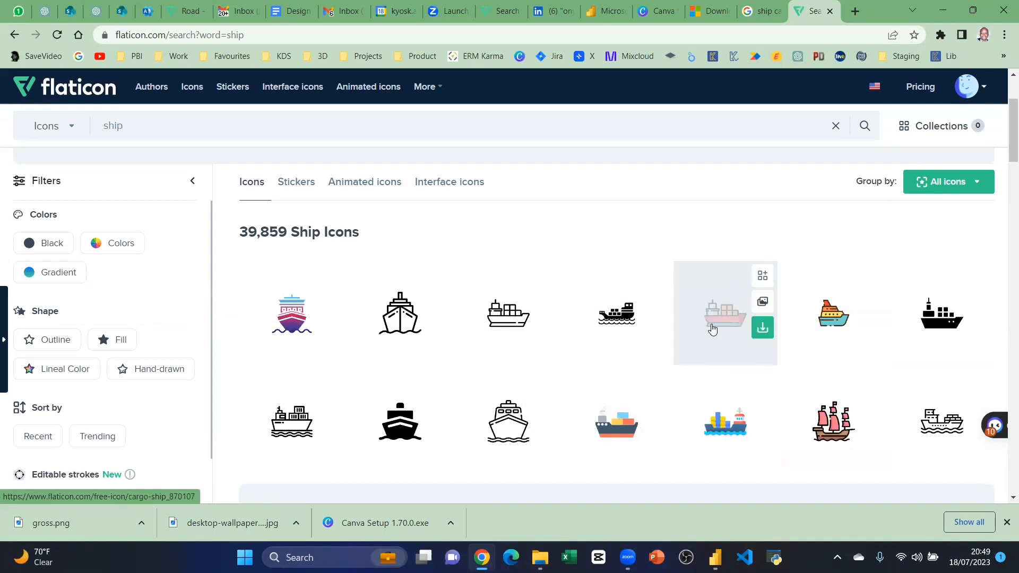
Step: Download the red cargo ship icon as PNG file cargo-ship, copy its attribution link and close the attribution notice
{"action": "left_click", "coordinate": [763, 336]}
{"action": "left_click", "coordinate": [655, 269]}
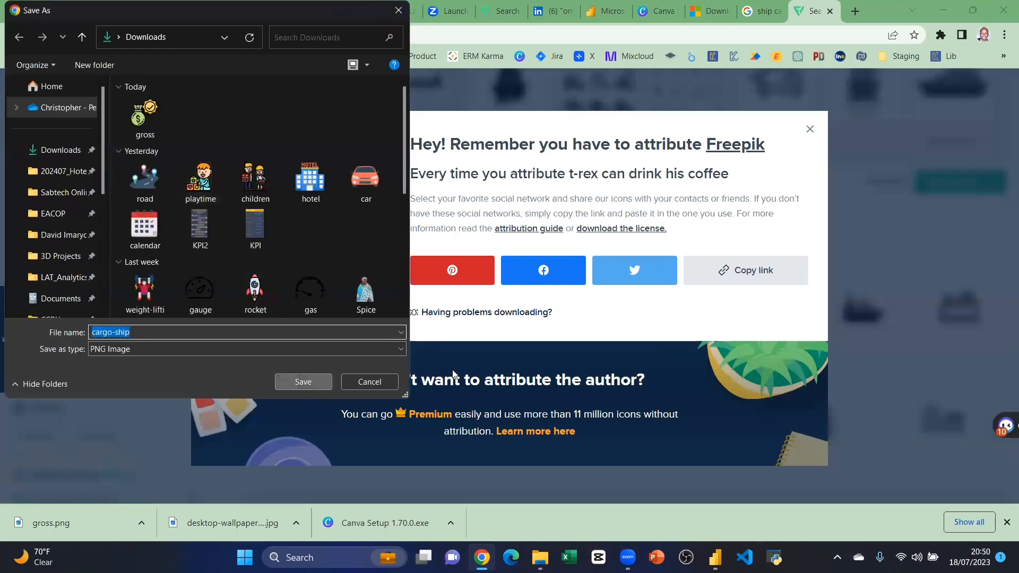
{"action": "left_click", "coordinate": [303, 382]}
{"action": "left_click", "coordinate": [729, 281]}
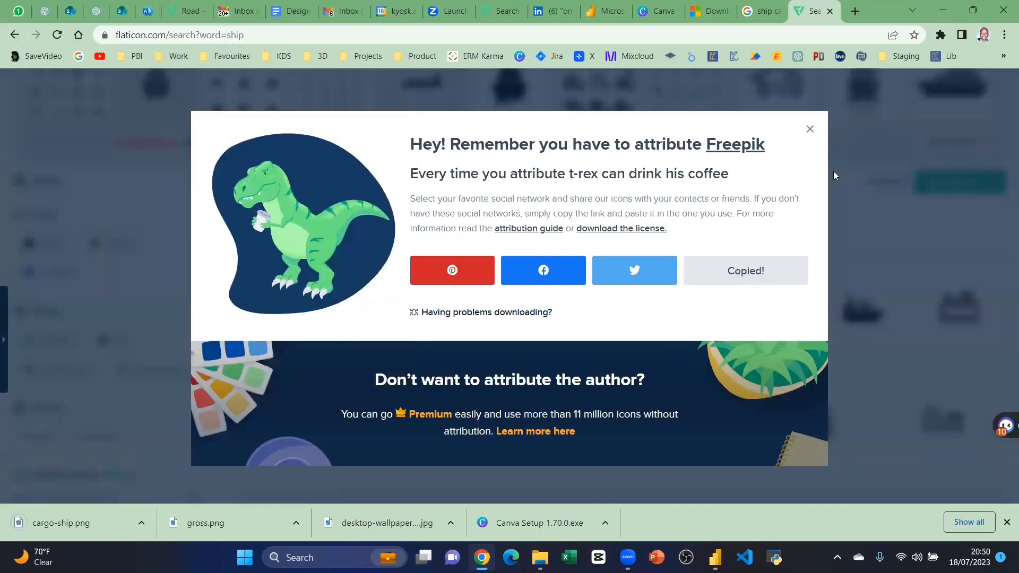
{"action": "left_click", "coordinate": [256, 88]}
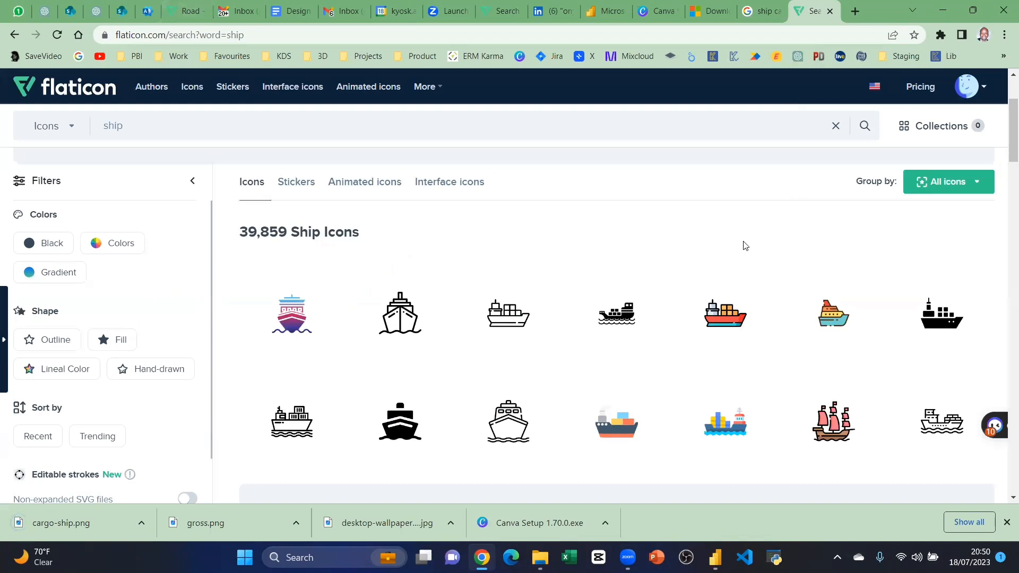
Step: Check the cards in the PBI_Session report again, return to Flaticon and search for "employee" icons
{"action": "key", "text": "alt+Tab"}
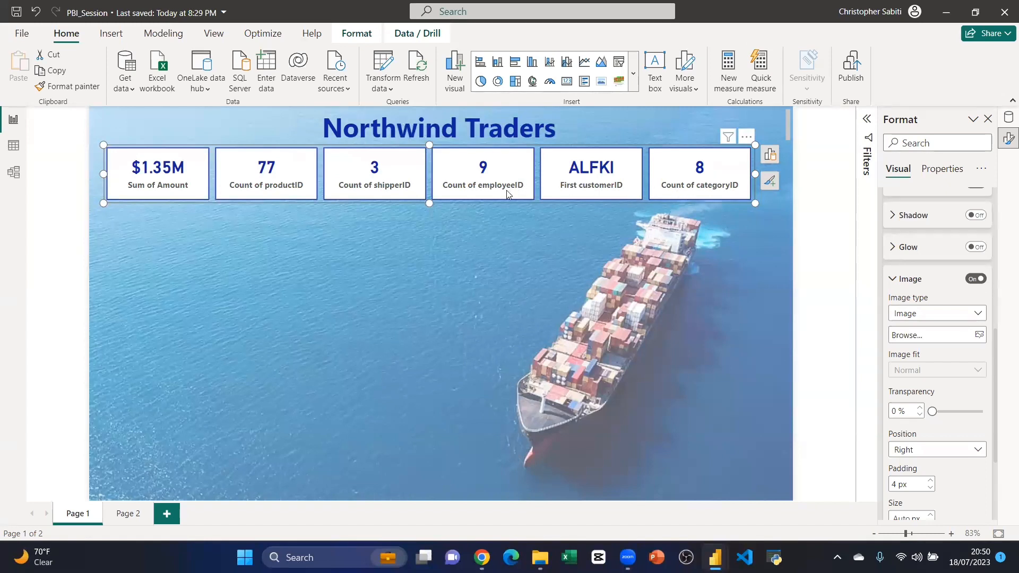
{"action": "key", "text": "alt+Tab"}
{"action": "left_click_drag", "start_coordinate": [131, 128], "coordinate": [42, 129]}
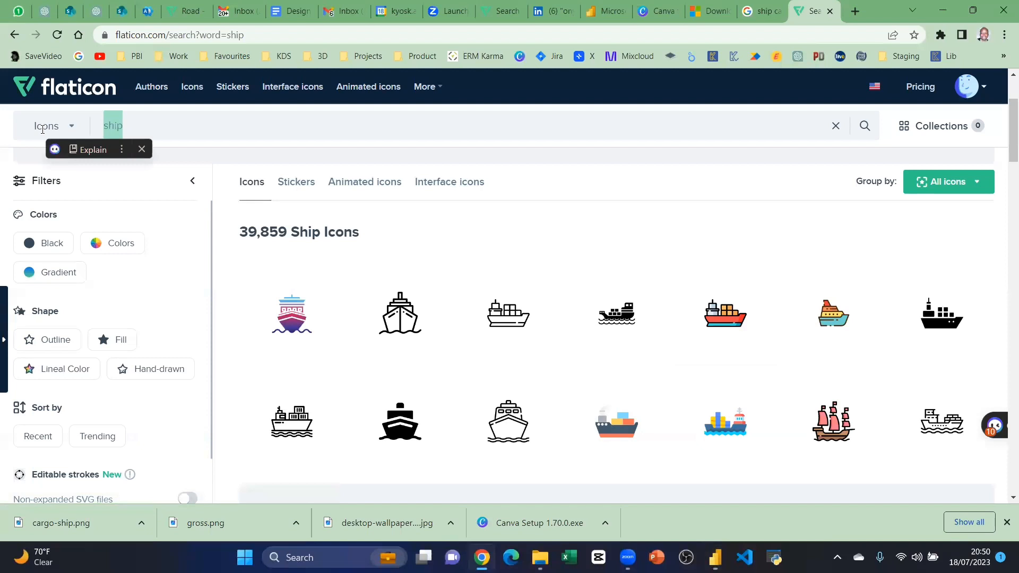
{"action": "type", "text": "empl"}
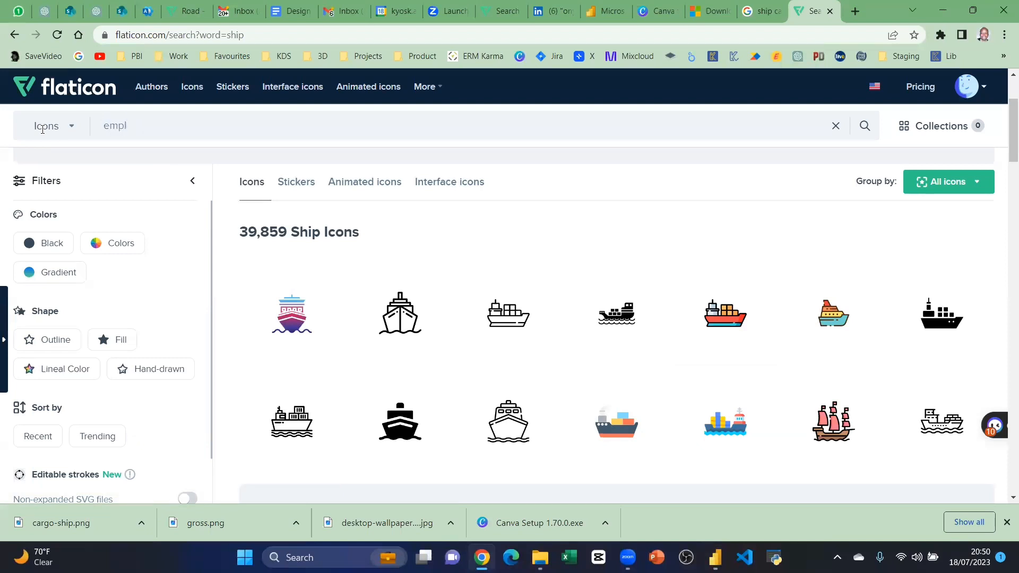
{"action": "type", "text": "oye"}
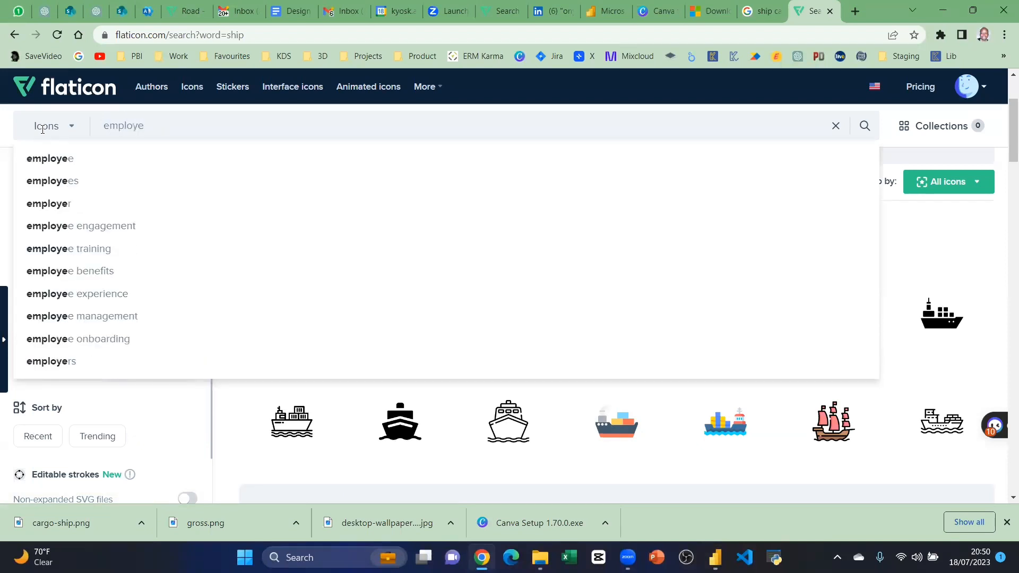
{"action": "left_click", "coordinate": [49, 158]}
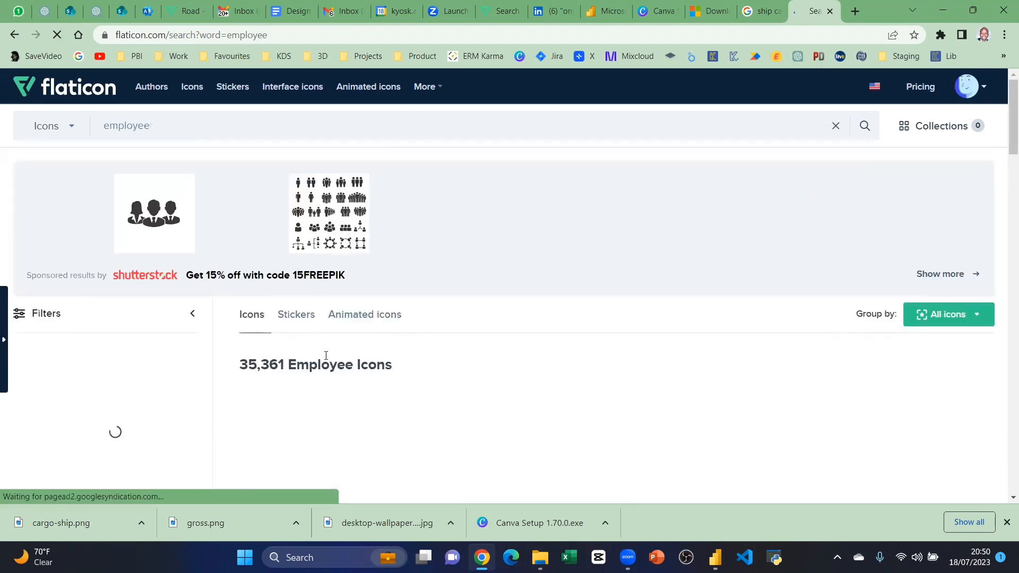
{"action": "scroll", "coordinate": [325, 352], "scroll_direction": "down", "scroll_amount": 3}
{"action": "mouse_move", "coordinate": [452, 282]}
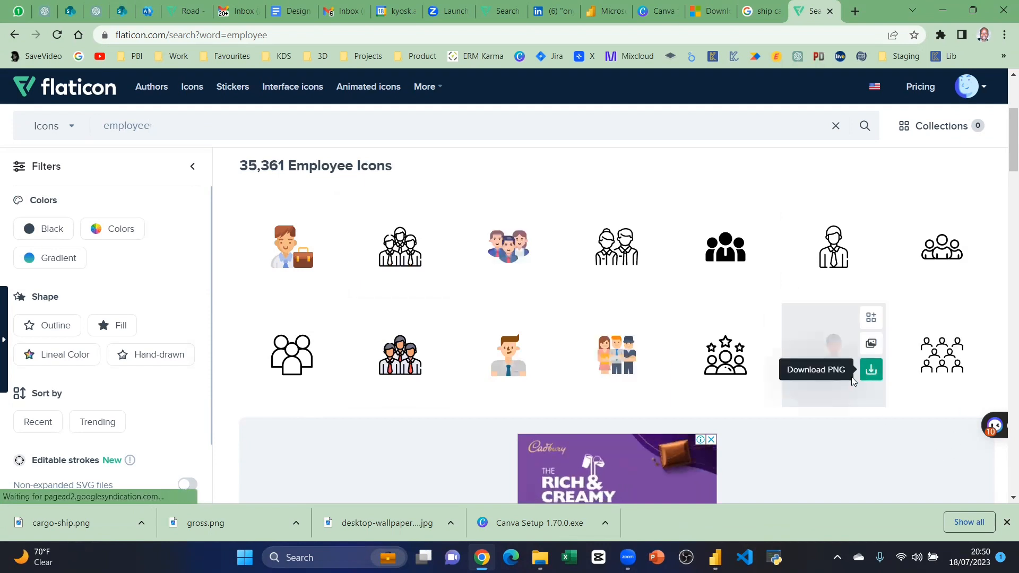
Step: Download the icon of the grey-haired employee with a red tie as PNG file employee
{"action": "left_click", "coordinate": [870, 370]}
{"action": "left_click", "coordinate": [690, 254]}
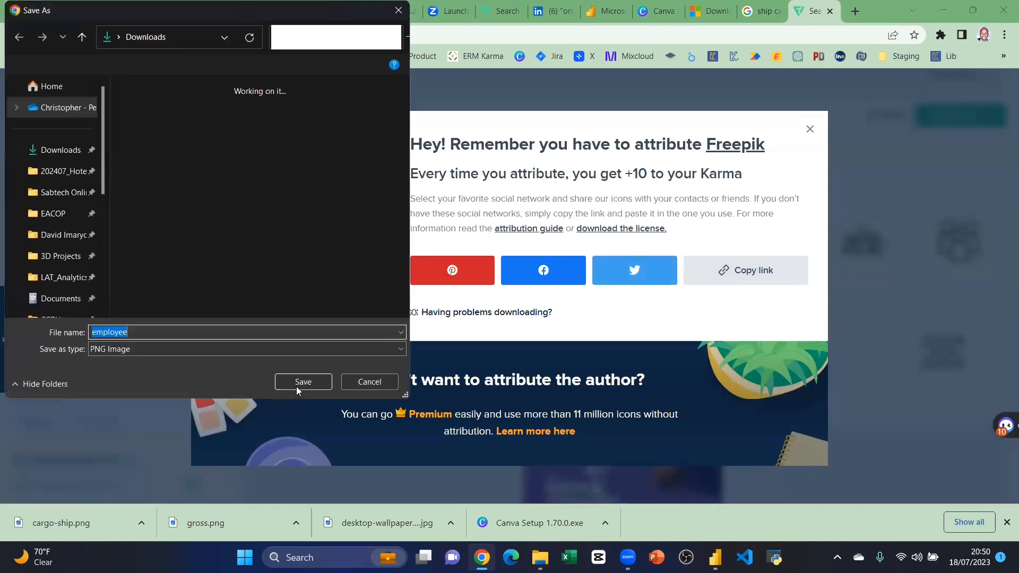
{"action": "left_click", "coordinate": [297, 385]}
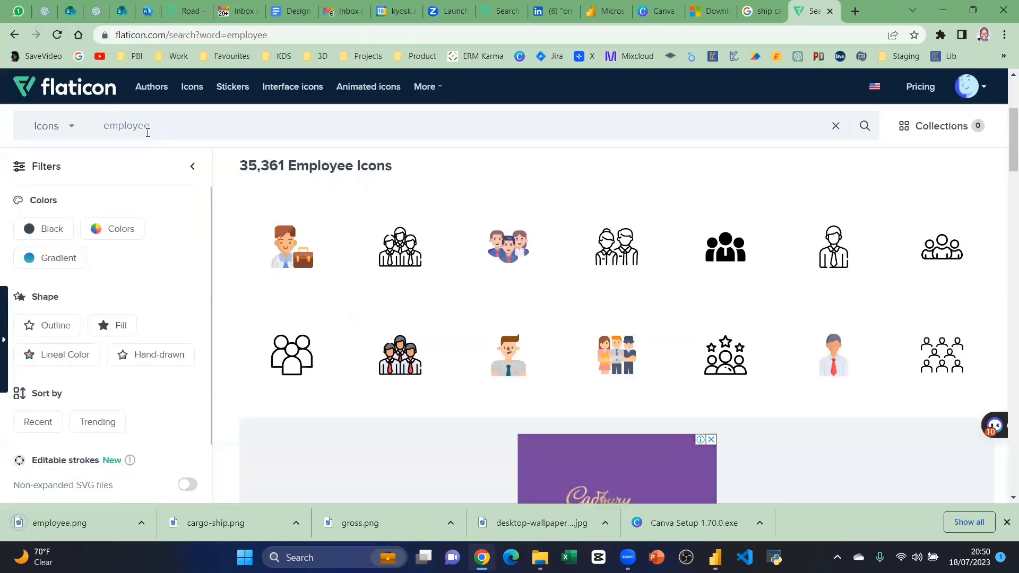
Step: Search Flaticon for "customer" icons
{"action": "left_click_drag", "start_coordinate": [149, 127], "coordinate": [86, 126]}
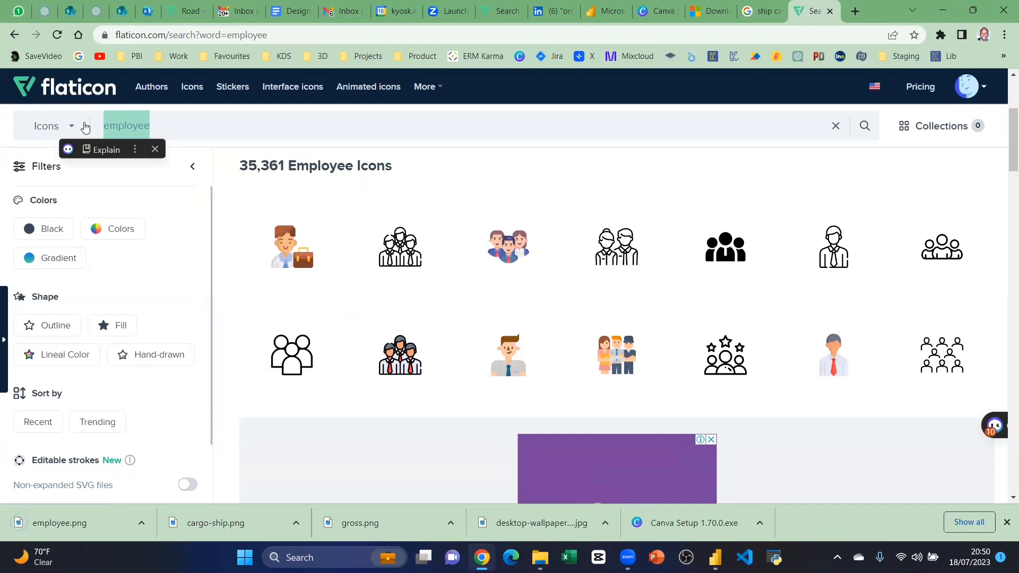
{"action": "type", "text": "customer"}
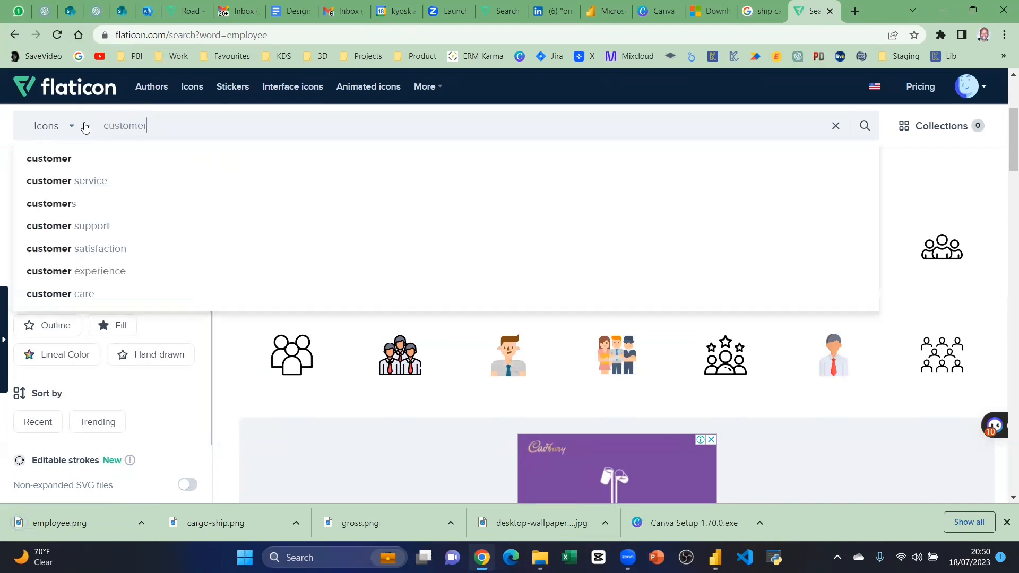
{"action": "key", "text": "Return"}
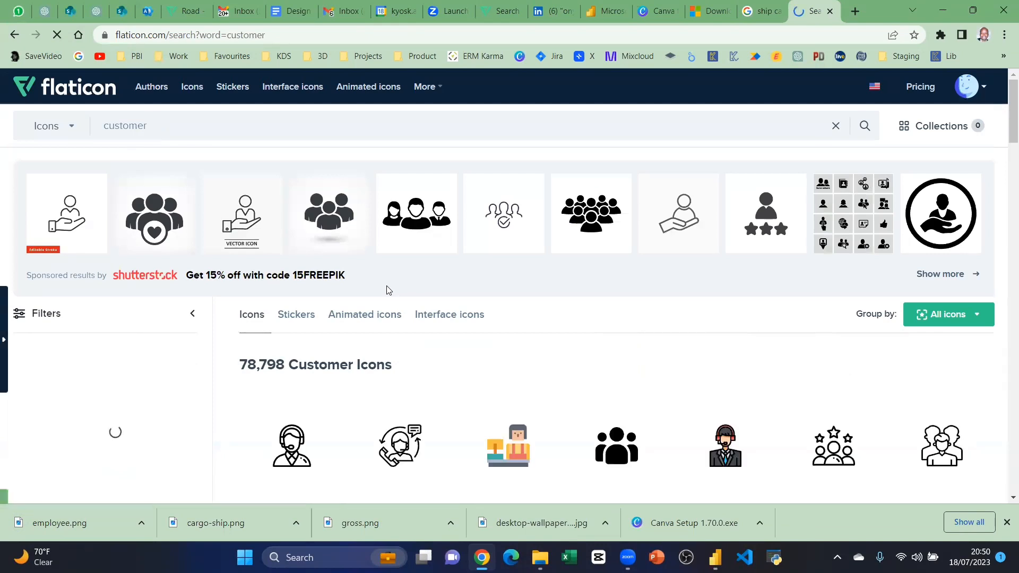
Step: Try to download the coloured customer icon with five stars as PNG, copy its attribution link and close the download dialog
{"action": "scroll", "coordinate": [405, 384], "scroll_direction": "down", "scroll_amount": 1}
{"action": "scroll", "coordinate": [405, 385], "scroll_direction": "down", "scroll_amount": 2}
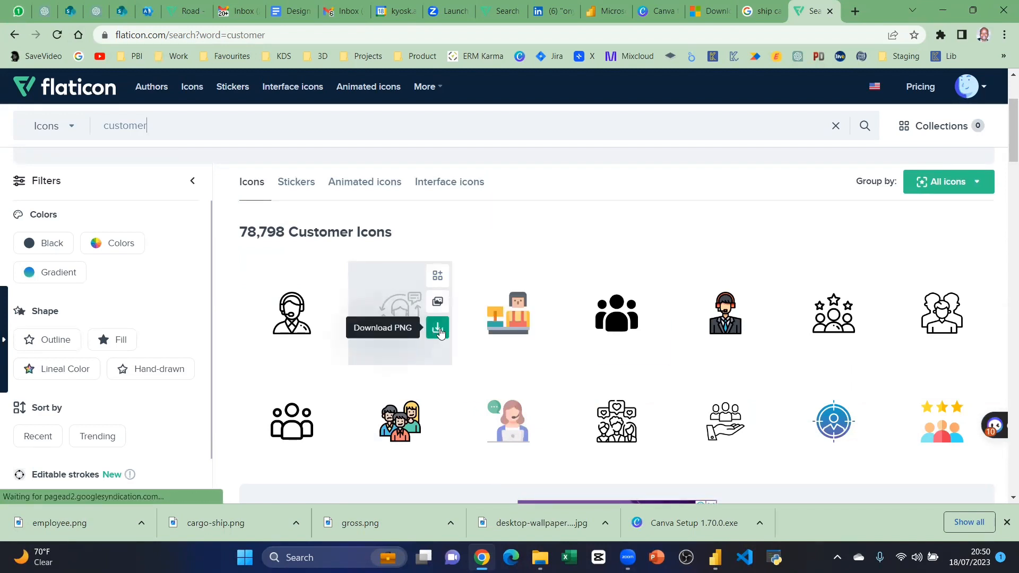
{"action": "scroll", "coordinate": [719, 392], "scroll_direction": "down", "scroll_amount": 6}
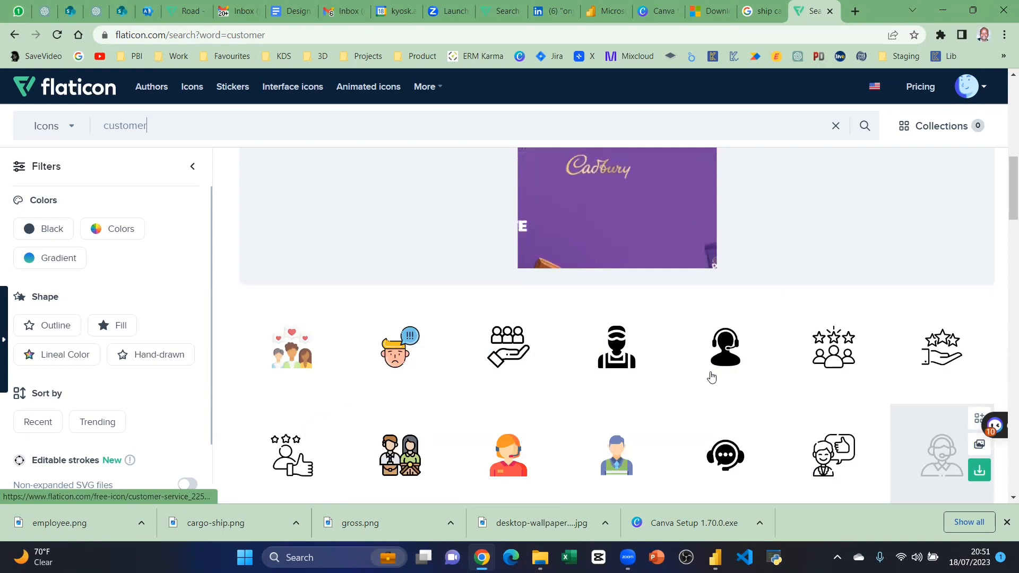
{"action": "scroll", "coordinate": [381, 399], "scroll_direction": "down", "scroll_amount": 1}
{"action": "scroll", "coordinate": [381, 399], "scroll_direction": "down", "scroll_amount": 5}
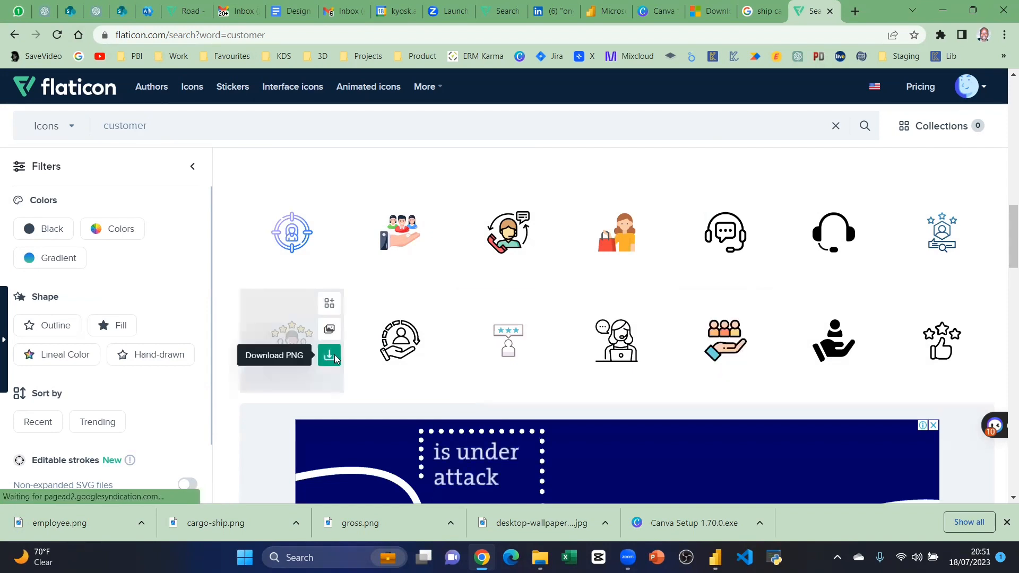
{"action": "left_click", "coordinate": [330, 355]}
{"action": "left_click", "coordinate": [681, 254]}
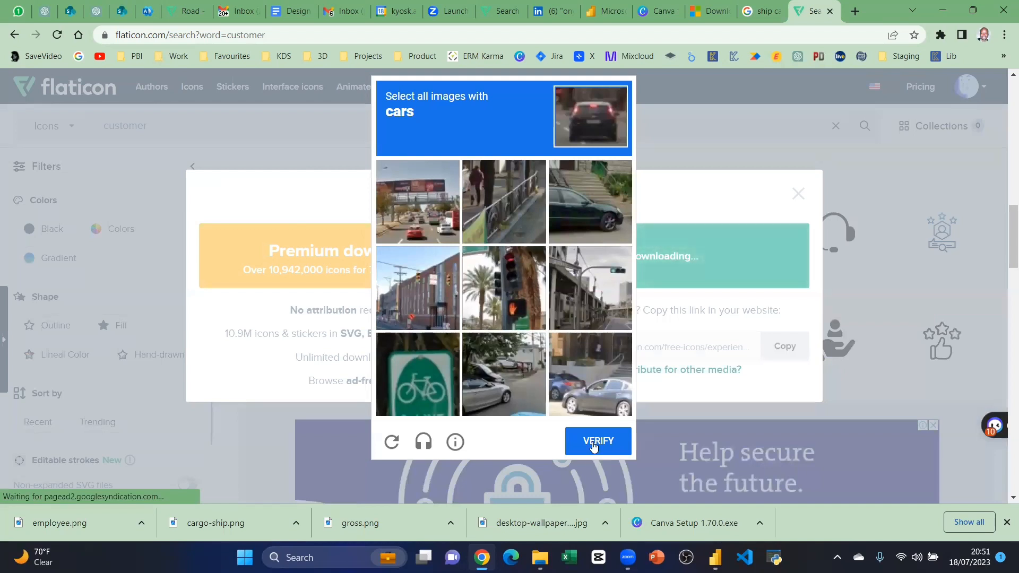
{"action": "left_click", "coordinate": [691, 252]}
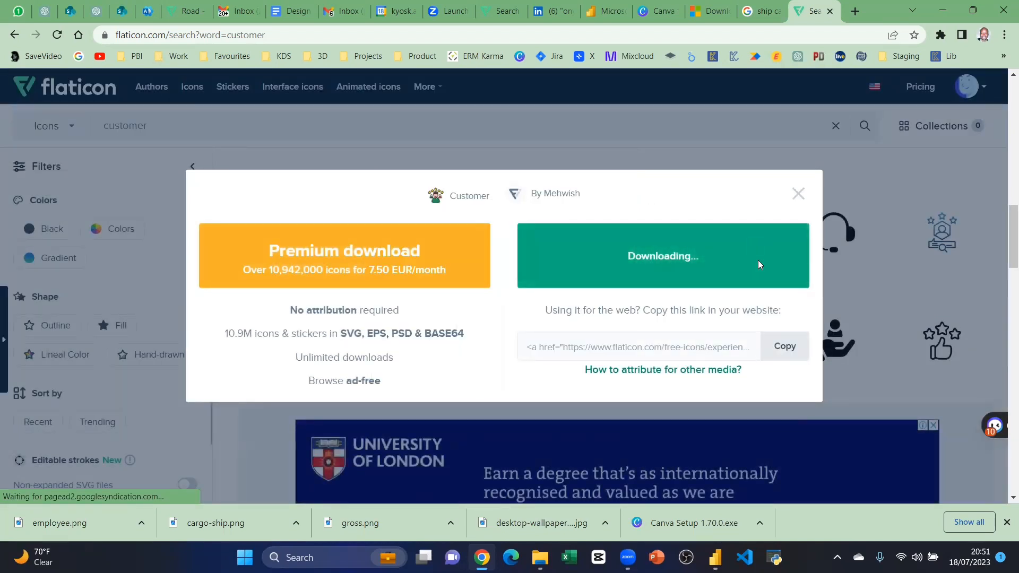
{"action": "left_click", "coordinate": [781, 347]}
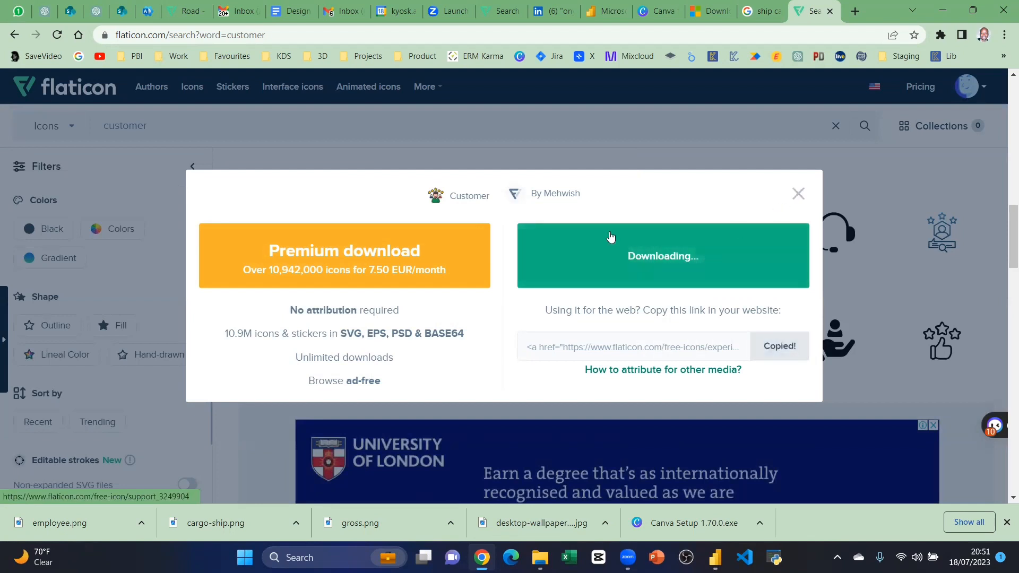
{"action": "left_click", "coordinate": [796, 193]}
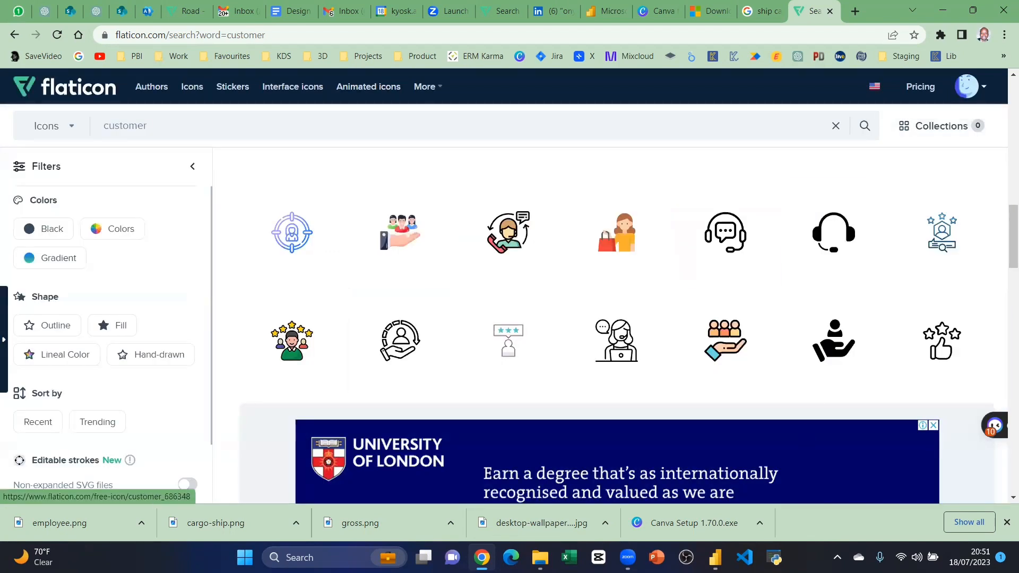
Step: Return to the PBI_Session report and set the gross picture as the image of the Sum of Amount card
{"action": "mouse_move", "coordinate": [627, 557]}
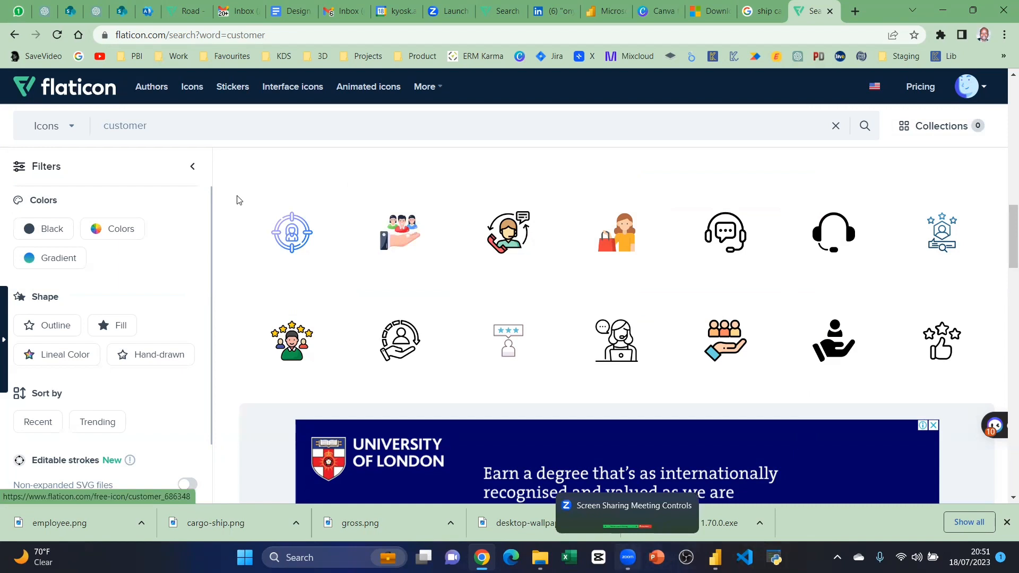
{"action": "scroll", "coordinate": [193, 168], "scroll_direction": "up", "scroll_amount": 9}
{"action": "scroll", "coordinate": [401, 231], "scroll_direction": "down", "scroll_amount": 14}
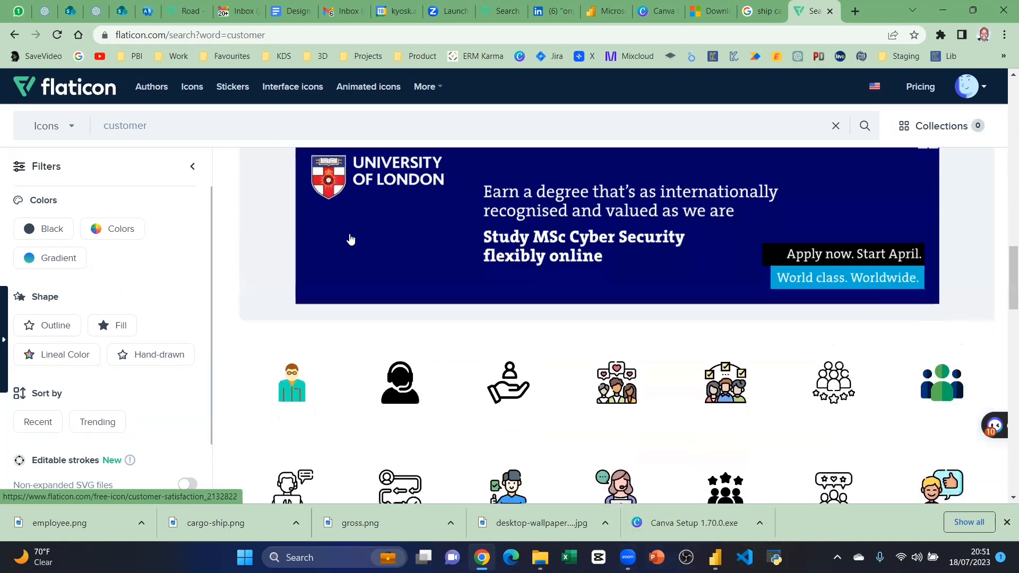
{"action": "scroll", "coordinate": [351, 239], "scroll_direction": "up", "scroll_amount": 5}
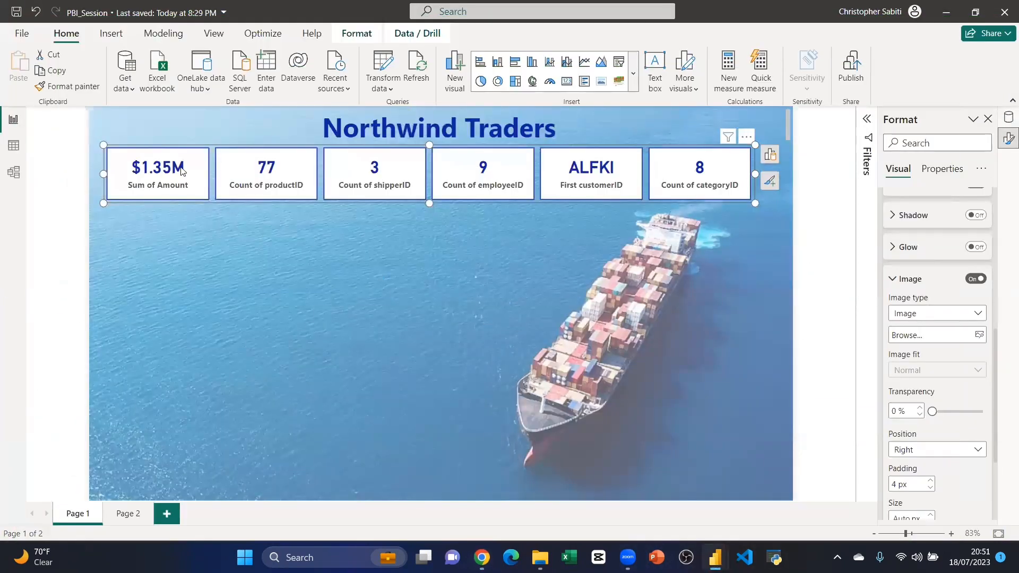
{"action": "scroll", "coordinate": [944, 294], "scroll_direction": "up", "scroll_amount": 4}
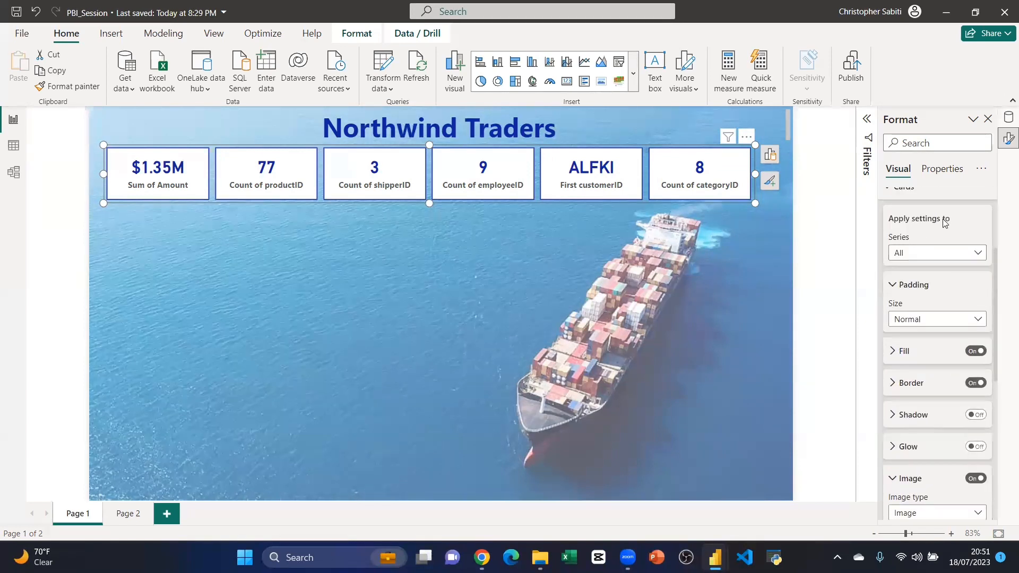
{"action": "left_click", "coordinate": [930, 253]}
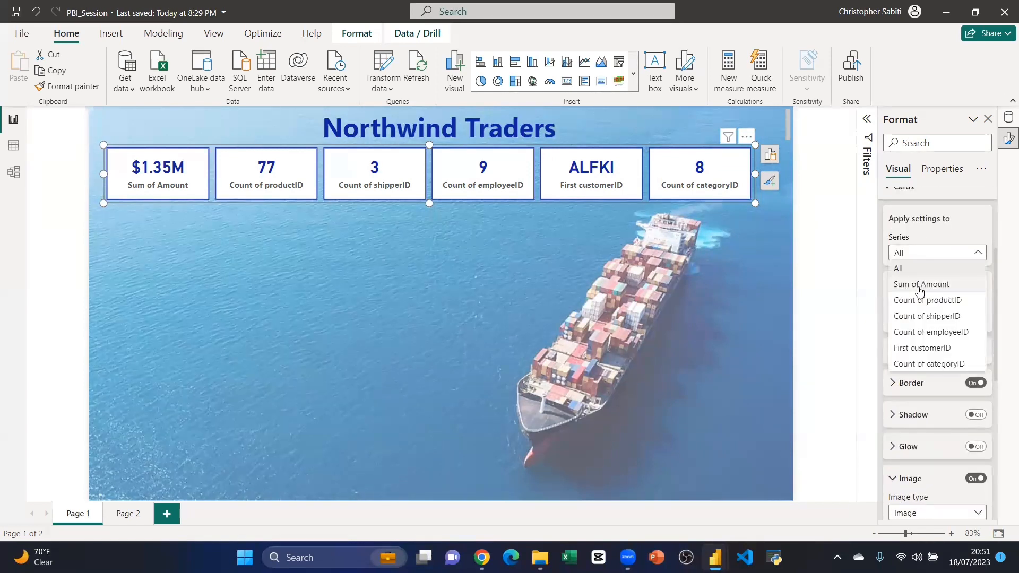
{"action": "left_click", "coordinate": [919, 287]}
{"action": "scroll", "coordinate": [942, 306], "scroll_direction": "down", "scroll_amount": 5}
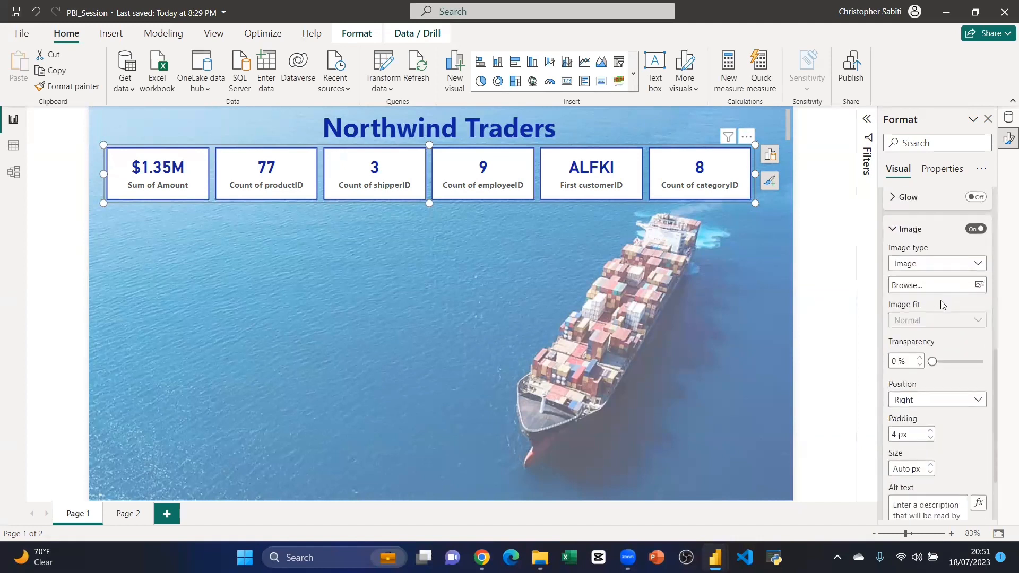
{"action": "left_click", "coordinate": [980, 286]}
{"action": "left_click", "coordinate": [334, 148]}
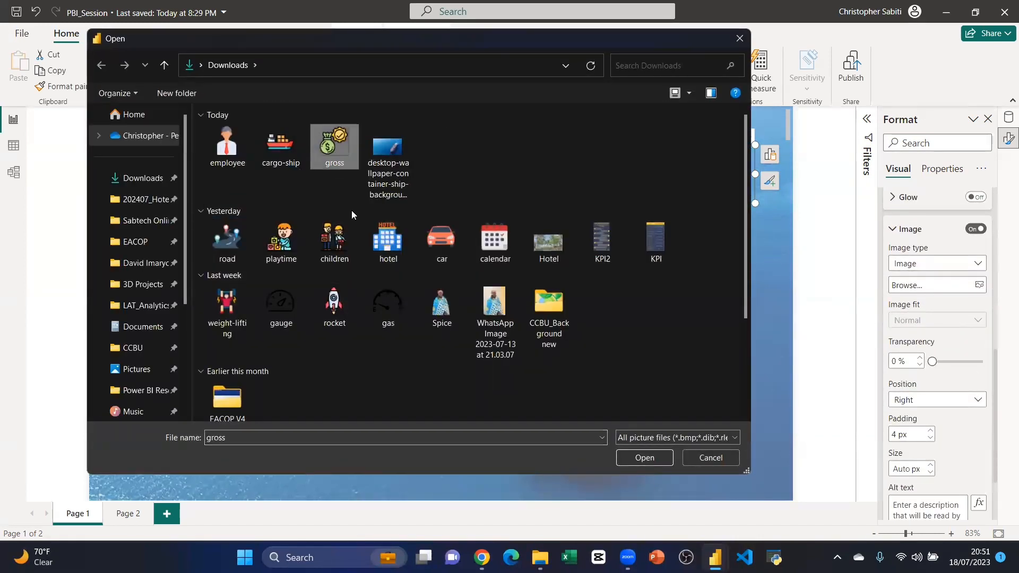
{"action": "left_click", "coordinate": [644, 457]}
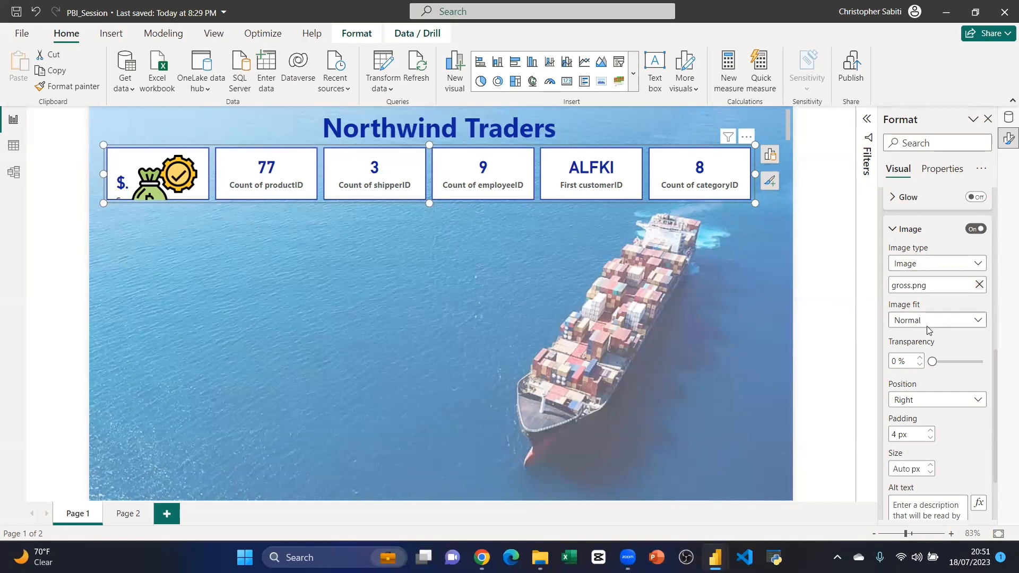
Step: Set the image fit of the Sum of Amount card's icon to Fit
{"action": "scroll", "coordinate": [927, 331], "scroll_direction": "down", "scroll_amount": 2}
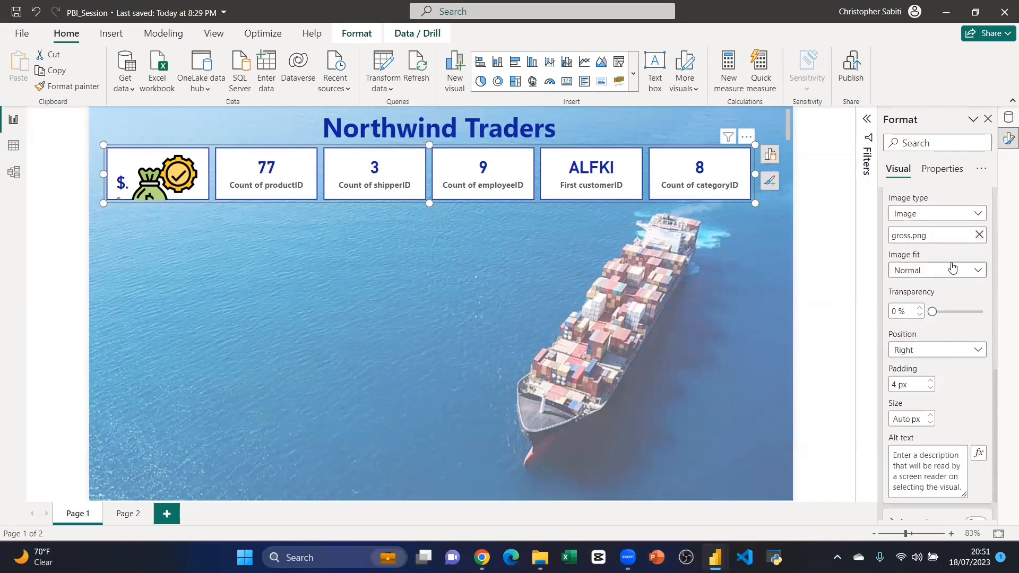
{"action": "scroll", "coordinate": [934, 276], "scroll_direction": "up", "scroll_amount": 2}
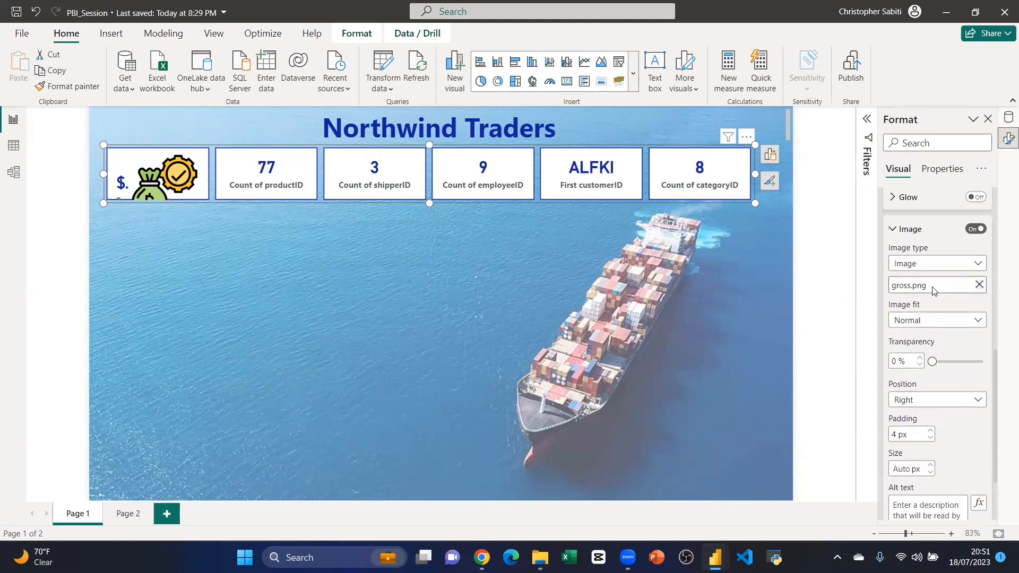
{"action": "scroll", "coordinate": [932, 291], "scroll_direction": "up", "scroll_amount": 6}
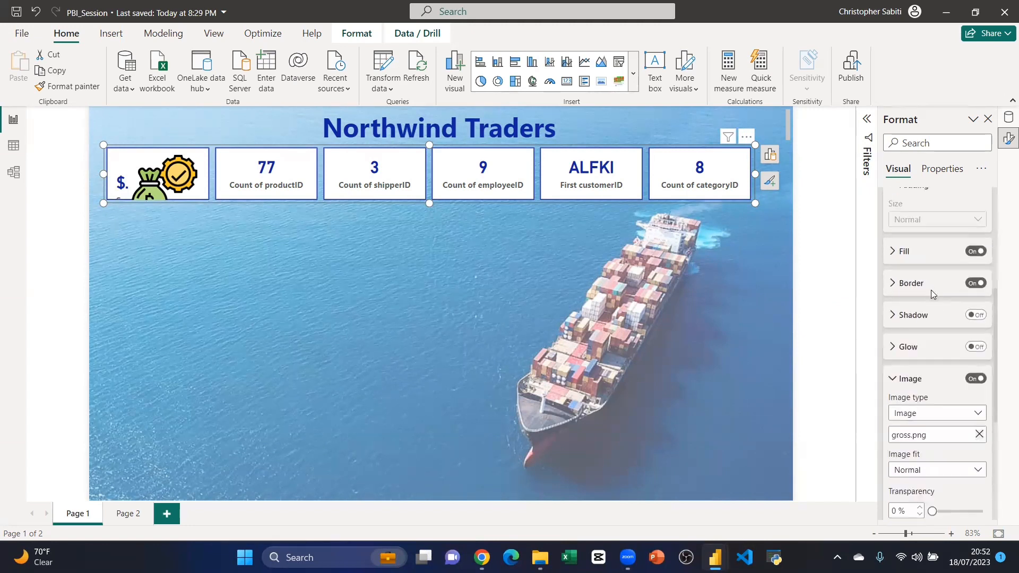
{"action": "scroll", "coordinate": [932, 291], "scroll_direction": "down", "scroll_amount": 10}
{"action": "scroll", "coordinate": [933, 301], "scroll_direction": "up", "scroll_amount": 6}
{"action": "scroll", "coordinate": [945, 330], "scroll_direction": "down", "scroll_amount": 3}
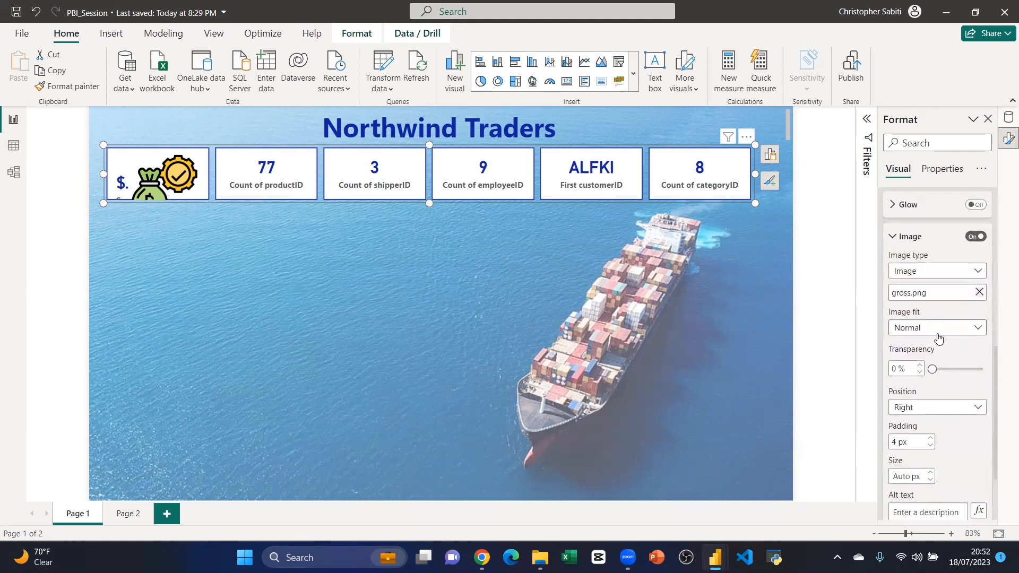
{"action": "left_click", "coordinate": [927, 328]}
{"action": "left_click", "coordinate": [902, 357]}
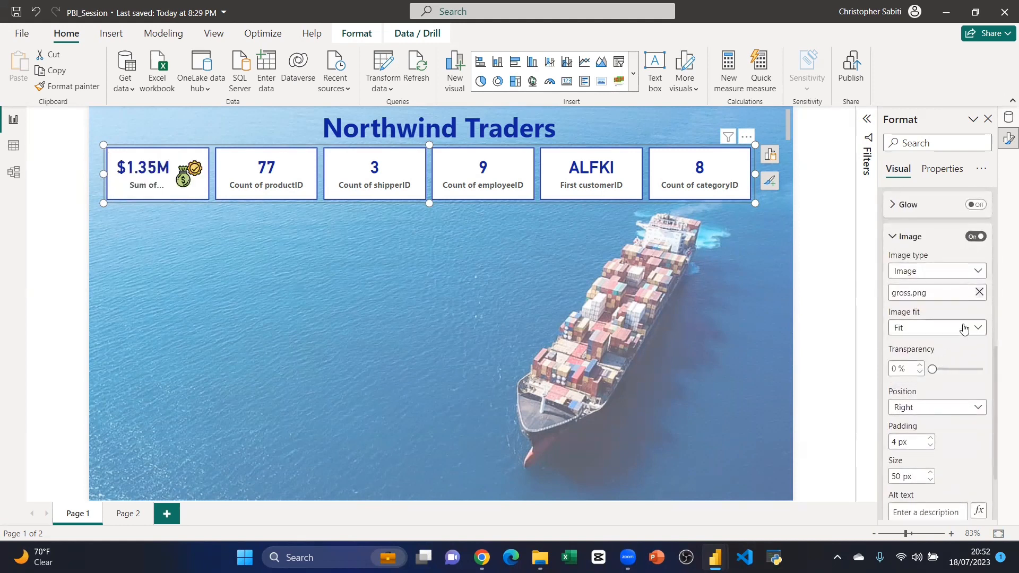
Step: Set the Sum of Amount card's image position to Left and its image padding to 1 px
{"action": "left_click", "coordinate": [947, 412]}
{"action": "left_click", "coordinate": [918, 422]}
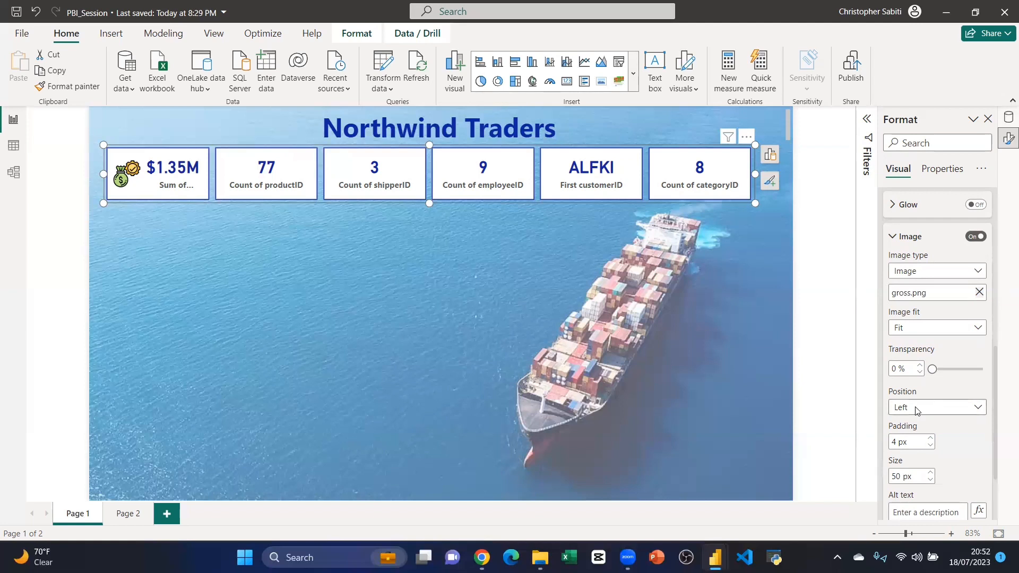
{"action": "left_click", "coordinate": [929, 447]}
{"action": "left_click", "coordinate": [929, 447]}
{"action": "left_click", "coordinate": [930, 447]}
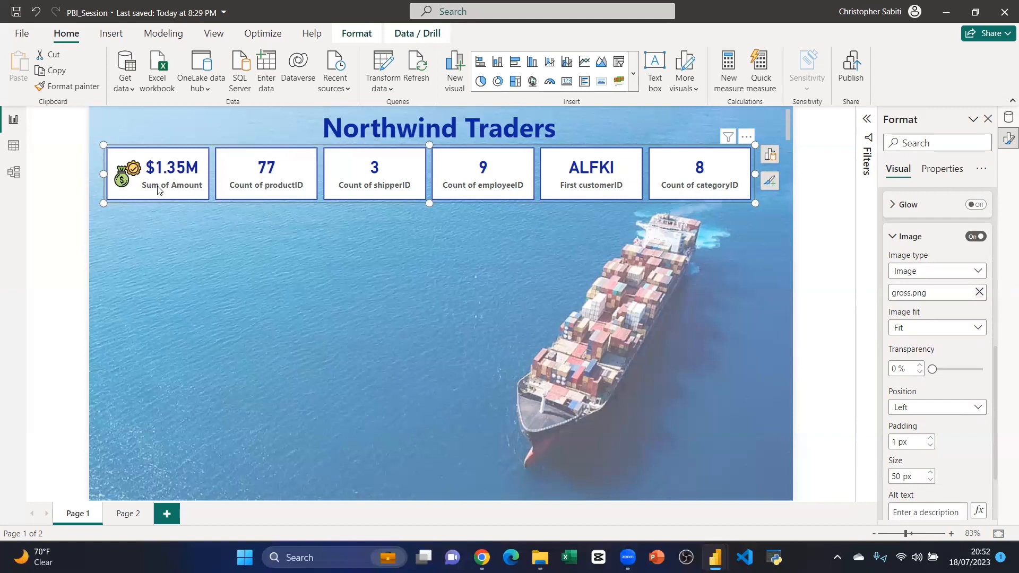
Step: Apply the card settings to the Count of productID series and set the rocket picture as its image
{"action": "scroll", "coordinate": [949, 246], "scroll_direction": "up", "scroll_amount": 5}
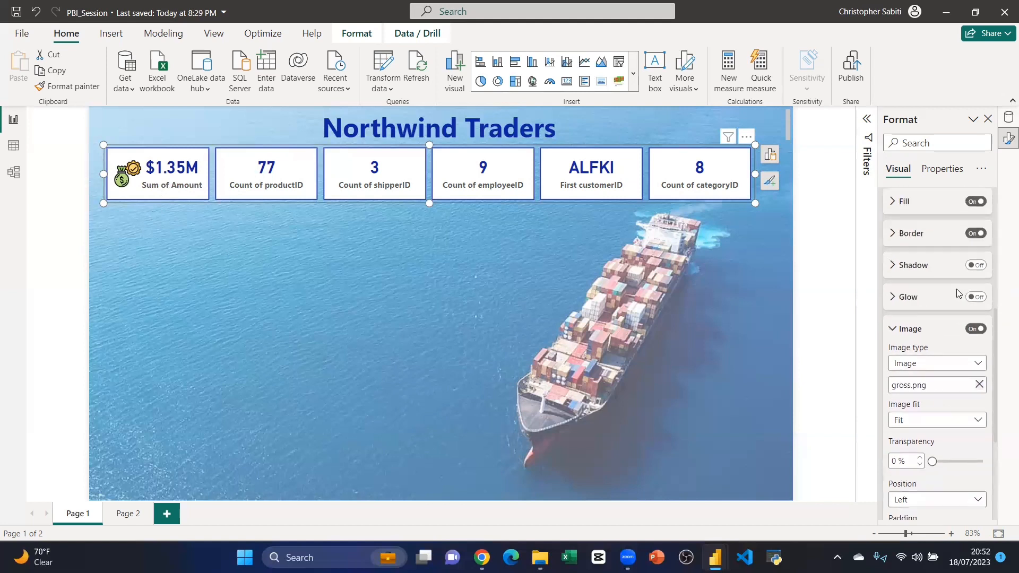
{"action": "scroll", "coordinate": [942, 273], "scroll_direction": "up", "scroll_amount": 1}
{"action": "left_click", "coordinate": [939, 308]}
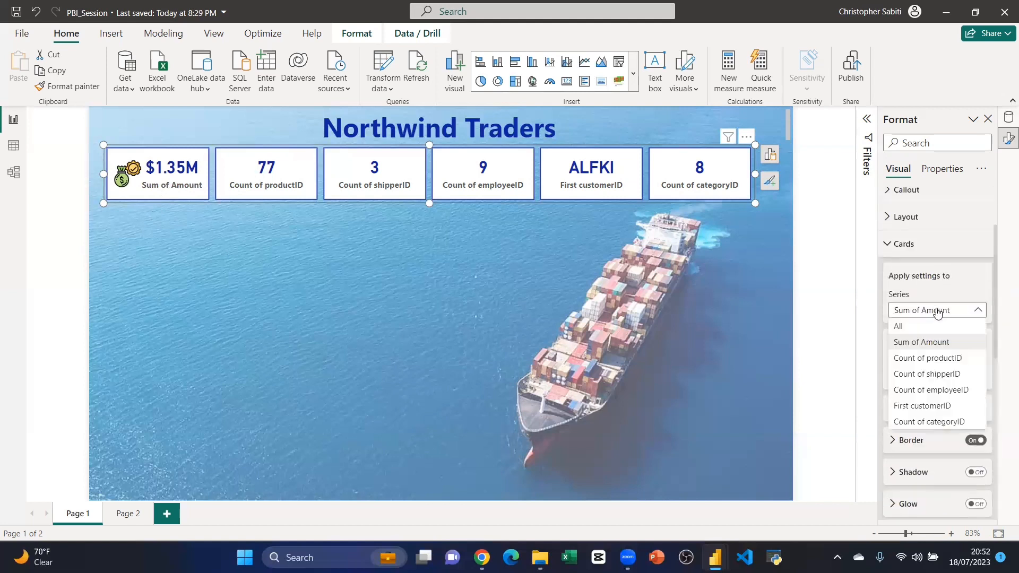
{"action": "left_click", "coordinate": [916, 358]}
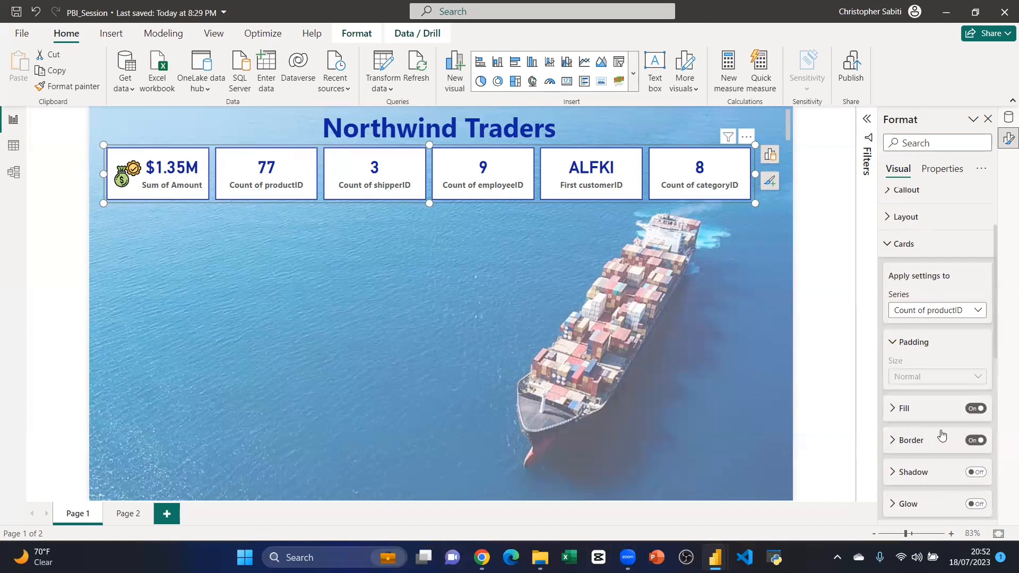
{"action": "scroll", "coordinate": [940, 435], "scroll_direction": "down", "scroll_amount": 3}
{"action": "left_click", "coordinate": [978, 392]}
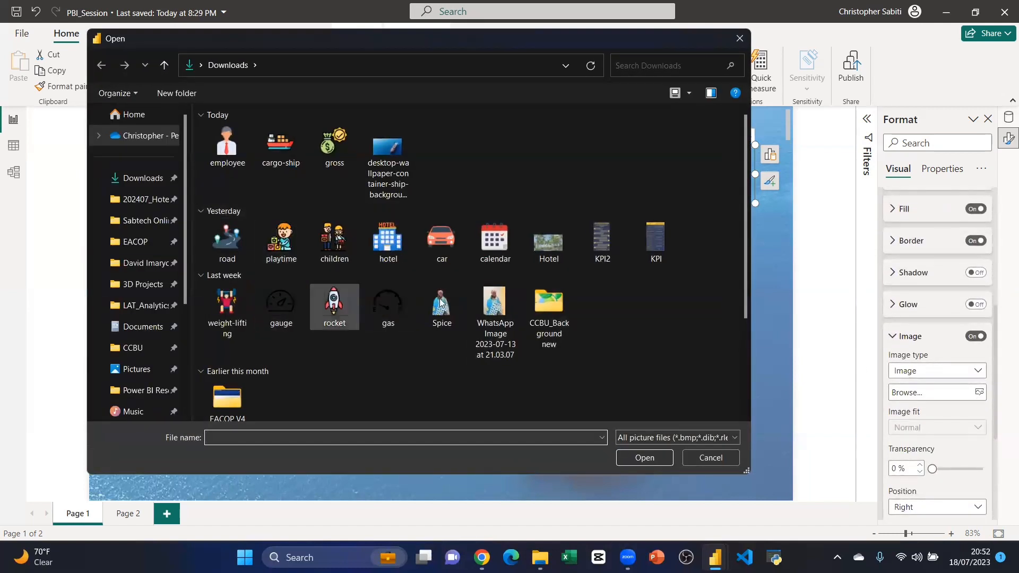
{"action": "left_click", "coordinate": [335, 305]}
{"action": "left_click", "coordinate": [619, 454]}
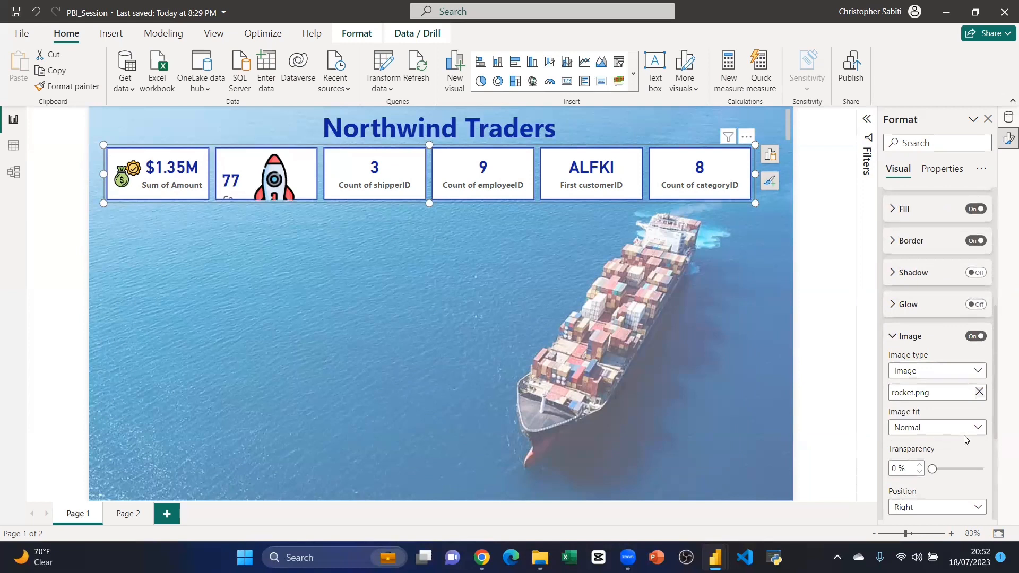
Step: Set the image fit of the Count of productID card's rocket icon to Fit
{"action": "left_click", "coordinate": [937, 429]}
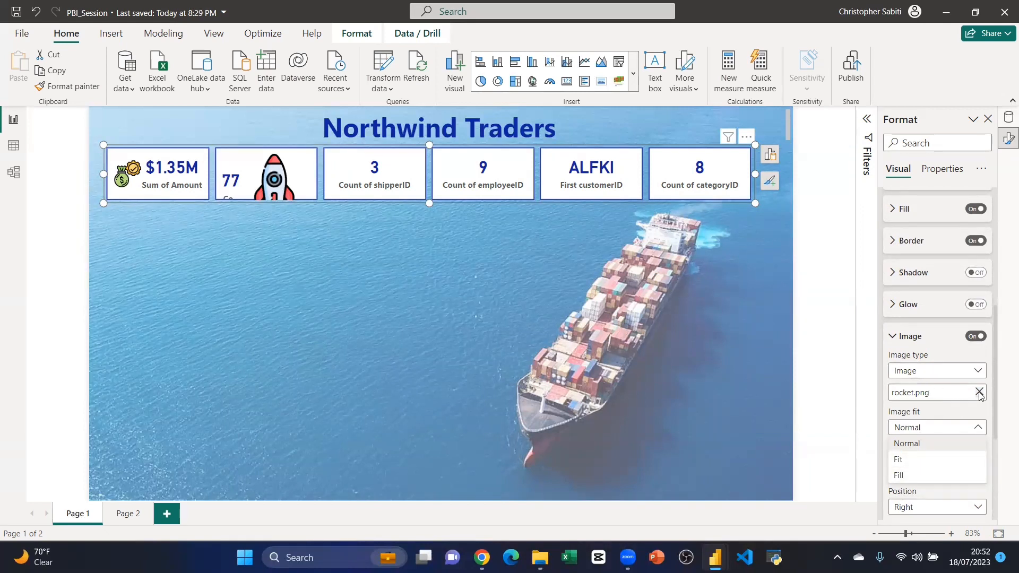
{"action": "left_click", "coordinate": [933, 434]}
{"action": "left_click", "coordinate": [928, 429]}
{"action": "left_click", "coordinate": [915, 466]}
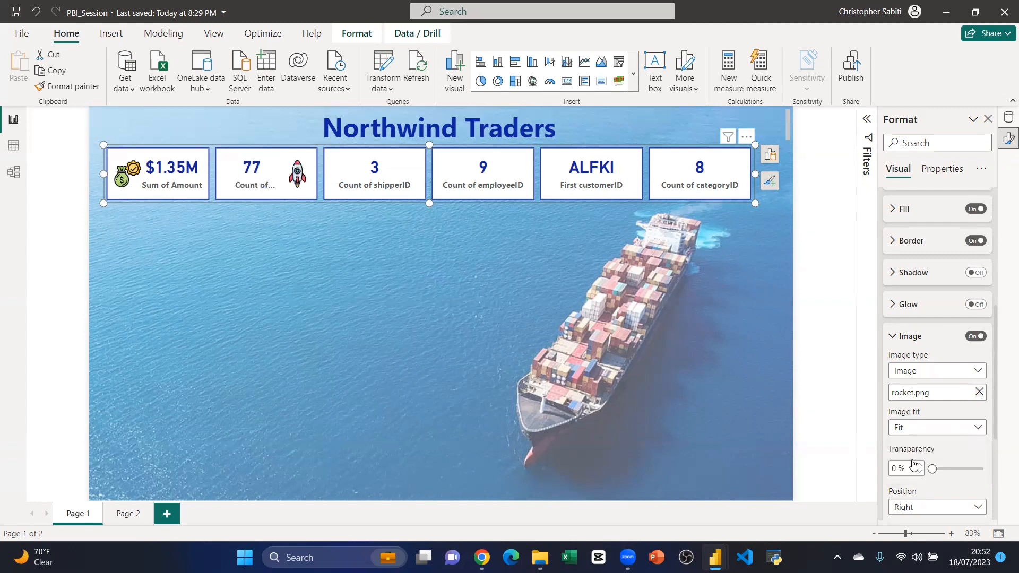
{"action": "scroll", "coordinate": [935, 491], "scroll_direction": "down", "scroll_amount": 3}
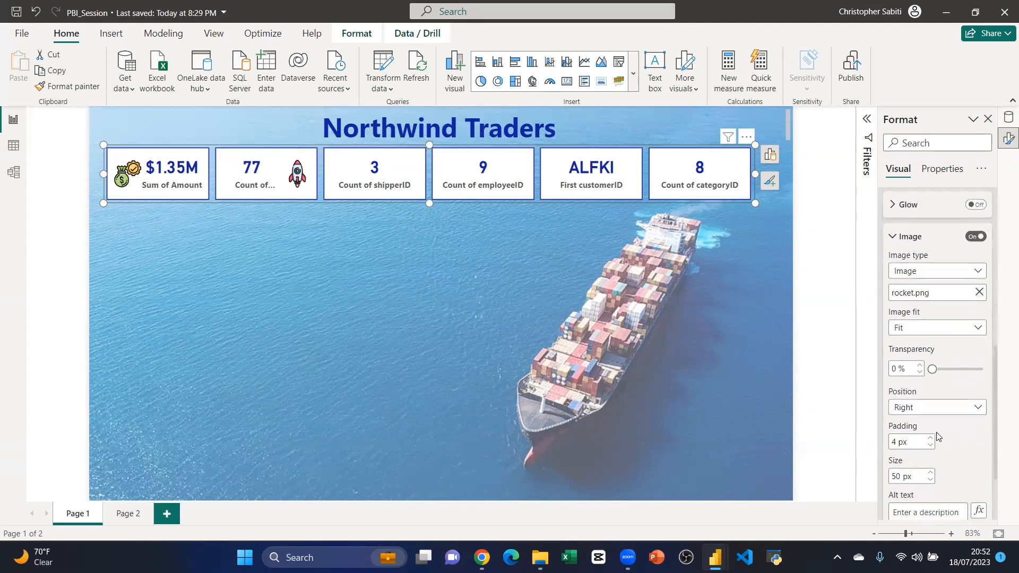
Step: Set the Count of productID card's image position to Left, its image padding to 0 px and its size to 45 px
{"action": "left_click", "coordinate": [906, 408]}
{"action": "left_click", "coordinate": [911, 424]}
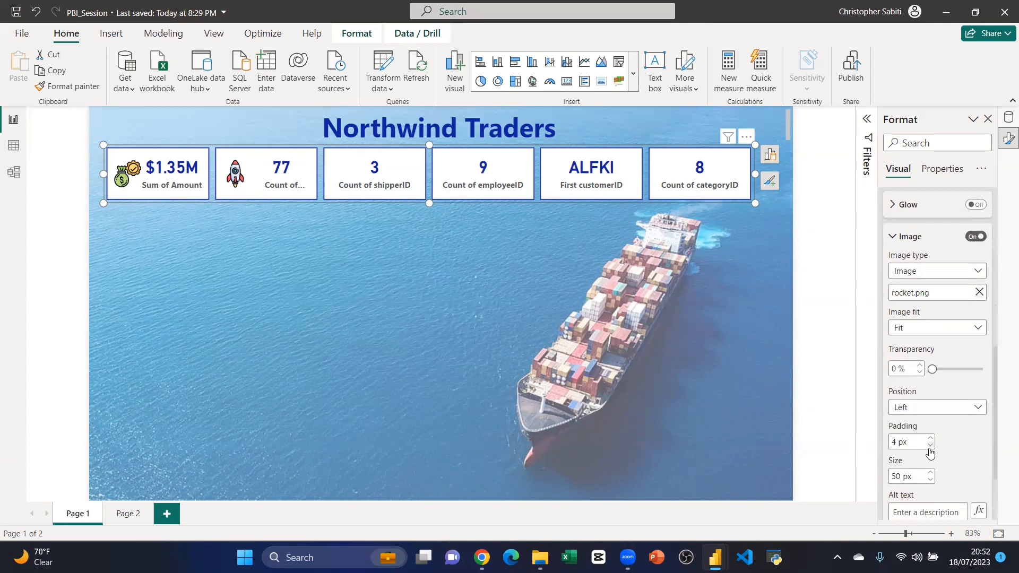
{"action": "left_click", "coordinate": [930, 448]}
{"action": "left_click", "coordinate": [930, 448]}
{"action": "left_click", "coordinate": [930, 448]}
{"action": "left_click", "coordinate": [930, 480]}
{"action": "left_click", "coordinate": [929, 480]}
{"action": "left_click", "coordinate": [929, 480]}
{"action": "left_click", "coordinate": [930, 480]}
{"action": "left_click", "coordinate": [930, 480]}
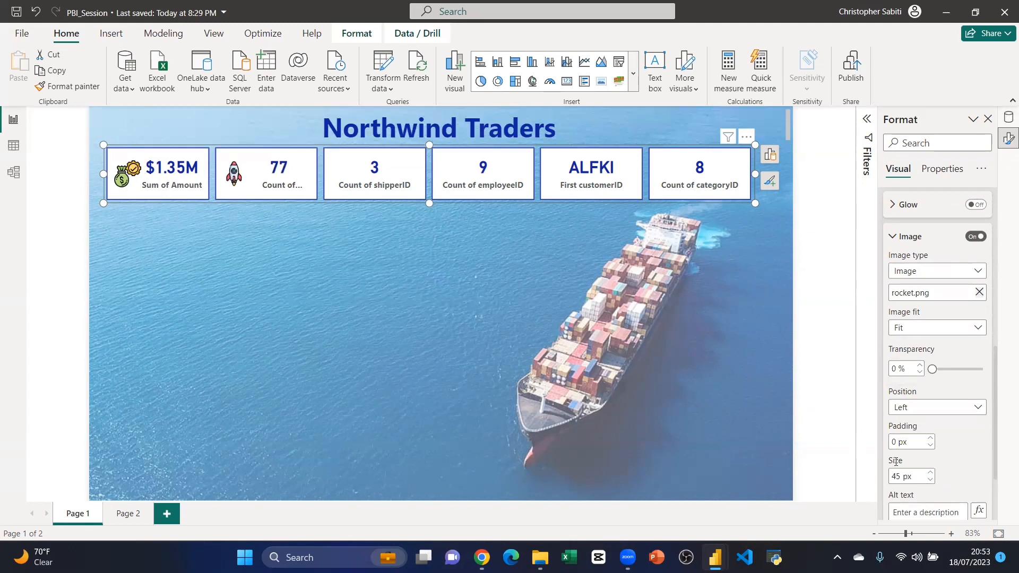
Step: Try the Fill and Normal image fits on the Count of productID card's rocket icon, then return it to Fit
{"action": "left_click", "coordinate": [923, 329]}
{"action": "left_click", "coordinate": [903, 378]}
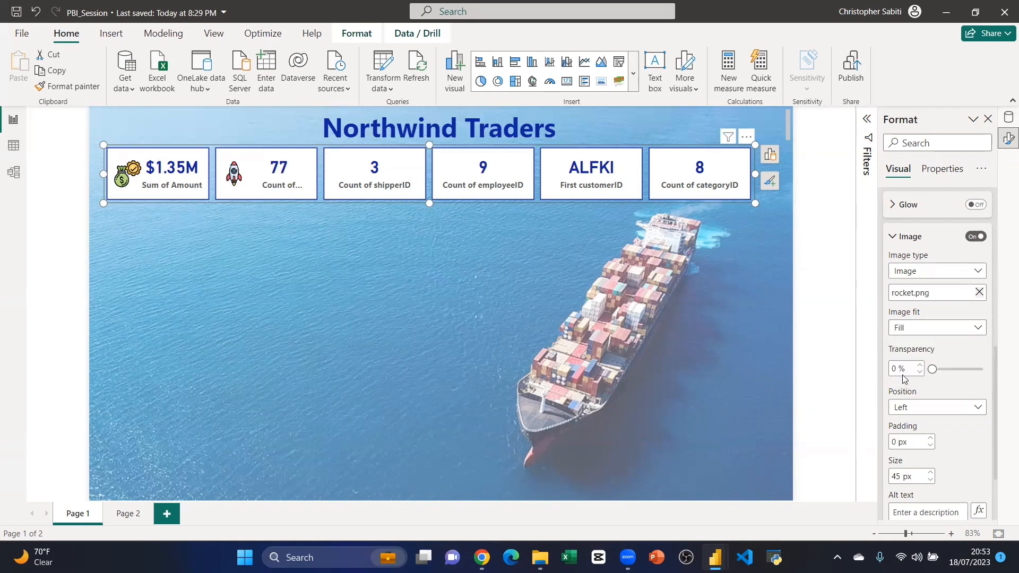
{"action": "left_click", "coordinate": [931, 329]}
{"action": "left_click", "coordinate": [916, 351]}
{"action": "left_click", "coordinate": [915, 328]}
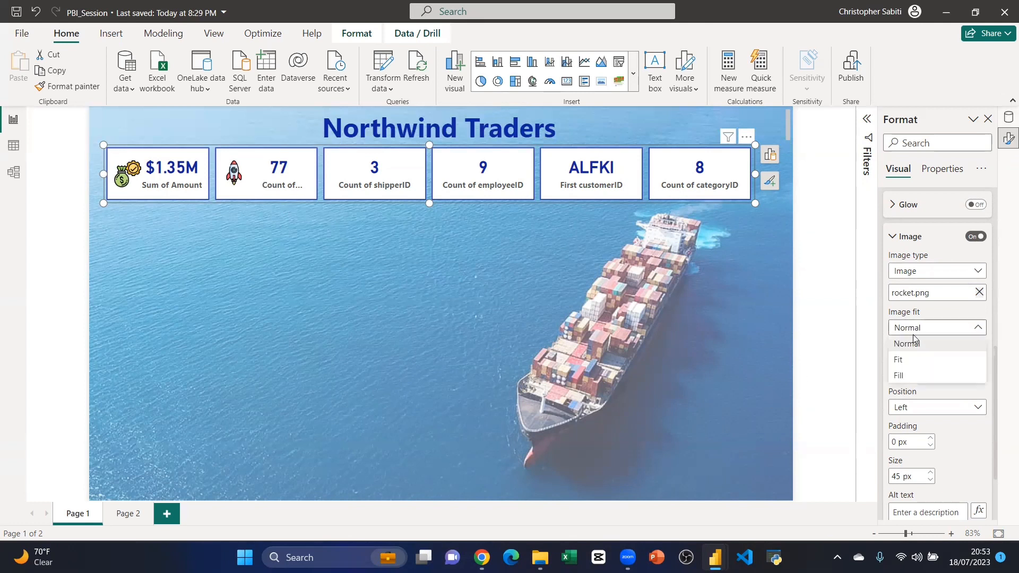
{"action": "left_click", "coordinate": [897, 361]}
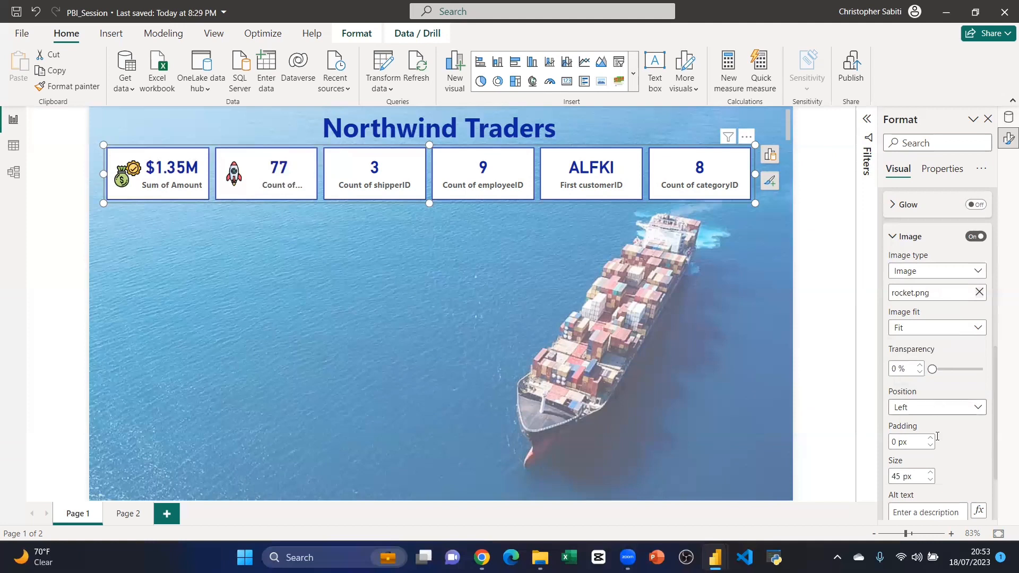
Step: Apply the card settings to the Count of shipperID series and set the cargo-ship picture as its image
{"action": "scroll", "coordinate": [901, 398], "scroll_direction": "down", "scroll_amount": 2}
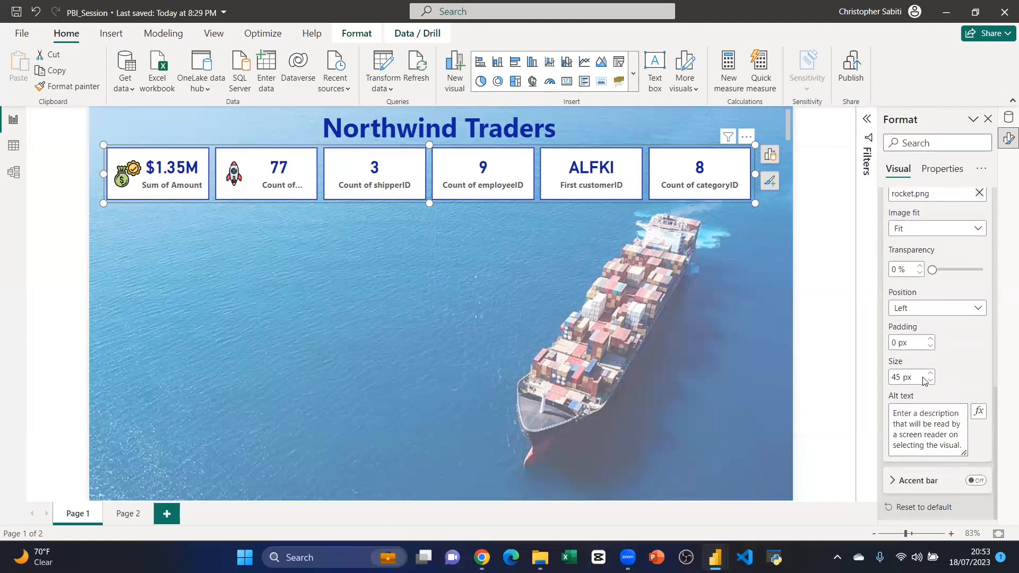
{"action": "scroll", "coordinate": [910, 296], "scroll_direction": "up", "scroll_amount": 3}
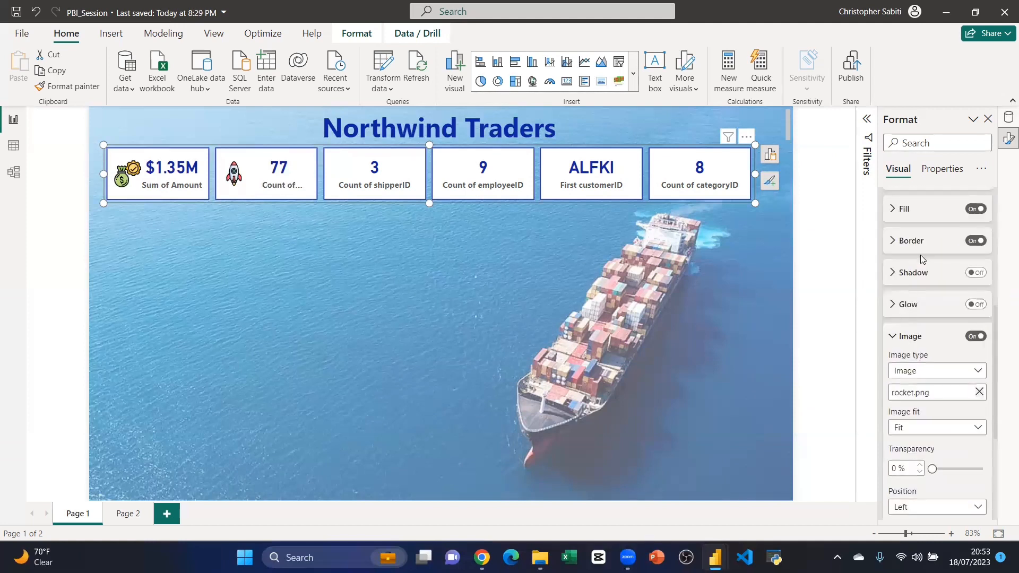
{"action": "scroll", "coordinate": [920, 259], "scroll_direction": "up", "scroll_amount": 2}
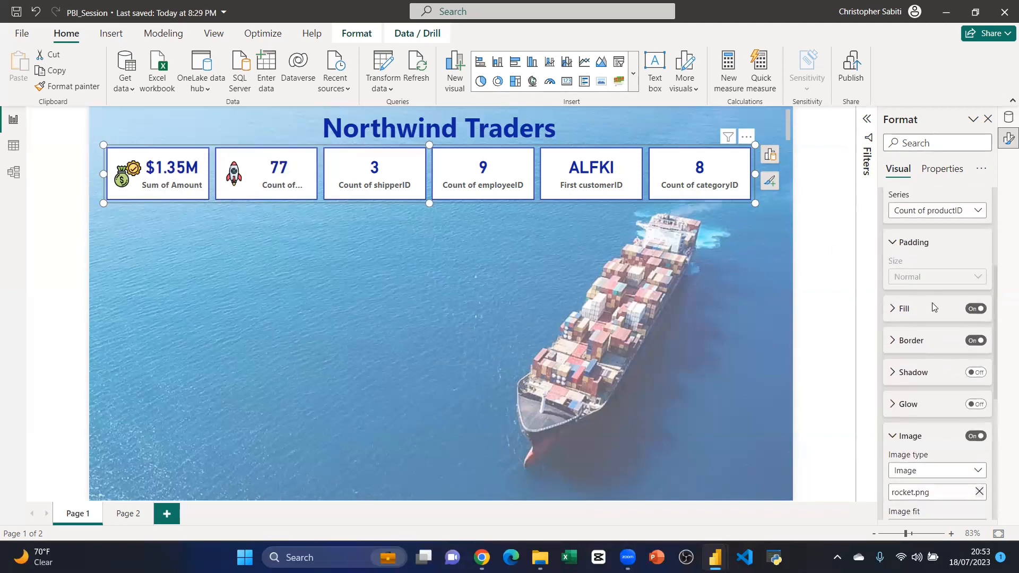
{"action": "scroll", "coordinate": [933, 302], "scroll_direction": "up", "scroll_amount": 1}
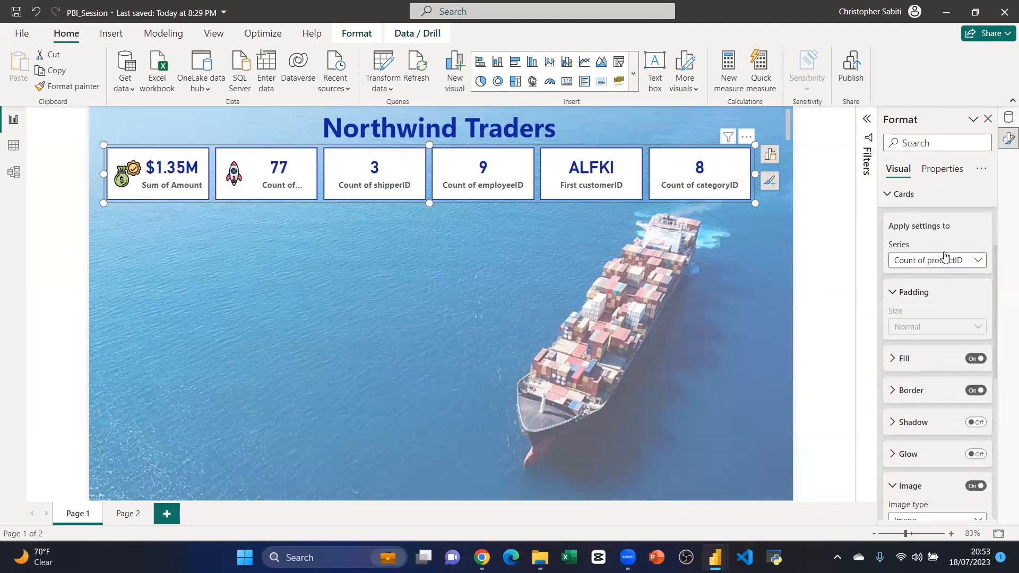
{"action": "left_click", "coordinate": [919, 265]}
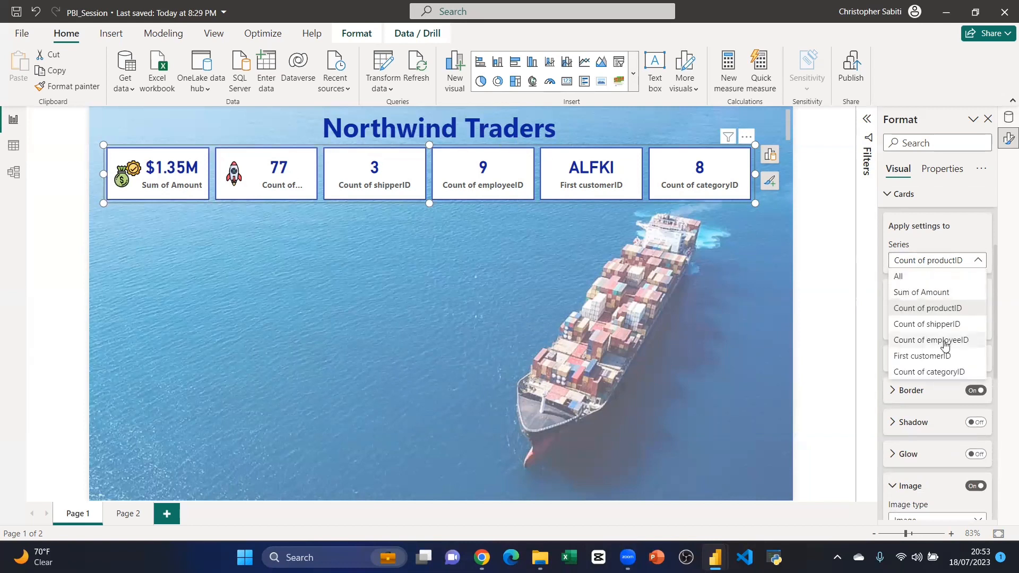
{"action": "left_click", "coordinate": [939, 325]}
{"action": "scroll", "coordinate": [934, 388], "scroll_direction": "down", "scroll_amount": 3}
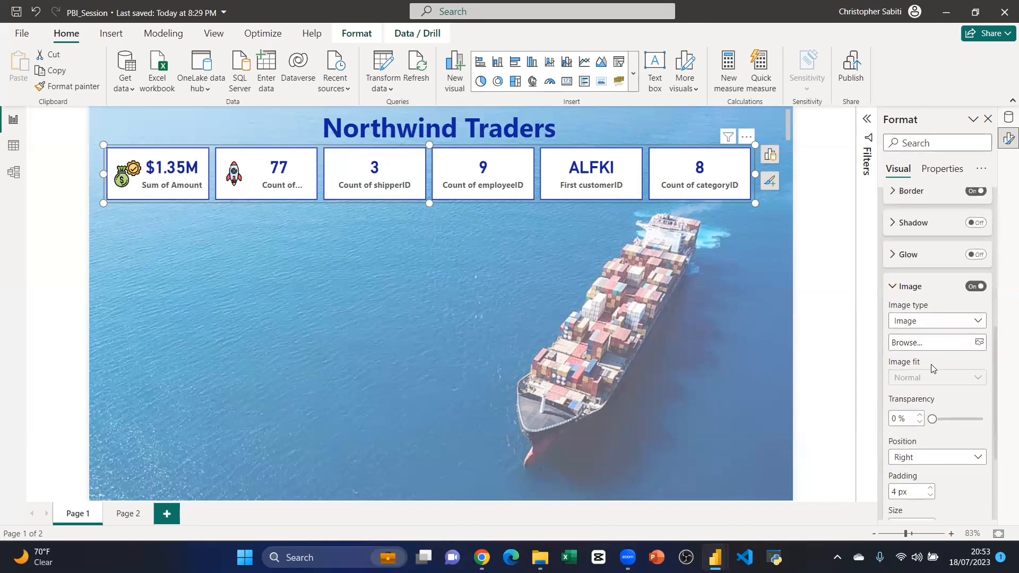
{"action": "left_click", "coordinate": [891, 342]}
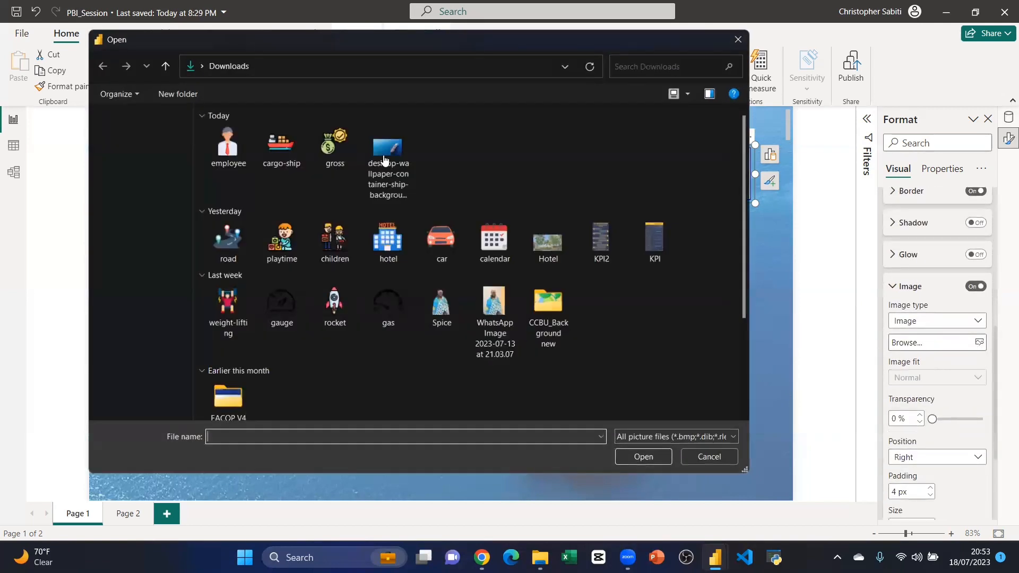
{"action": "left_click", "coordinate": [281, 146]}
{"action": "left_click", "coordinate": [624, 455]}
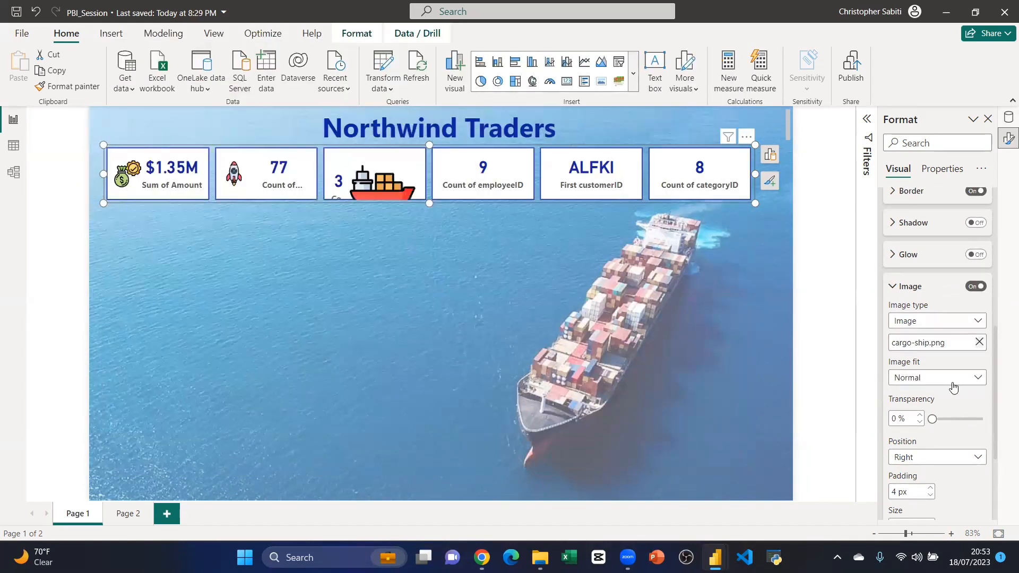
Step: Set the Count of shipperID card's image fit to Fit and its image position to Left
{"action": "left_click", "coordinate": [947, 378]}
{"action": "left_click", "coordinate": [898, 409]}
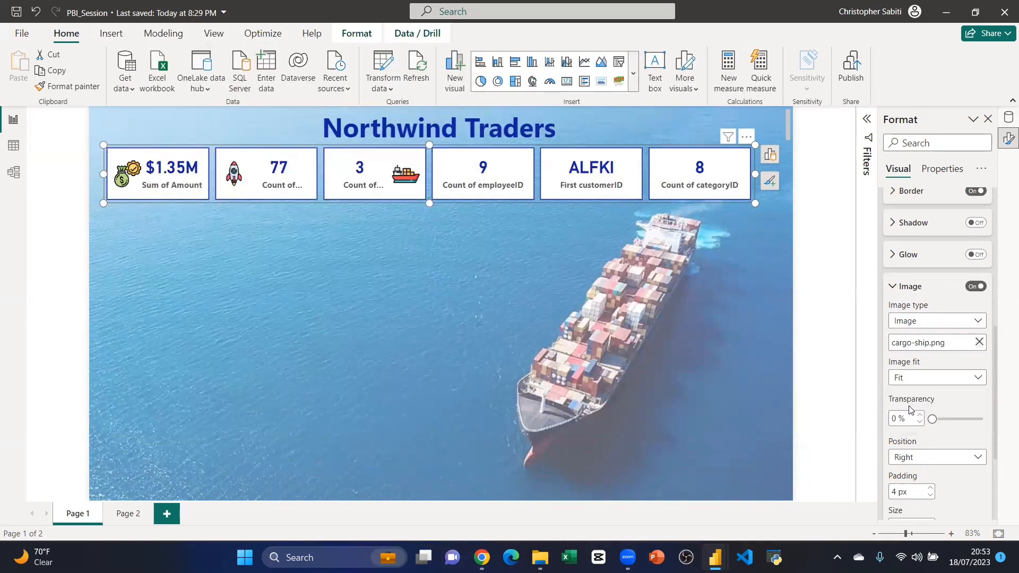
{"action": "left_click", "coordinate": [939, 459]}
{"action": "left_click", "coordinate": [910, 474]}
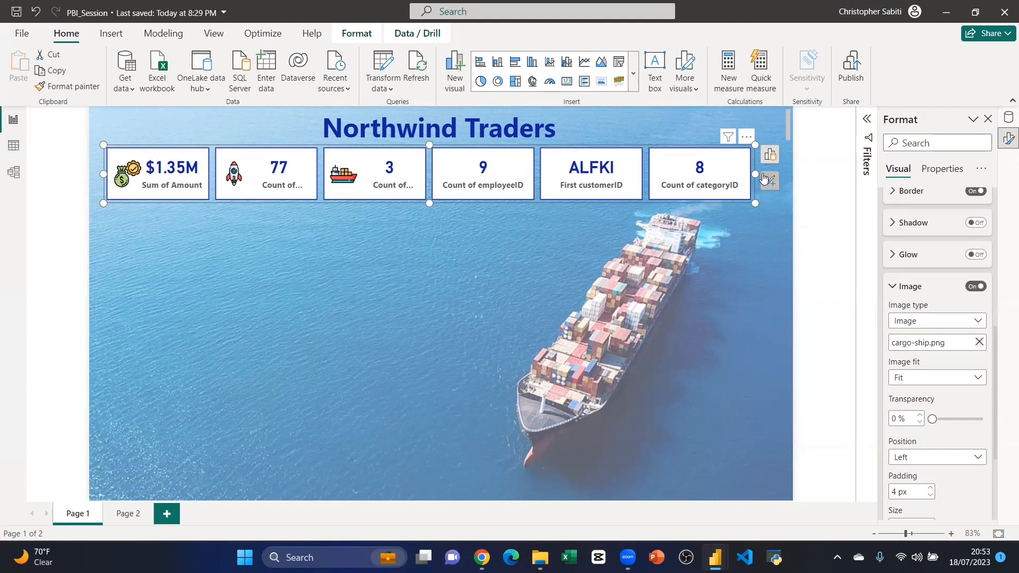
Step: Widen the KPI card visual slightly towards the page's right edge and deselect it
{"action": "left_click_drag", "start_coordinate": [756, 173], "coordinate": [769, 173]}
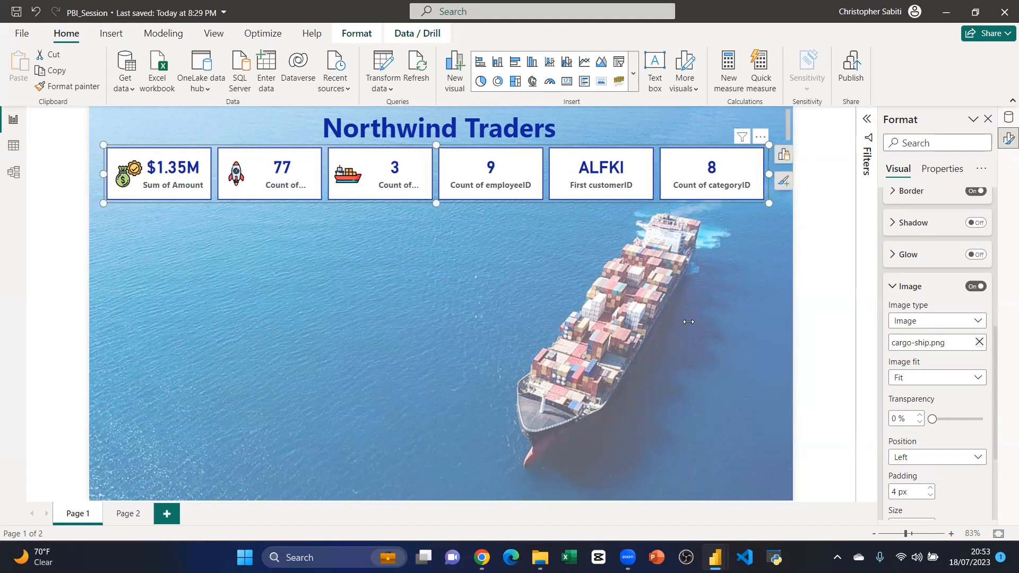
{"action": "scroll", "coordinate": [923, 222], "scroll_direction": "up", "scroll_amount": 3}
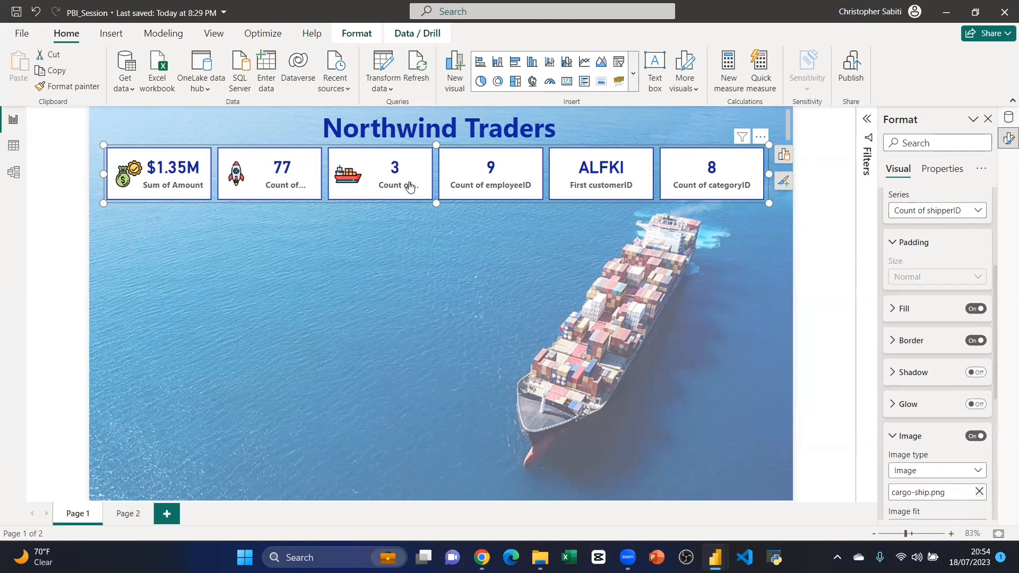
{"action": "left_click", "coordinate": [363, 365]}
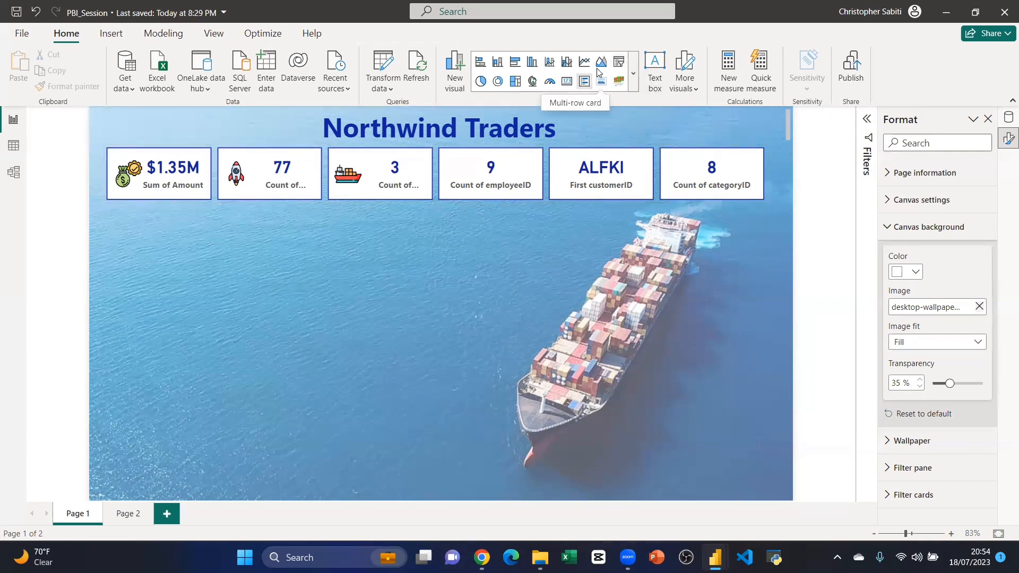
Step: Insert a slicer below the KPI cards and populate it with the Month level of orderDate from the orders table
{"action": "left_click", "coordinate": [616, 62]}
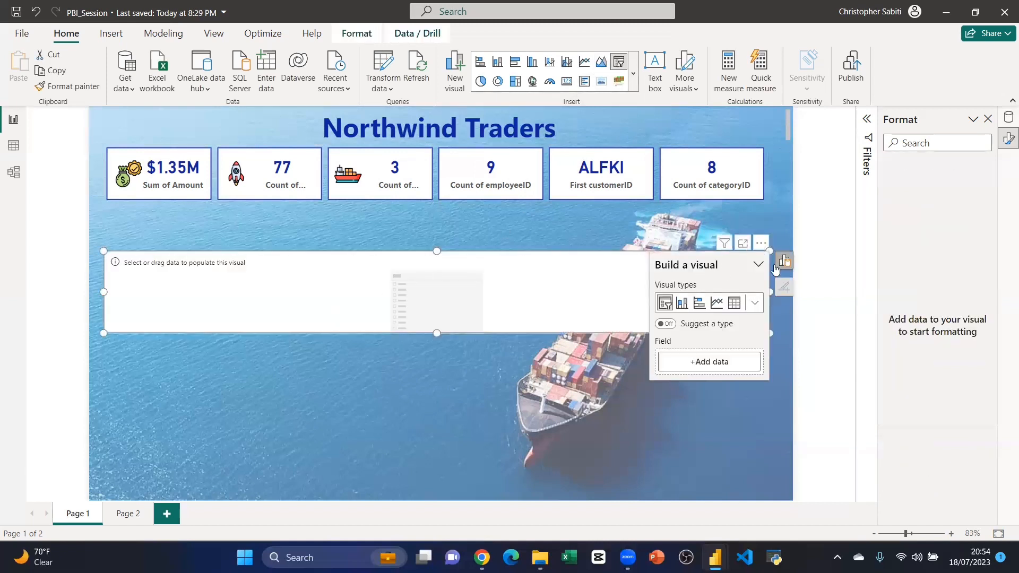
{"action": "left_click_drag", "start_coordinate": [771, 292], "coordinate": [437, 319]}
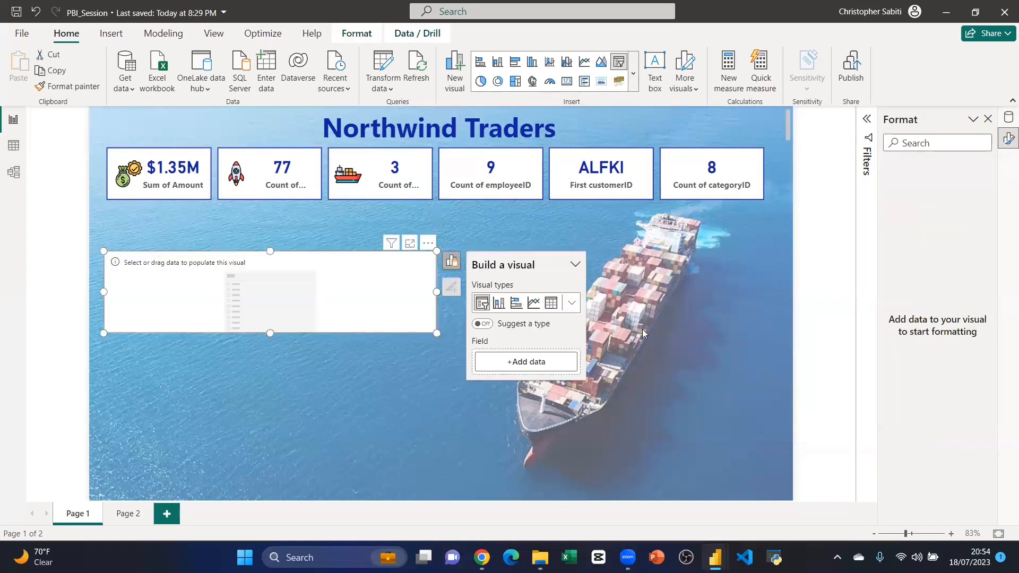
{"action": "left_click", "coordinate": [1008, 117]}
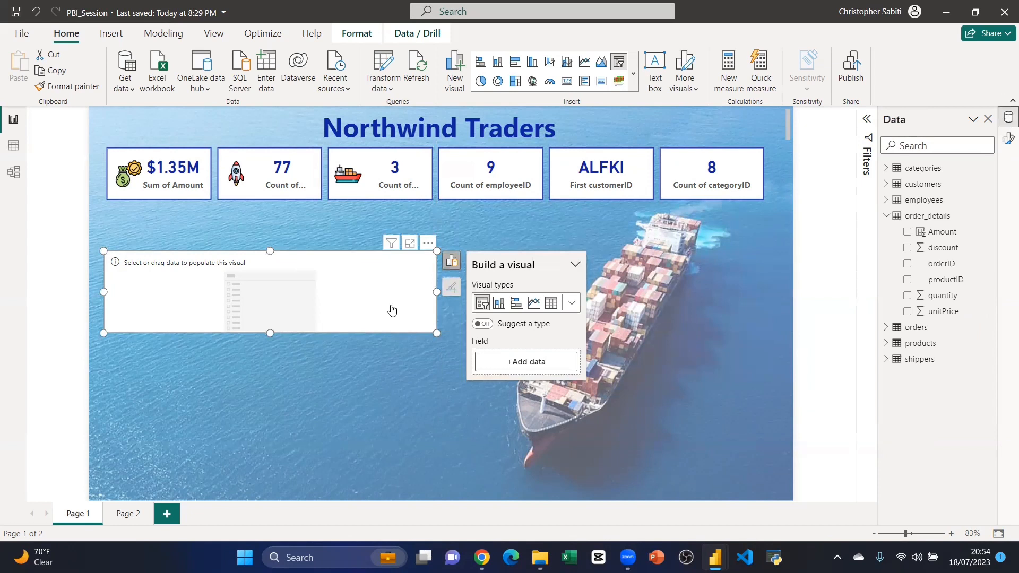
{"action": "left_click", "coordinate": [502, 362]}
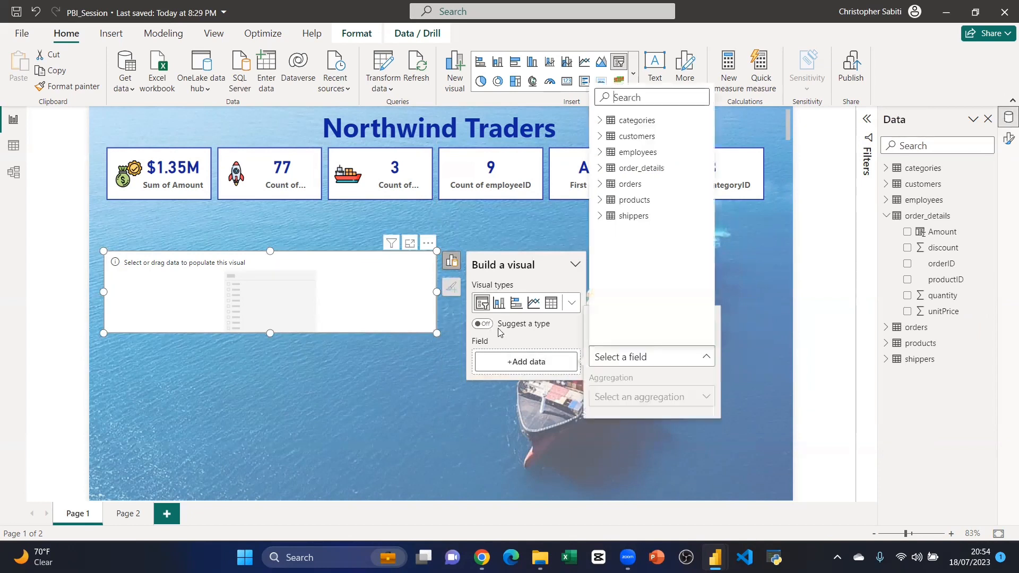
{"action": "left_click", "coordinate": [611, 169]}
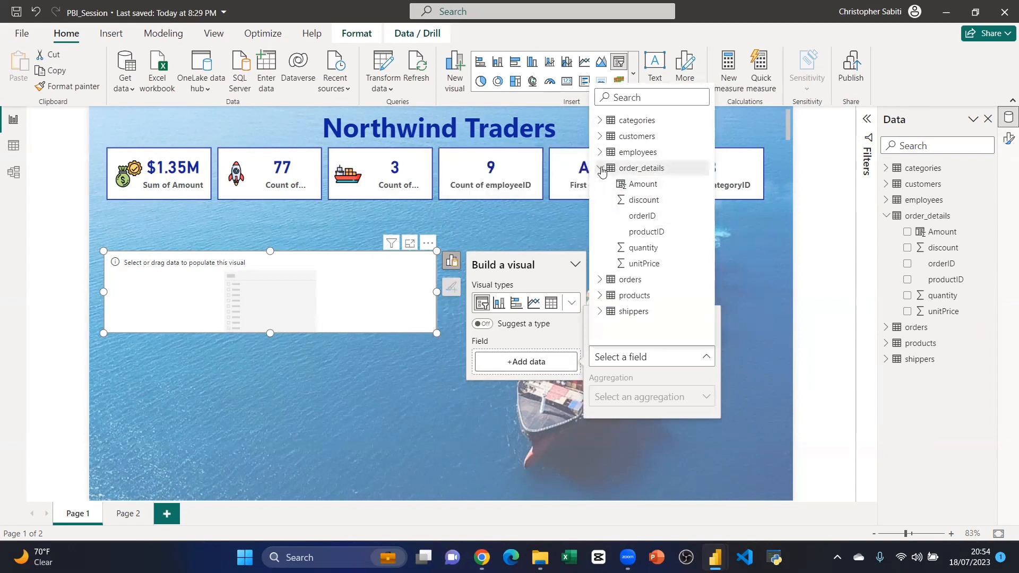
{"action": "left_click", "coordinate": [602, 169]}
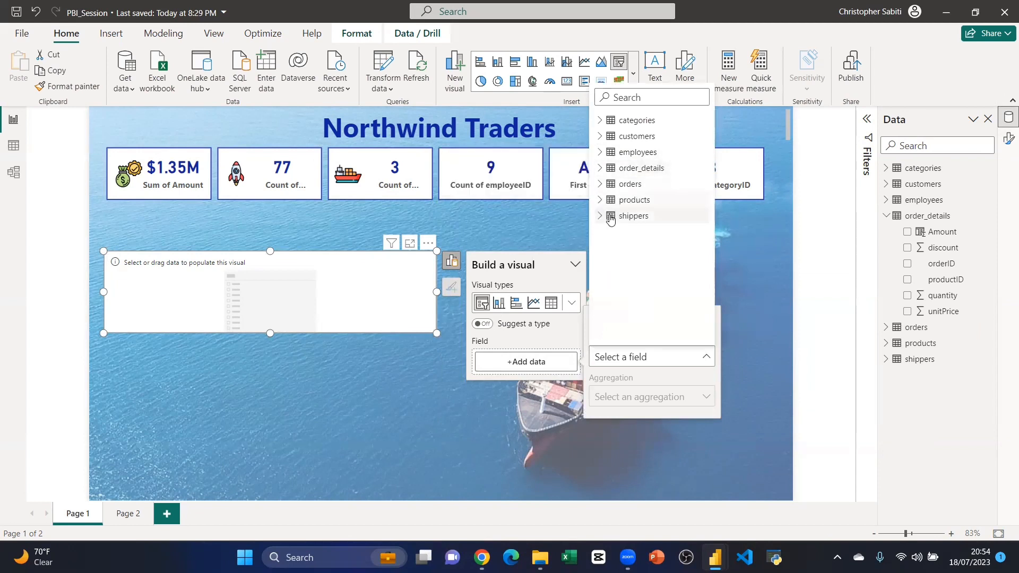
{"action": "left_click", "coordinate": [600, 184]}
{"action": "scroll", "coordinate": [683, 255], "scroll_direction": "down", "scroll_amount": 1}
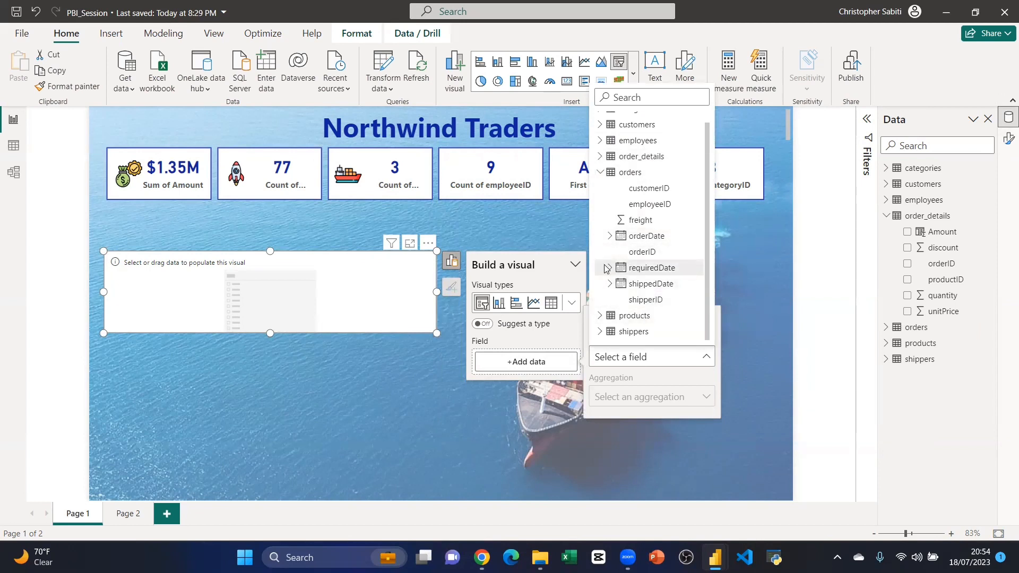
{"action": "left_click", "coordinate": [609, 236]}
{"action": "scroll", "coordinate": [653, 249], "scroll_direction": "down", "scroll_amount": 2}
{"action": "left_click", "coordinate": [663, 229]}
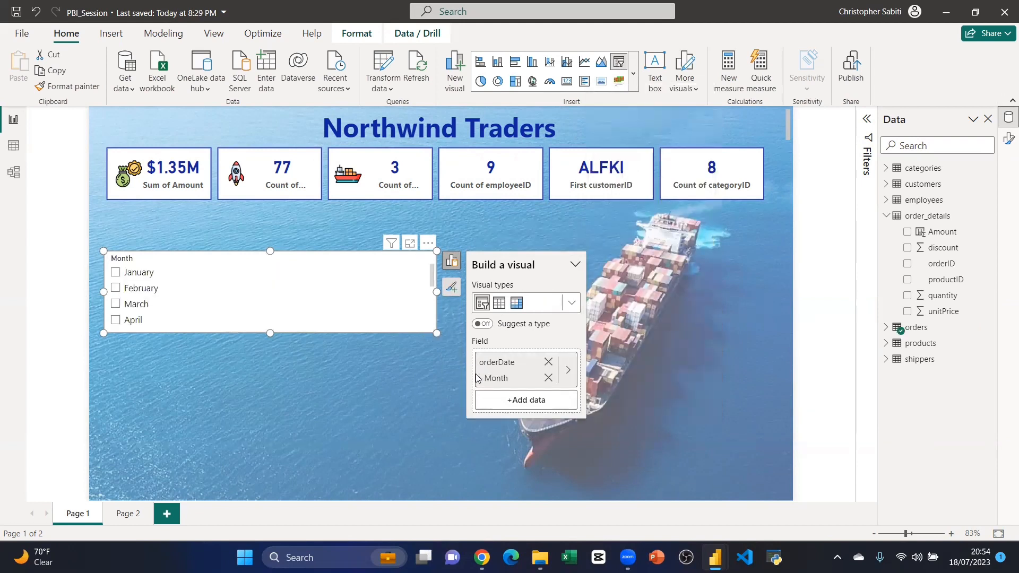
Step: Resize the Month slicer to a narrow, tall list fitting all twelve months and move it just under the KPI cards
{"action": "left_click_drag", "start_coordinate": [437, 333], "coordinate": [215, 472]}
{"action": "left_click_drag", "start_coordinate": [193, 324], "coordinate": [369, 286]}
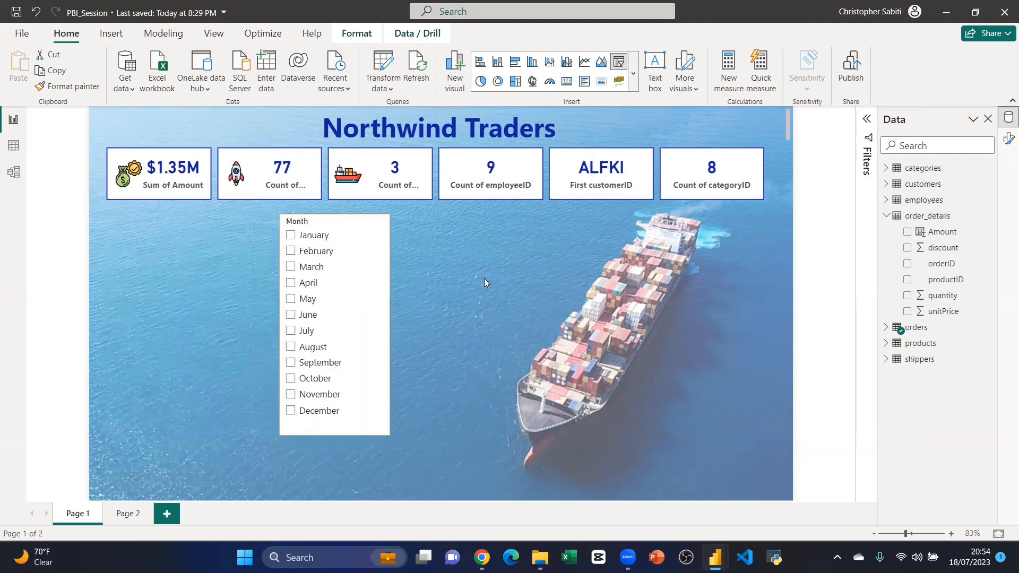
{"action": "left_click", "coordinate": [555, 254]}
Step: Test the Month slicer by filtering the cards for January, February and June, then clear the selection
{"action": "left_click", "coordinate": [294, 236]}
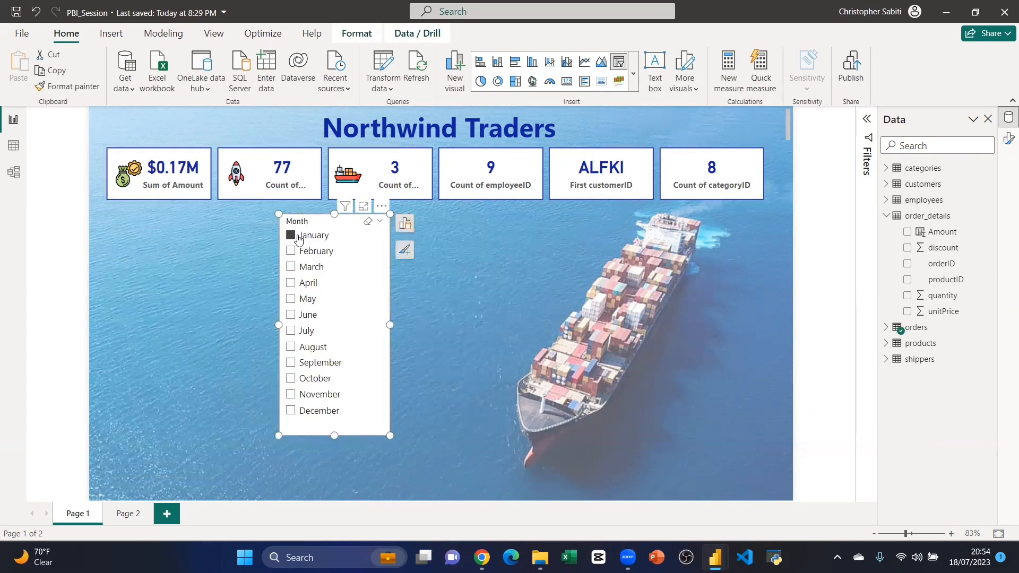
{"action": "left_click", "coordinate": [299, 238]}
{"action": "left_click", "coordinate": [291, 257]}
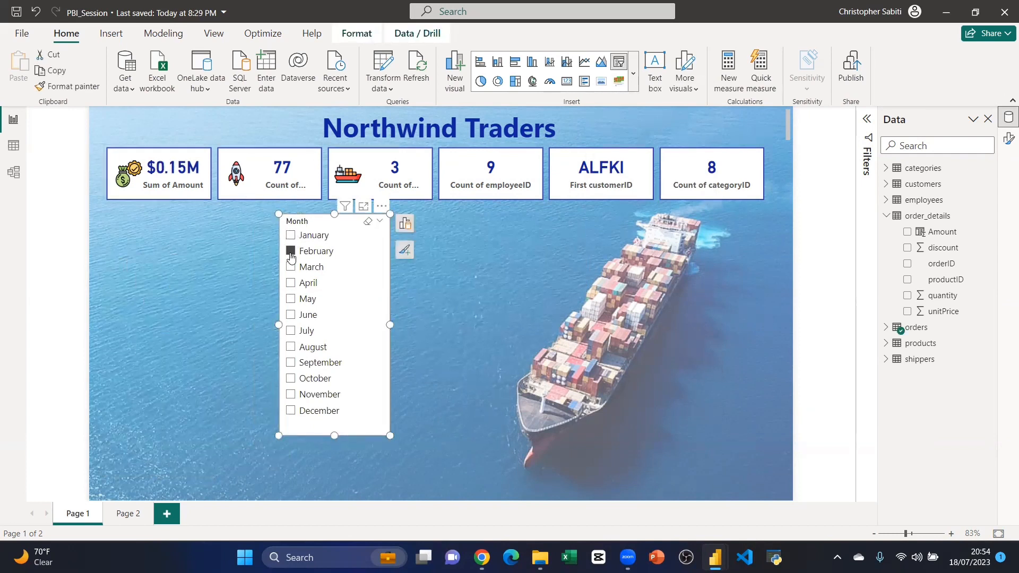
{"action": "left_click", "coordinate": [291, 257]}
{"action": "left_click", "coordinate": [290, 315]}
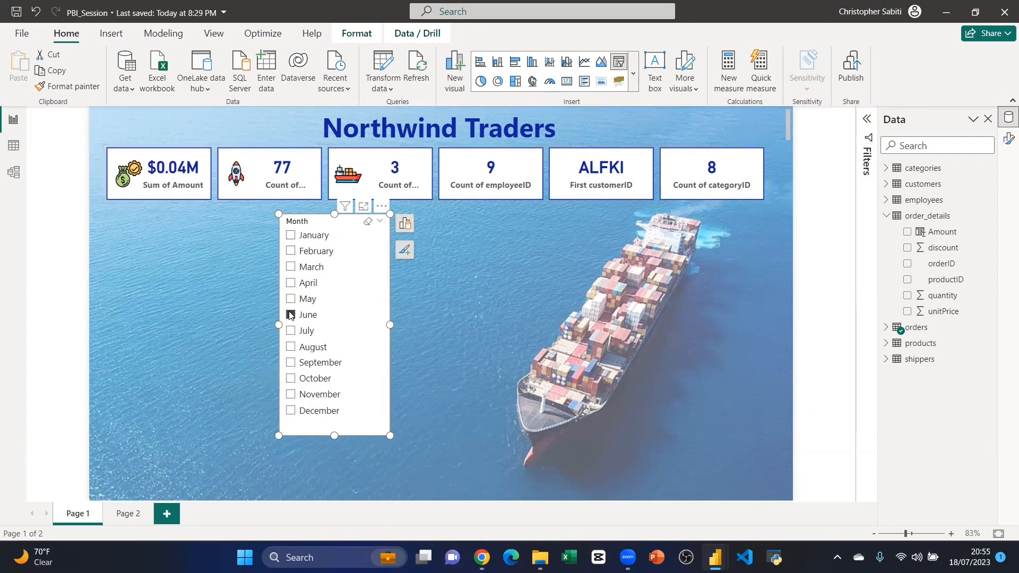
{"action": "left_click", "coordinate": [291, 235]}
{"action": "left_click", "coordinate": [290, 250]}
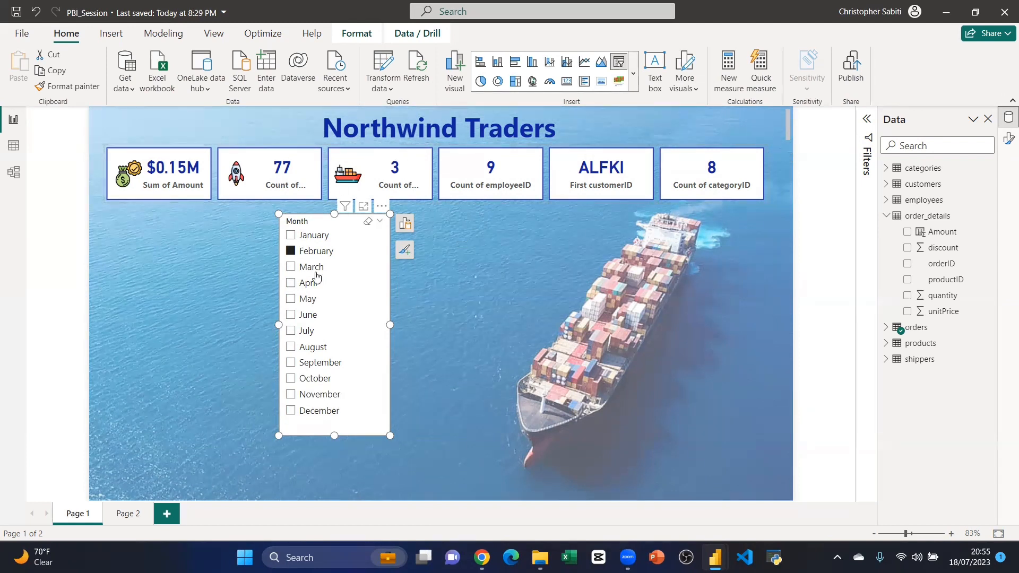
{"action": "left_click", "coordinate": [320, 254]}
Step: Replace the slicer's Month field with companyName from the shippers table and shorten the slicer to fit its three companies
{"action": "left_click", "coordinate": [404, 223]}
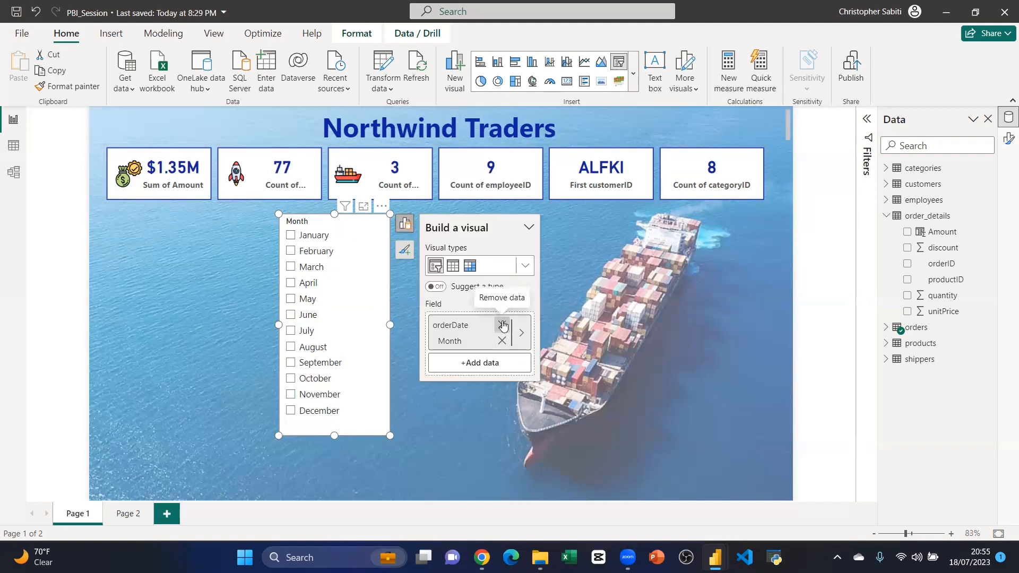
{"action": "left_click", "coordinate": [503, 326]}
{"action": "left_click", "coordinate": [479, 324]}
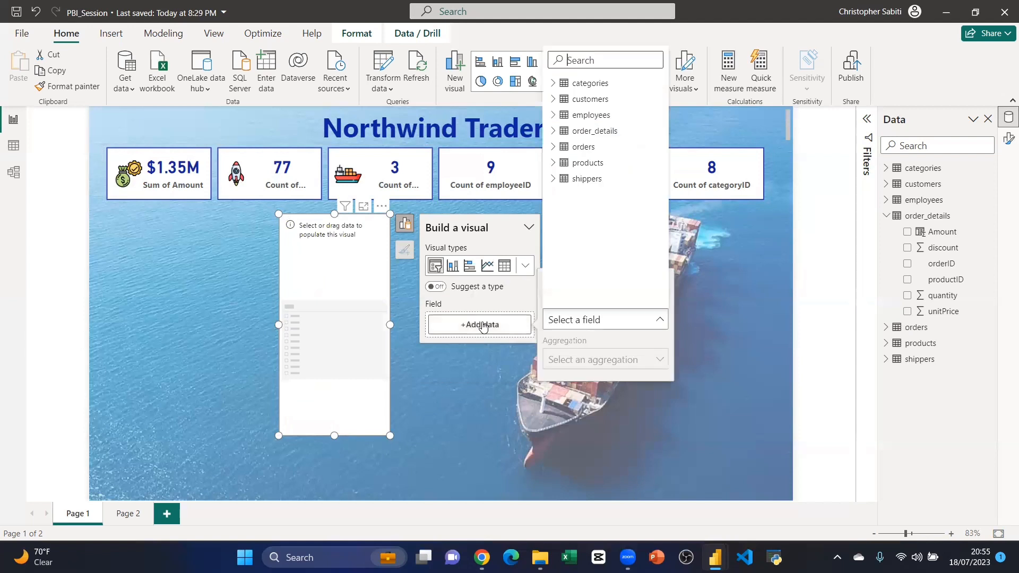
{"action": "left_click", "coordinate": [555, 163]}
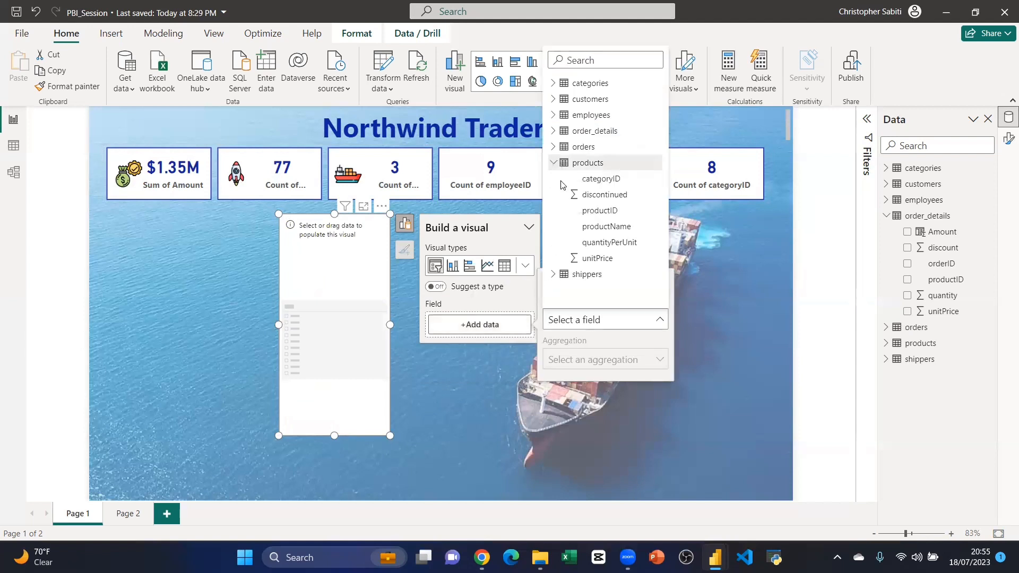
{"action": "left_click", "coordinate": [584, 274]}
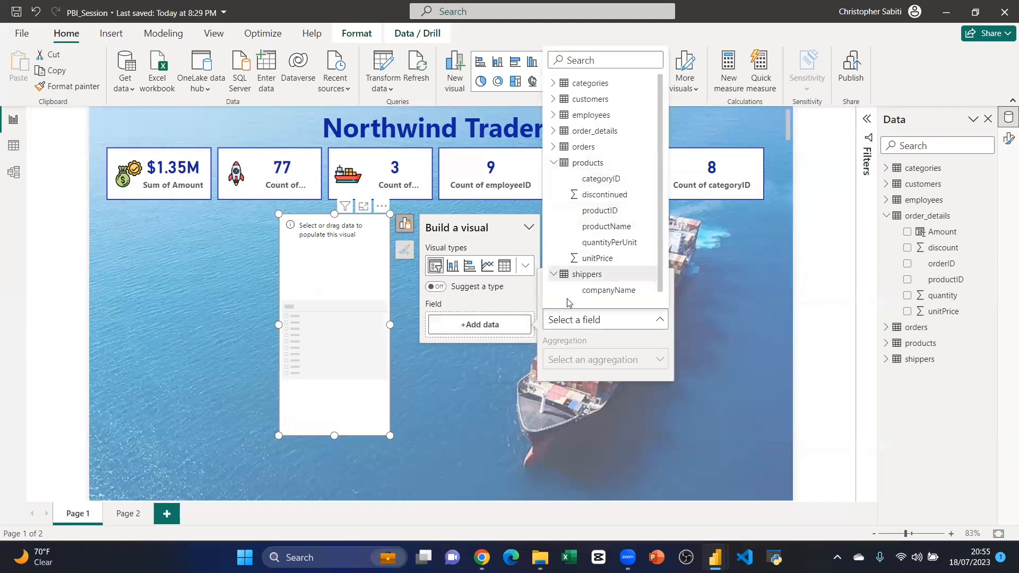
{"action": "left_click", "coordinate": [599, 290]}
{"action": "left_click_drag", "start_coordinate": [338, 436], "coordinate": [338, 294]}
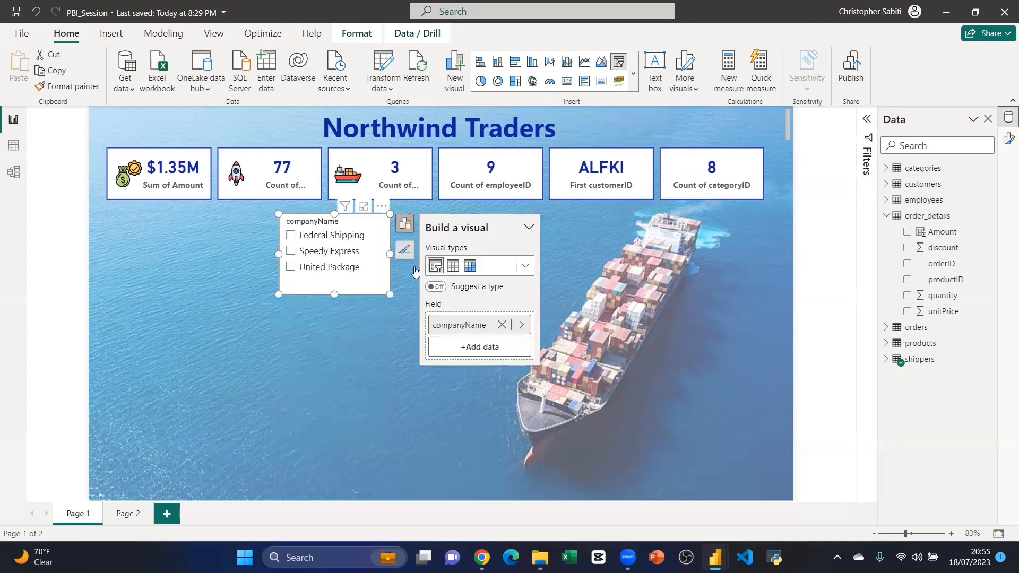
{"action": "left_click", "coordinate": [320, 326]}
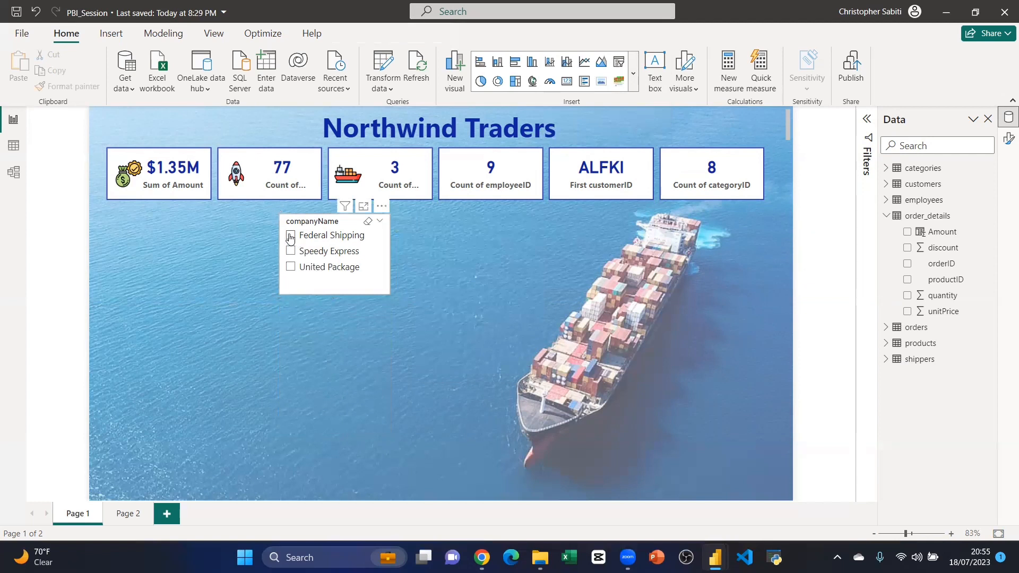
Step: Test the companyName slicer by filtering the cards for Federal Shipping, Speedy Express and United Package in turn
{"action": "left_click", "coordinate": [290, 235]}
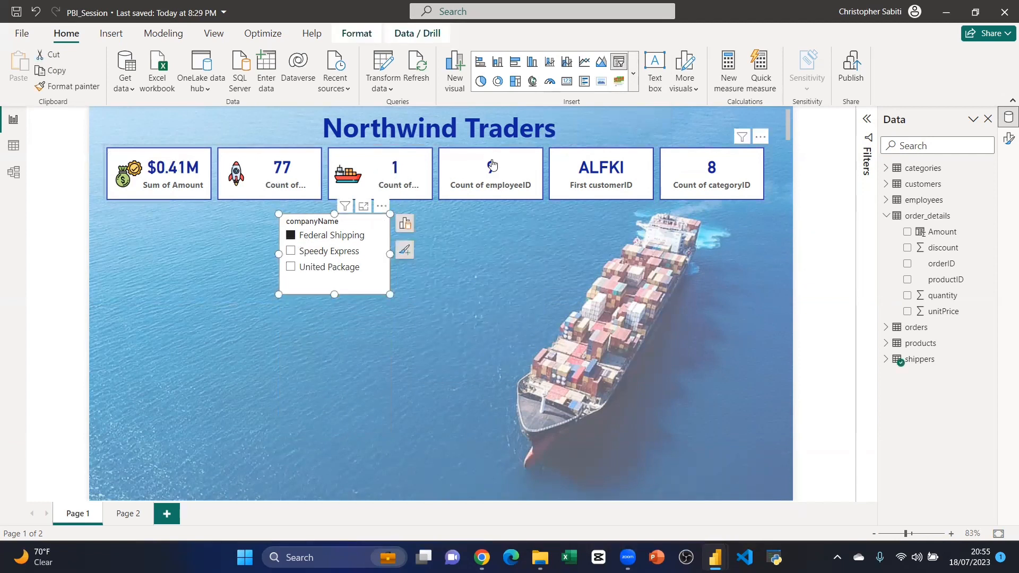
{"action": "left_click", "coordinate": [292, 252]}
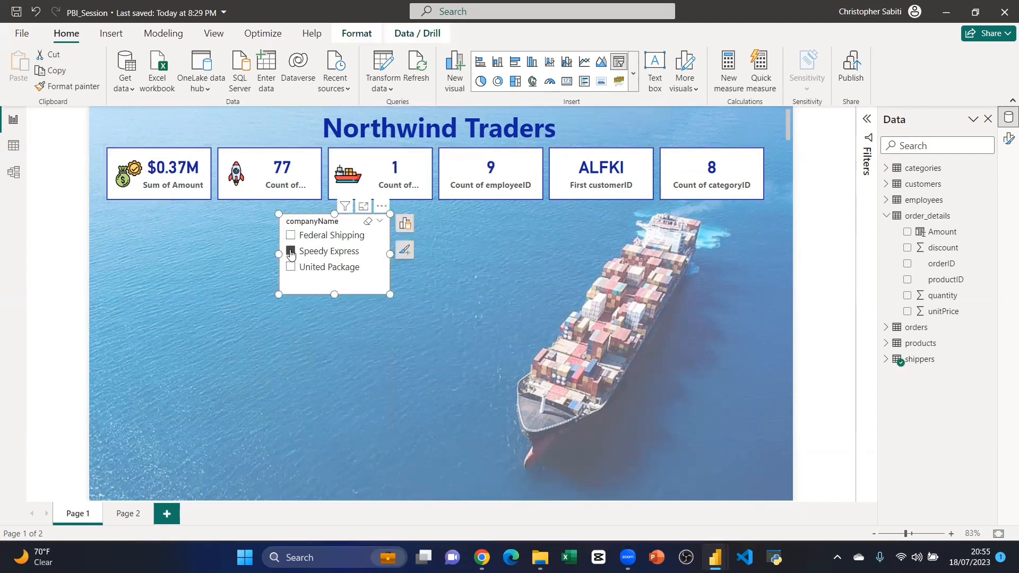
{"action": "left_click", "coordinate": [291, 267]}
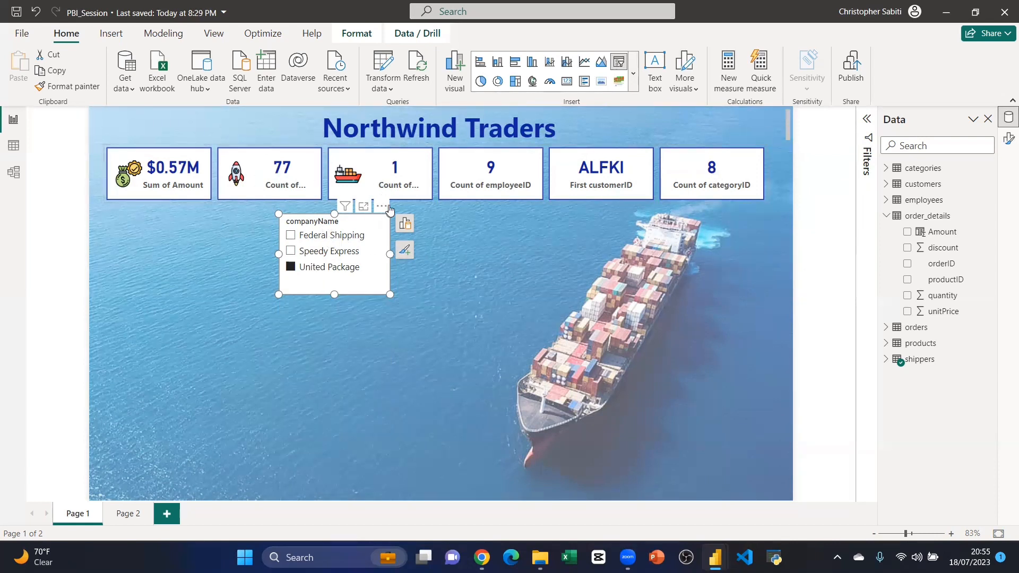
{"action": "left_click", "coordinate": [421, 284]}
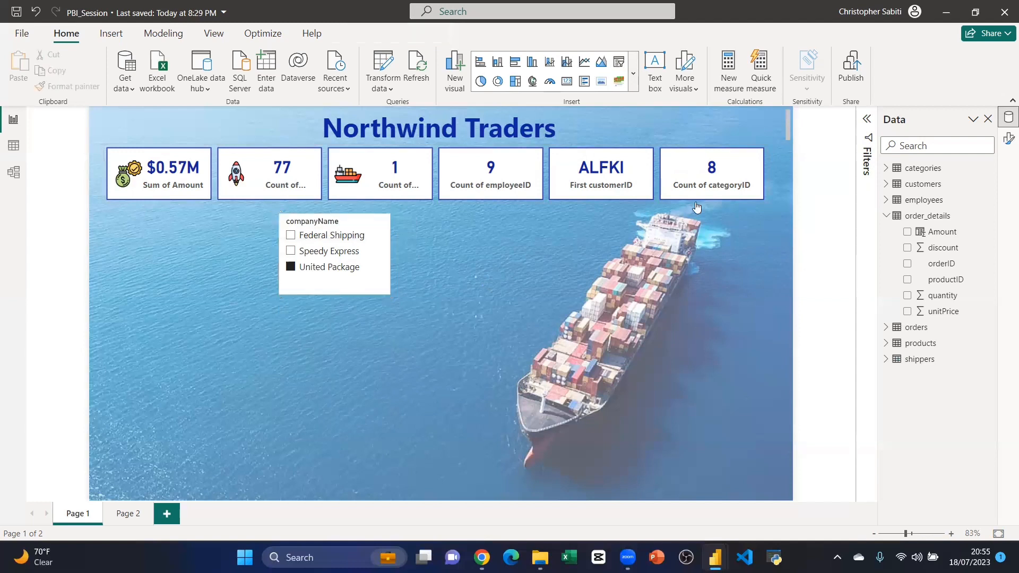
Step: Rename the Sum of Amount field in the KPI card visual as Amount
{"action": "left_click", "coordinate": [737, 168]}
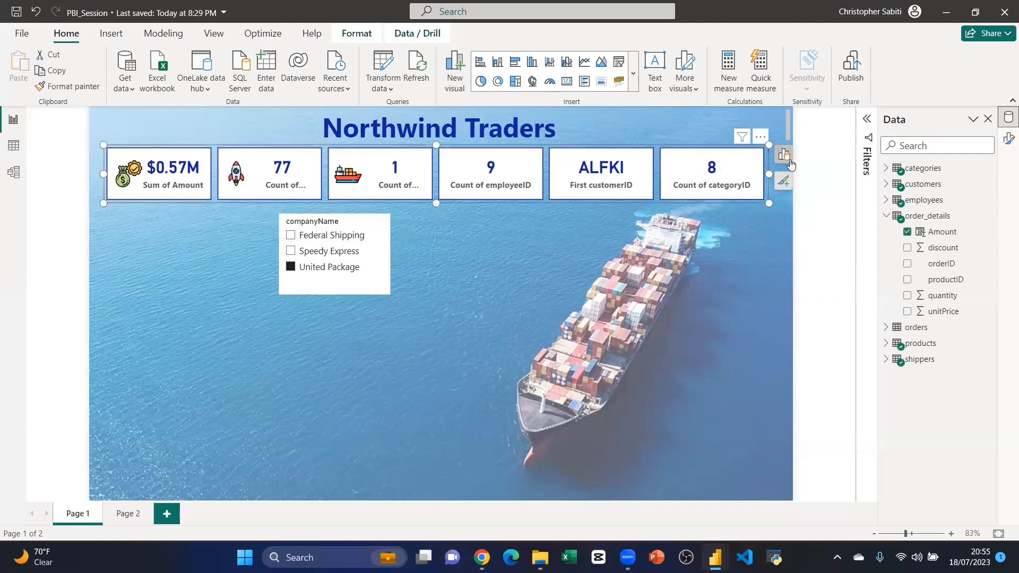
{"action": "left_click", "coordinate": [783, 155]}
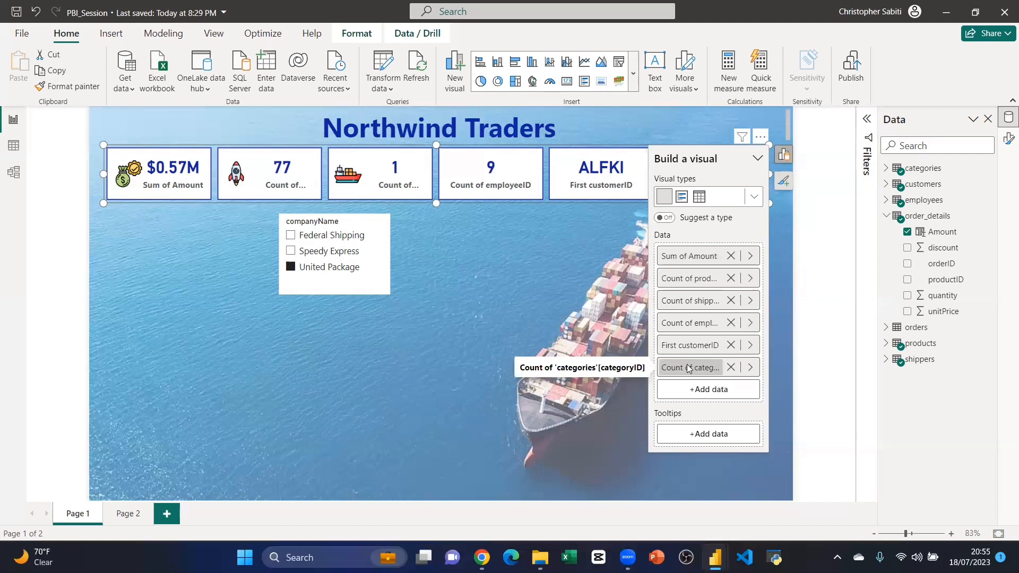
{"action": "left_click", "coordinate": [688, 257]}
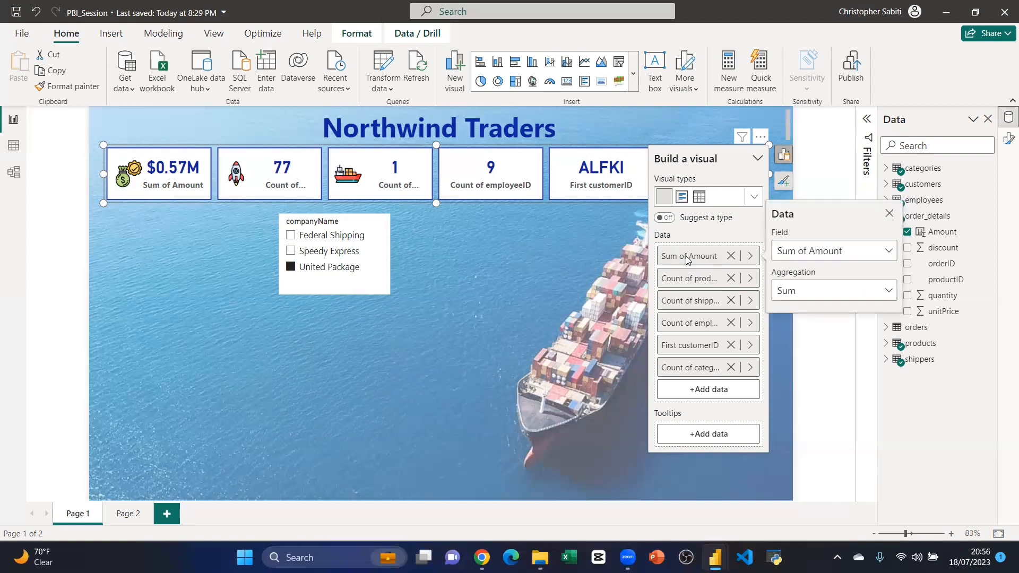
{"action": "double_click", "coordinate": [686, 256]}
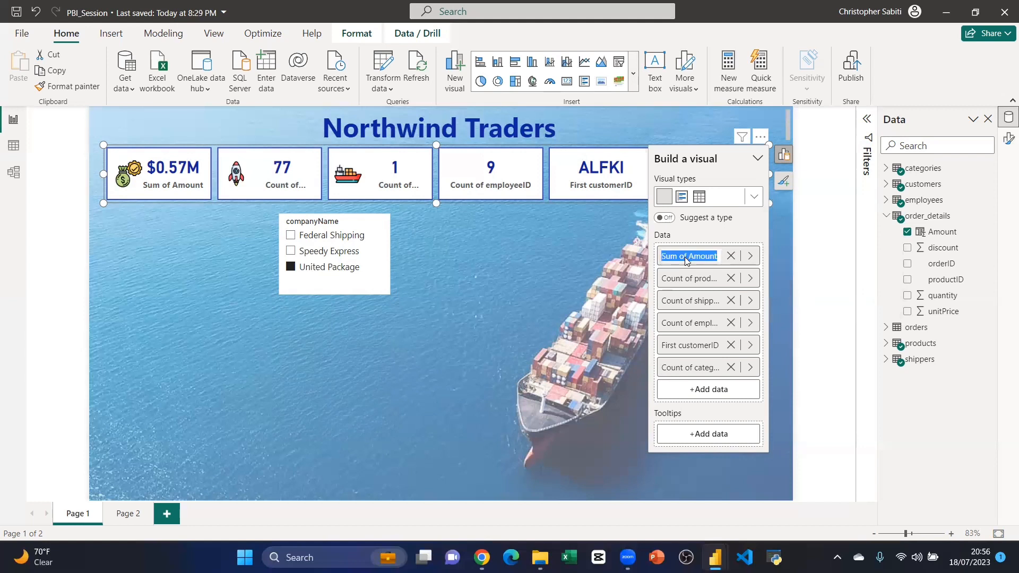
{"action": "type", "text": "Am"}
{"action": "key", "text": "Return"}
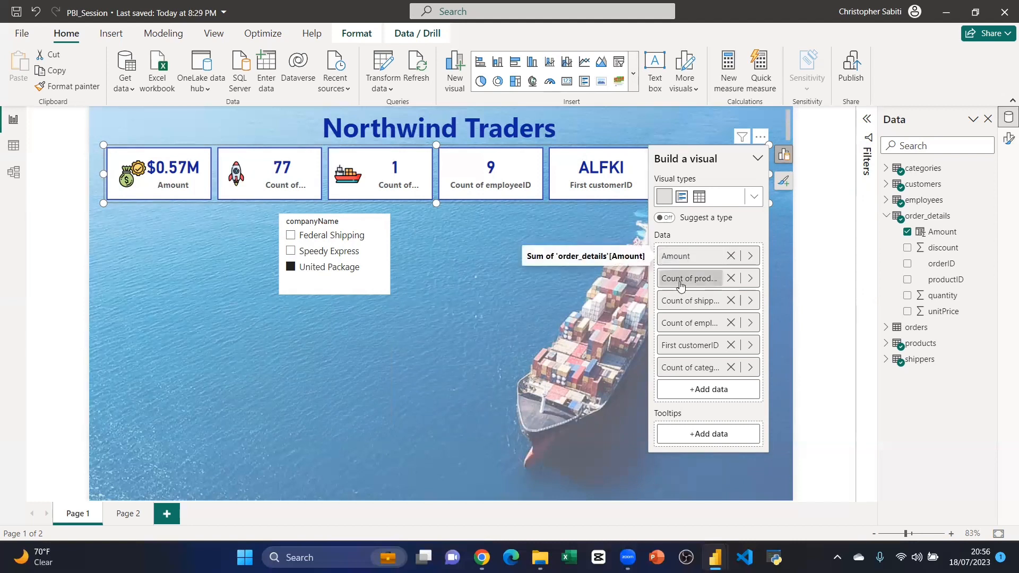
Step: Rename the product count field in the KPI cards as Products and the shipper count field as Shippers
{"action": "double_click", "coordinate": [694, 281]}
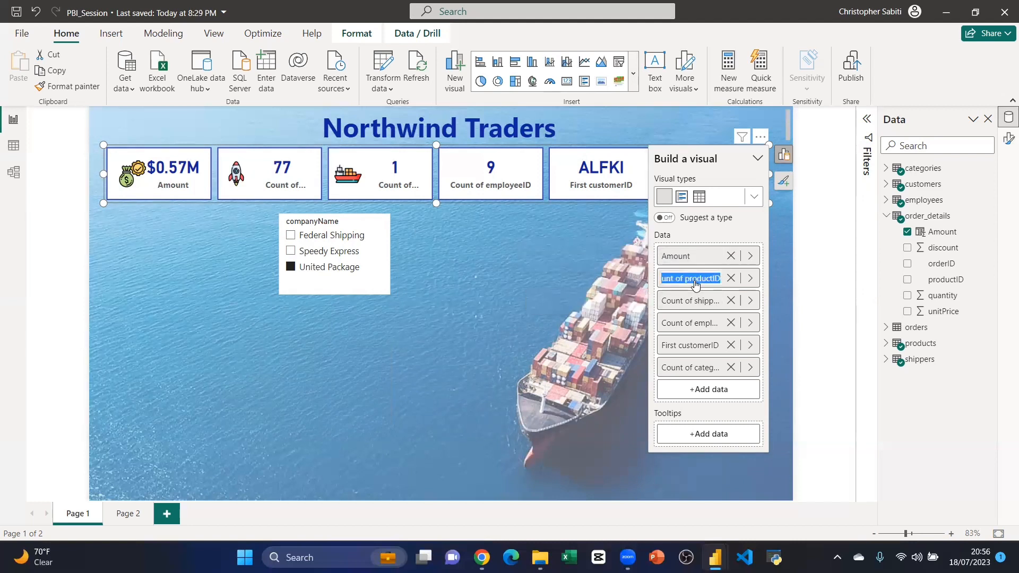
{"action": "type", "text": "Products"}
{"action": "key", "text": "Return"}
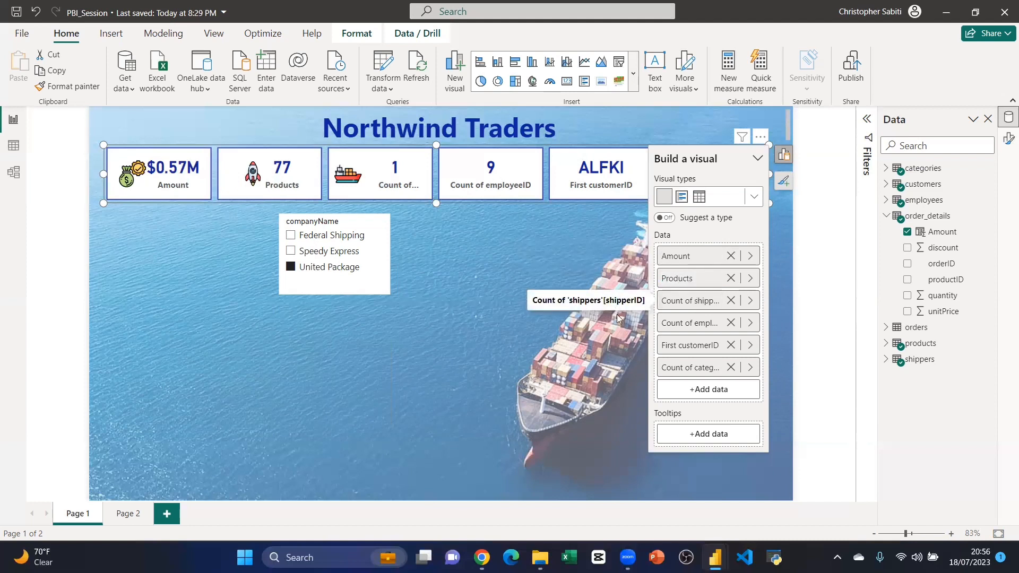
{"action": "double_click", "coordinate": [691, 303]}
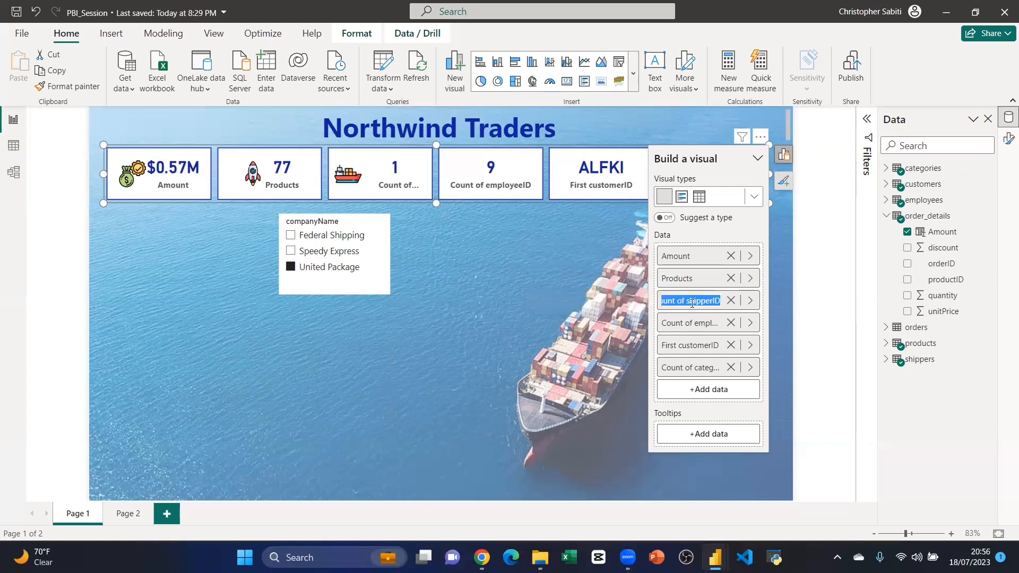
{"action": "type", "text": "Shippers"}
{"action": "key", "text": "Return"}
Step: Rename the Count of employeeID field in the KPI cards as Employees
{"action": "double_click", "coordinate": [691, 323]}
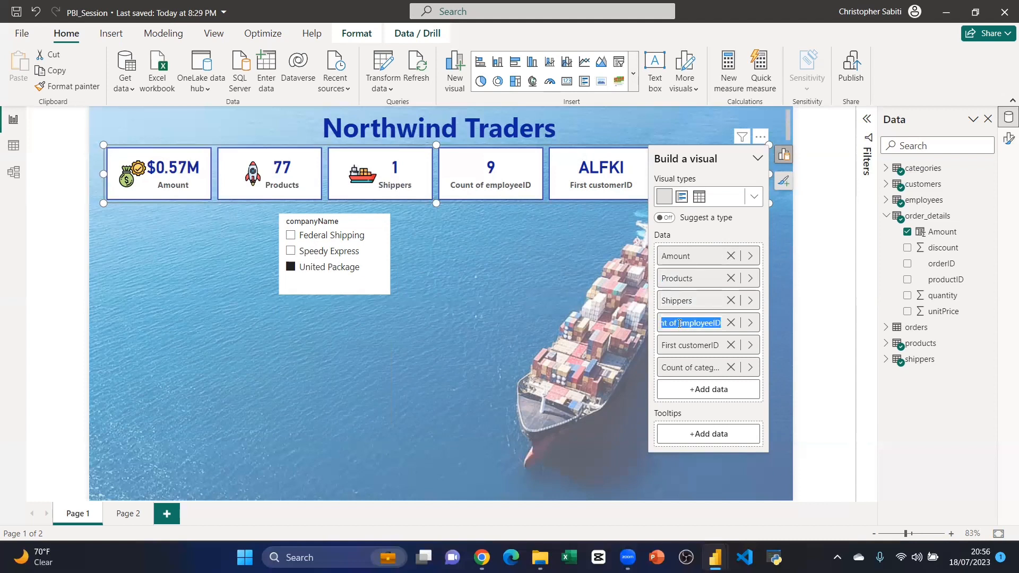
{"action": "left_click", "coordinate": [700, 323]}
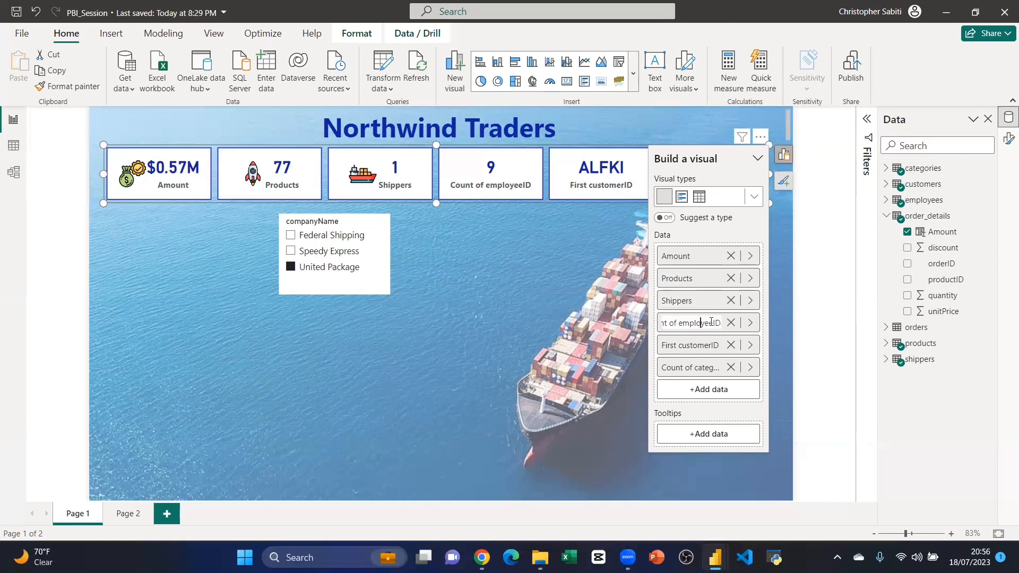
{"action": "left_click_drag", "start_coordinate": [684, 324], "coordinate": [611, 318]}
{"action": "type", "text": "E"}
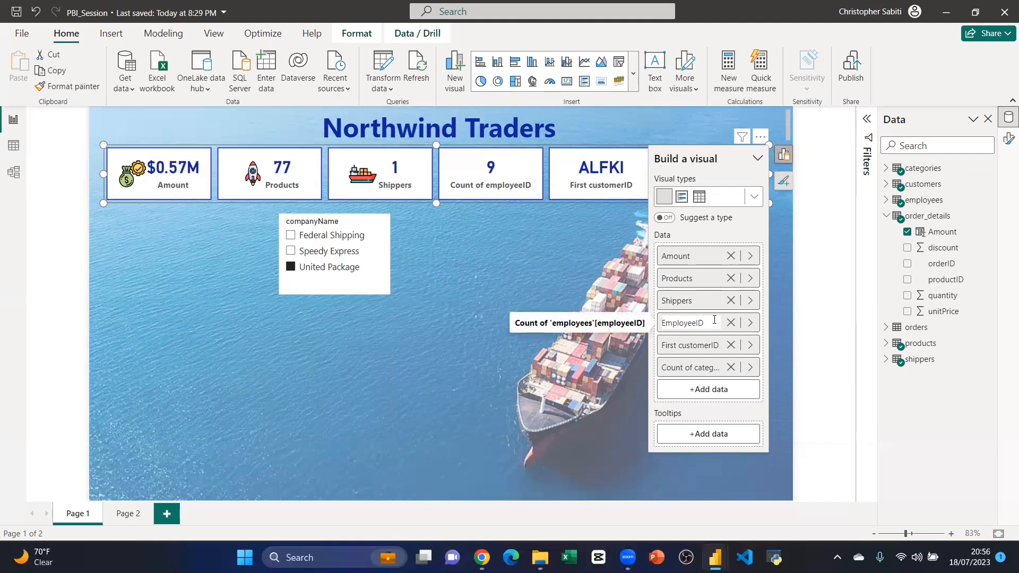
{"action": "type", "text": "s"}
{"action": "key", "text": "Return"}
Step: Shorten the First customerID field name in the KPI cards to customer
{"action": "double_click", "coordinate": [688, 347]}
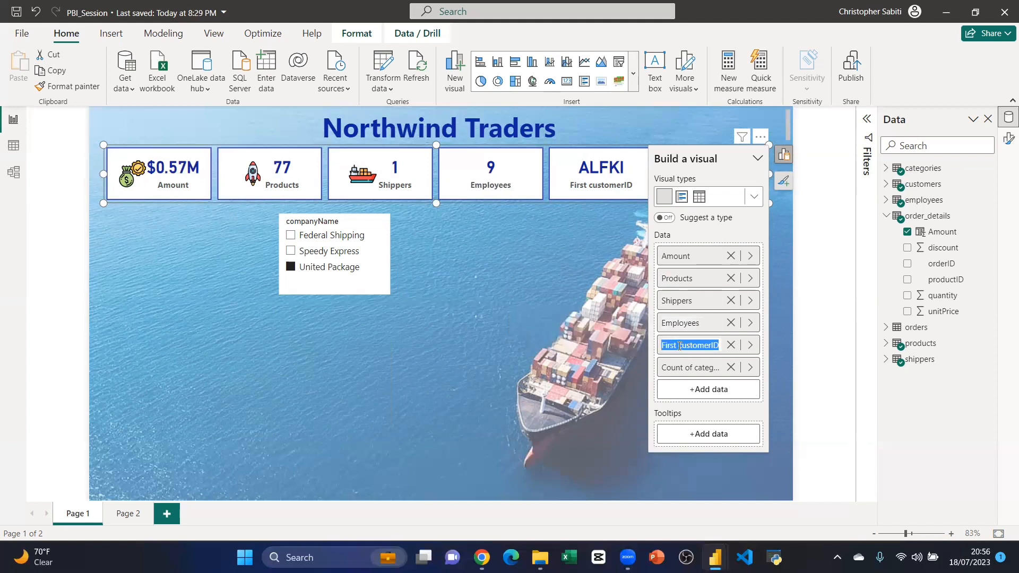
{"action": "left_click", "coordinate": [679, 346]}
{"action": "key", "text": "BackSpace"}
{"action": "key", "text": "BackSpace"}
{"action": "key", "text": "BackSpace"}
{"action": "key", "text": "BackSpace"}
{"action": "key", "text": "BackSpace"}
{"action": "key", "text": "BackSpace"}
{"action": "key", "text": "Return"}
Step: Try to remove the "Count of" prefix and the "ID" ending from the categoryID card's field name
{"action": "double_click", "coordinate": [701, 366]}
{"action": "left_click", "coordinate": [700, 366]}
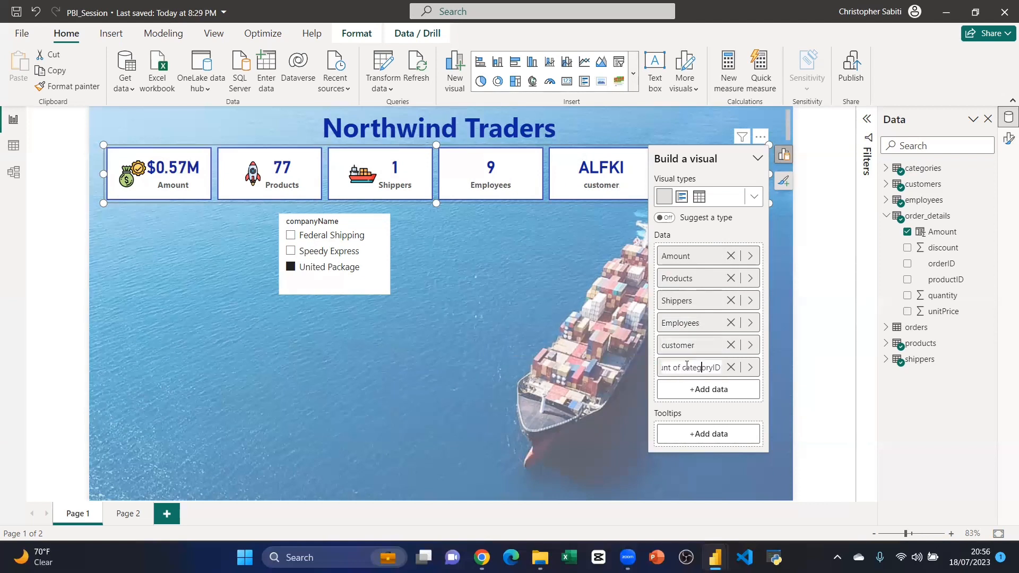
{"action": "left_click_drag", "start_coordinate": [681, 367], "coordinate": [600, 367]}
{"action": "key", "text": "BackSpace"}
{"action": "left_click", "coordinate": [712, 368]}
{"action": "key", "text": "BackSpace"}
{"action": "left_click", "coordinate": [515, 250]}
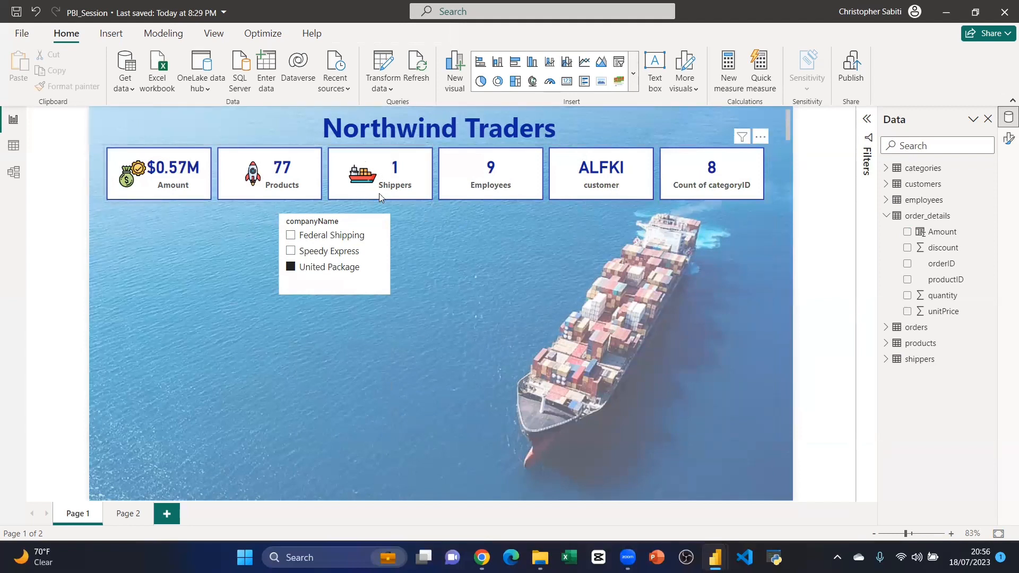
Step: Turn on the accent bar for all cards in the KPI card visual
{"action": "left_click", "coordinate": [334, 187]}
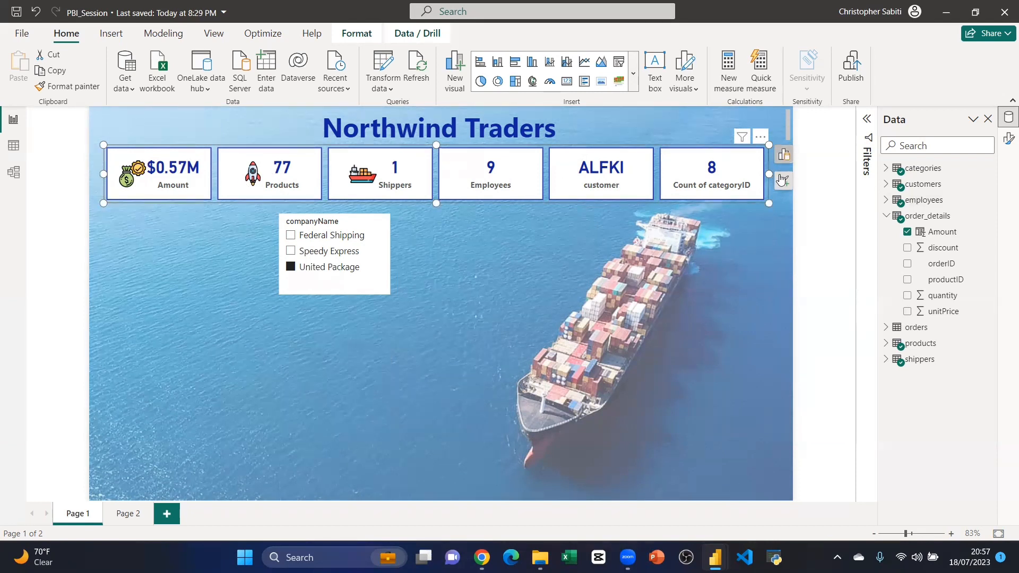
{"action": "mouse_move", "coordinate": [783, 181]}
{"action": "left_click", "coordinate": [709, 214]}
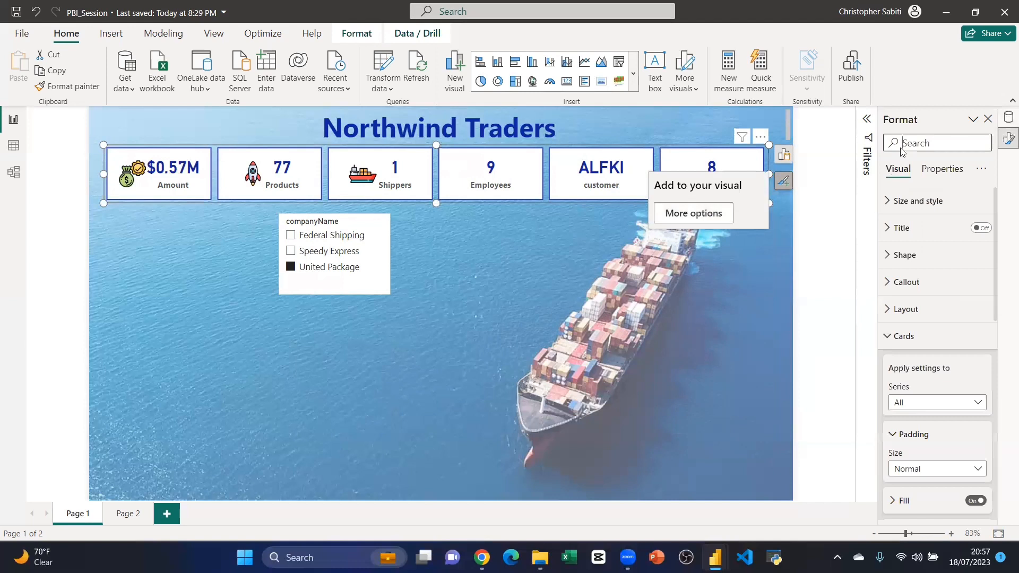
{"action": "scroll", "coordinate": [933, 350], "scroll_direction": "down", "scroll_amount": 2}
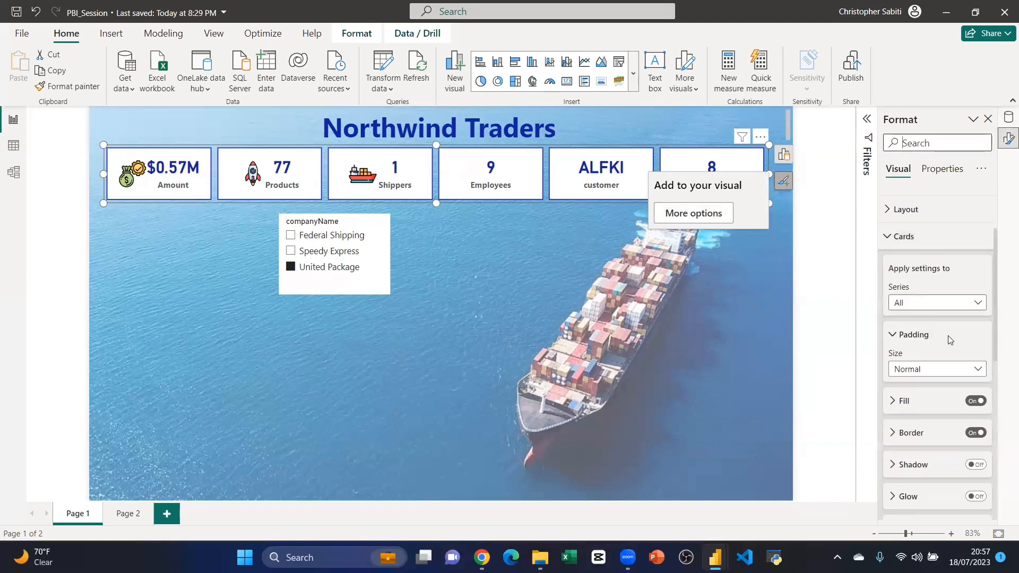
{"action": "scroll", "coordinate": [917, 342], "scroll_direction": "down", "scroll_amount": 2}
{"action": "scroll", "coordinate": [926, 365], "scroll_direction": "down", "scroll_amount": 1}
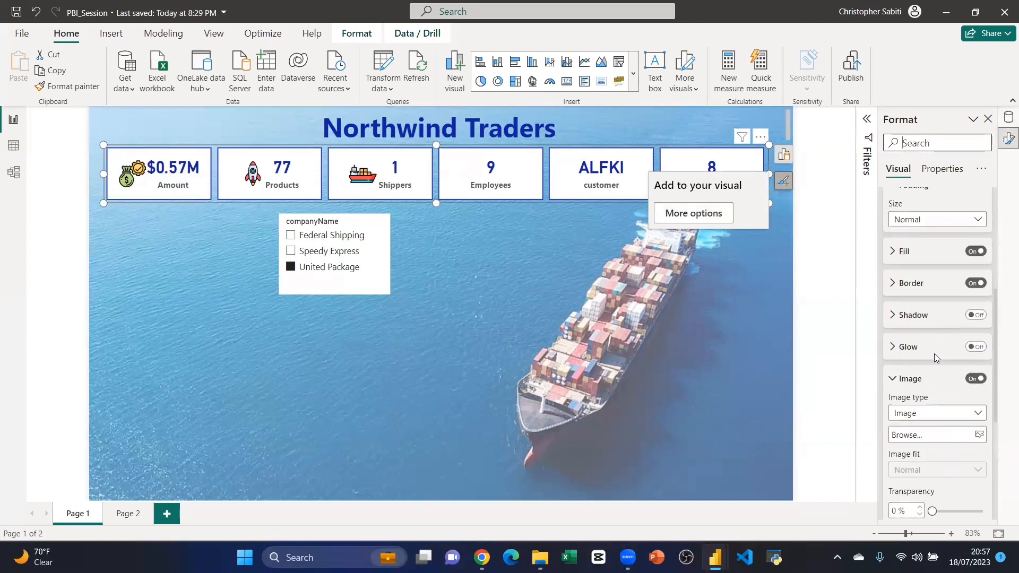
{"action": "scroll", "coordinate": [933, 366], "scroll_direction": "down", "scroll_amount": 3}
{"action": "scroll", "coordinate": [961, 395], "scroll_direction": "down", "scroll_amount": 3}
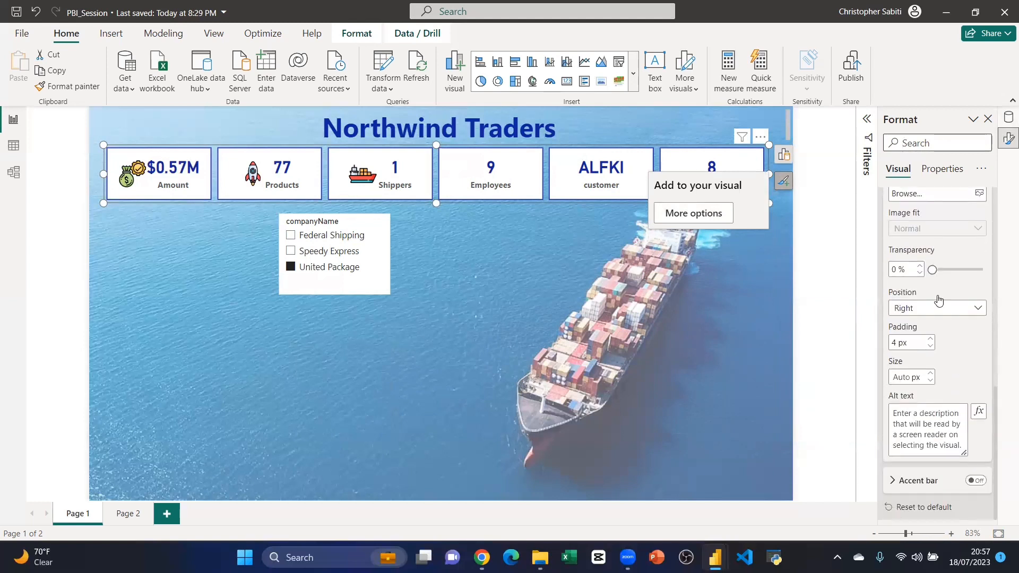
{"action": "left_click", "coordinate": [890, 481]}
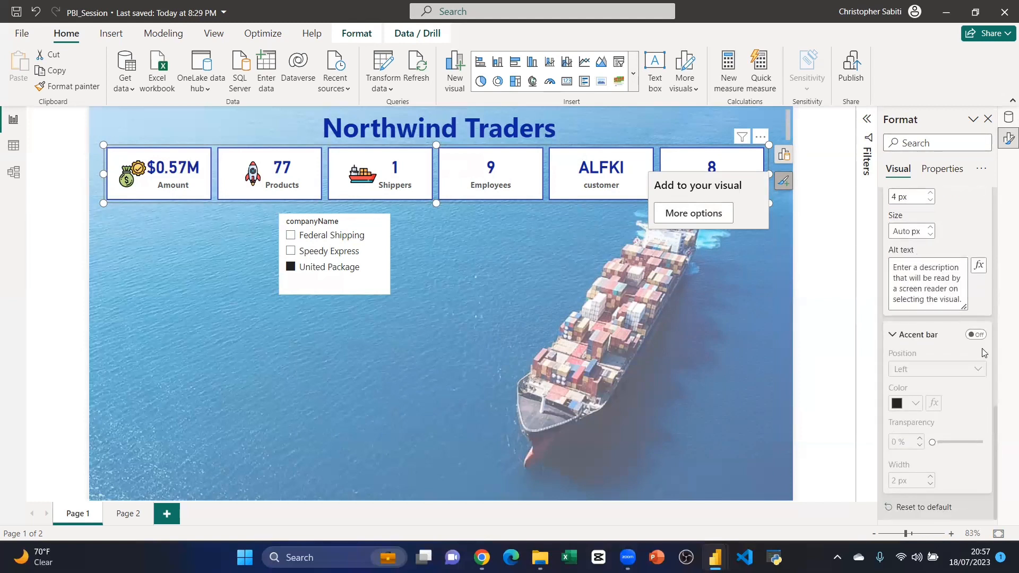
{"action": "left_click", "coordinate": [975, 334]}
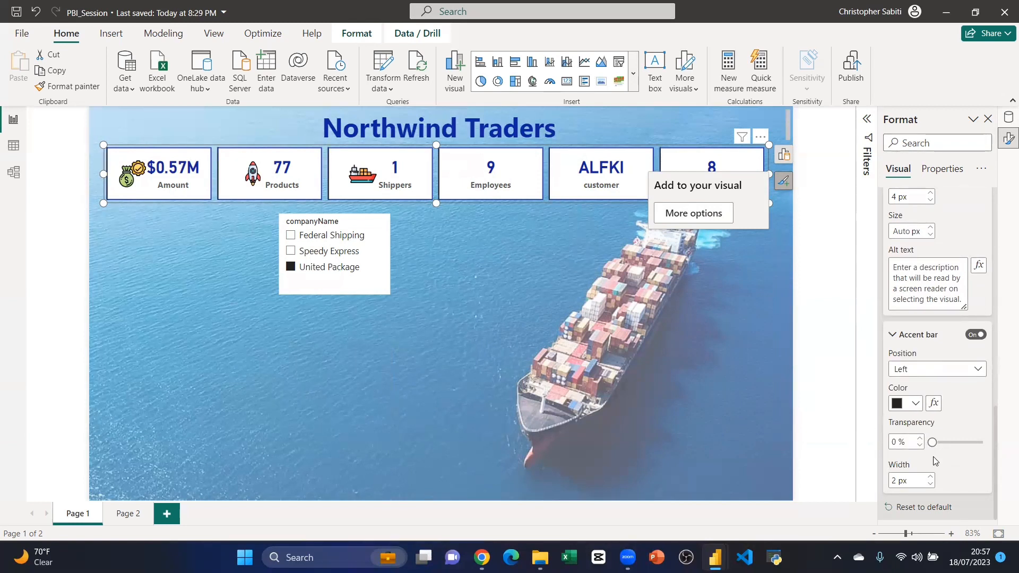
Step: Set the cards' accent bar width to 14 px and its color to the recently used dark blue
{"action": "left_click", "coordinate": [930, 477]}
{"action": "left_click", "coordinate": [929, 477]}
{"action": "left_click", "coordinate": [930, 476]}
{"action": "left_click", "coordinate": [929, 477]}
{"action": "left_click", "coordinate": [930, 477]}
{"action": "left_click", "coordinate": [930, 477]}
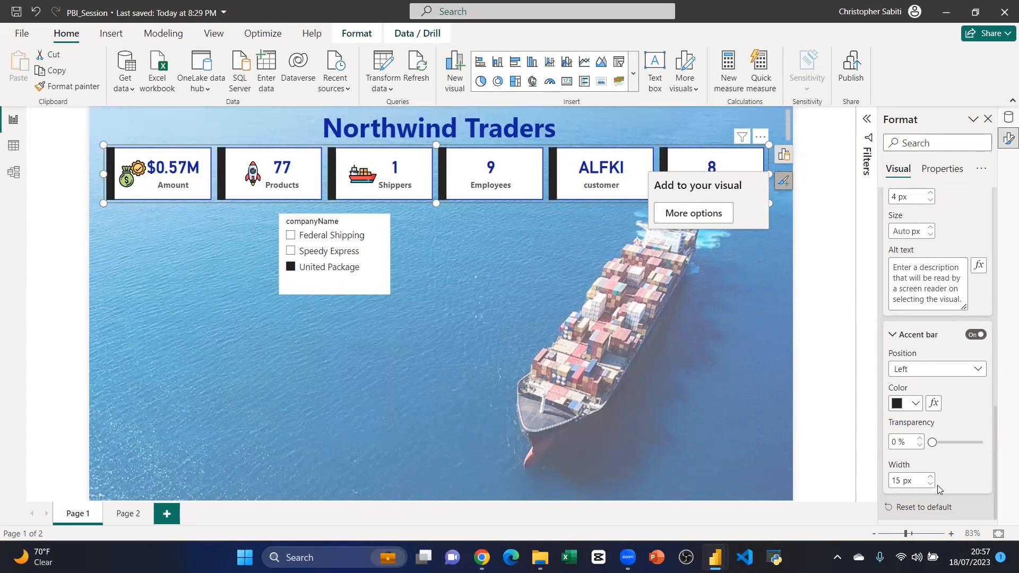
{"action": "left_click", "coordinate": [929, 484]}
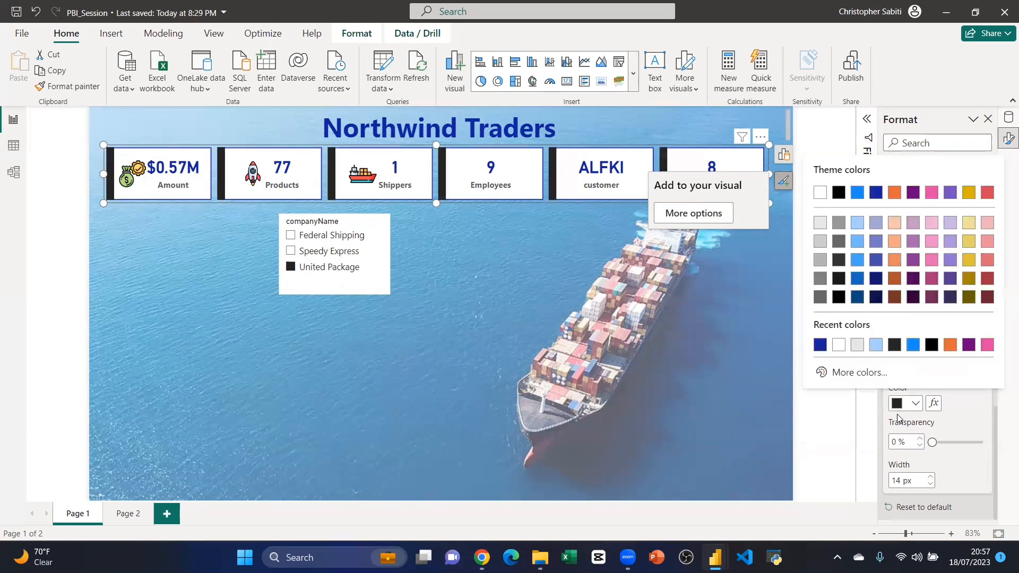
{"action": "left_click", "coordinate": [817, 346]}
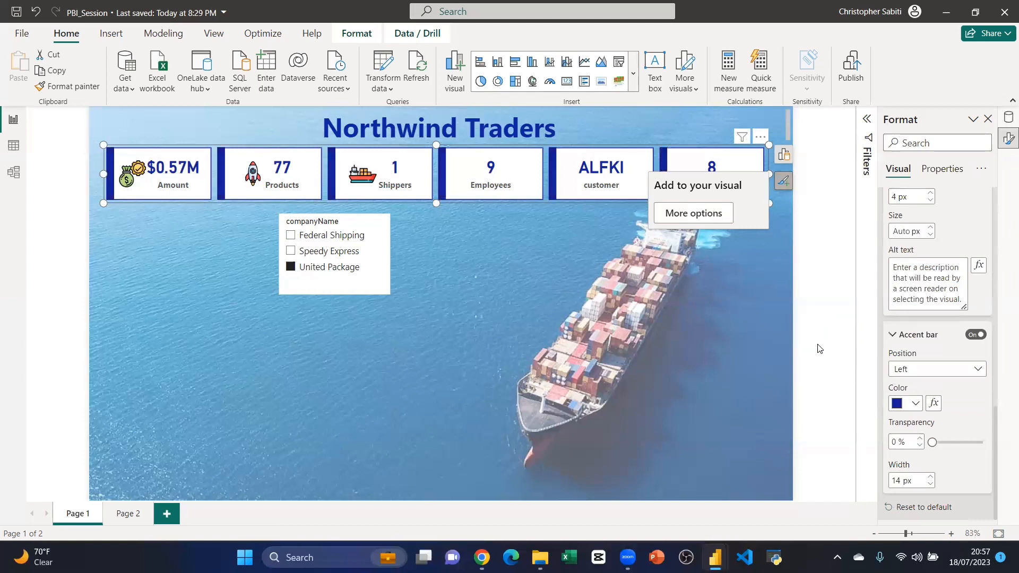
{"action": "scroll", "coordinate": [931, 305], "scroll_direction": "up", "scroll_amount": 10}
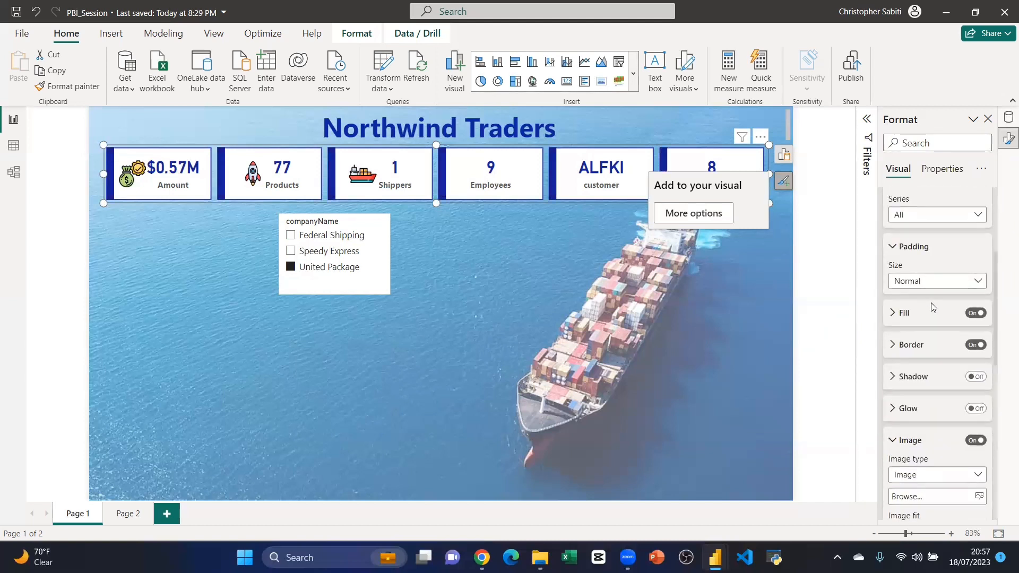
Step: Change the accent bar color of the Amount card only to the orange theme color
{"action": "scroll", "coordinate": [932, 306], "scroll_direction": "up", "scroll_amount": 2}
{"action": "left_click", "coordinate": [928, 268]}
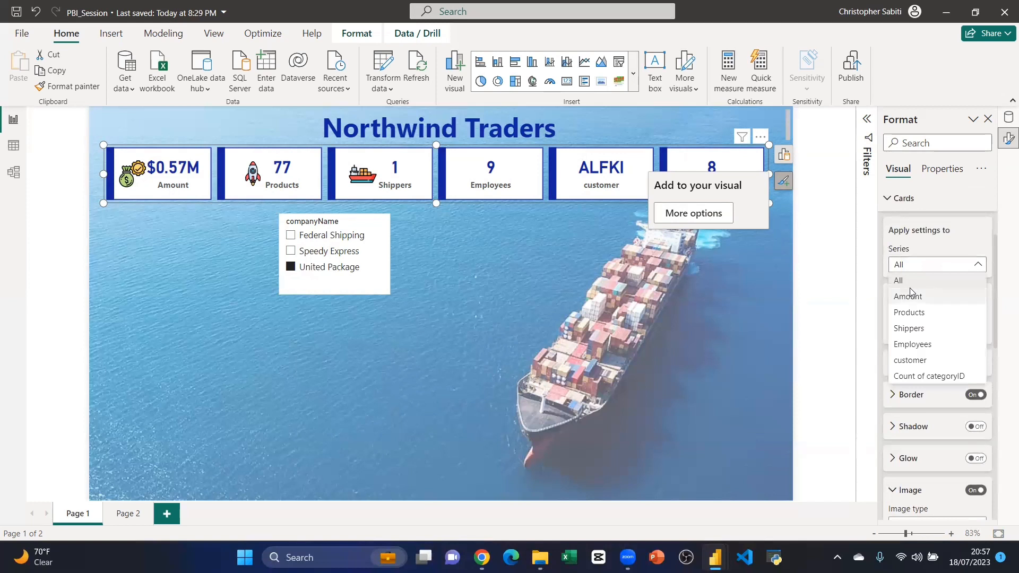
{"action": "left_click", "coordinate": [910, 296]}
{"action": "scroll", "coordinate": [922, 372], "scroll_direction": "down", "scroll_amount": 10}
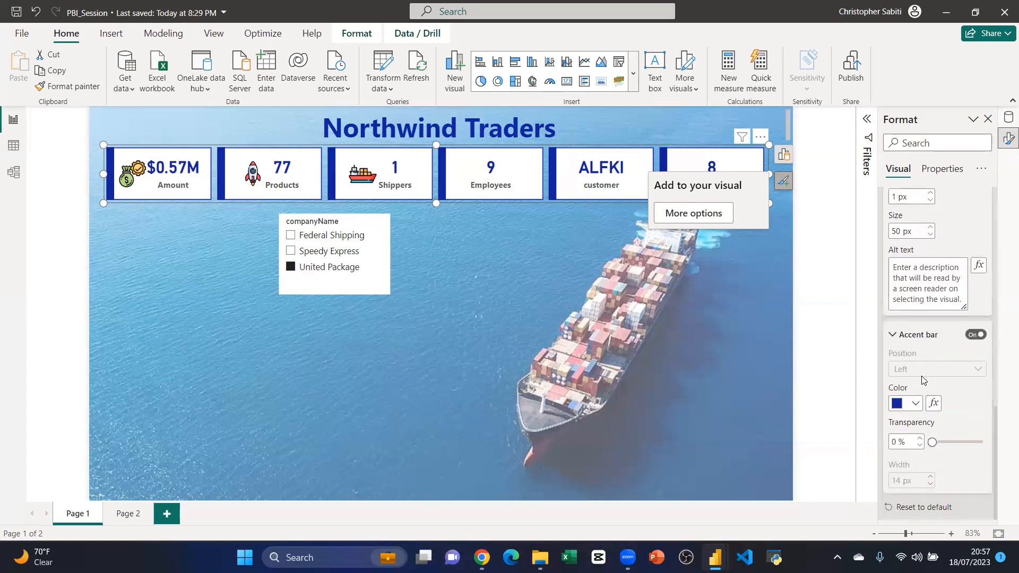
{"action": "left_click", "coordinate": [915, 403]}
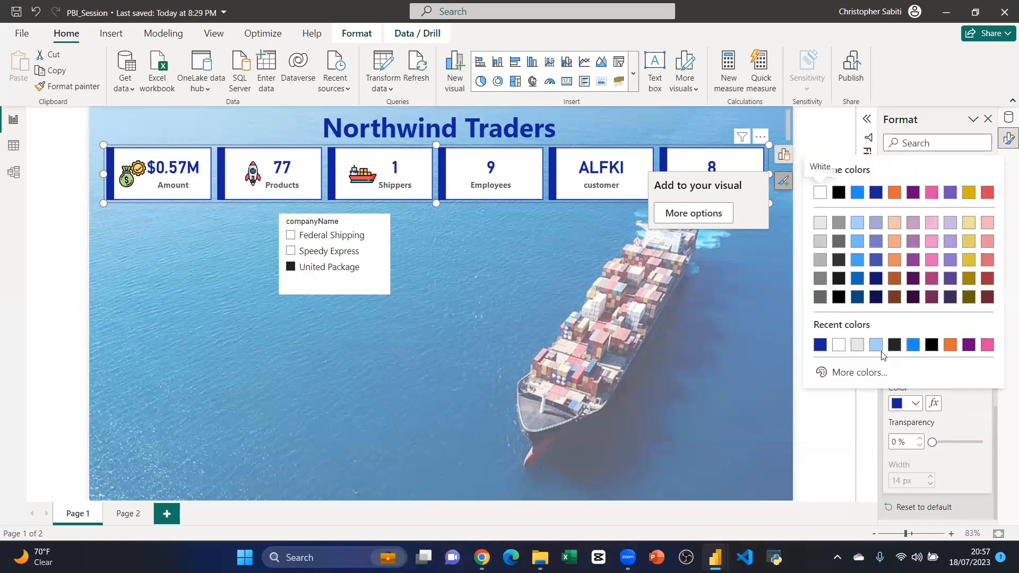
{"action": "left_click", "coordinate": [894, 192]}
Step: Give the Products card's accent bar a custom bright green color
{"action": "scroll", "coordinate": [912, 239], "scroll_direction": "down", "scroll_amount": 5}
{"action": "scroll", "coordinate": [913, 240], "scroll_direction": "up", "scroll_amount": 4}
{"action": "scroll", "coordinate": [918, 291], "scroll_direction": "down", "scroll_amount": 4}
{"action": "scroll", "coordinate": [926, 321], "scroll_direction": "up", "scroll_amount": 5}
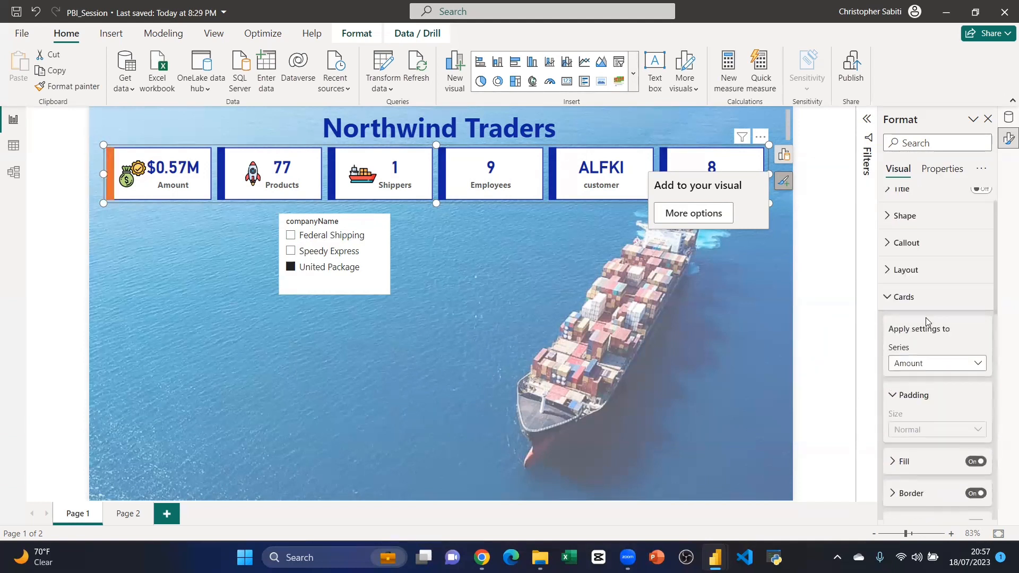
{"action": "left_click", "coordinate": [908, 364]}
{"action": "left_click", "coordinate": [910, 412]}
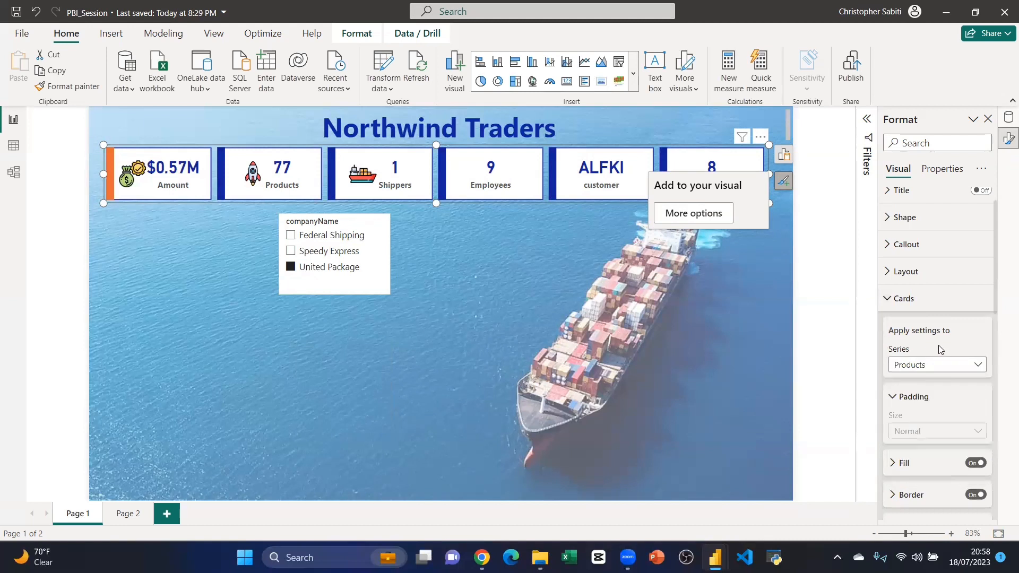
{"action": "scroll", "coordinate": [938, 360], "scroll_direction": "down", "scroll_amount": 10}
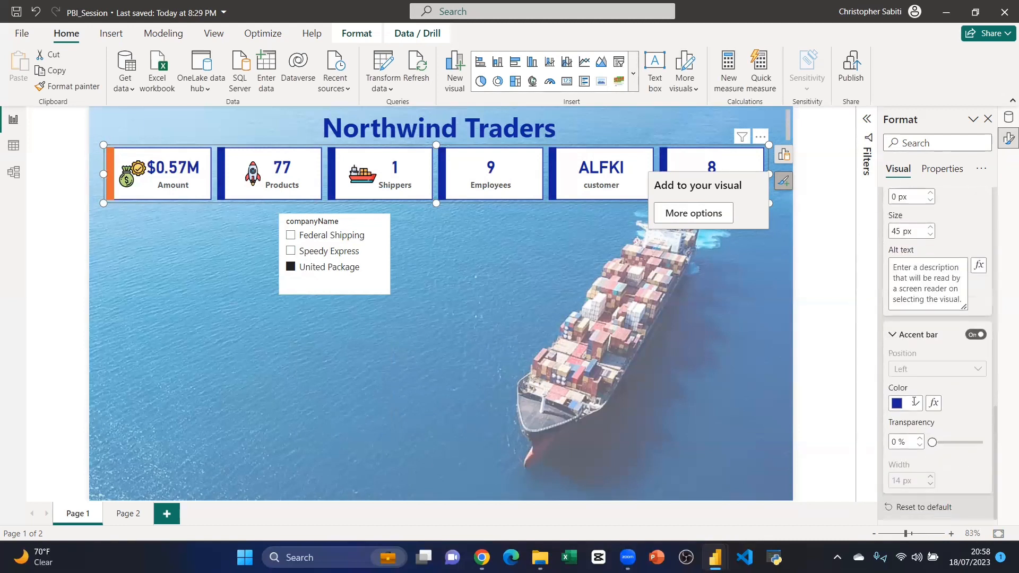
{"action": "left_click", "coordinate": [914, 401]}
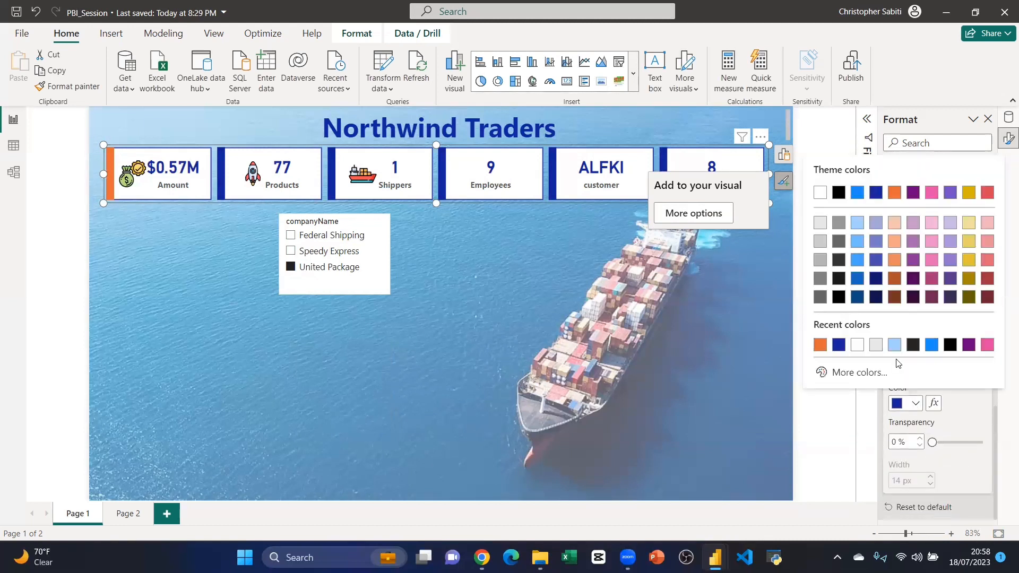
{"action": "left_click", "coordinate": [844, 377]}
{"action": "left_click_drag", "start_coordinate": [868, 329], "coordinate": [877, 328]}
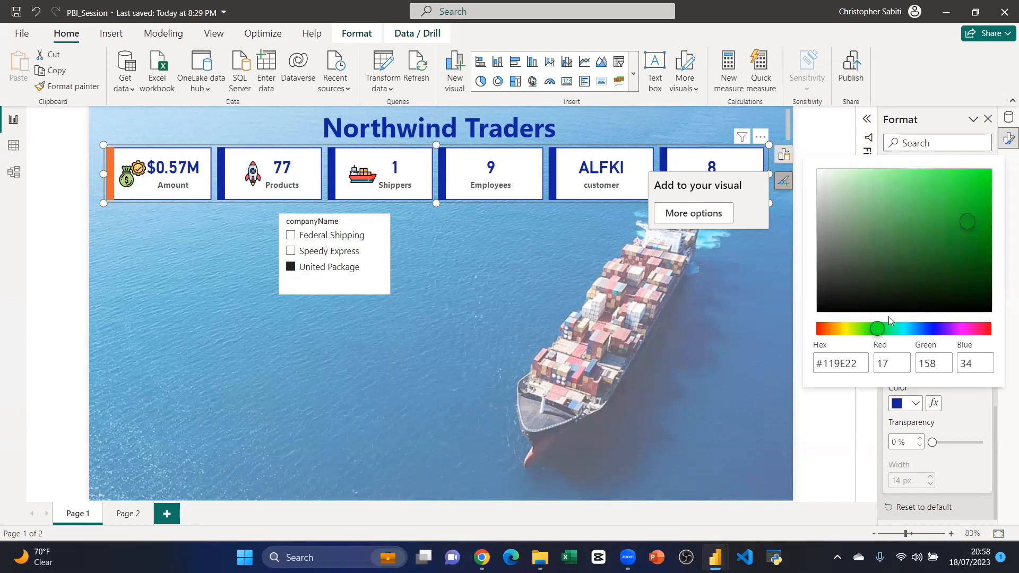
{"action": "left_click", "coordinate": [974, 199]}
{"action": "left_click", "coordinate": [957, 415]}
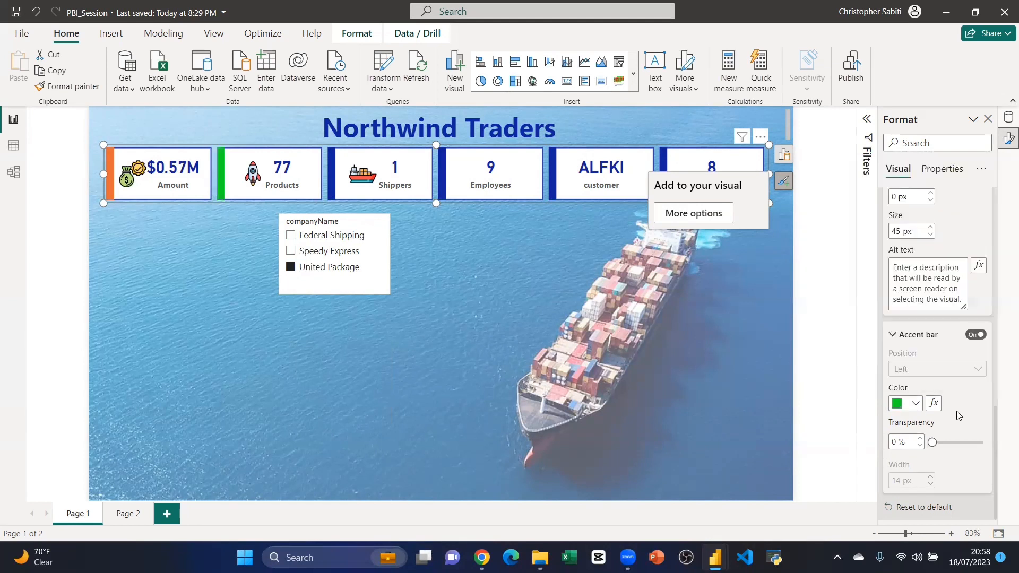
Step: Give the Shippers card's accent bar the custom red color #FF0000
{"action": "scroll", "coordinate": [939, 290], "scroll_direction": "up", "scroll_amount": 5}
{"action": "scroll", "coordinate": [940, 291], "scroll_direction": "up", "scroll_amount": 3}
{"action": "left_click", "coordinate": [918, 268]}
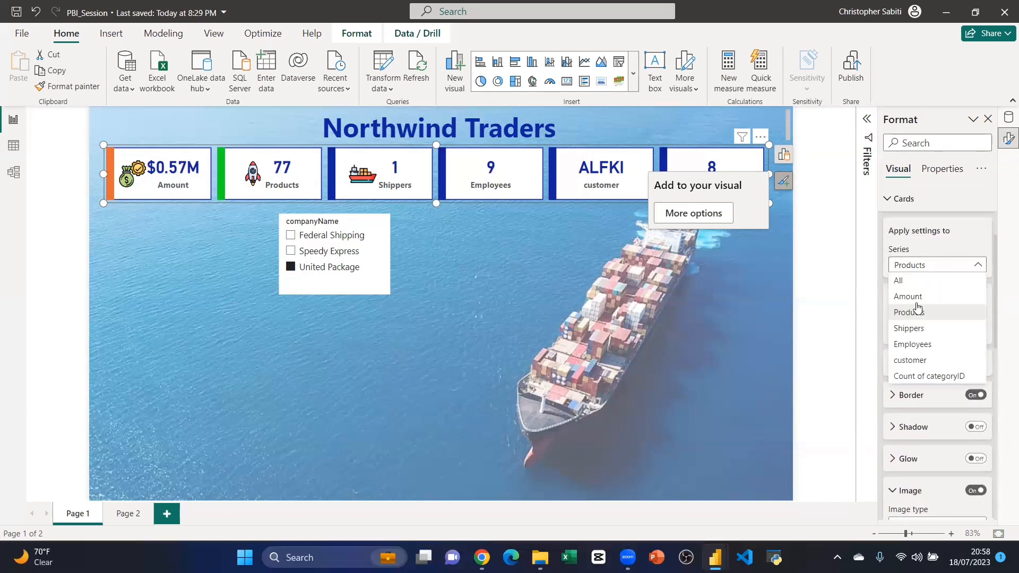
{"action": "left_click", "coordinate": [917, 329]}
{"action": "scroll", "coordinate": [932, 348], "scroll_direction": "down", "scroll_amount": 1}
{"action": "scroll", "coordinate": [932, 347], "scroll_direction": "down", "scroll_amount": 10}
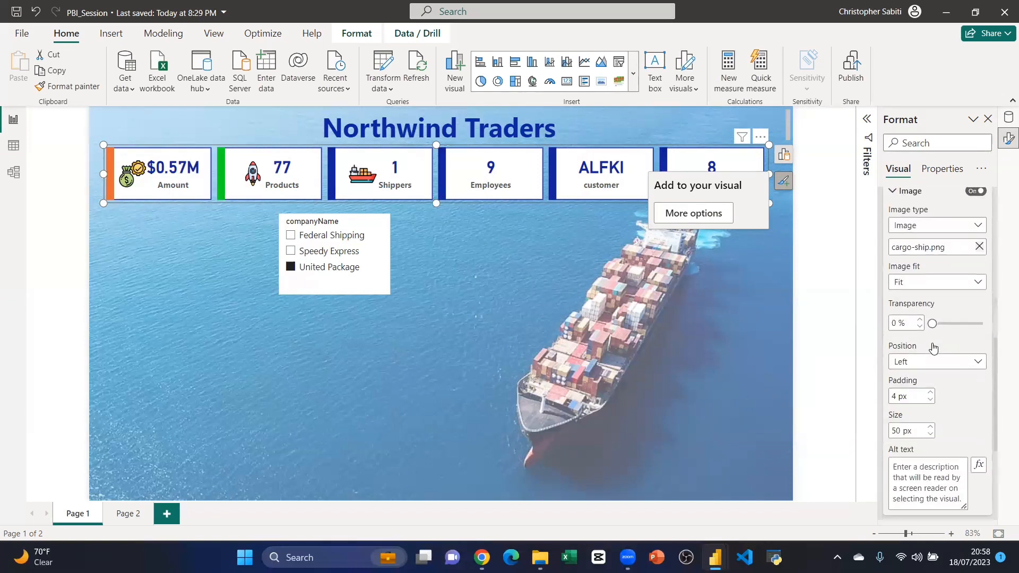
{"action": "left_click", "coordinate": [914, 405]}
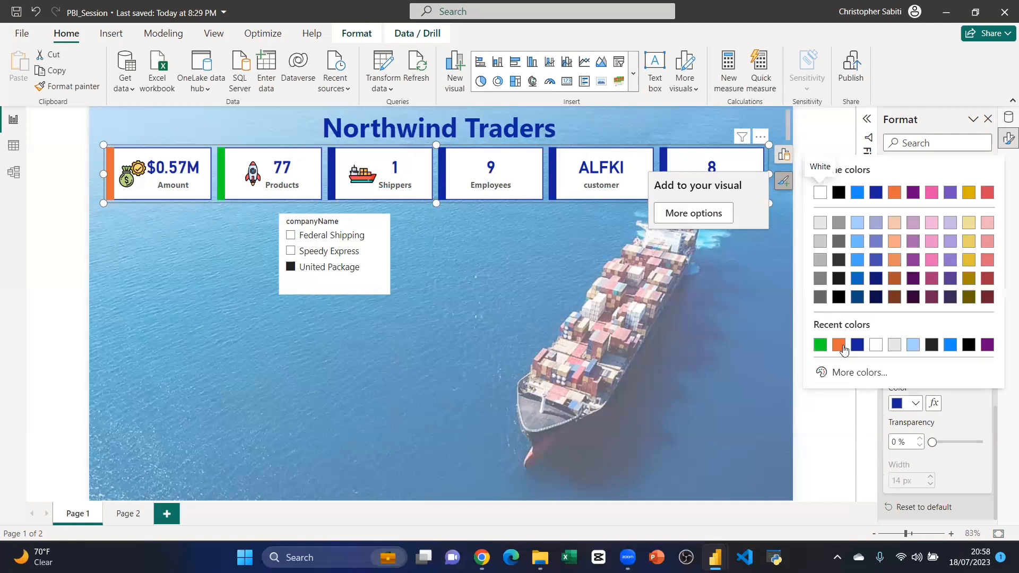
{"action": "left_click", "coordinate": [844, 372]}
{"action": "left_click_drag", "start_coordinate": [848, 329], "coordinate": [810, 329]}
{"action": "left_click", "coordinate": [987, 169]}
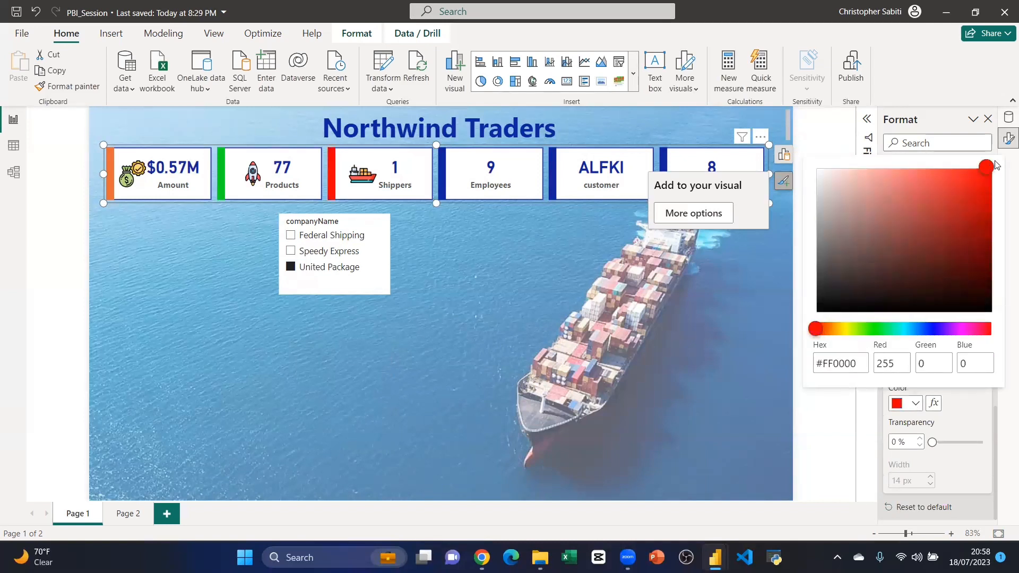
{"action": "left_click", "coordinate": [578, 242]}
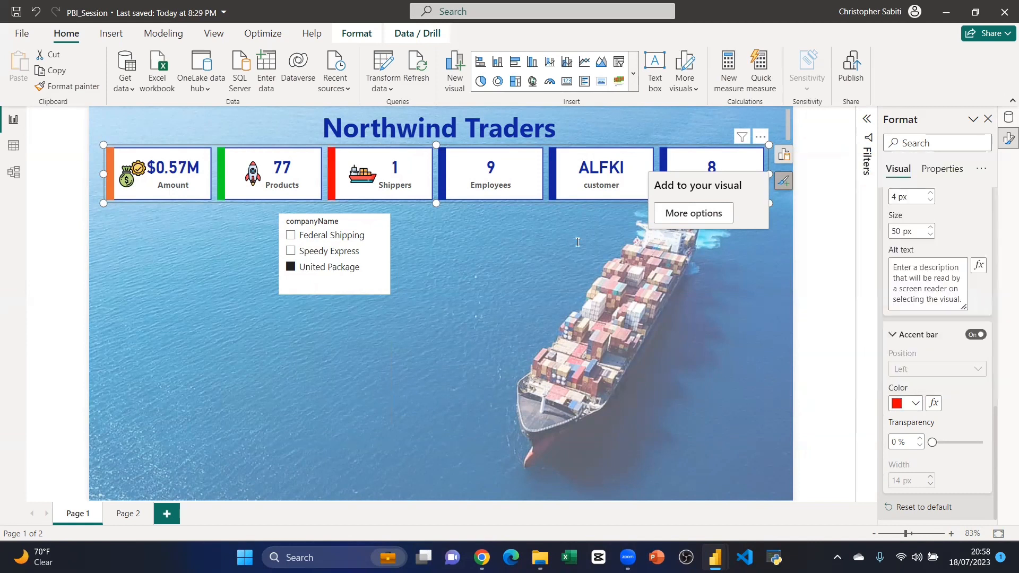
{"action": "left_click", "coordinate": [496, 274]}
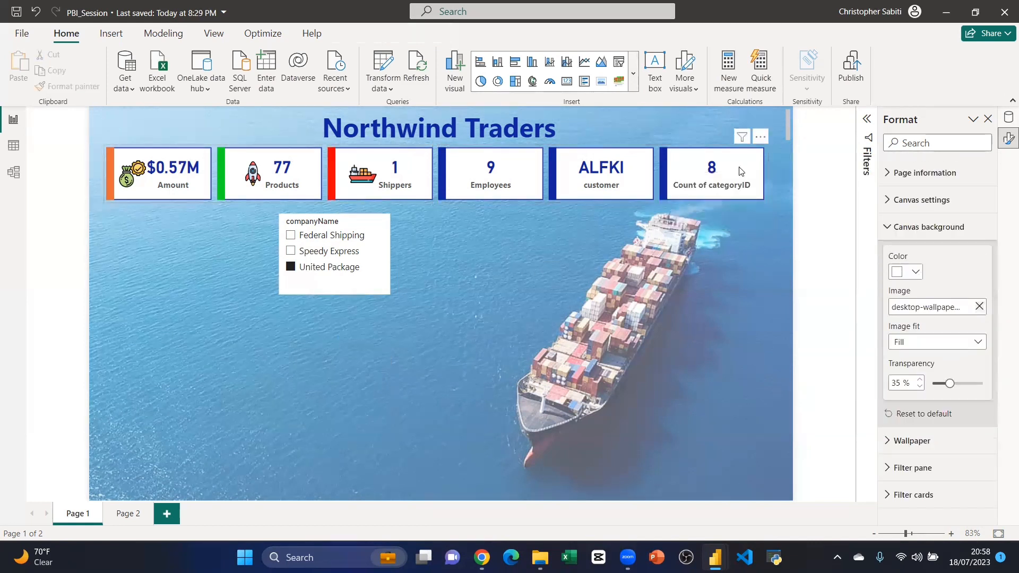
Step: Shrink the KPI card visual slightly and change the cards' shape to Rounded Rectangle
{"action": "left_click", "coordinate": [767, 197]}
{"action": "left_click_drag", "start_coordinate": [766, 199], "coordinate": [766, 200]}
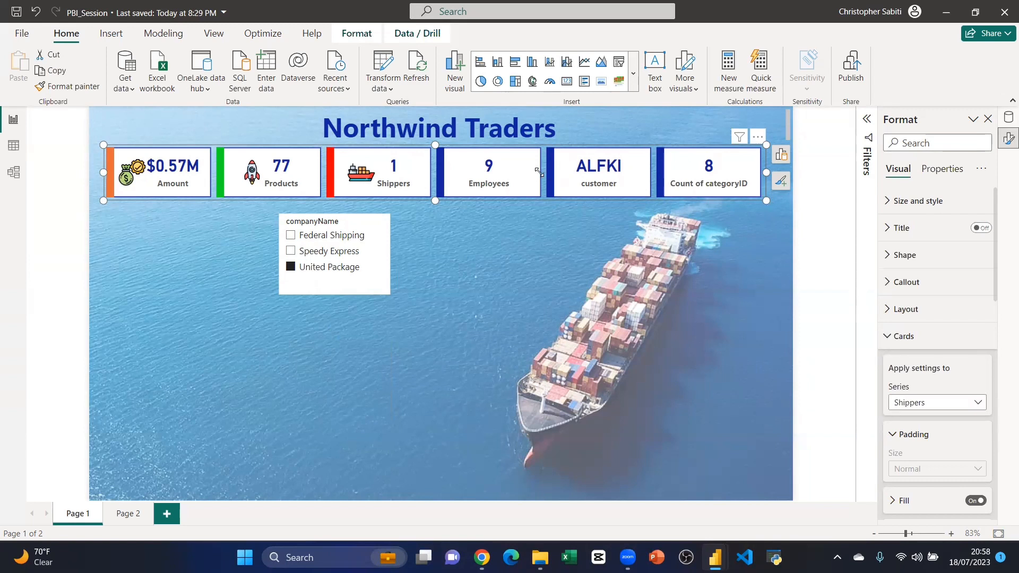
{"action": "left_click", "coordinate": [898, 253]}
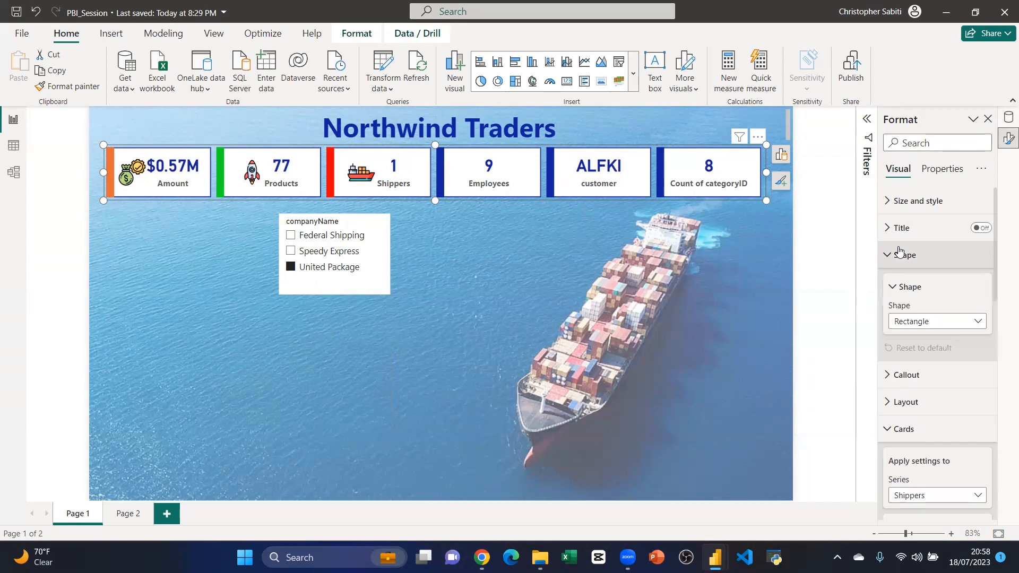
{"action": "left_click", "coordinate": [914, 322]}
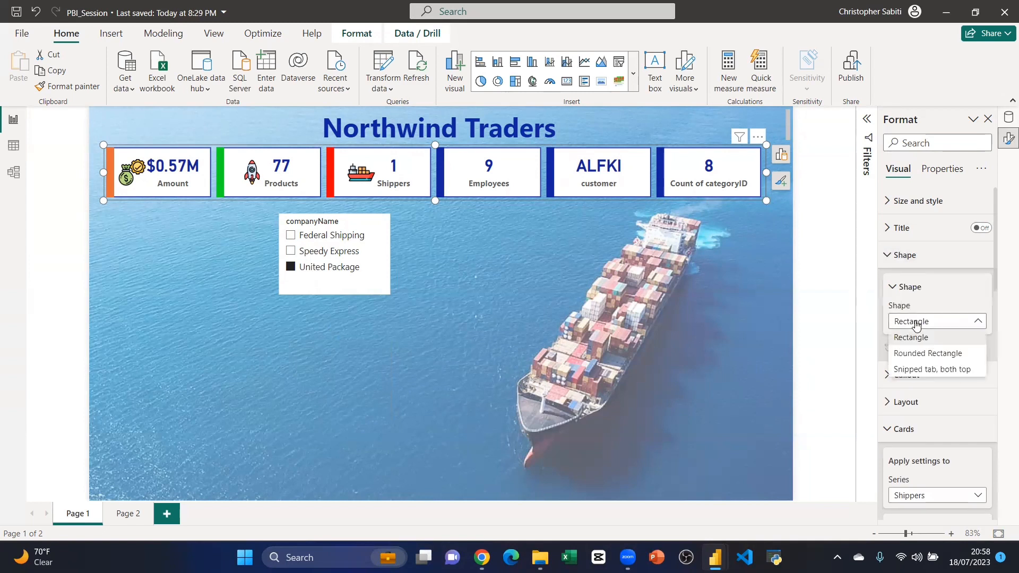
{"action": "left_click", "coordinate": [927, 353]}
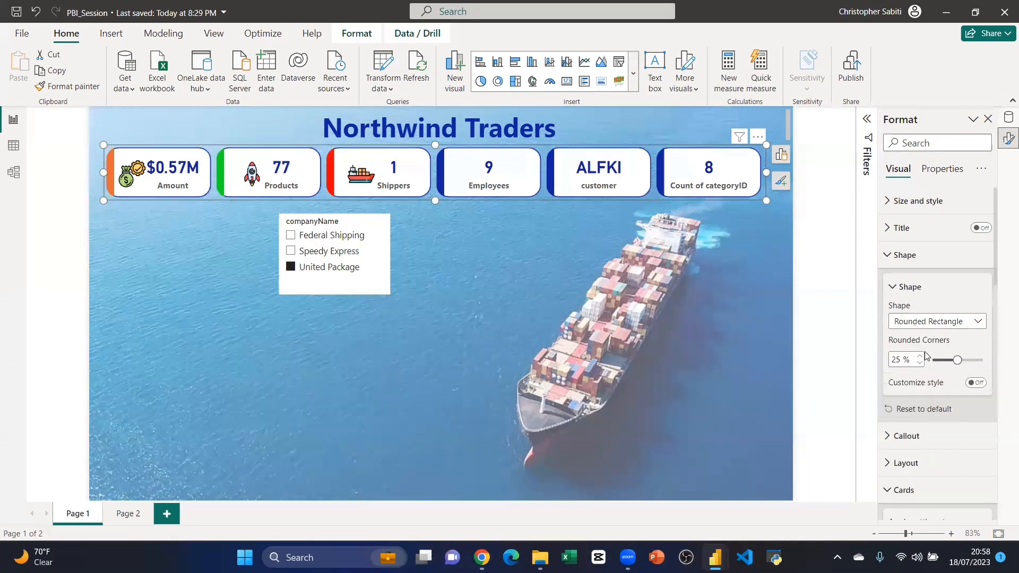
{"action": "left_click", "coordinate": [326, 304]}
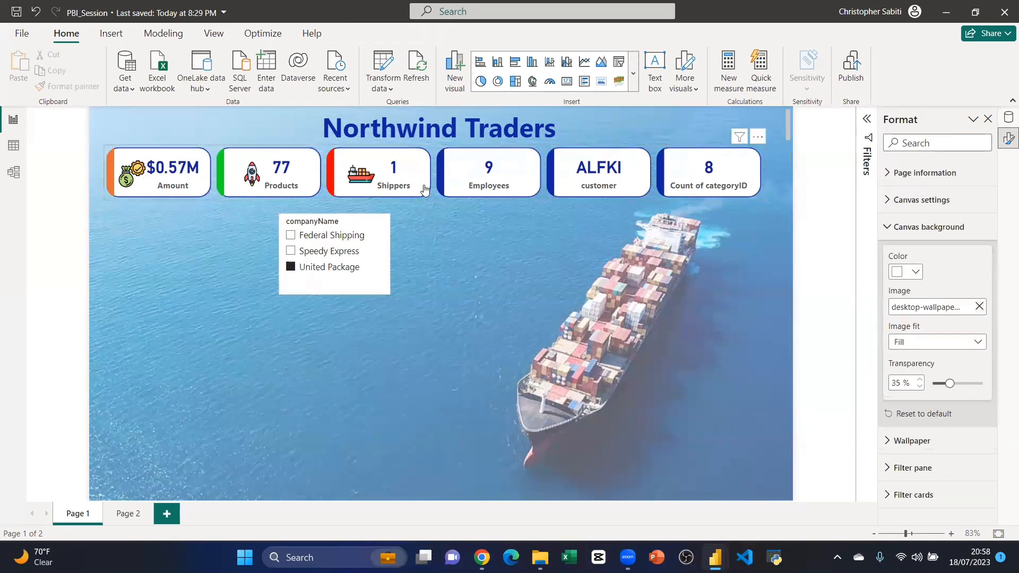
Step: Set the rounded corners of the KPI cards to 22%
{"action": "left_click", "coordinate": [474, 198]}
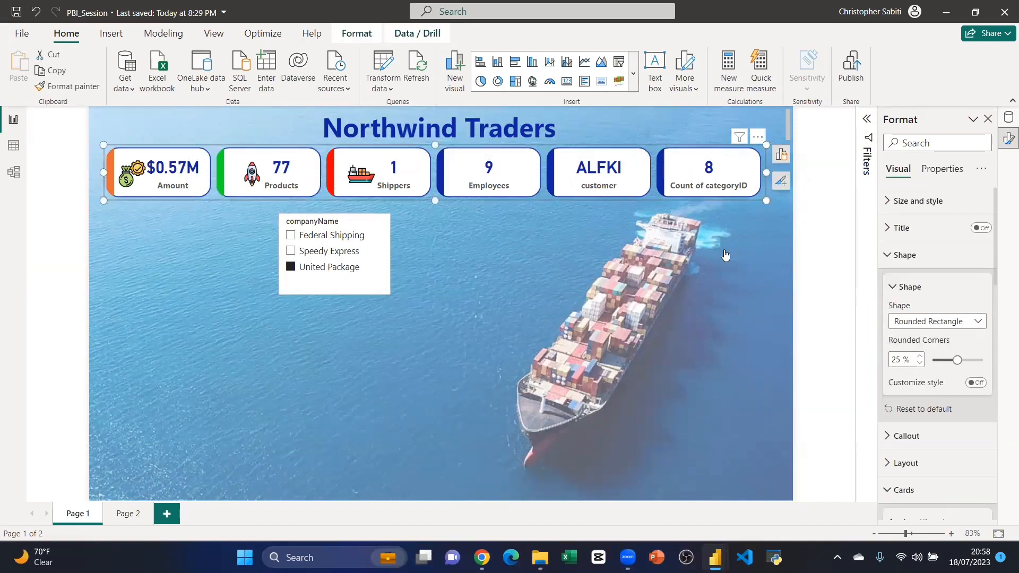
{"action": "mouse_move", "coordinate": [958, 360]}
{"action": "left_mouse_down"}
{"action": "mouse_move", "coordinate": [948, 361]}
{"action": "mouse_move", "coordinate": [989, 361]}
{"action": "mouse_move", "coordinate": [948, 361]}
{"action": "mouse_move", "coordinate": [951, 372]}
{"action": "left_mouse_up"}
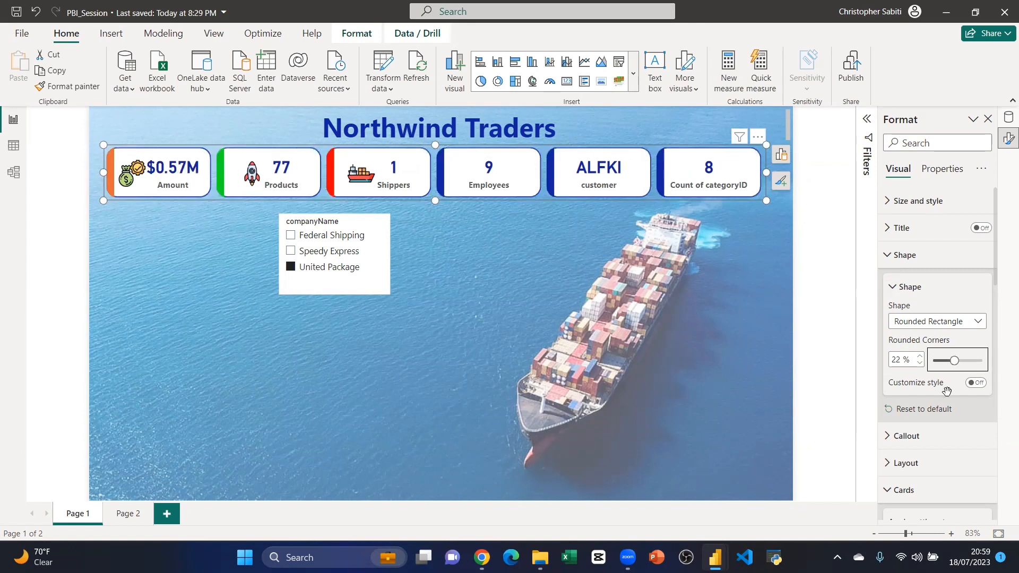
{"action": "left_click", "coordinate": [491, 244]}
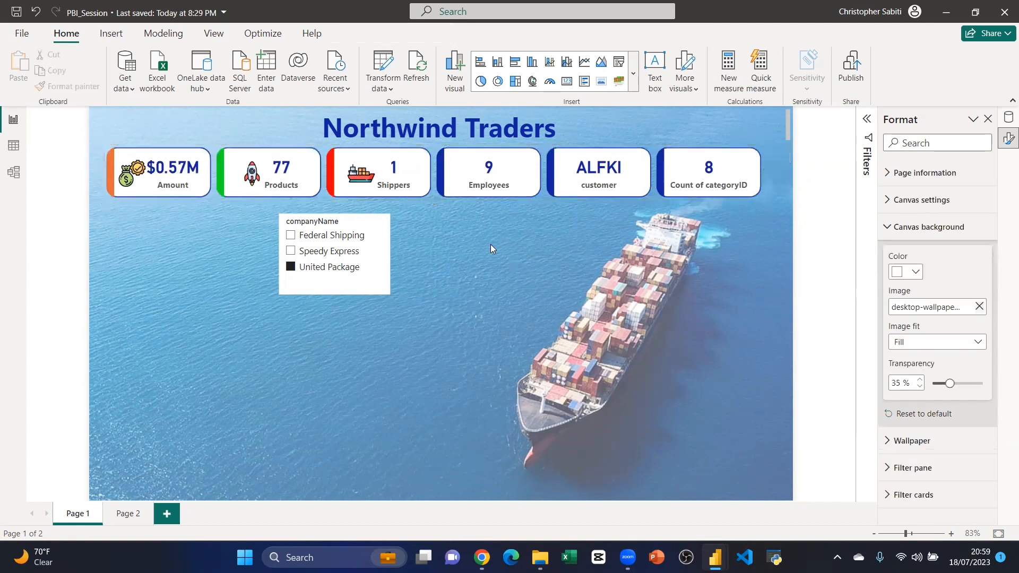
Step: Customize the KPI cards' corners individually, with the top left corner at 32% and the top right corner at 34%
{"action": "left_click", "coordinate": [536, 198]}
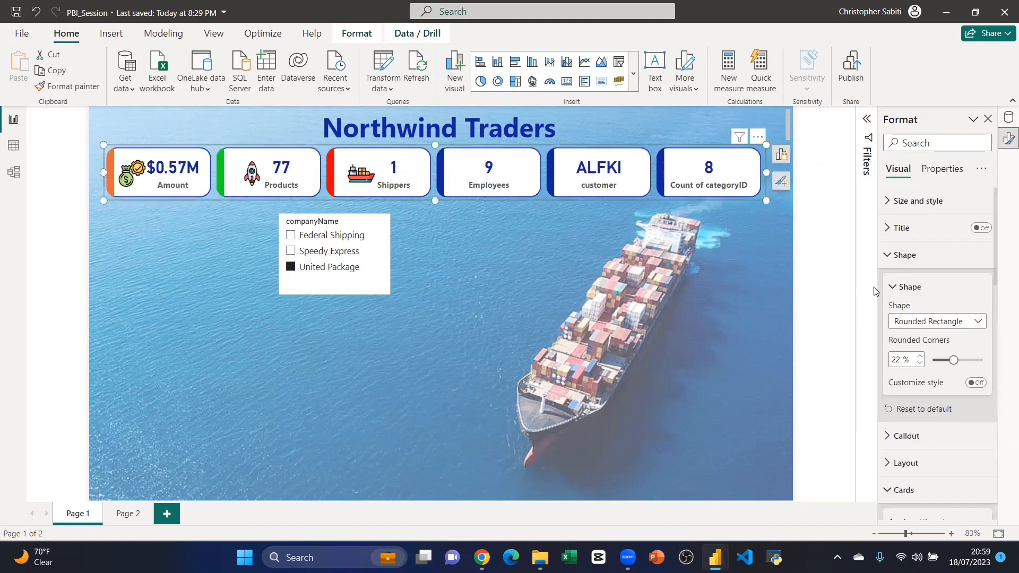
{"action": "left_click", "coordinate": [977, 381]}
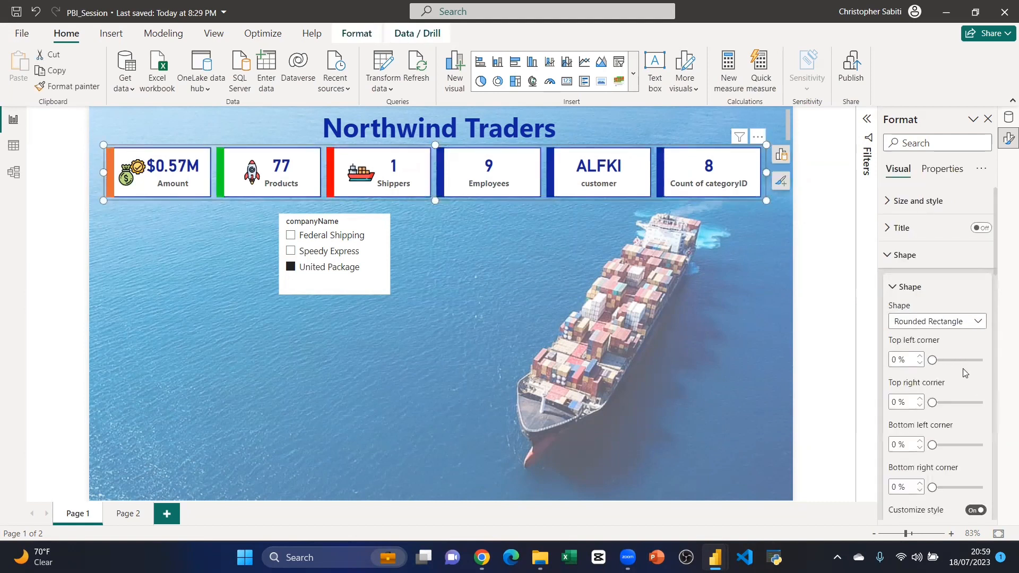
{"action": "scroll", "coordinate": [924, 297], "scroll_direction": "down", "scroll_amount": 2}
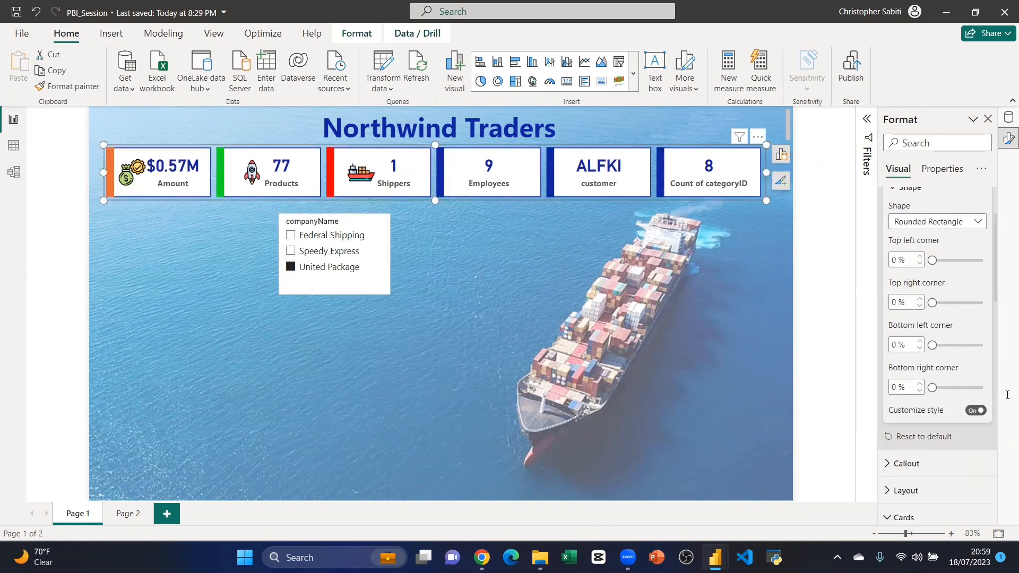
{"action": "left_click_drag", "start_coordinate": [929, 259], "coordinate": [958, 261]}
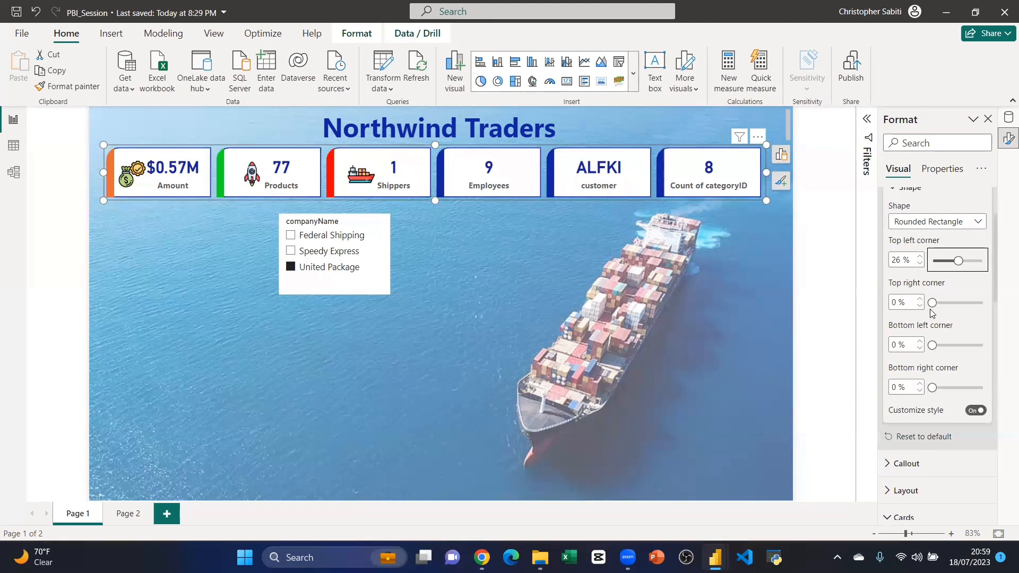
{"action": "left_click_drag", "start_coordinate": [933, 302], "coordinate": [965, 302]}
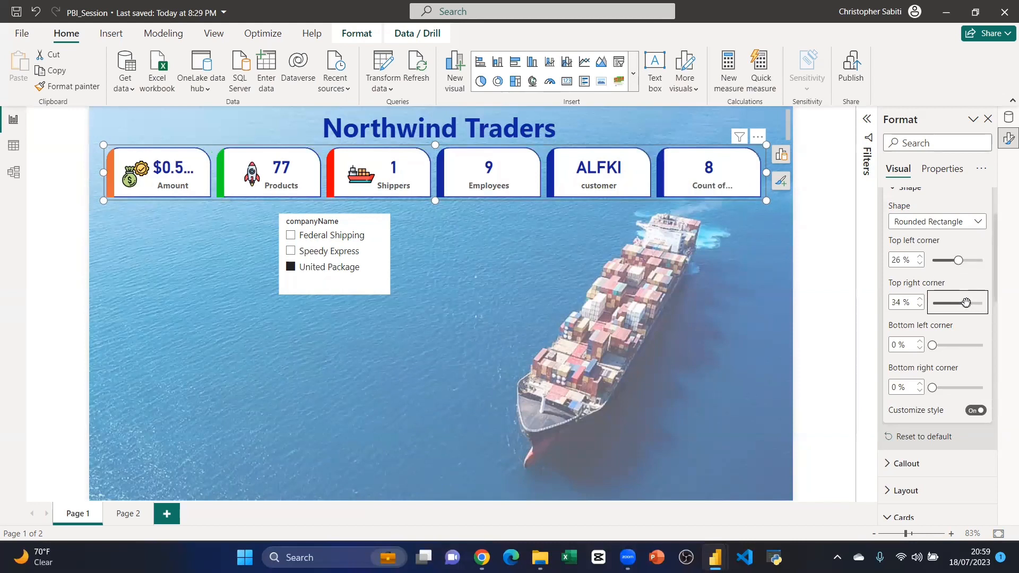
{"action": "left_click_drag", "start_coordinate": [958, 261], "coordinate": [965, 262]}
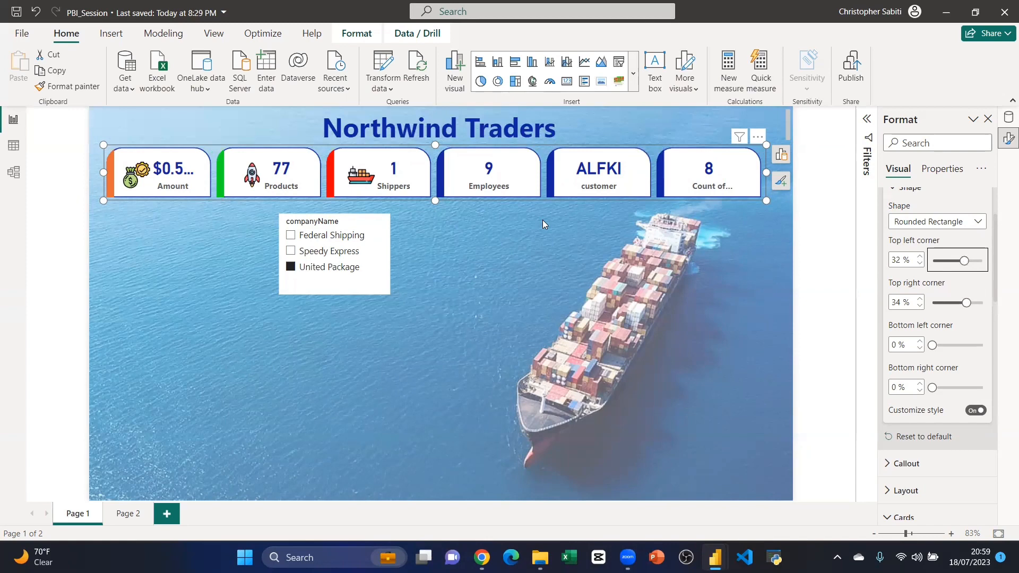